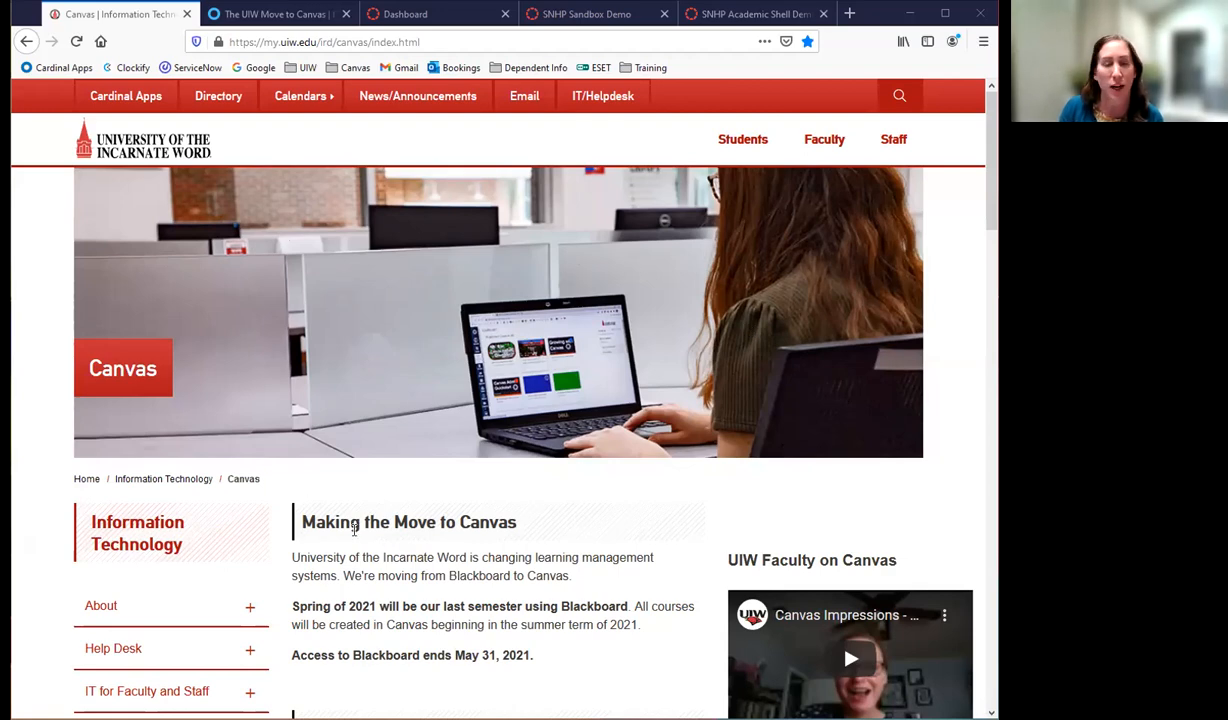
- Review the Making the Move to Canvas page, including the migration questions, instructor resources and student resources
{"action": "scroll", "coordinate": [435, 395], "scroll_direction": "down", "scroll_amount": 3}
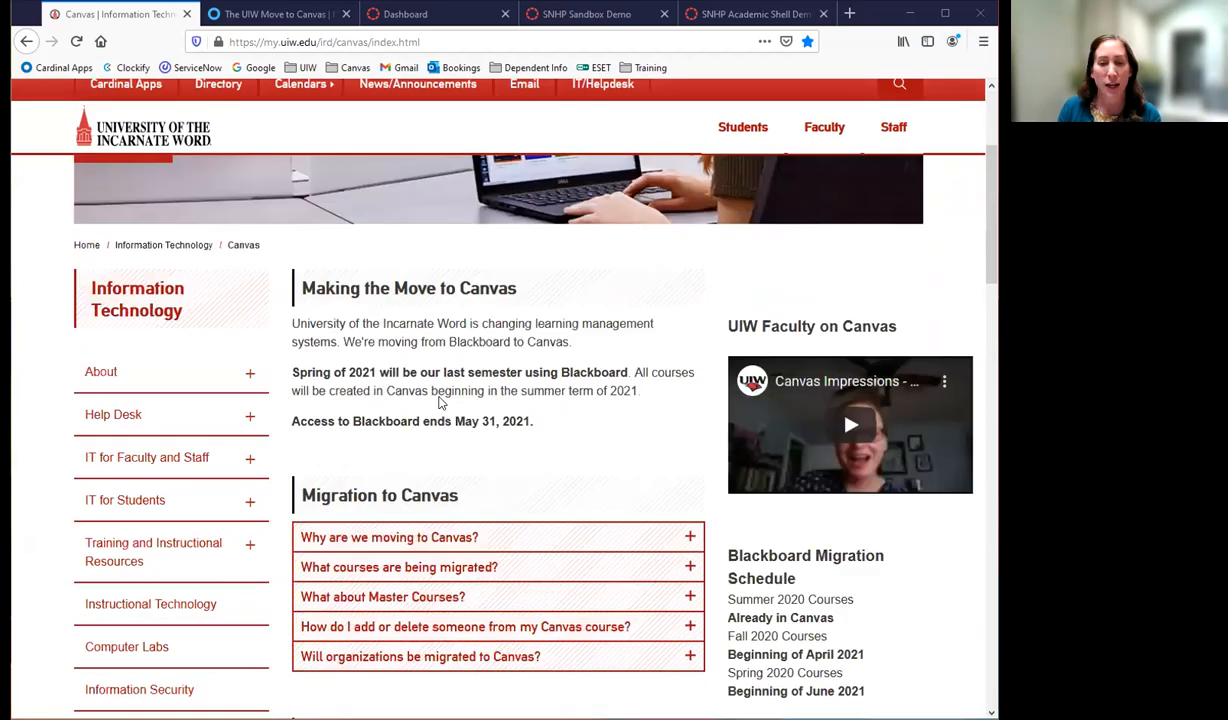
{"action": "scroll", "coordinate": [438, 401], "scroll_direction": "down", "scroll_amount": 5}
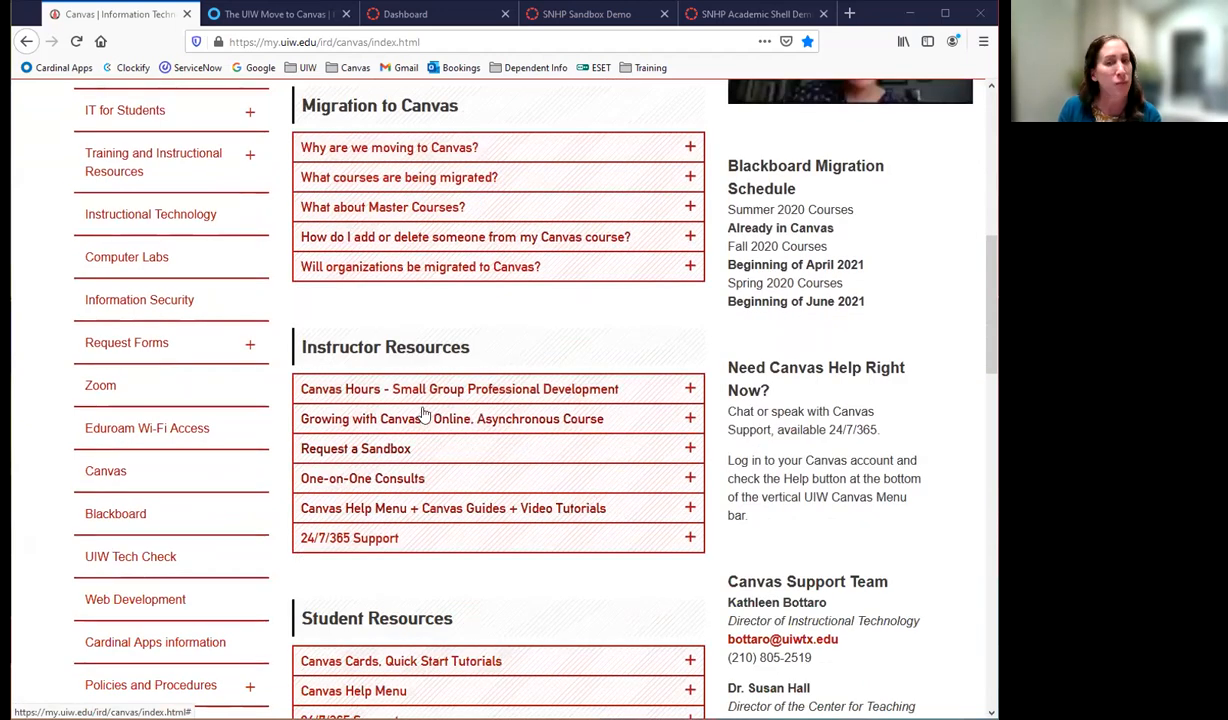
{"action": "scroll", "coordinate": [578, 430], "scroll_direction": "down", "scroll_amount": 2}
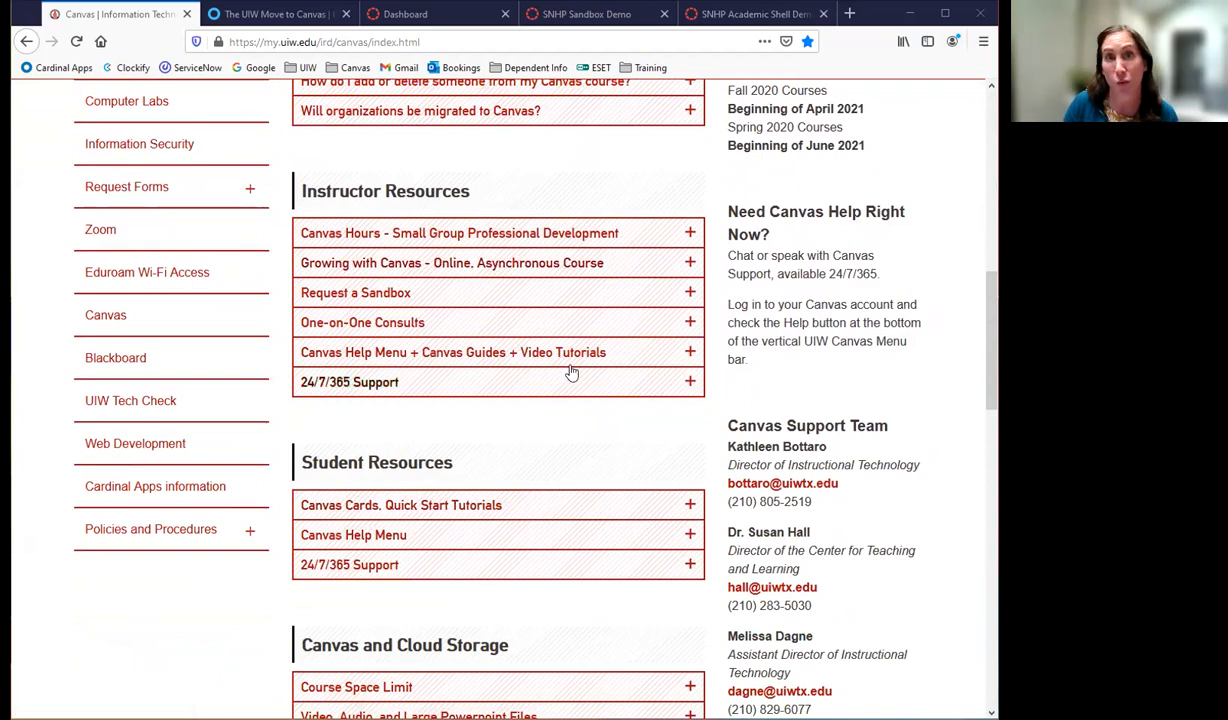
{"action": "scroll", "coordinate": [447, 405], "scroll_direction": "up", "scroll_amount": 2}
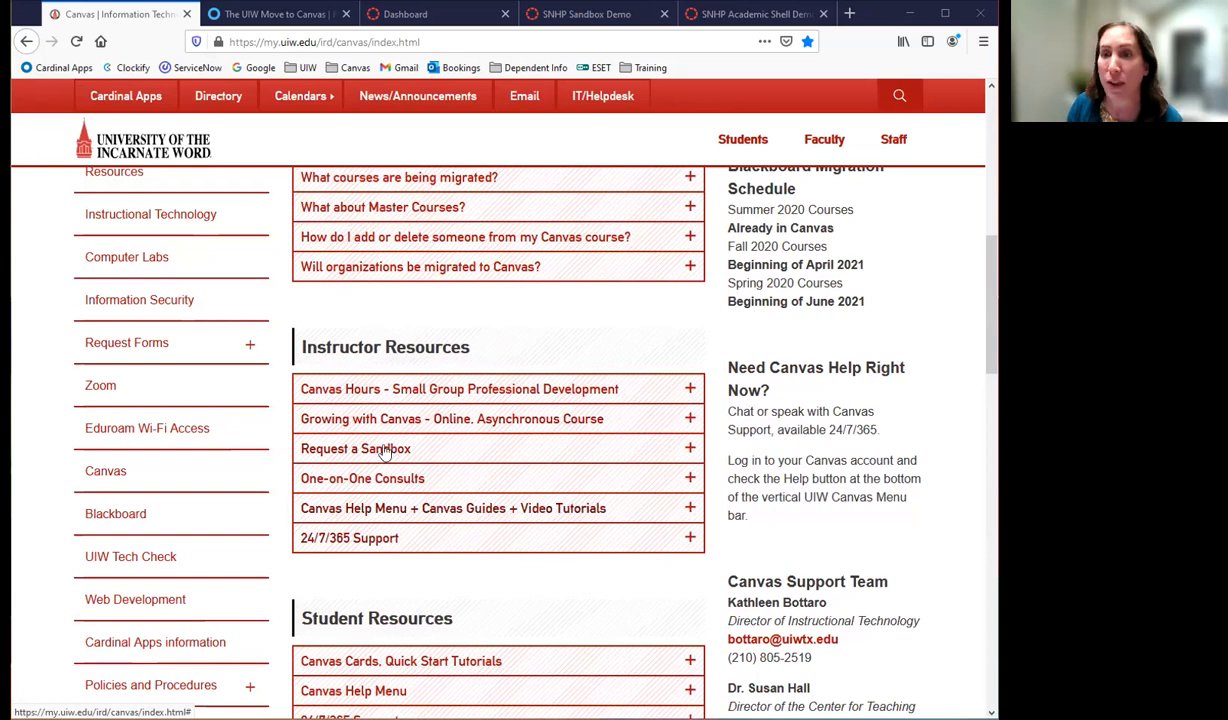
{"action": "scroll", "coordinate": [487, 451], "scroll_direction": "up", "scroll_amount": 5}
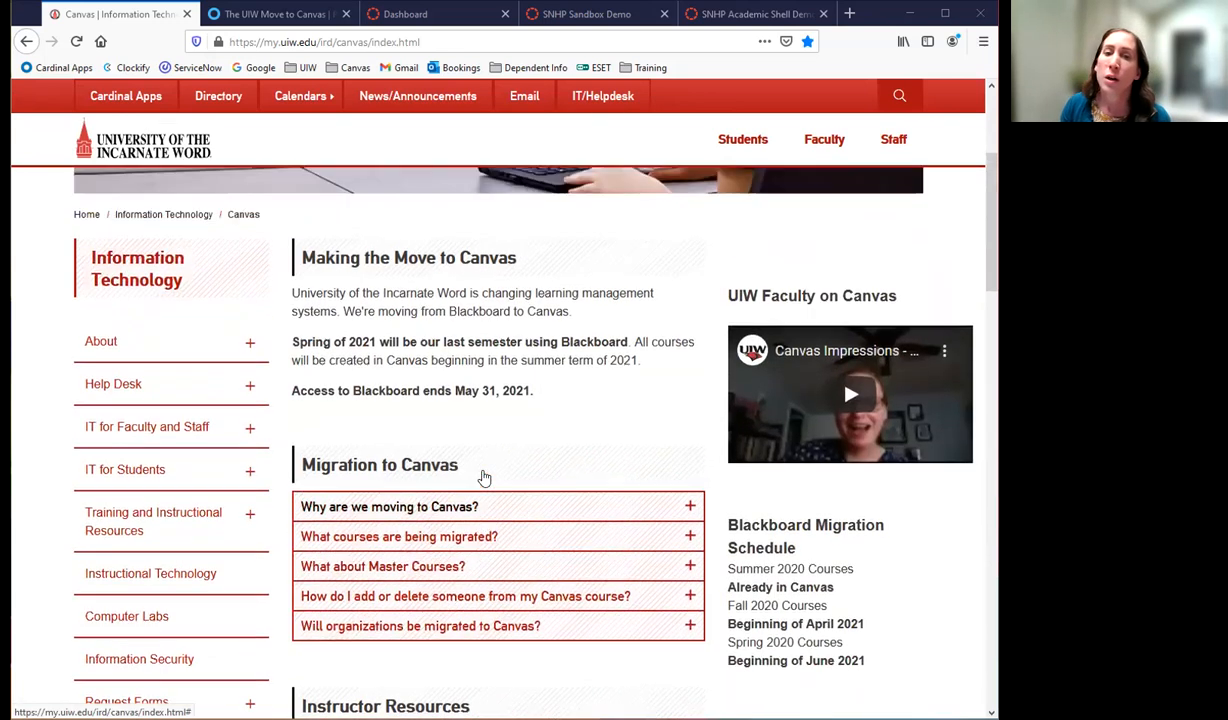
- Switch to the UIW Move to Canvas course preview and read the introduction to Session 3: Edit and Build Content Areas
{"action": "left_click", "coordinate": [258, 15]}
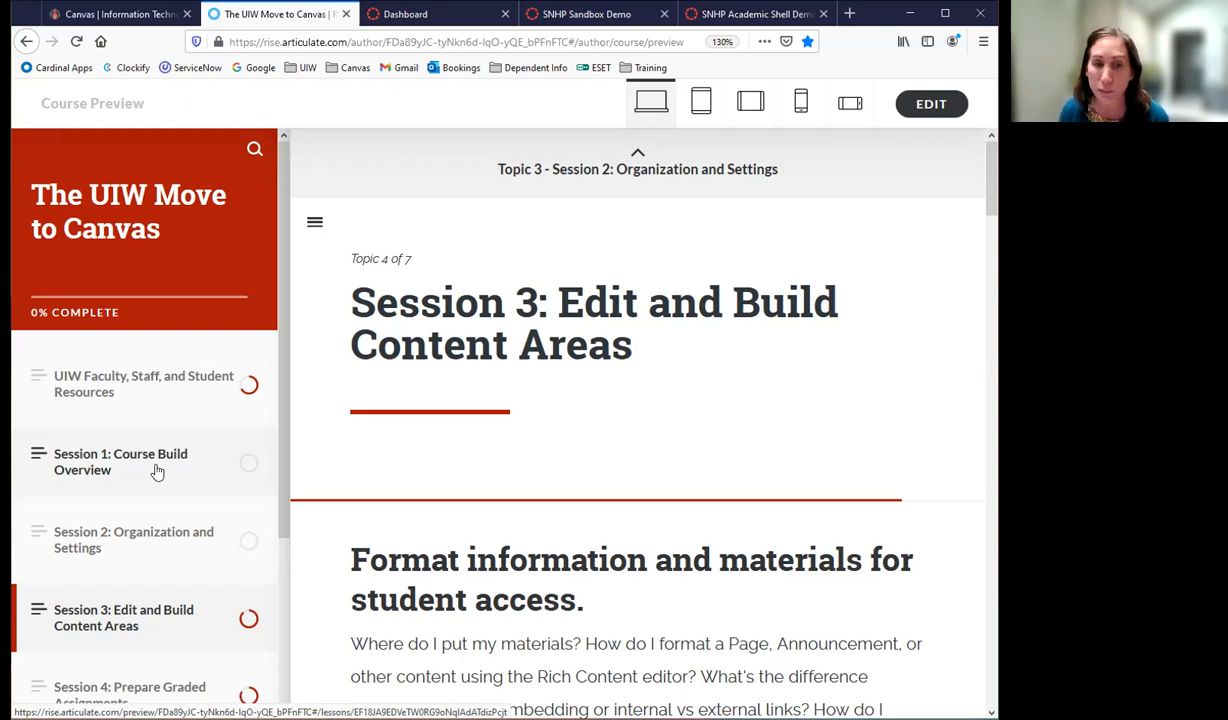
{"action": "scroll", "coordinate": [130, 478], "scroll_direction": "down", "scroll_amount": 2}
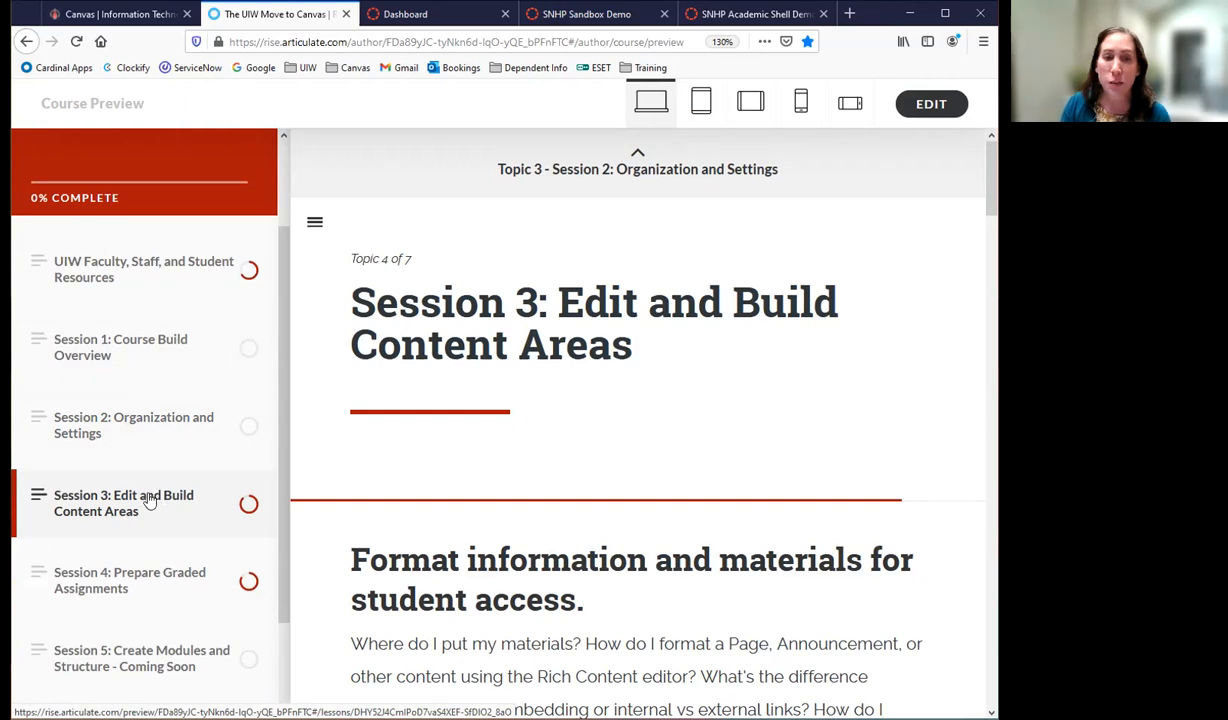
{"action": "scroll", "coordinate": [516, 480], "scroll_direction": "down", "scroll_amount": 3}
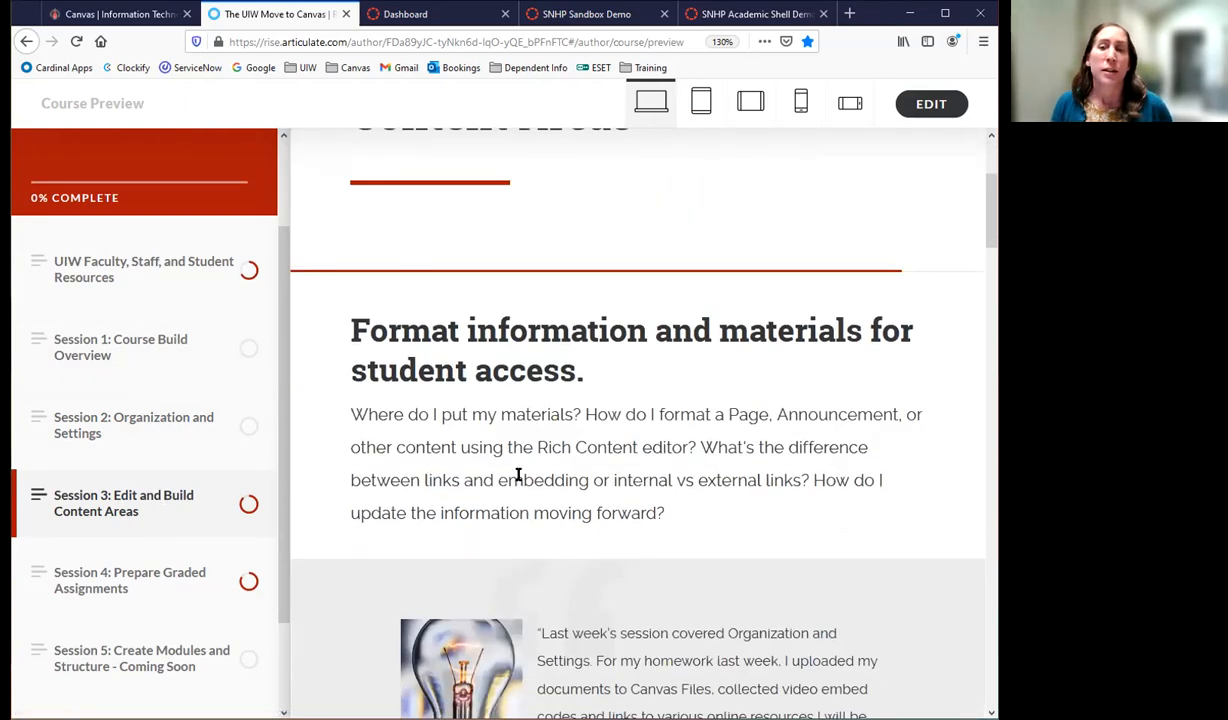
{"action": "scroll", "coordinate": [626, 400], "scroll_direction": "down", "scroll_amount": 2}
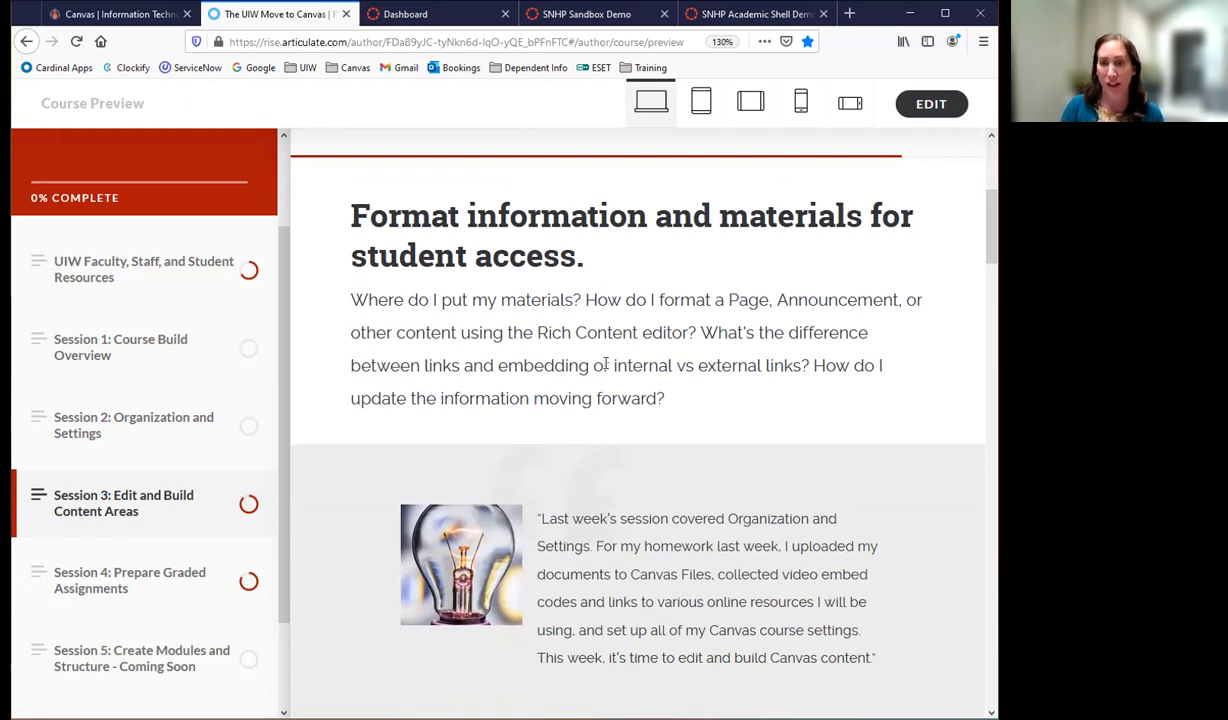
{"action": "scroll", "coordinate": [605, 364], "scroll_direction": "down", "scroll_amount": 2}
{"action": "scroll", "coordinate": [611, 368], "scroll_direction": "up", "scroll_amount": 2}
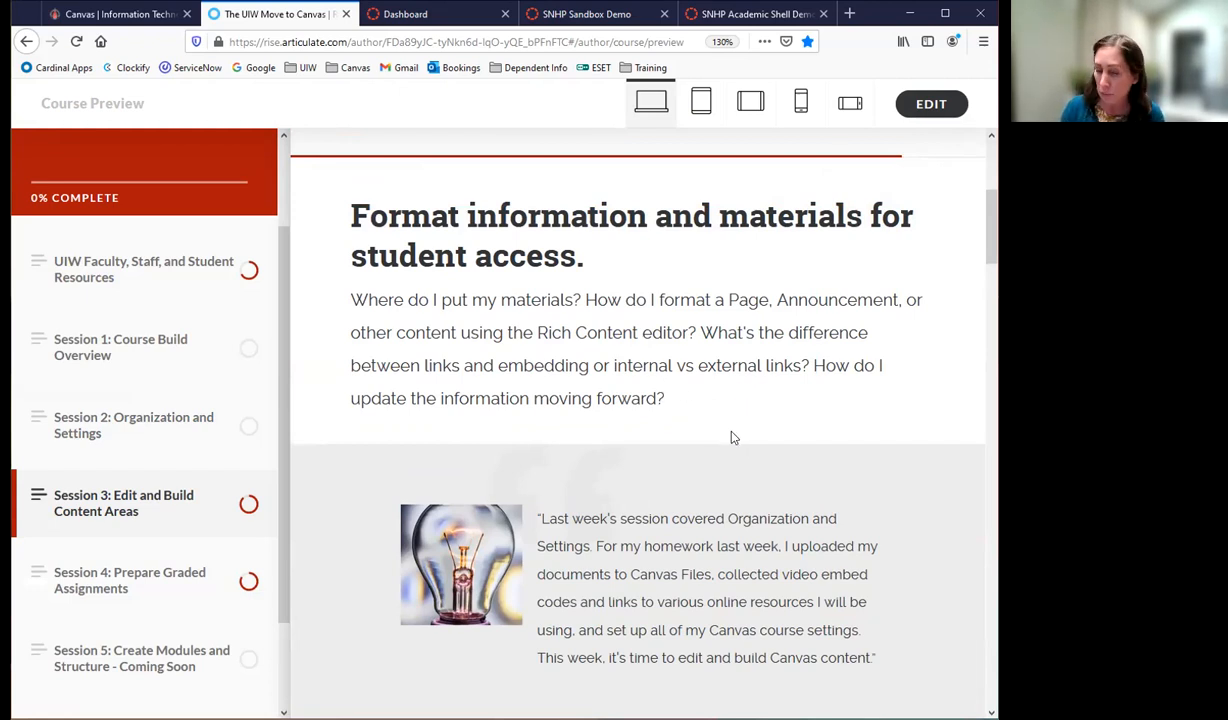
{"action": "scroll", "coordinate": [731, 437], "scroll_direction": "down", "scroll_amount": 2}
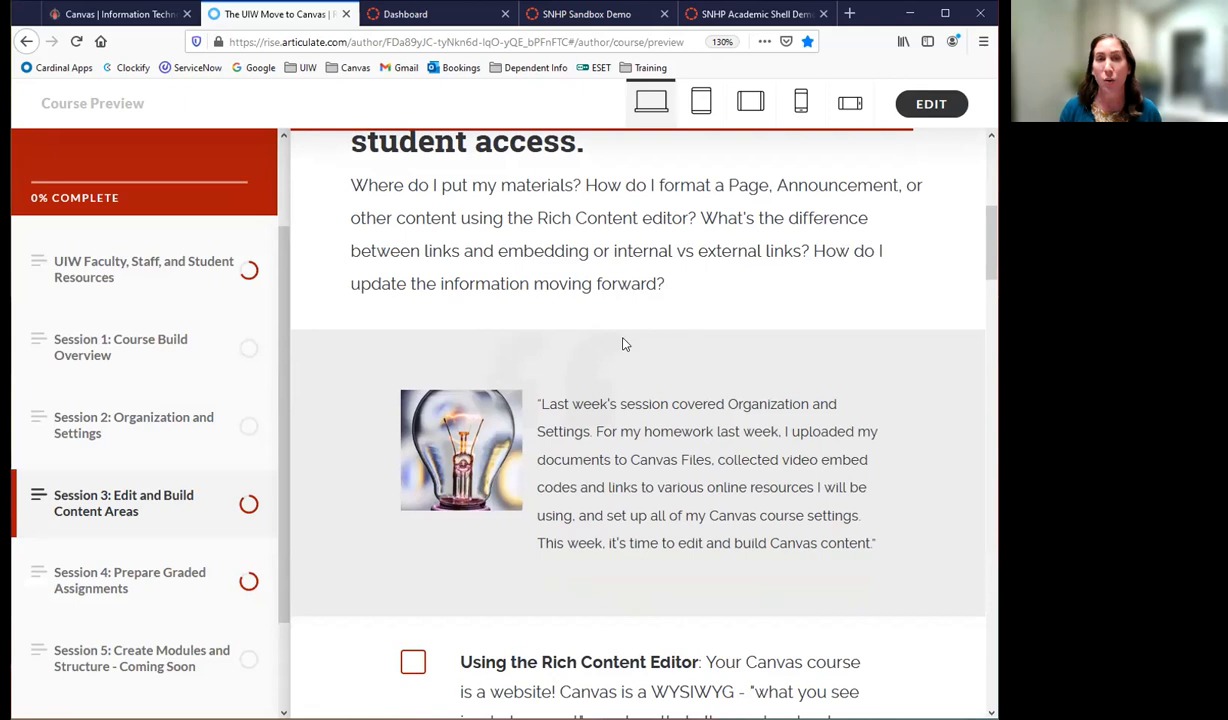
- Compare the home pages of the SNHP Sandbox Demo and SNHP Academic Shell Demo courses
{"action": "left_click", "coordinate": [607, 15]}
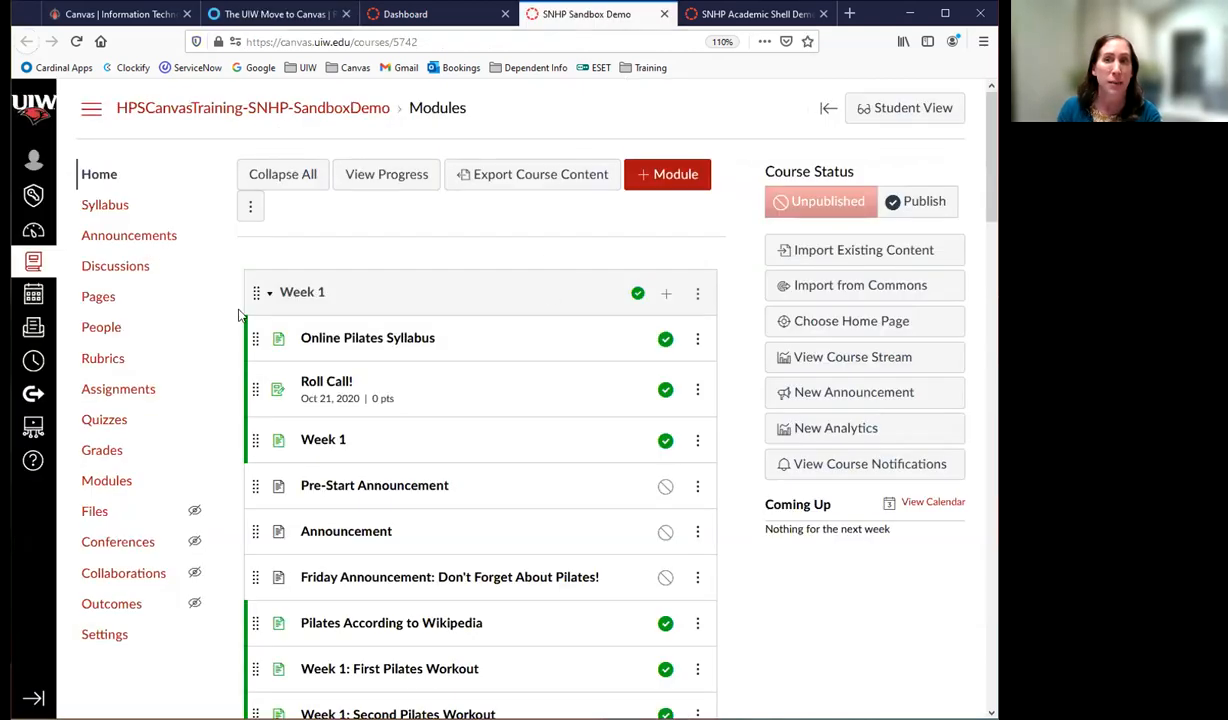
{"action": "left_click", "coordinate": [714, 15]}
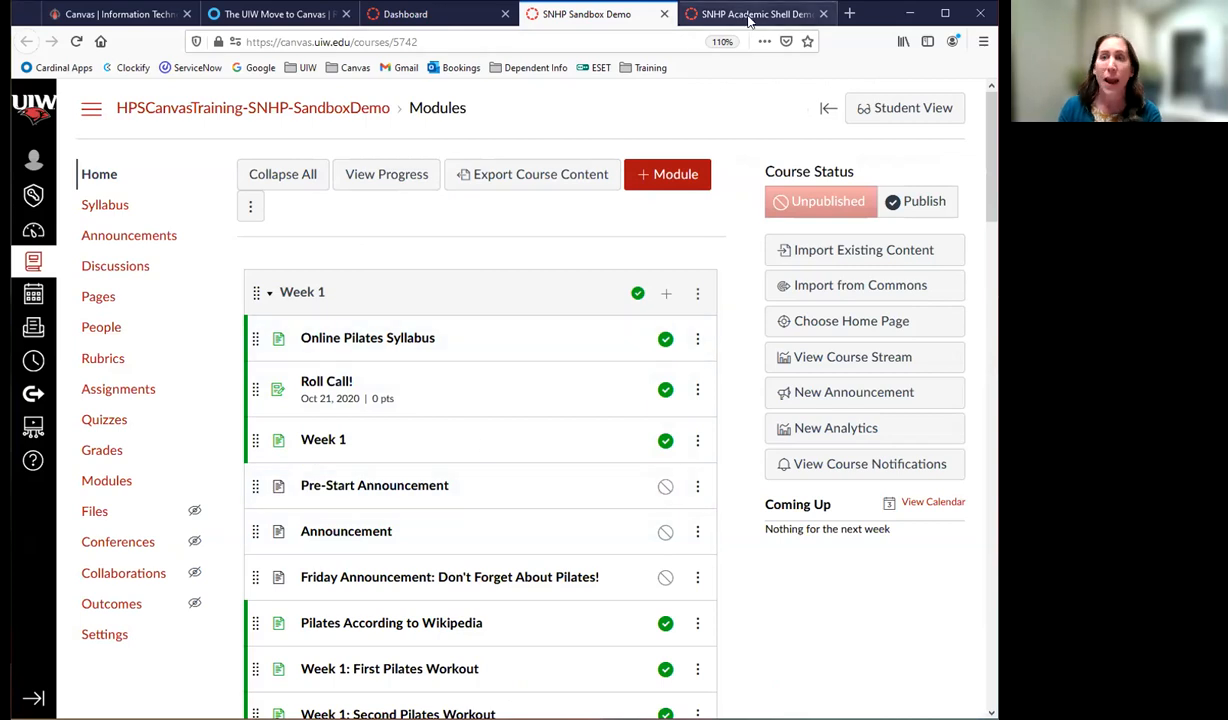
{"action": "scroll", "coordinate": [455, 455], "scroll_direction": "down", "scroll_amount": 2}
{"action": "scroll", "coordinate": [444, 463], "scroll_direction": "up", "scroll_amount": 2}
{"action": "left_click", "coordinate": [588, 15]}
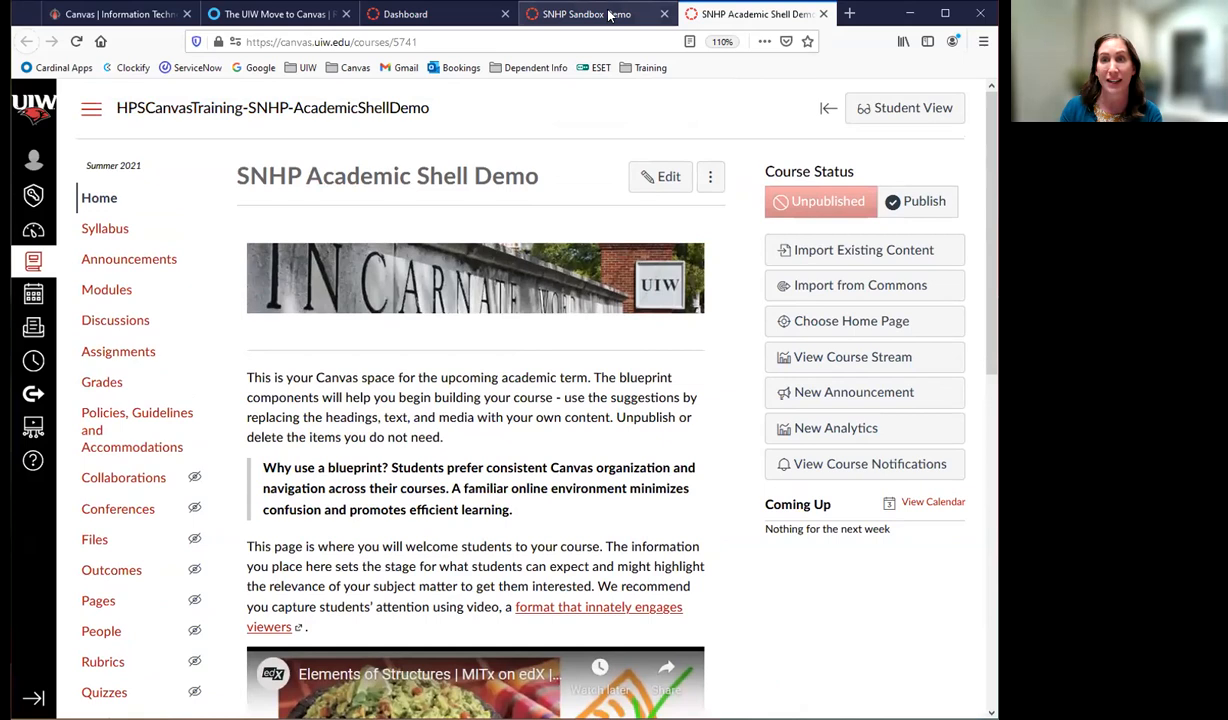
{"action": "left_click", "coordinate": [727, 20]}
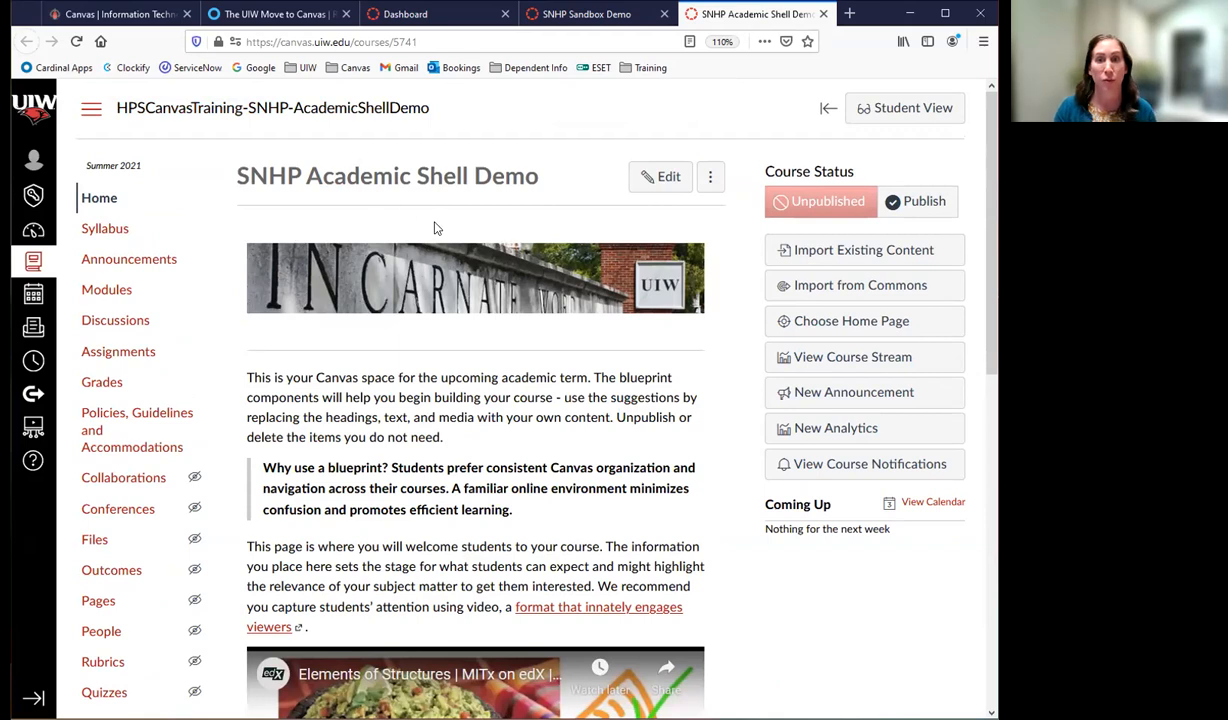
- Open the Files area in both the SNHP Sandbox Demo and the SNHP Academic Shell Demo courses
{"action": "left_click", "coordinate": [569, 14]}
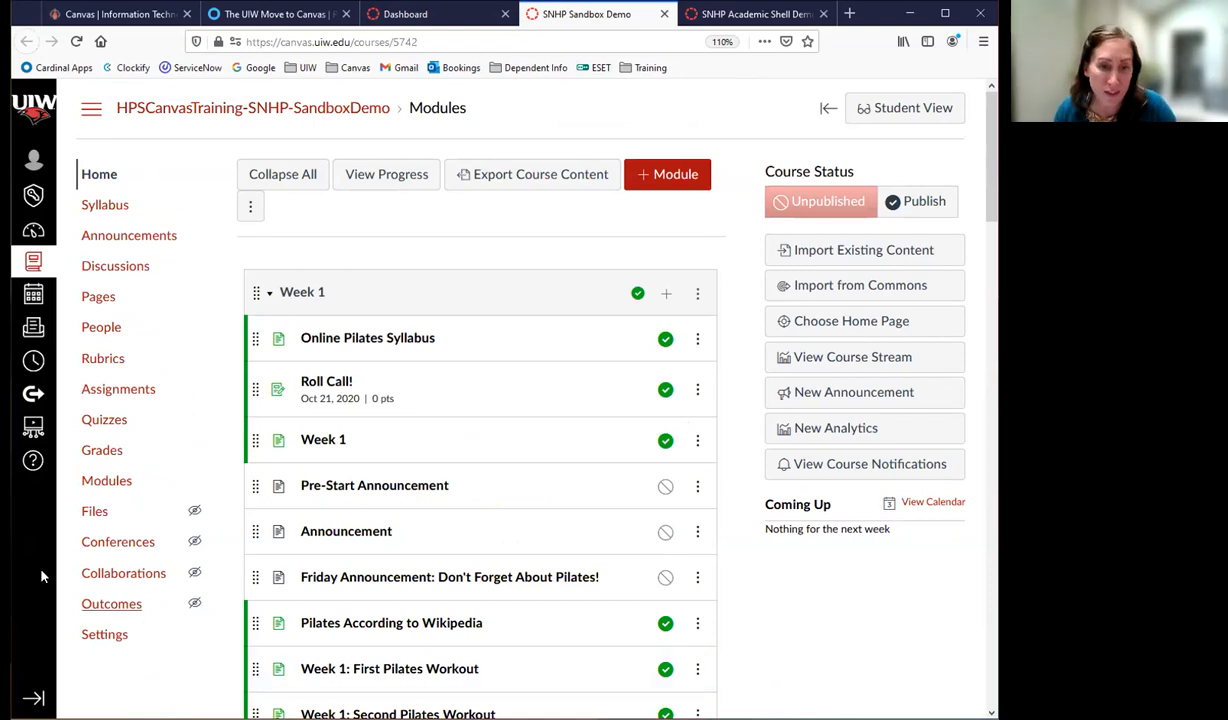
{"action": "left_click", "coordinate": [92, 512]}
{"action": "left_click", "coordinate": [709, 20]}
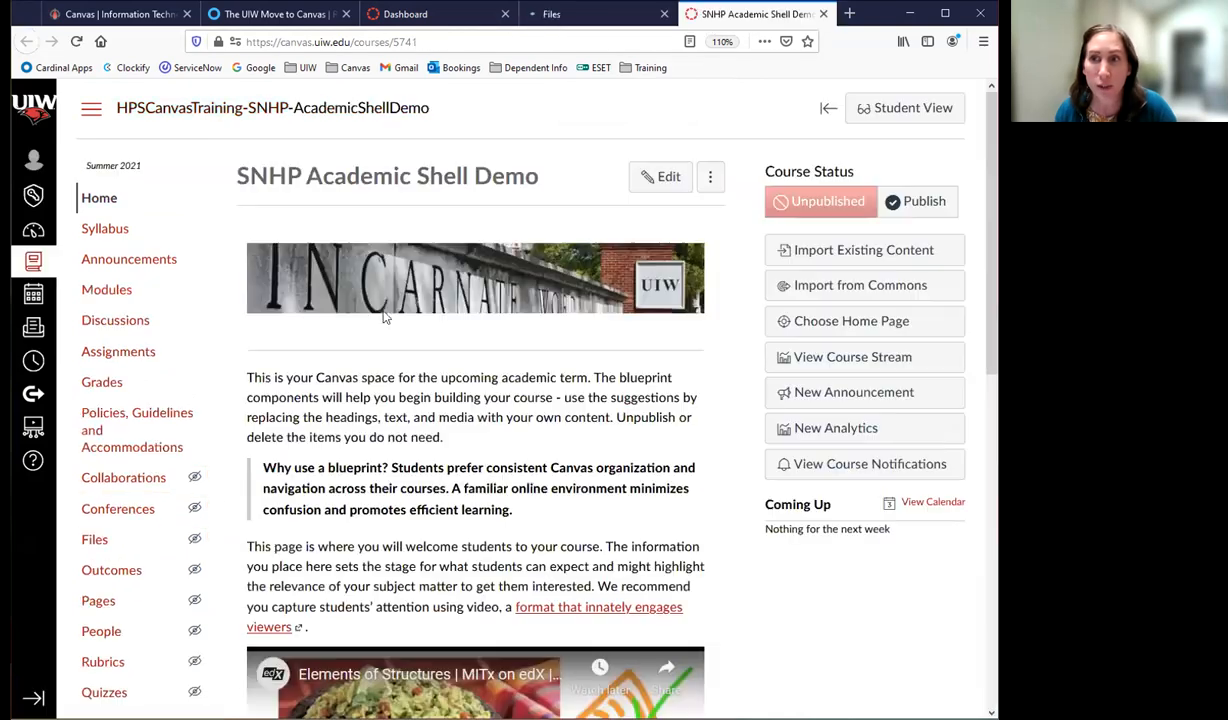
{"action": "left_click", "coordinate": [100, 541]}
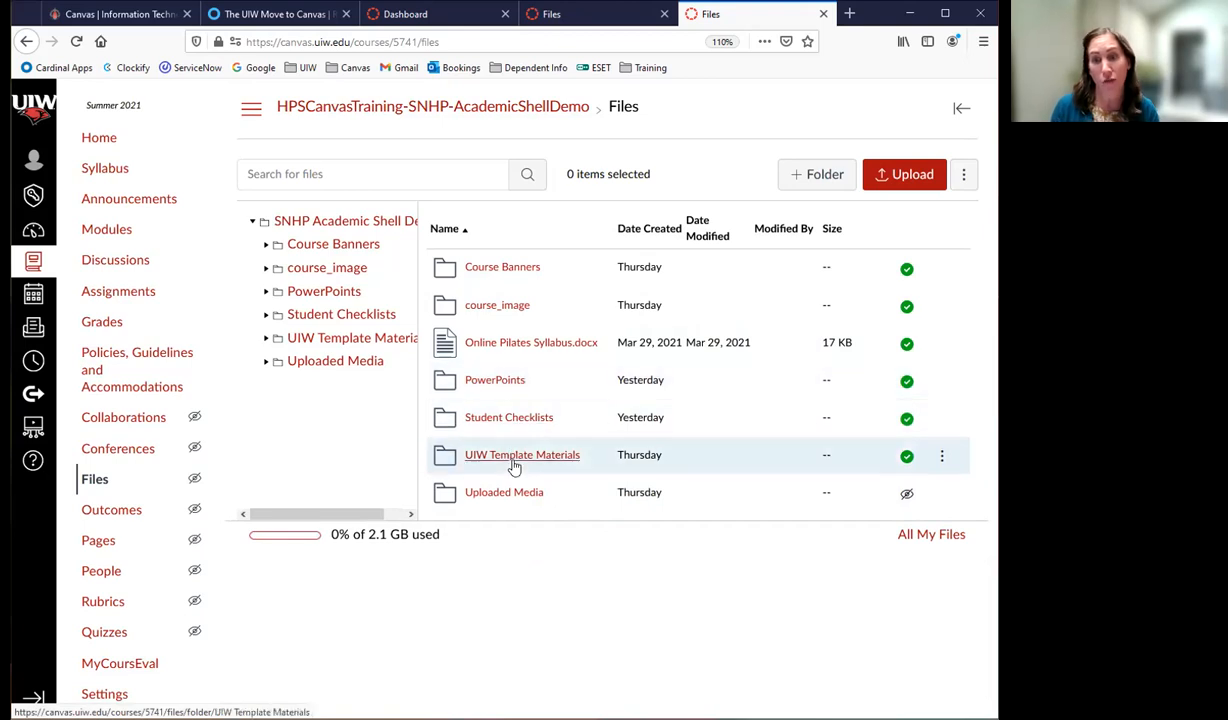
- Open the PowerPoints folder in the Academic Shell files, preview PowerPoint 1.pptx and close the preview
{"action": "left_click", "coordinate": [492, 386]}
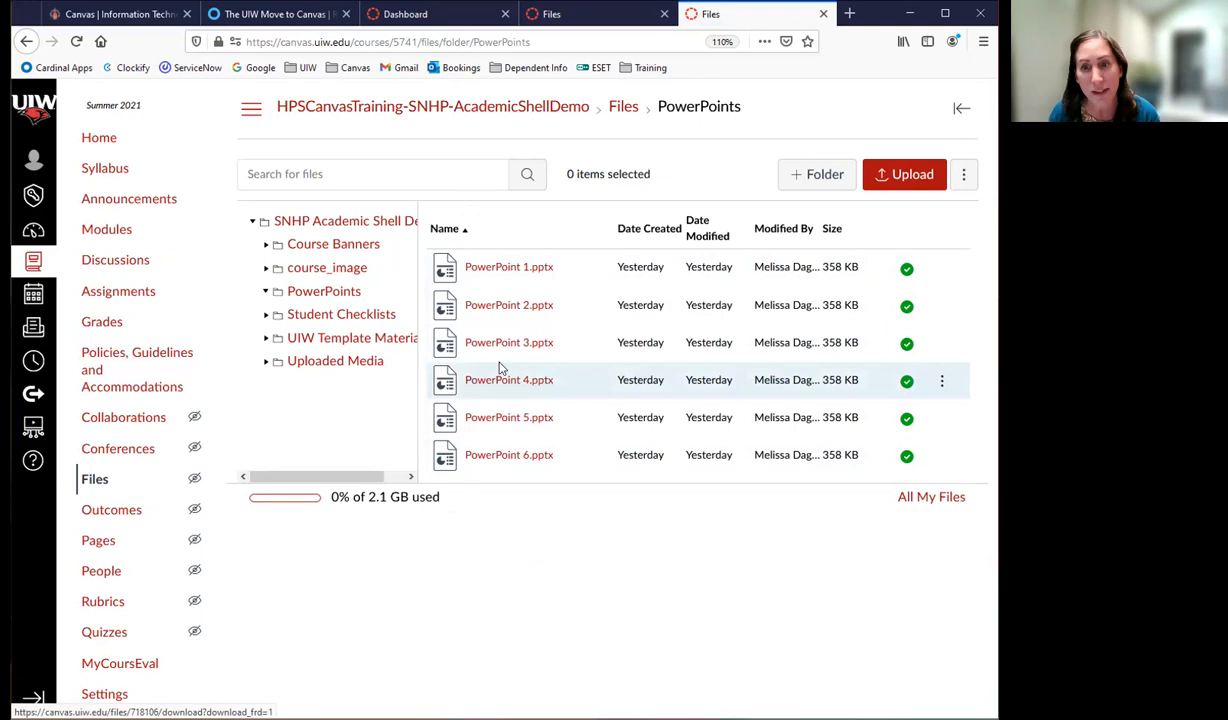
{"action": "left_click", "coordinate": [503, 274]}
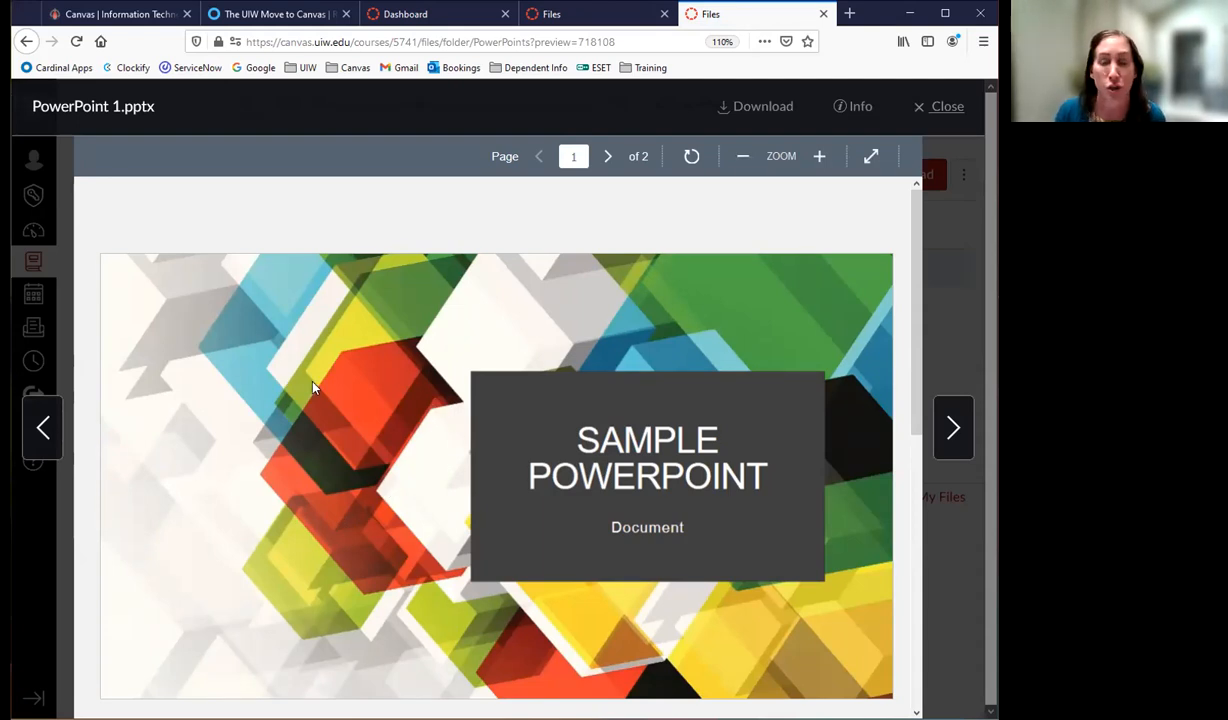
{"action": "left_click", "coordinate": [945, 107]}
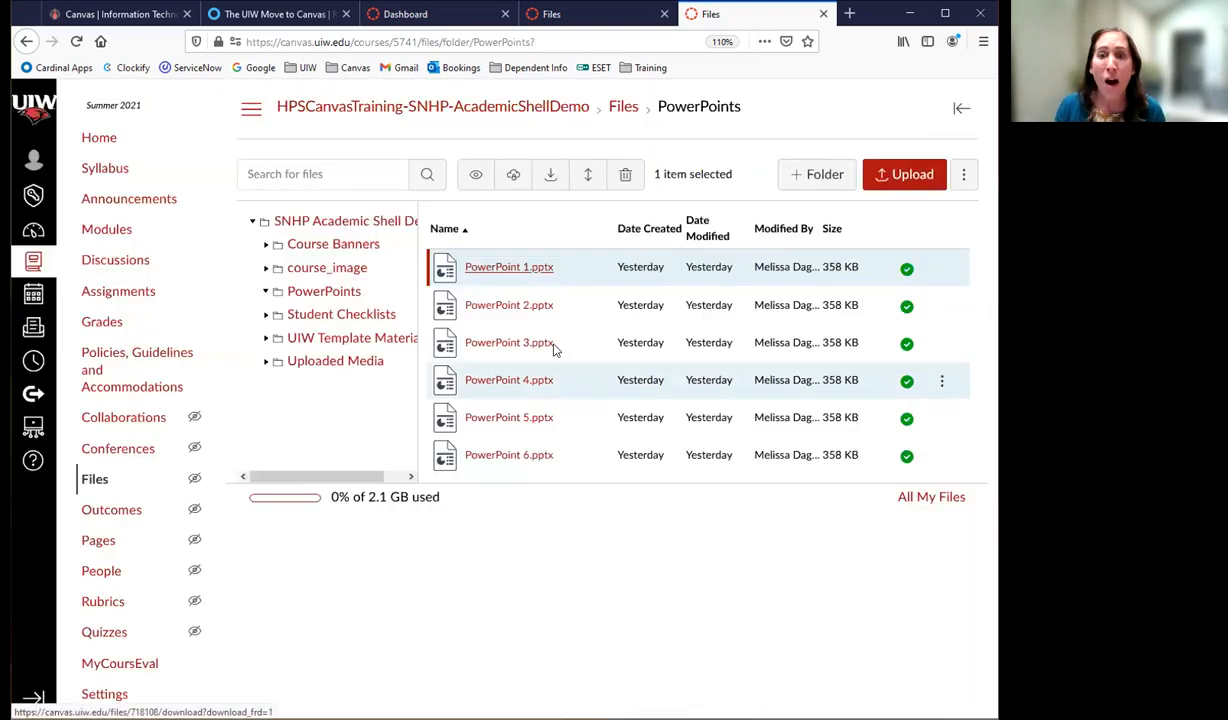
- View the contents of the Uploaded Media and Student Checklists folders, reloading the checklist folder's page
{"action": "left_click", "coordinate": [623, 108]}
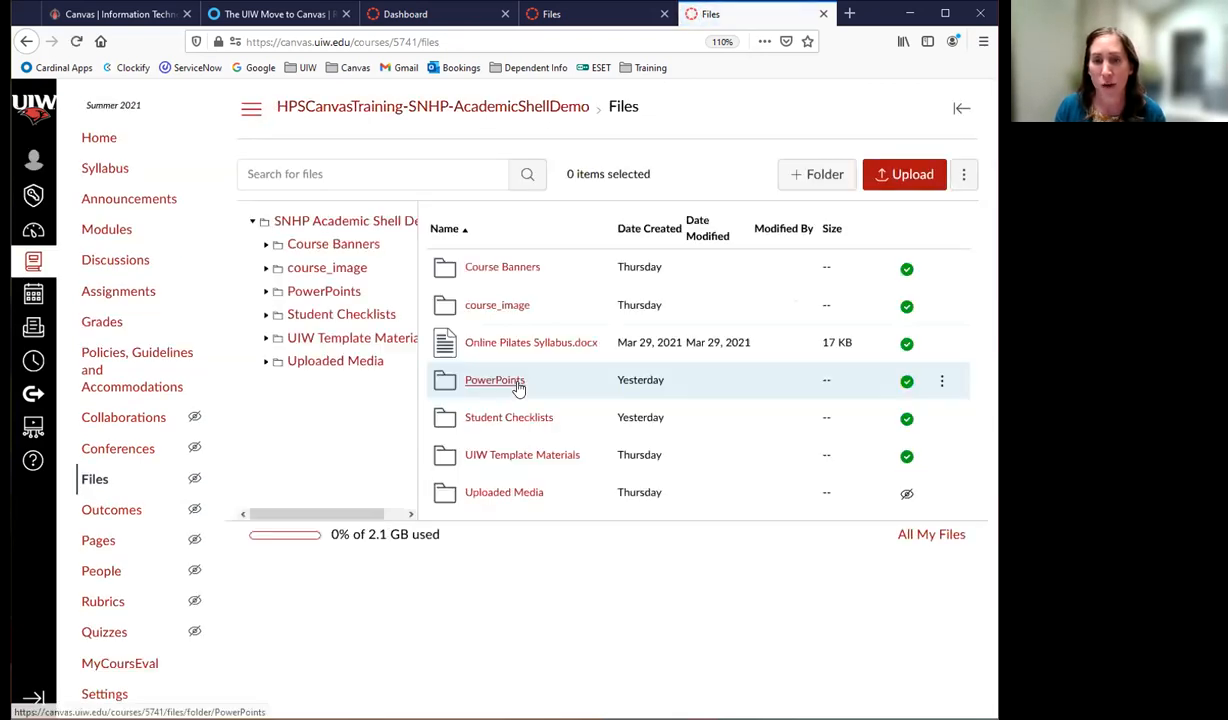
{"action": "left_click", "coordinate": [503, 493]}
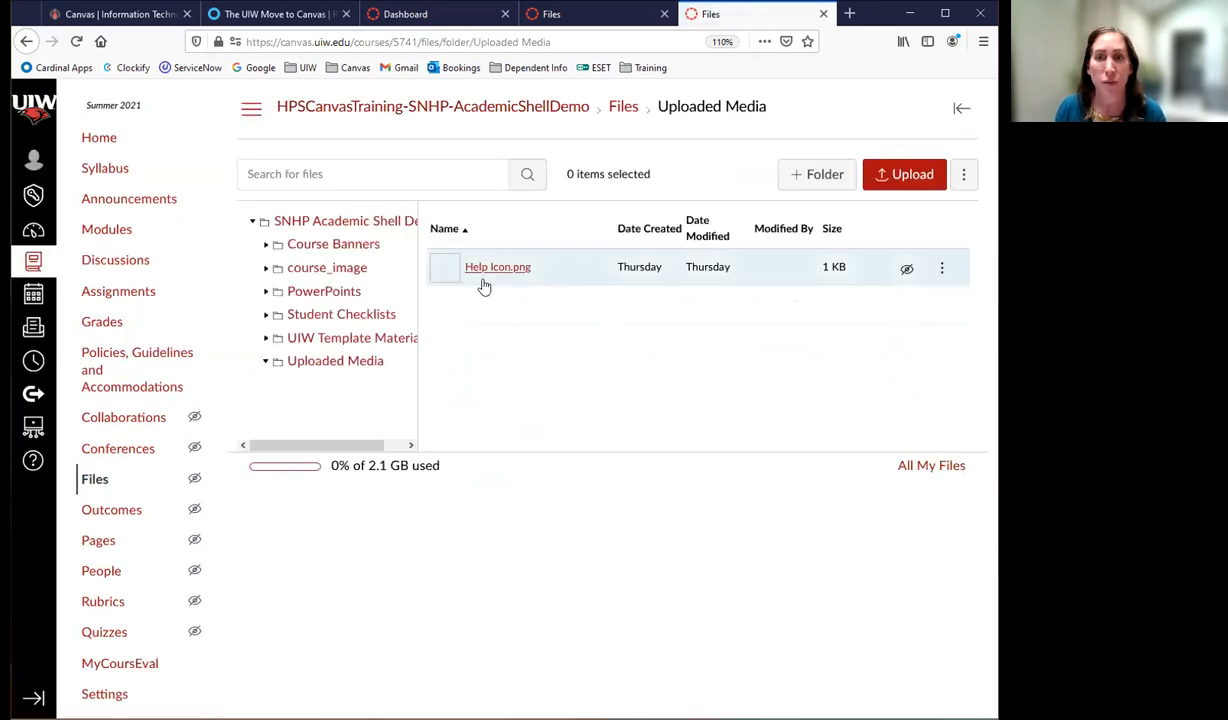
{"action": "left_click", "coordinate": [619, 116]}
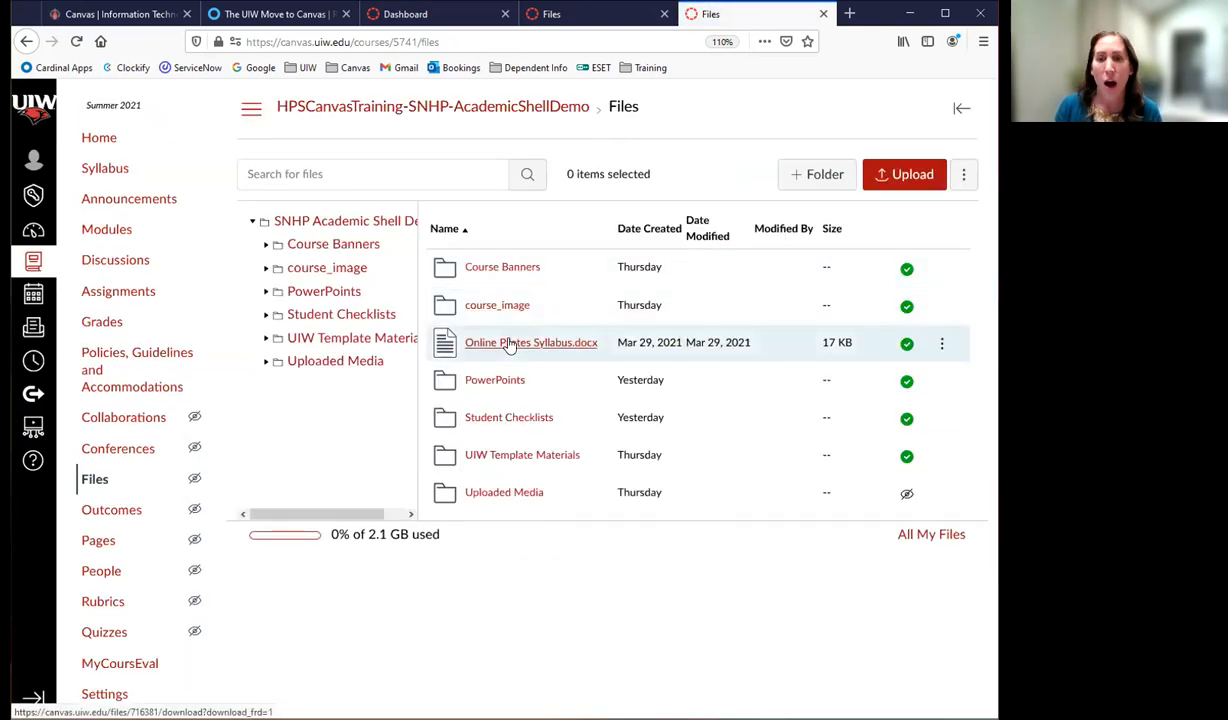
{"action": "left_click", "coordinate": [533, 412]}
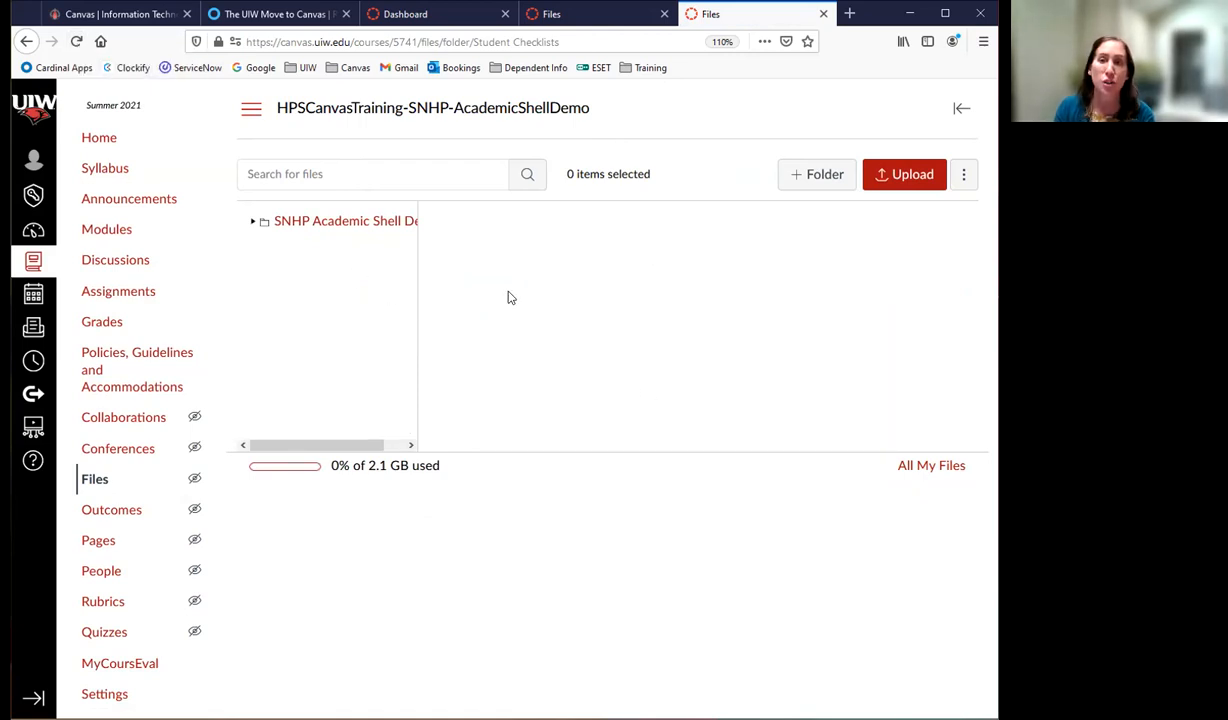
{"action": "left_click", "coordinate": [77, 42]}
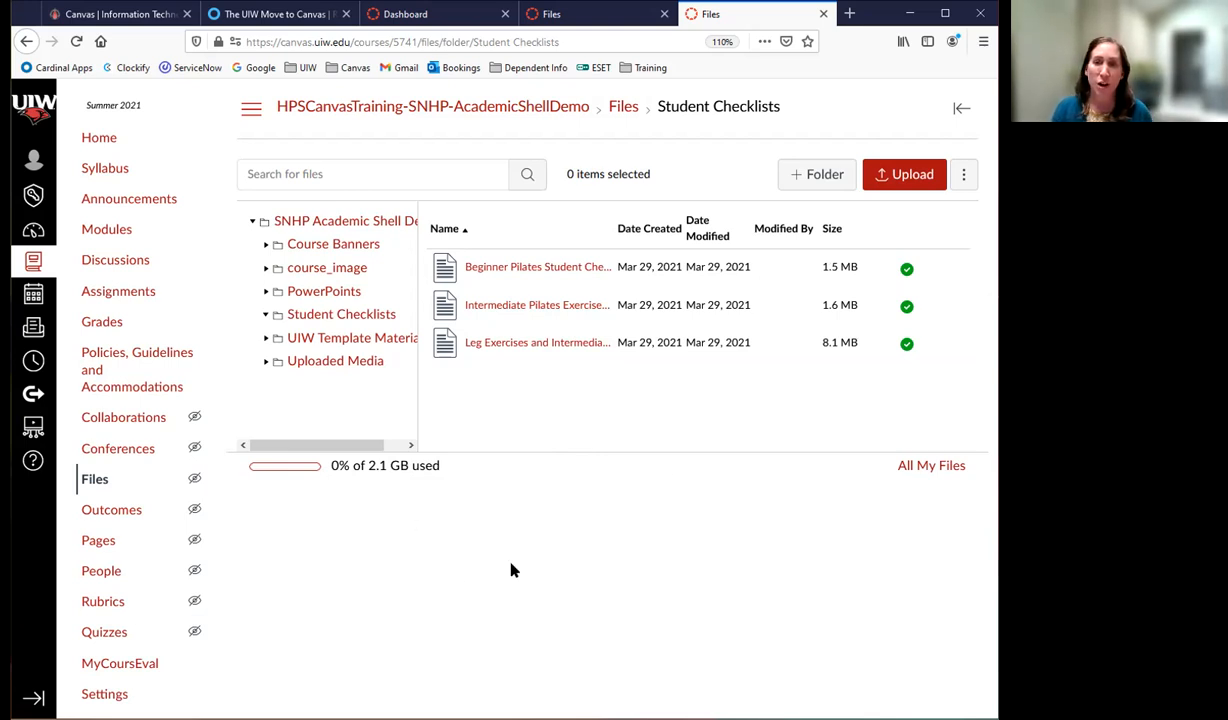
- Return to the UIW Move to Canvas course preview and read the Using the Rich Content Editor item
{"action": "left_click", "coordinate": [276, 14]}
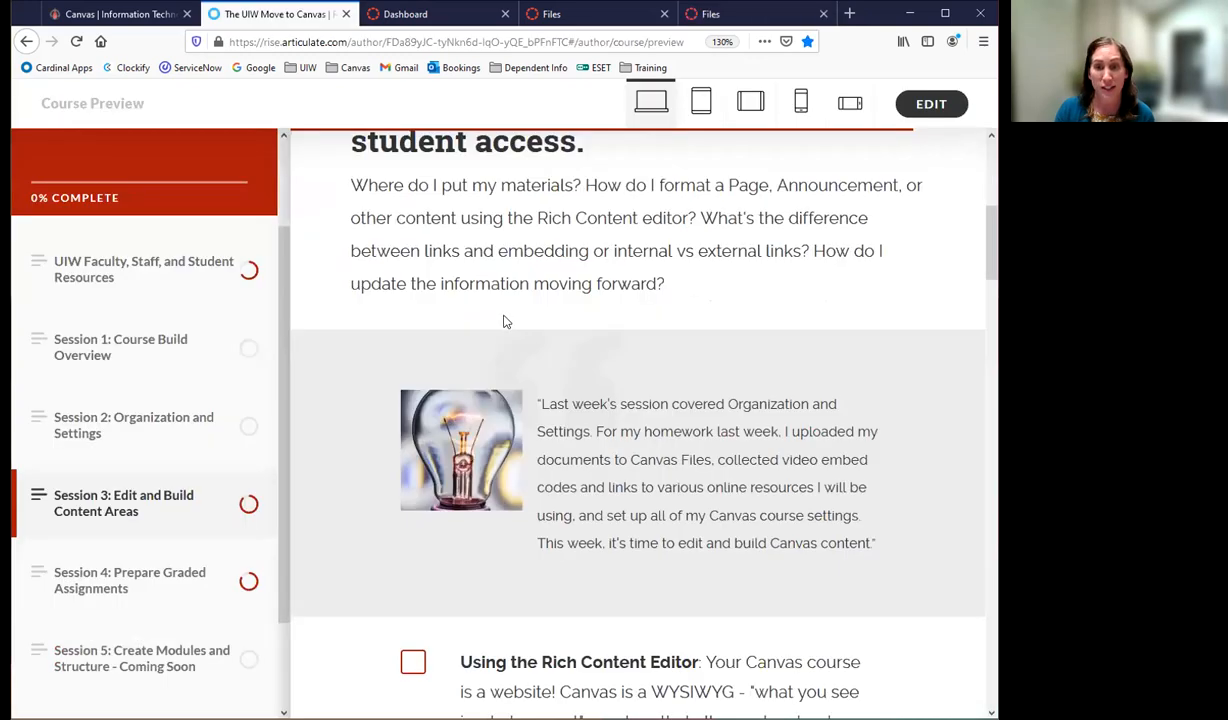
{"action": "scroll", "coordinate": [613, 451], "scroll_direction": "down", "scroll_amount": 5}
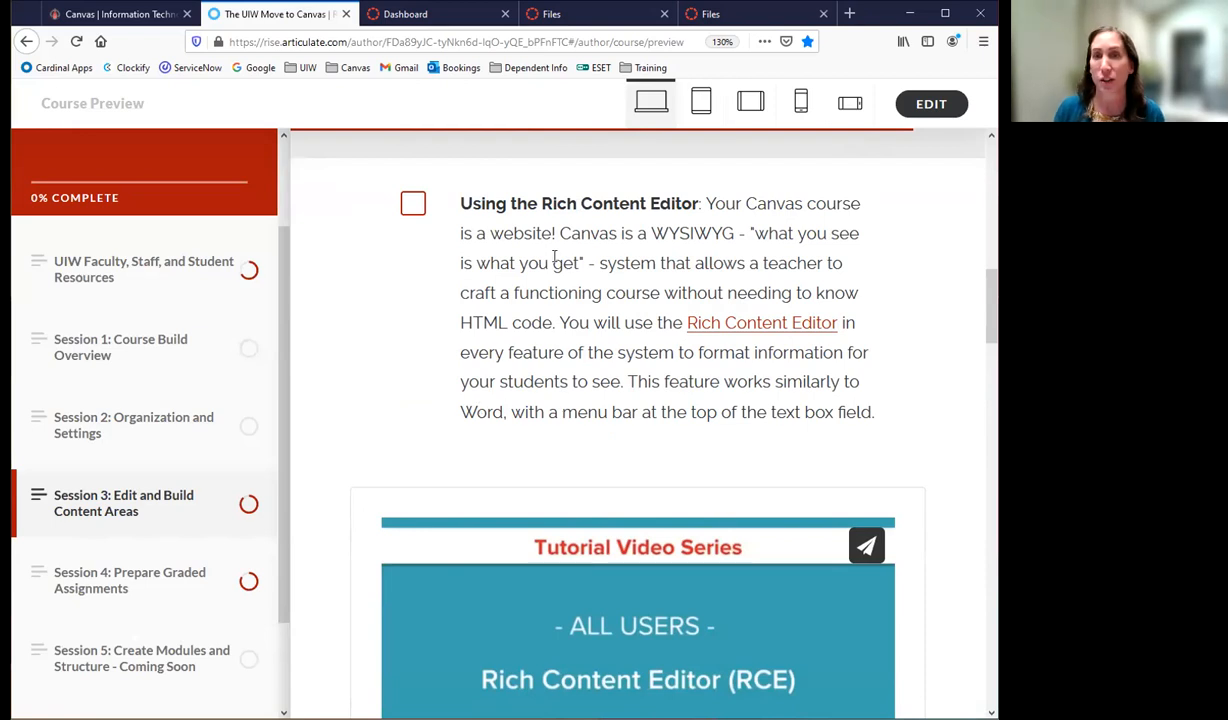
- Compare the top-level course files of the Sandbox Demo with those of the Academic Shell Demo
{"action": "left_click", "coordinate": [549, 13]}
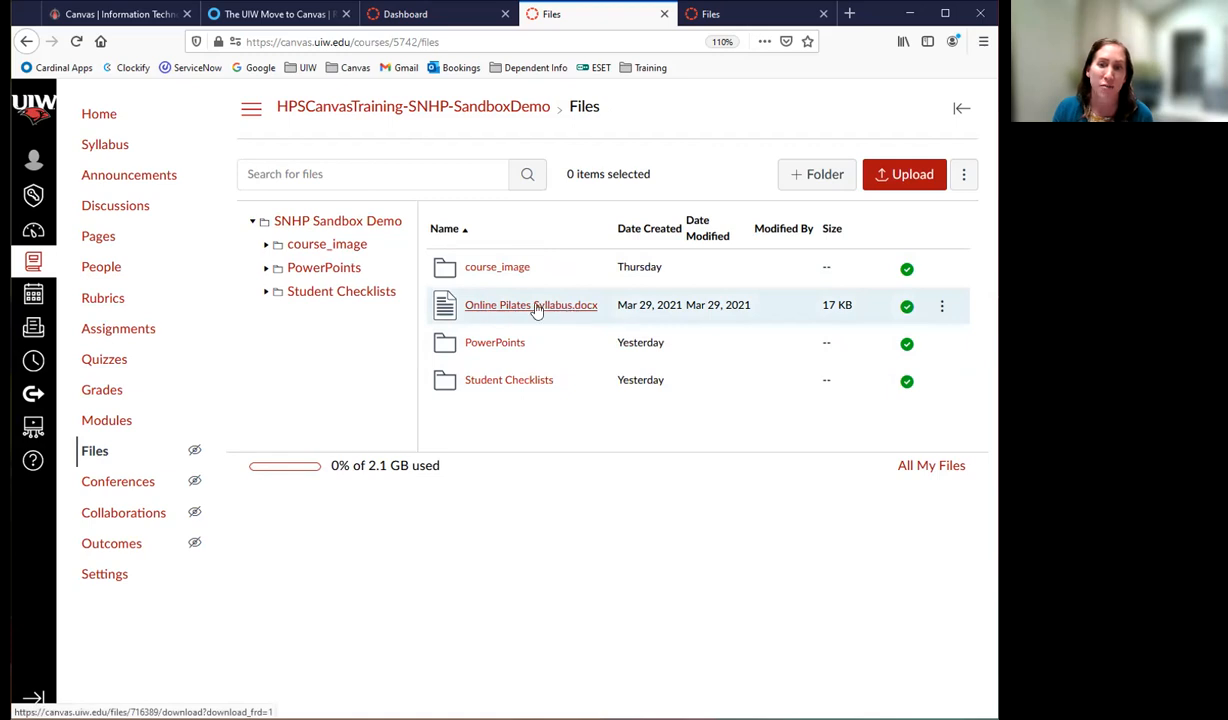
{"action": "left_click", "coordinate": [757, 16]}
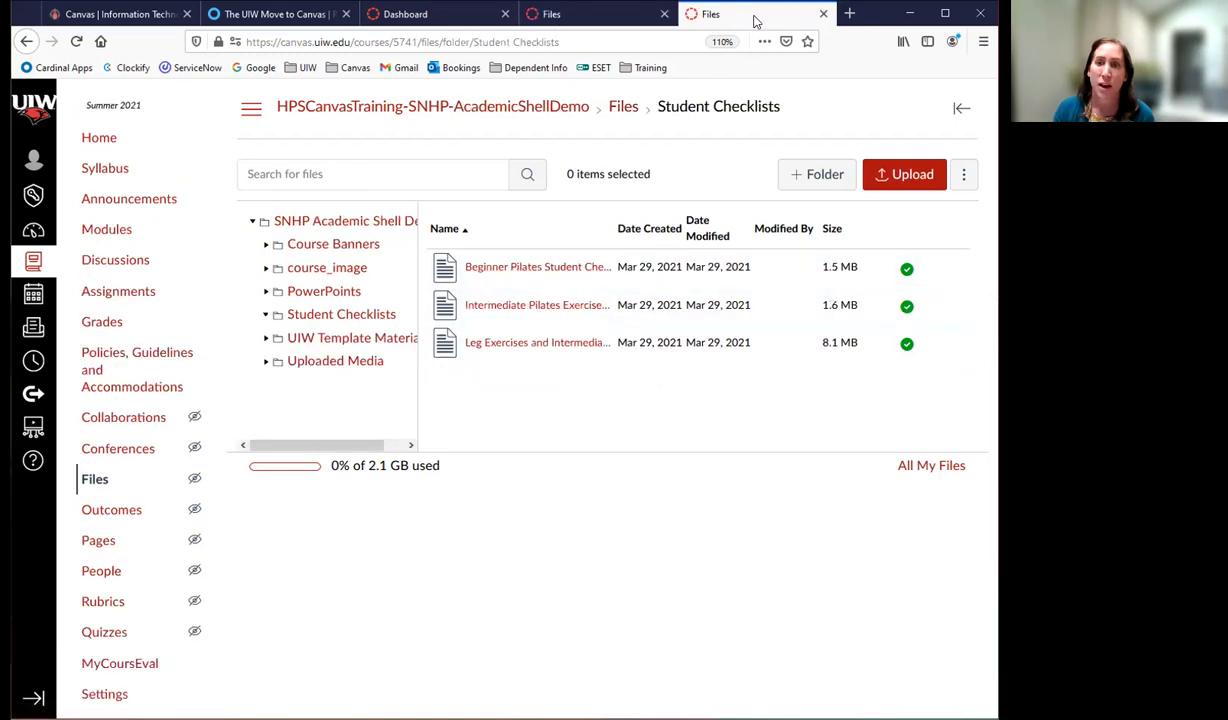
{"action": "left_click", "coordinate": [624, 108]}
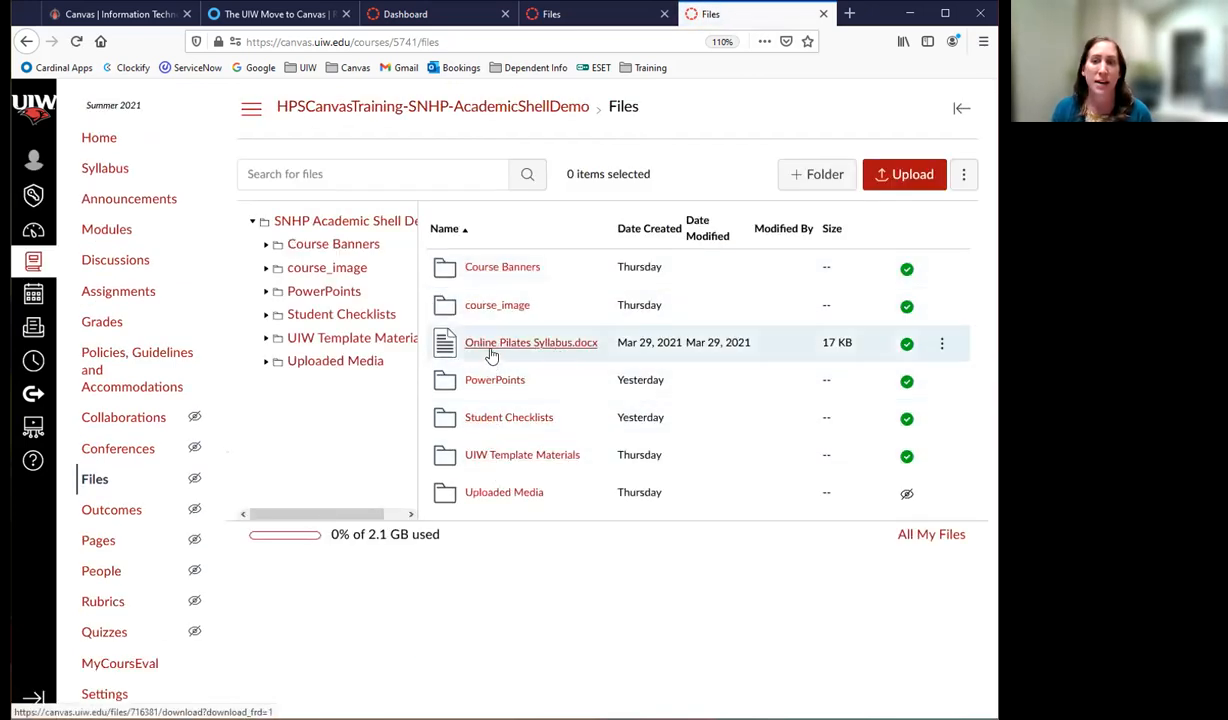
- Open the Syllabus page in both the Sandbox Demo and Academic Shell Demo courses, ending on the Sandbox Demo syllabus
{"action": "left_click", "coordinate": [563, 16]}
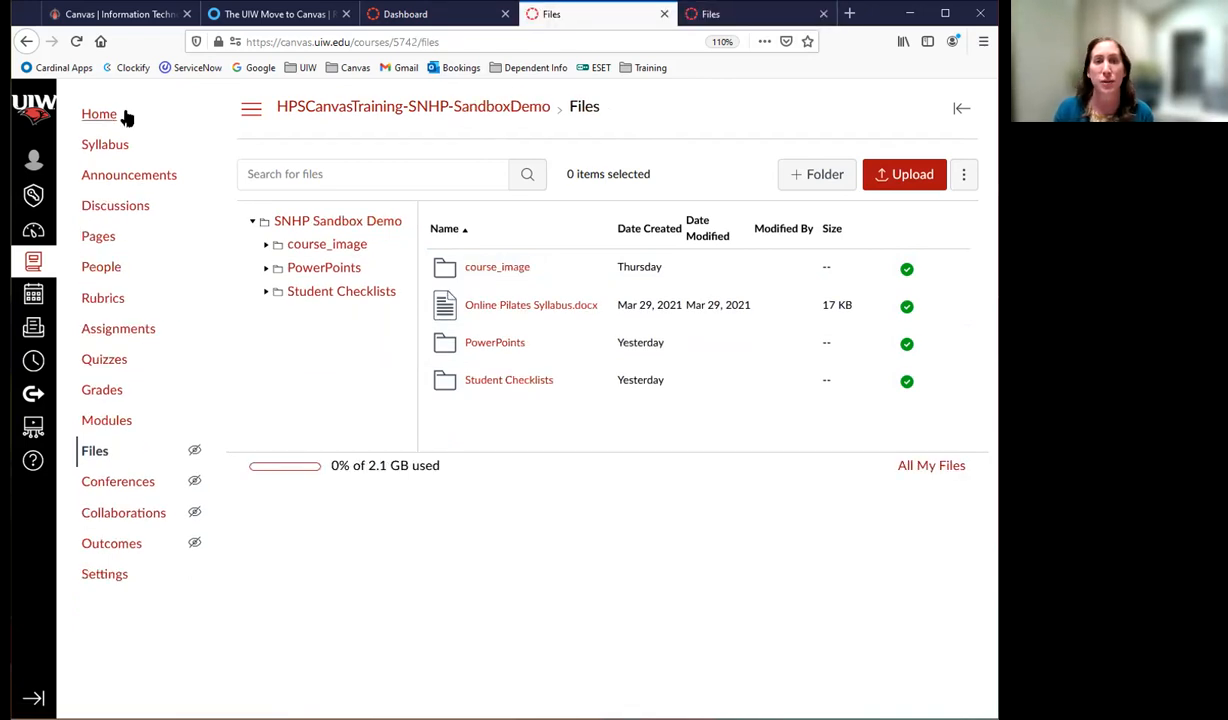
{"action": "left_click", "coordinate": [102, 147]}
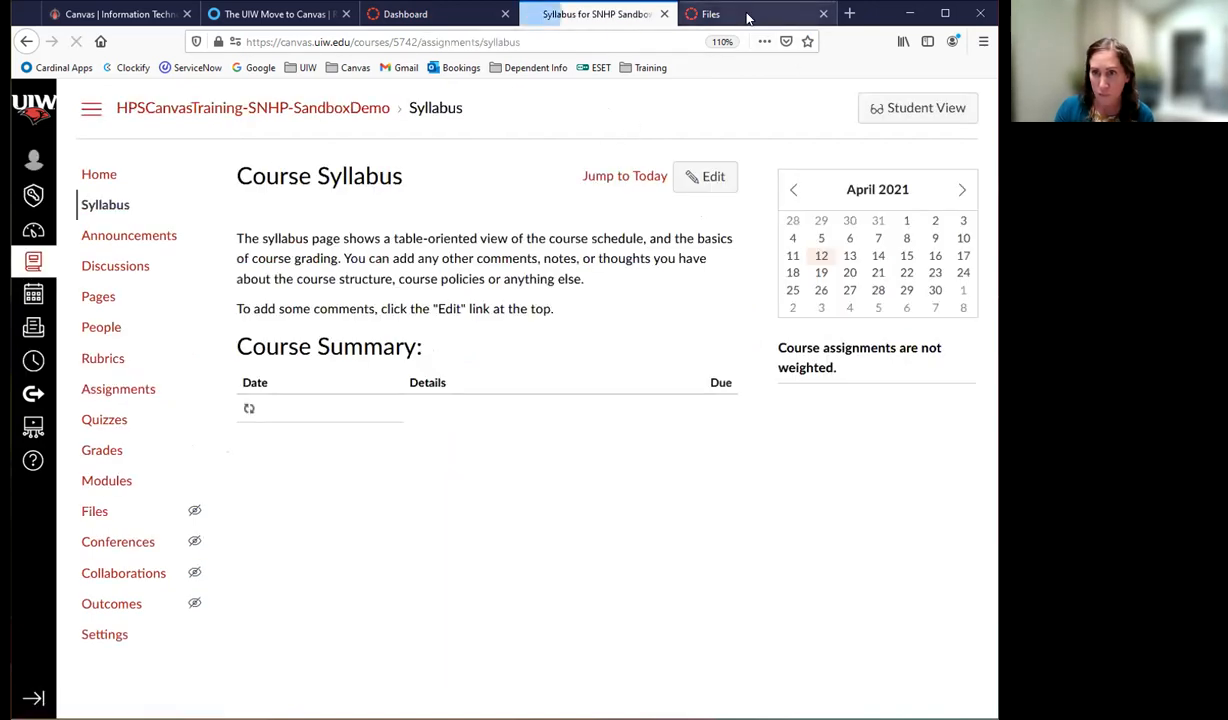
{"action": "left_click", "coordinate": [747, 18]}
{"action": "left_click", "coordinate": [108, 169]}
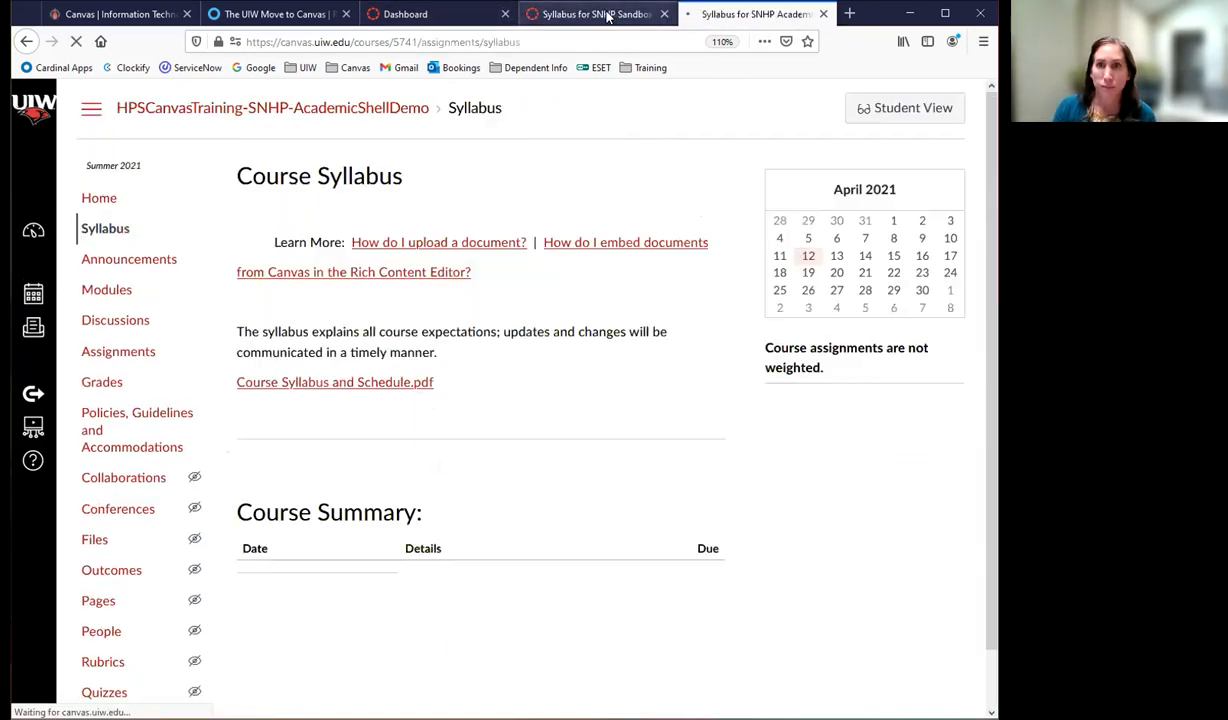
{"action": "left_click", "coordinate": [607, 17]}
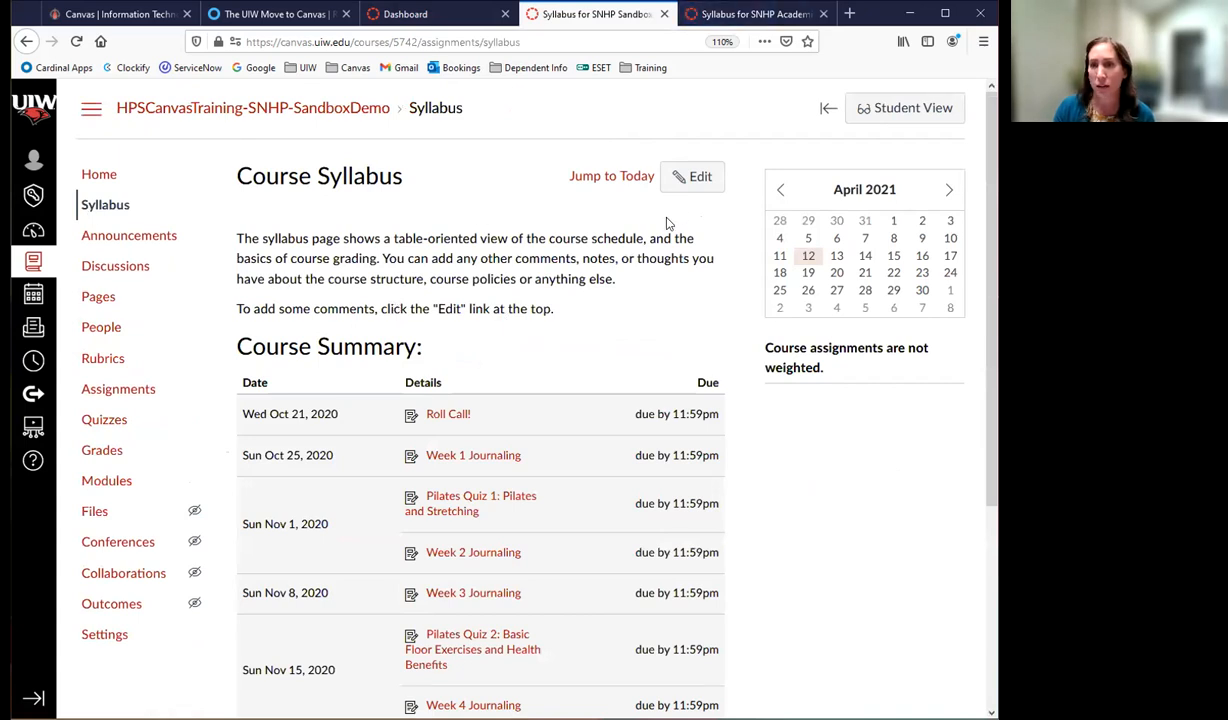
- Open the Sandbox Demo syllabus for editing and compare its empty description with the Academic Shell Demo's syllabus page
{"action": "left_click", "coordinate": [688, 180]}
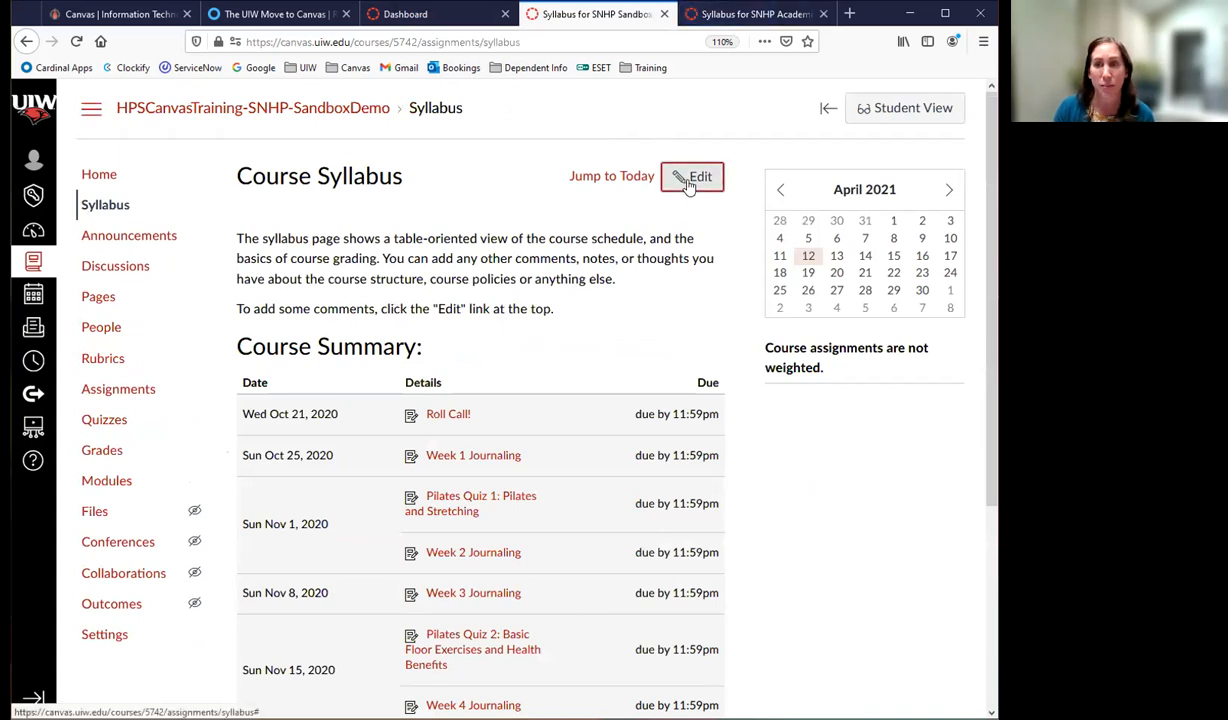
{"action": "left_click", "coordinate": [745, 14]}
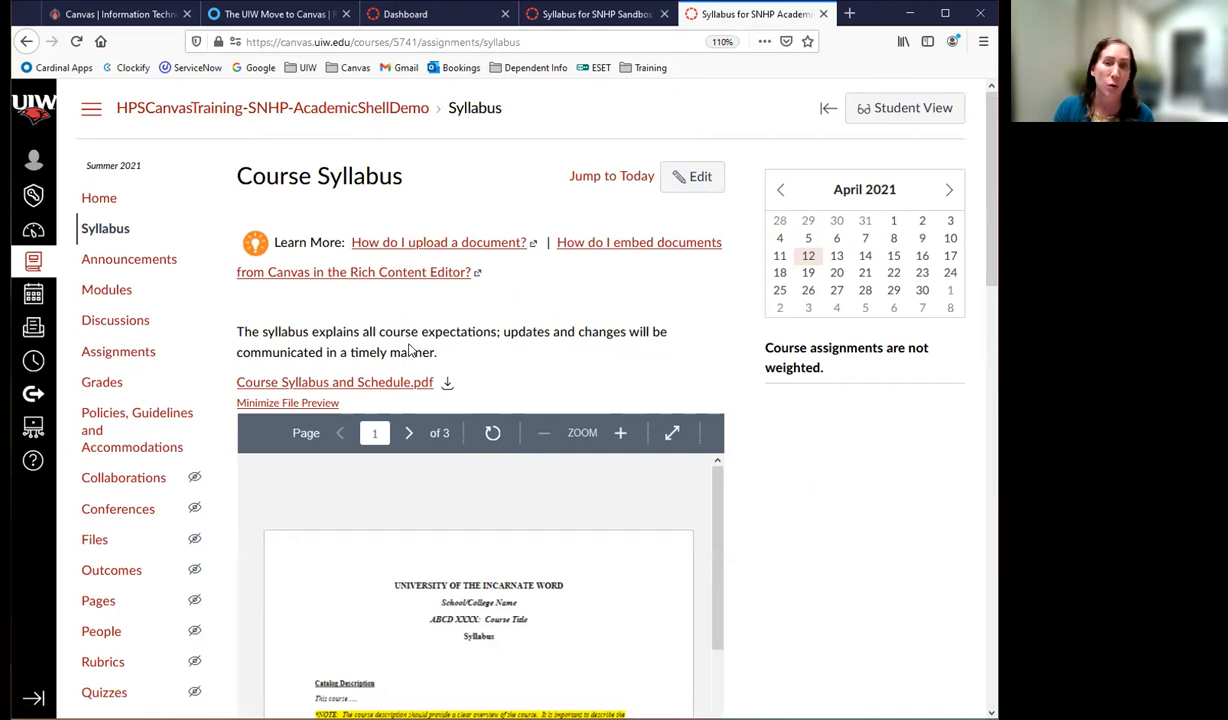
{"action": "scroll", "coordinate": [525, 331], "scroll_direction": "down", "scroll_amount": 2}
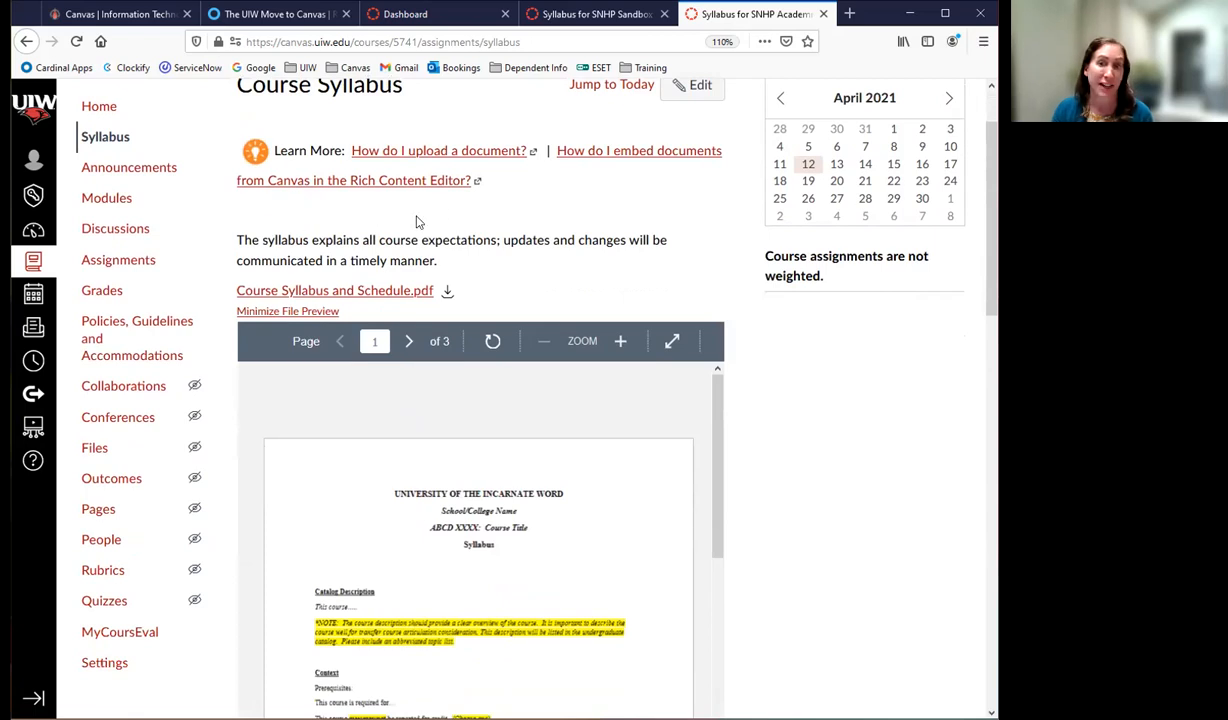
{"action": "left_click", "coordinate": [568, 16]}
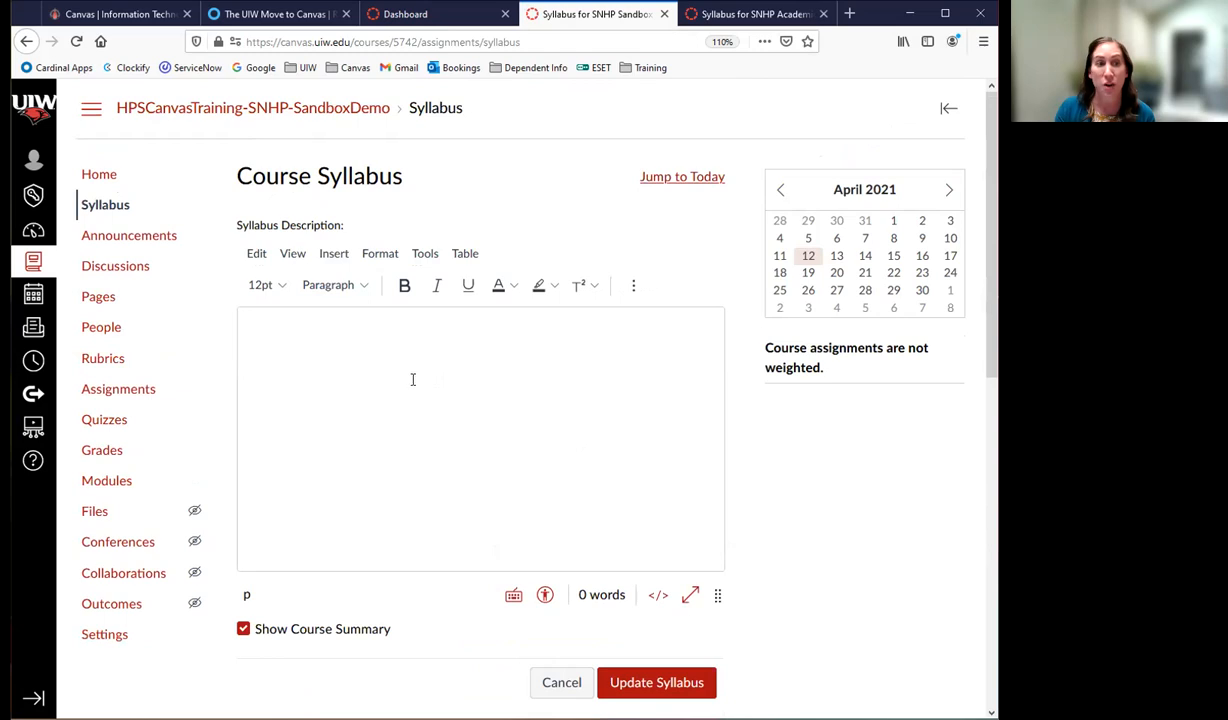
{"action": "left_click", "coordinate": [378, 371]}
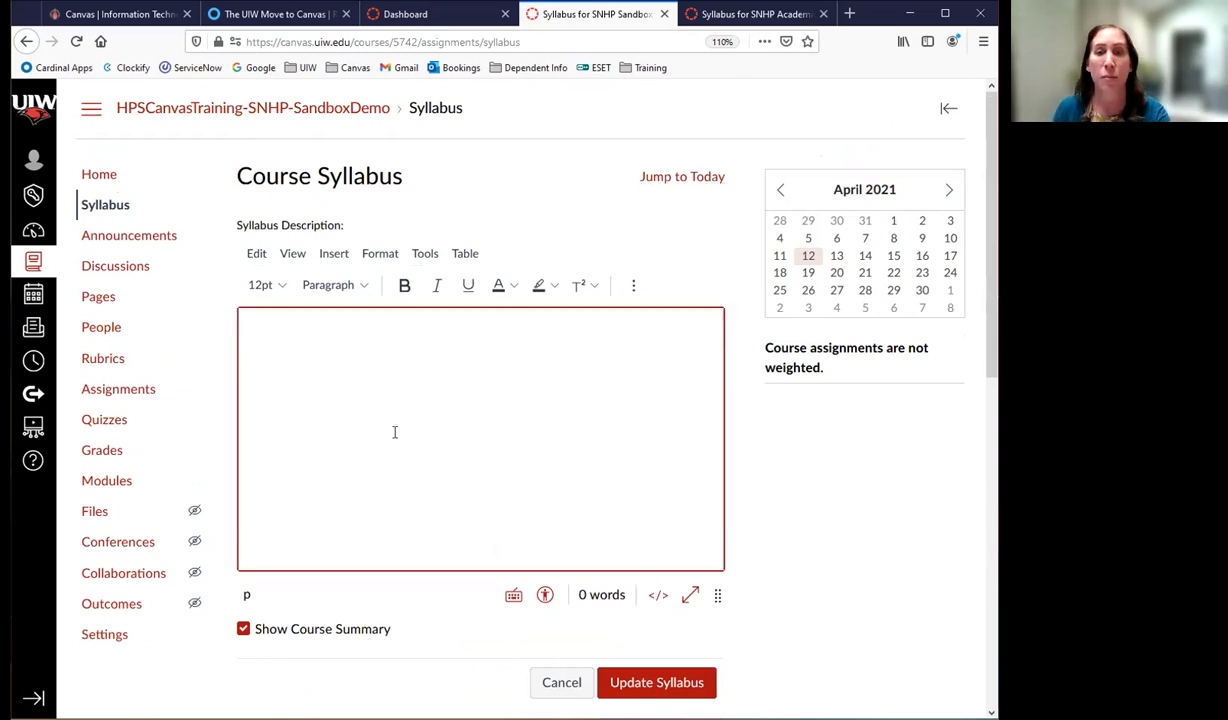
- Edit the Academic Shell Demo syllabus, deleting the Learn More line, the blank lines below it and the Course Syllabus and Schedule.pdf link
{"action": "left_click", "coordinate": [752, 20]}
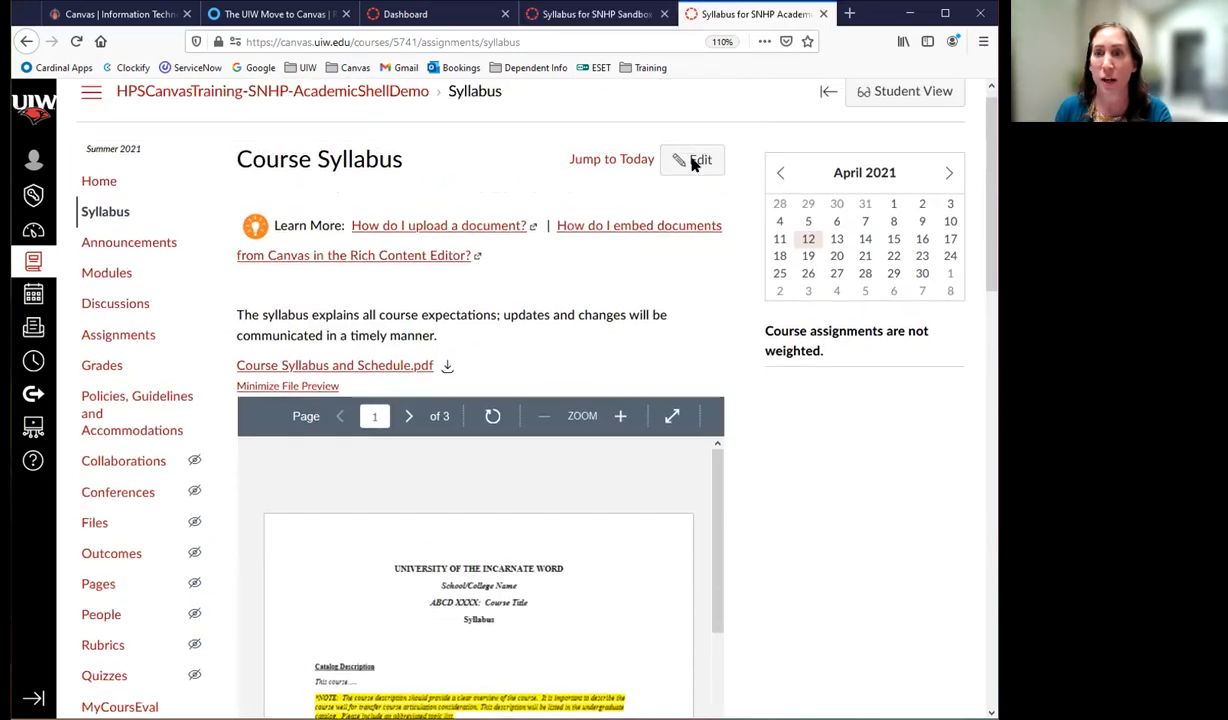
{"action": "left_click", "coordinate": [697, 180]}
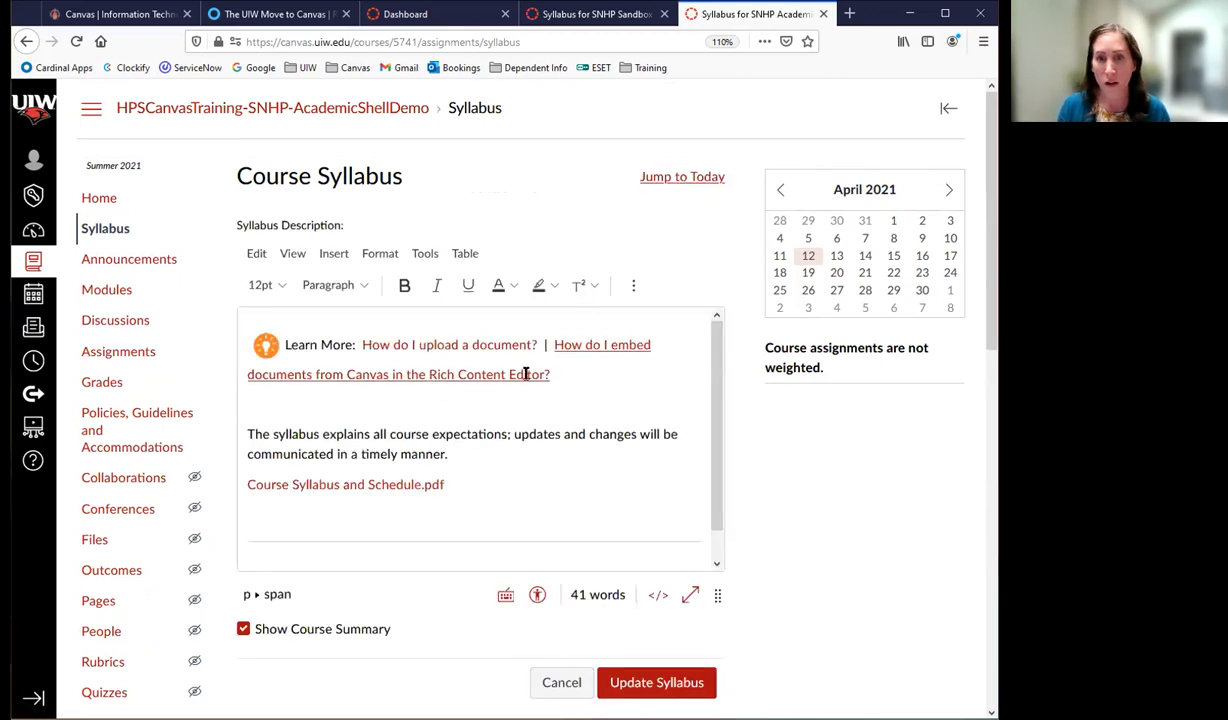
{"action": "left_click_drag", "start_coordinate": [556, 375], "coordinate": [255, 346]}
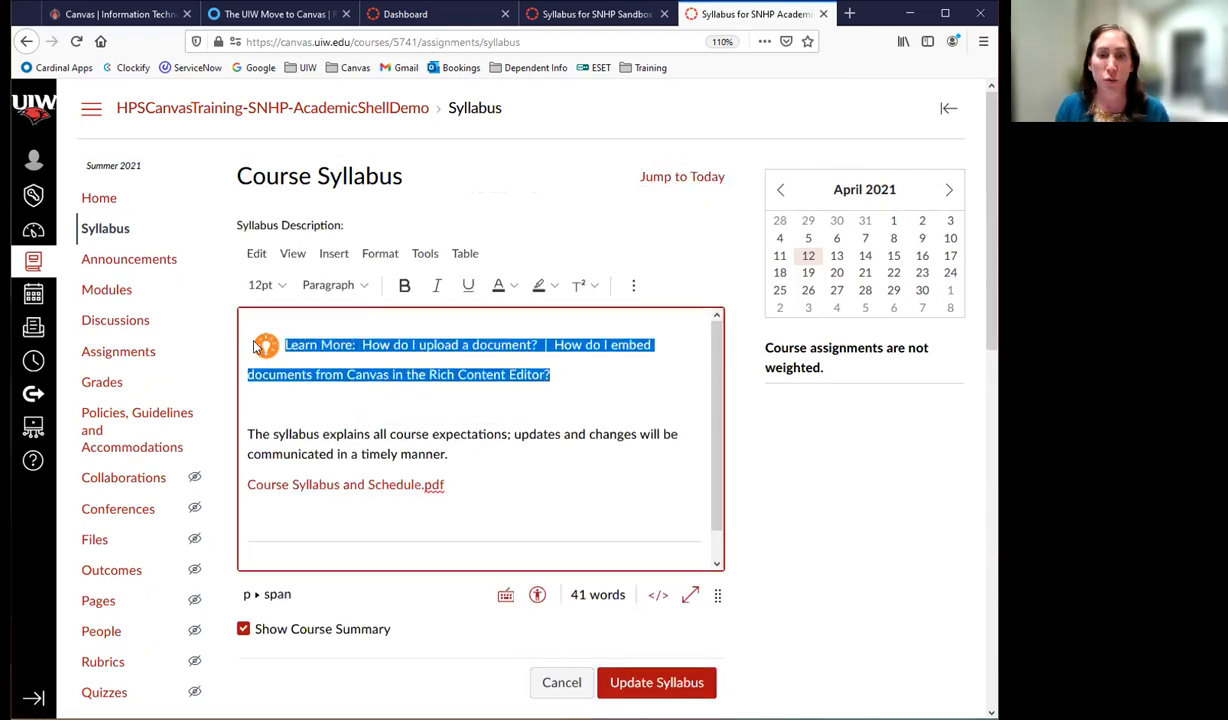
{"action": "key", "text": "BackSpace"}
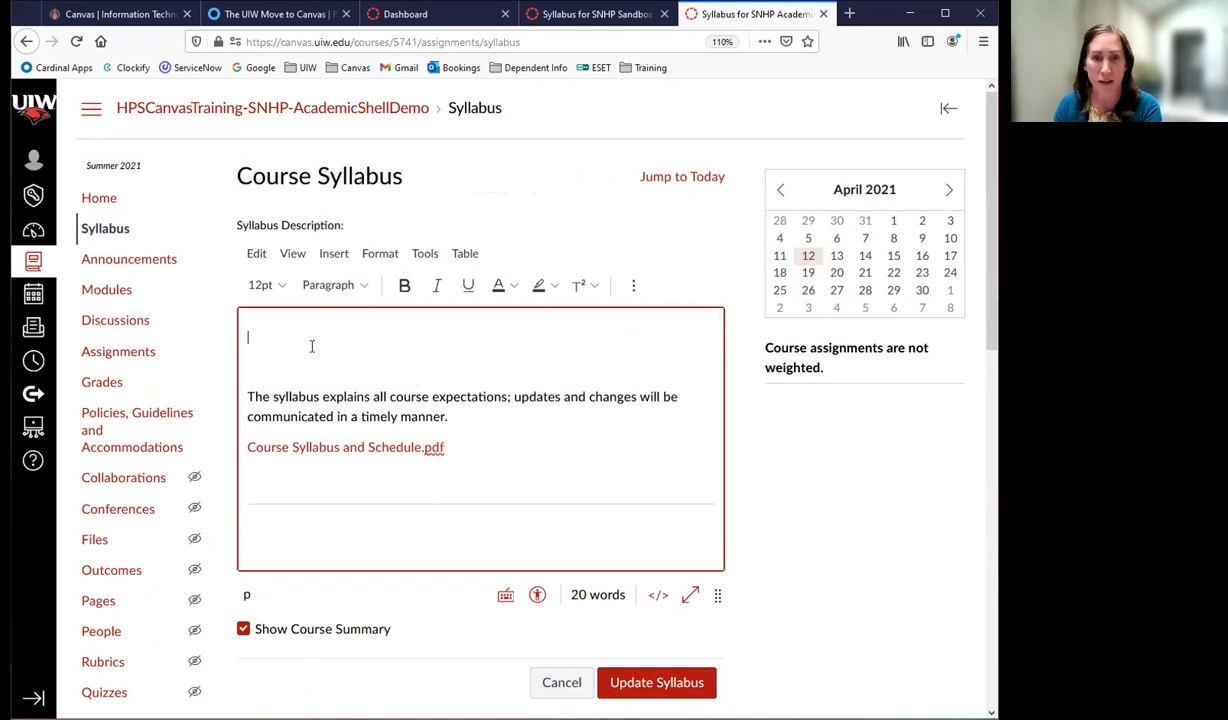
{"action": "key", "text": "Delete"}
{"action": "key", "text": "Delete"}
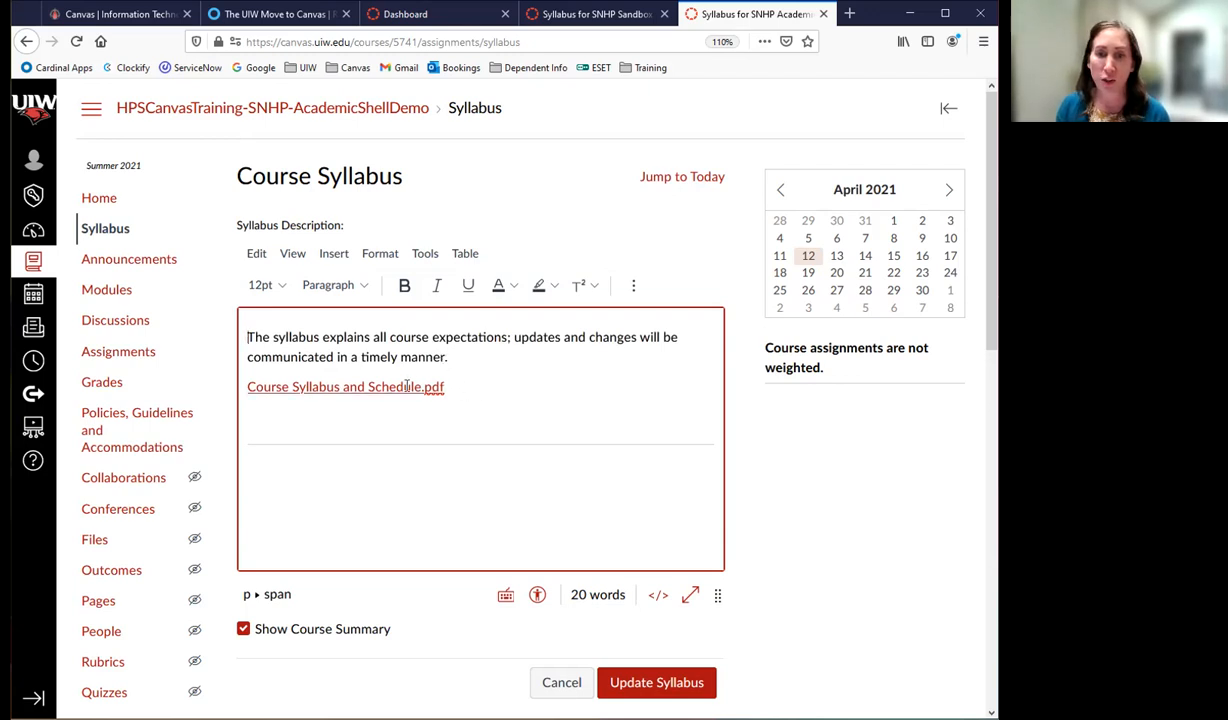
{"action": "left_click_drag", "start_coordinate": [446, 387], "coordinate": [241, 380]}
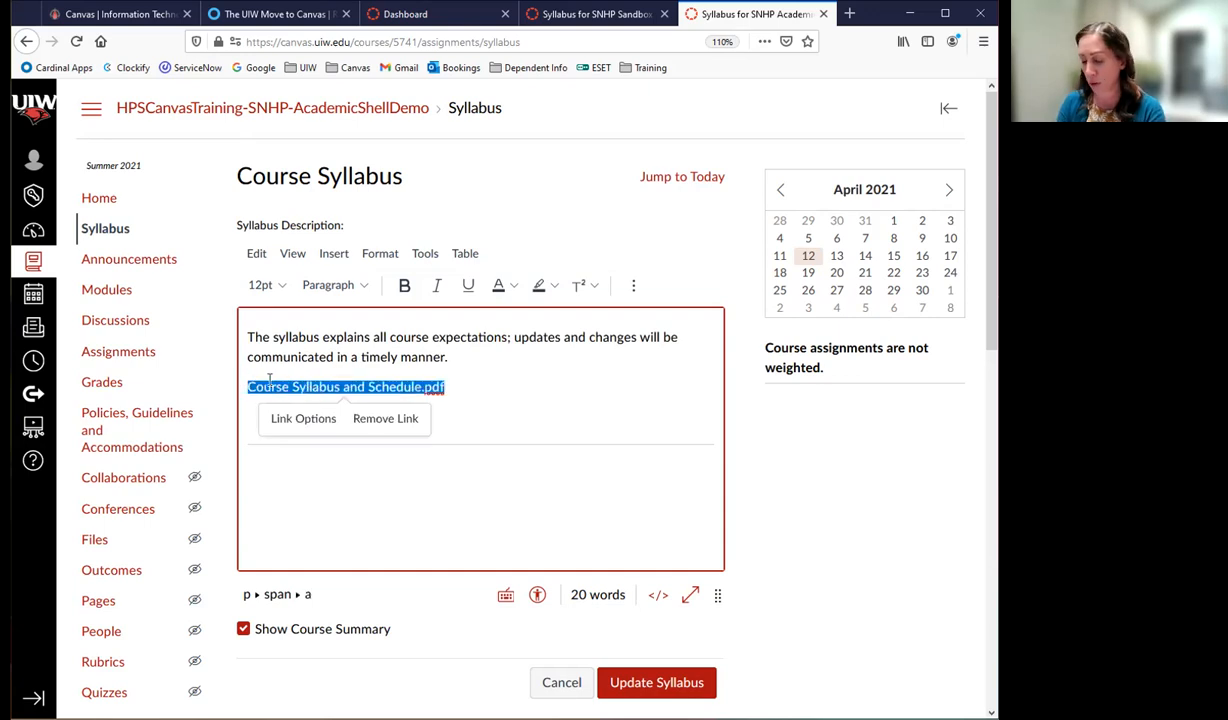
{"action": "left_click", "coordinate": [416, 423]}
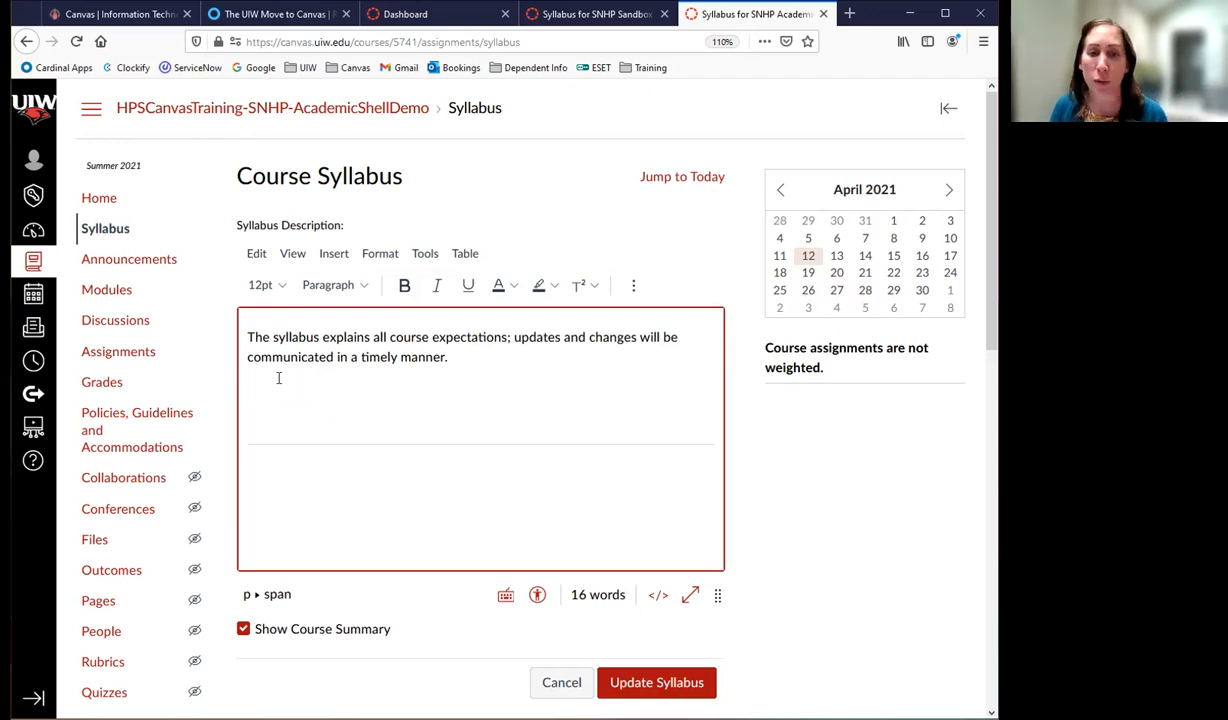
{"action": "left_click", "coordinate": [337, 256]}
{"action": "mouse_move", "coordinate": [362, 364]}
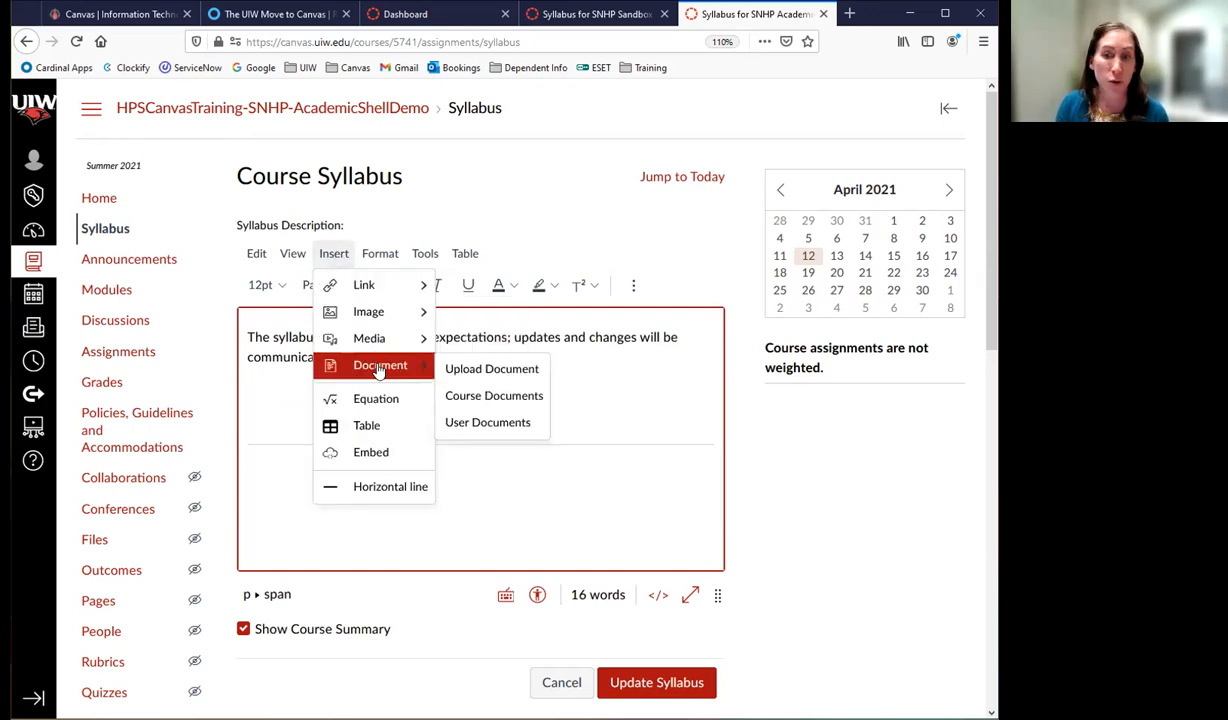
{"action": "left_click", "coordinate": [495, 397]}
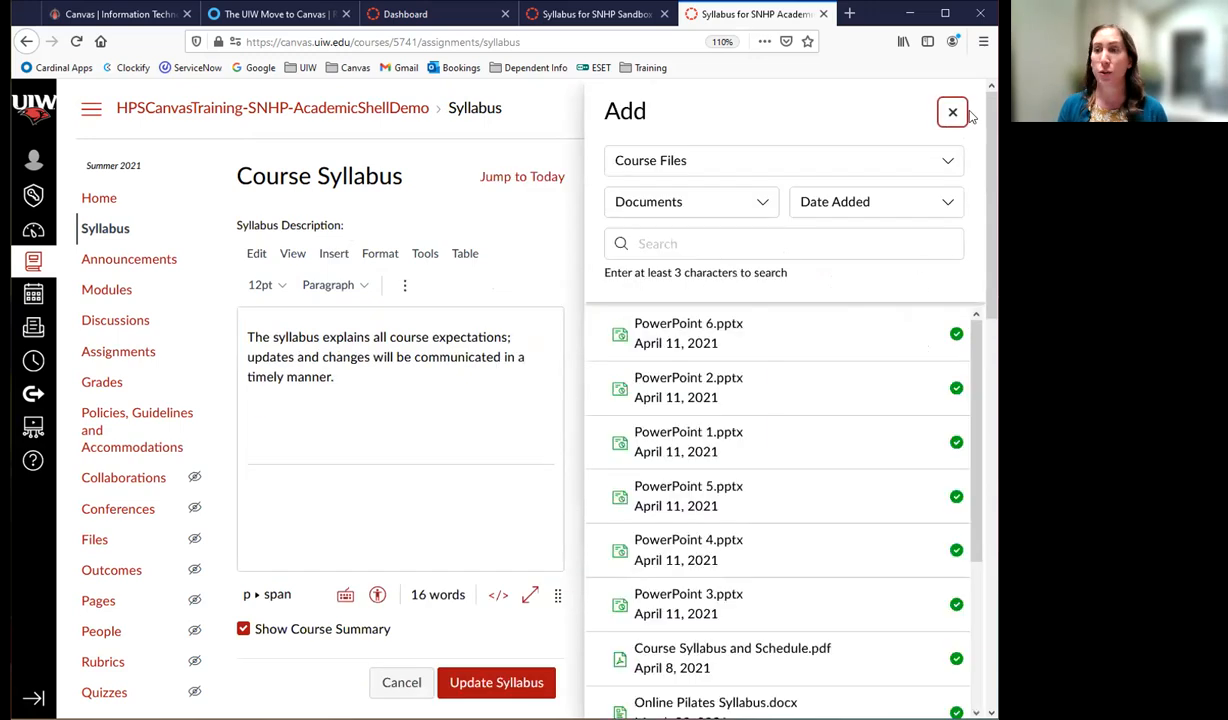
{"action": "left_click", "coordinate": [953, 113]}
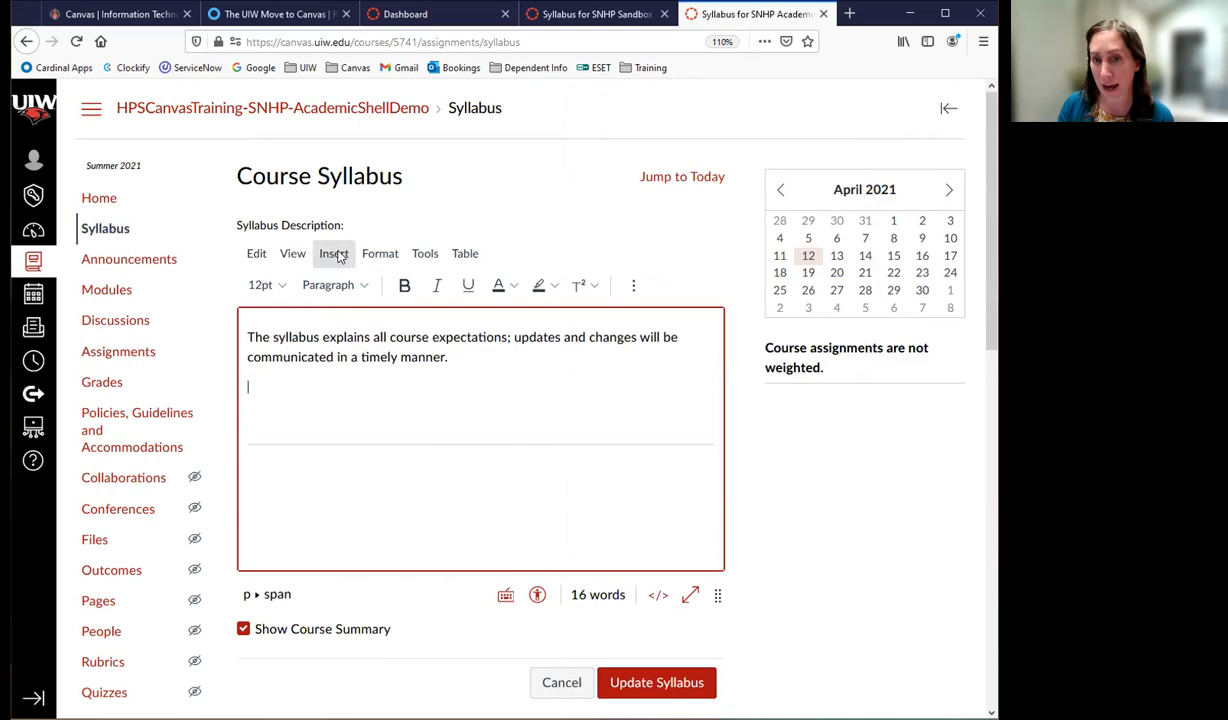
- Search the course documents for "sylla" and insert Online Pilates Syllabus.docx below the introductory sentence of the syllabus description
{"action": "left_click", "coordinate": [337, 255]}
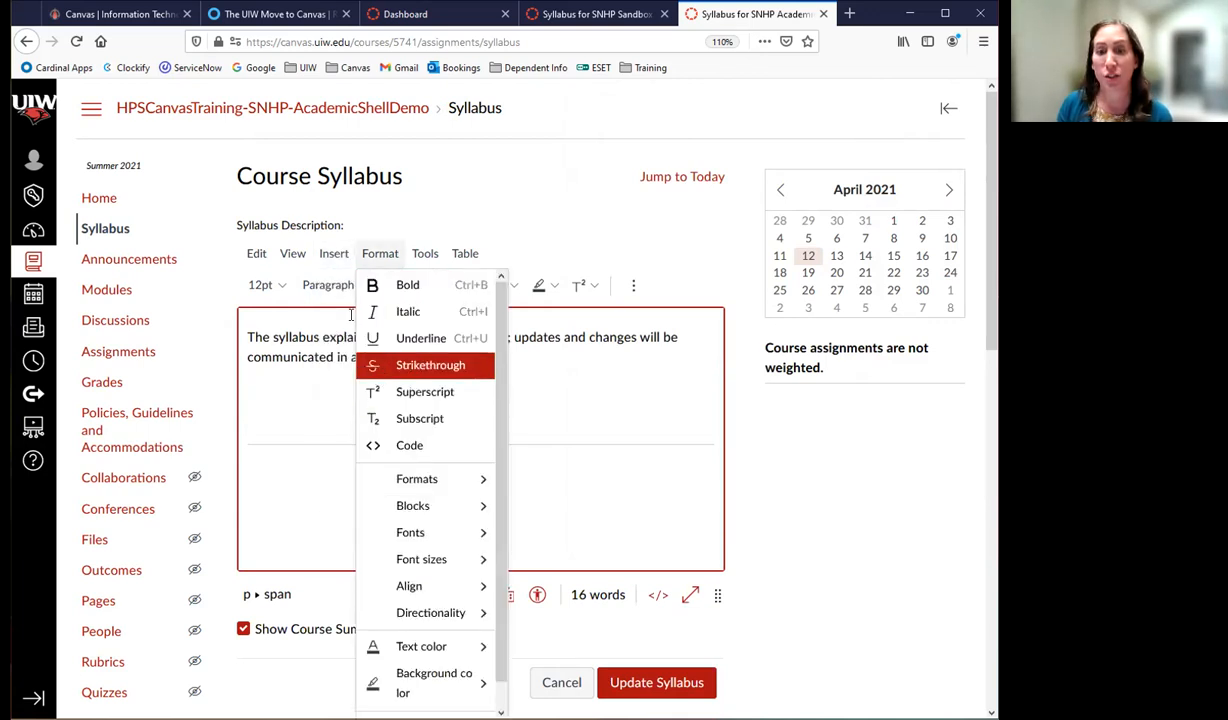
{"action": "mouse_move", "coordinate": [368, 367]}
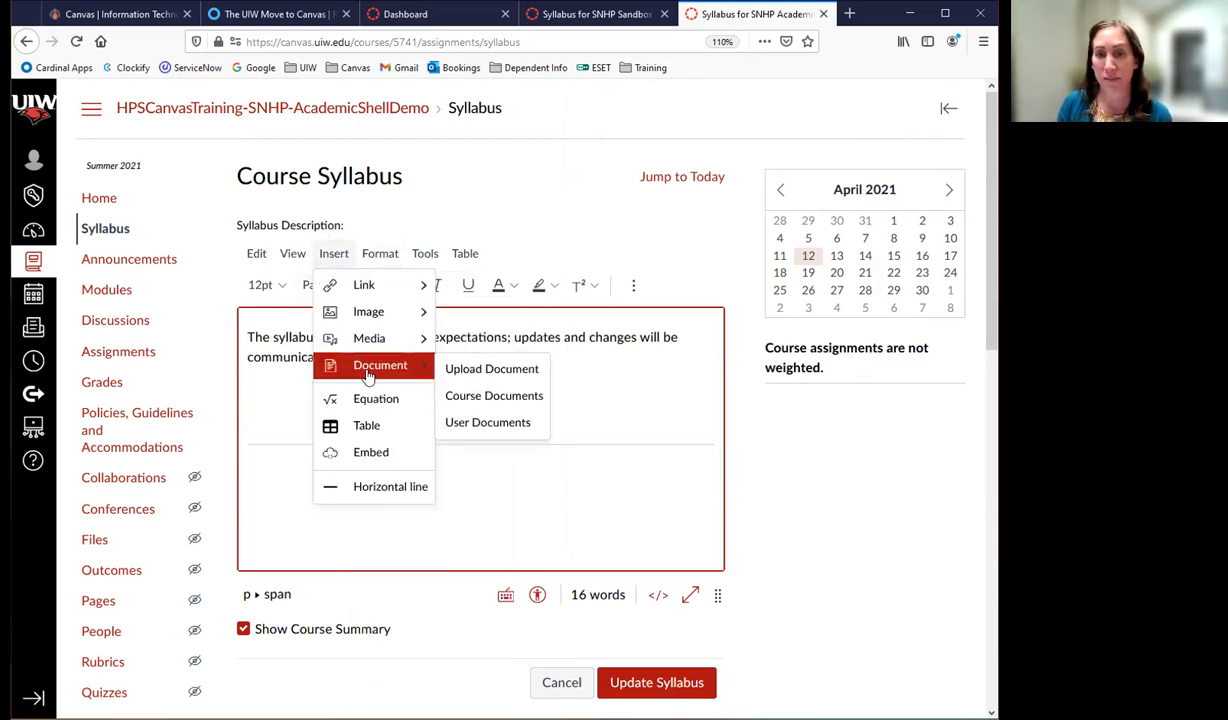
{"action": "left_click", "coordinate": [497, 399]}
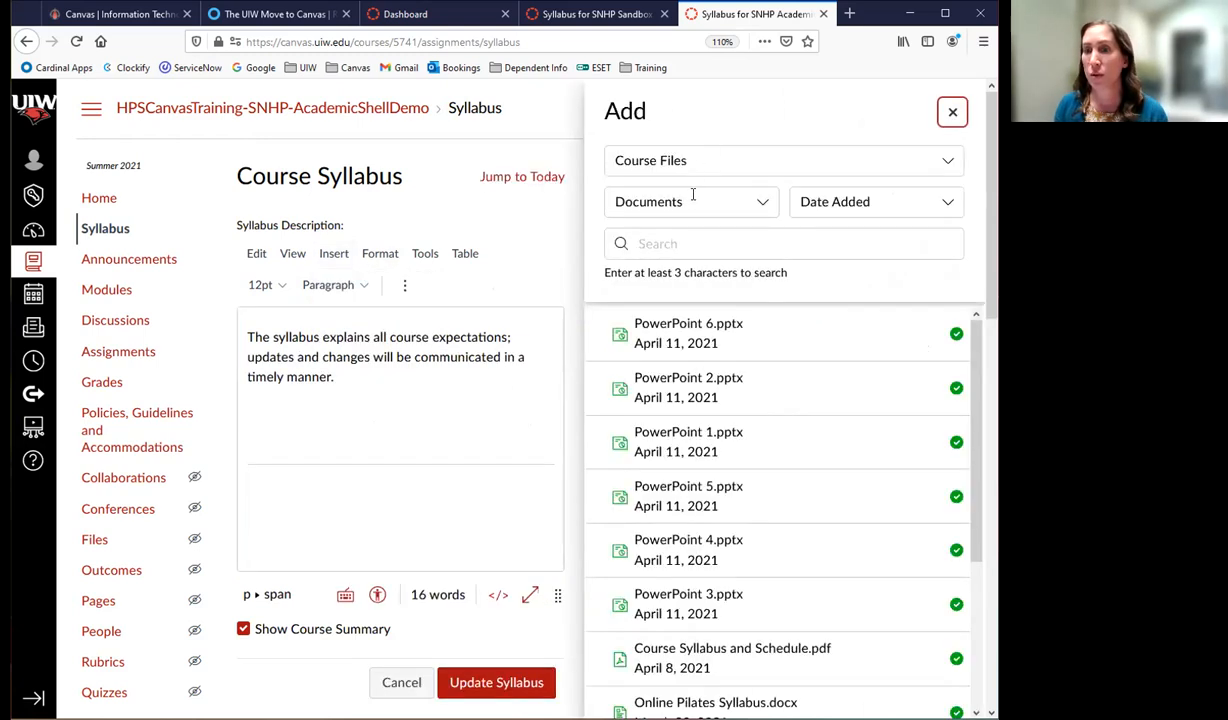
{"action": "left_click", "coordinate": [700, 244]}
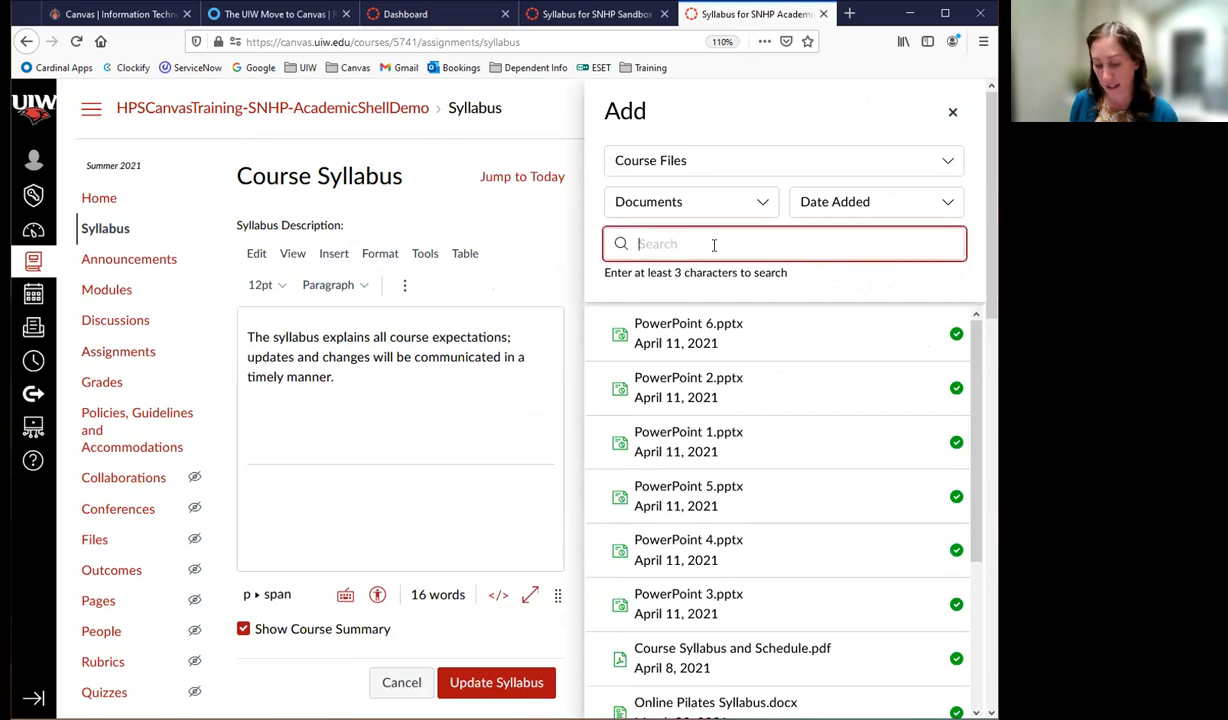
{"action": "type", "text": "sylla"}
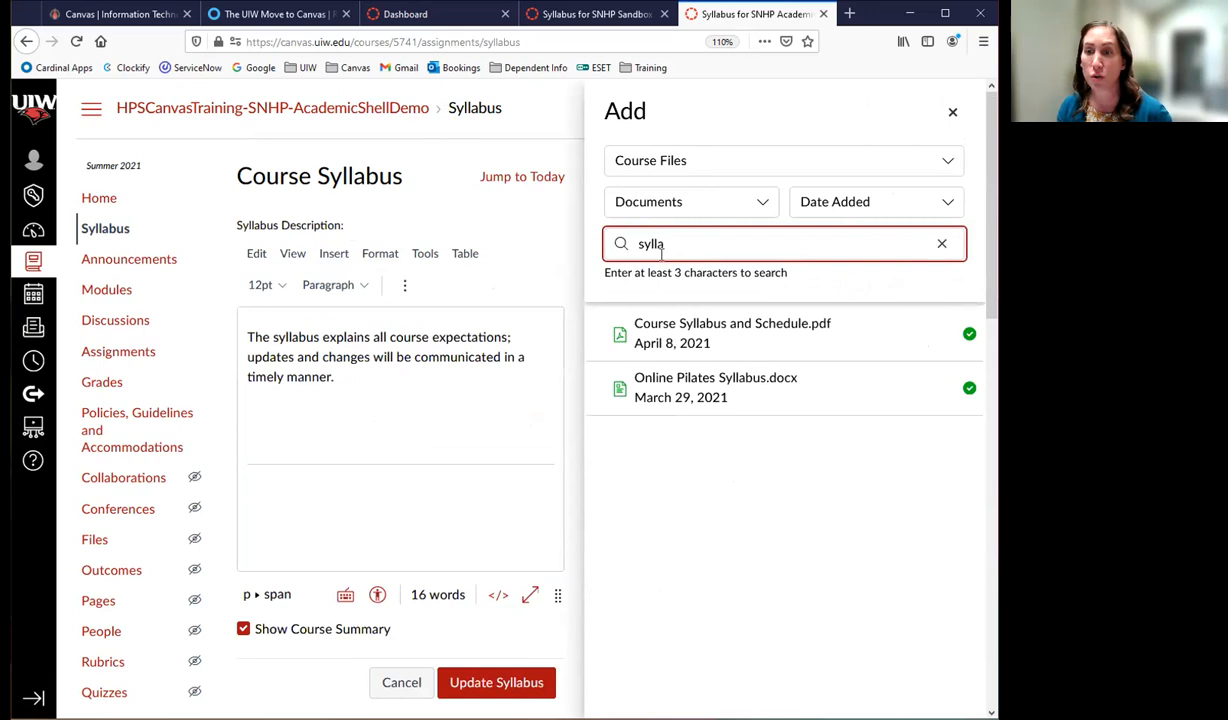
{"action": "left_click", "coordinate": [722, 388]}
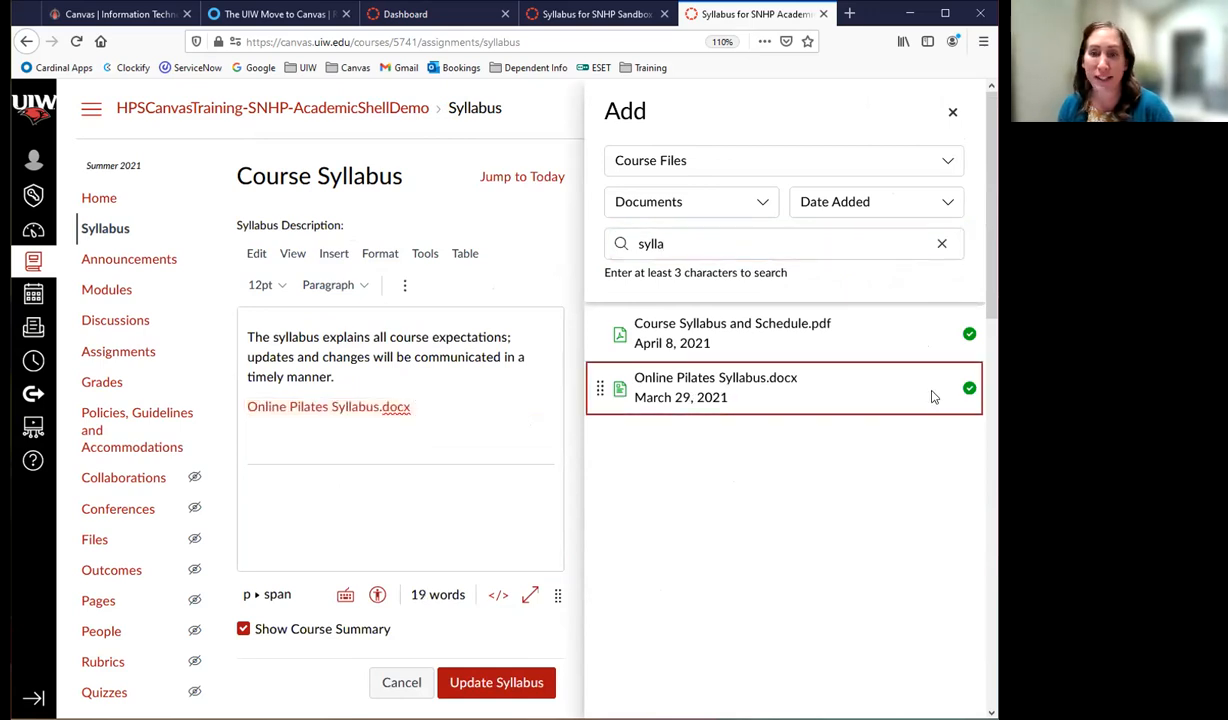
{"action": "left_click", "coordinate": [953, 114]}
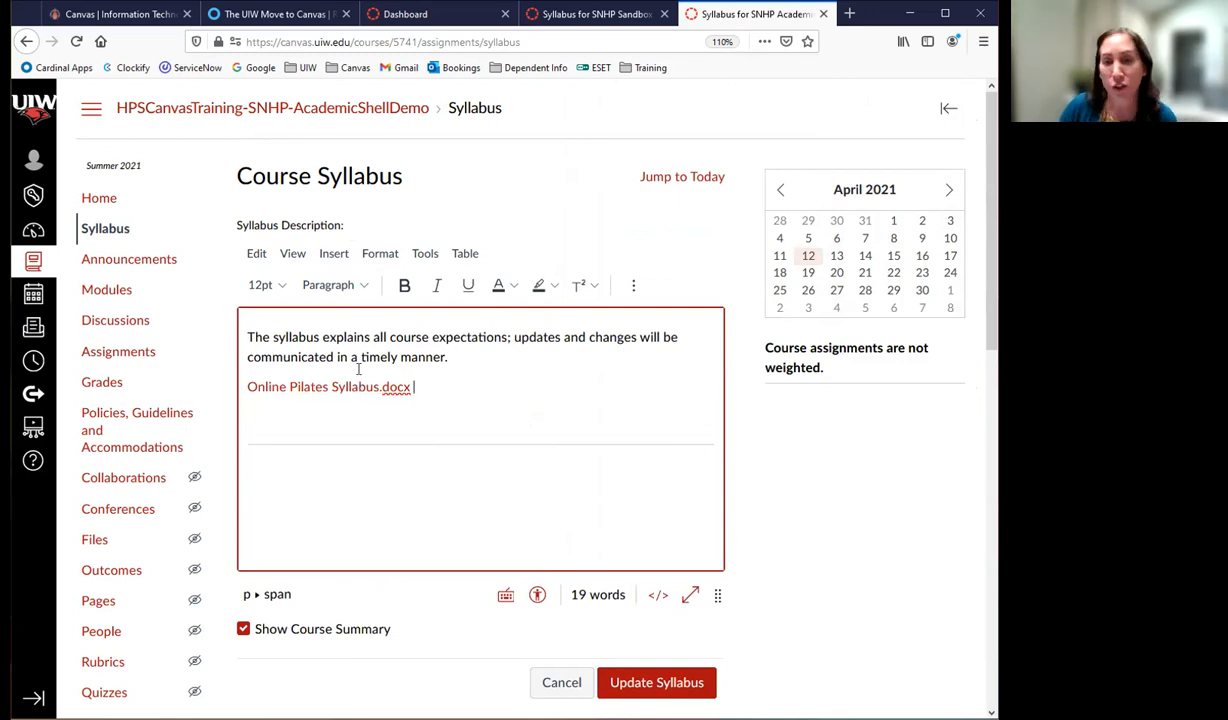
- Set the Online Pilates Syllabus.docx link to preview inline with the preview expanded by default
{"action": "left_click", "coordinate": [357, 387]}
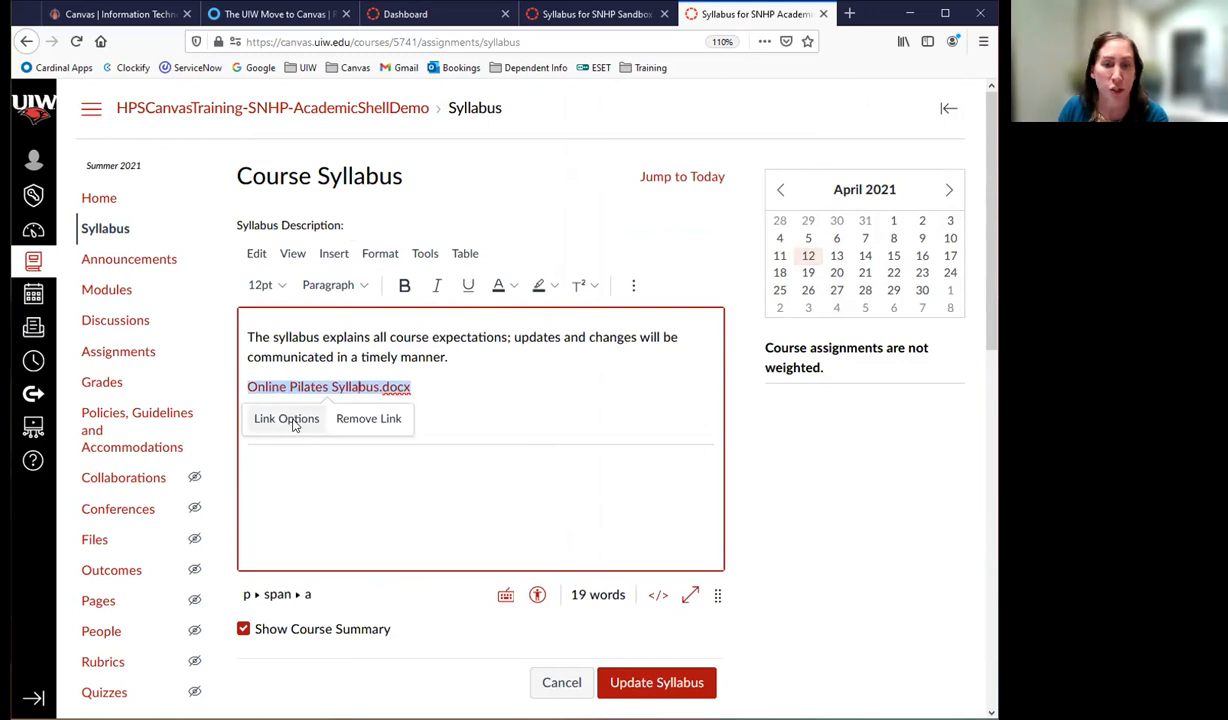
{"action": "left_click", "coordinate": [295, 419]}
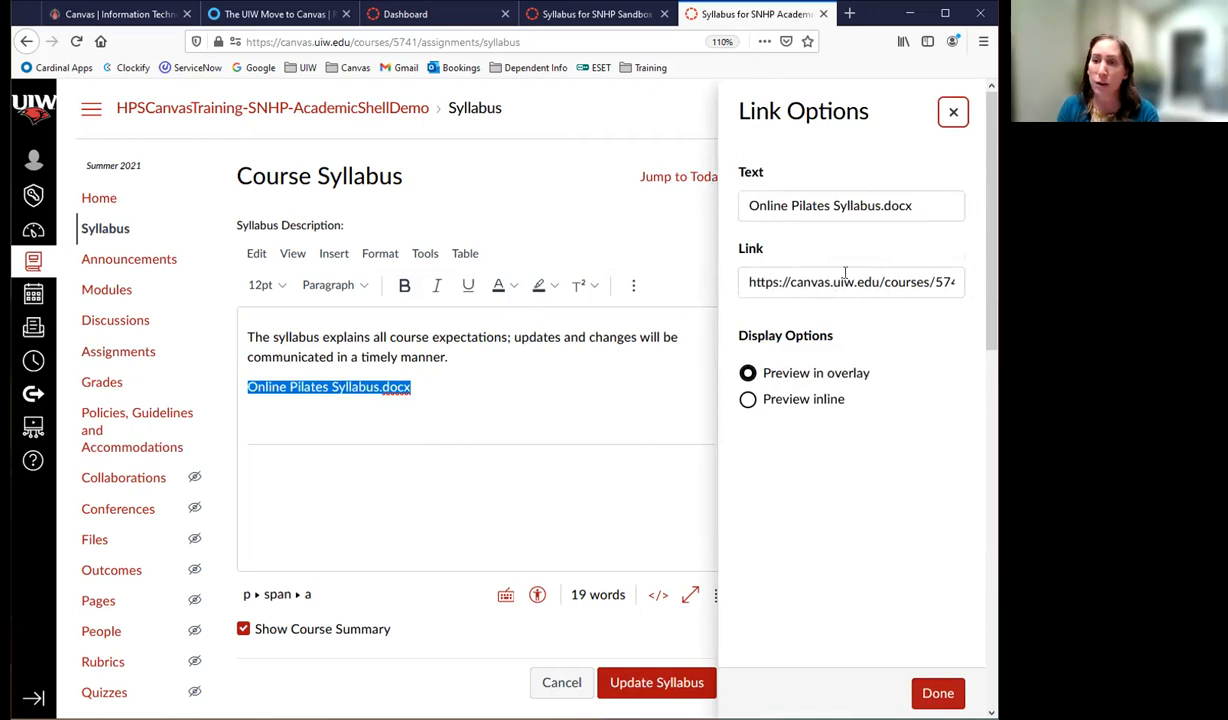
{"action": "left_click", "coordinate": [749, 401]}
{"action": "left_click", "coordinate": [757, 427]}
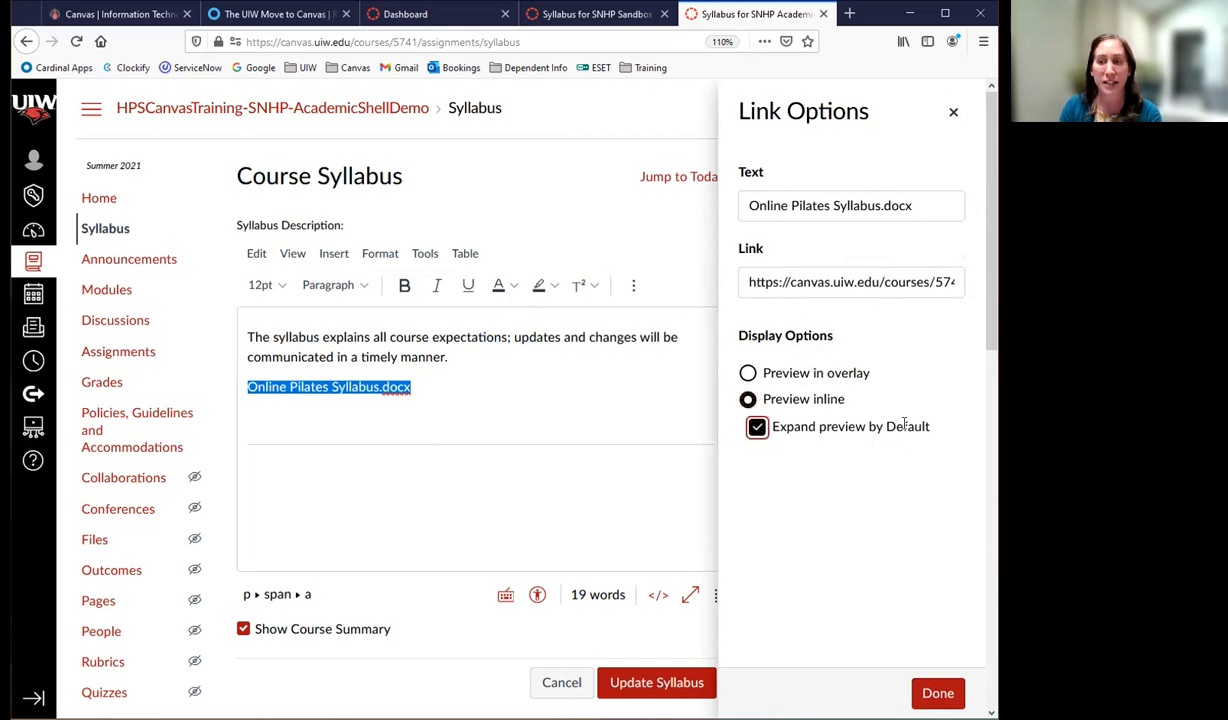
{"action": "left_click", "coordinate": [930, 690]}
- Save the updated syllabus and reload the page to load the embedded document preview
{"action": "scroll", "coordinate": [683, 471], "scroll_direction": "down", "scroll_amount": 3}
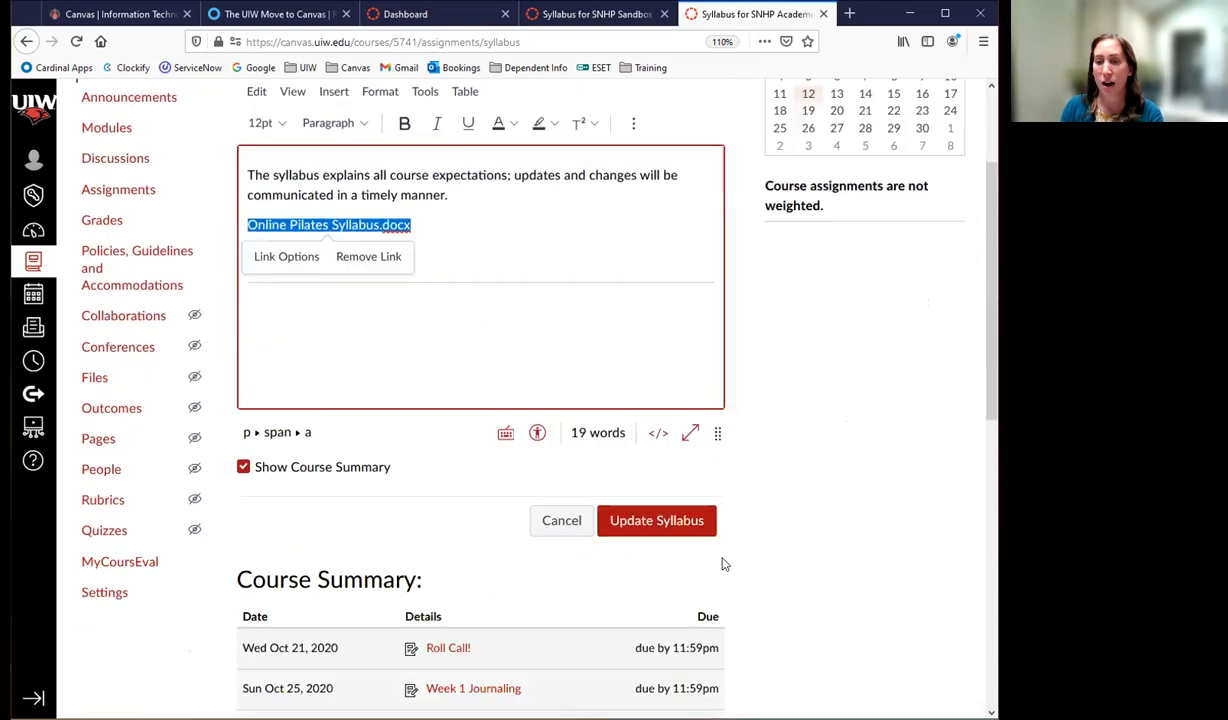
{"action": "left_click", "coordinate": [667, 502]}
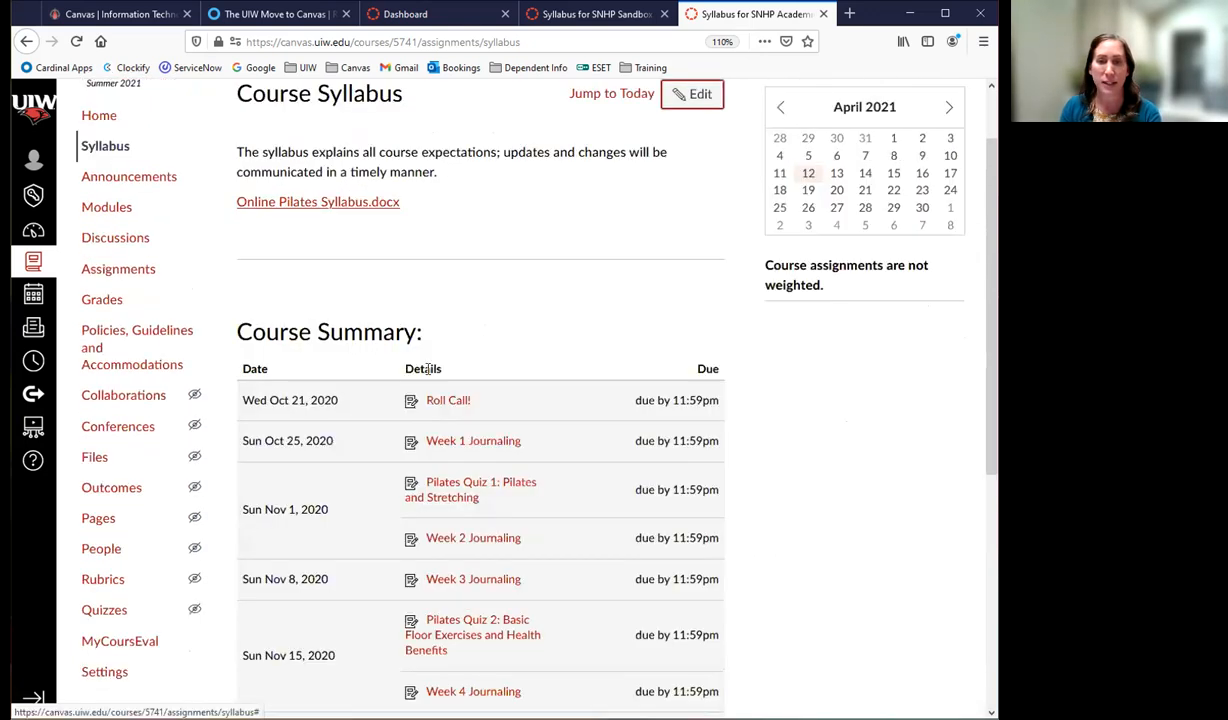
{"action": "left_click", "coordinate": [76, 41]}
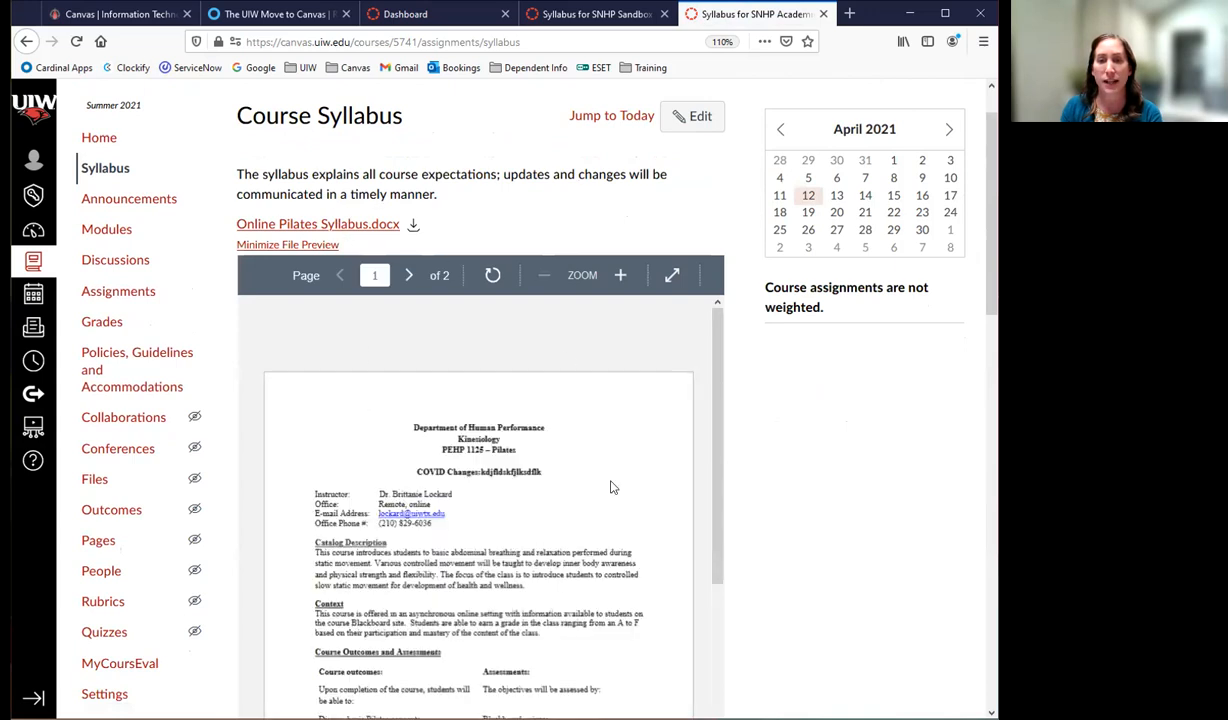
- Examine the embedded Online Pilates Syllabus.docx preview and the assignments and due dates in the Course Summary
{"action": "scroll", "coordinate": [507, 235], "scroll_direction": "down", "scroll_amount": 2}
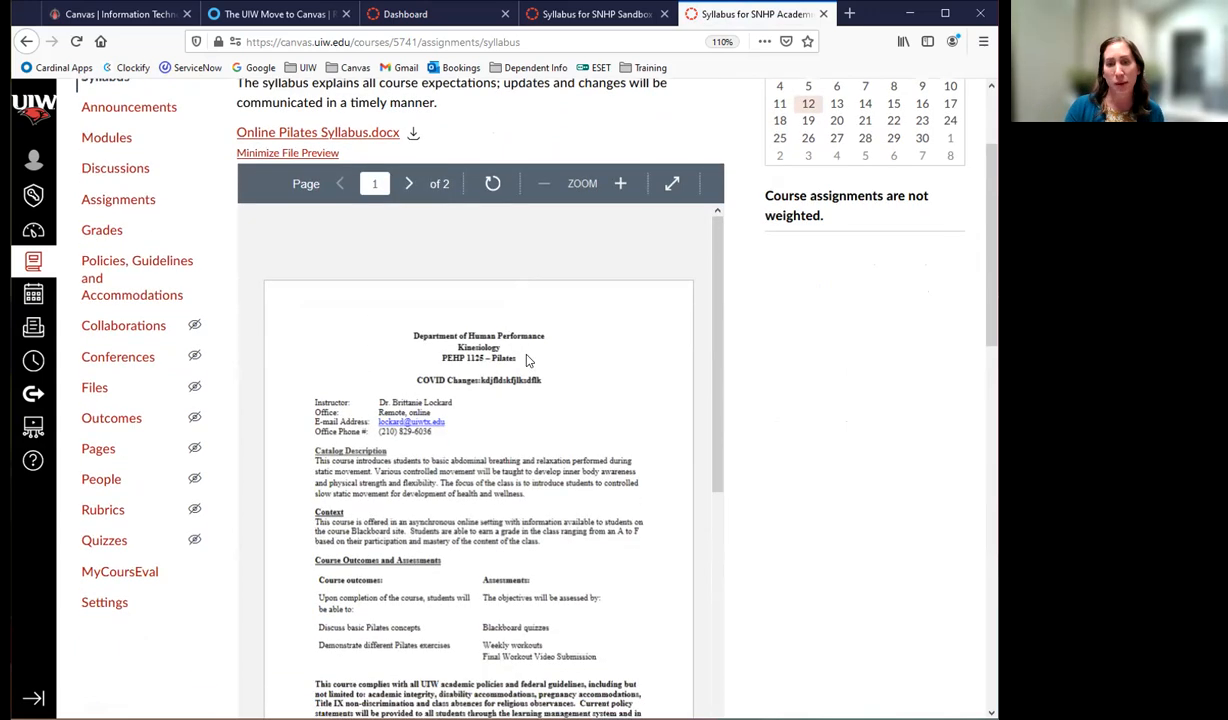
{"action": "scroll", "coordinate": [512, 360], "scroll_direction": "down", "scroll_amount": 3}
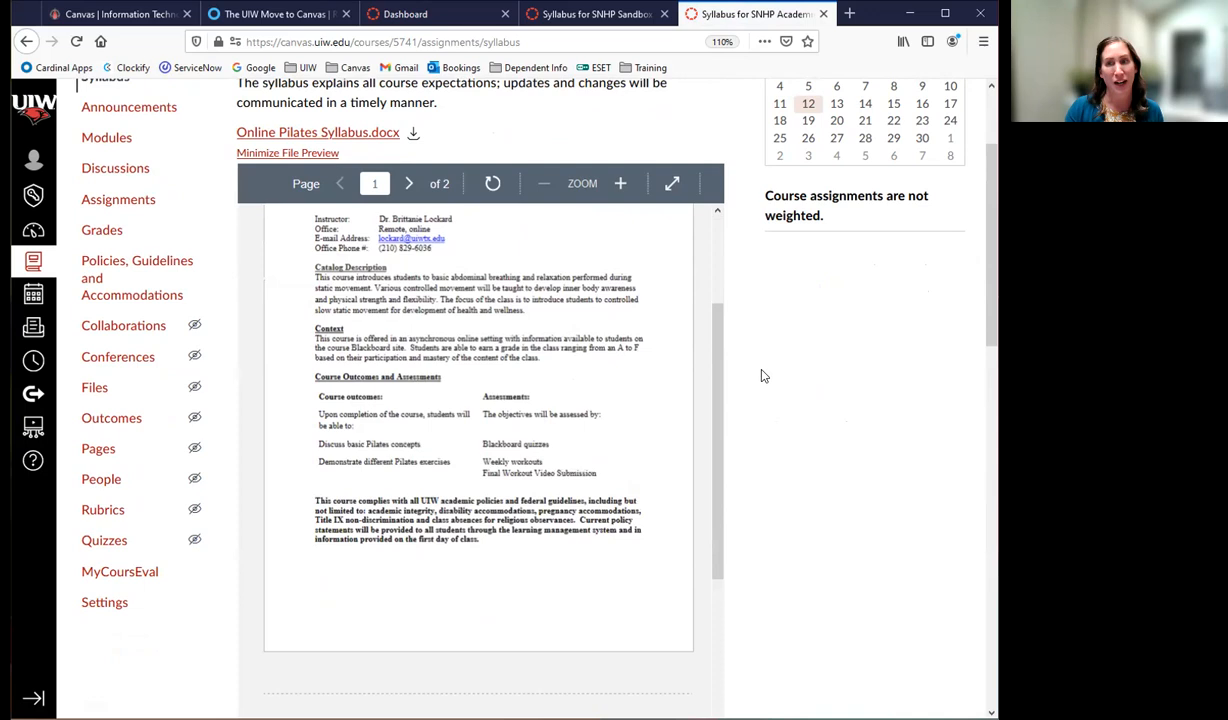
{"action": "scroll", "coordinate": [770, 351], "scroll_direction": "down", "scroll_amount": 2}
{"action": "scroll", "coordinate": [688, 301], "scroll_direction": "up", "scroll_amount": 2}
{"action": "scroll", "coordinate": [710, 315], "scroll_direction": "up", "scroll_amount": 4}
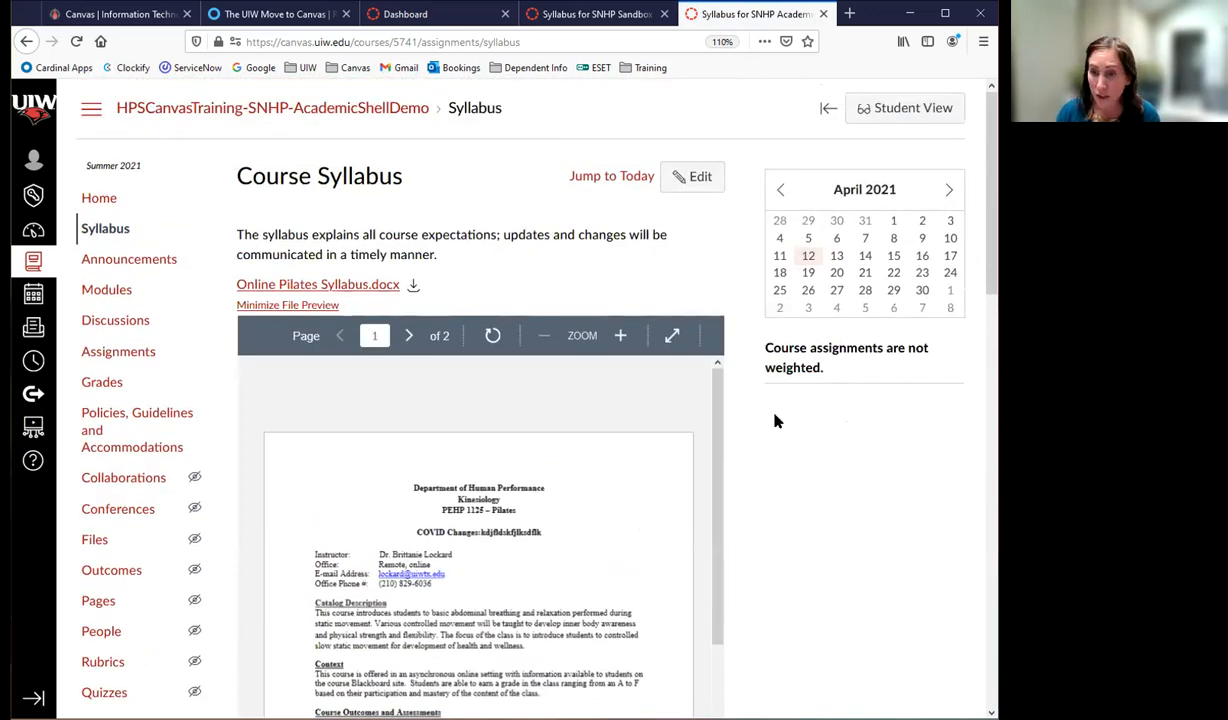
{"action": "scroll", "coordinate": [775, 470], "scroll_direction": "down", "scroll_amount": 5}
{"action": "scroll", "coordinate": [773, 486], "scroll_direction": "down", "scroll_amount": 4}
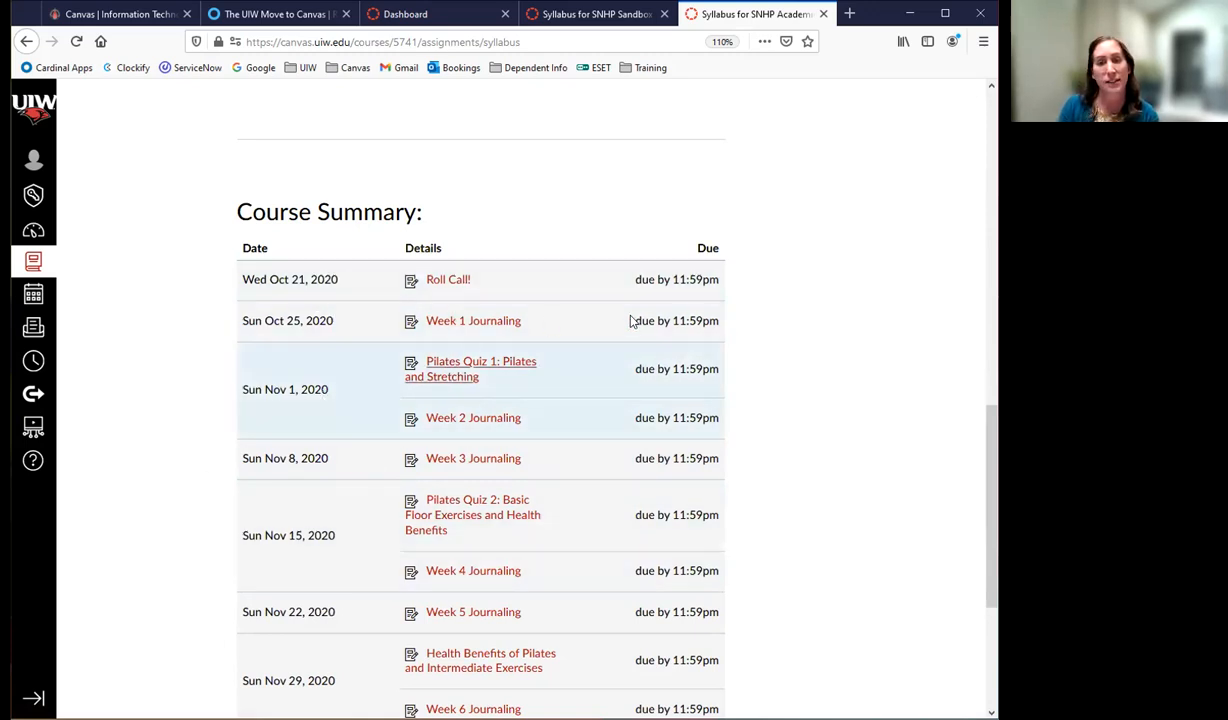
{"action": "scroll", "coordinate": [485, 305], "scroll_direction": "down", "scroll_amount": 2}
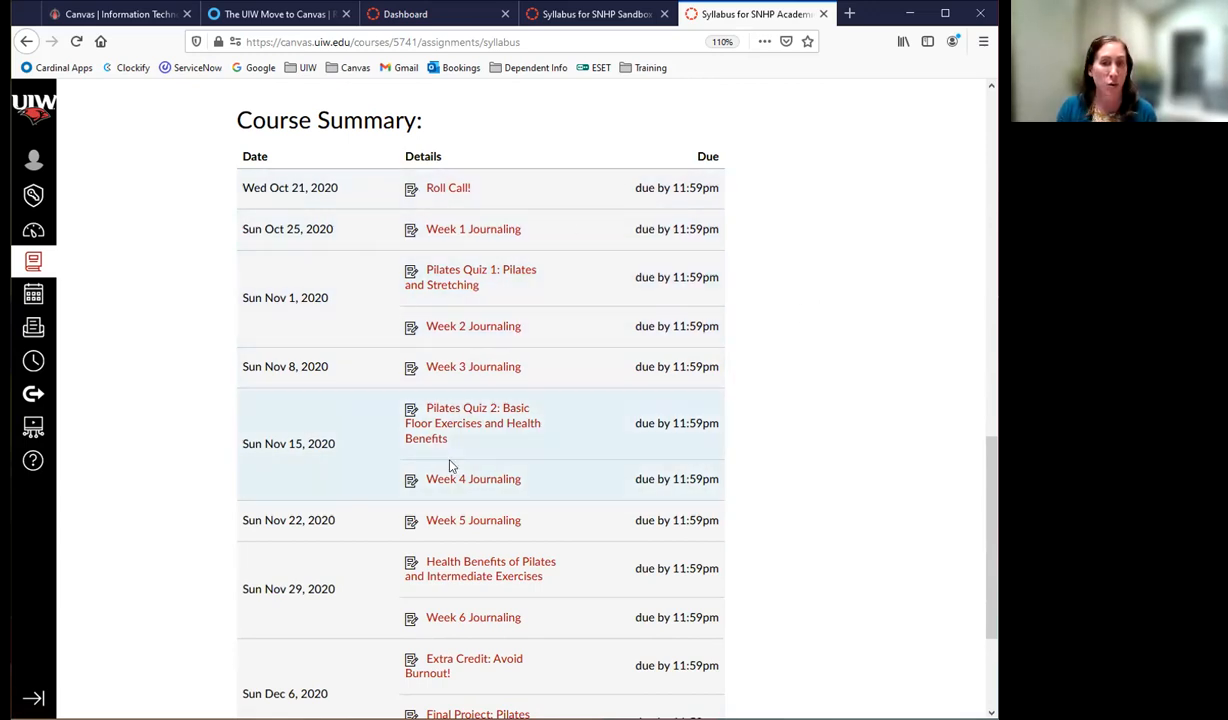
{"action": "scroll", "coordinate": [647, 415], "scroll_direction": "up", "scroll_amount": 1}
{"action": "scroll", "coordinate": [635, 410], "scroll_direction": "up", "scroll_amount": 2}
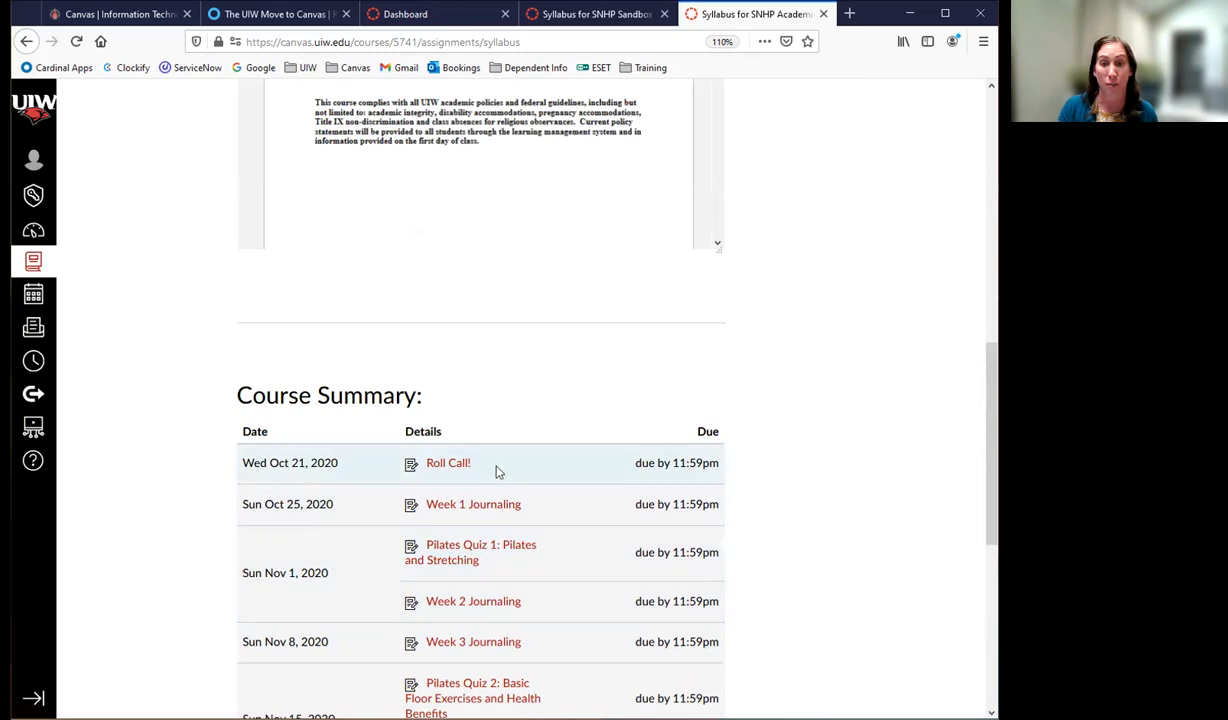
{"action": "scroll", "coordinate": [713, 391], "scroll_direction": "up", "scroll_amount": 5}
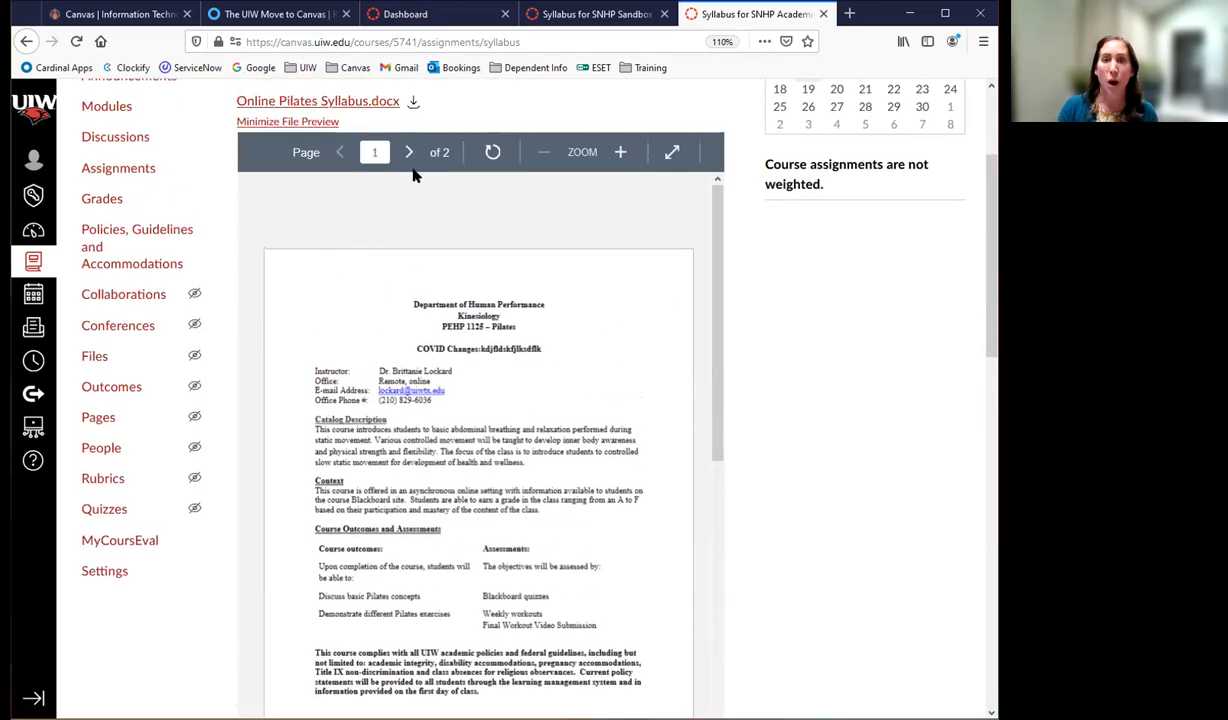
- Copy the introductory sentence from the academic shell syllabus into the empty syllabus description of the SNHP sandbox course
{"action": "scroll", "coordinate": [283, 322], "scroll_direction": "up", "scroll_amount": 2}
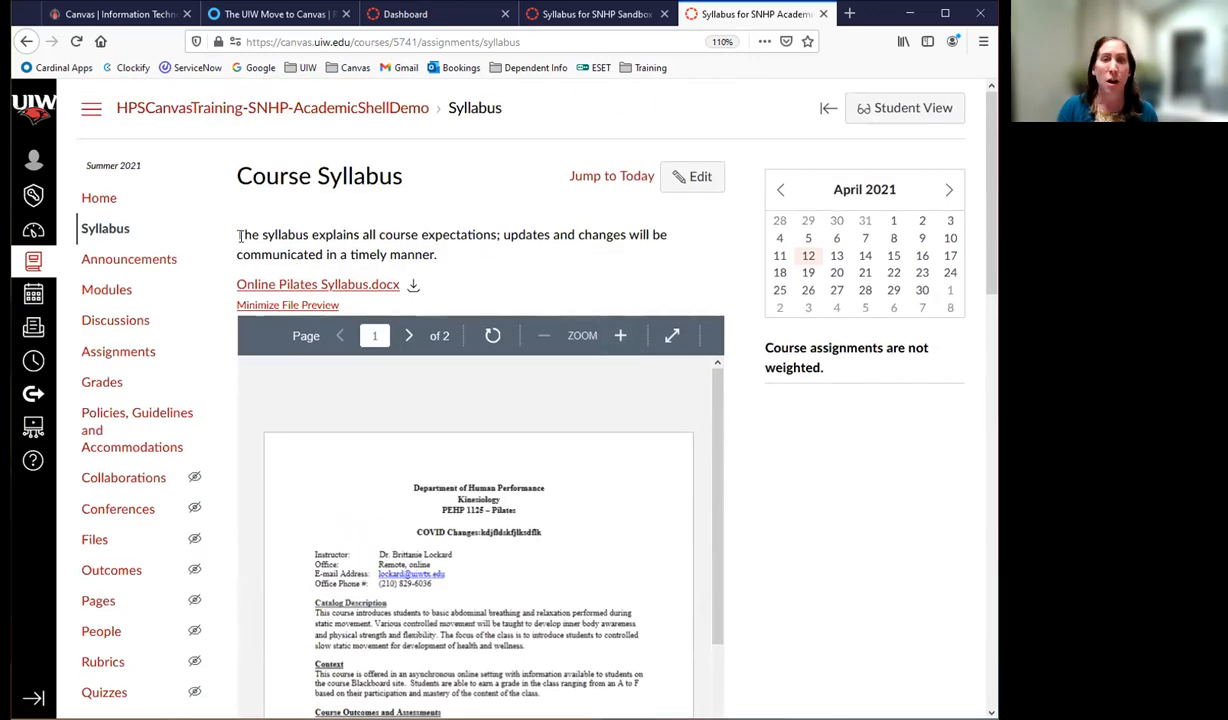
{"action": "left_click_drag", "start_coordinate": [240, 235], "coordinate": [438, 255]}
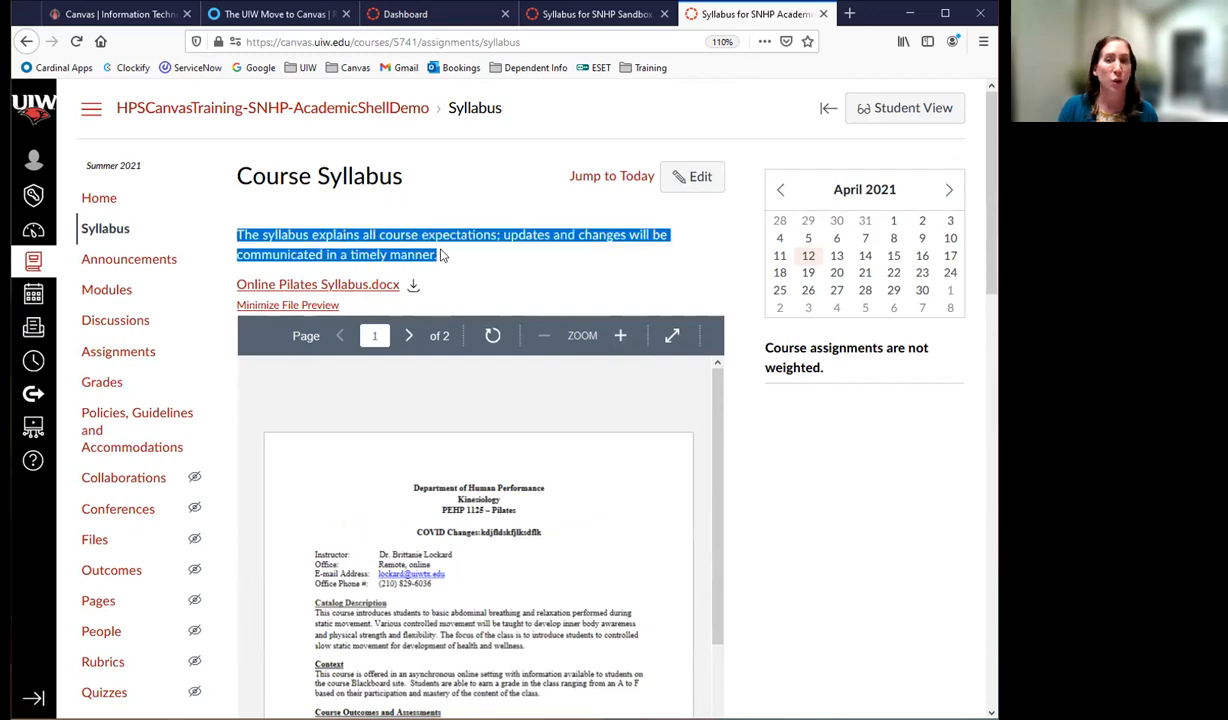
{"action": "left_click", "coordinate": [445, 255]}
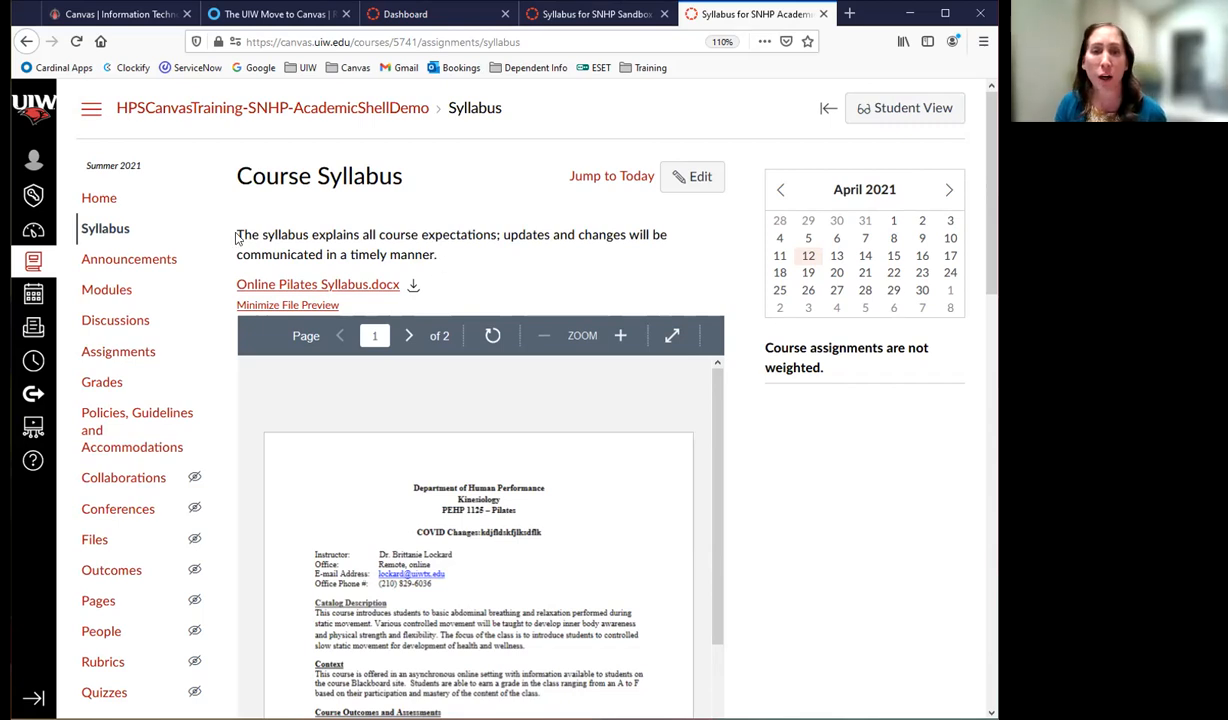
{"action": "left_click_drag", "start_coordinate": [238, 234], "coordinate": [445, 255]}
{"action": "key", "text": "ctrl+c"}
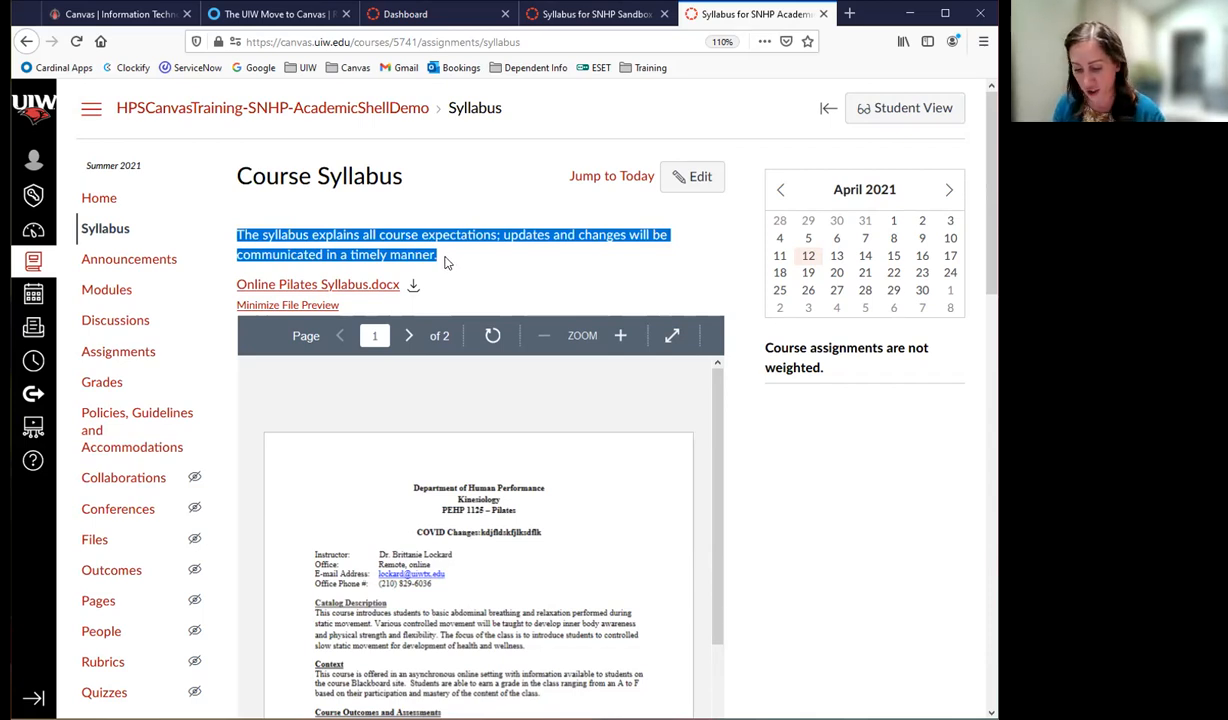
{"action": "left_click", "coordinate": [595, 14]}
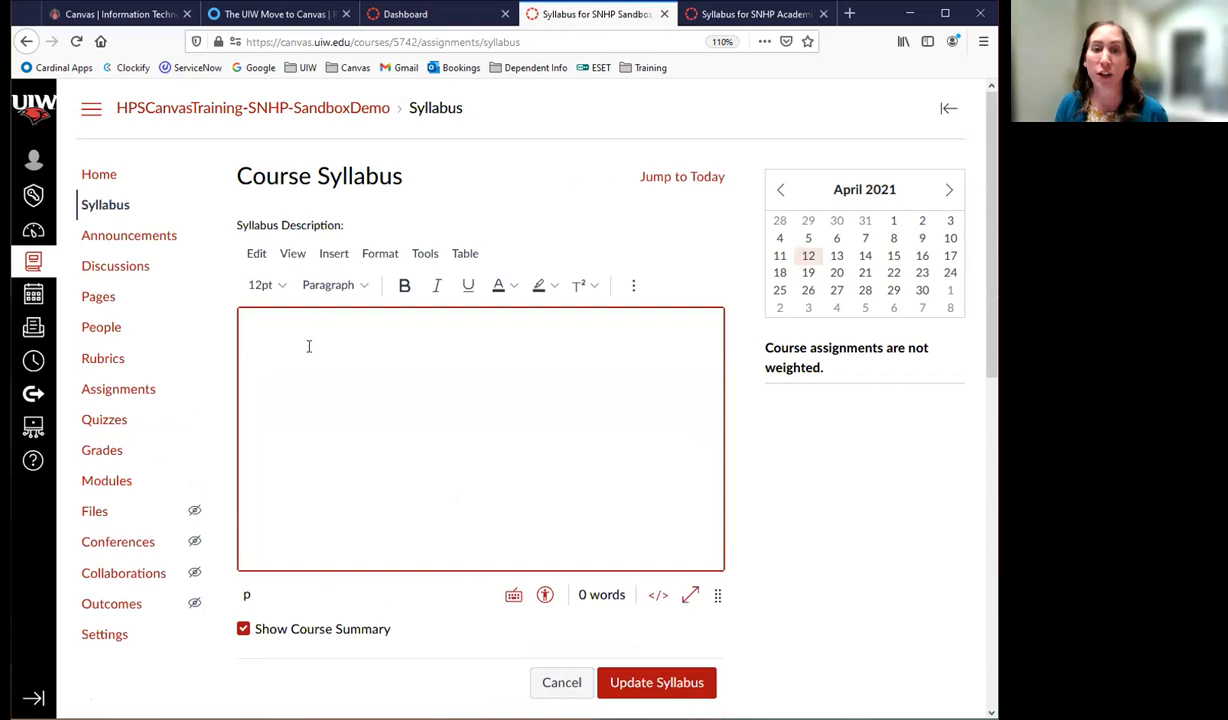
{"action": "key", "text": "ctrl+v"}
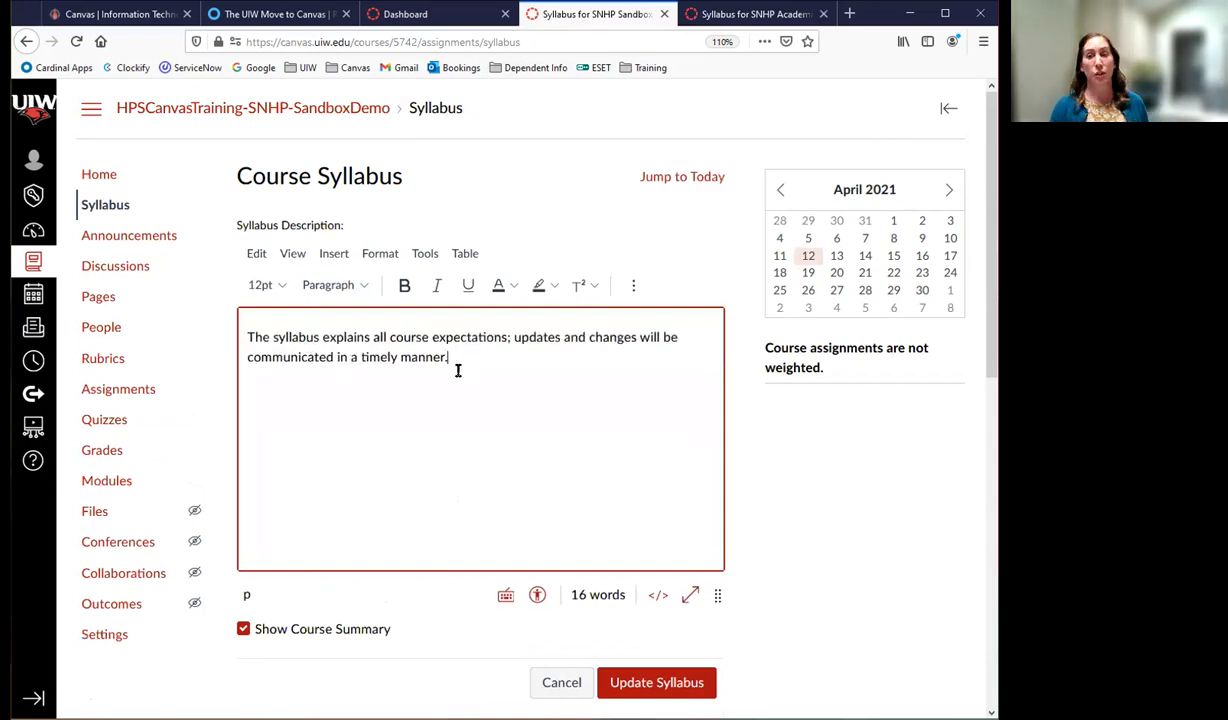
- Try copying the academic shell's Online Pilates Syllabus.docx link below the sentence in the sandbox syllabus description, and delete the pasted link
{"action": "left_click", "coordinate": [755, 14]}
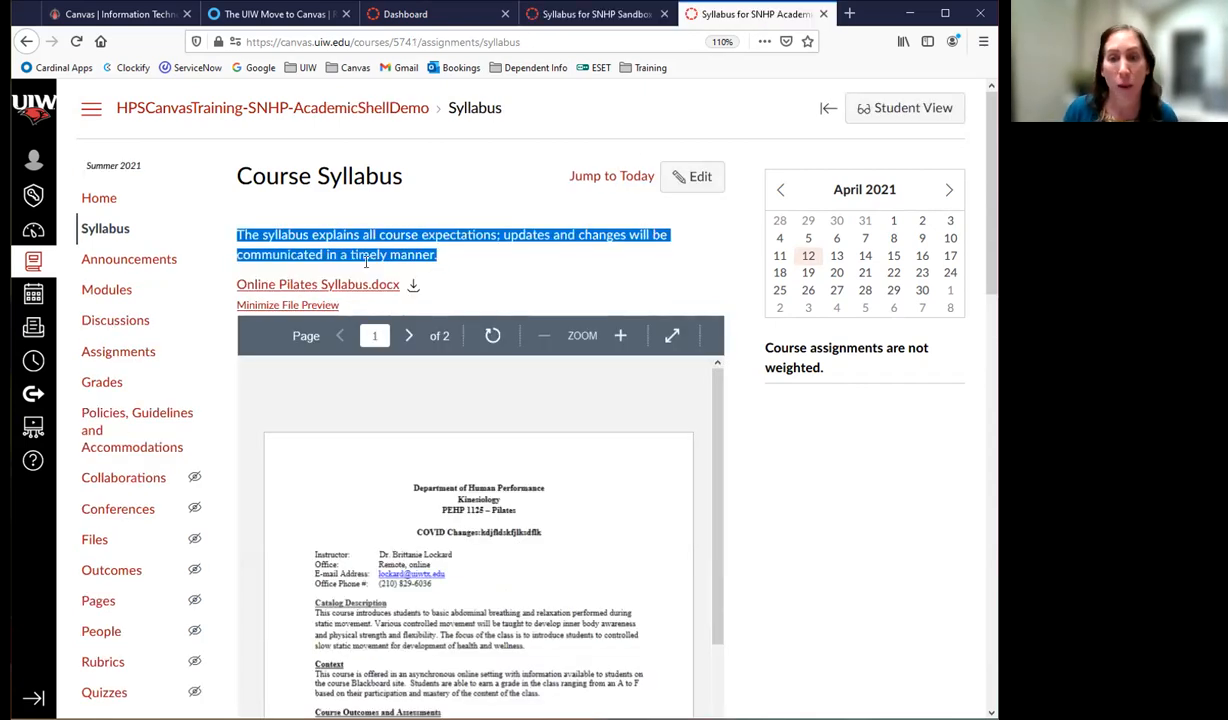
{"action": "left_click_drag", "start_coordinate": [232, 288], "coordinate": [401, 288]}
{"action": "key", "text": "ctrl+c"}
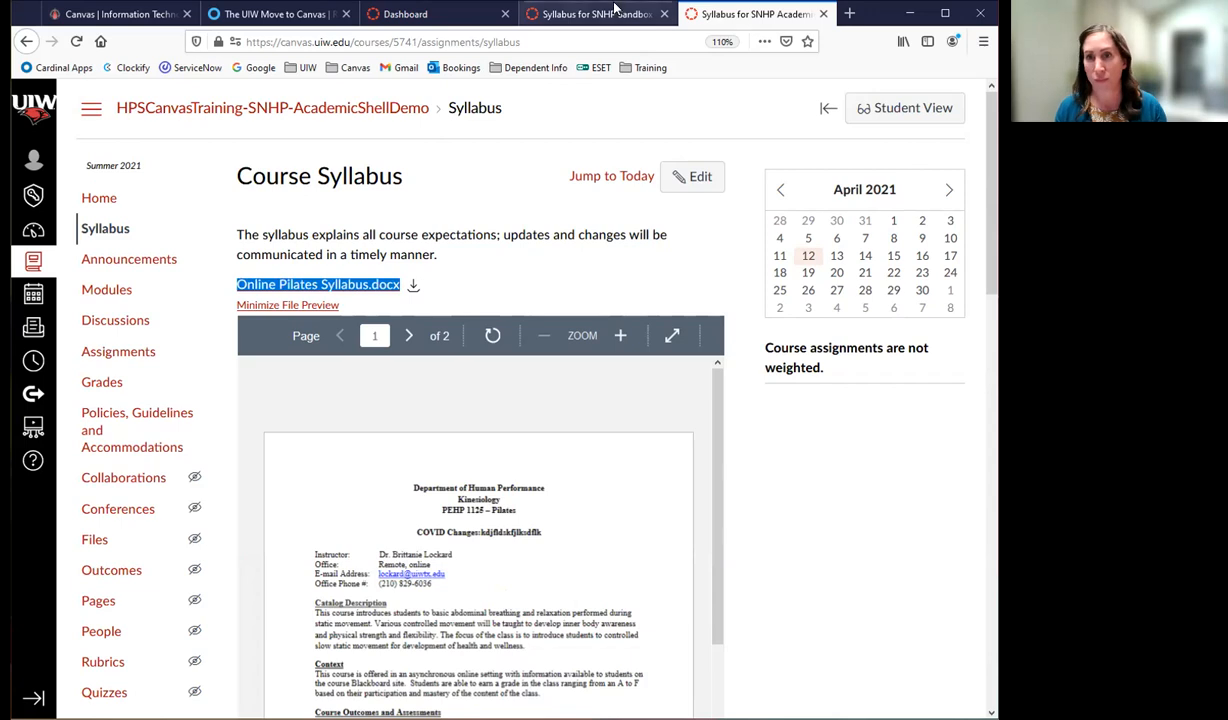
{"action": "left_click", "coordinate": [593, 13]}
{"action": "key", "text": "Return"}
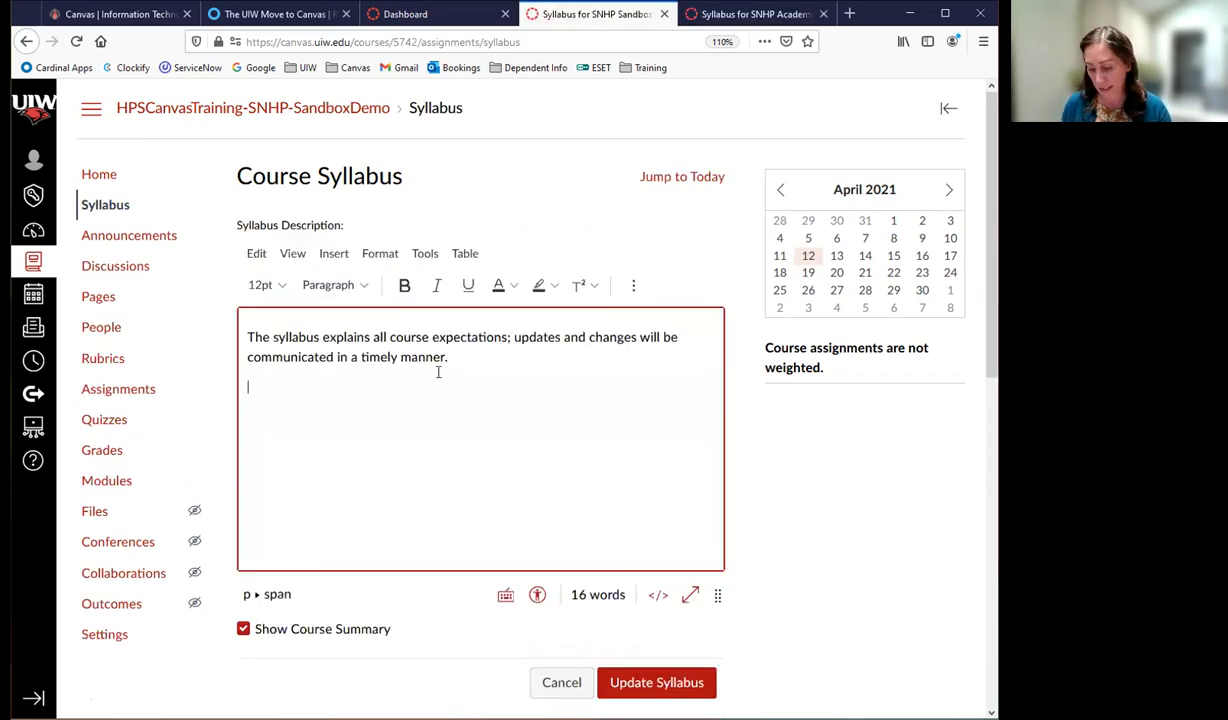
{"action": "key", "text": "ctrl+v"}
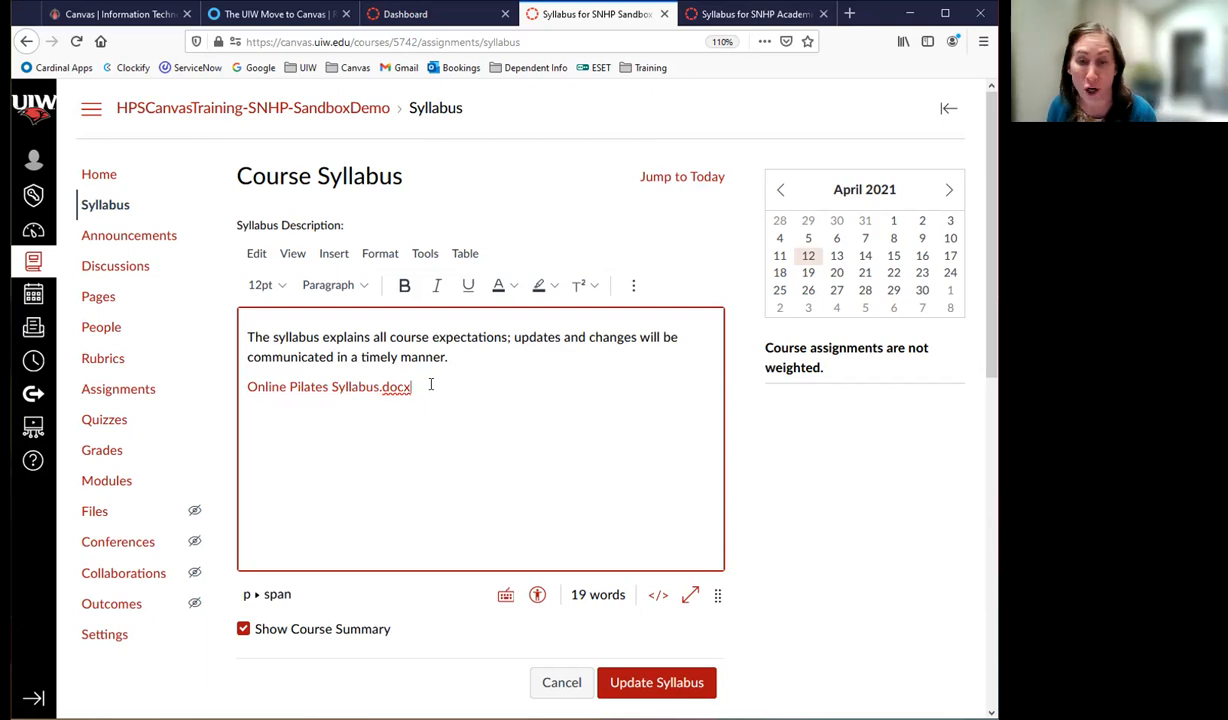
{"action": "left_click_drag", "start_coordinate": [431, 385], "coordinate": [247, 385]}
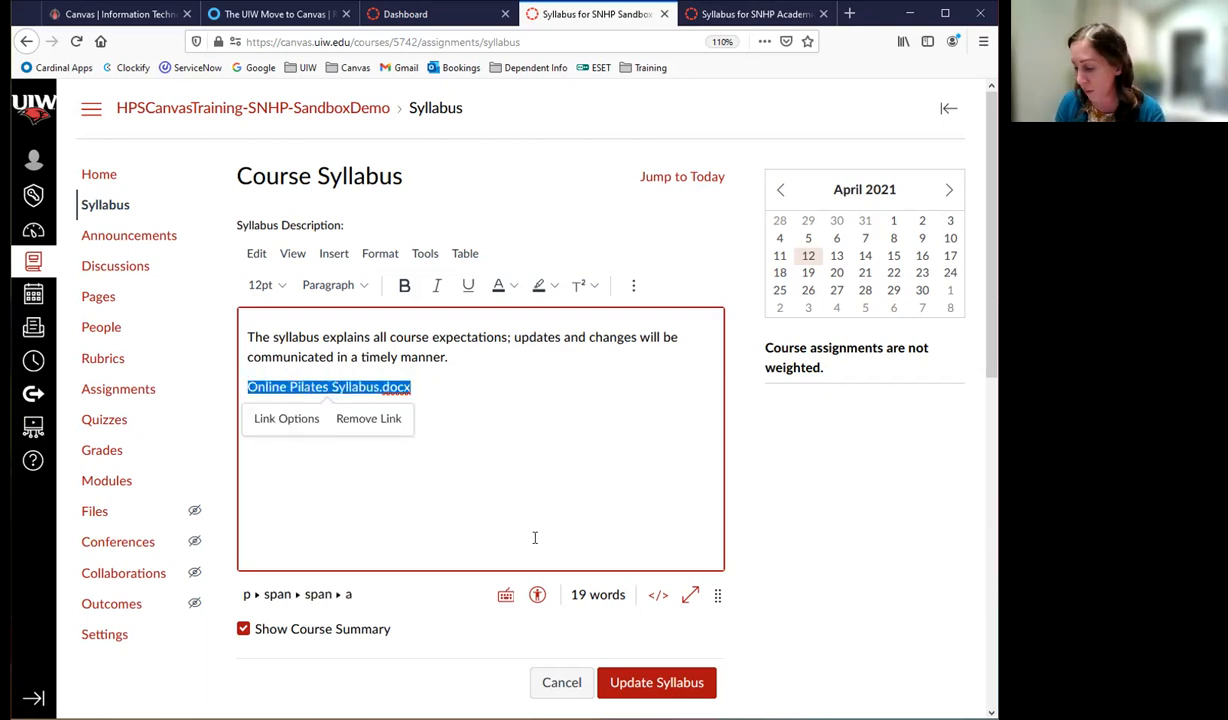
{"action": "key", "text": "BackSpace"}
- Search the sandbox's course documents for "sylla" and insert Online Pilates Syllabus.docx below the introductory sentence
{"action": "left_click", "coordinate": [590, 548]}
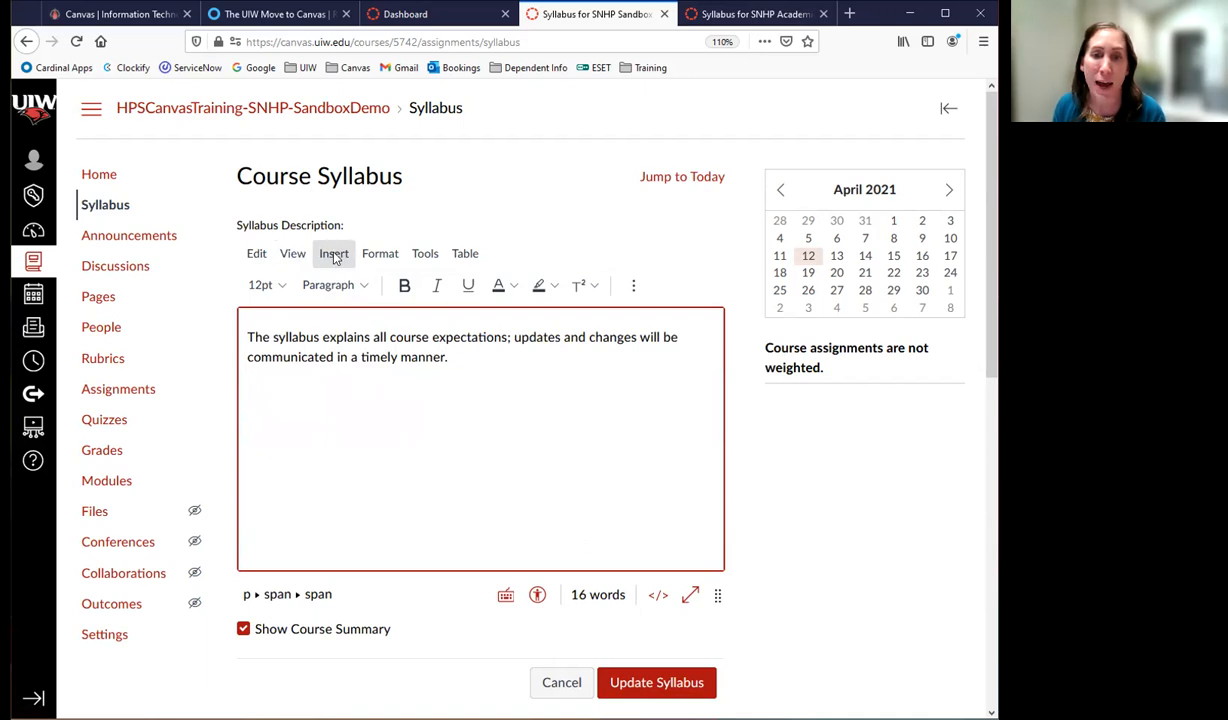
{"action": "left_click", "coordinate": [633, 287]}
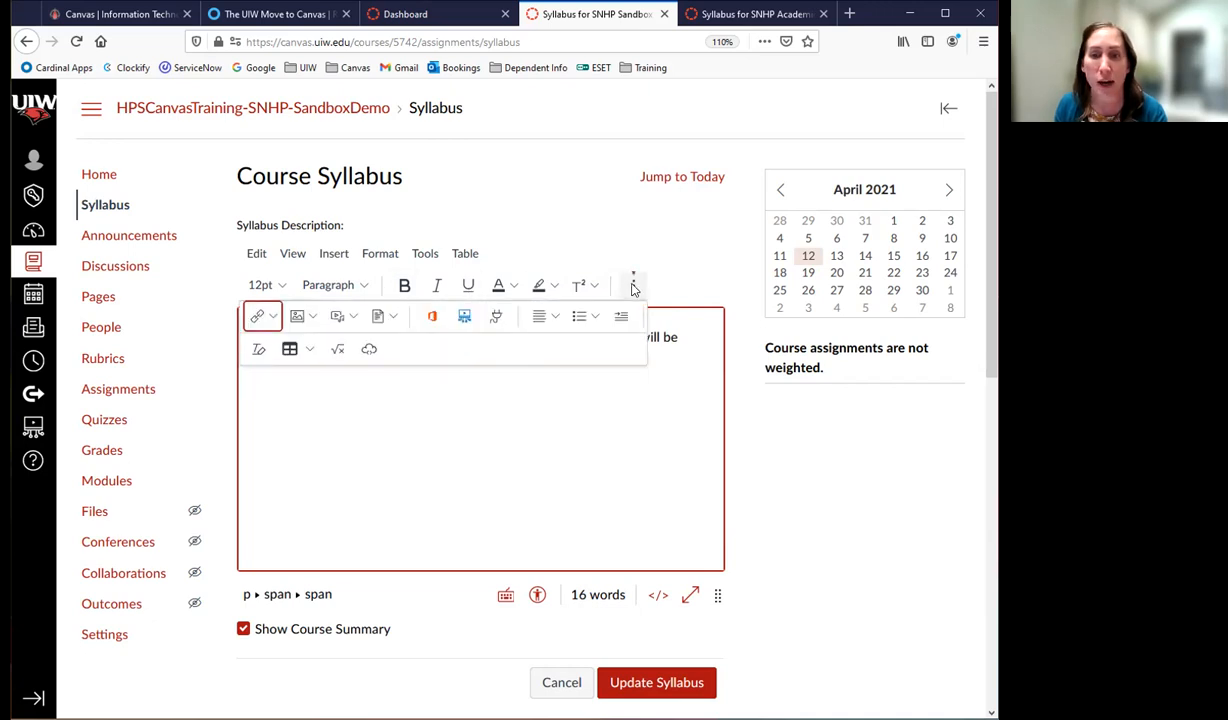
{"action": "left_click", "coordinate": [394, 318]}
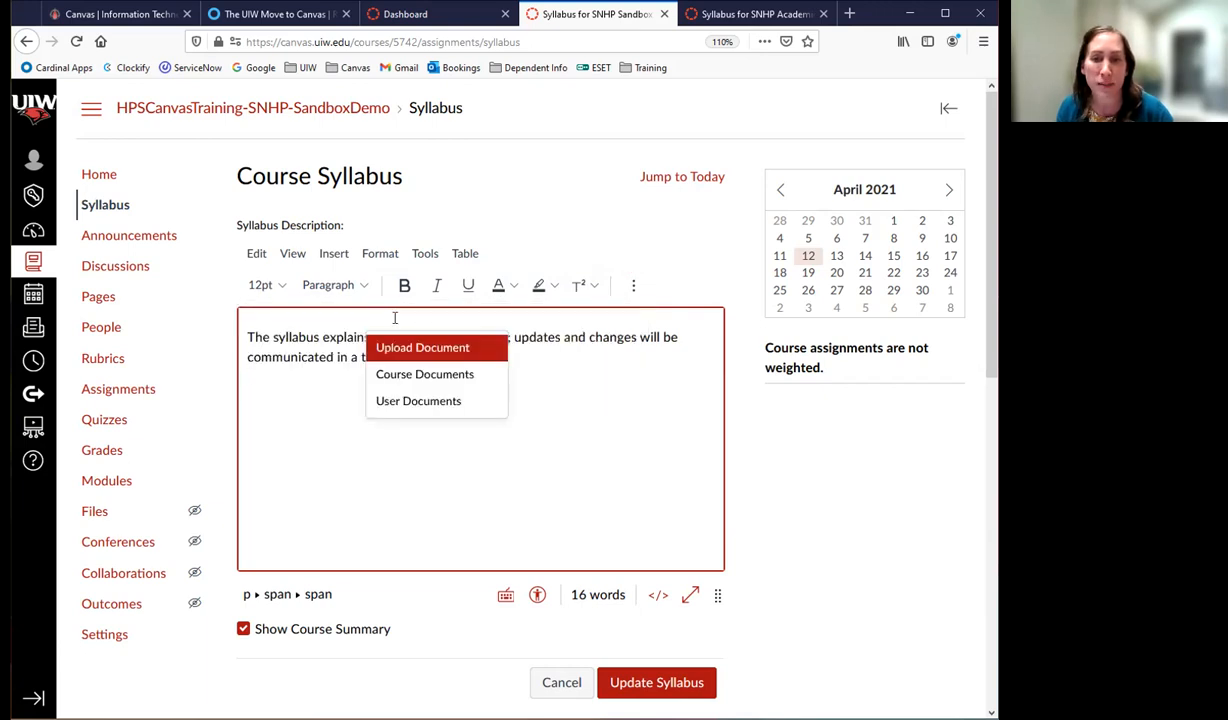
{"action": "left_click", "coordinate": [437, 377]}
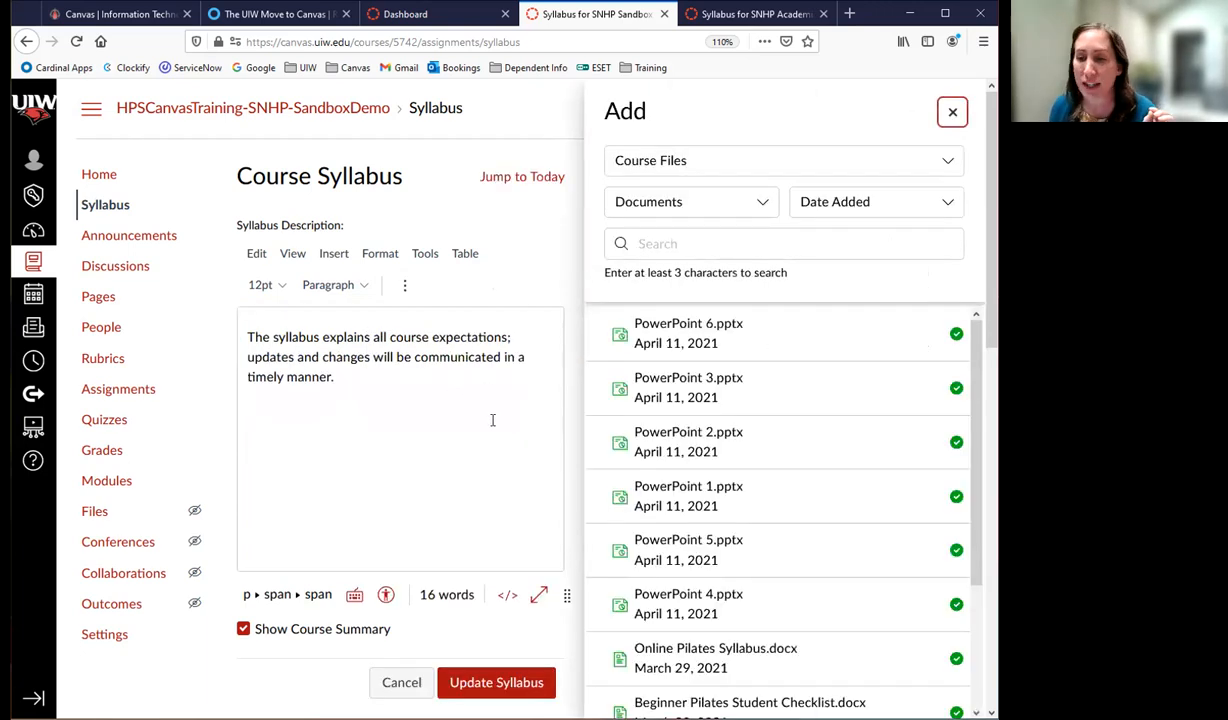
{"action": "left_click", "coordinate": [685, 245]}
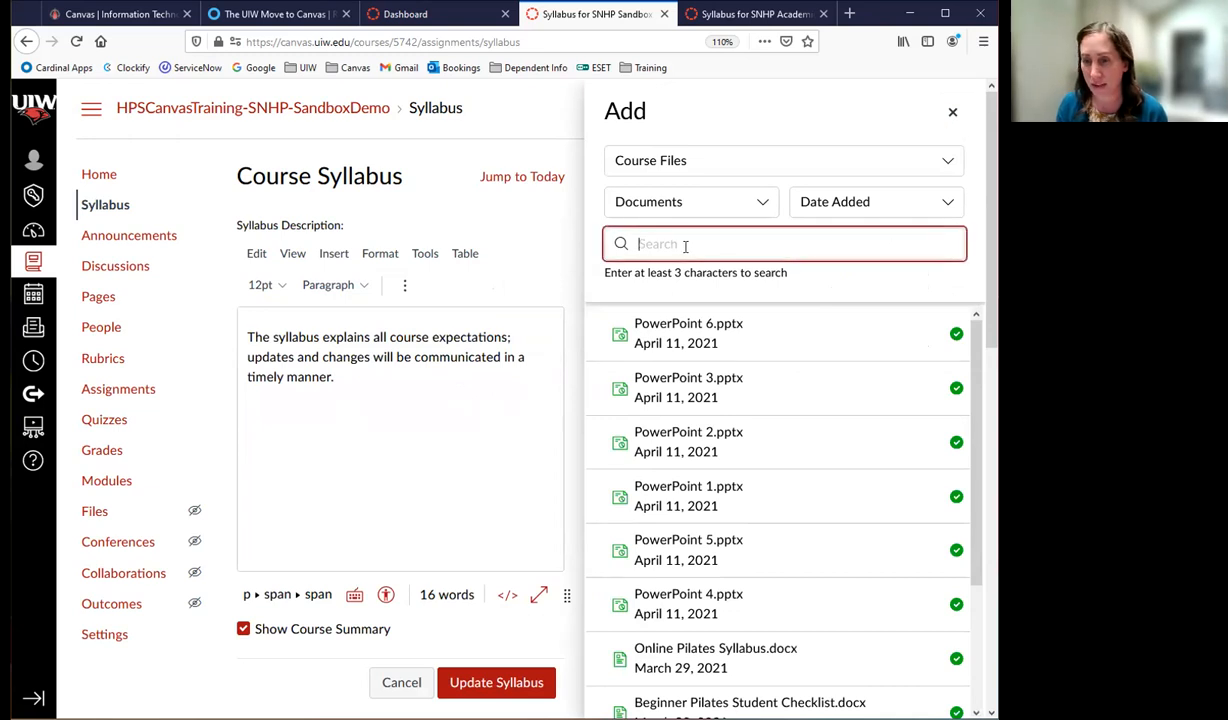
{"action": "type", "text": "sylla"}
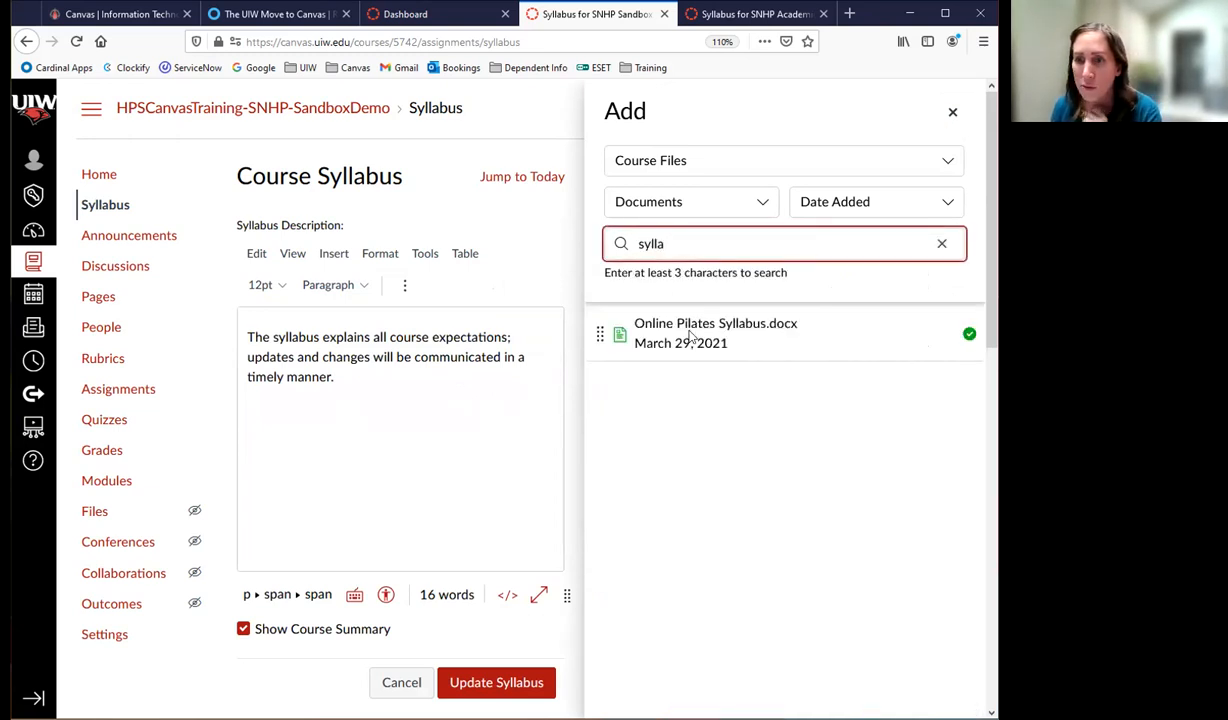
{"action": "left_click", "coordinate": [687, 336]}
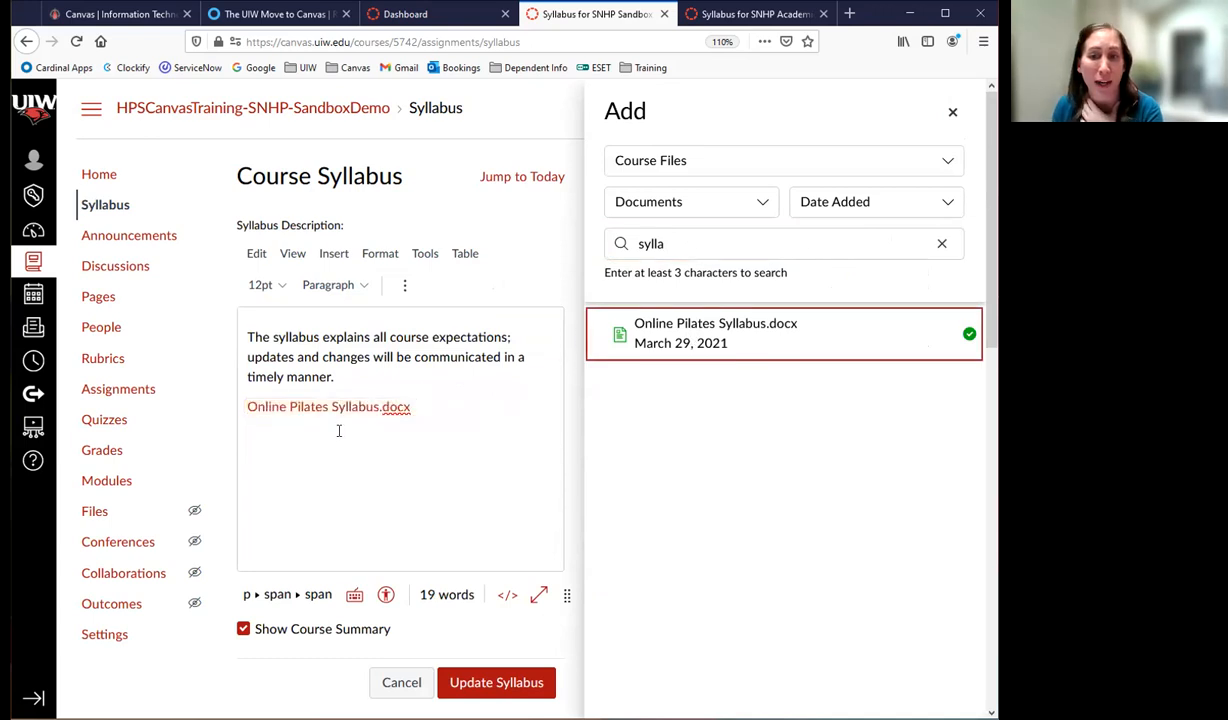
{"action": "left_click", "coordinate": [952, 112]}
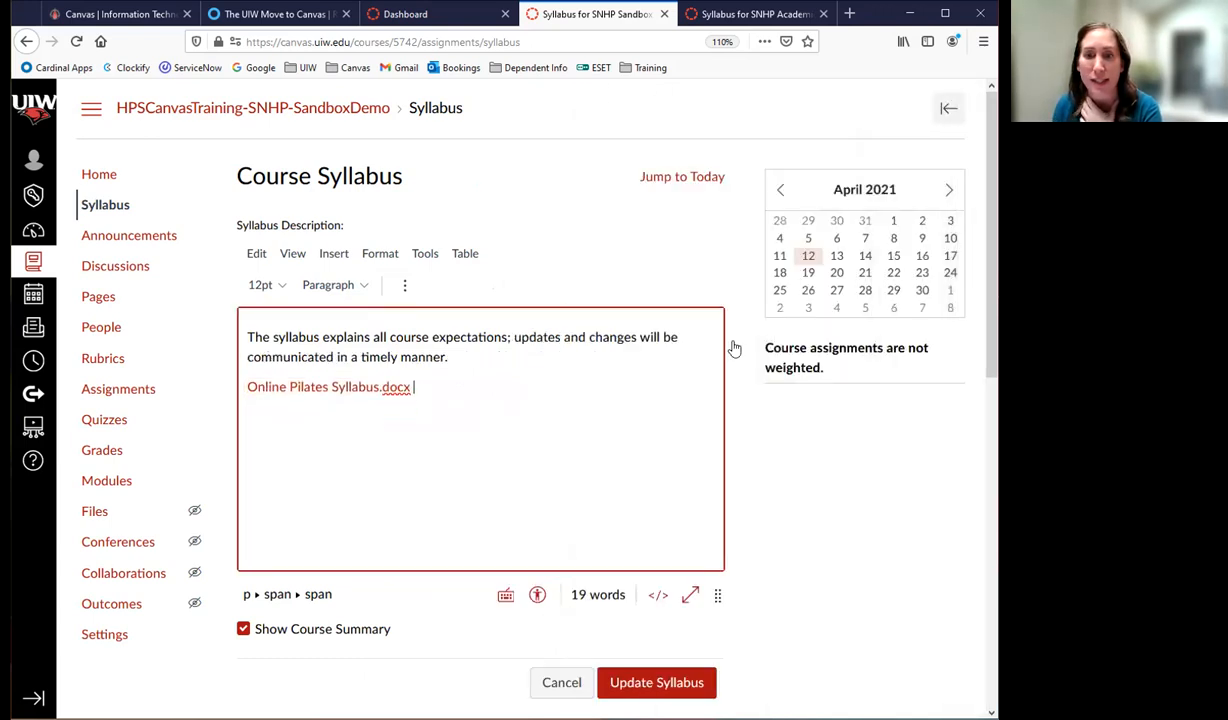
- Set the sandbox's Online Pilates Syllabus.docx link to preview inline, with the preview expanded by default
{"action": "left_click", "coordinate": [346, 386]}
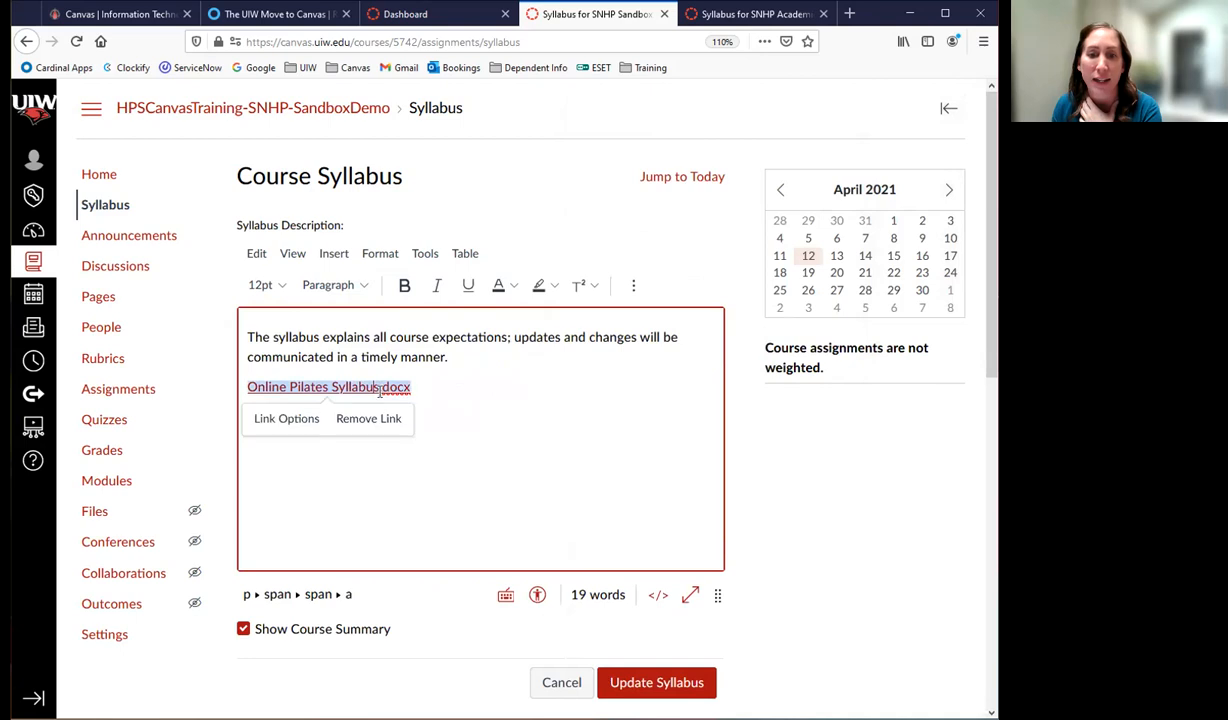
{"action": "left_click", "coordinate": [282, 417]}
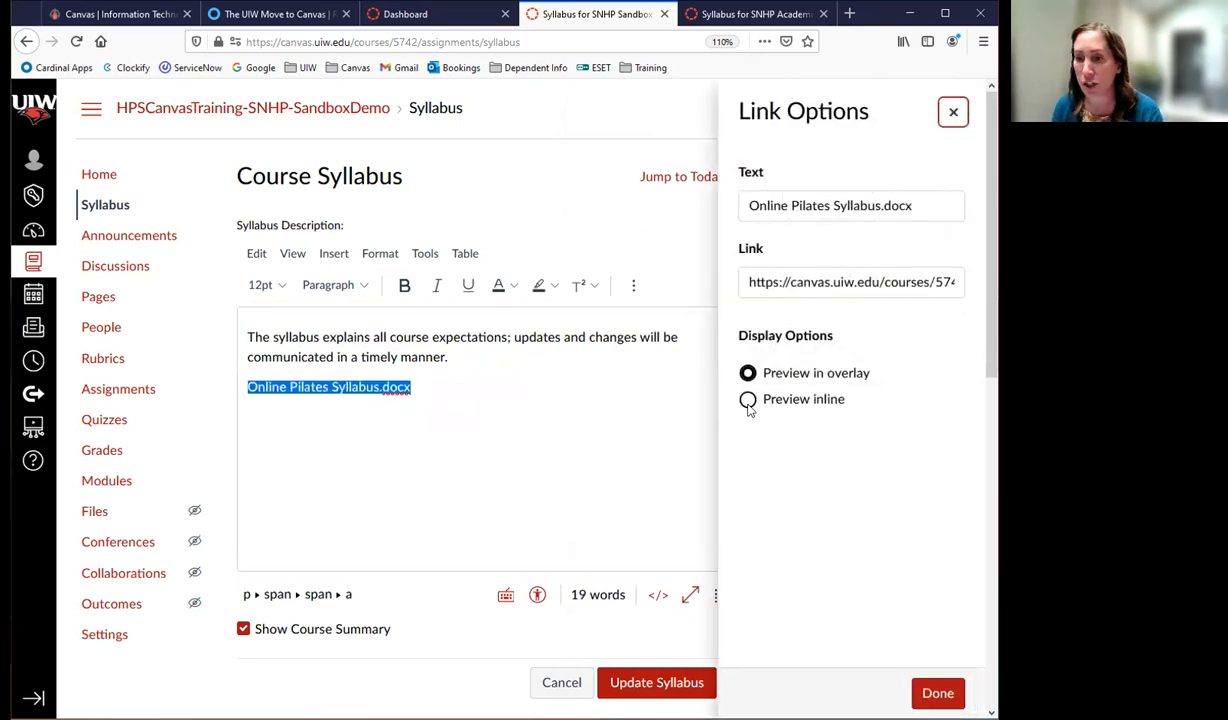
{"action": "left_click", "coordinate": [748, 400]}
{"action": "left_click", "coordinate": [757, 427]}
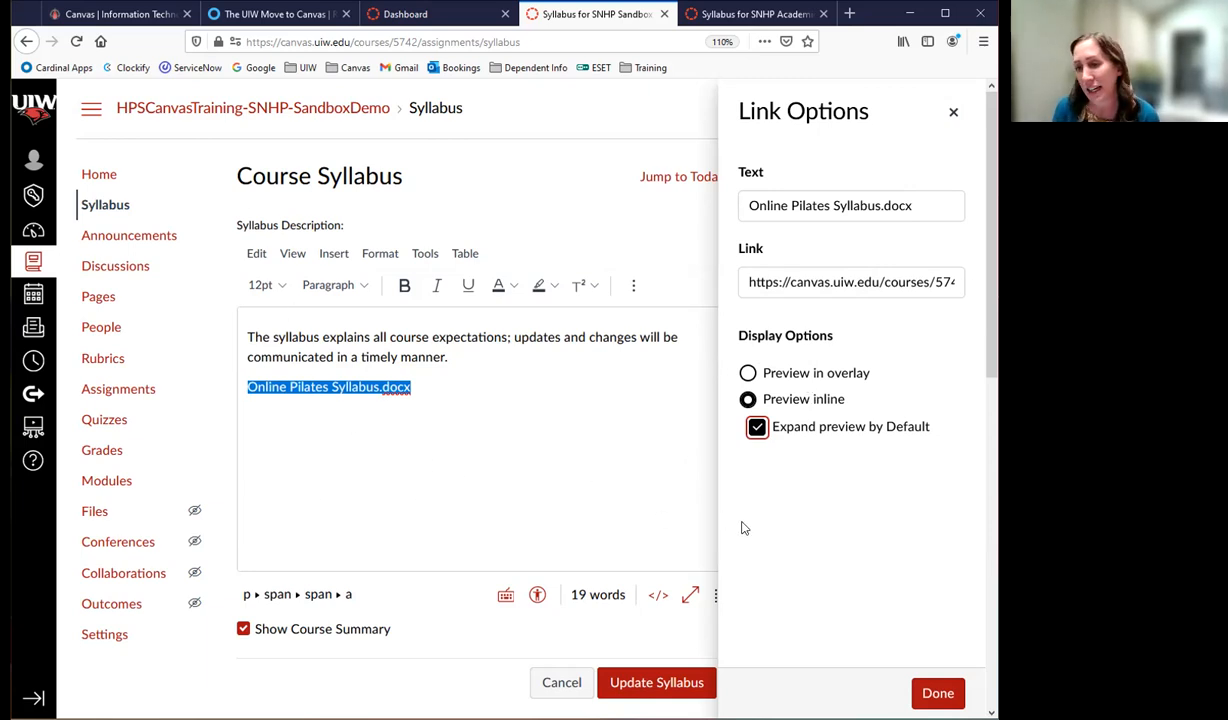
{"action": "left_click", "coordinate": [938, 694]}
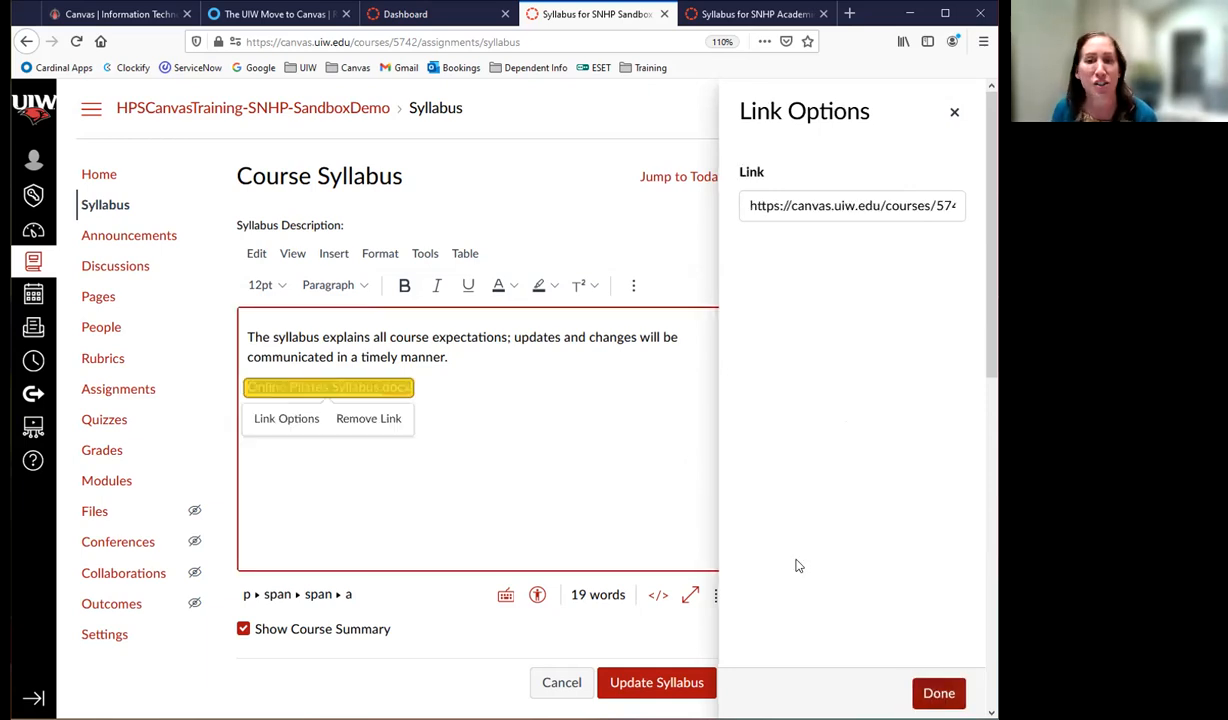
- Save the updated sandbox syllabus and compare its page and embedded document preview with the academic shell's syllabus
{"action": "left_click", "coordinate": [660, 683]}
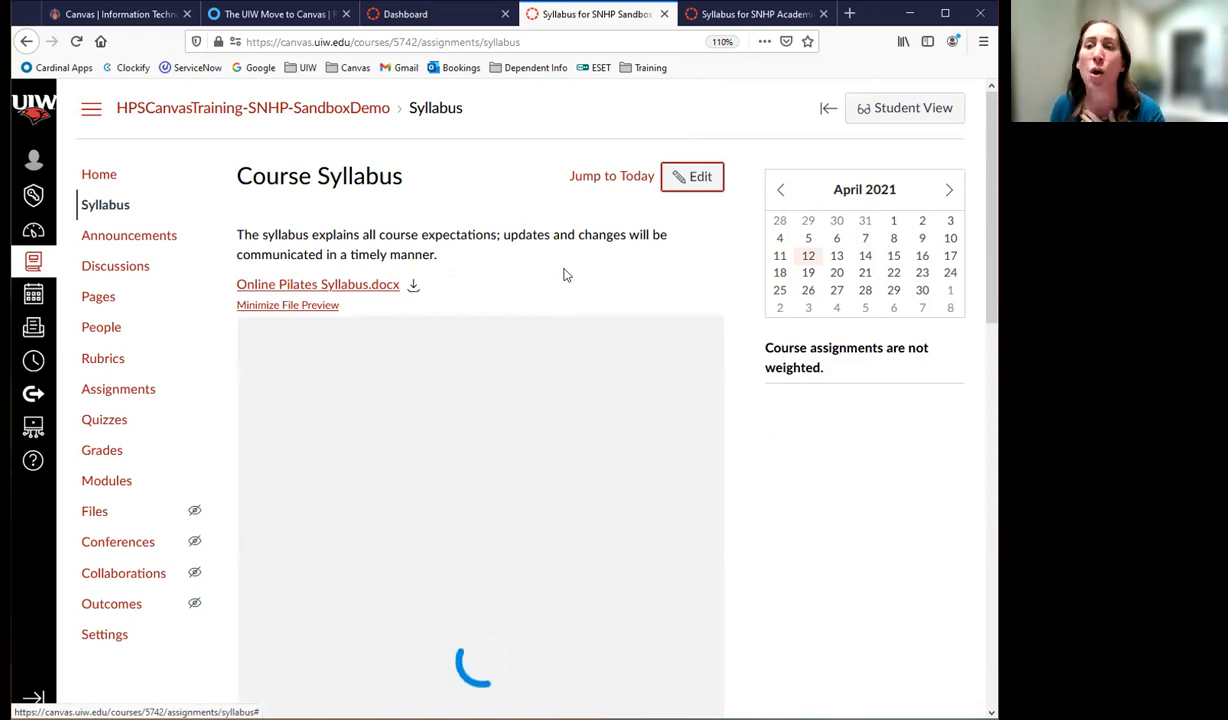
{"action": "scroll", "coordinate": [757, 480], "scroll_direction": "down", "scroll_amount": 3}
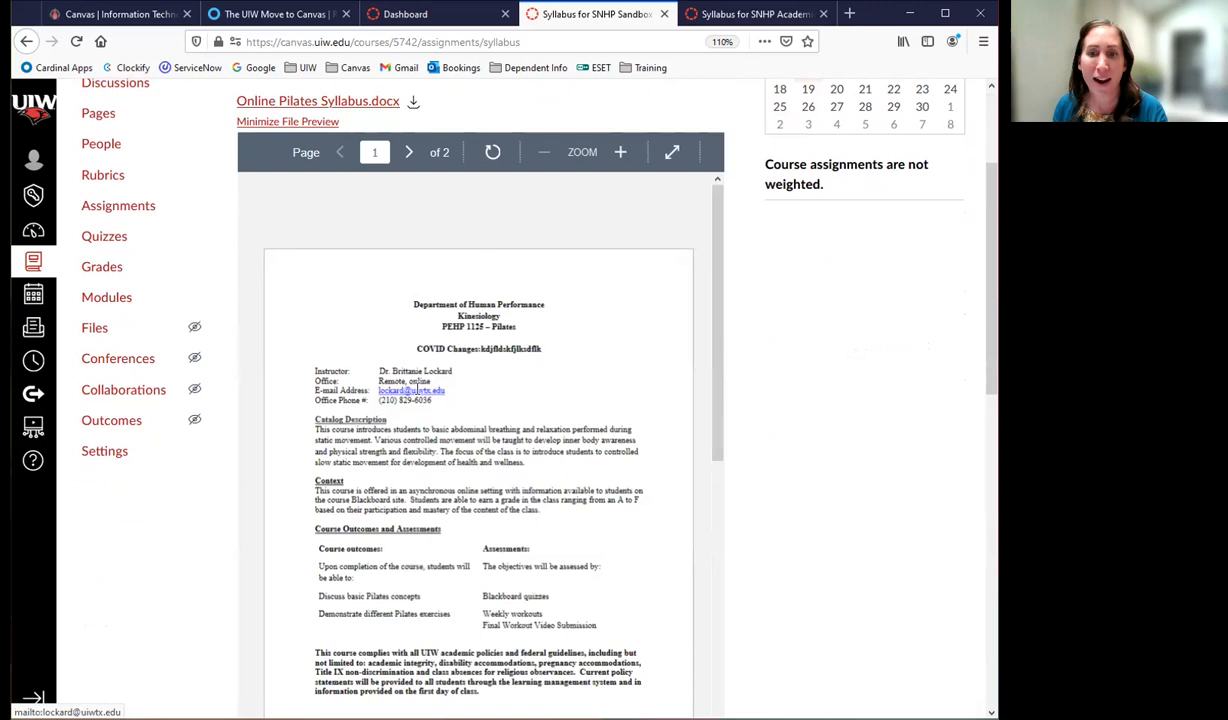
{"action": "scroll", "coordinate": [418, 389], "scroll_direction": "up", "scroll_amount": 3}
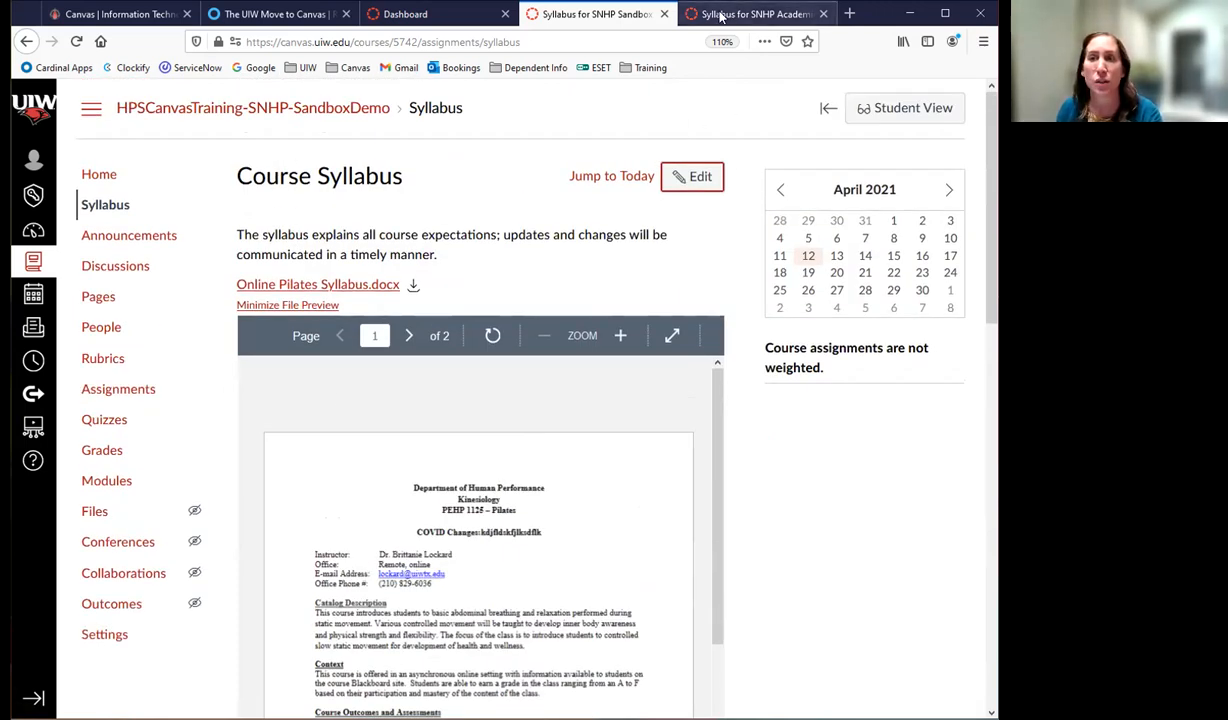
{"action": "left_click", "coordinate": [765, 16]}
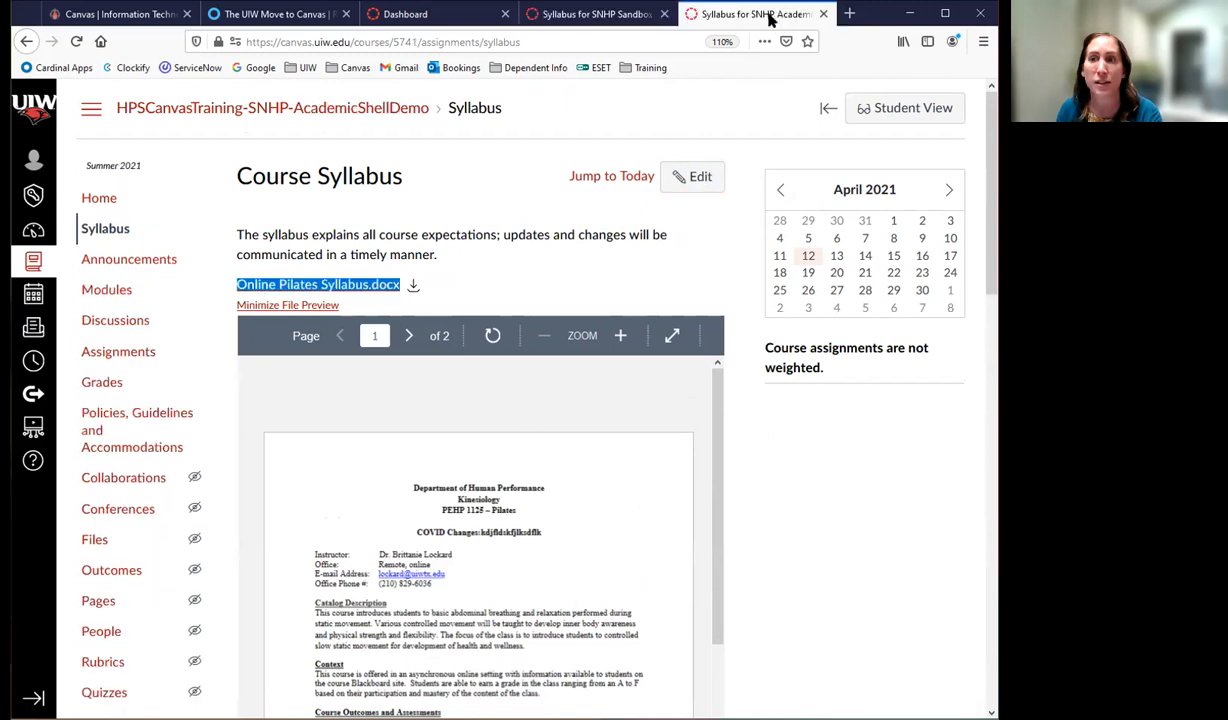
{"action": "left_click", "coordinate": [464, 244]}
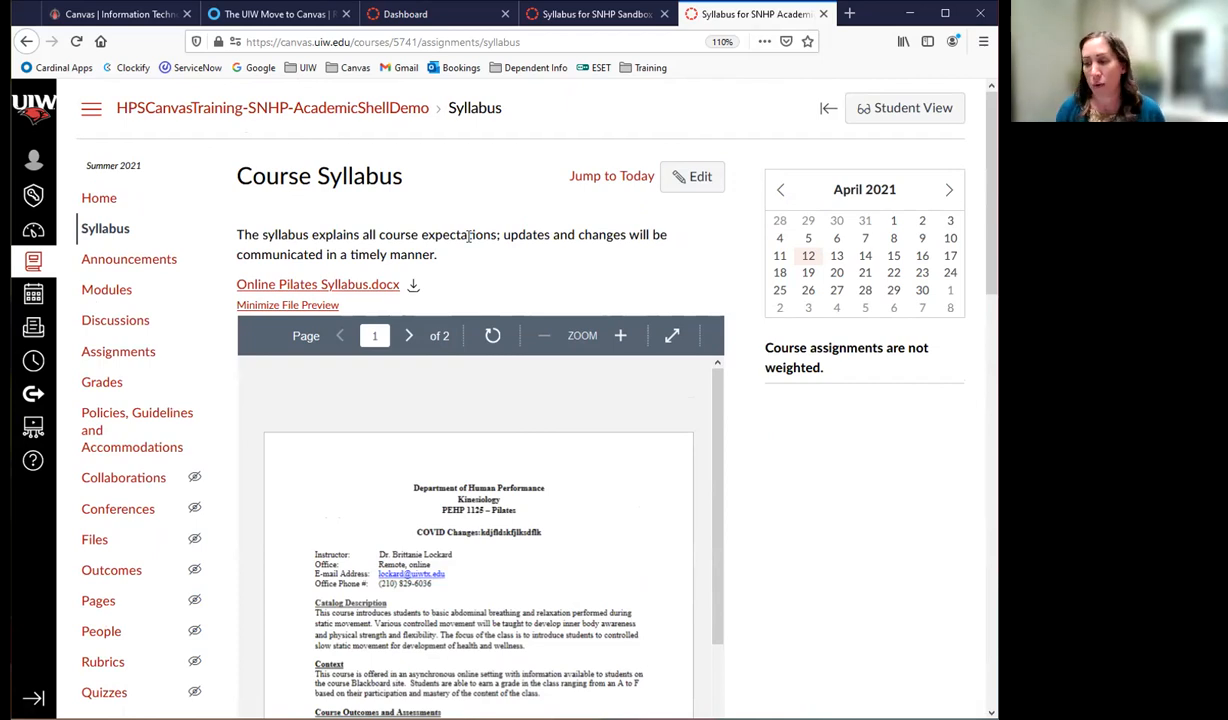
{"action": "left_click", "coordinate": [574, 20]}
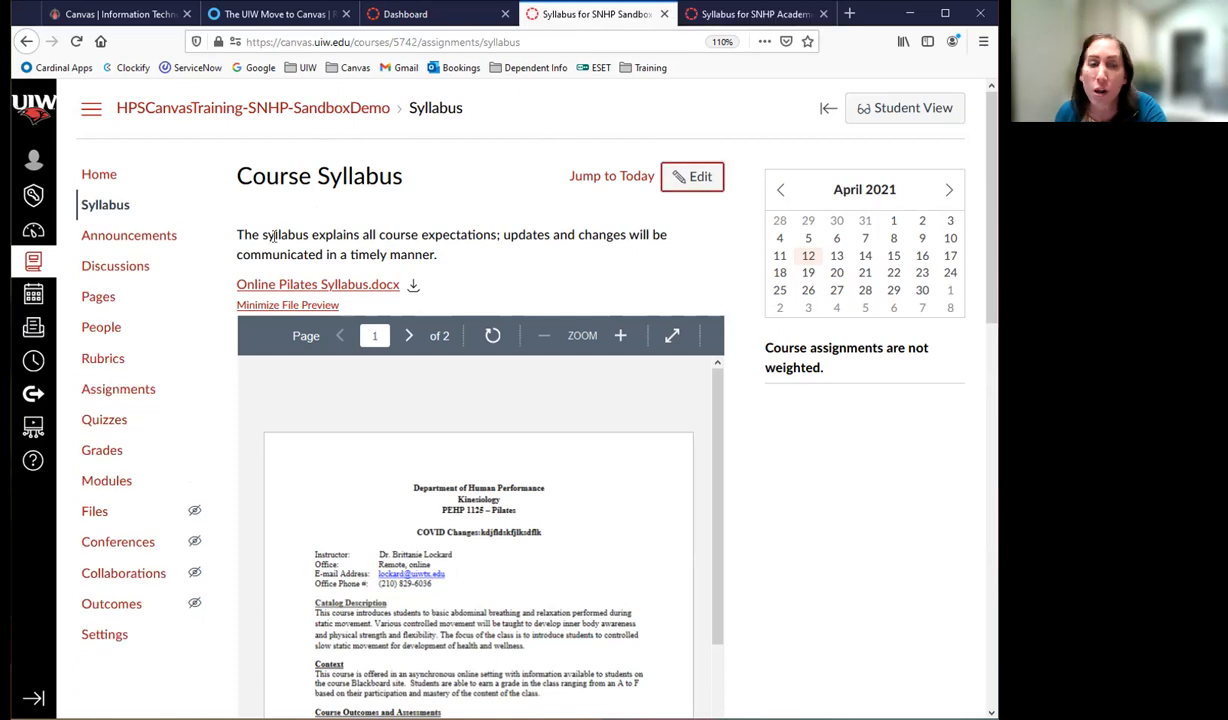
- Open the announcements list in the sandbox course and in the academic shell course to compare them
{"action": "left_click", "coordinate": [144, 240]}
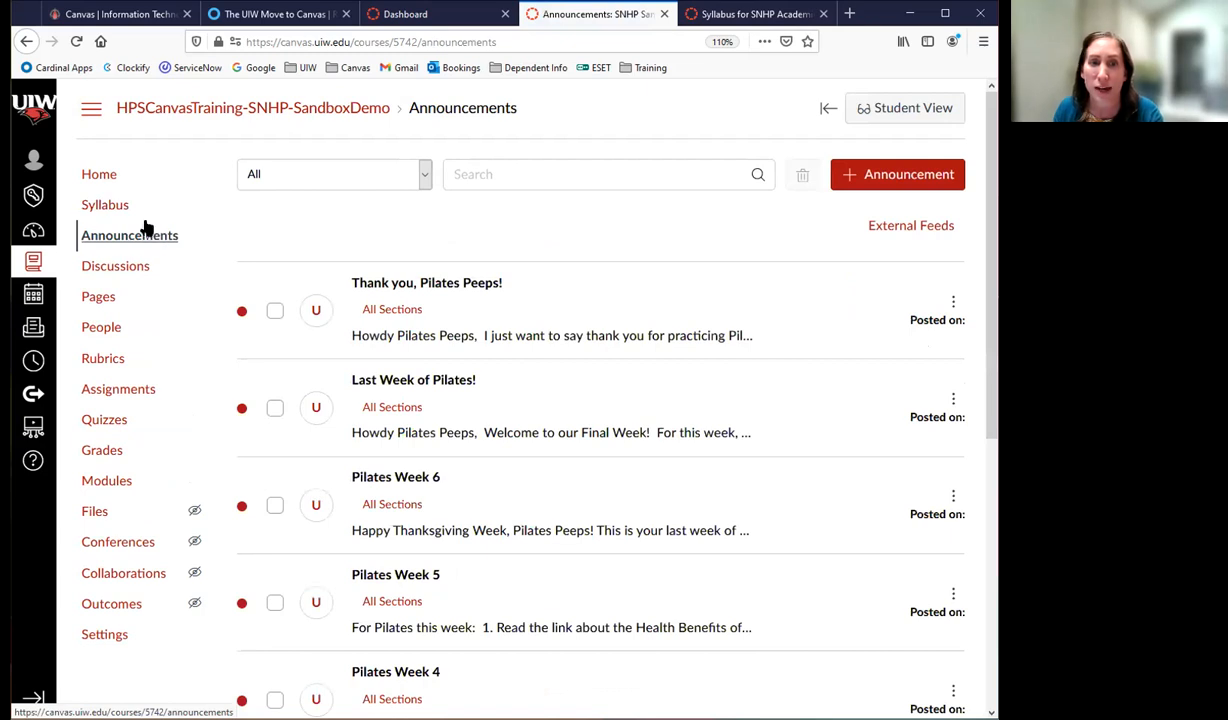
{"action": "scroll", "coordinate": [485, 560], "scroll_direction": "down", "scroll_amount": 2}
{"action": "left_click", "coordinate": [755, 14]}
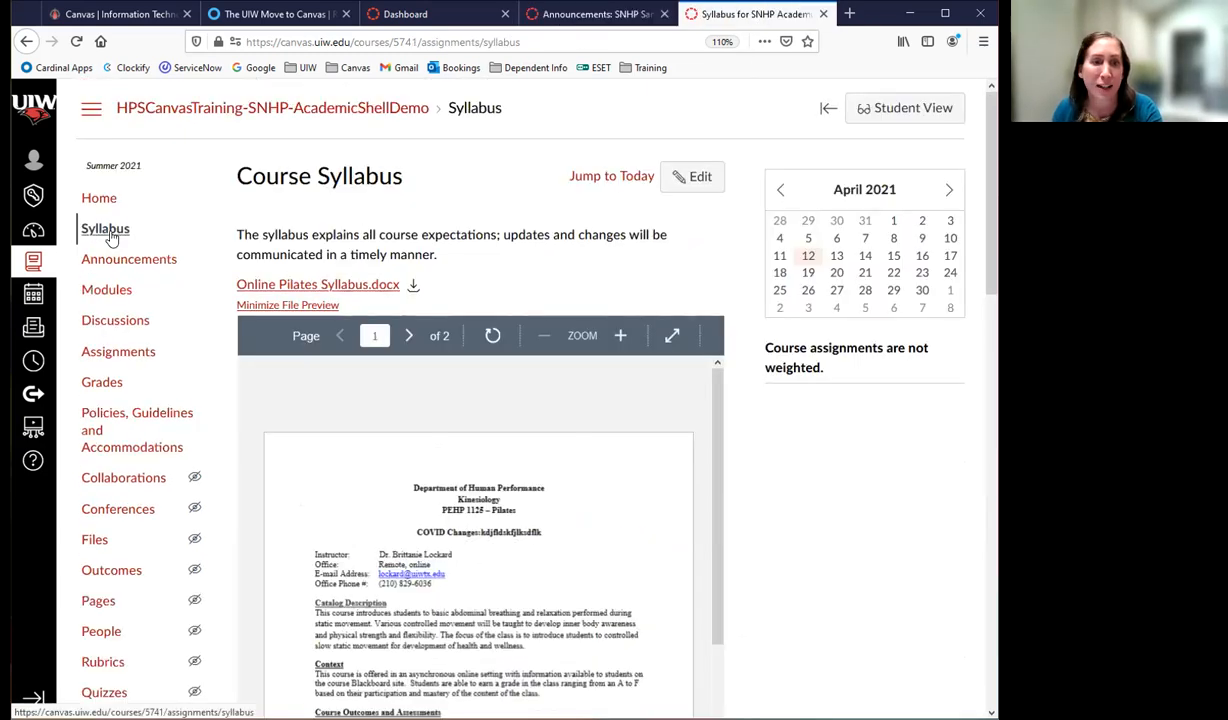
{"action": "left_click", "coordinate": [120, 266]}
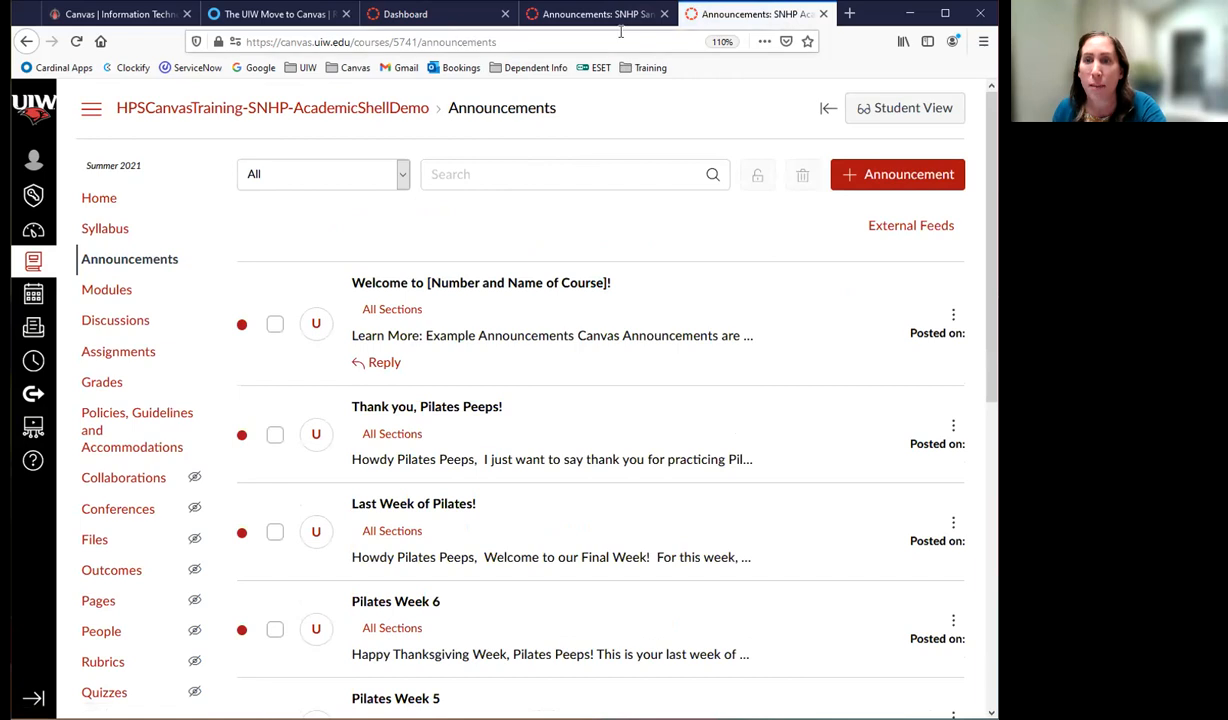
- Return to the sandbox course's announcements and open the "Welcome to Online Pilates!" announcement
{"action": "left_click", "coordinate": [583, 14]}
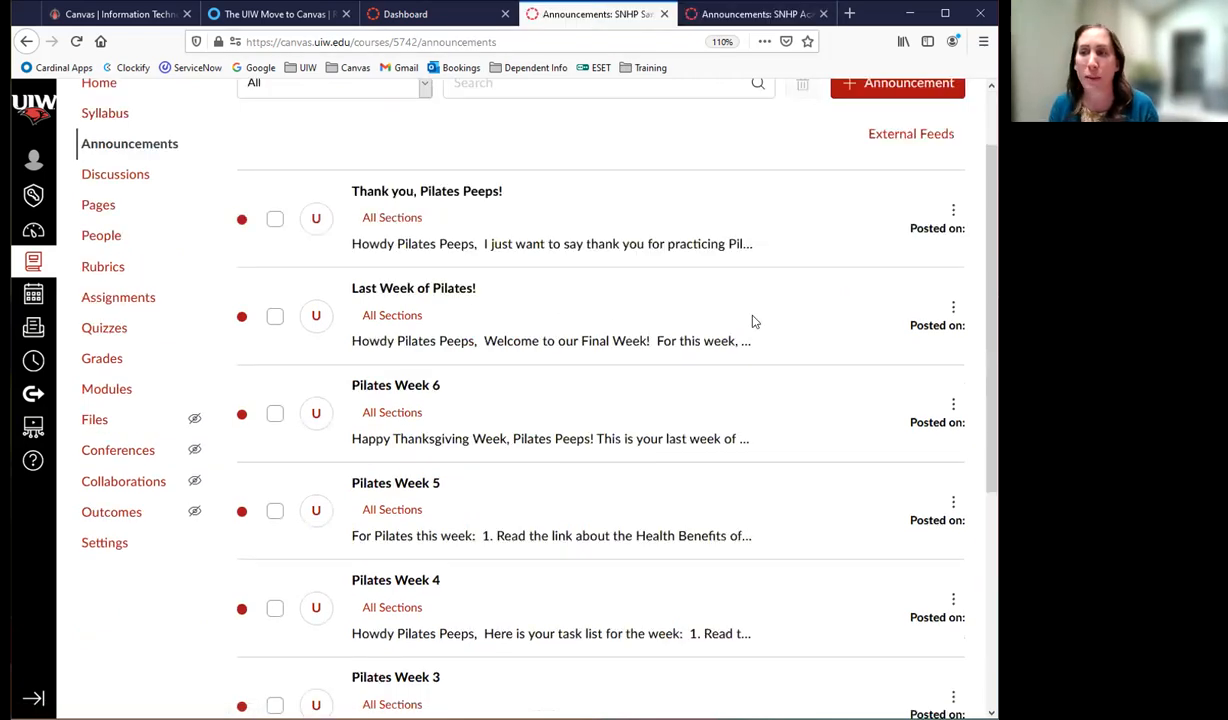
{"action": "scroll", "coordinate": [694, 323], "scroll_direction": "down", "scroll_amount": 3}
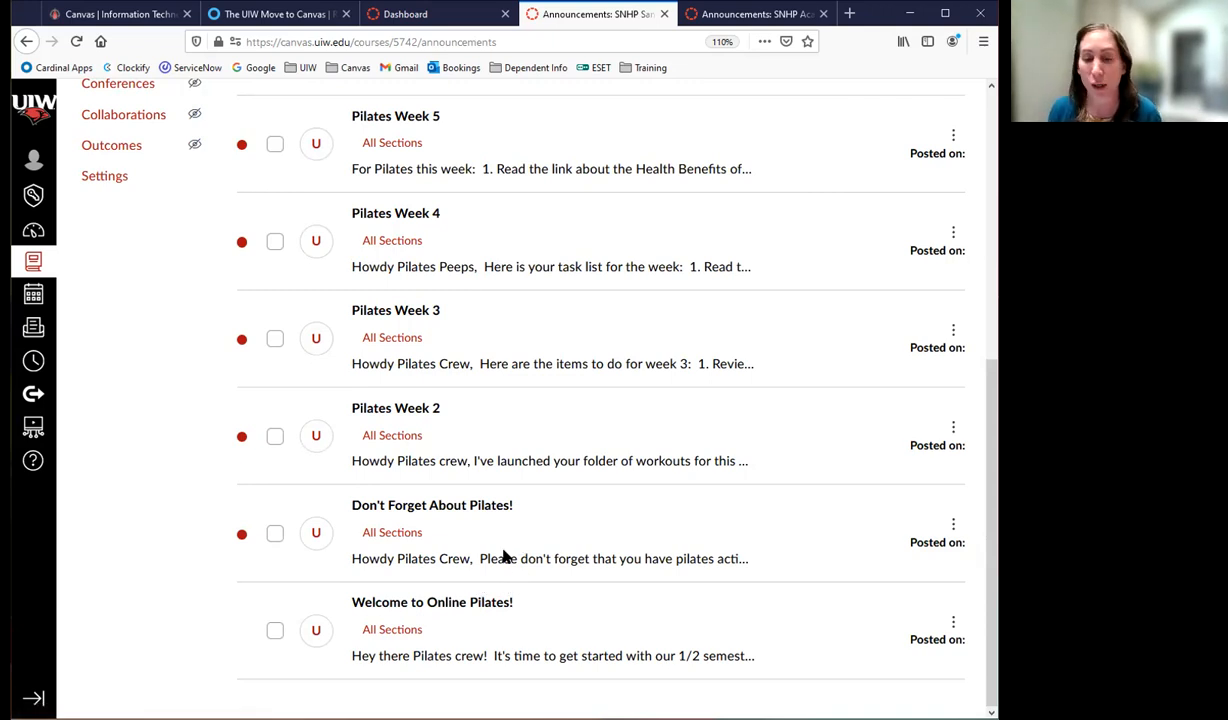
{"action": "left_click", "coordinate": [395, 607]}
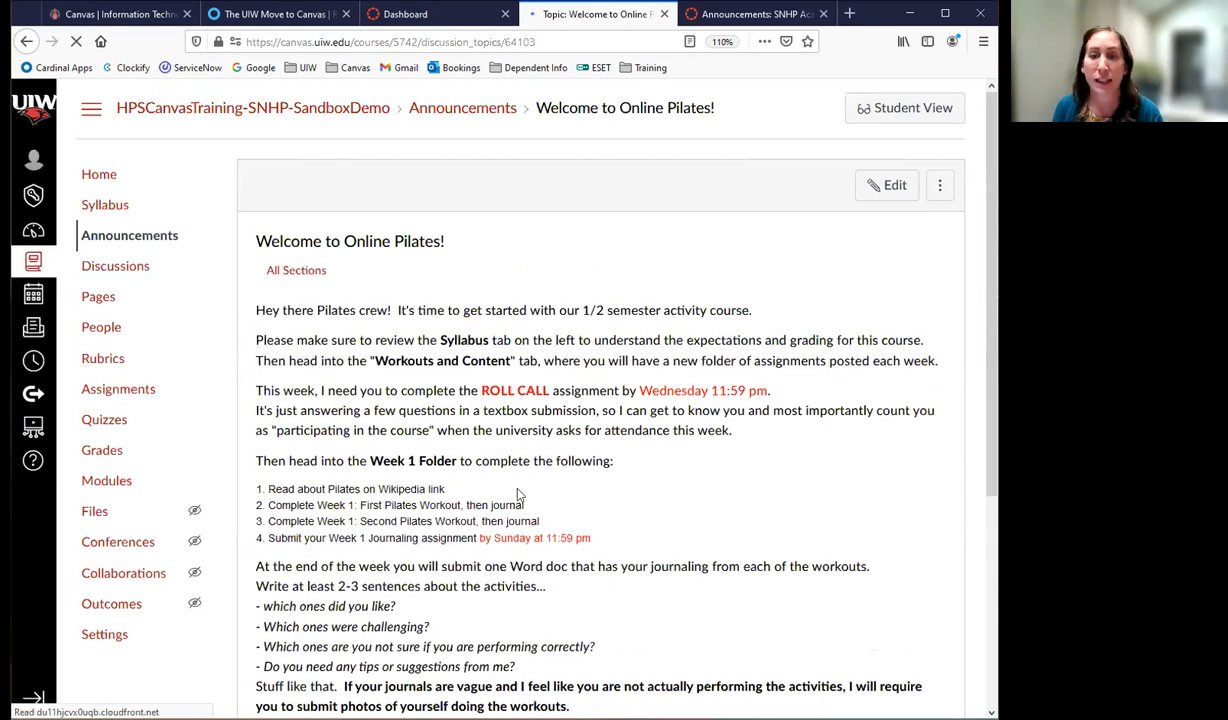
- Read through the "Welcome to Online Pilates!" announcement and open it for editing
{"action": "scroll", "coordinate": [730, 360], "scroll_direction": "down", "scroll_amount": 3}
{"action": "scroll", "coordinate": [759, 370], "scroll_direction": "up", "scroll_amount": 2}
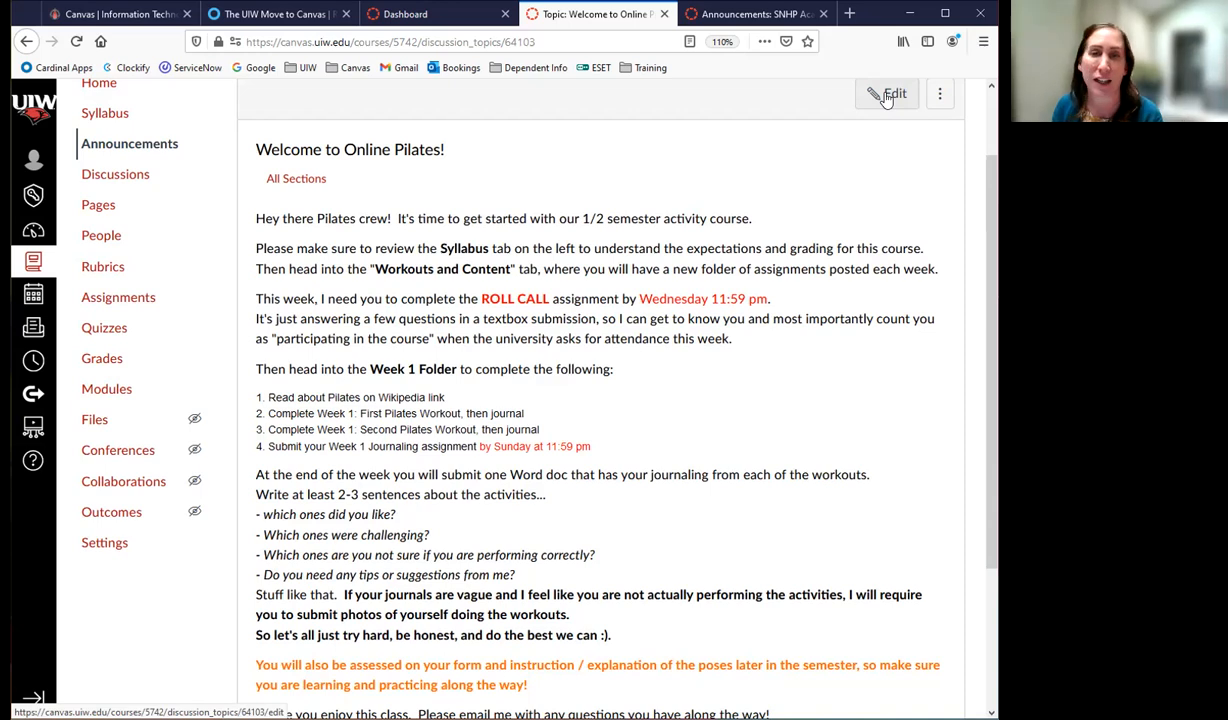
{"action": "left_click", "coordinate": [886, 96]}
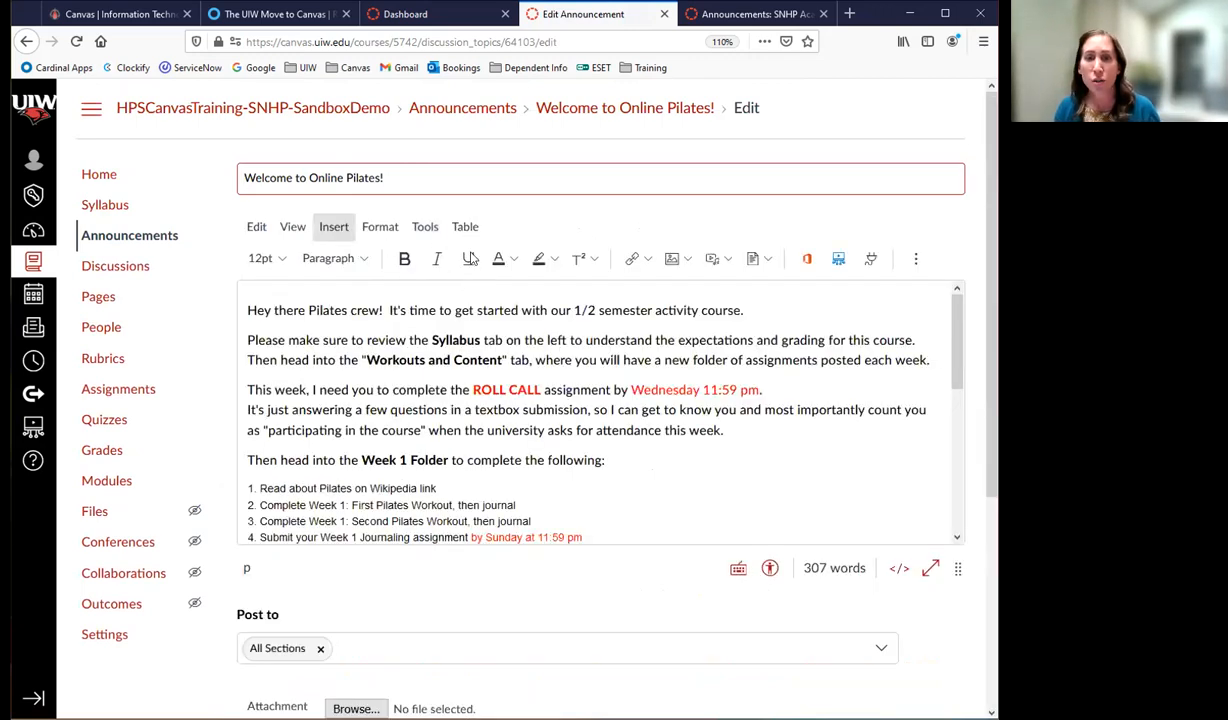
- Try changing the announcement's title to "Welcome to Online Pilates 2!" and restore the original title
{"action": "left_click_drag", "start_coordinate": [396, 175], "coordinate": [238, 177]}
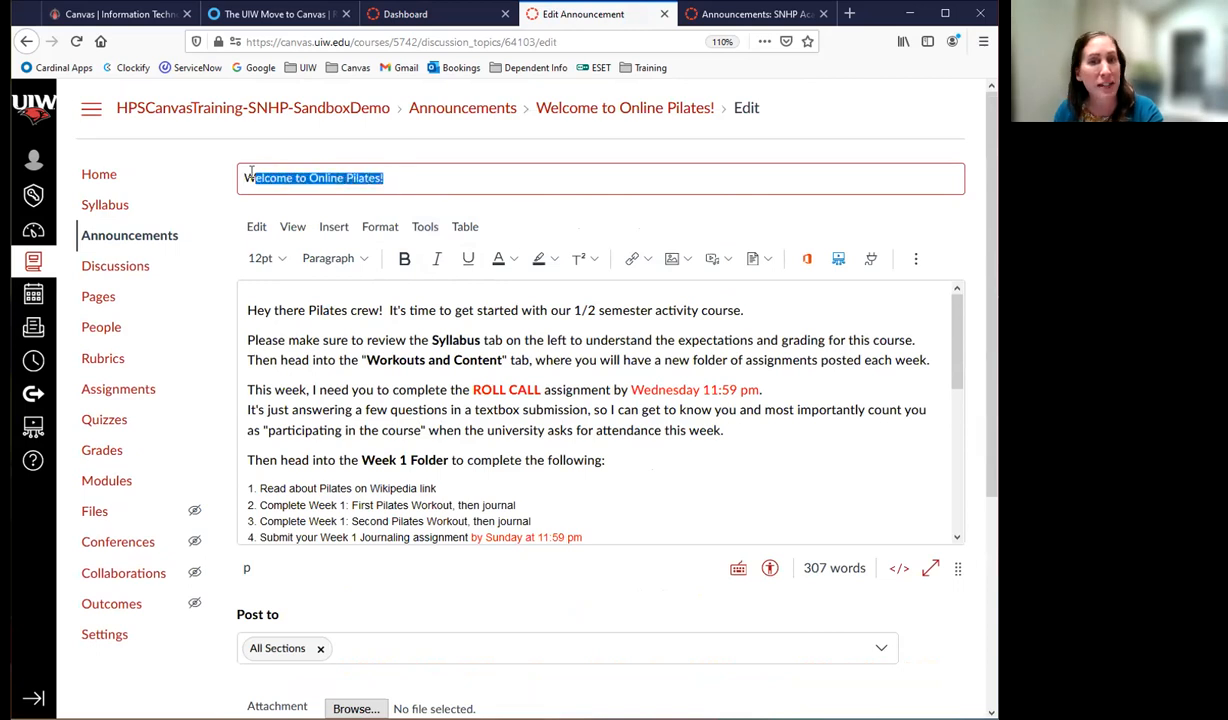
{"action": "left_click", "coordinate": [379, 177]}
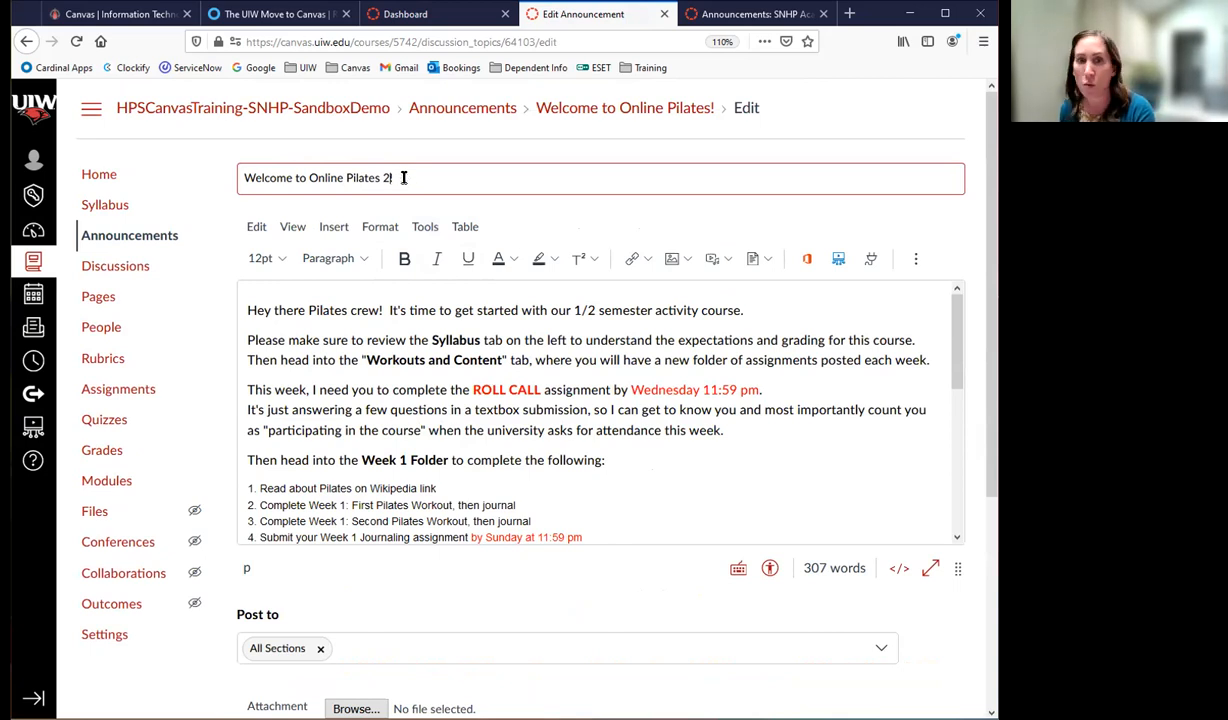
{"action": "left_click", "coordinate": [517, 310]}
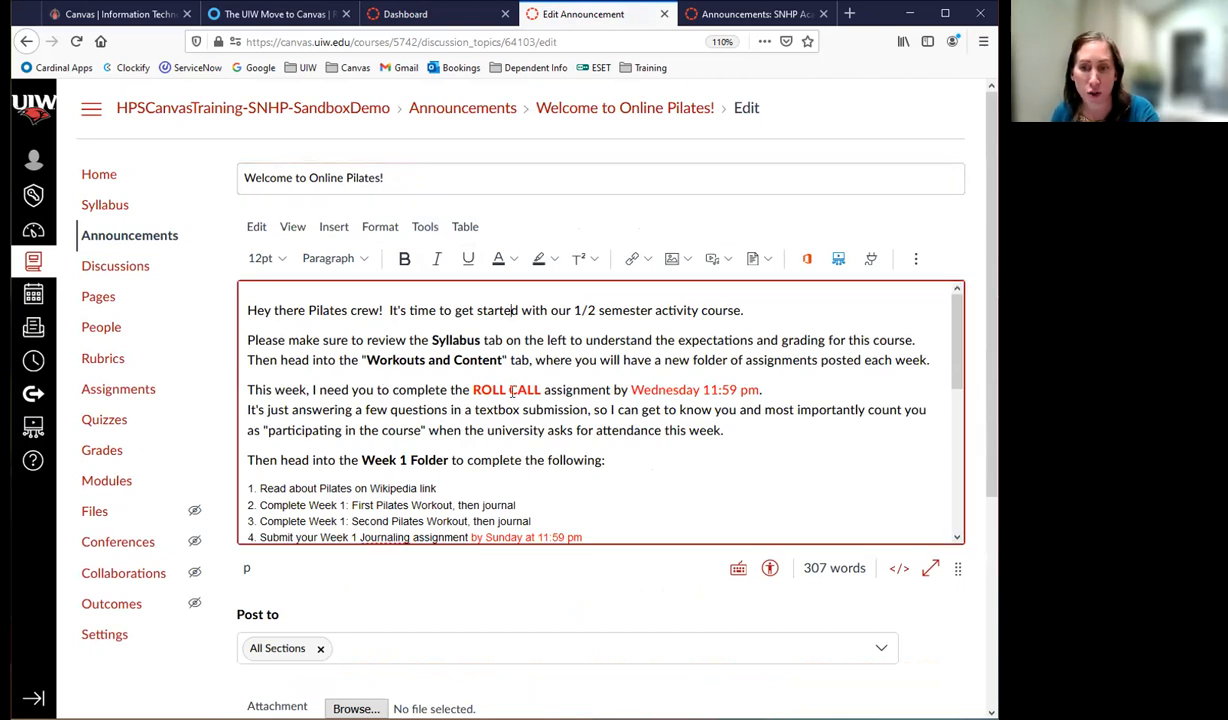
- Examine the announcement body, checking the ROLL CALL and Week 1 Journaling deadlines as editable text
{"action": "scroll", "coordinate": [520, 420], "scroll_direction": "down", "scroll_amount": 2}
{"action": "scroll", "coordinate": [415, 392], "scroll_direction": "up", "scroll_amount": 2}
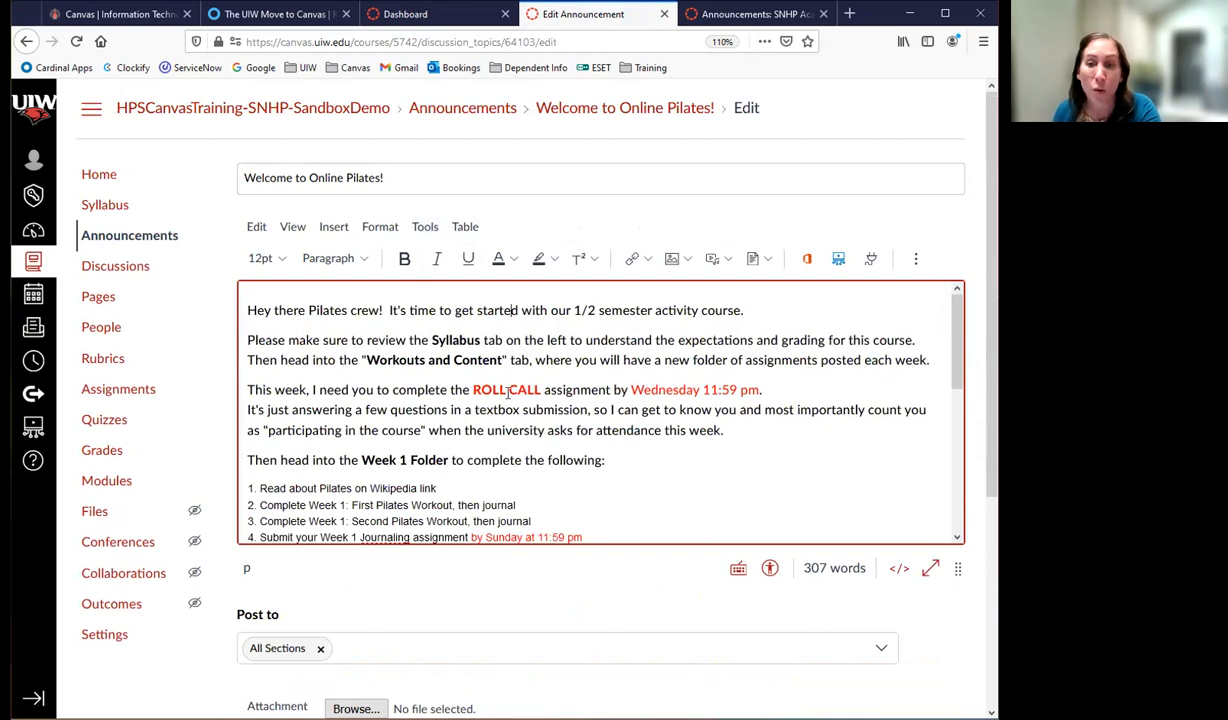
{"action": "left_click", "coordinate": [697, 389]}
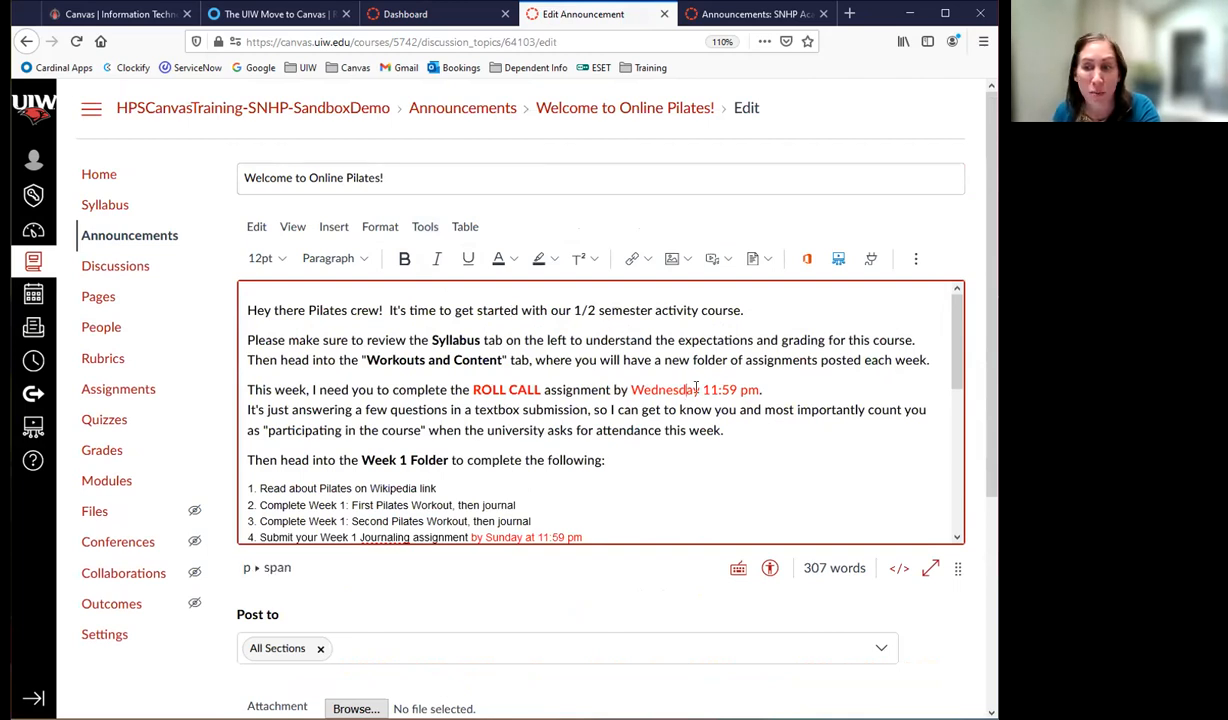
{"action": "left_click", "coordinate": [566, 389]}
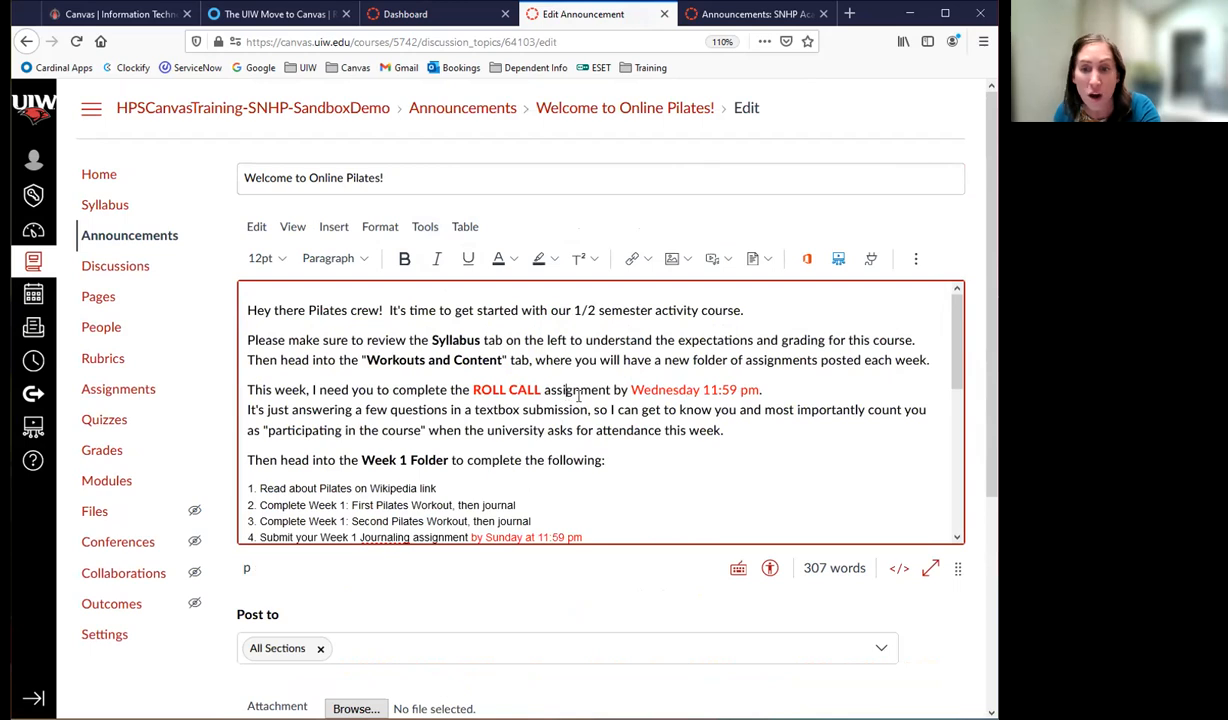
{"action": "scroll", "coordinate": [524, 437], "scroll_direction": "down", "scroll_amount": 2}
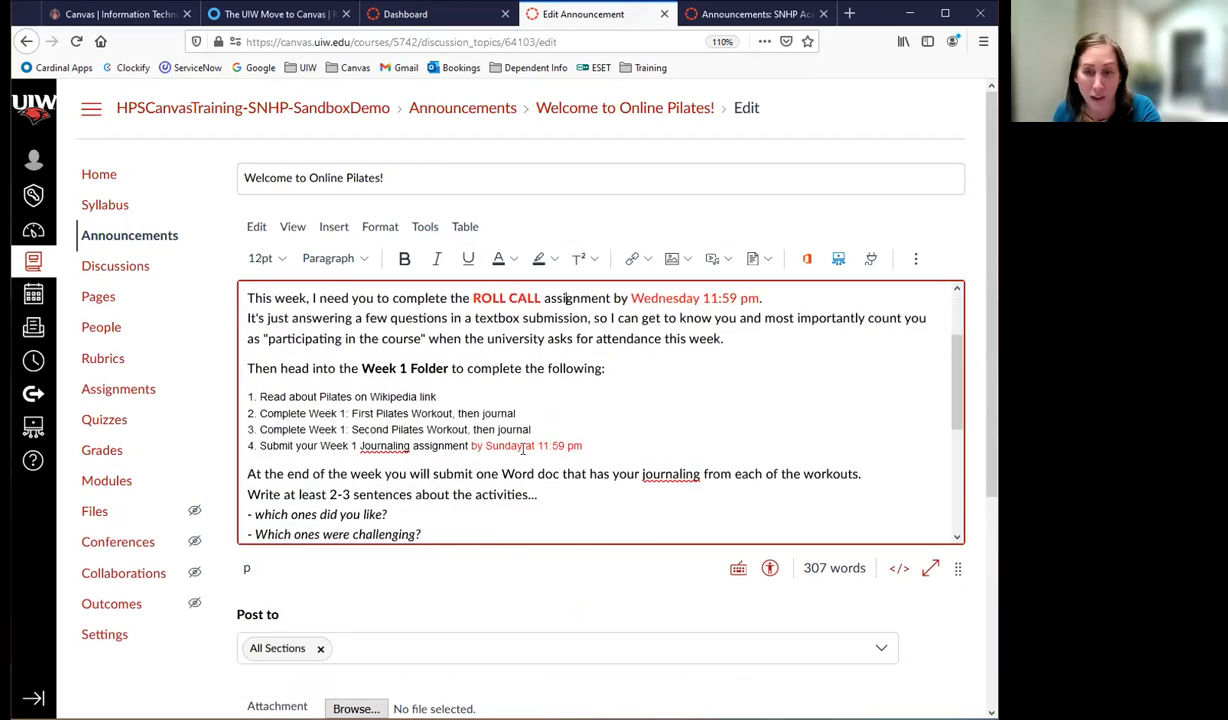
{"action": "left_click", "coordinate": [586, 446]}
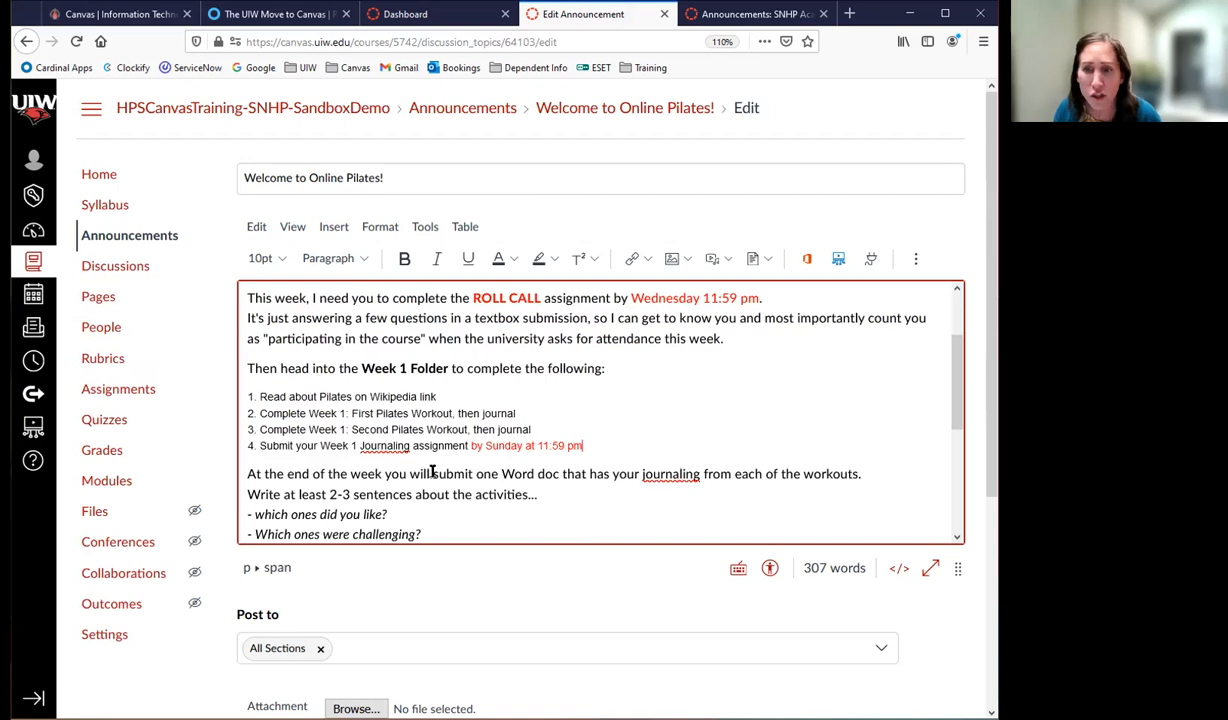
- Check the spelling suggestions for "journaling" in the announcement body and dismiss them without changing the word
{"action": "right_click", "coordinate": [668, 474]}
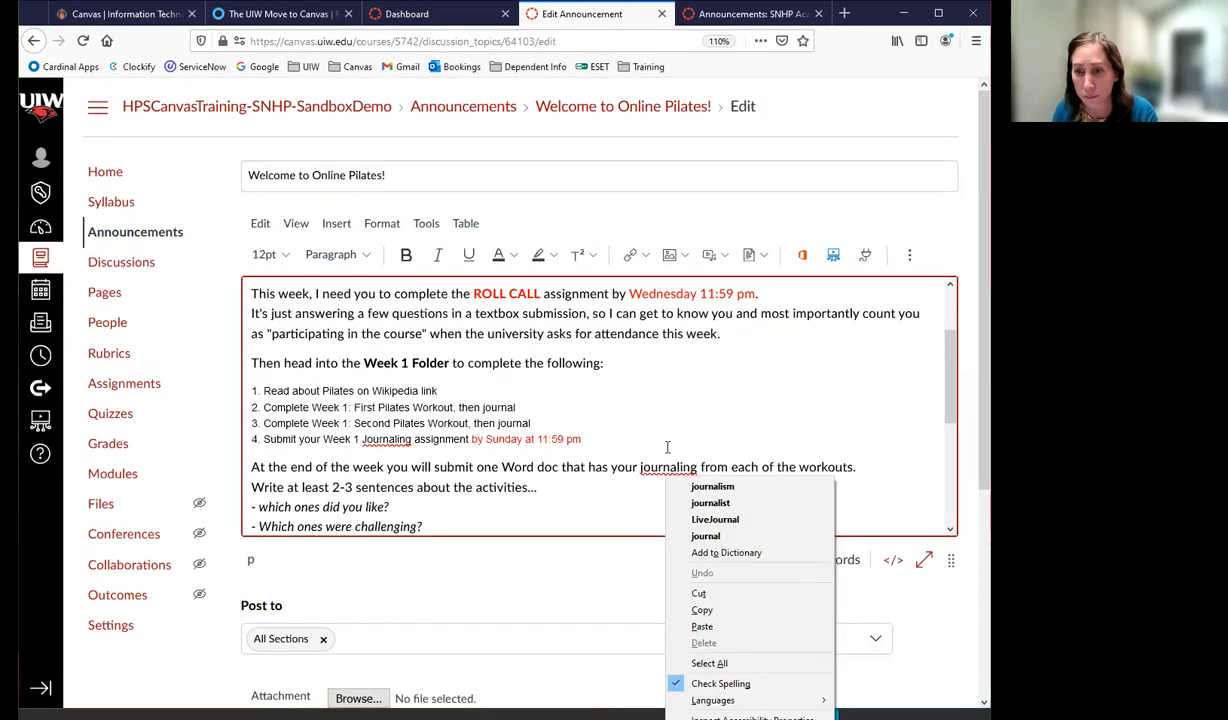
{"action": "left_click", "coordinate": [667, 447]}
{"action": "scroll", "coordinate": [675, 470], "scroll_direction": "down", "scroll_amount": 3}
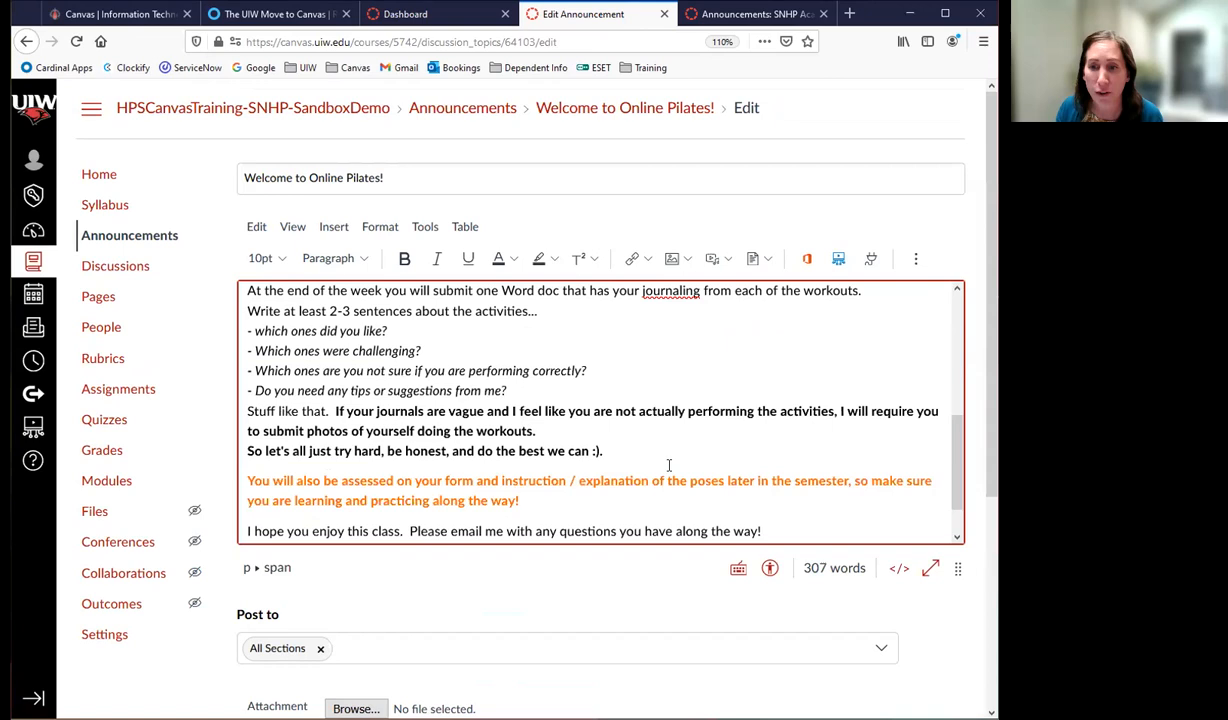
{"action": "right_click", "coordinate": [669, 290]}
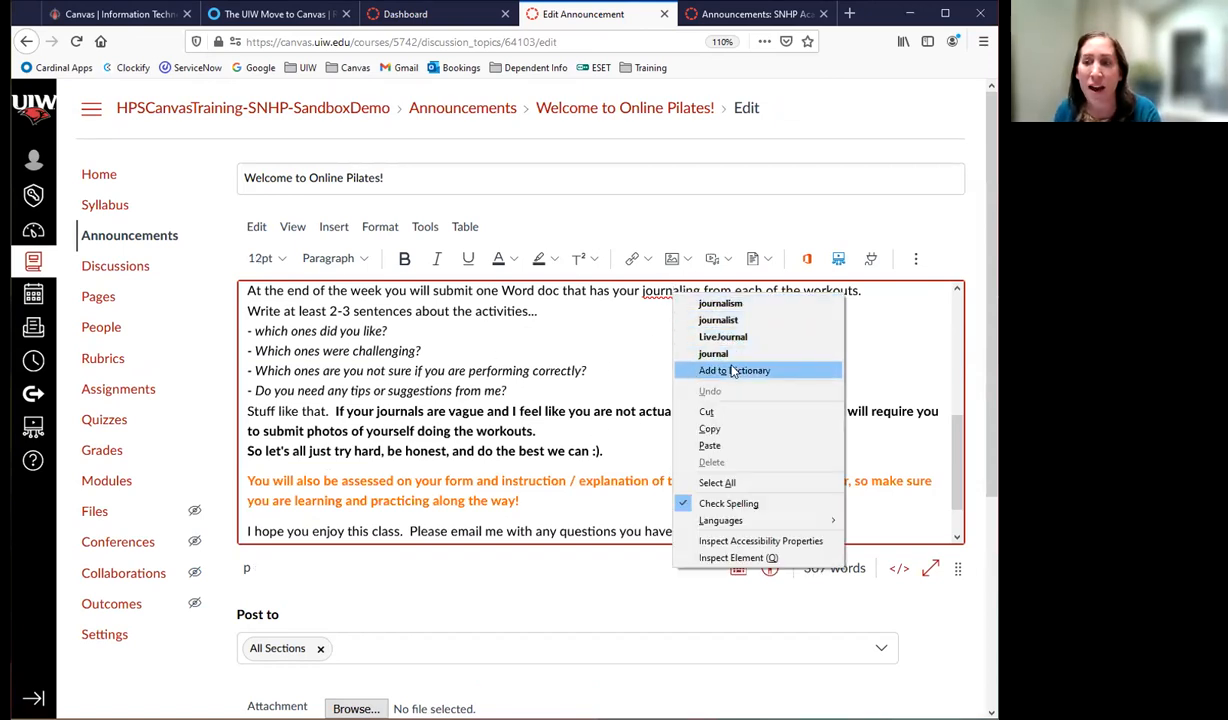
{"action": "left_click", "coordinate": [601, 347]}
{"action": "scroll", "coordinate": [480, 374], "scroll_direction": "down", "scroll_amount": 1}
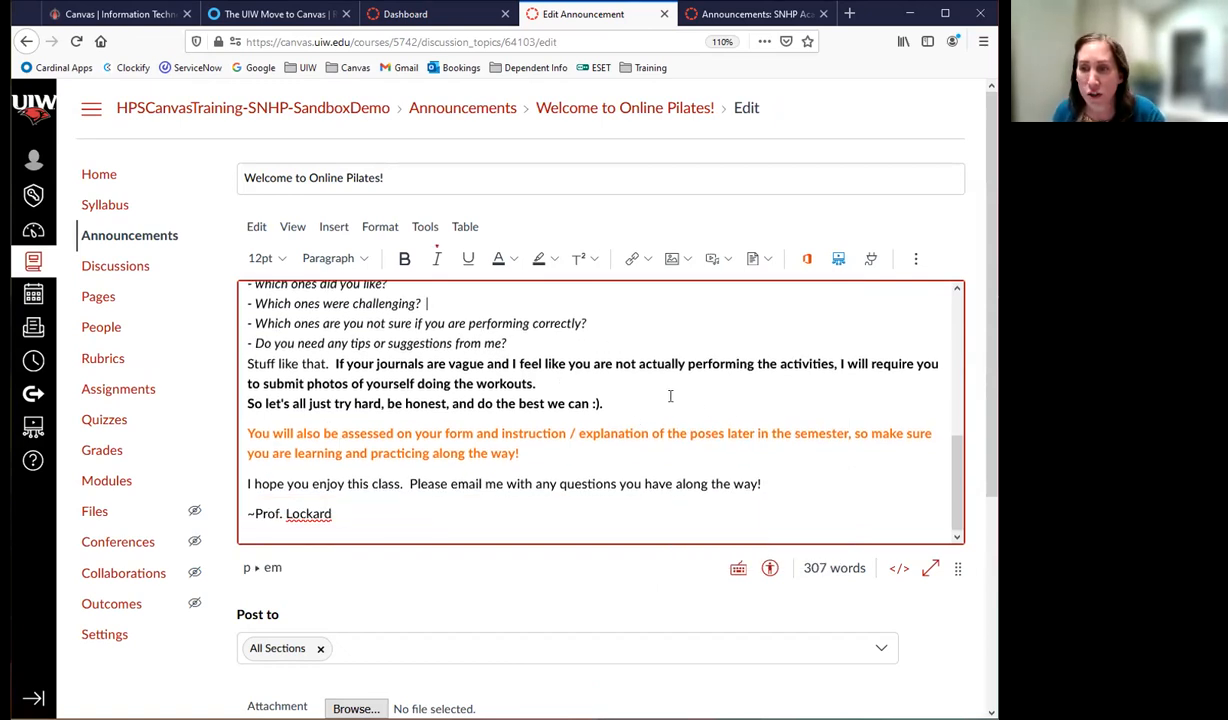
- Add the sentence "I'm excited to learn with all of you!" at the end of the announcement's opening paragraph
{"action": "scroll", "coordinate": [453, 352], "scroll_direction": "up", "scroll_amount": 4}
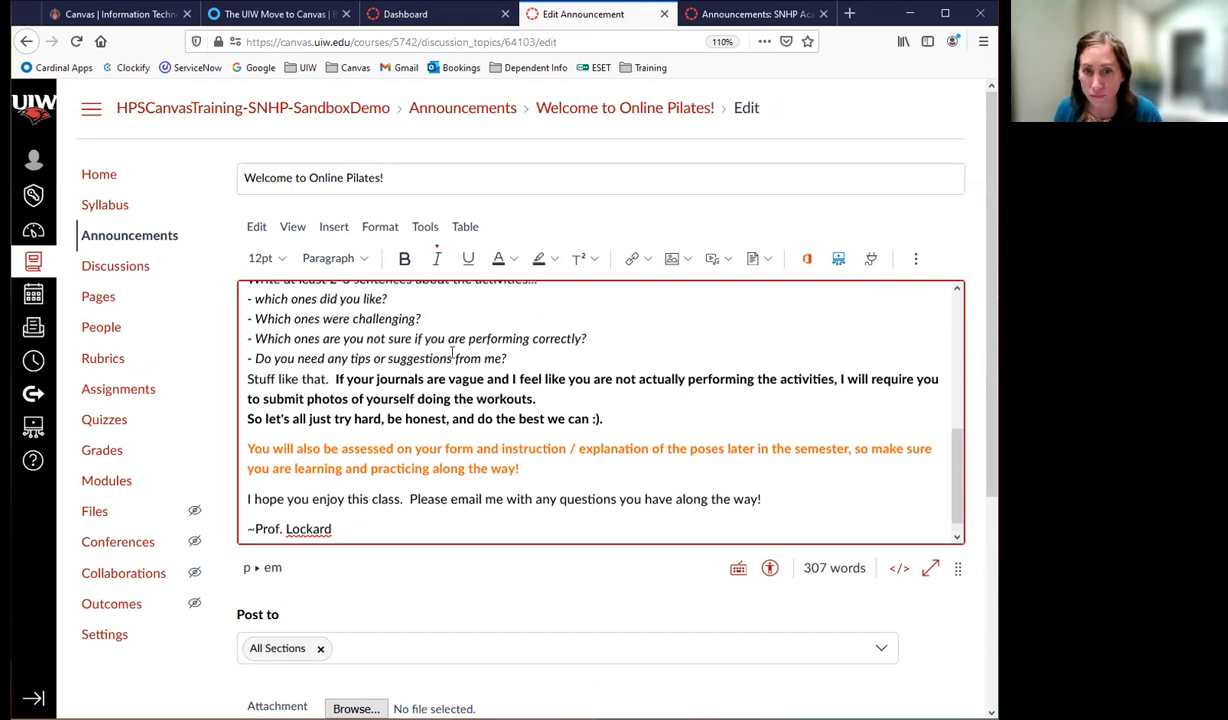
{"action": "scroll", "coordinate": [520, 342], "scroll_direction": "up", "scroll_amount": 3}
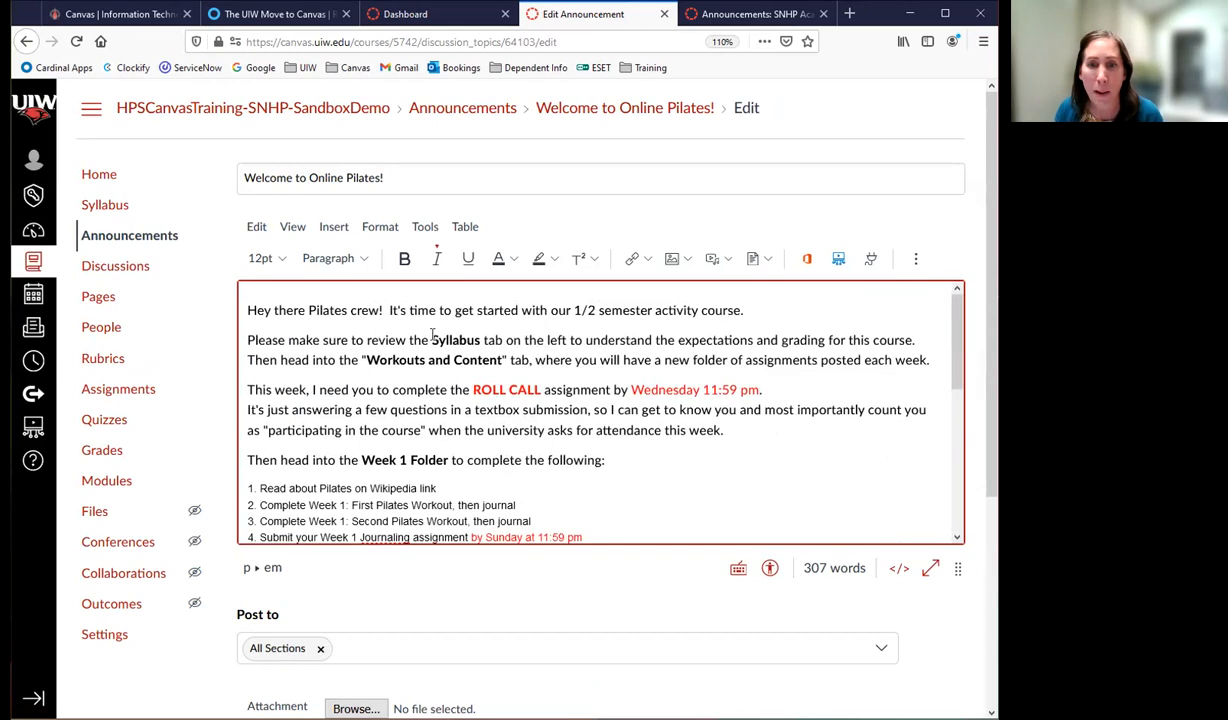
{"action": "left_click", "coordinate": [250, 311]}
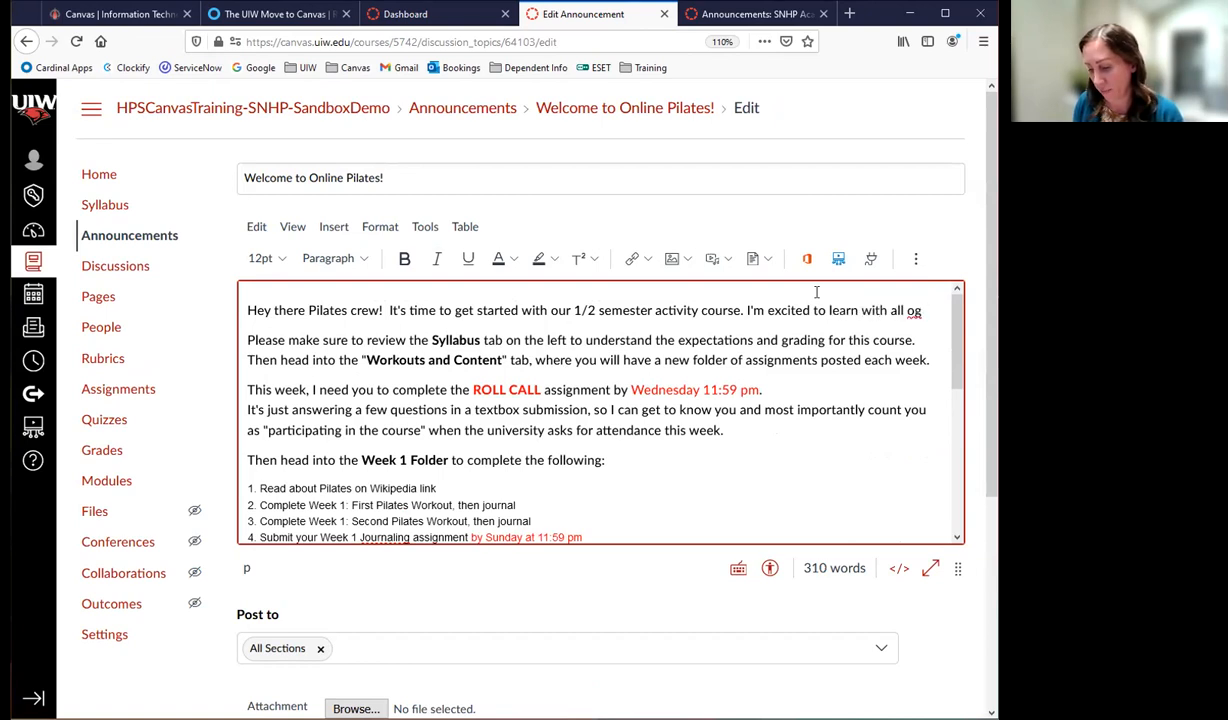
{"action": "type", "text": "yuo"}
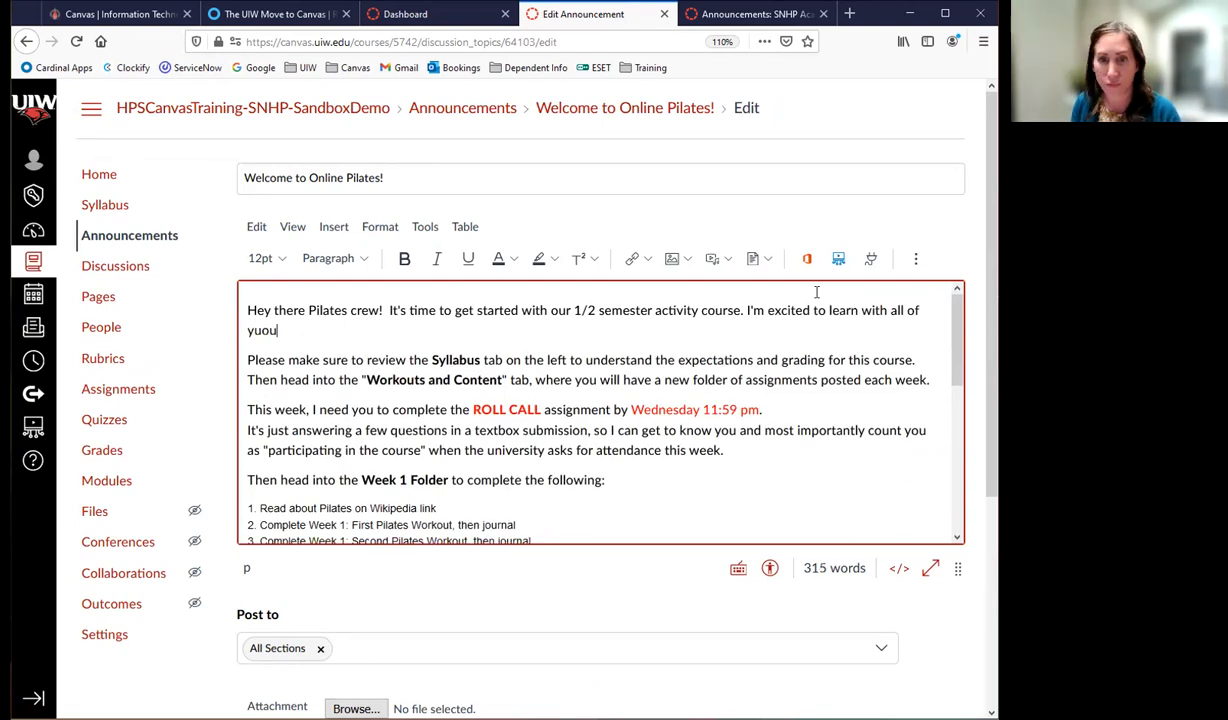
{"action": "key", "text": "BackSpace"}
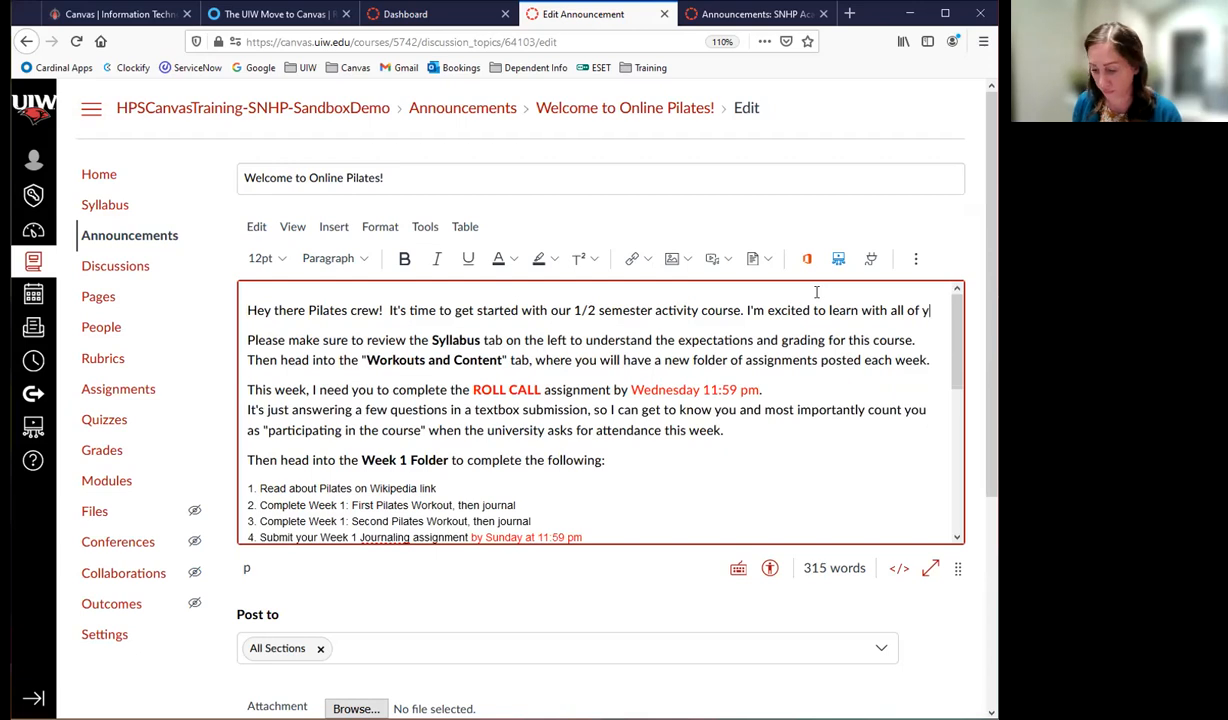
{"action": "type", "text": "ou!"}
- Browse the delayed posting date calendar forward to October 2021 and close it without picking a date
{"action": "scroll", "coordinate": [556, 480], "scroll_direction": "down", "scroll_amount": 5}
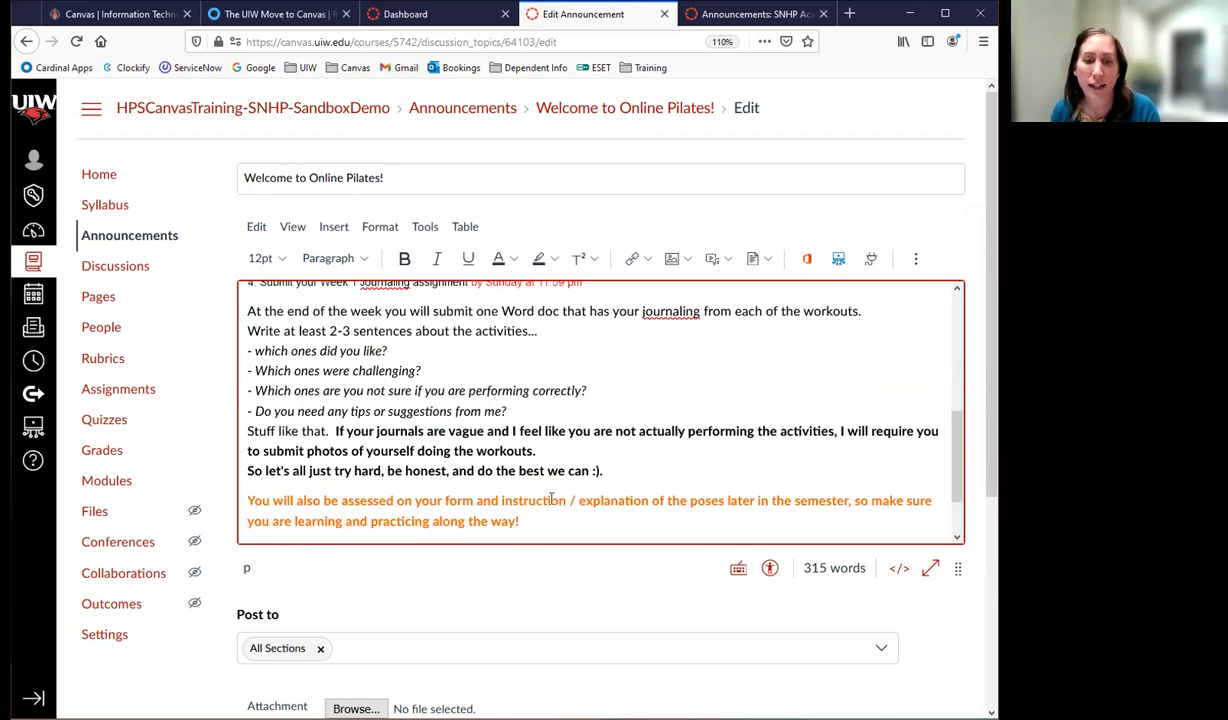
{"action": "scroll", "coordinate": [480, 600], "scroll_direction": "down", "scroll_amount": 3}
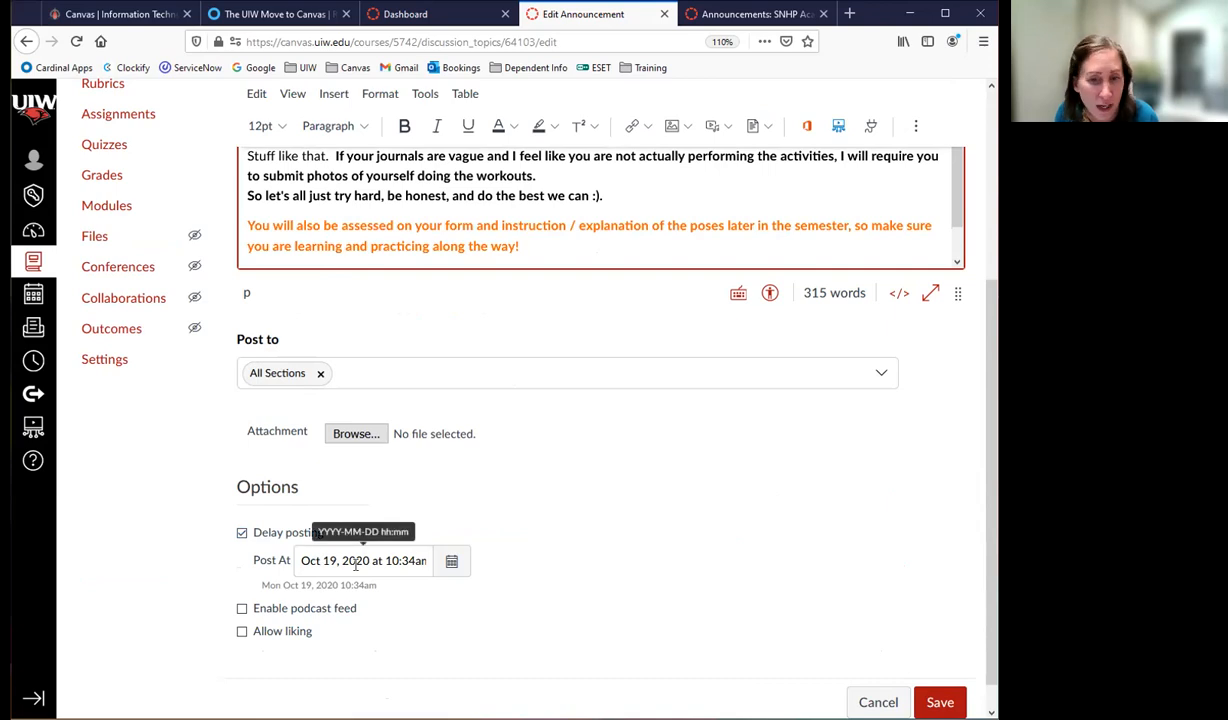
{"action": "left_click", "coordinate": [451, 562]}
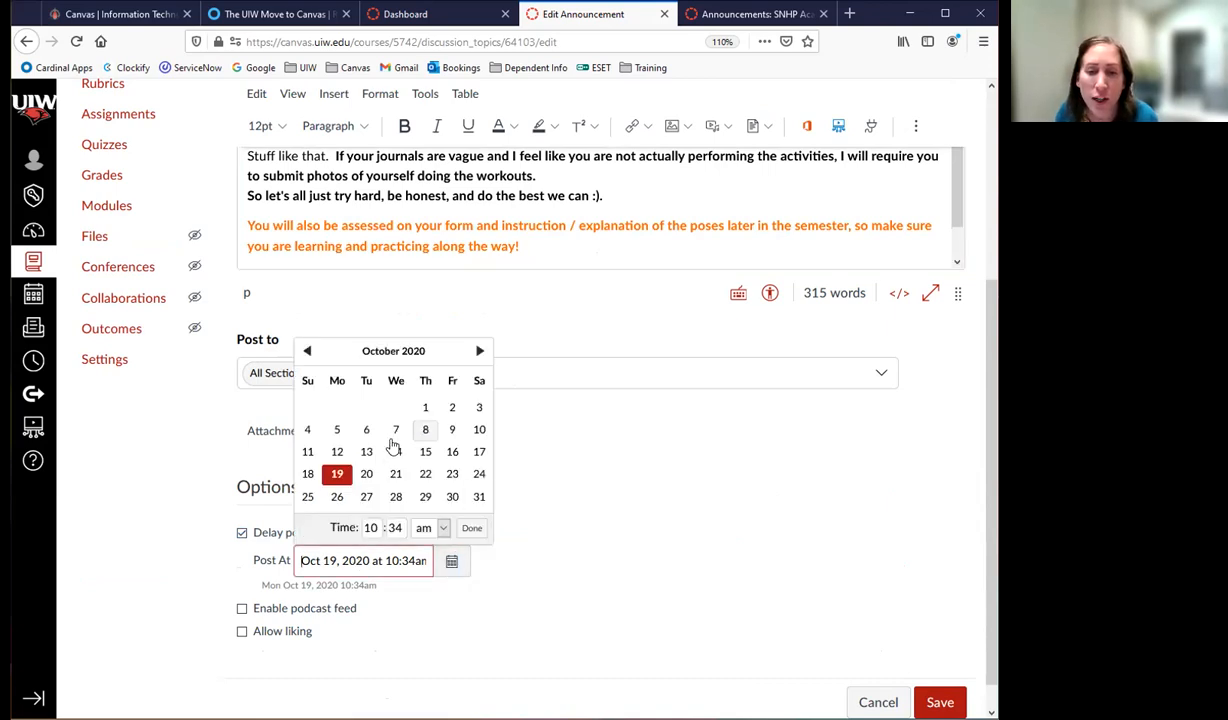
{"action": "left_click", "coordinate": [480, 351]}
{"action": "left_click", "coordinate": [480, 351]}
{"action": "left_click", "coordinate": [480, 351]}
{"action": "left_click", "coordinate": [480, 351]}
{"action": "left_click", "coordinate": [480, 351]}
{"action": "left_click", "coordinate": [480, 351]}
{"action": "left_click", "coordinate": [480, 351]}
{"action": "left_click", "coordinate": [480, 351]}
{"action": "left_click", "coordinate": [480, 351]}
{"action": "left_click", "coordinate": [480, 351]}
{"action": "left_click", "coordinate": [480, 351]}
{"action": "left_click", "coordinate": [480, 351]}
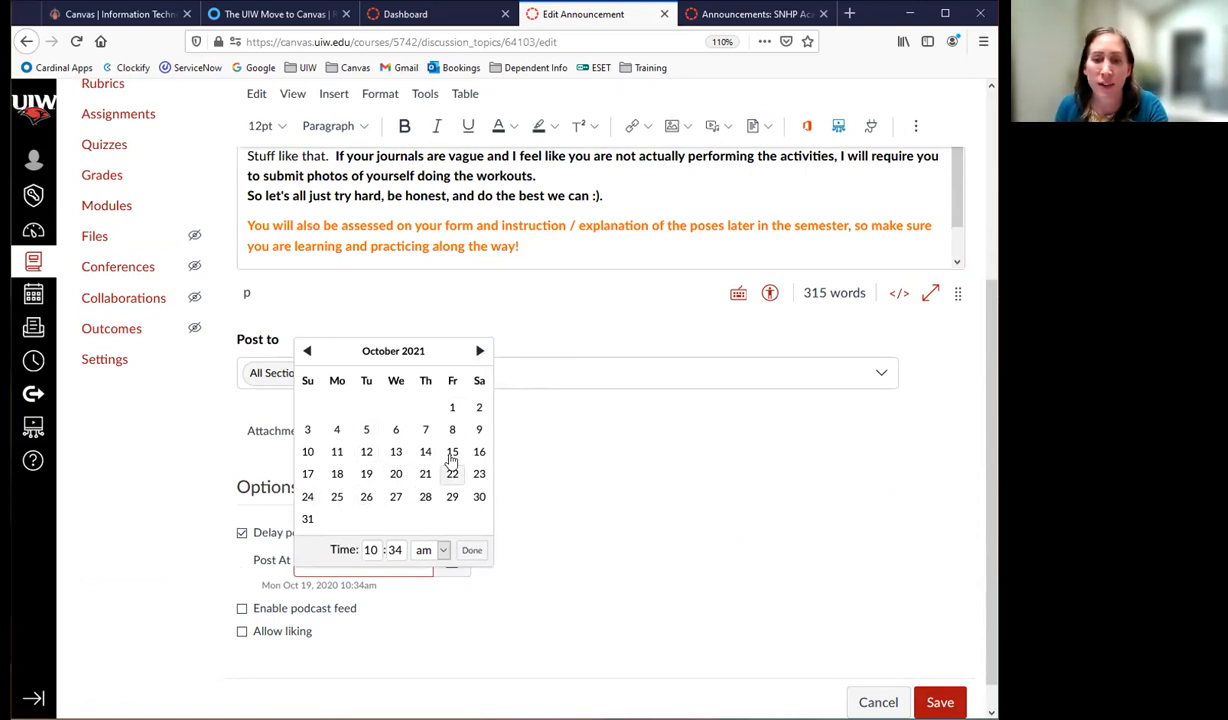
{"action": "left_click", "coordinate": [634, 513]}
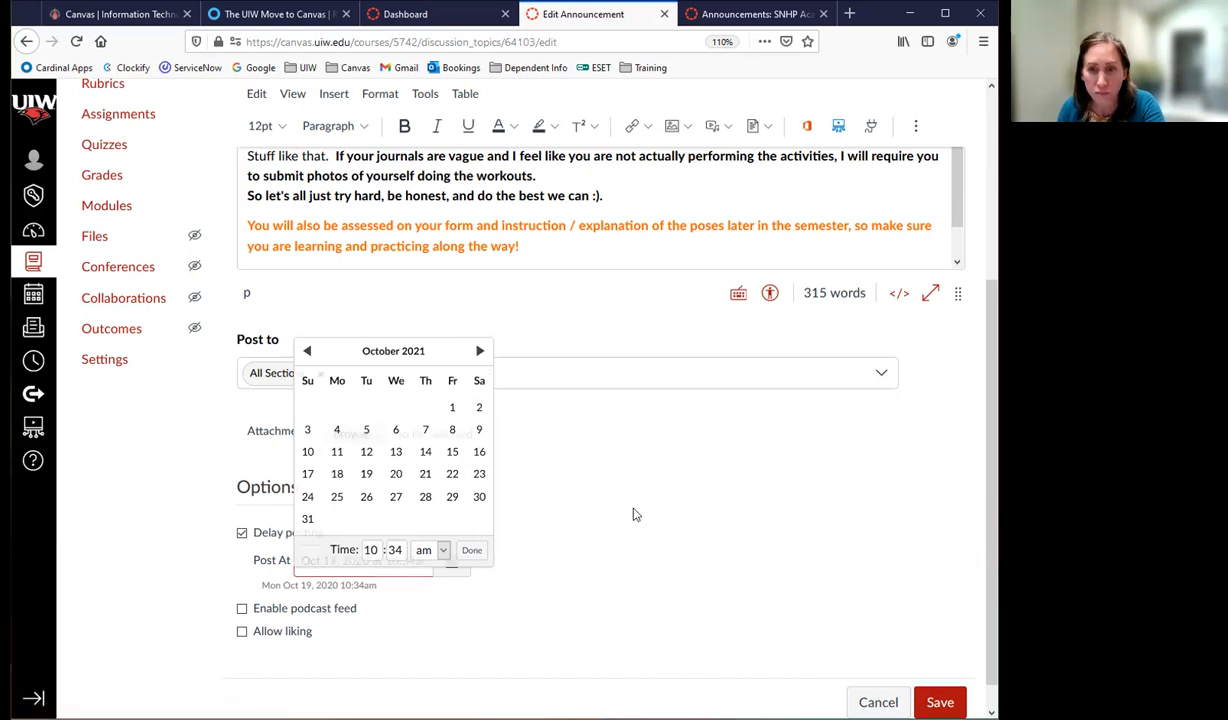
- Delete the sentence "I'm excited to learn with all of you!" from the opening paragraph and save the announcement
{"action": "scroll", "coordinate": [703, 446], "scroll_direction": "up", "scroll_amount": 3}
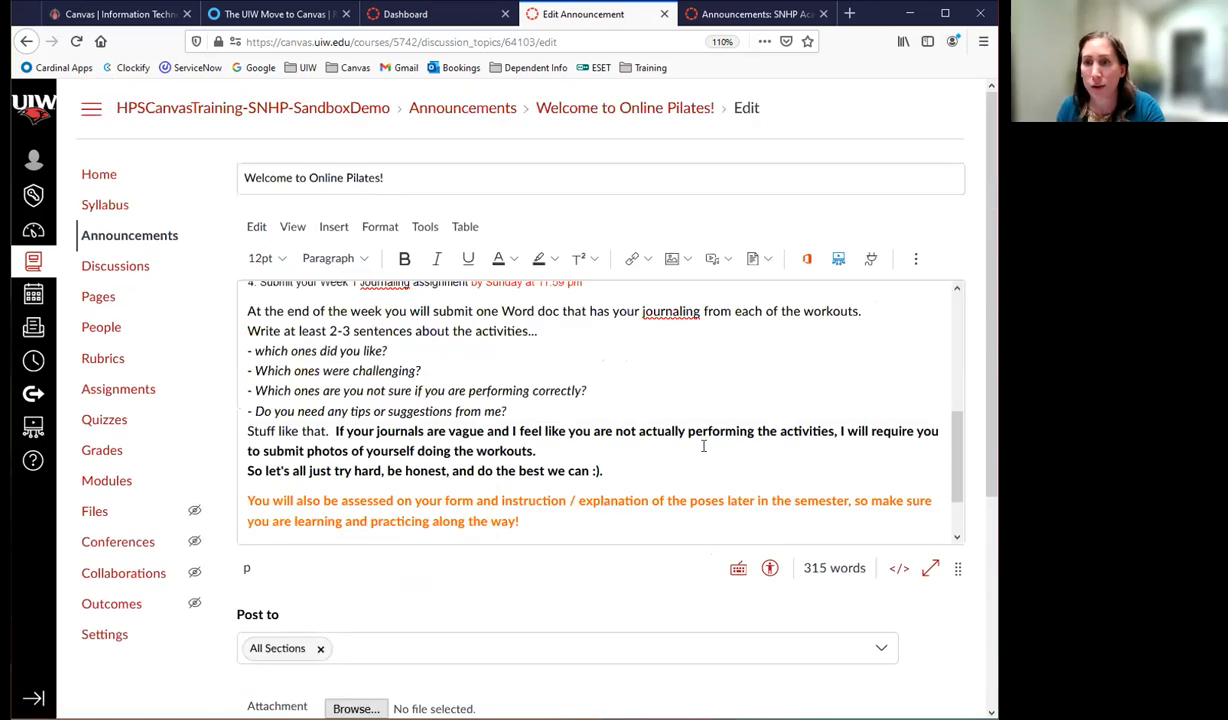
{"action": "scroll", "coordinate": [873, 313], "scroll_direction": "up", "scroll_amount": 5}
{"action": "left_click_drag", "start_coordinate": [596, 325], "coordinate": [757, 311]}
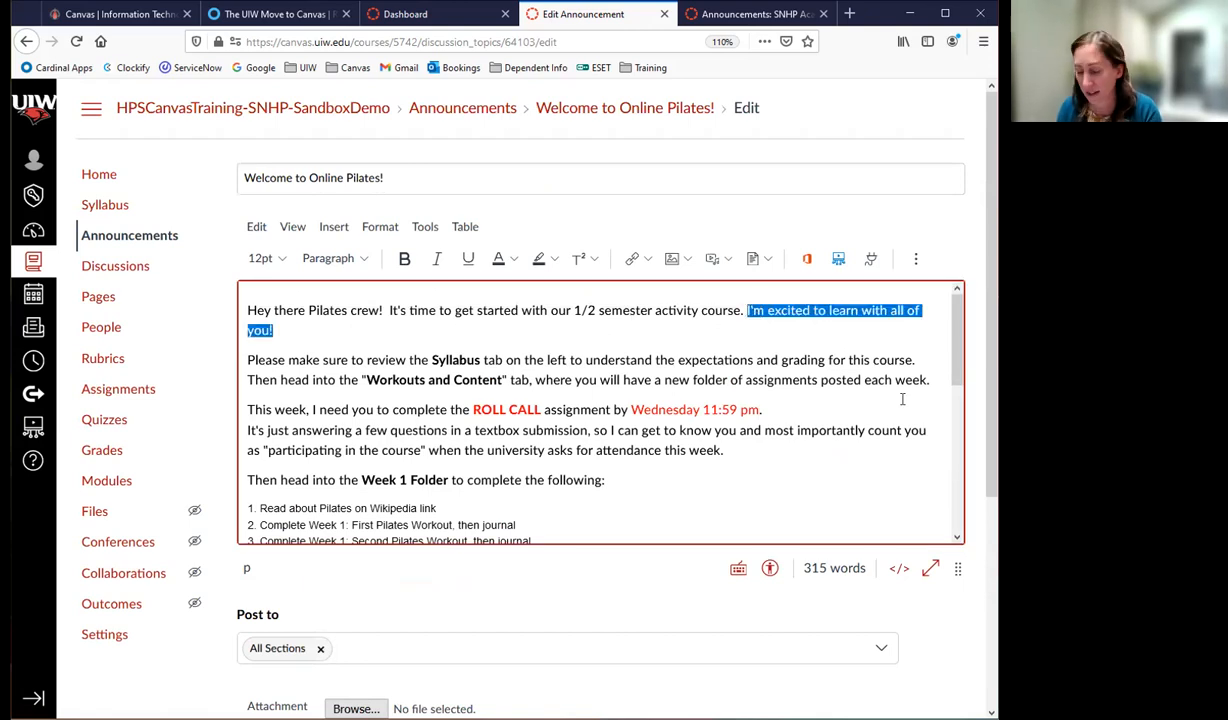
{"action": "key", "text": "BackSpace"}
{"action": "scroll", "coordinate": [904, 600], "scroll_direction": "down", "scroll_amount": 5}
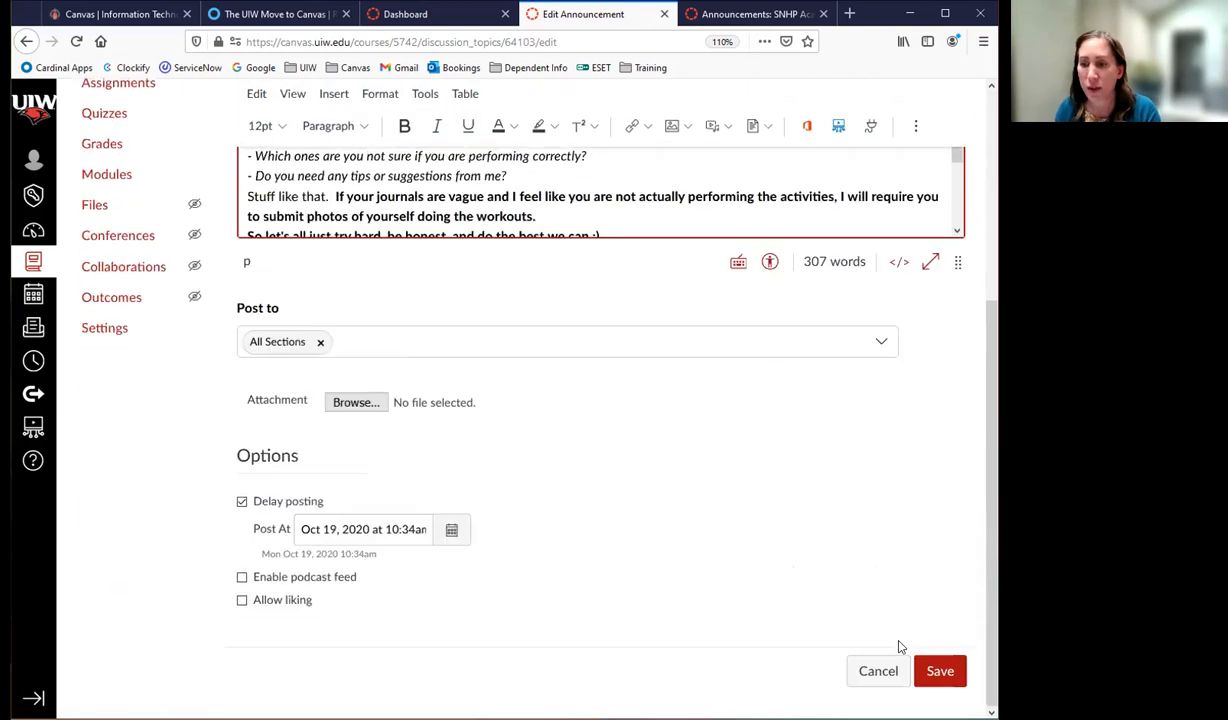
{"action": "left_click", "coordinate": [940, 675]}
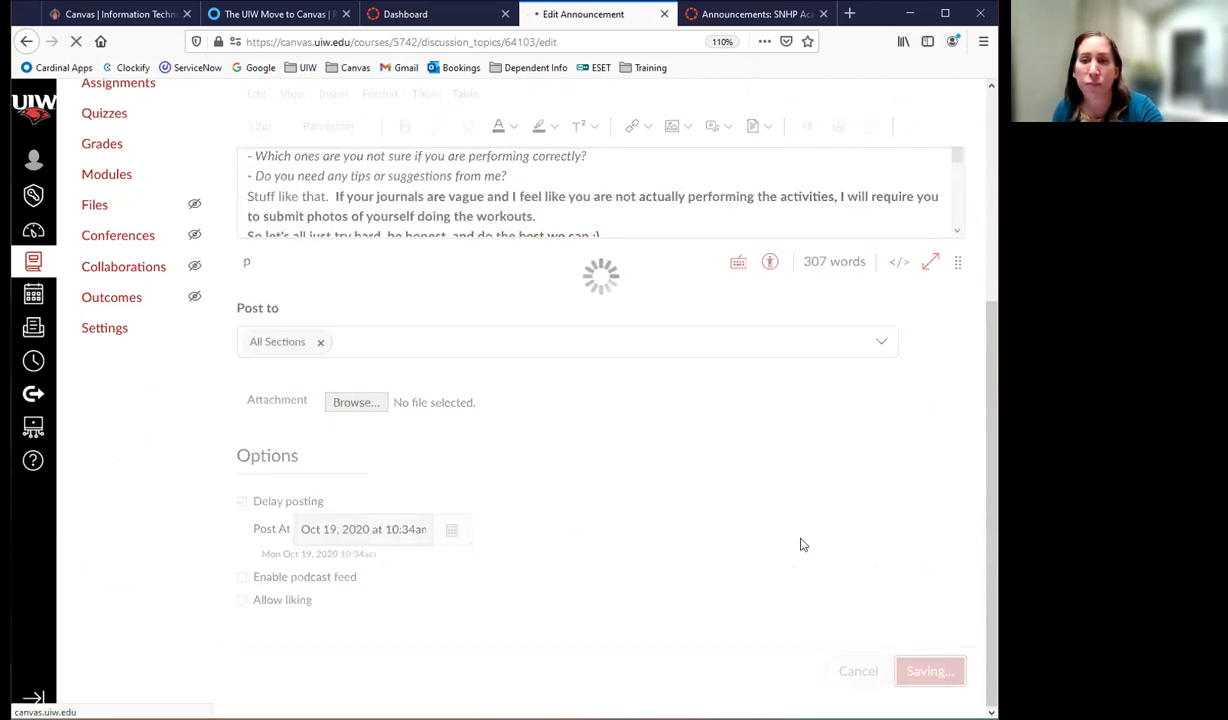
- Review the saved announcement, return to the sandbox course's announcements list and look through its entries
{"action": "scroll", "coordinate": [565, 437], "scroll_direction": "down", "scroll_amount": 4}
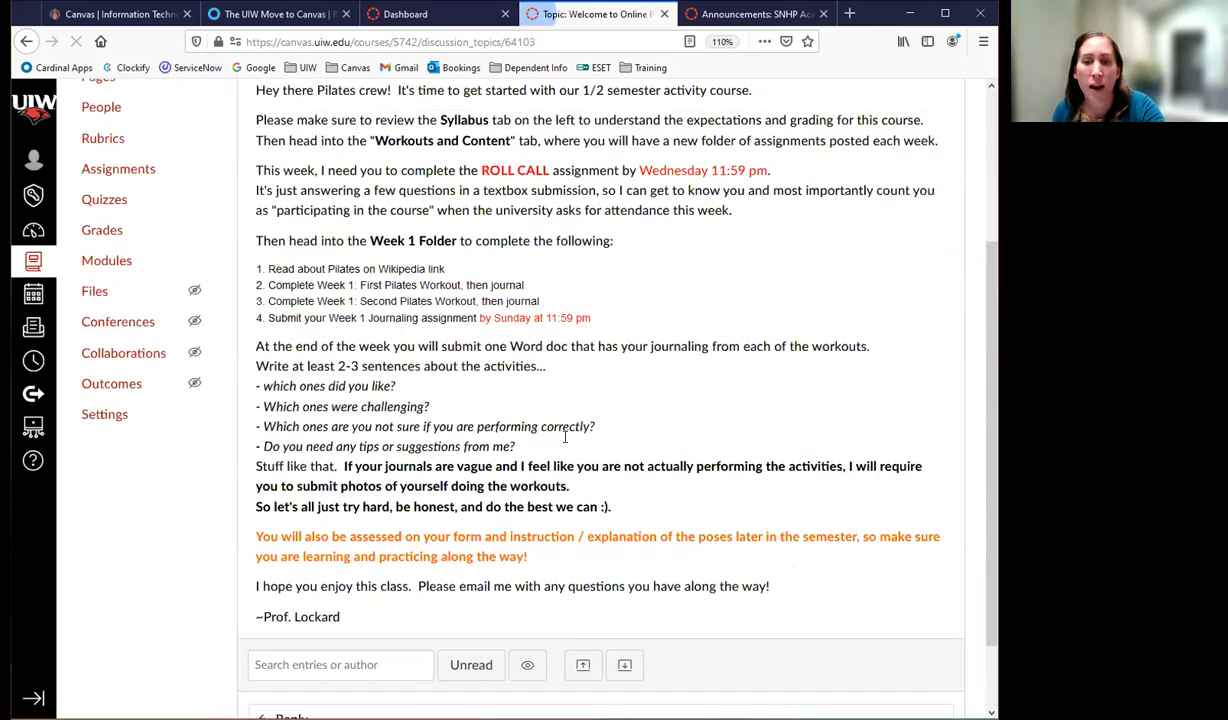
{"action": "scroll", "coordinate": [393, 387], "scroll_direction": "up", "scroll_amount": 4}
{"action": "left_click", "coordinate": [112, 243]}
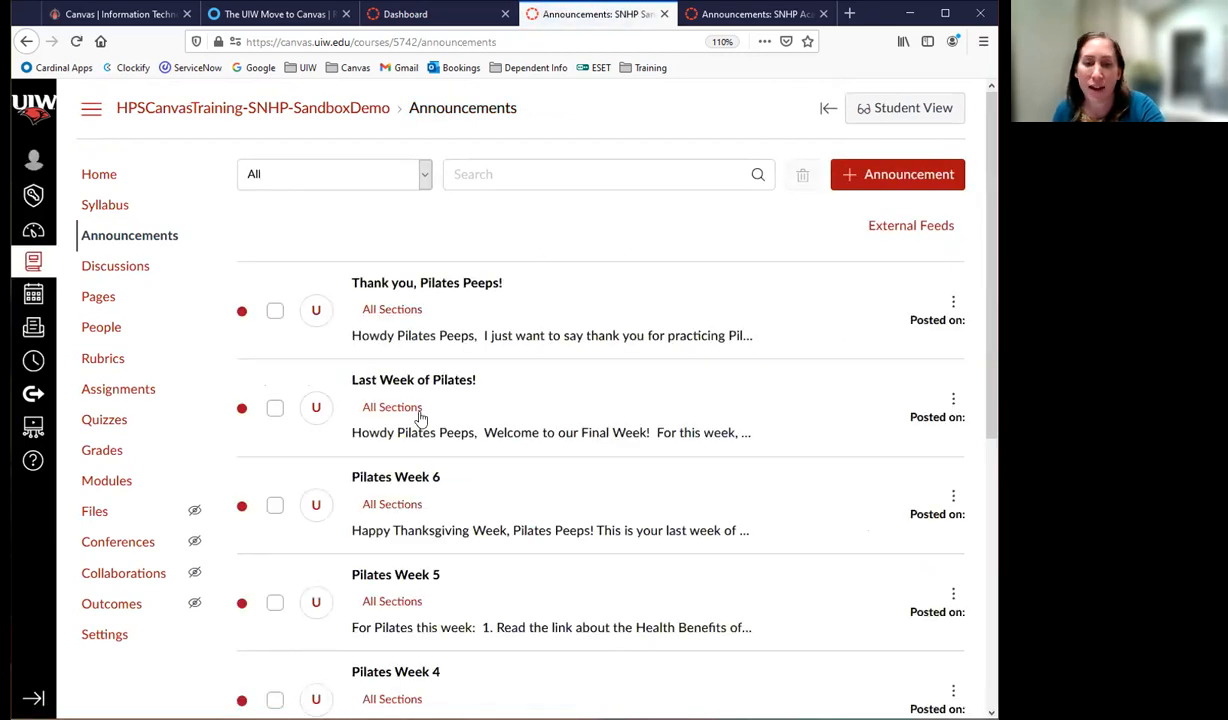
{"action": "scroll", "coordinate": [655, 455], "scroll_direction": "down", "scroll_amount": 3}
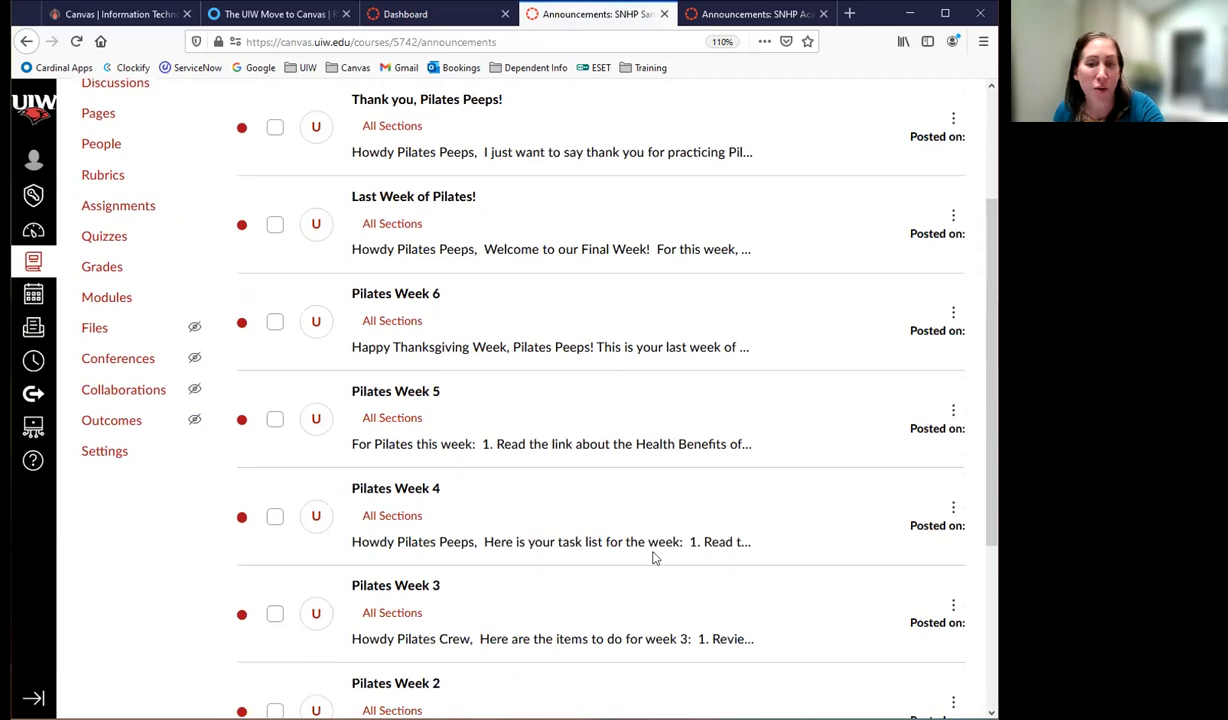
{"action": "scroll", "coordinate": [652, 556], "scroll_direction": "up", "scroll_amount": 2}
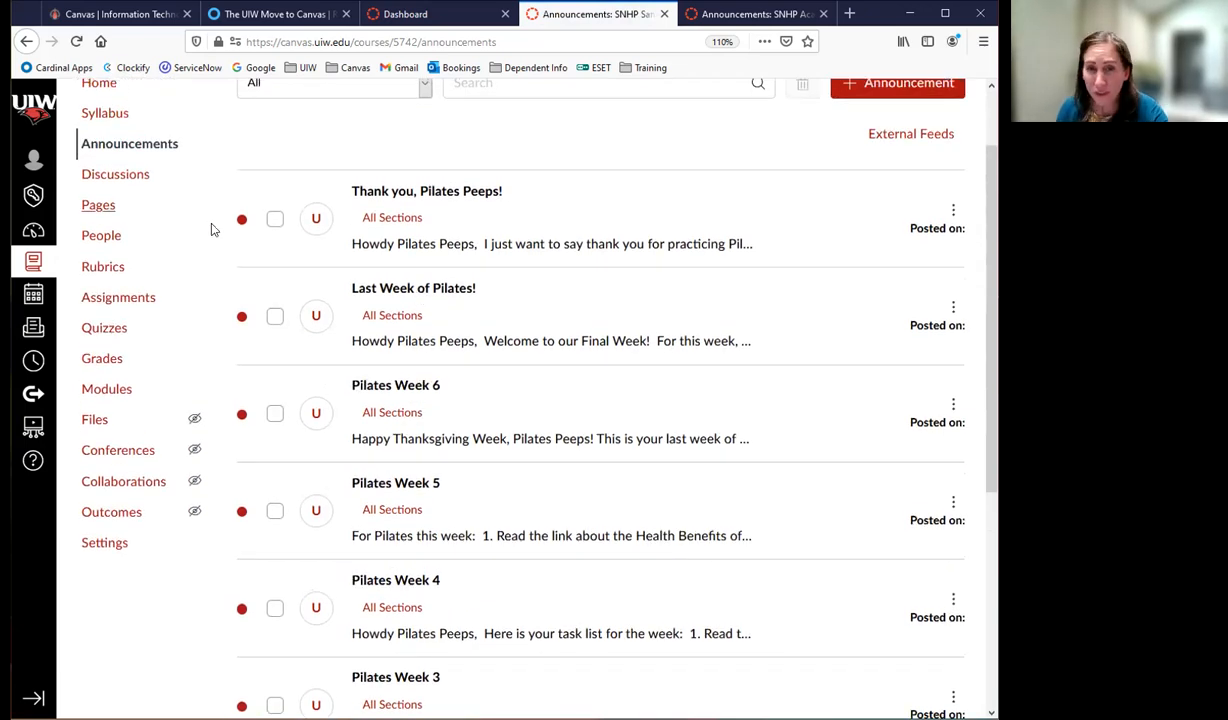
- Select the "Thank you, Pilates Peeps!" announcement, start deleting it, then cancel the deletion and deselect it
{"action": "left_click", "coordinate": [274, 218]}
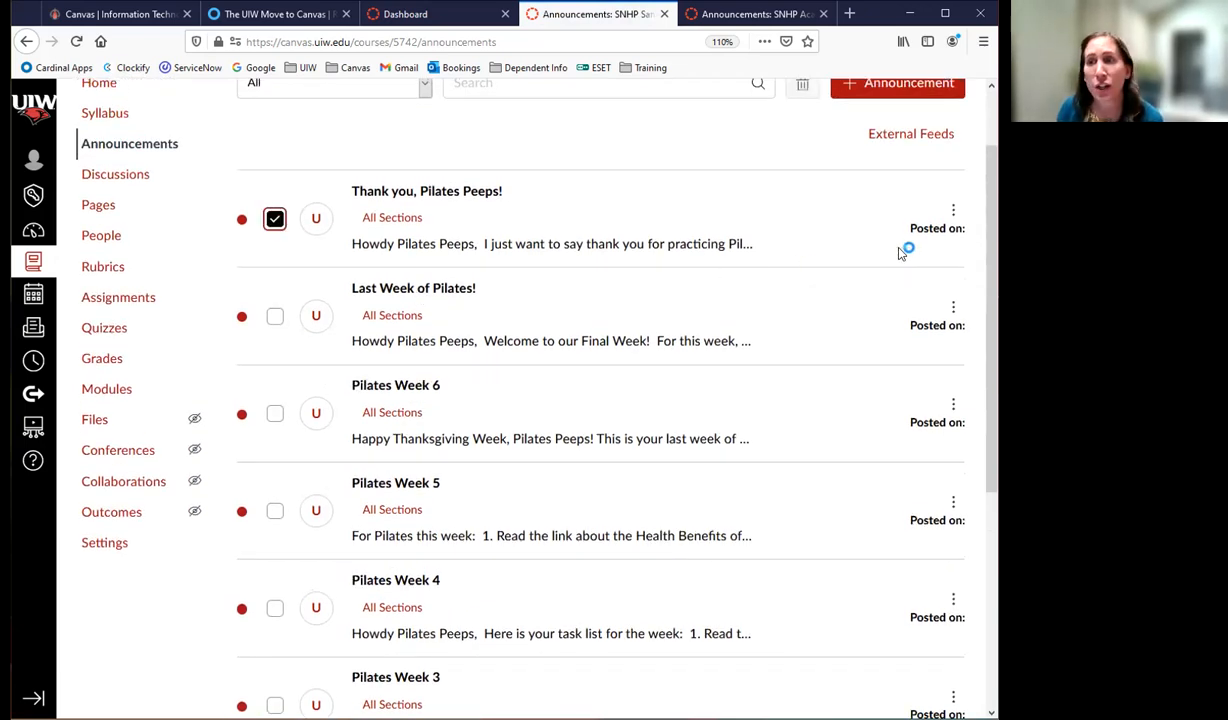
{"action": "scroll", "coordinate": [600, 262], "scroll_direction": "up", "scroll_amount": 2}
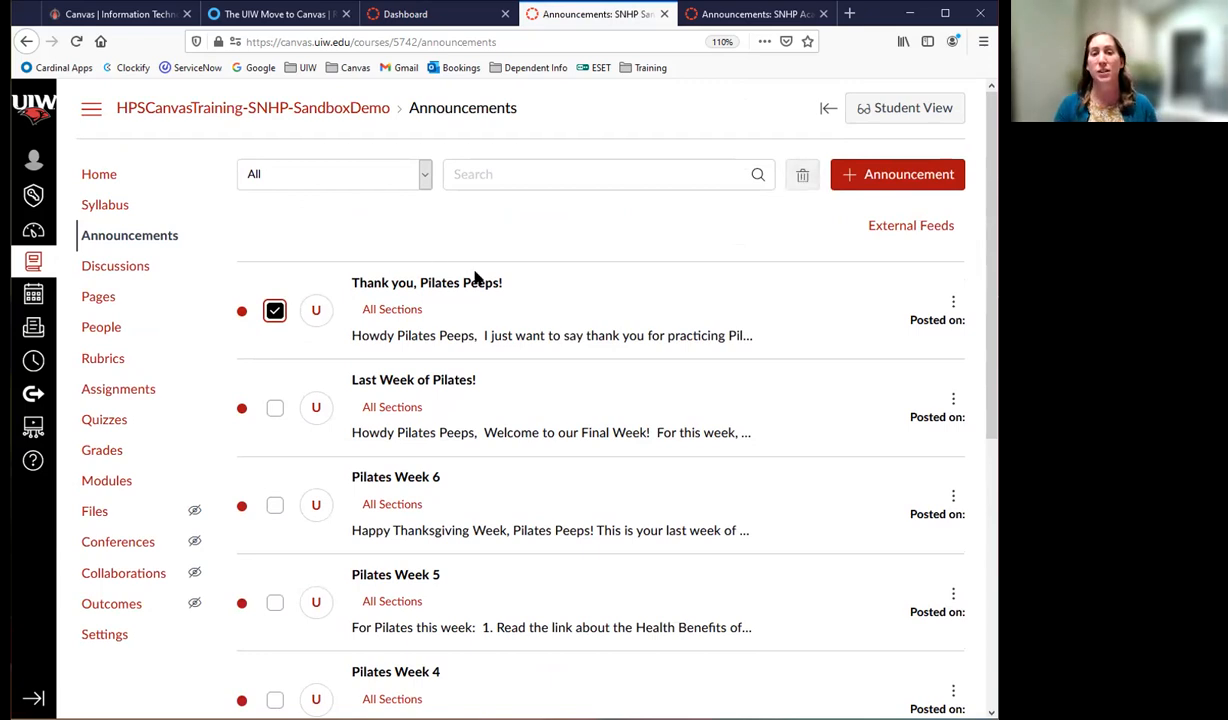
{"action": "left_click", "coordinate": [804, 177]}
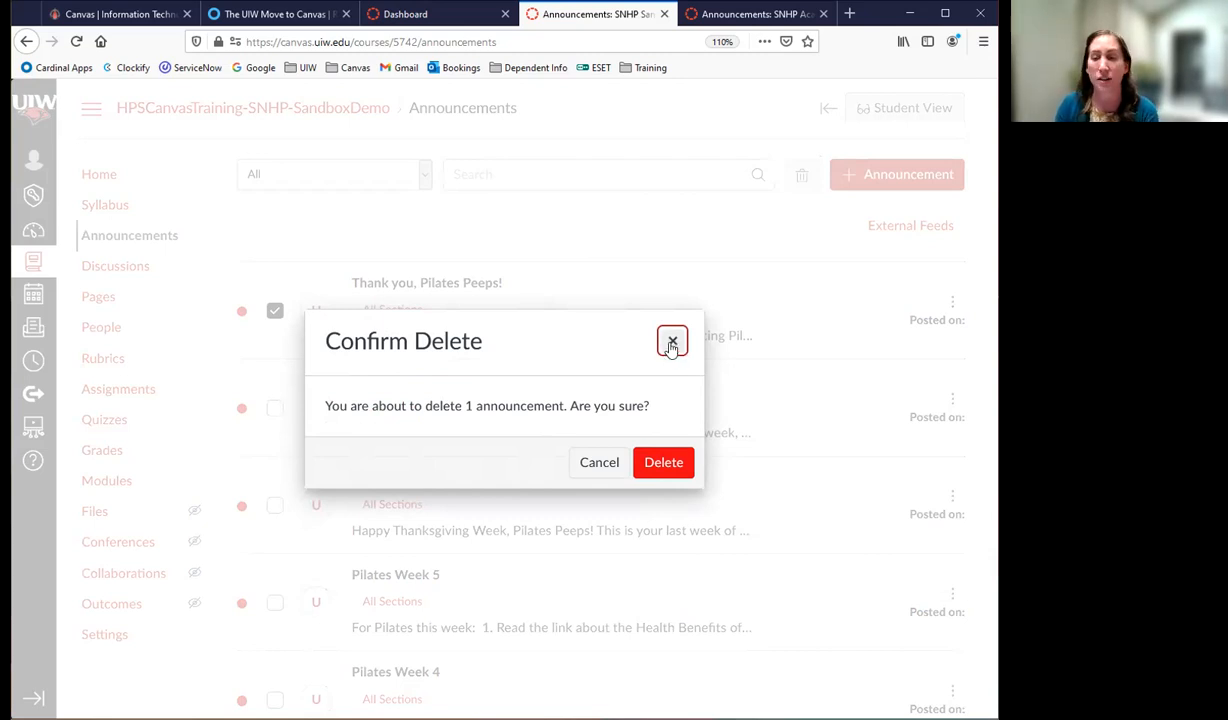
{"action": "left_click", "coordinate": [584, 470]}
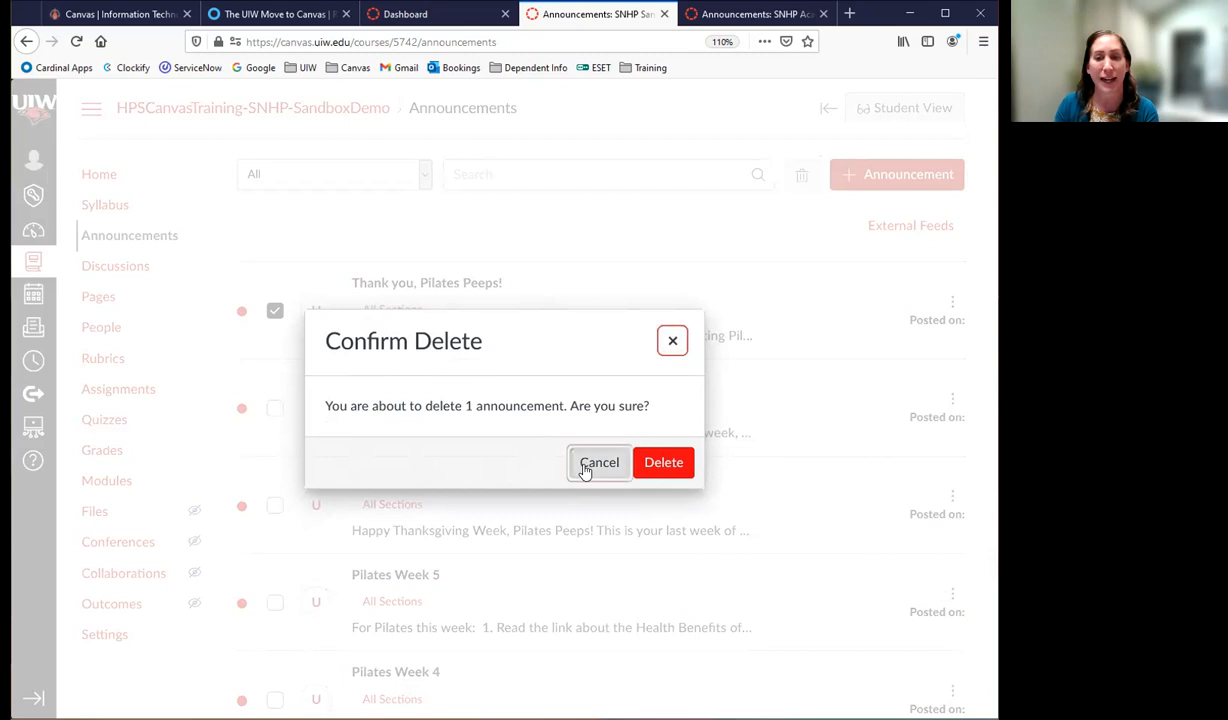
{"action": "left_click", "coordinate": [275, 311]}
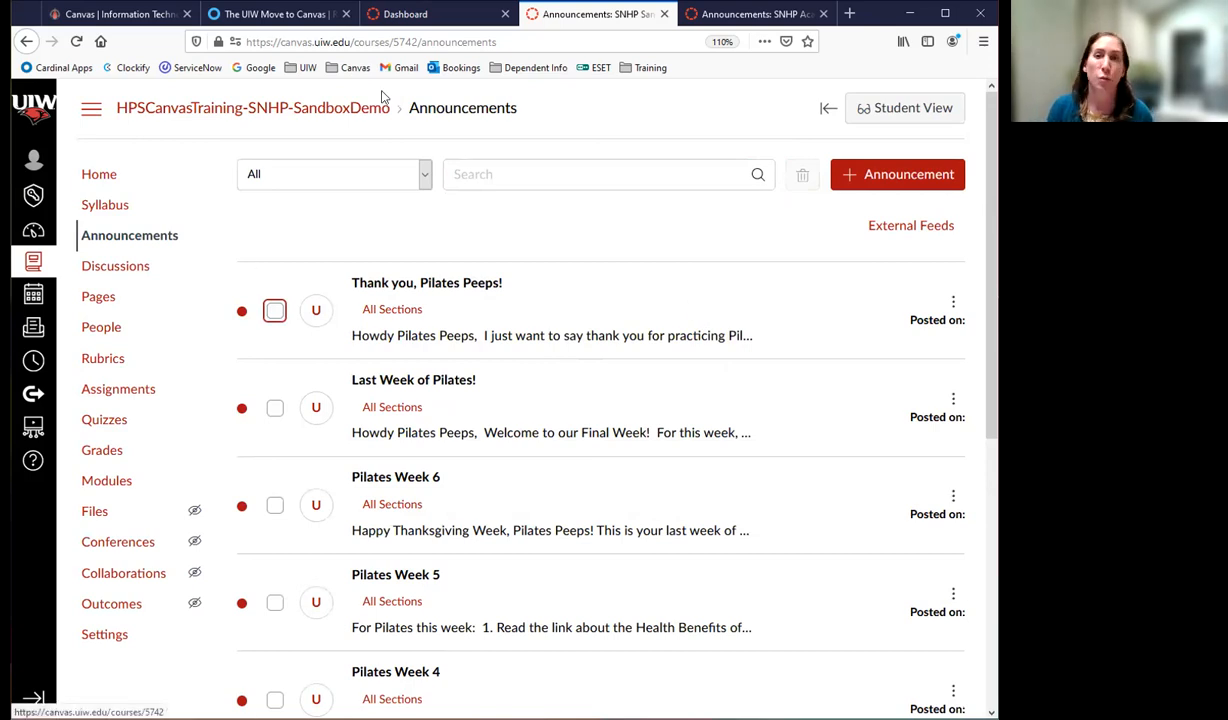
- Open the "Final Project: Pilates Video" discussion from the sandbox course's discussions and start editing it
{"action": "left_click", "coordinate": [126, 268]}
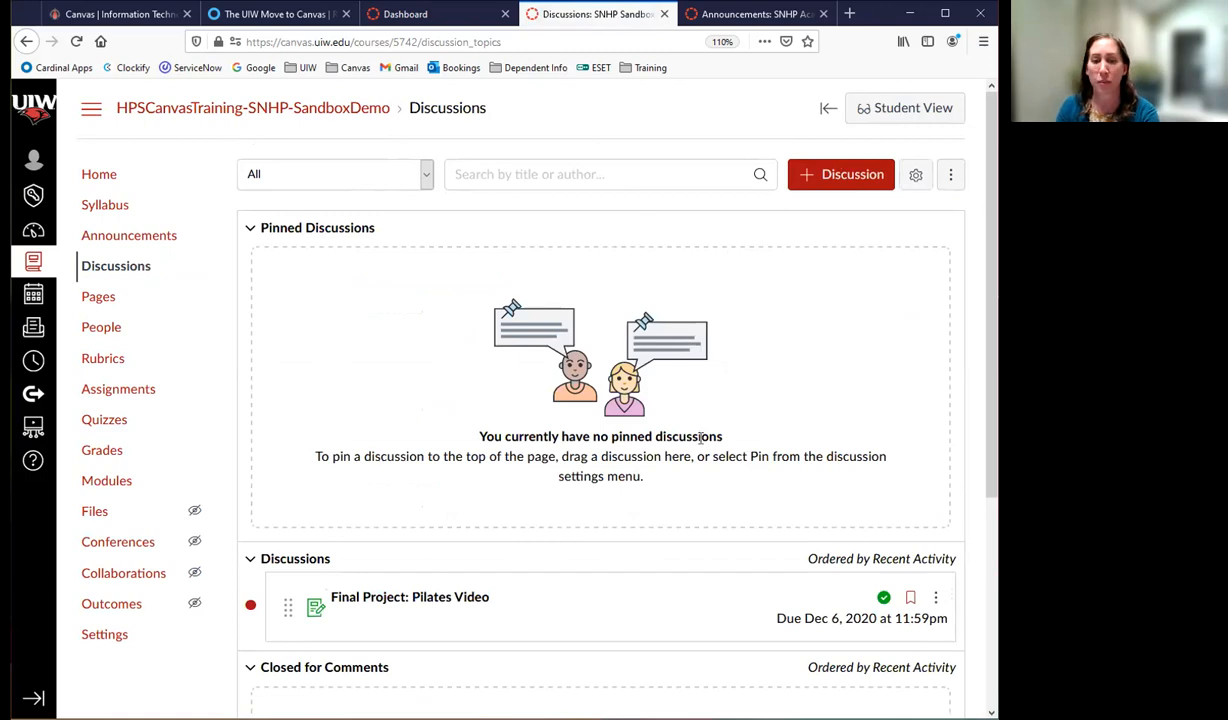
{"action": "scroll", "coordinate": [473, 507], "scroll_direction": "down", "scroll_amount": 2}
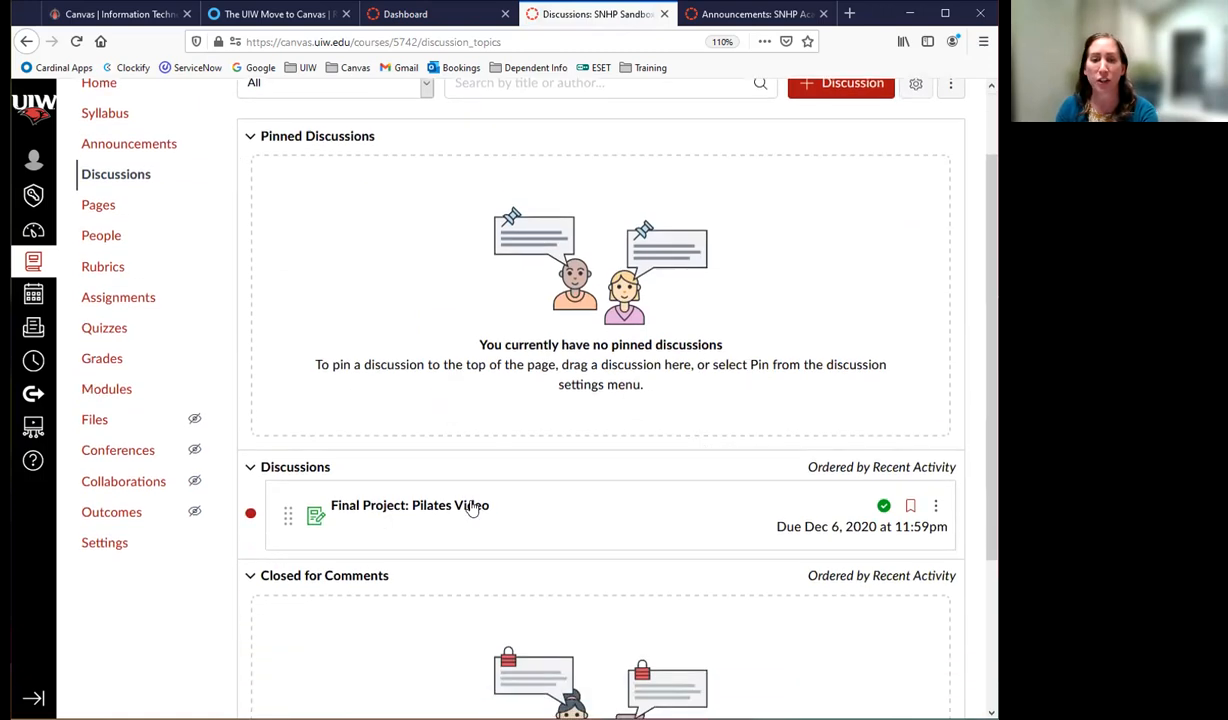
{"action": "left_click", "coordinate": [375, 510]}
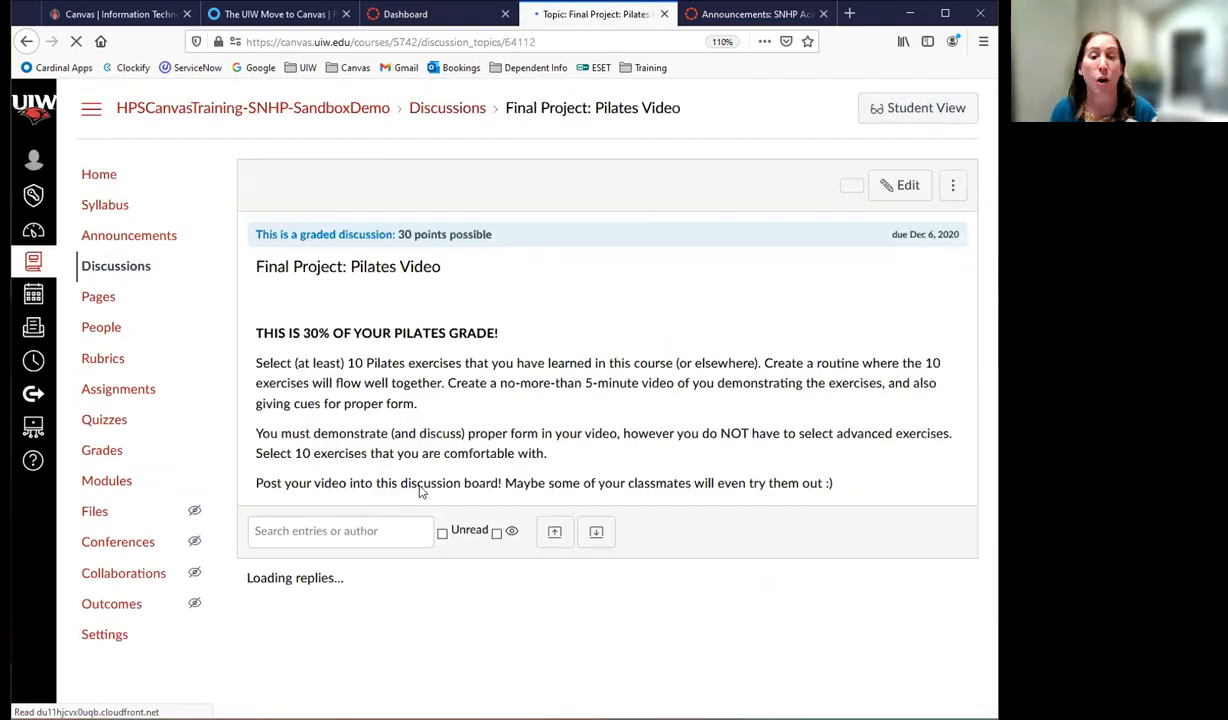
{"action": "left_click", "coordinate": [902, 187]}
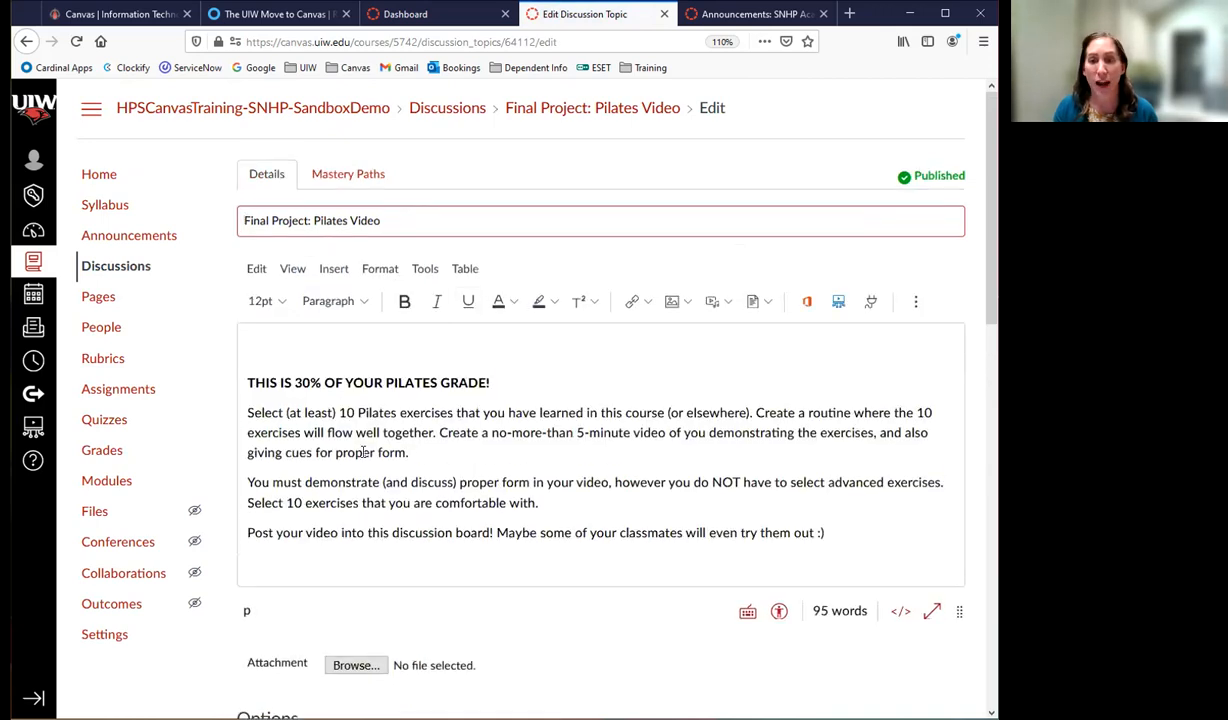
- Examine the discussion's text and posting options, glance at the academic shell course's announcements and return to the discussion editor
{"action": "scroll", "coordinate": [628, 414], "scroll_direction": "down", "scroll_amount": 2}
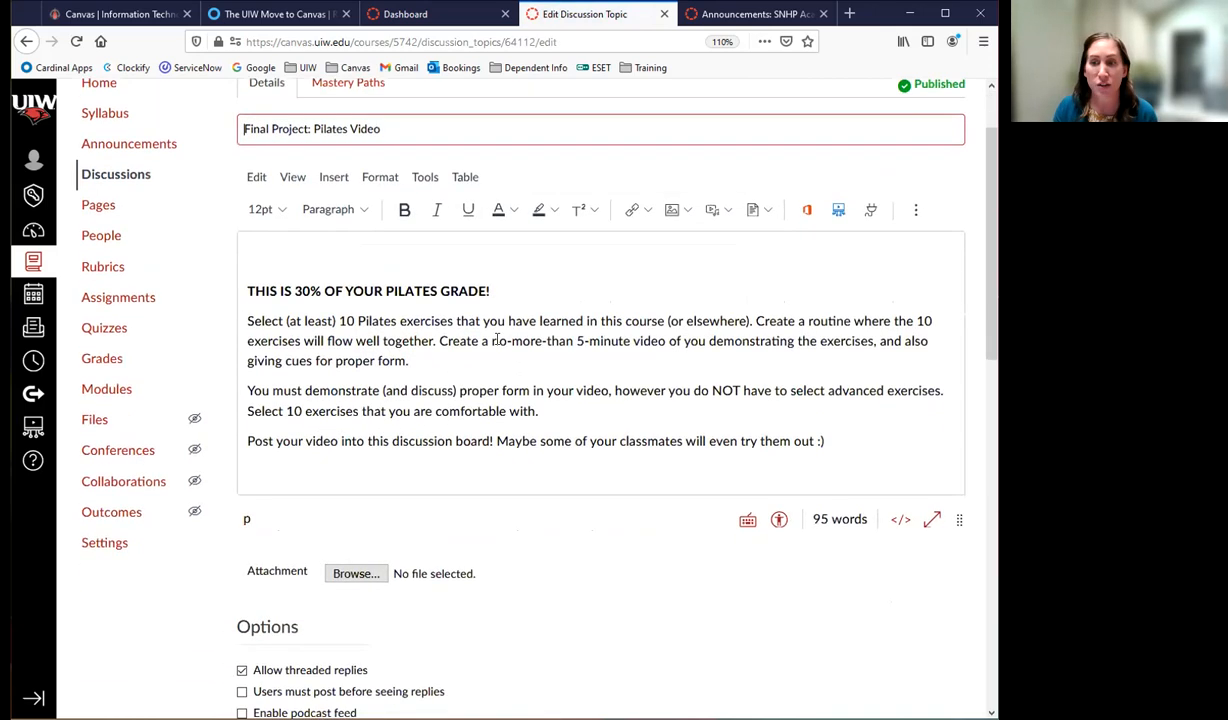
{"action": "left_click", "coordinate": [425, 273]}
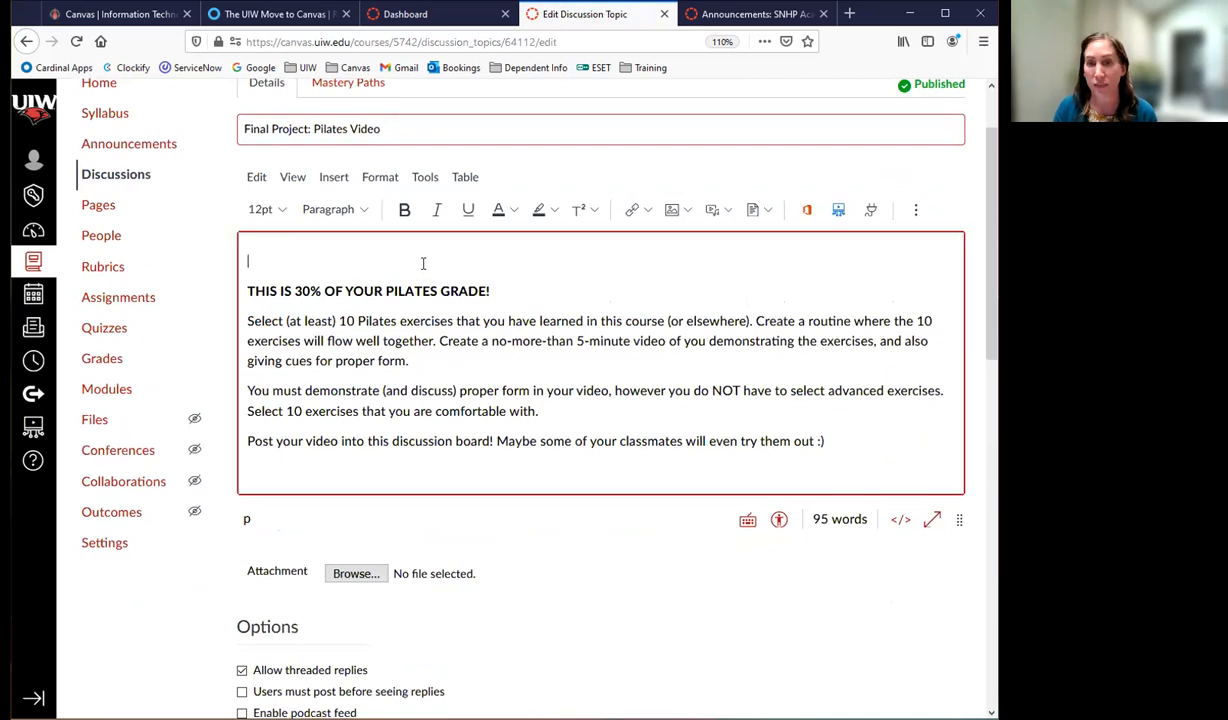
{"action": "scroll", "coordinate": [296, 395], "scroll_direction": "down", "scroll_amount": 6}
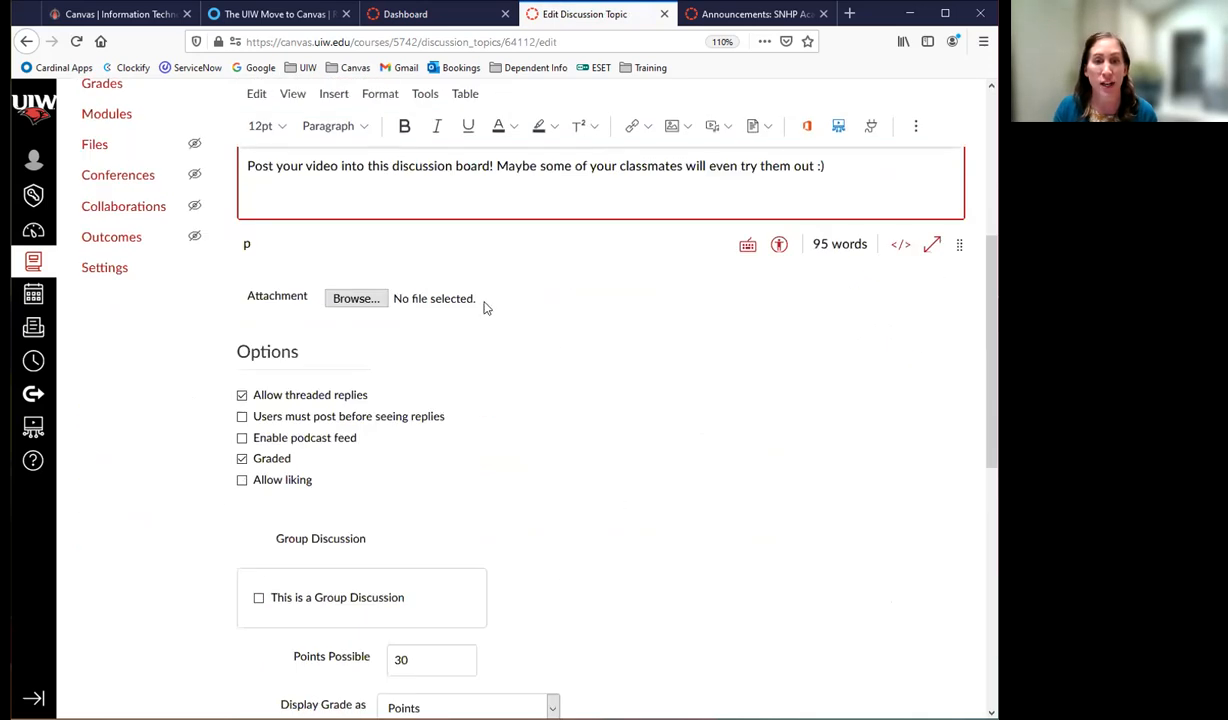
{"action": "scroll", "coordinate": [500, 474], "scroll_direction": "down", "scroll_amount": 2}
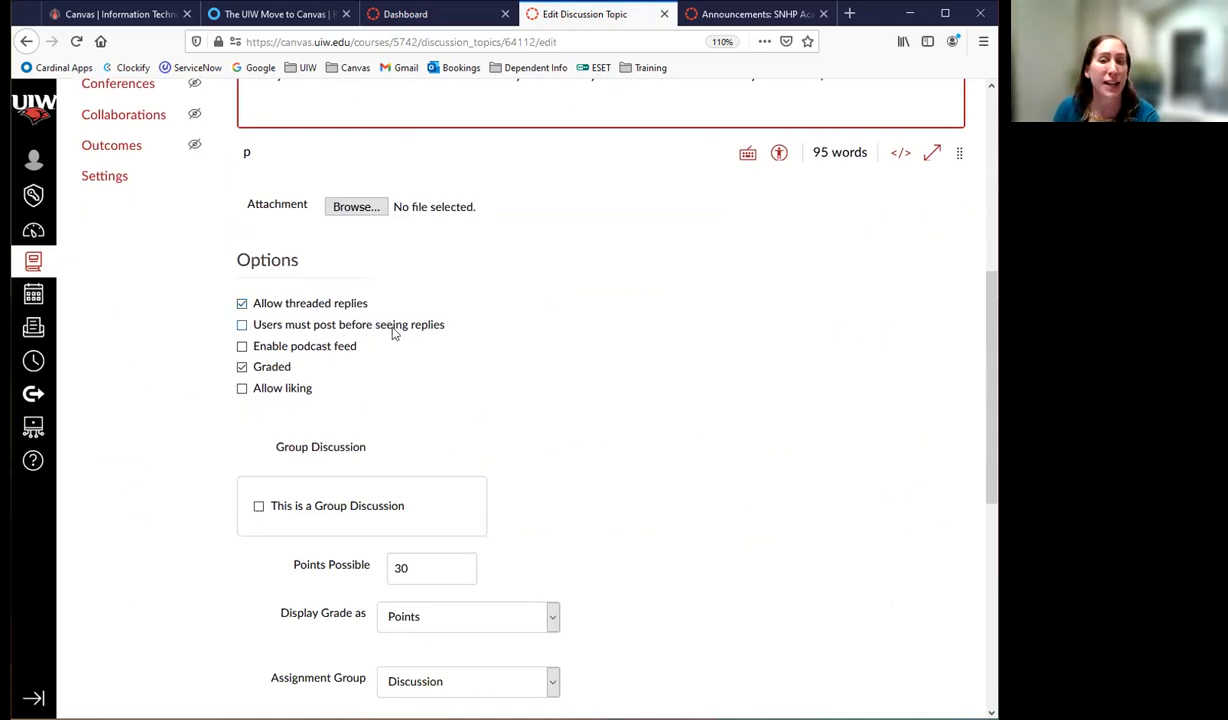
{"action": "scroll", "coordinate": [630, 364], "scroll_direction": "down", "scroll_amount": 2}
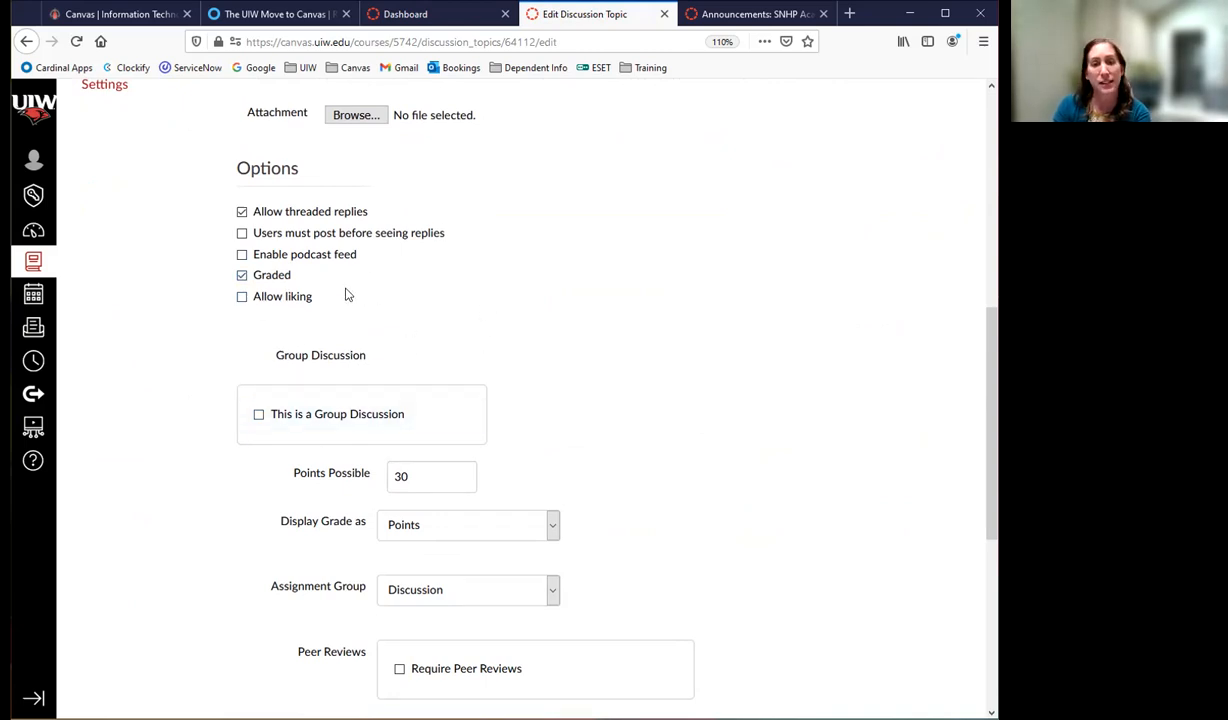
{"action": "left_click", "coordinate": [754, 14]}
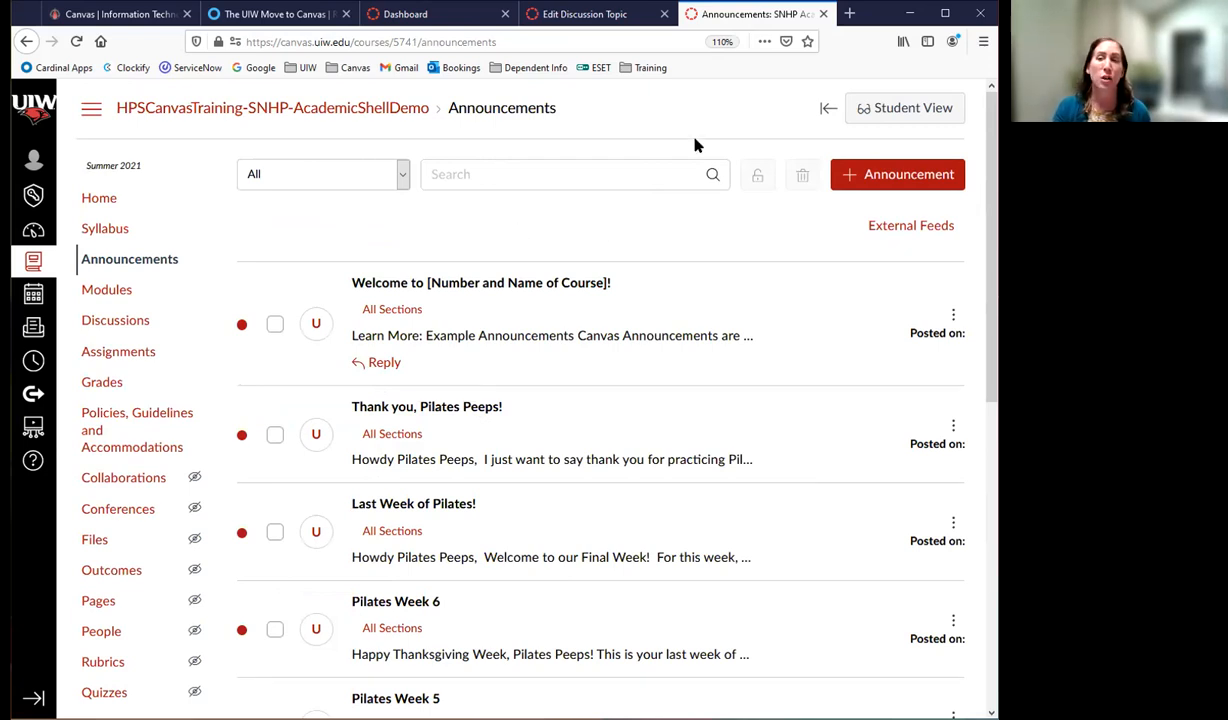
{"action": "left_click", "coordinate": [572, 15]}
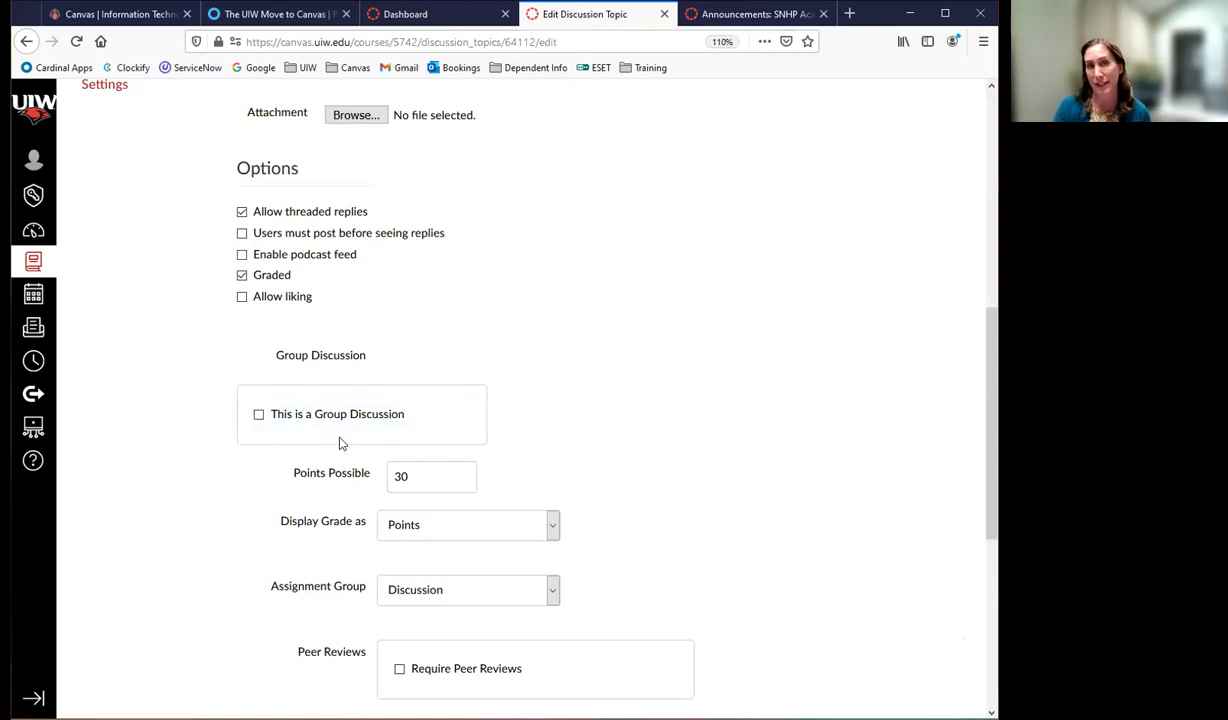
- Read the Week 3 action item in Session 3 of the UIW Move to Canvas guide and return to the discussion editor
{"action": "left_click", "coordinate": [275, 14]}
{"action": "scroll", "coordinate": [521, 458], "scroll_direction": "down", "scroll_amount": 20}
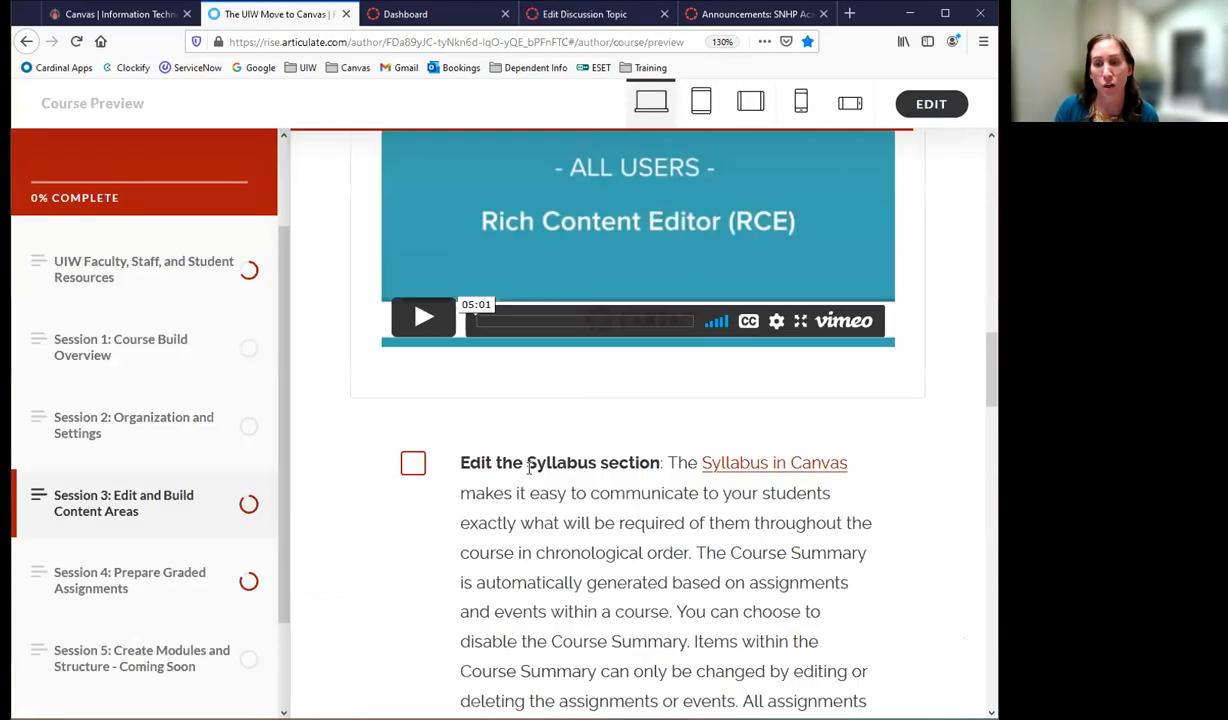
{"action": "scroll", "coordinate": [529, 470], "scroll_direction": "down", "scroll_amount": 4}
{"action": "scroll", "coordinate": [529, 470], "scroll_direction": "up", "scroll_amount": 3}
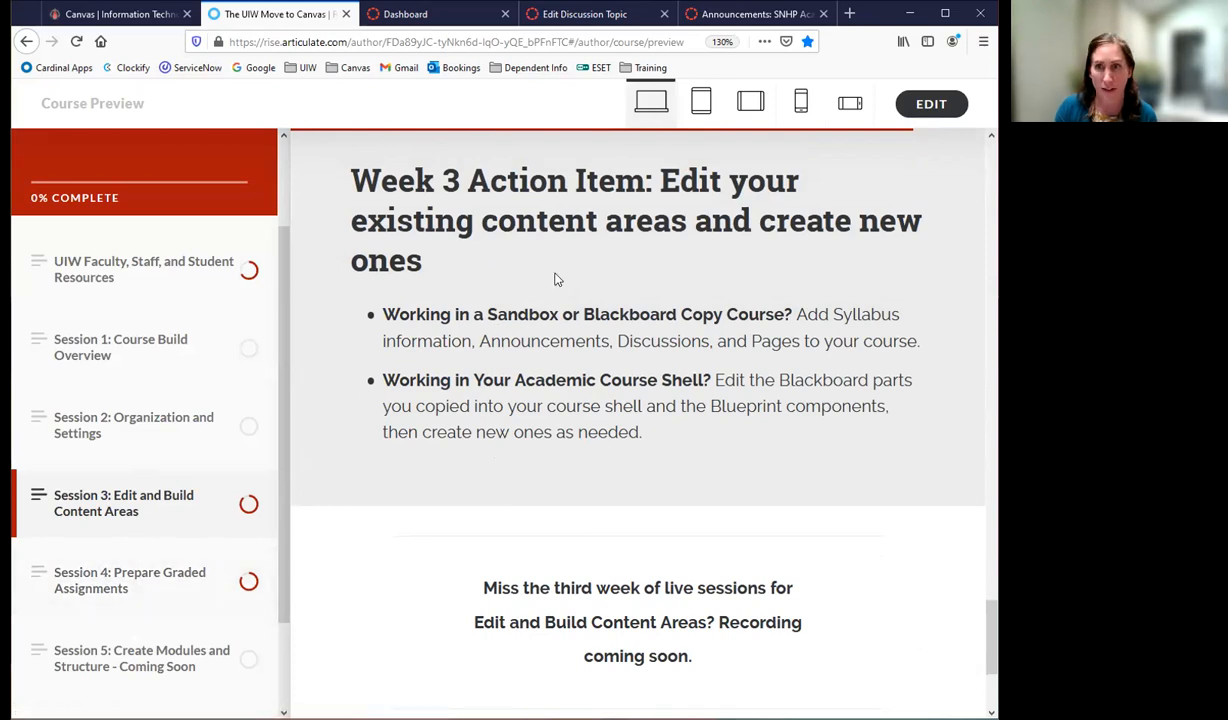
{"action": "left_click", "coordinate": [734, 17]}
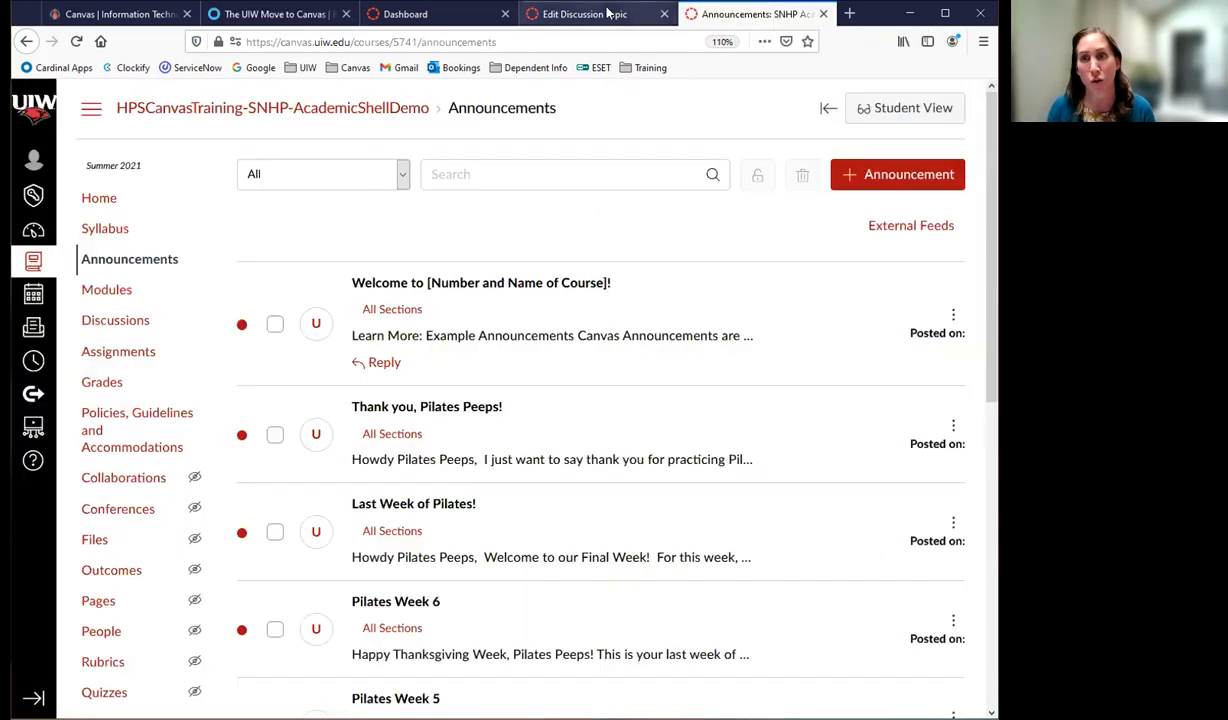
{"action": "left_click", "coordinate": [606, 16]}
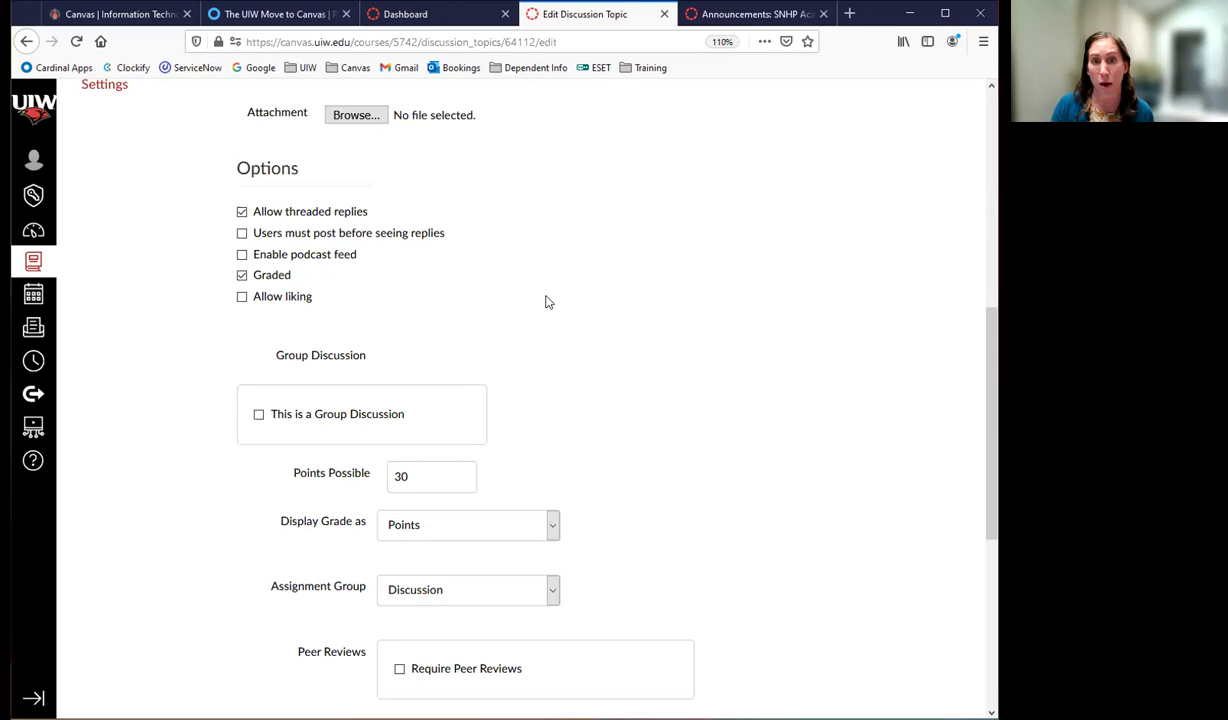
- Review the discussion's assignment and due date settings, its instructions and its options
{"action": "scroll", "coordinate": [545, 301], "scroll_direction": "down", "scroll_amount": 3}
{"action": "scroll", "coordinate": [870, 517], "scroll_direction": "down", "scroll_amount": 2}
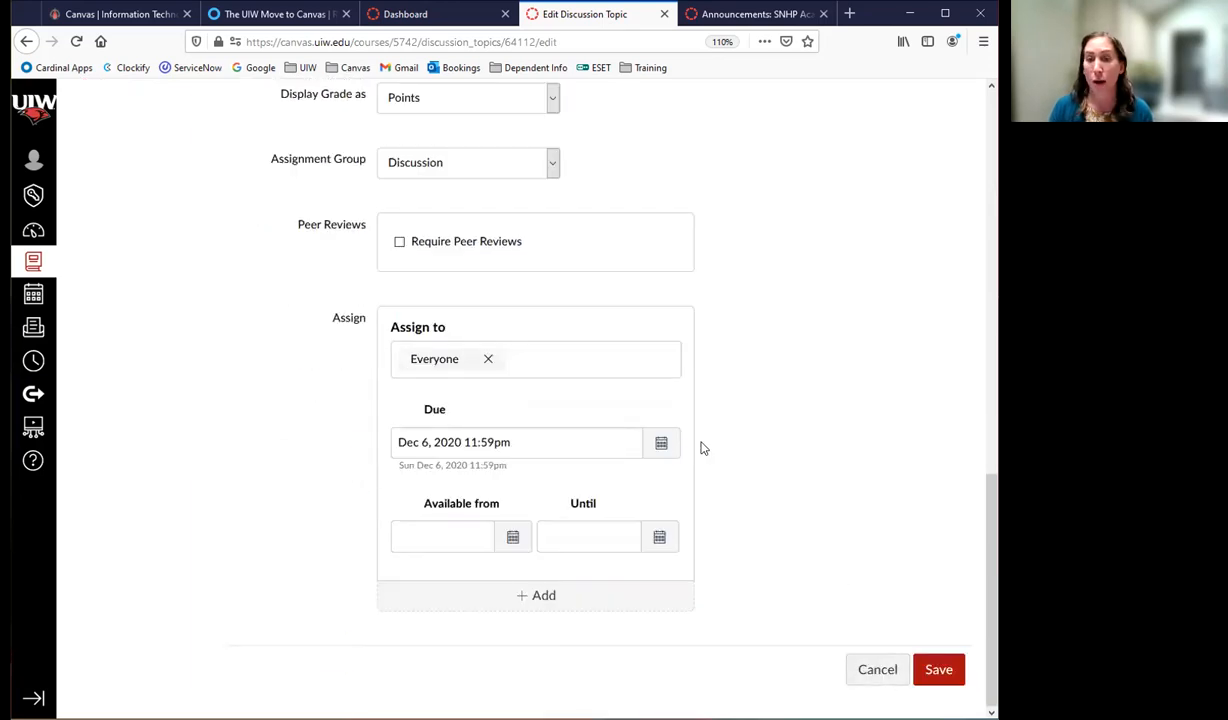
{"action": "scroll", "coordinate": [702, 447], "scroll_direction": "up", "scroll_amount": 8}
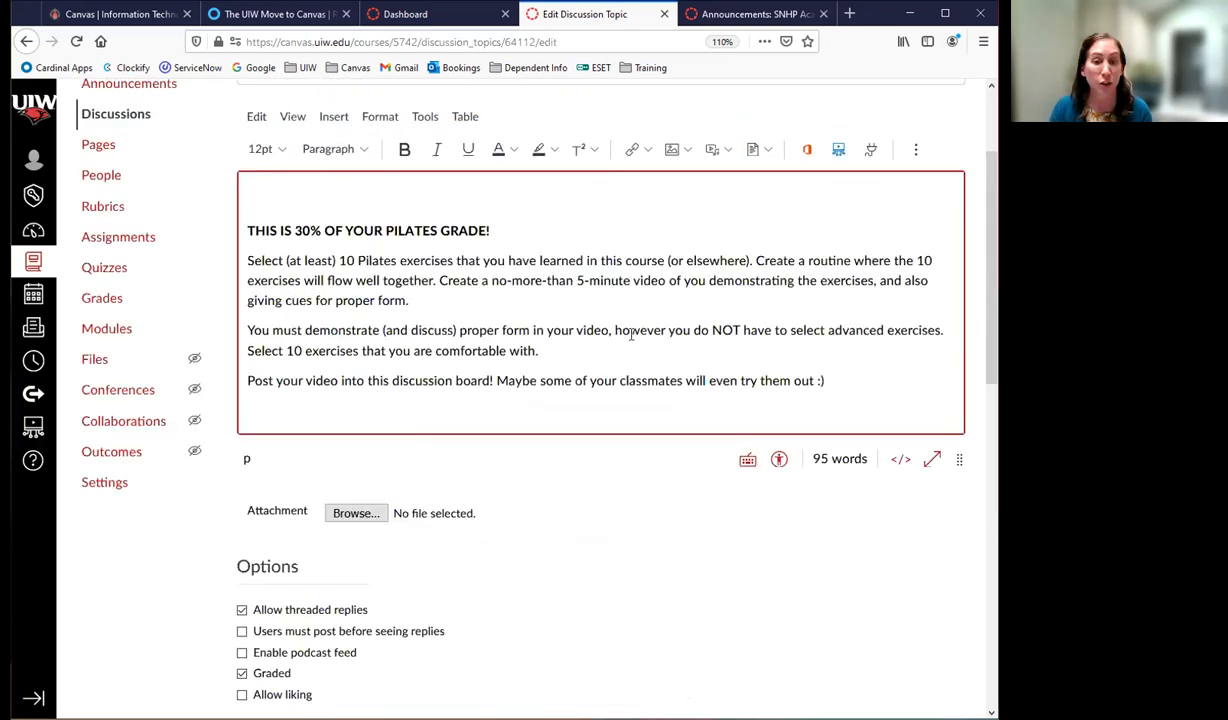
{"action": "scroll", "coordinate": [628, 352], "scroll_direction": "up", "scroll_amount": 2}
{"action": "scroll", "coordinate": [628, 352], "scroll_direction": "down", "scroll_amount": 6}
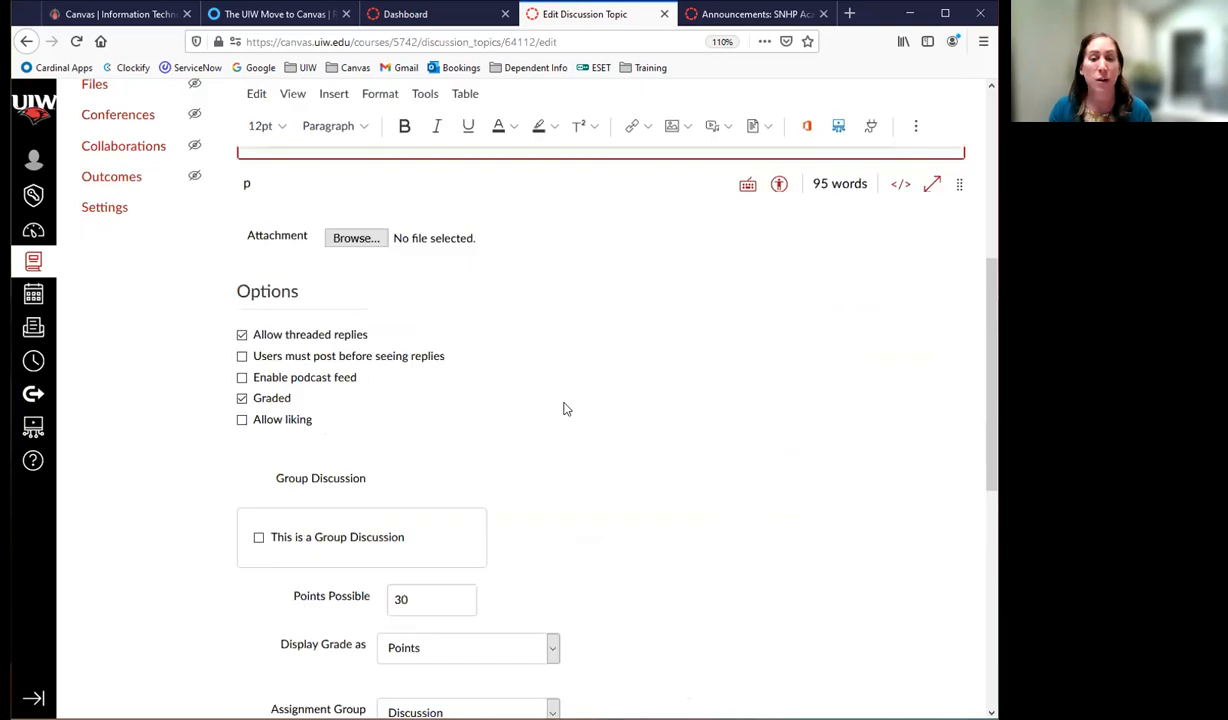
- Turn on the group discussion option, cancel creating a group set and turn the option off again
{"action": "left_click", "coordinate": [259, 540]}
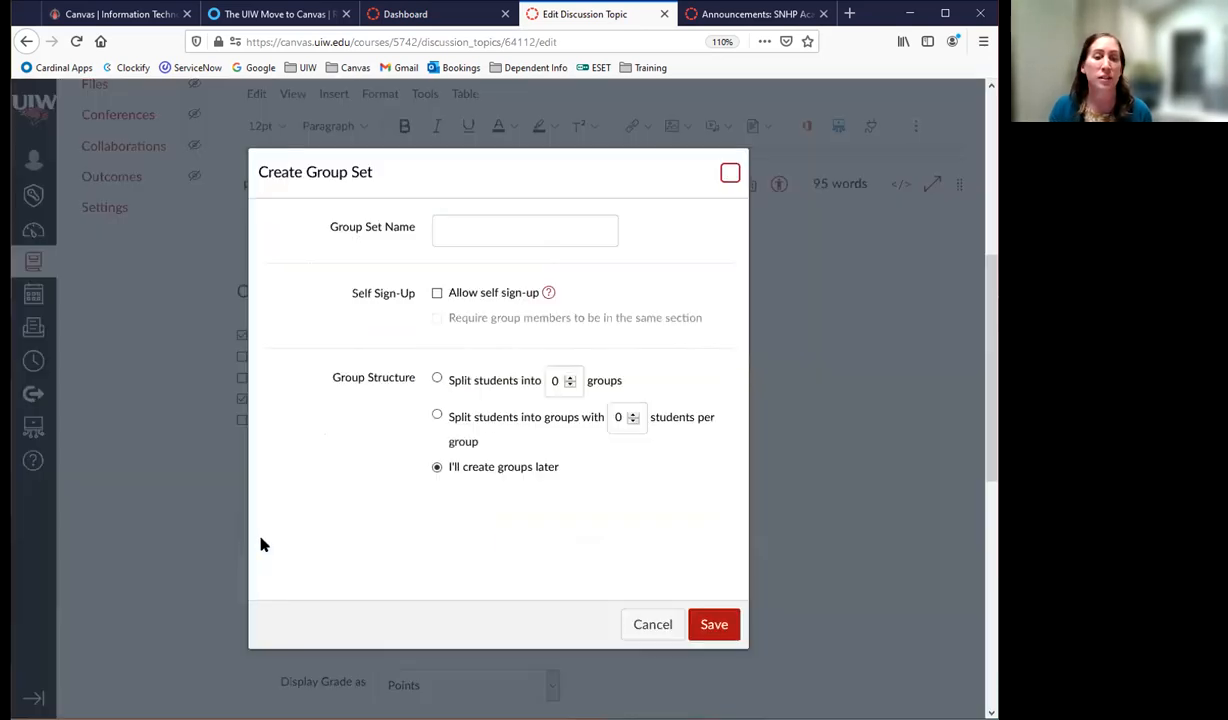
{"action": "left_click", "coordinate": [648, 624]}
{"action": "scroll", "coordinate": [723, 523], "scroll_direction": "down", "scroll_amount": 3}
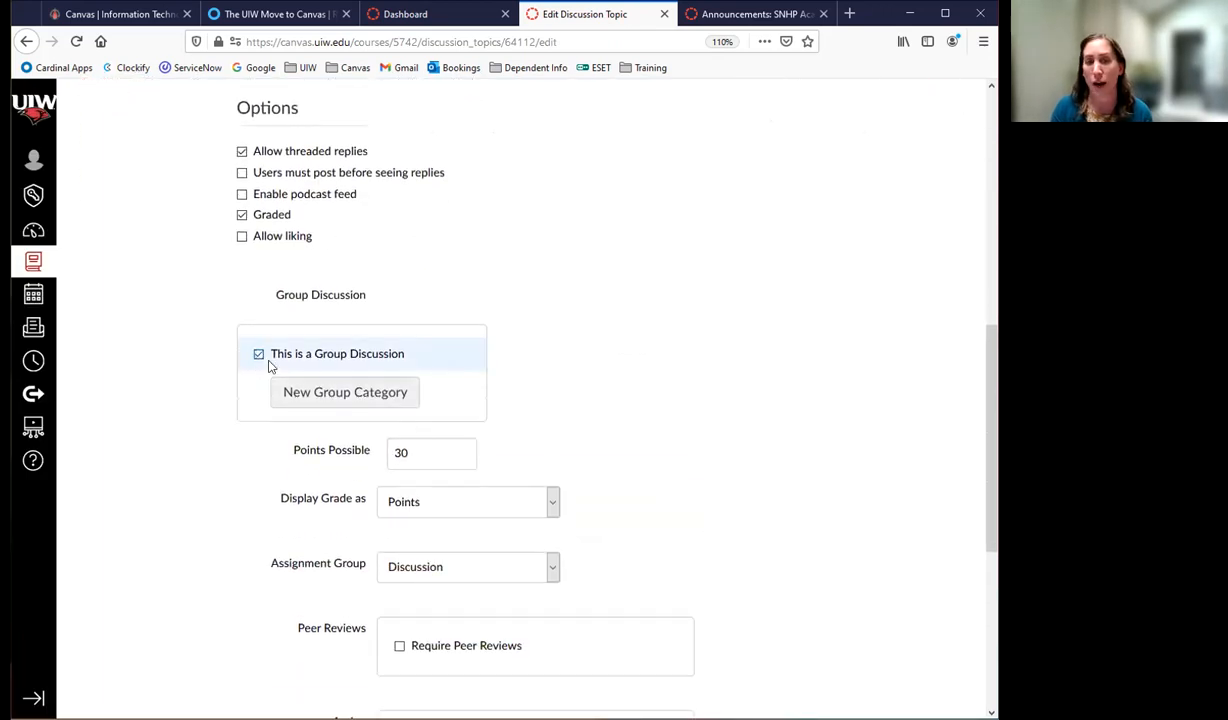
{"action": "left_click", "coordinate": [259, 355]}
- Set the discussion's due date to December 5, 2021 at 11:59pm and try to save the discussion
{"action": "scroll", "coordinate": [805, 557], "scroll_direction": "down", "scroll_amount": 6}
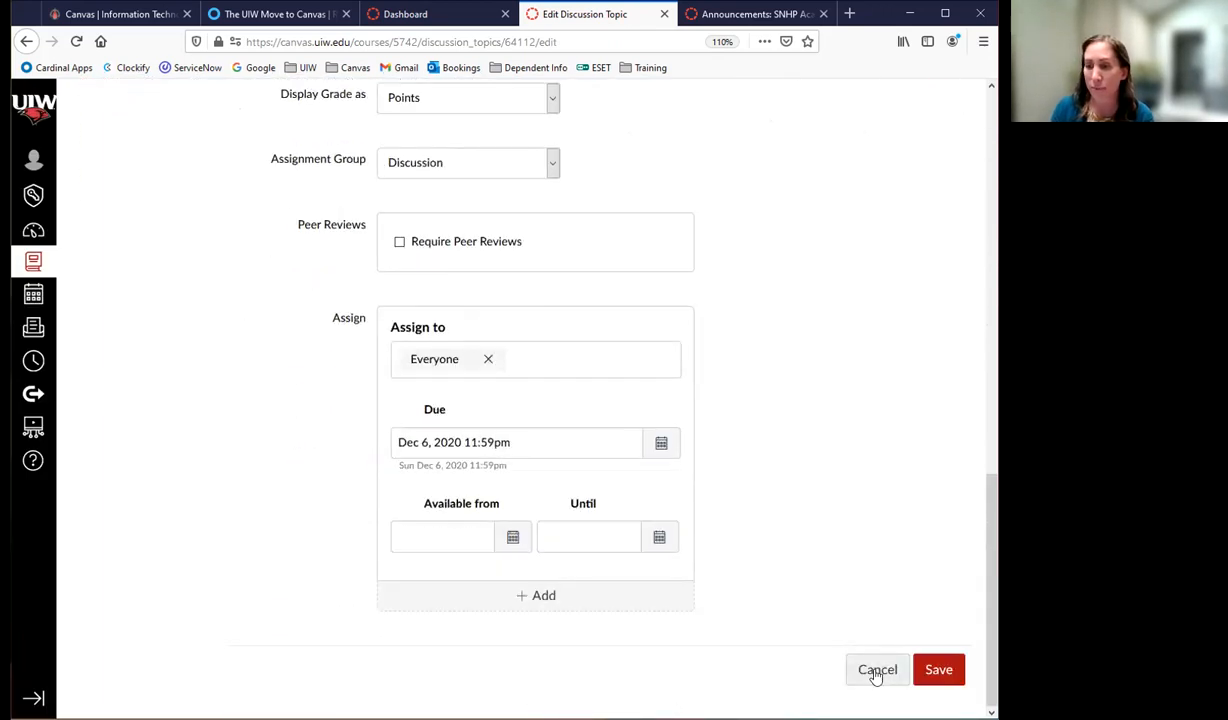
{"action": "left_click", "coordinate": [661, 443]}
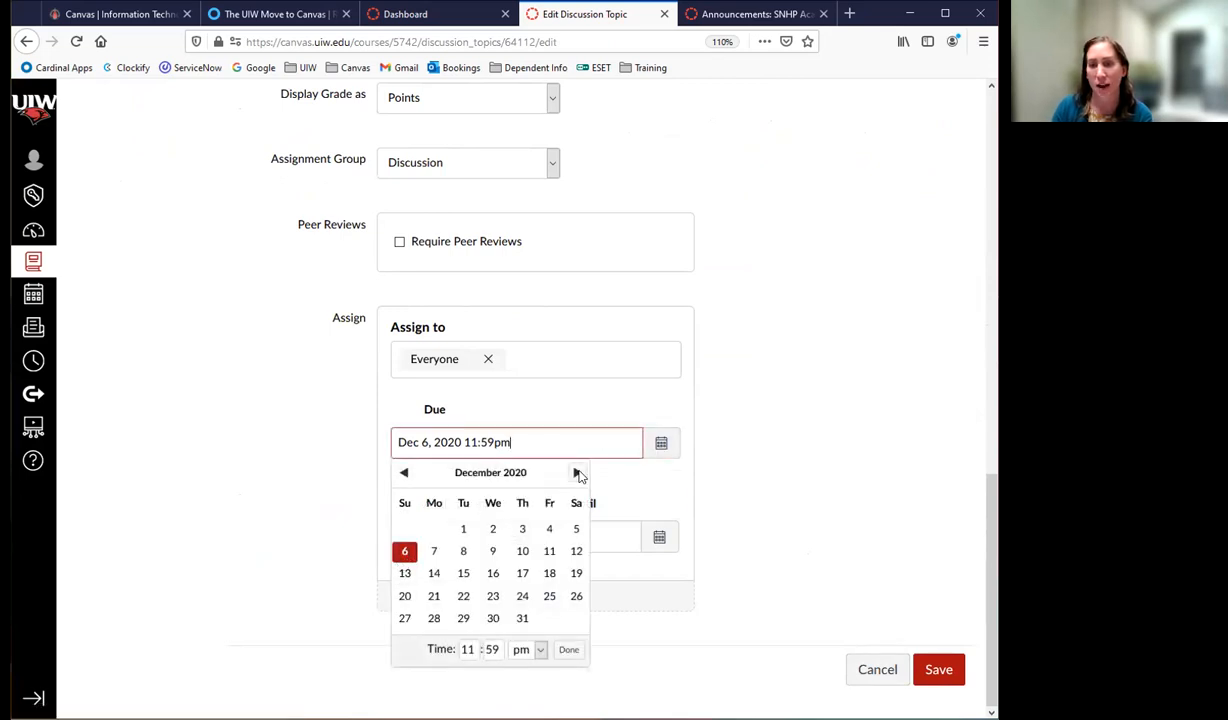
{"action": "left_click", "coordinate": [577, 473]}
{"action": "left_click", "coordinate": [577, 473]}
{"action": "left_click", "coordinate": [577, 473]}
{"action": "left_click", "coordinate": [577, 473]}
{"action": "left_click", "coordinate": [577, 473]}
{"action": "left_click", "coordinate": [577, 473]}
{"action": "left_click", "coordinate": [577, 473]}
{"action": "left_click", "coordinate": [577, 473]}
{"action": "left_click", "coordinate": [577, 473]}
{"action": "left_click", "coordinate": [577, 473]}
{"action": "left_click", "coordinate": [577, 473]}
{"action": "left_click", "coordinate": [577, 473]}
{"action": "left_click", "coordinate": [404, 551]}
{"action": "left_click", "coordinate": [568, 651]}
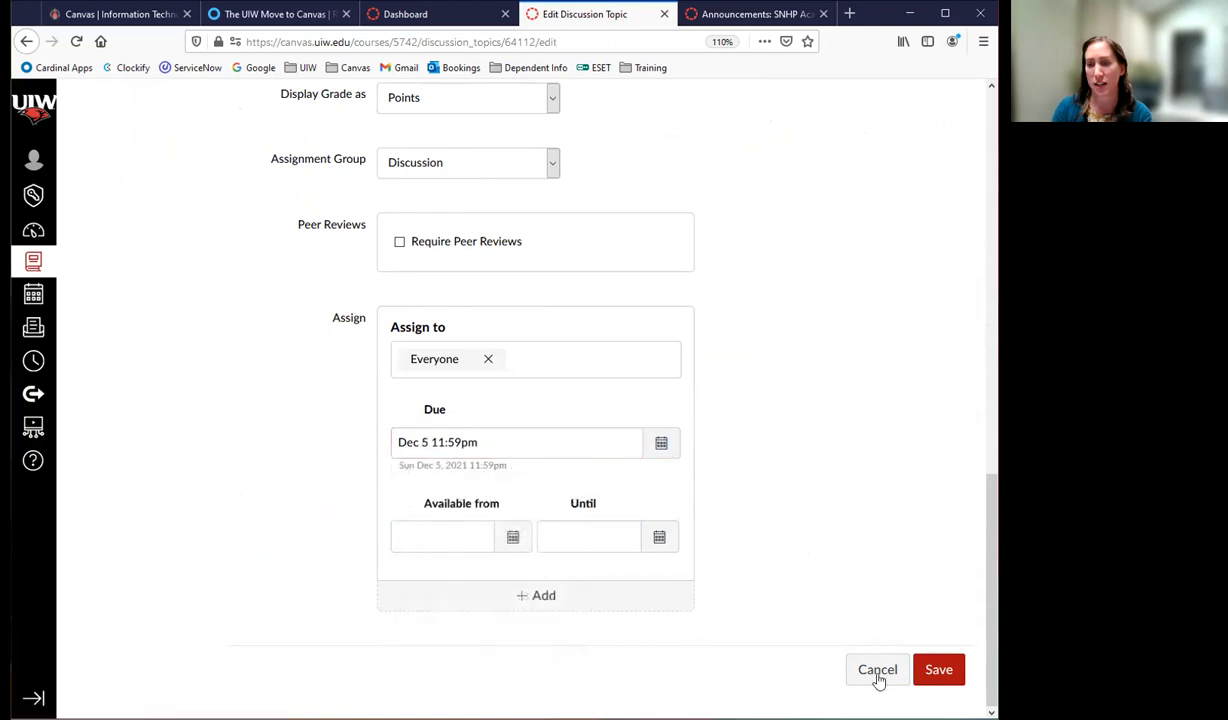
{"action": "left_click", "coordinate": [932, 671]}
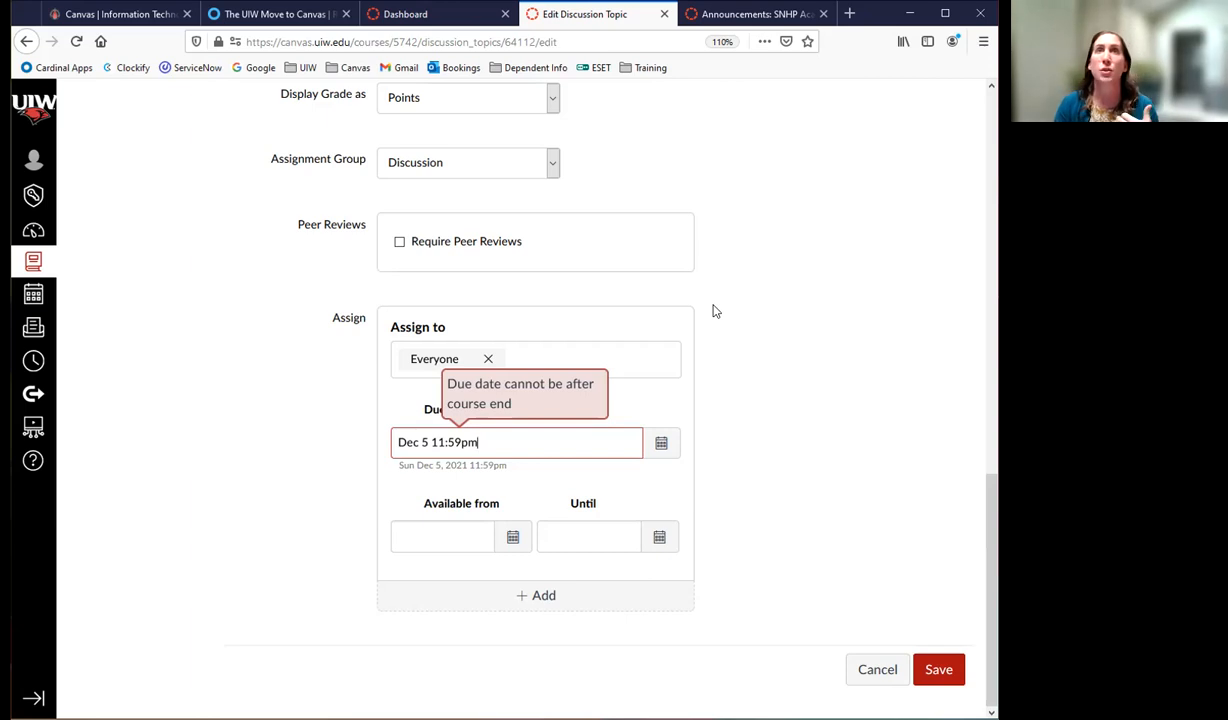
- Set the discussion's due date to June 6, 2021 at 11:59pm
{"action": "scroll", "coordinate": [175, 296], "scroll_direction": "up", "scroll_amount": 5}
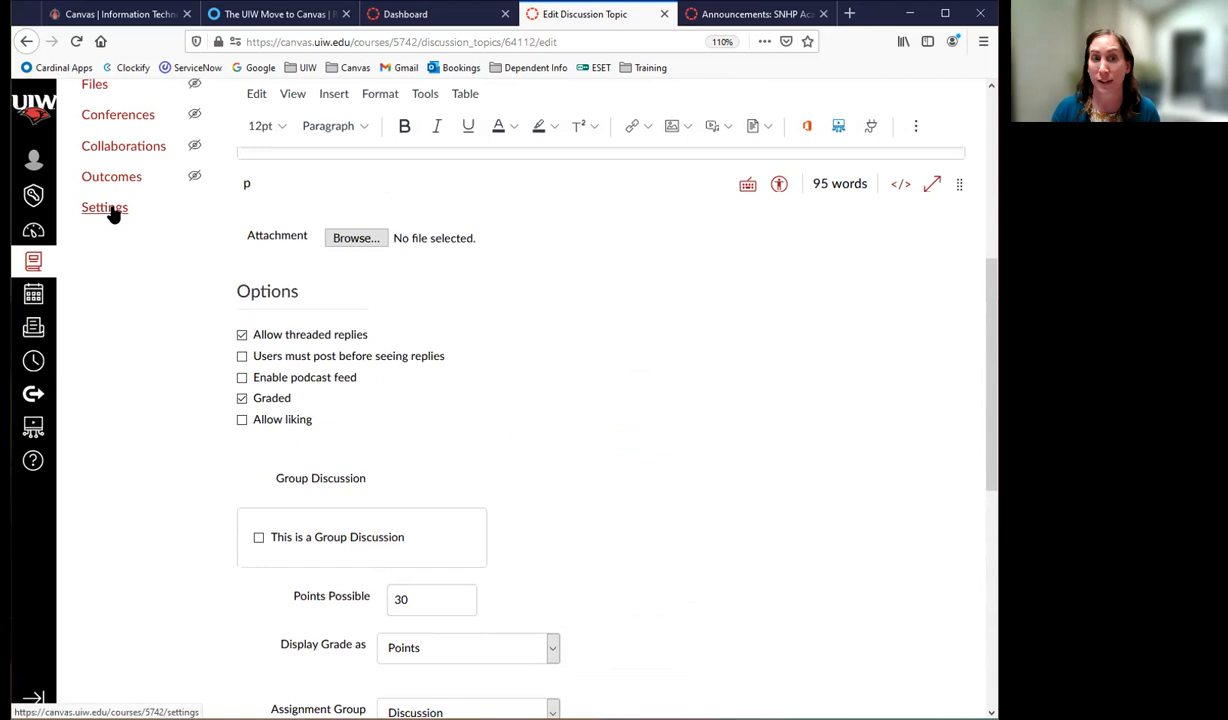
{"action": "scroll", "coordinate": [598, 325], "scroll_direction": "down", "scroll_amount": 5}
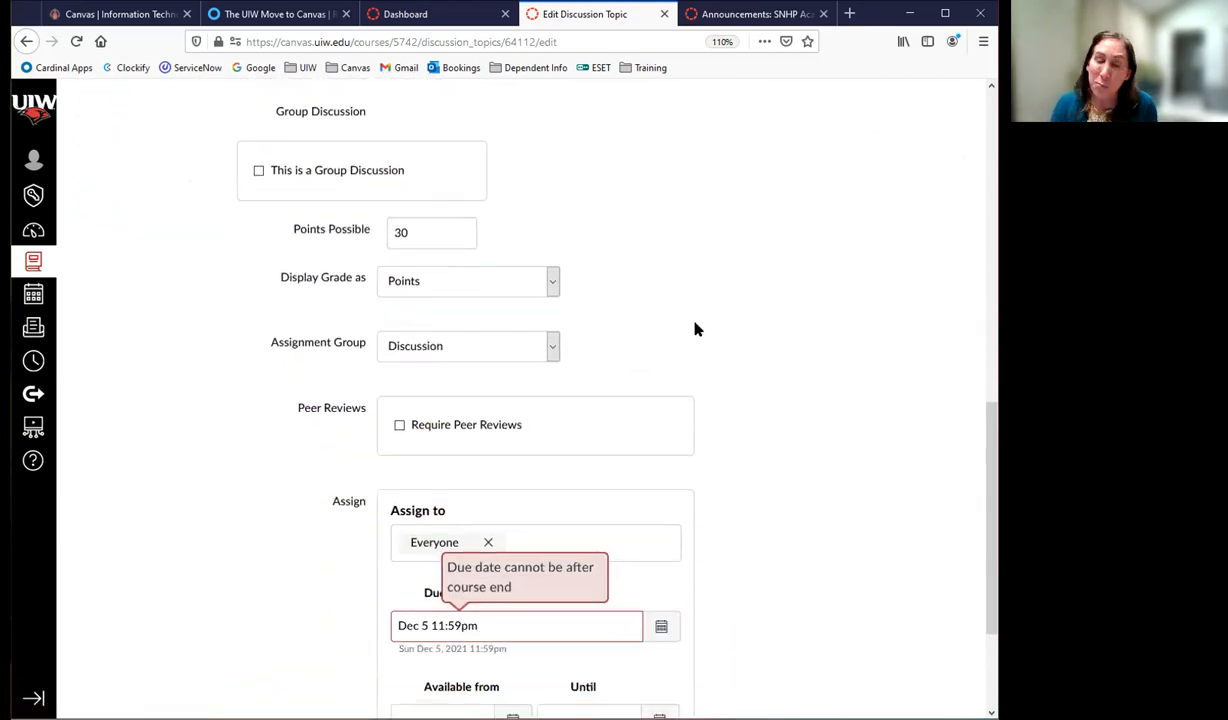
{"action": "scroll", "coordinate": [696, 329], "scroll_direction": "down", "scroll_amount": 2}
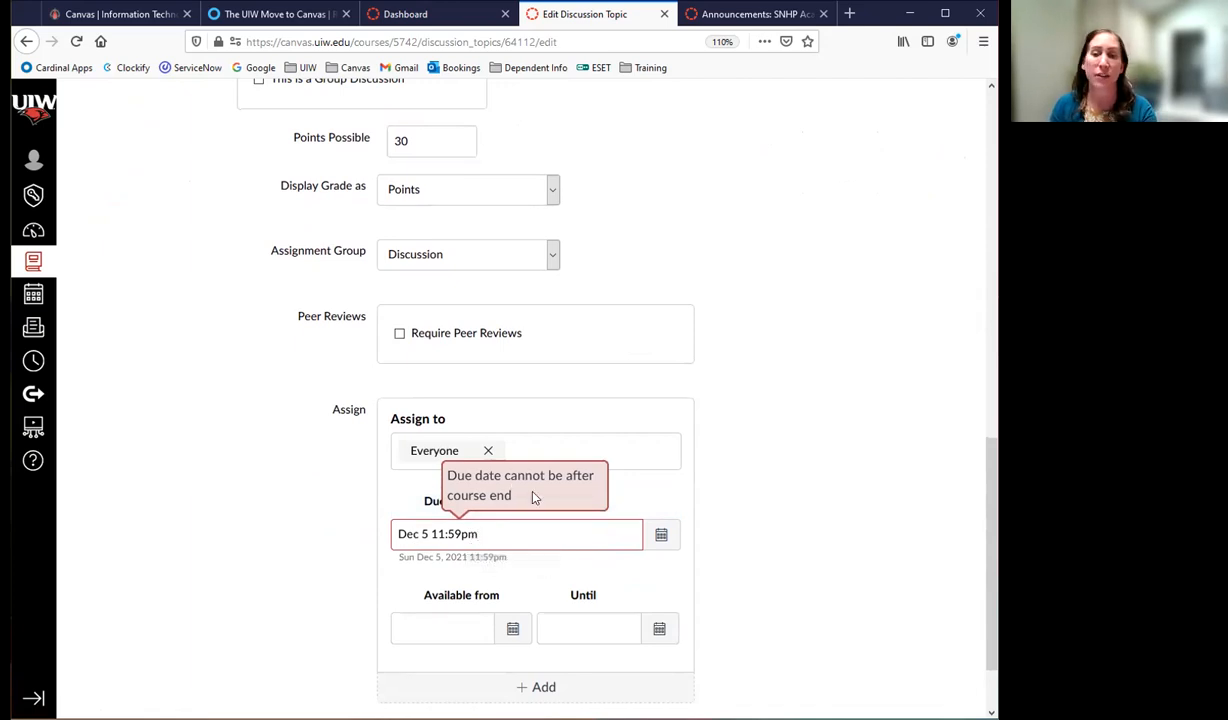
{"action": "left_click", "coordinate": [661, 538]}
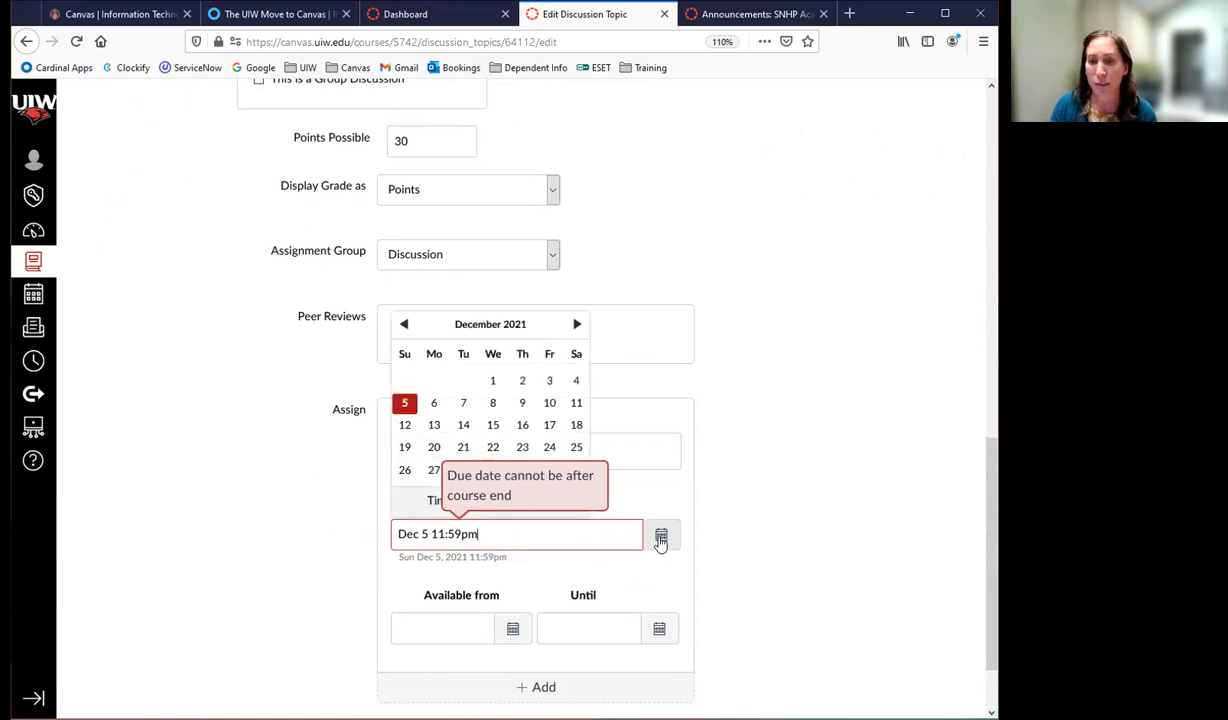
{"action": "left_click", "coordinate": [404, 324]}
{"action": "left_click", "coordinate": [404, 324]}
{"action": "left_click", "coordinate": [404, 324]}
{"action": "left_click", "coordinate": [404, 324]}
{"action": "left_click", "coordinate": [404, 324]}
{"action": "left_click", "coordinate": [404, 324]}
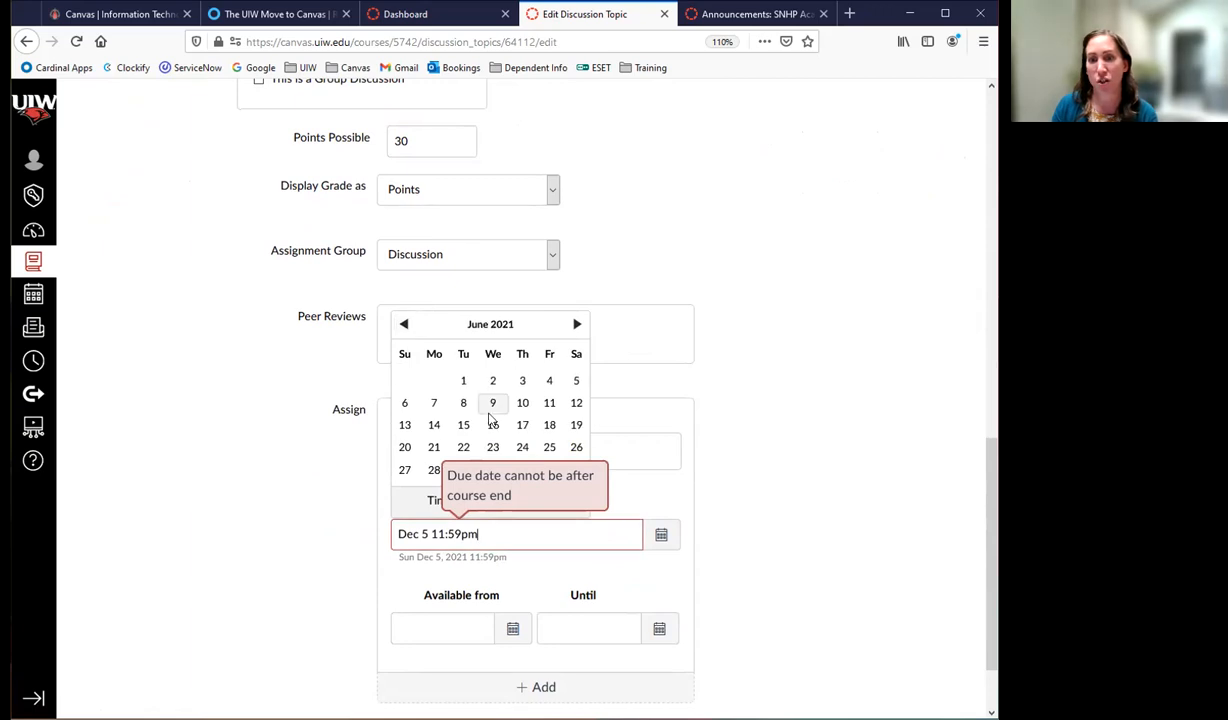
{"action": "left_click", "coordinate": [404, 403]}
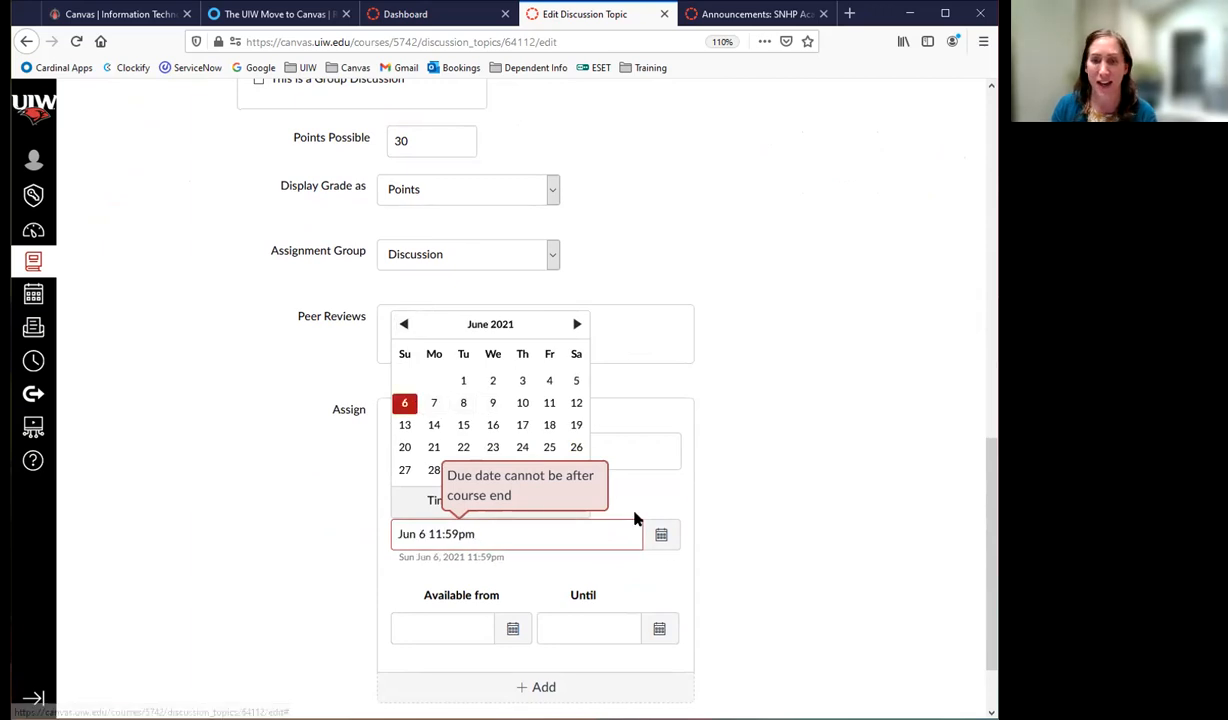
- Save the Final Project: Pilates Video discussion with its new due date
{"action": "scroll", "coordinate": [792, 517], "scroll_direction": "down", "scroll_amount": 2}
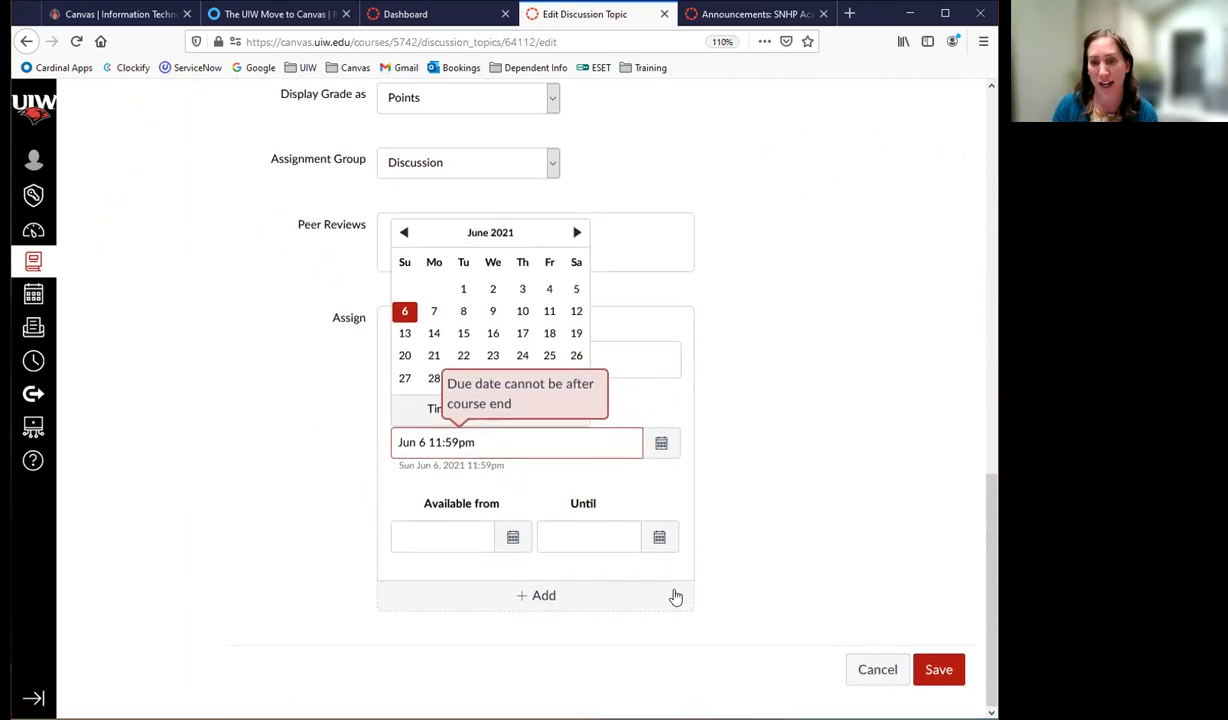
{"action": "left_click", "coordinate": [740, 474]}
{"action": "left_click", "coordinate": [935, 669]}
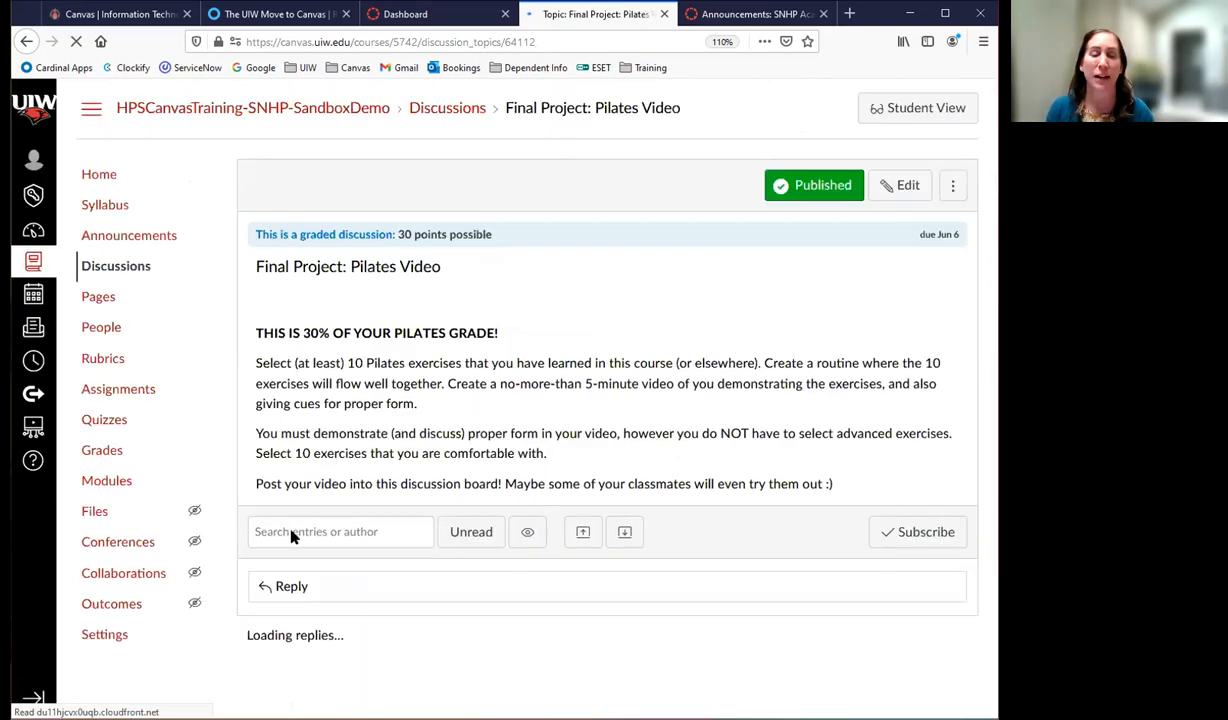
- Examine the sandbox course's participation start and end dates in its settings and look over the unpublished courses on the dashboard
{"action": "left_click", "coordinate": [105, 636]}
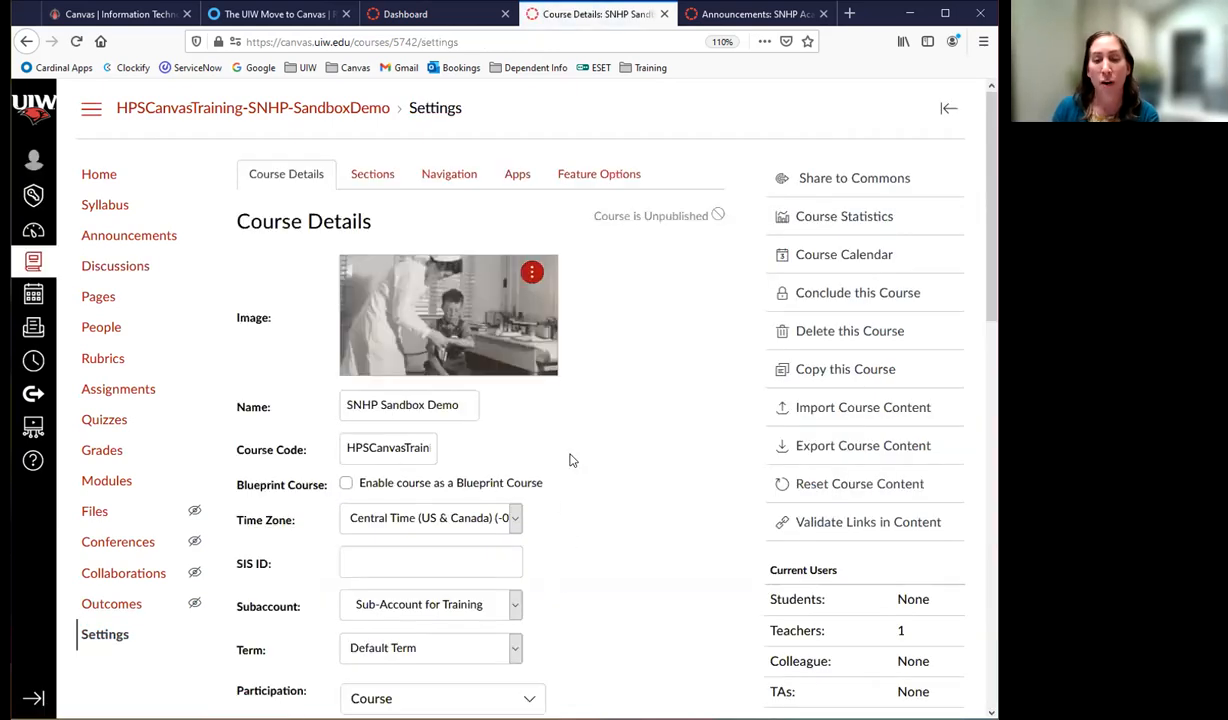
{"action": "scroll", "coordinate": [570, 460], "scroll_direction": "down", "scroll_amount": 5}
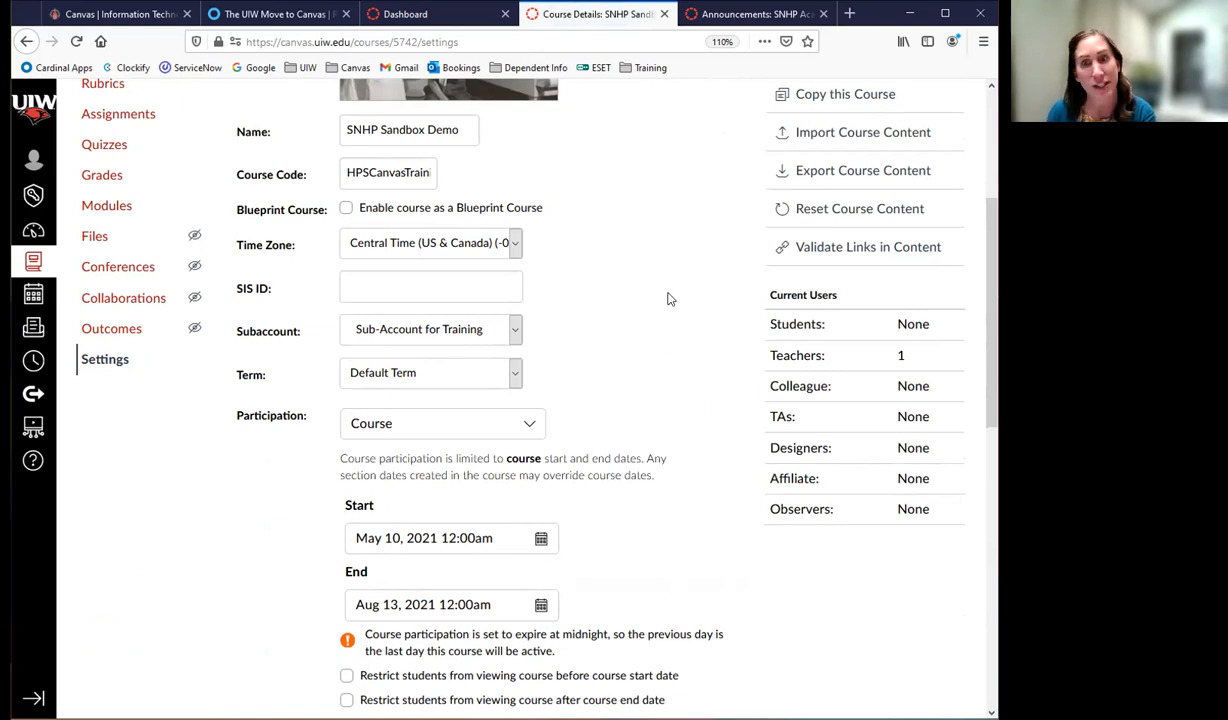
{"action": "scroll", "coordinate": [670, 390], "scroll_direction": "up", "scroll_amount": 5}
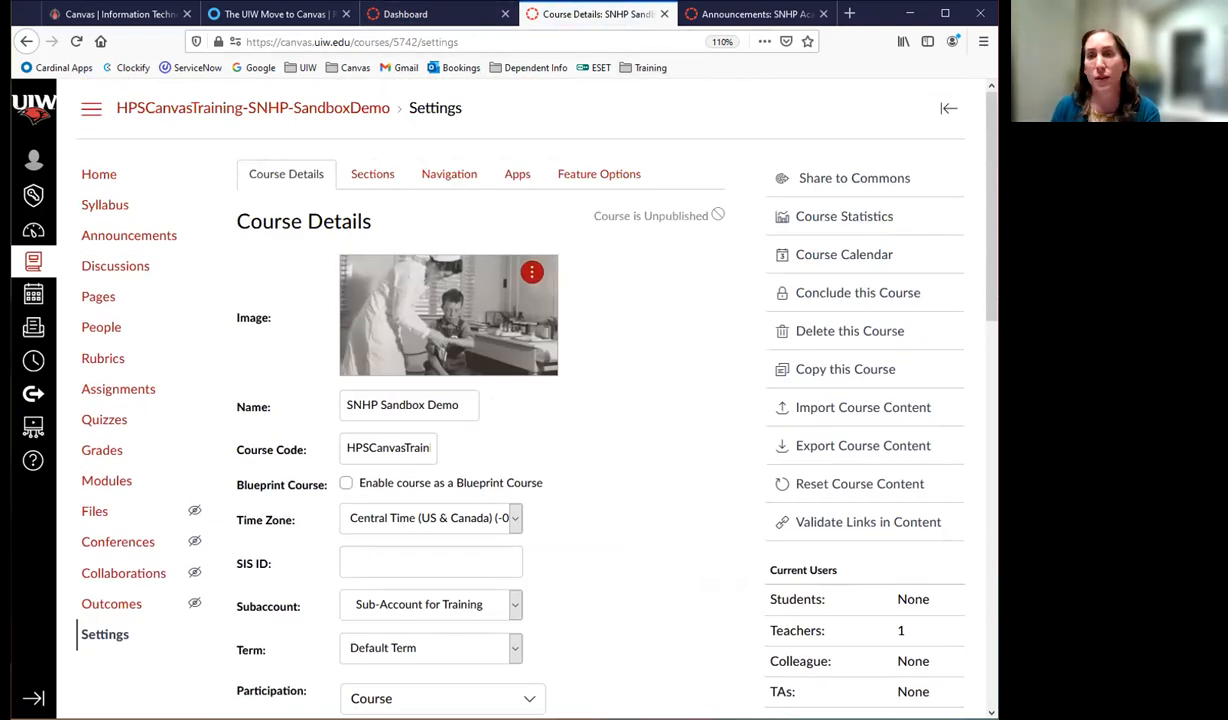
{"action": "left_click", "coordinate": [435, 15]}
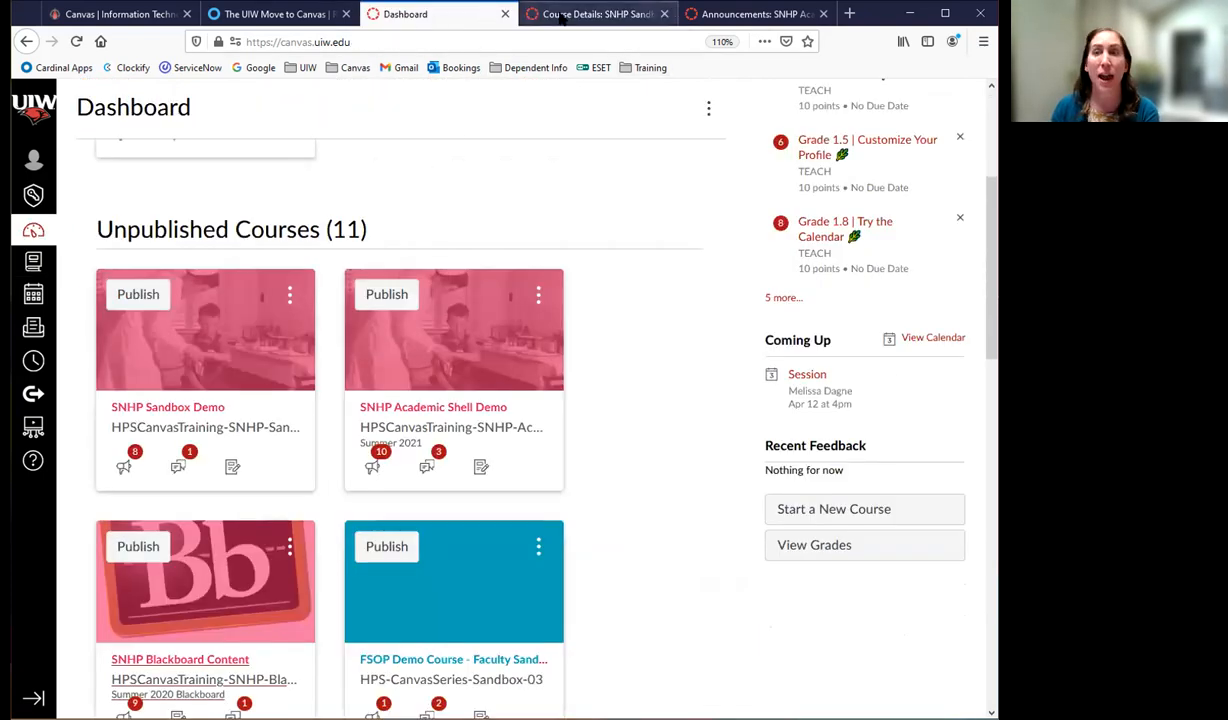
{"action": "left_click", "coordinate": [595, 14]}
- Start a new discussion in the sandbox course and title it "Sample Discussion"
{"action": "left_click", "coordinate": [130, 265]}
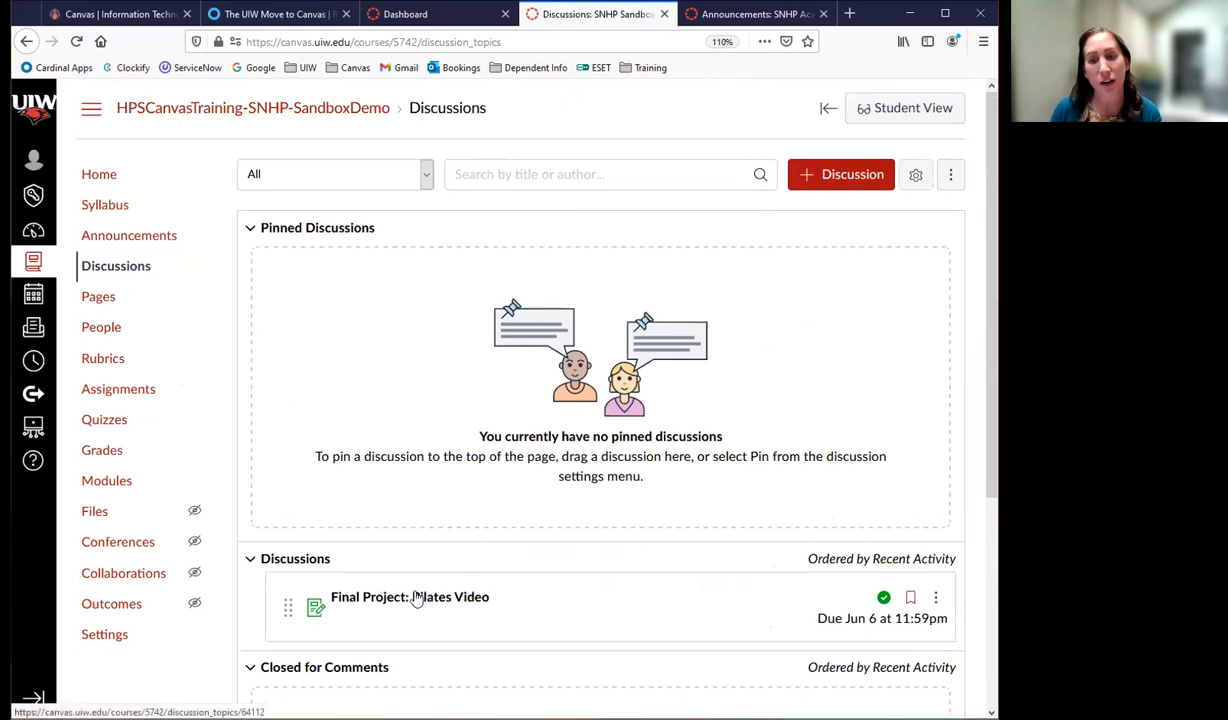
{"action": "left_click", "coordinate": [846, 178]}
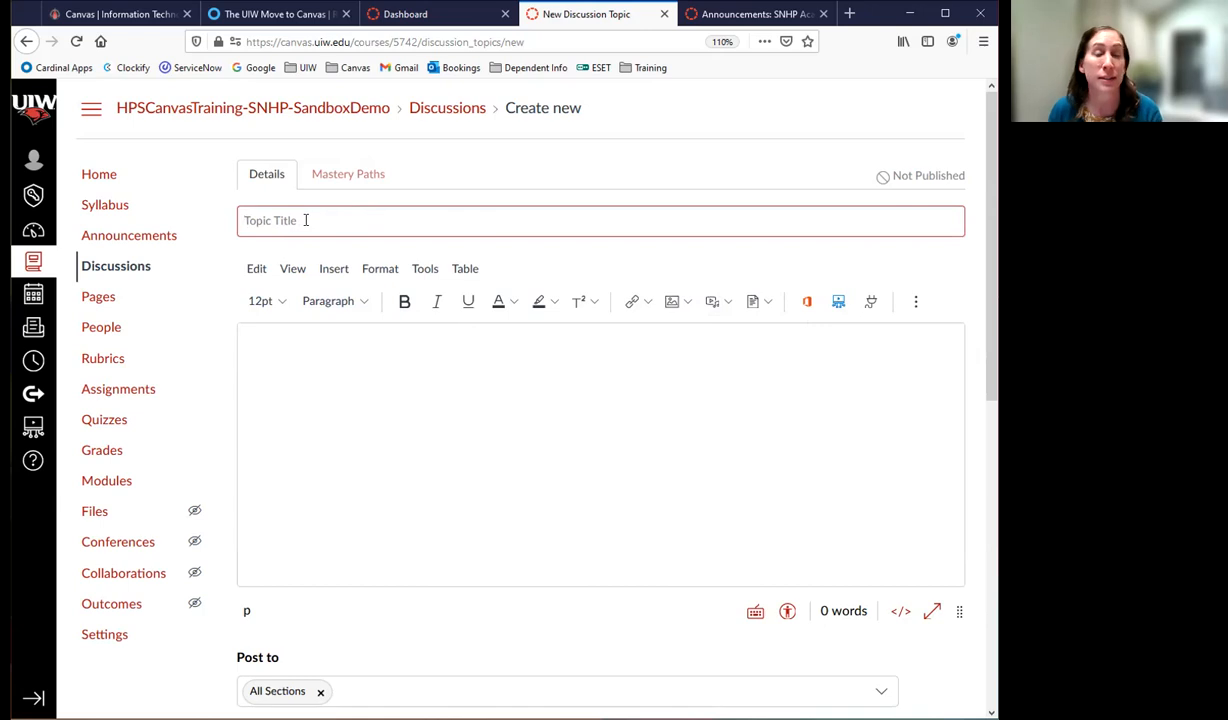
{"action": "left_click", "coordinate": [352, 375]}
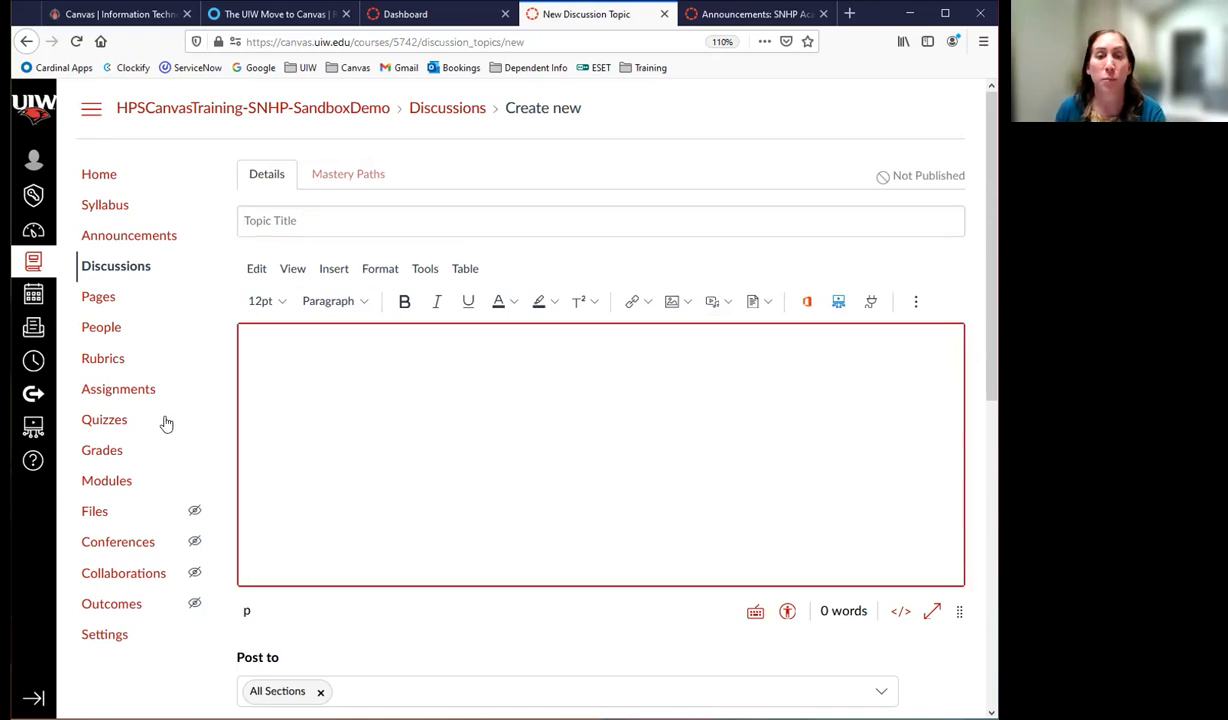
{"action": "scroll", "coordinate": [658, 459], "scroll_direction": "down", "scroll_amount": 3}
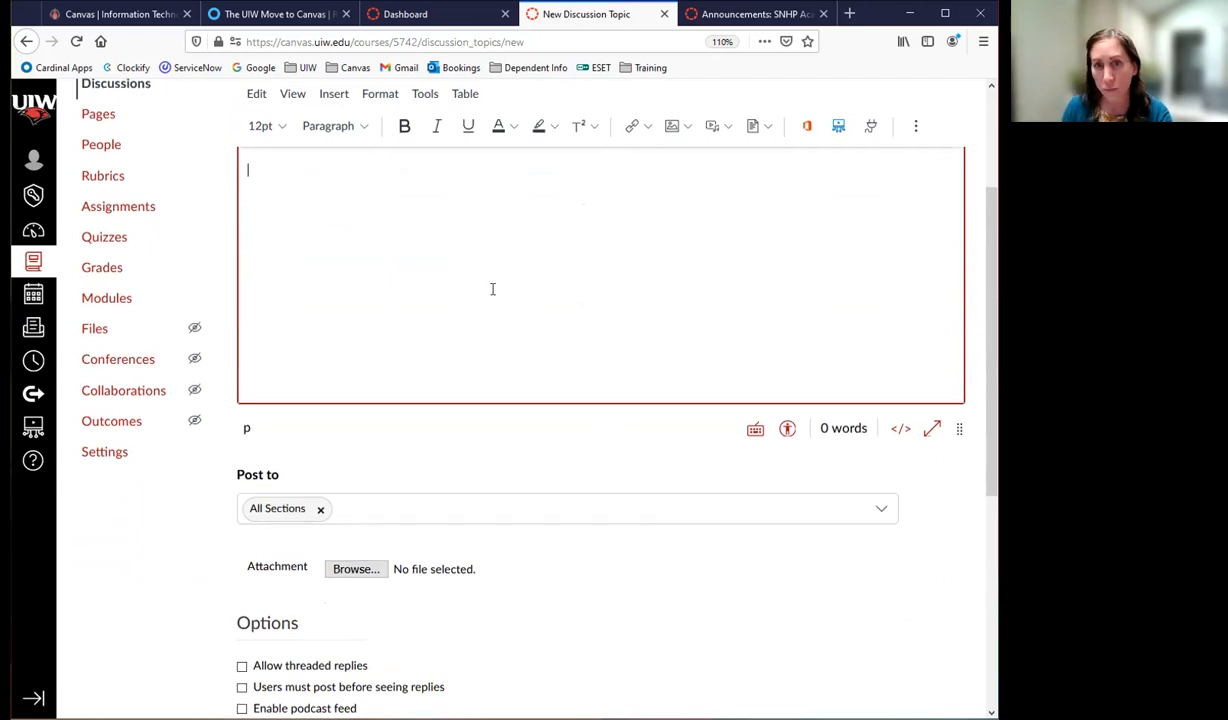
{"action": "scroll", "coordinate": [493, 288], "scroll_direction": "up", "scroll_amount": 3}
{"action": "left_click", "coordinate": [392, 213]}
{"action": "type", "text": "Sample Discussion"}
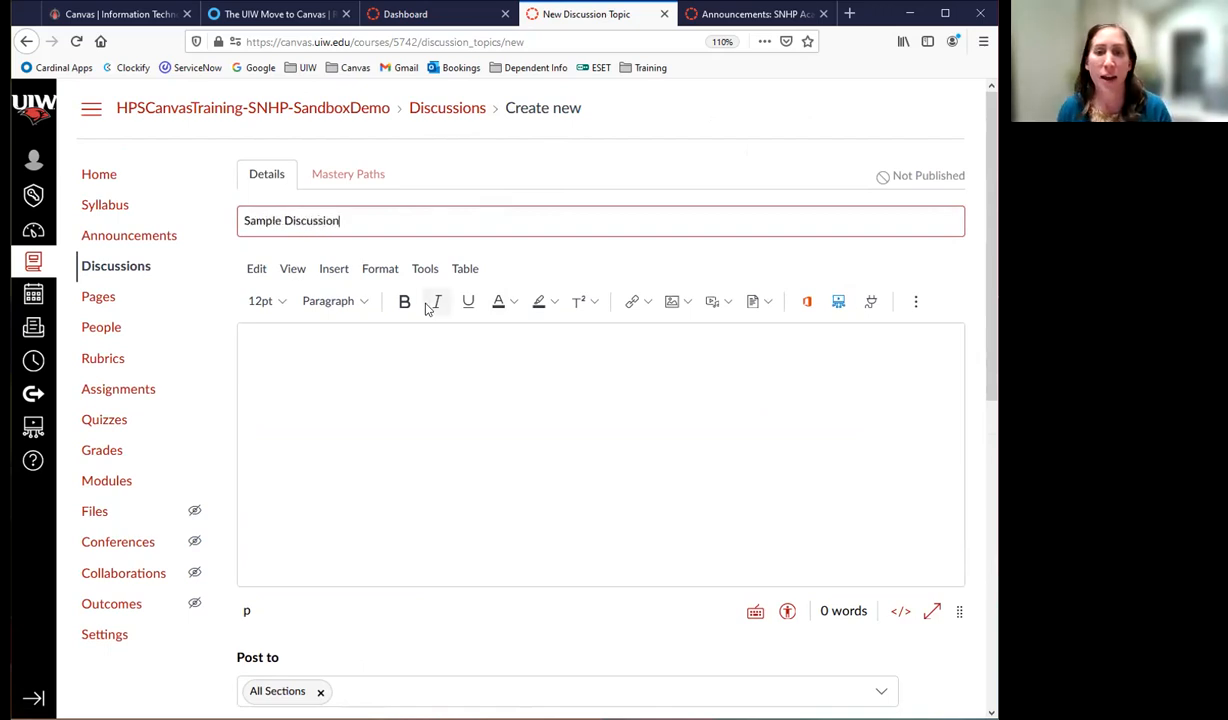
- Ready the discussion body for text and open the bookmarked Lorem Ipsum generator in a new browser tab
{"action": "left_click", "coordinate": [373, 351]}
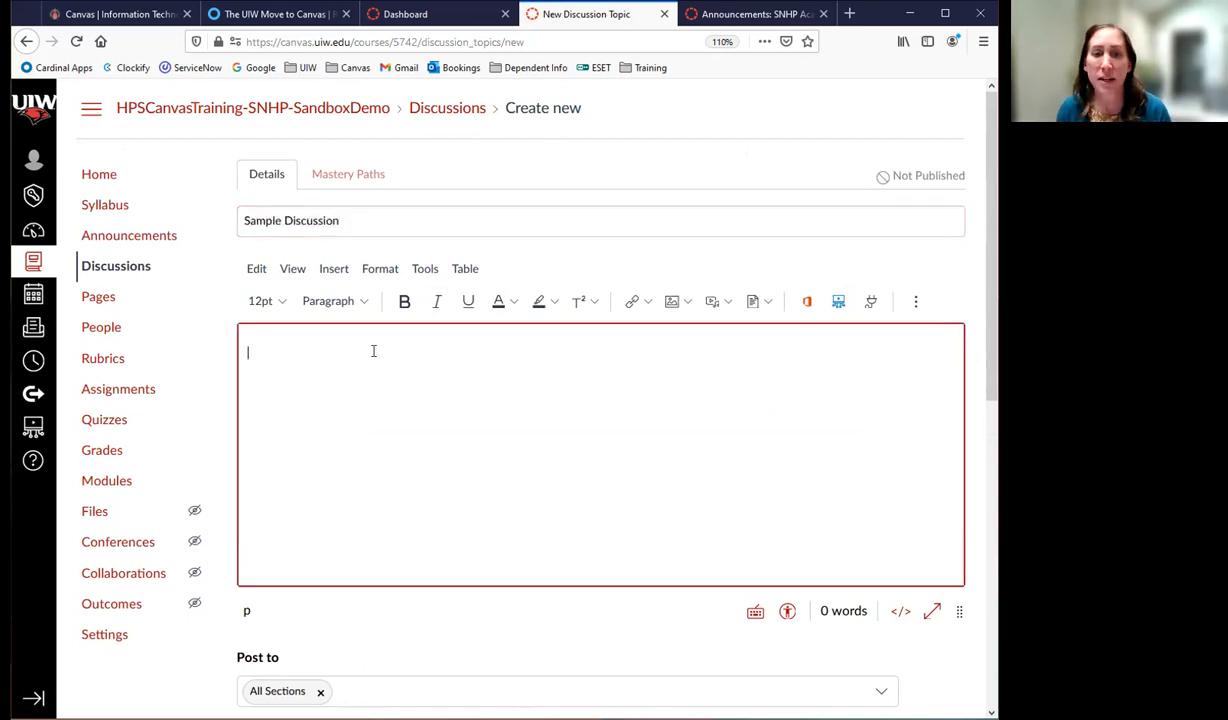
{"action": "left_click", "coordinate": [849, 14]}
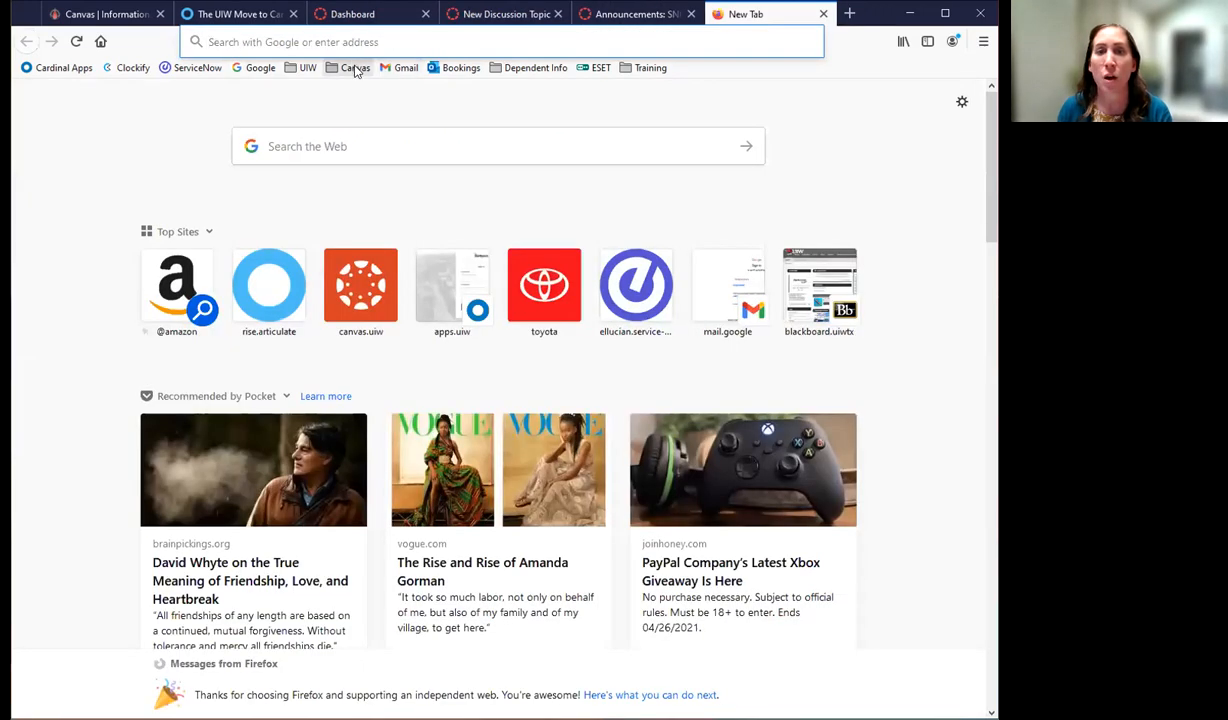
{"action": "left_click", "coordinate": [355, 68]}
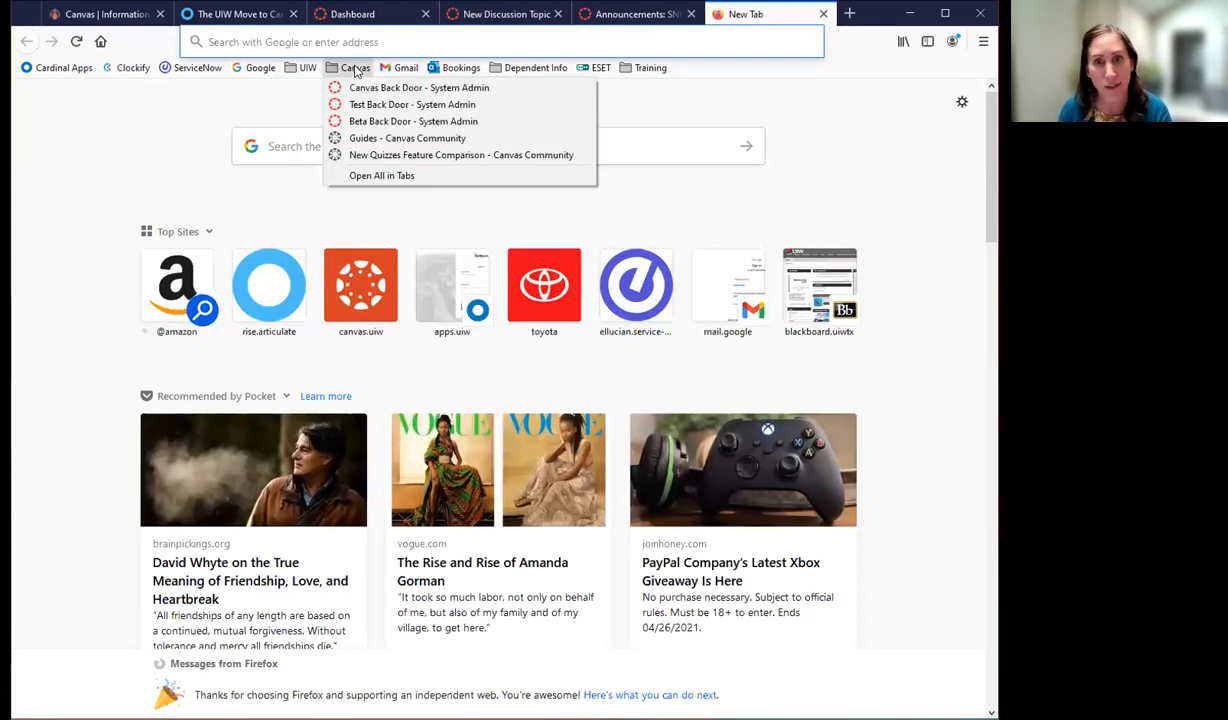
{"action": "left_click", "coordinate": [652, 68]}
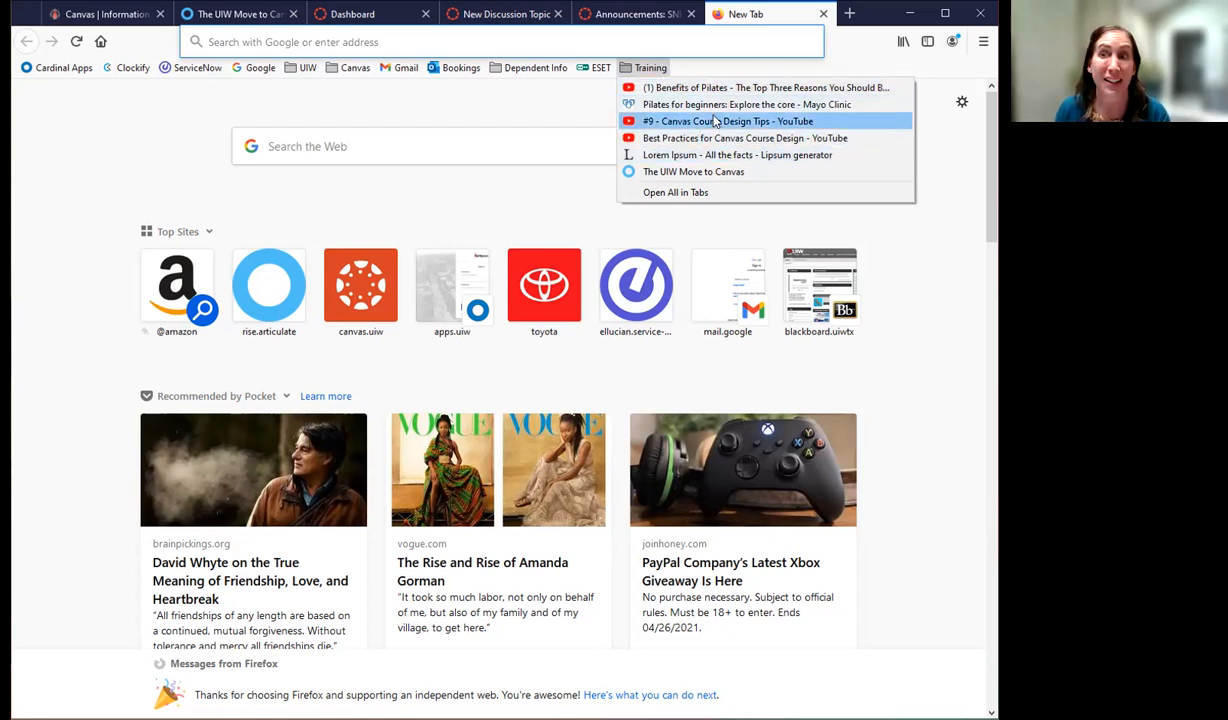
{"action": "left_click", "coordinate": [681, 160]}
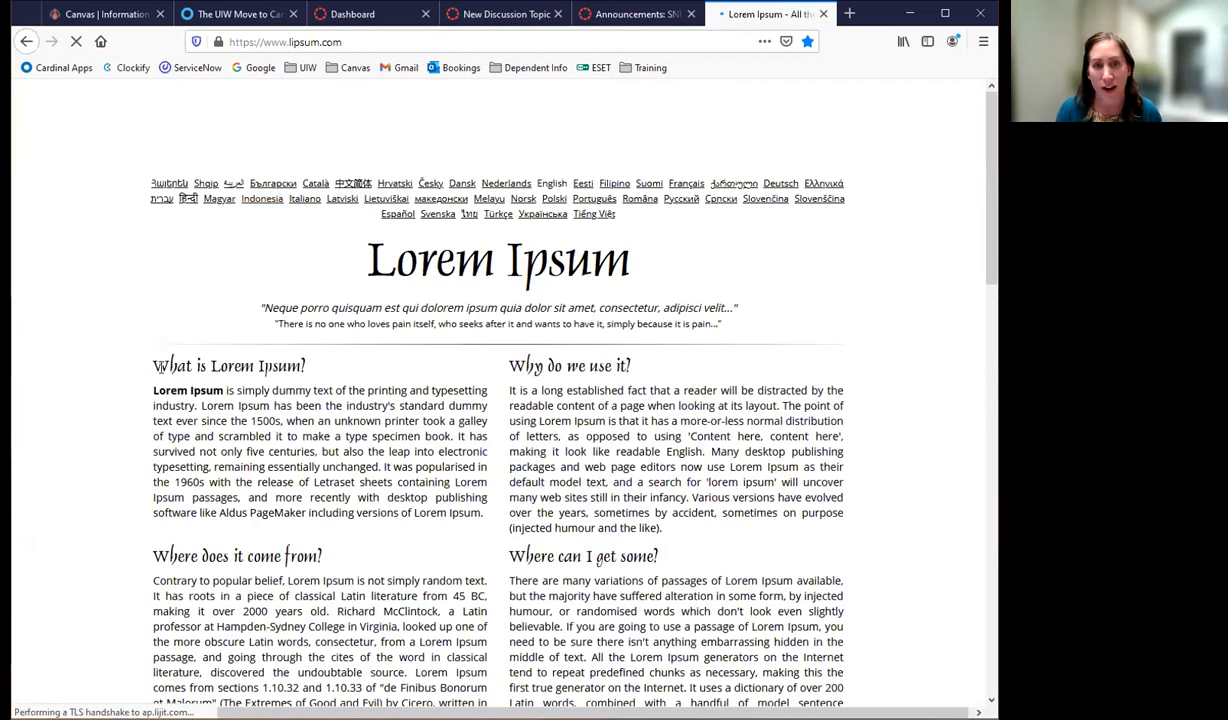
- Generate 3 paragraphs of Lorem Ipsum placeholder text
{"action": "left_click_drag", "start_coordinate": [155, 366], "coordinate": [843, 688]}
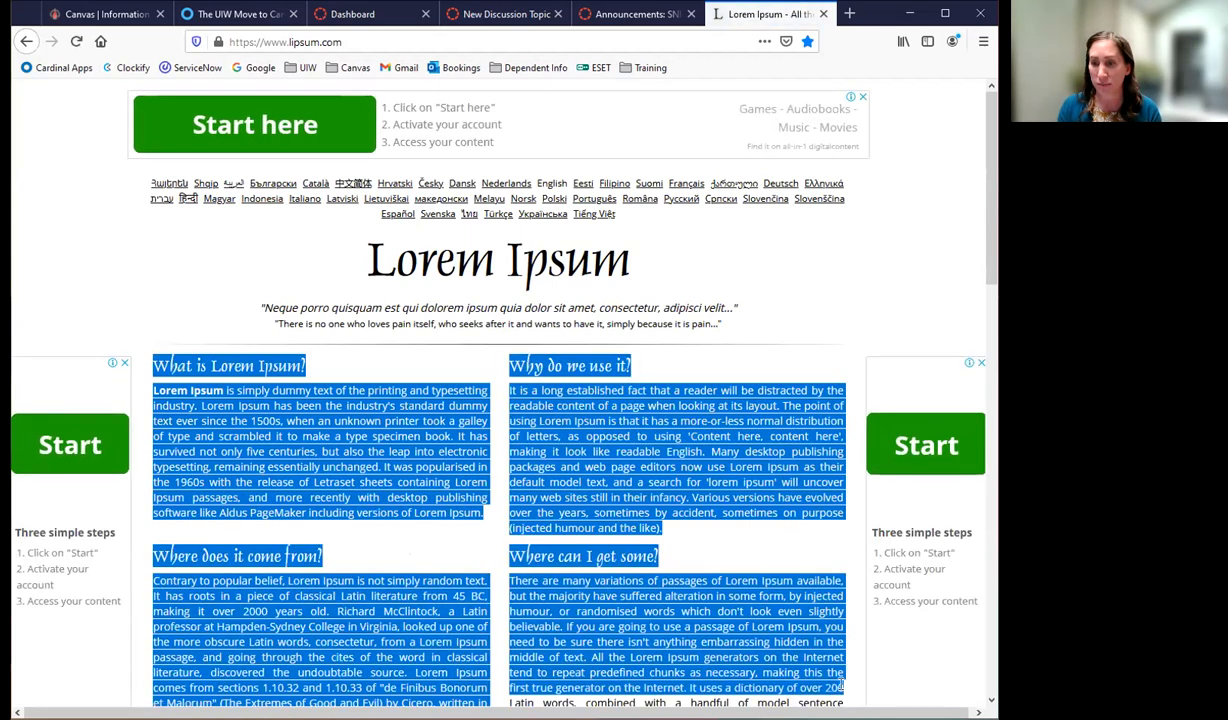
{"action": "left_click", "coordinate": [651, 357]}
{"action": "scroll", "coordinate": [652, 419], "scroll_direction": "down", "scroll_amount": 6}
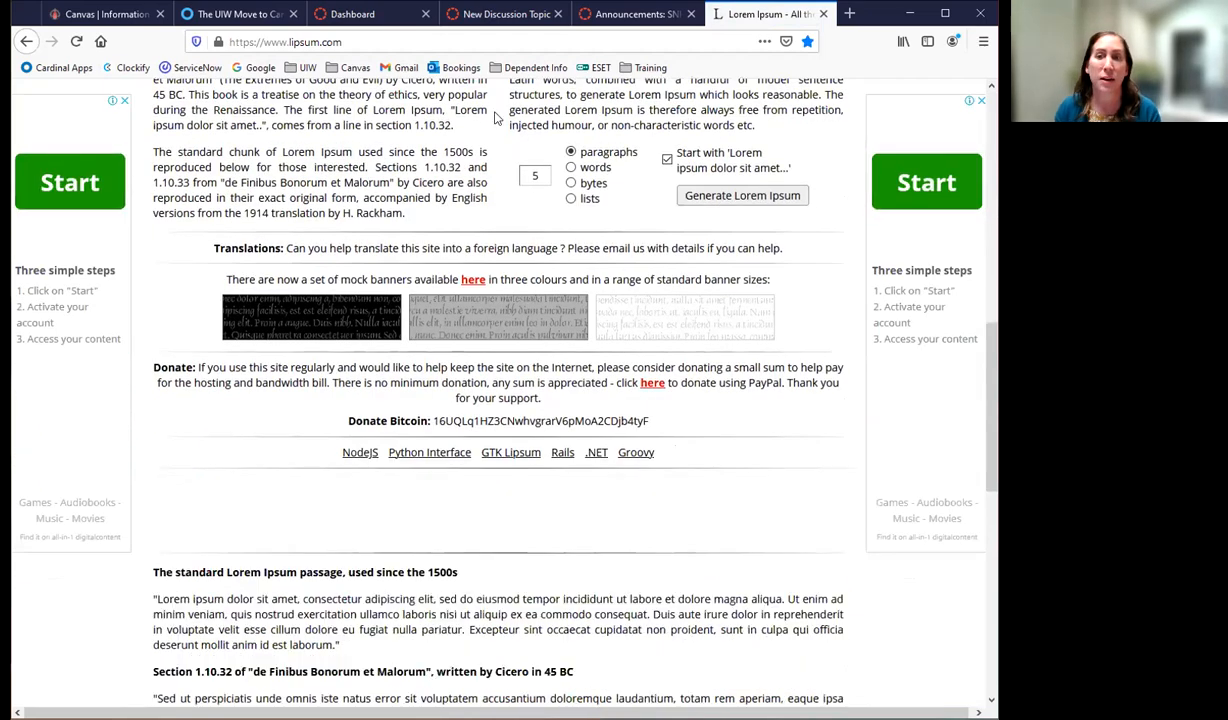
{"action": "double_click", "coordinate": [534, 175]}
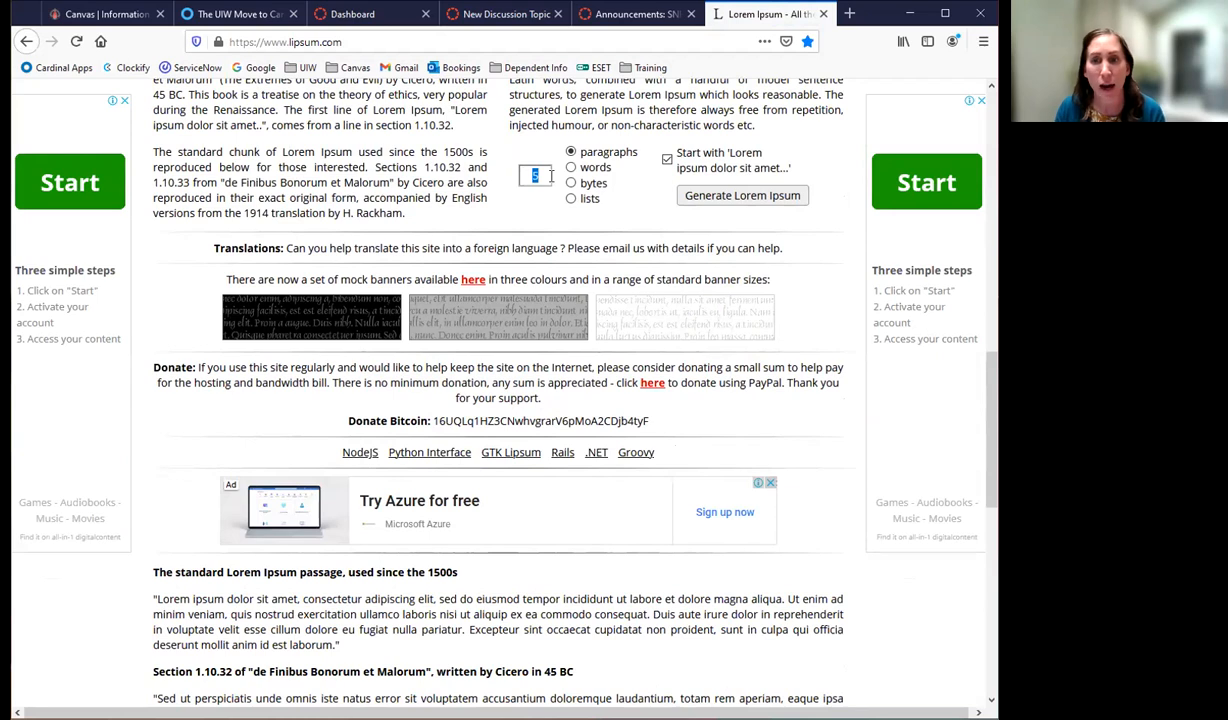
{"action": "type", "text": "3"}
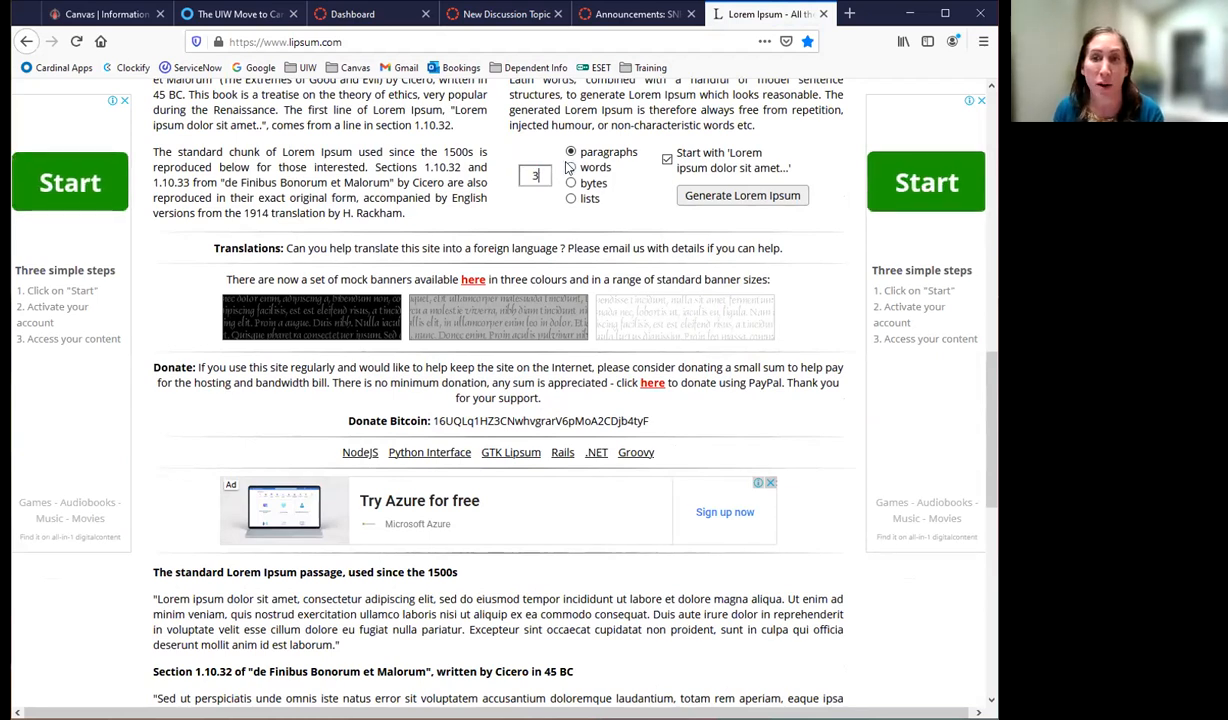
{"action": "left_click", "coordinate": [708, 196]}
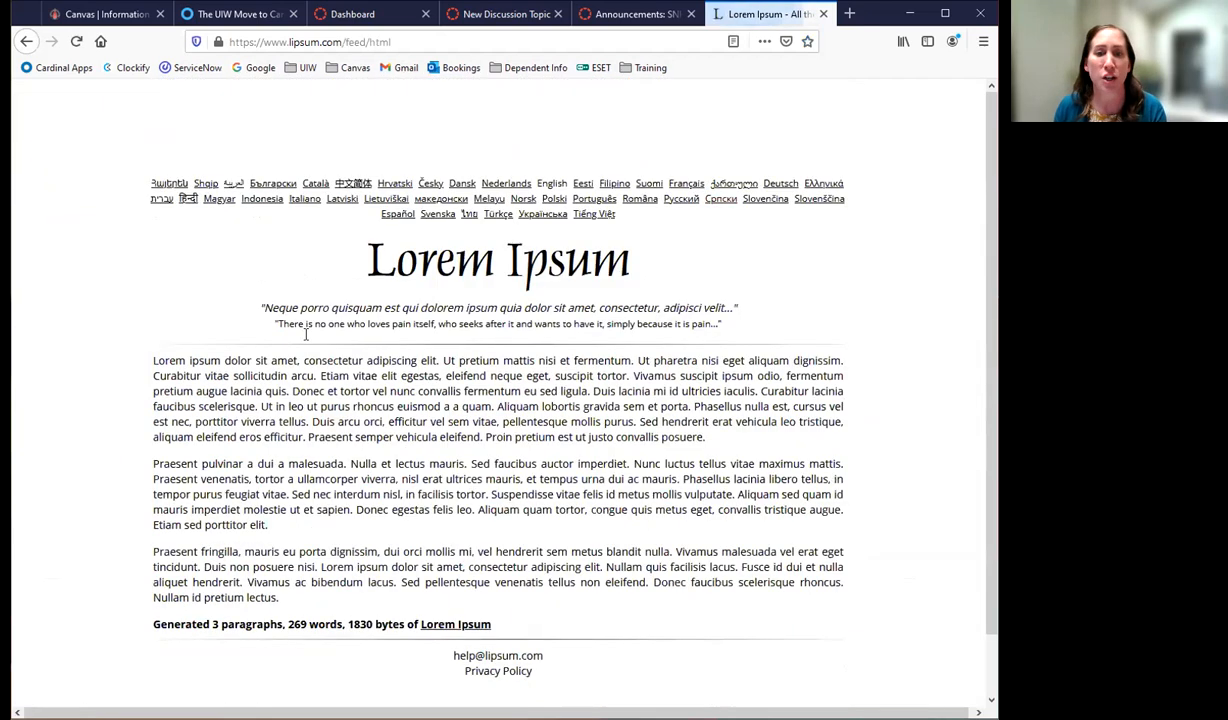
- Copy the three generated paragraphs into the body of the Sample Discussion
{"action": "left_click_drag", "start_coordinate": [153, 362], "coordinate": [424, 600]}
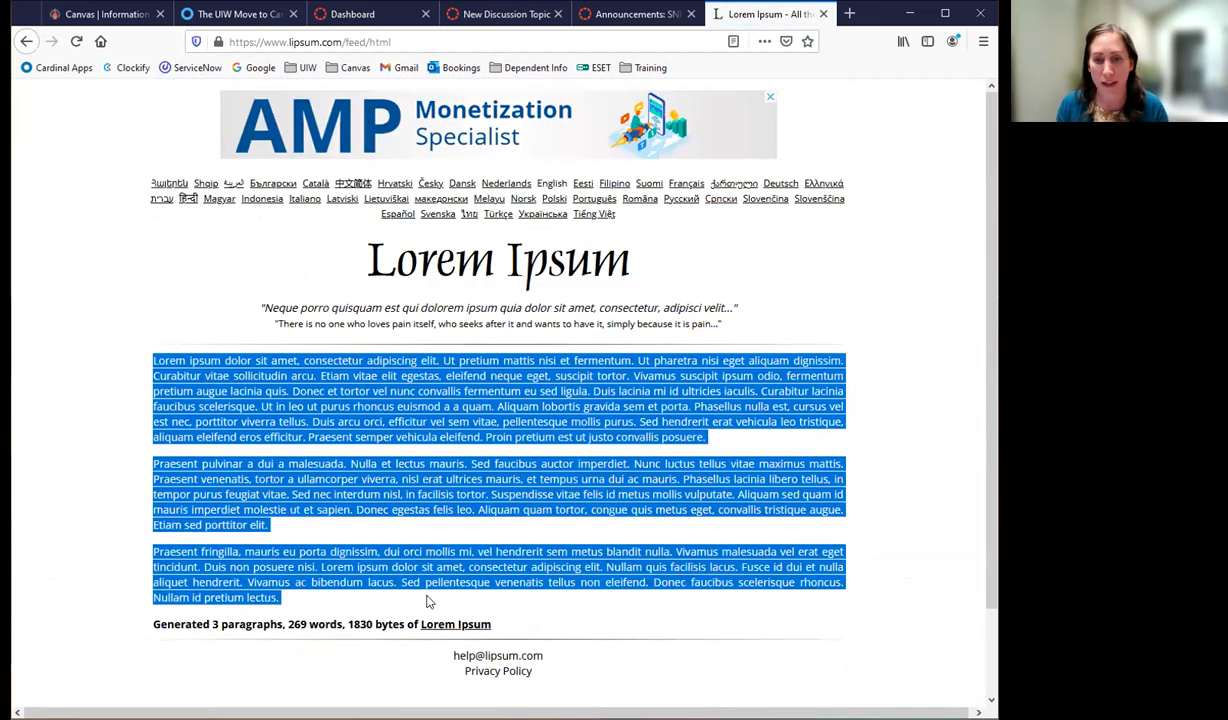
{"action": "left_click", "coordinate": [585, 12]}
{"action": "left_click", "coordinate": [505, 14]}
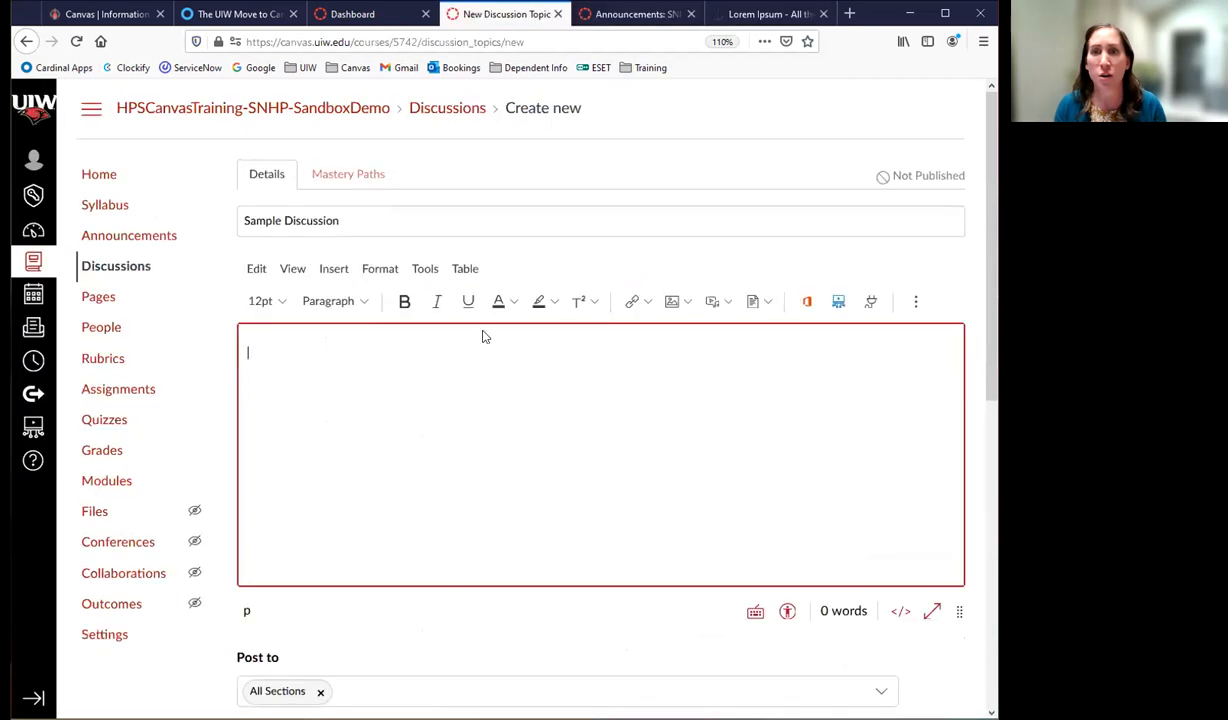
{"action": "key", "text": "ctrl+v"}
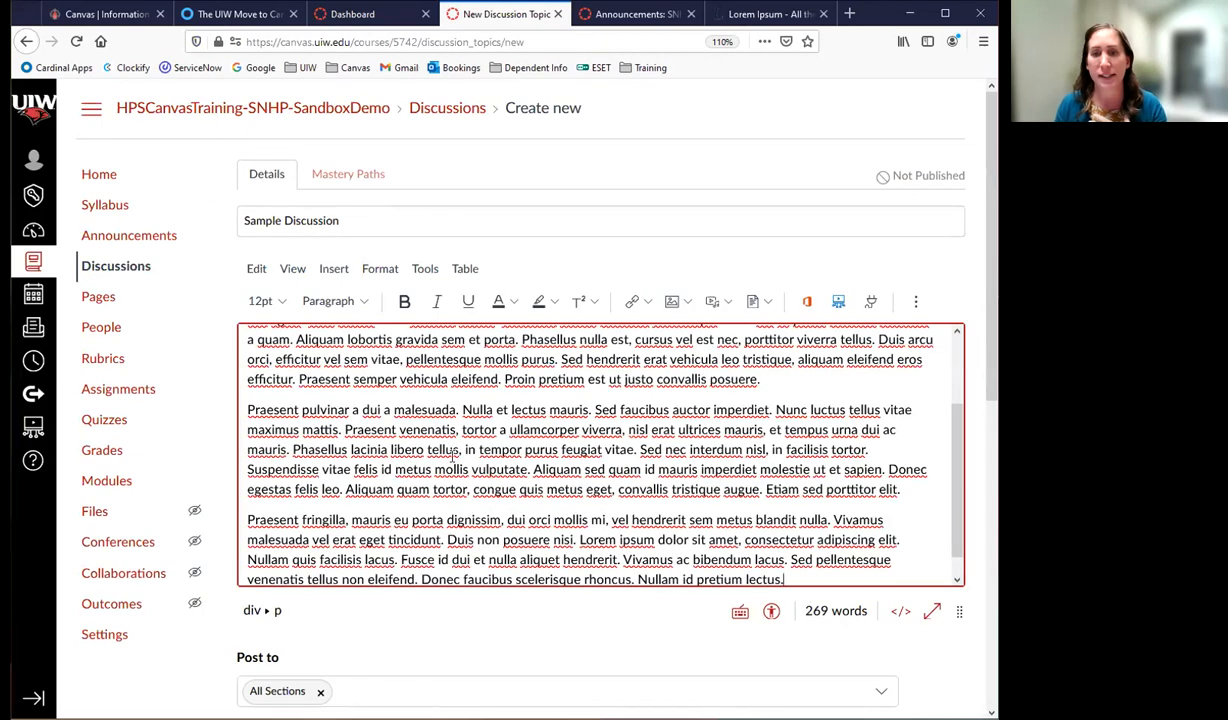
{"action": "scroll", "coordinate": [469, 455], "scroll_direction": "up", "scroll_amount": 2}
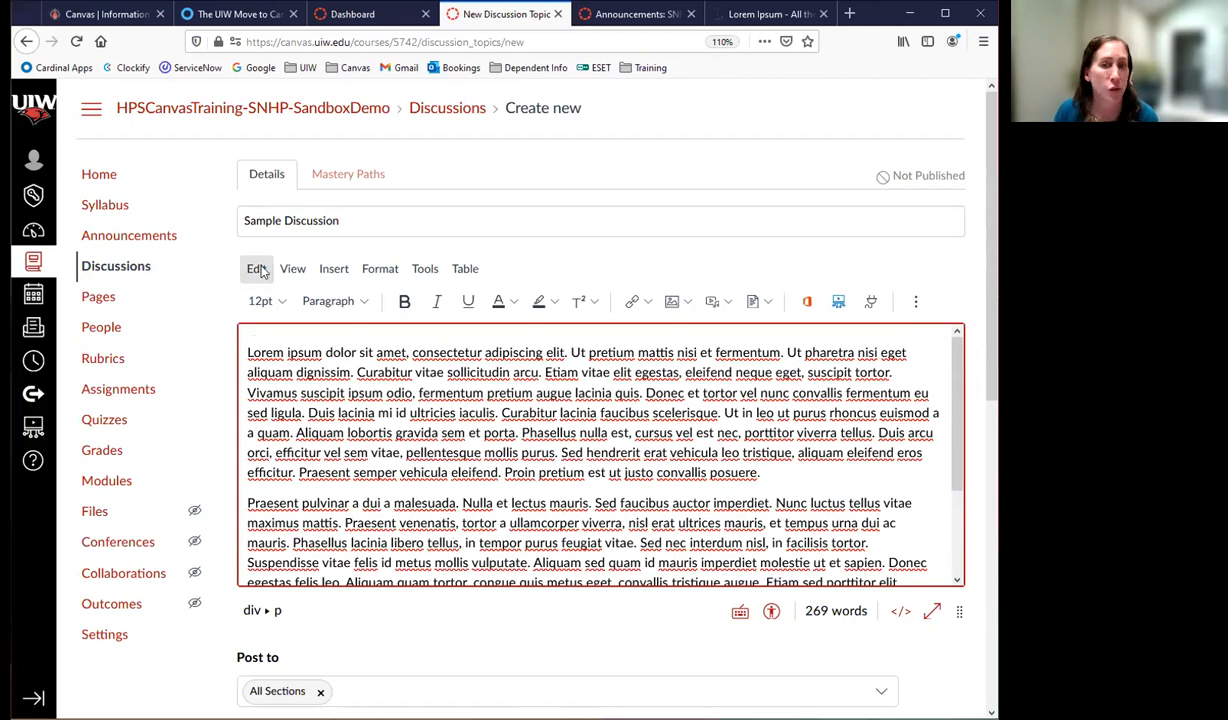
- Select the opening words "Lorem ipsum dolor sit amet," and examine the editor's editing, view and link insertion options
{"action": "left_click_drag", "start_coordinate": [245, 352], "coordinate": [409, 352]}
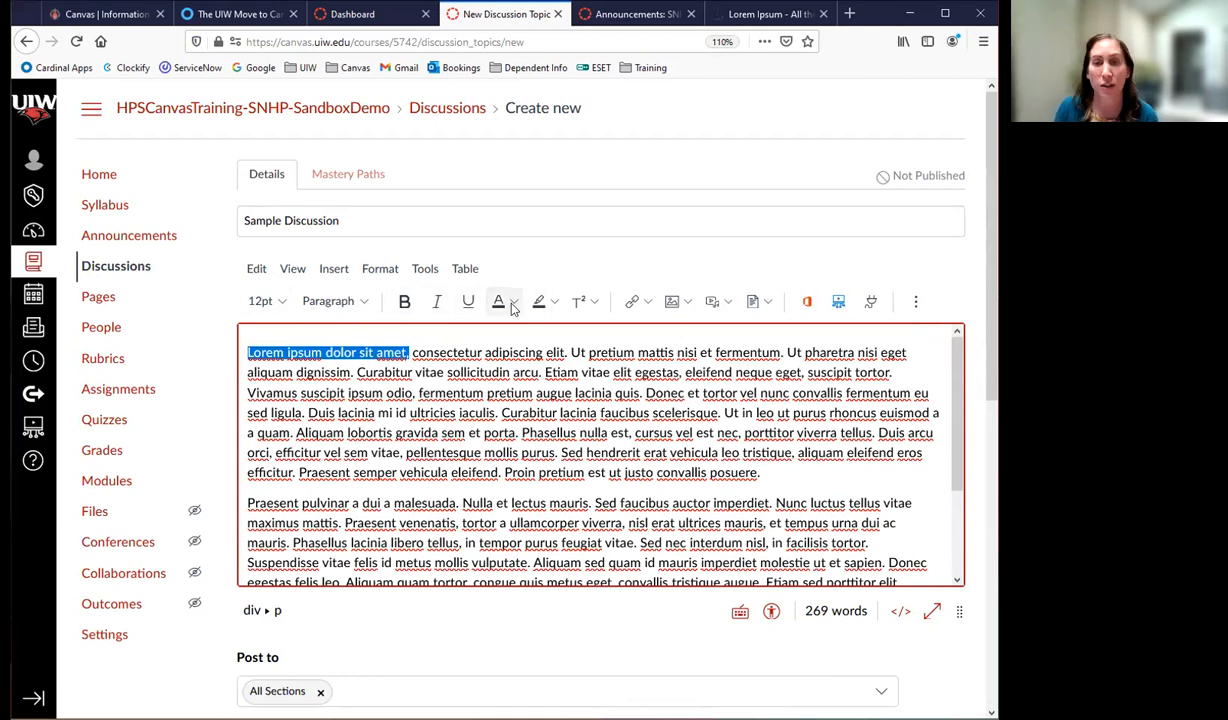
{"action": "left_click", "coordinate": [256, 269]}
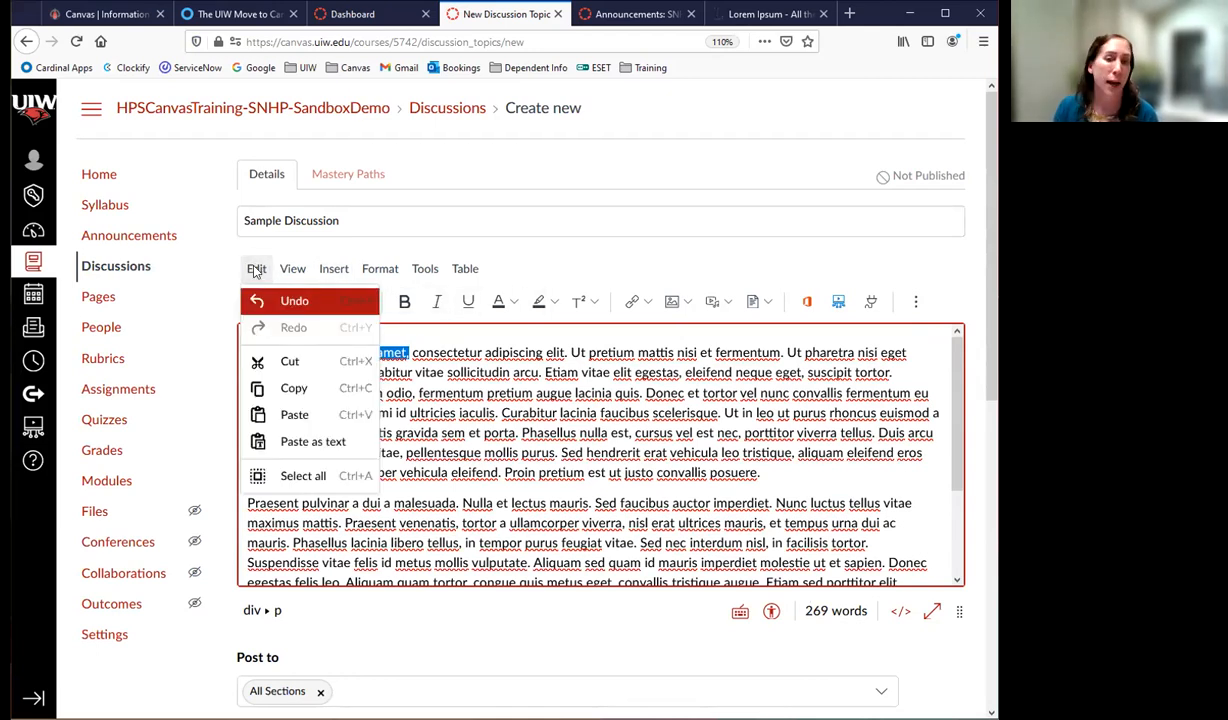
{"action": "left_click", "coordinate": [293, 269]}
{"action": "left_click", "coordinate": [297, 273]}
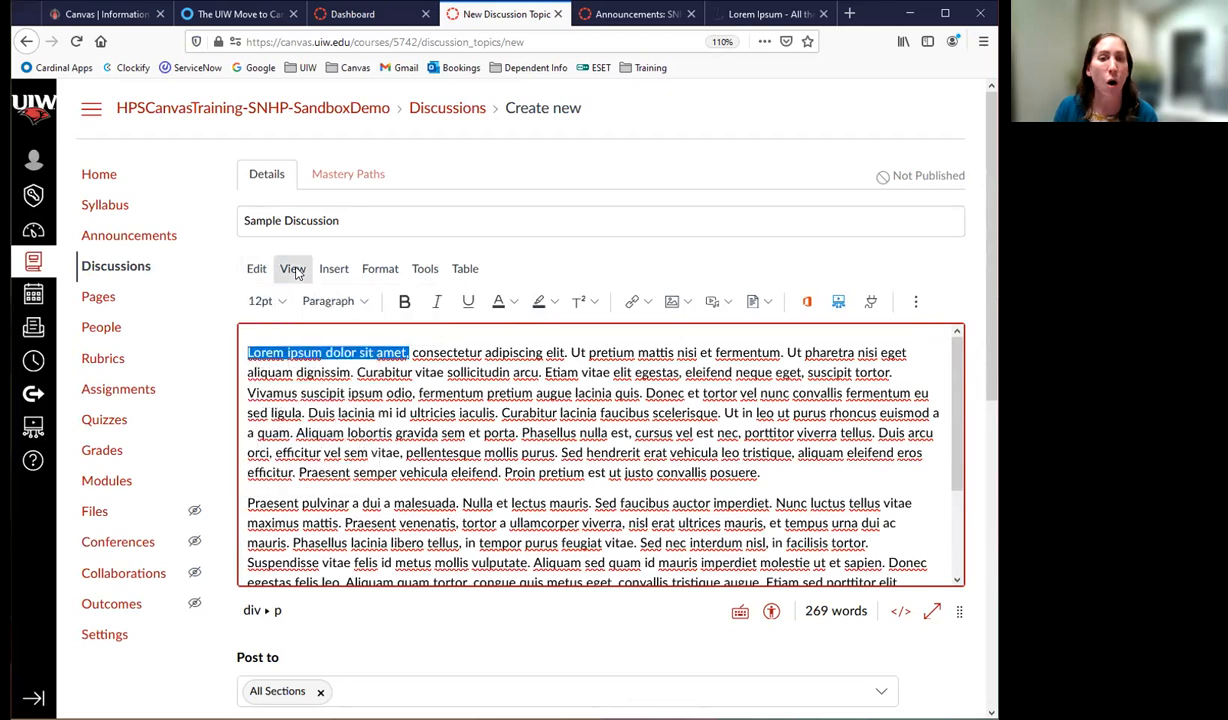
{"action": "left_click", "coordinate": [297, 273]}
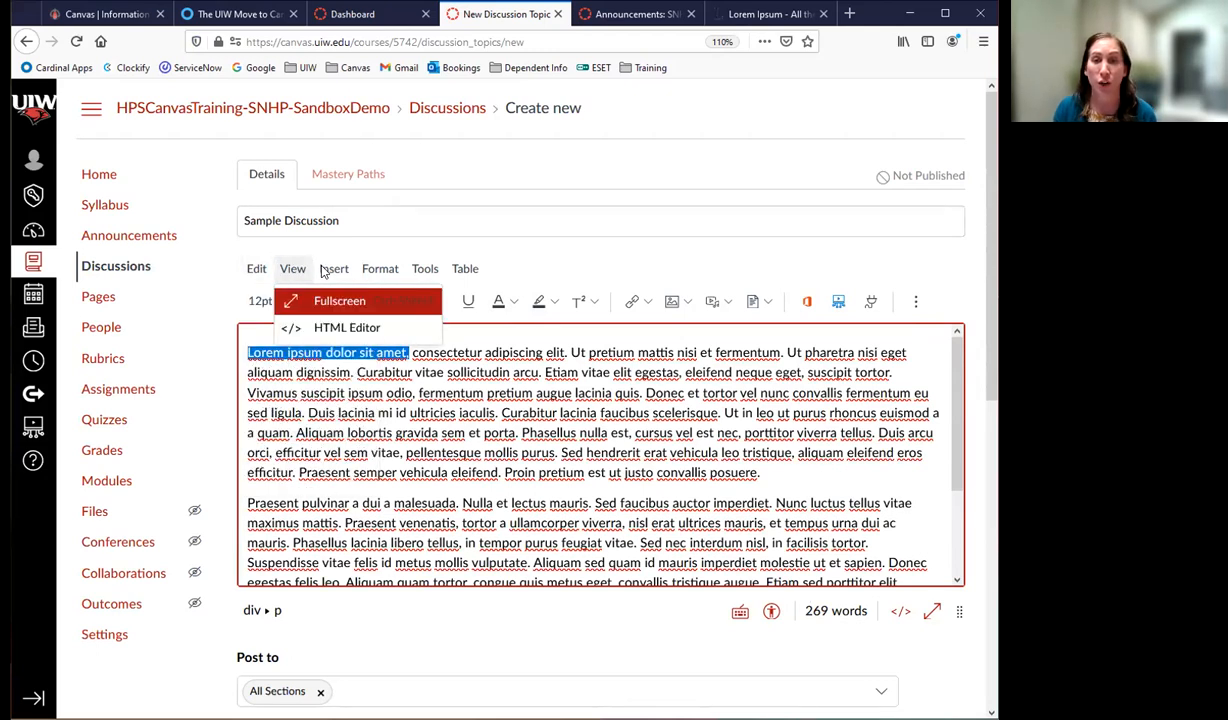
{"action": "mouse_move", "coordinate": [338, 274]}
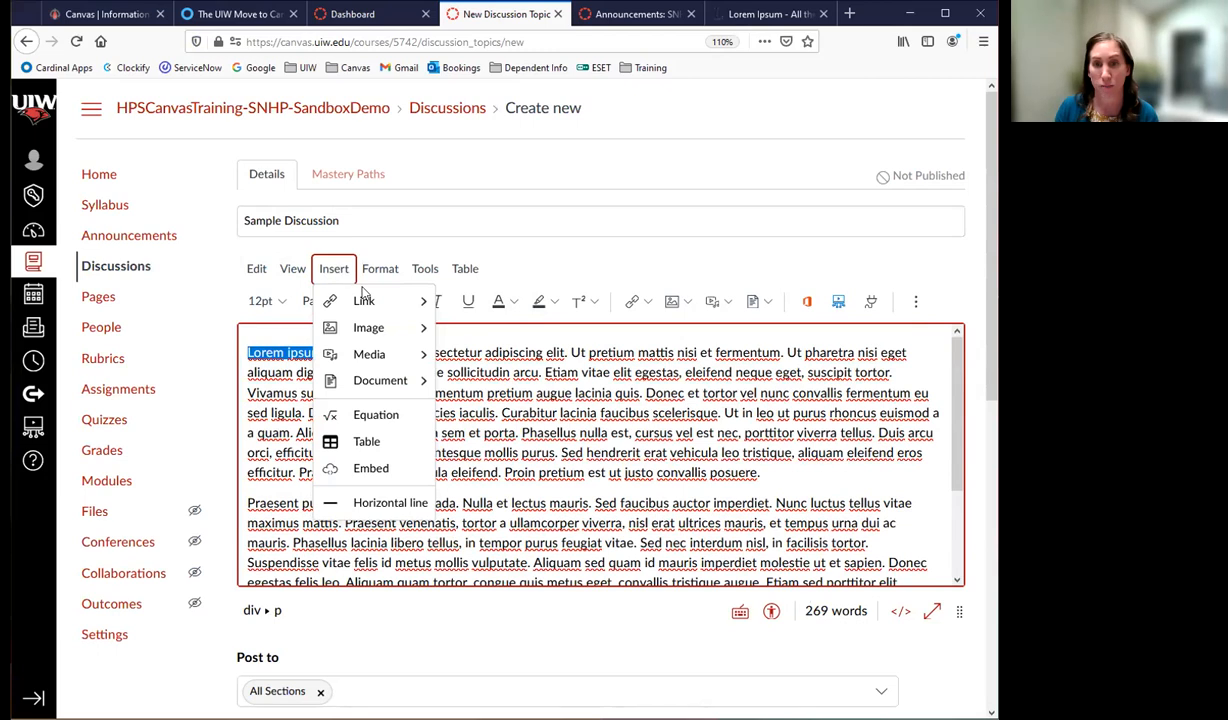
{"action": "mouse_move", "coordinate": [362, 302]}
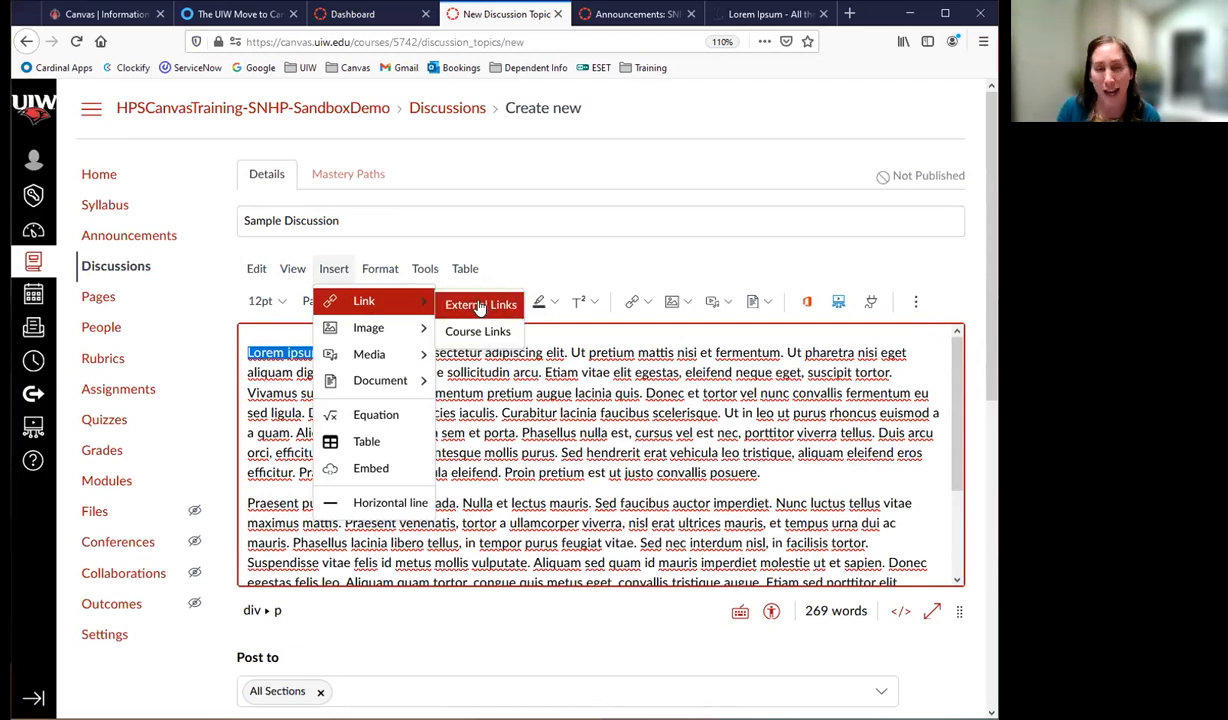
{"action": "left_click", "coordinate": [513, 267]}
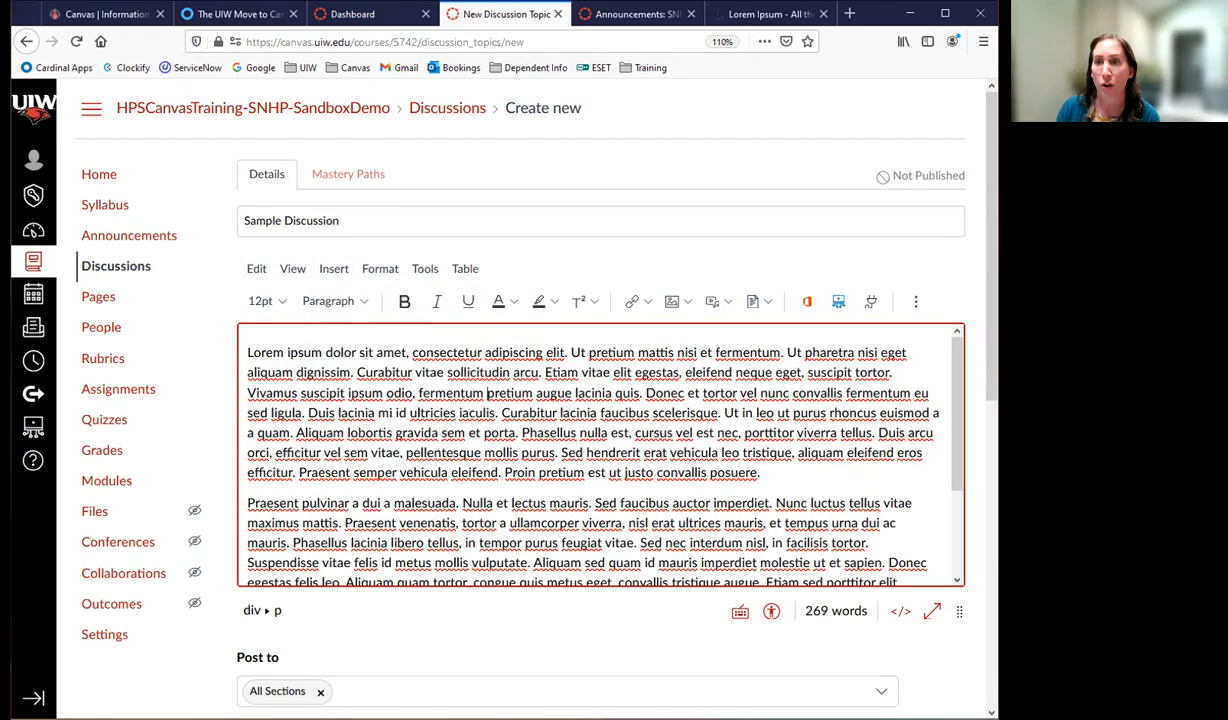
- Load the bookmarked Mayo Clinic article "Pilates for beginners: Explore the core" in the Lorem Ipsum browser tab and copy its web address
{"action": "left_click", "coordinate": [770, 14]}
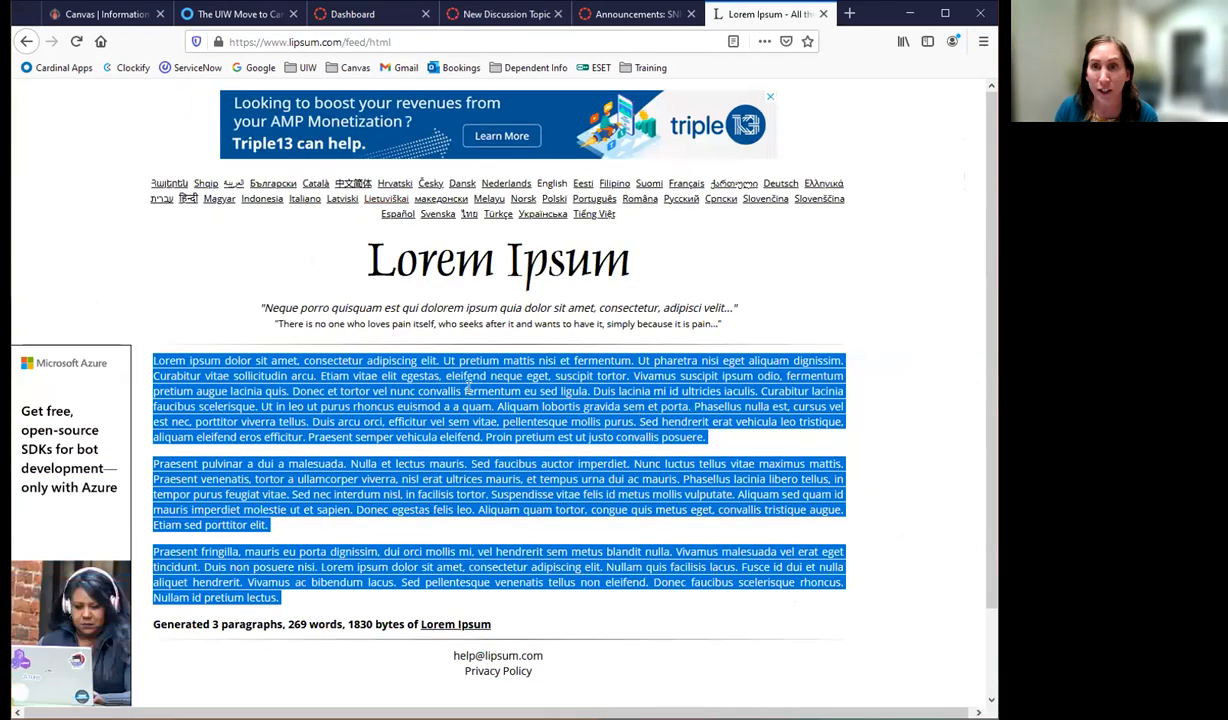
{"action": "left_click", "coordinate": [376, 41]}
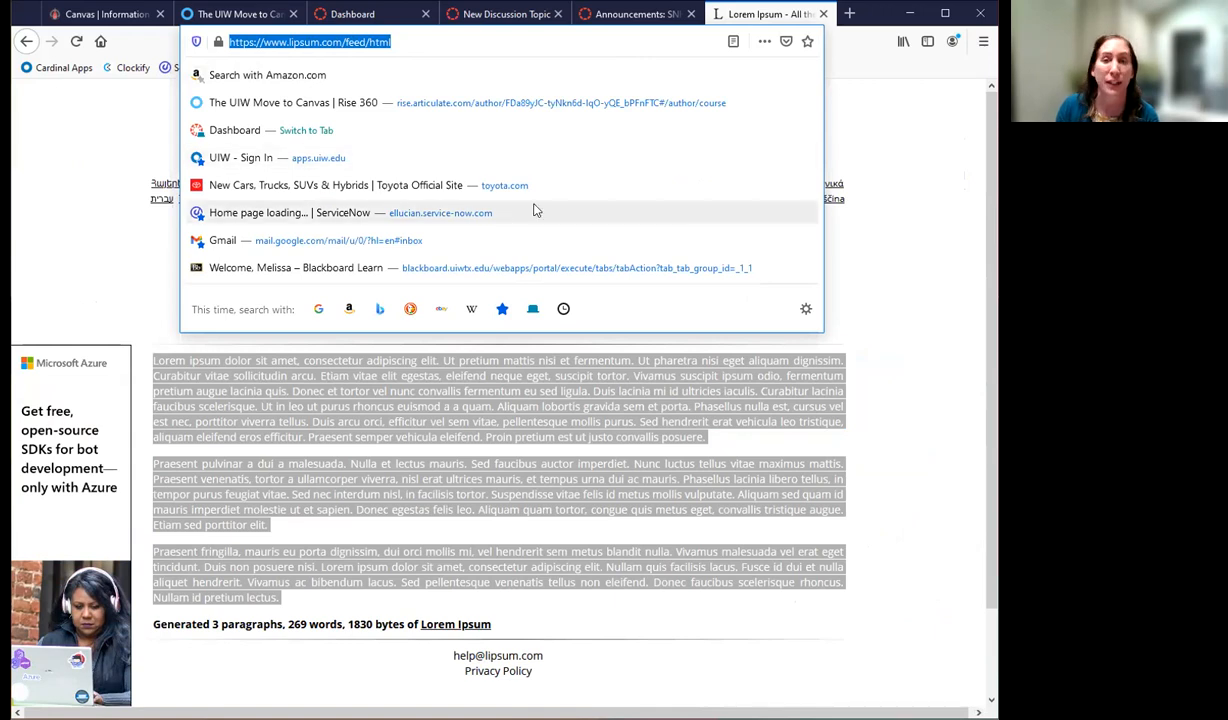
{"action": "left_click", "coordinate": [926, 150]}
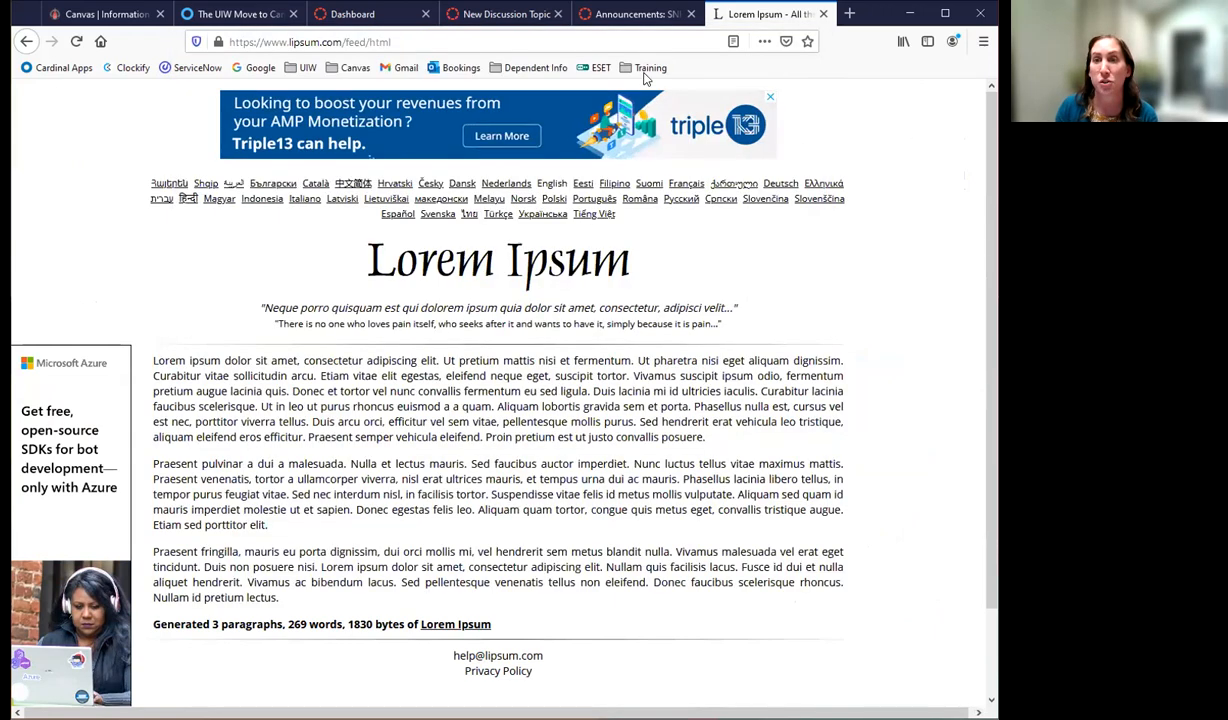
{"action": "left_click", "coordinate": [650, 68]}
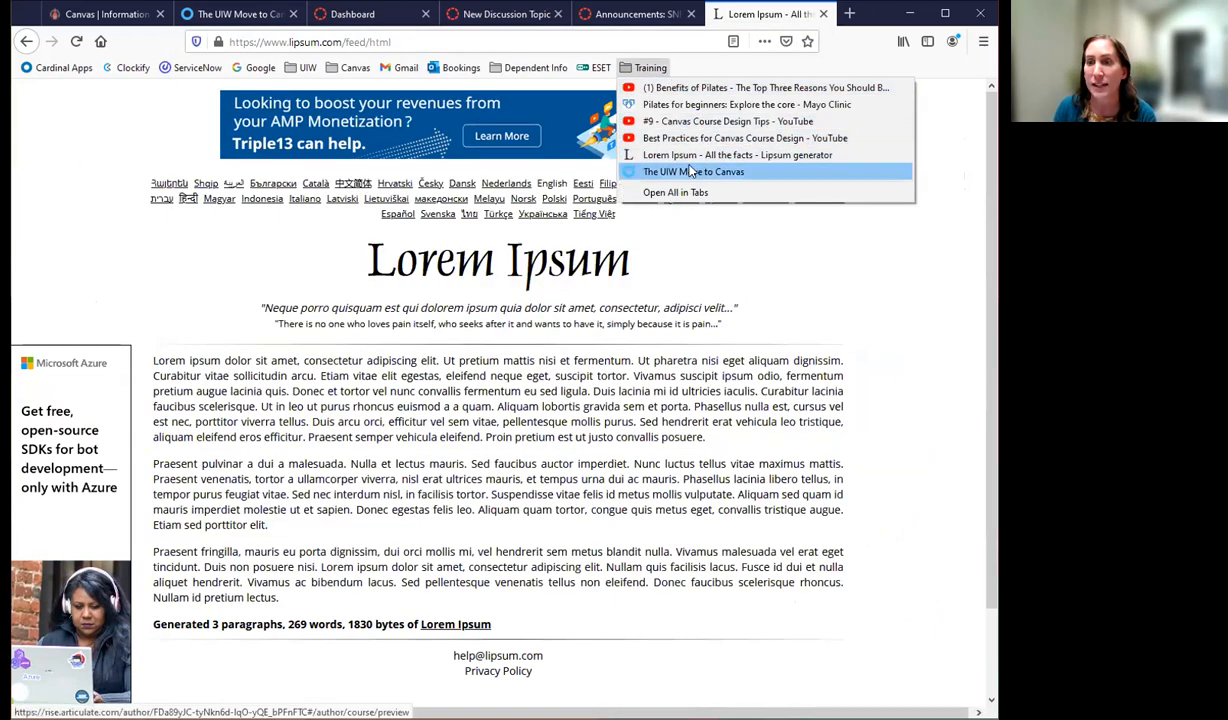
{"action": "left_click", "coordinate": [685, 105]}
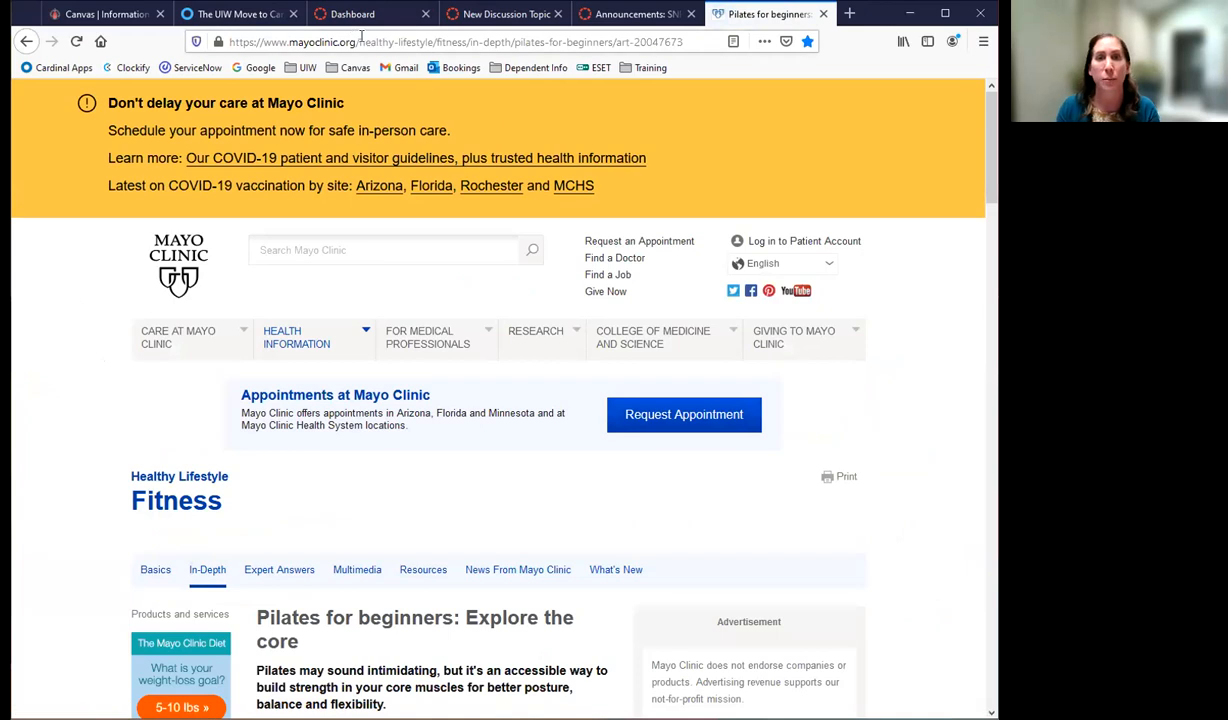
{"action": "scroll", "coordinate": [560, 505], "scroll_direction": "down", "scroll_amount": 4}
{"action": "scroll", "coordinate": [480, 249], "scroll_direction": "up", "scroll_amount": 4}
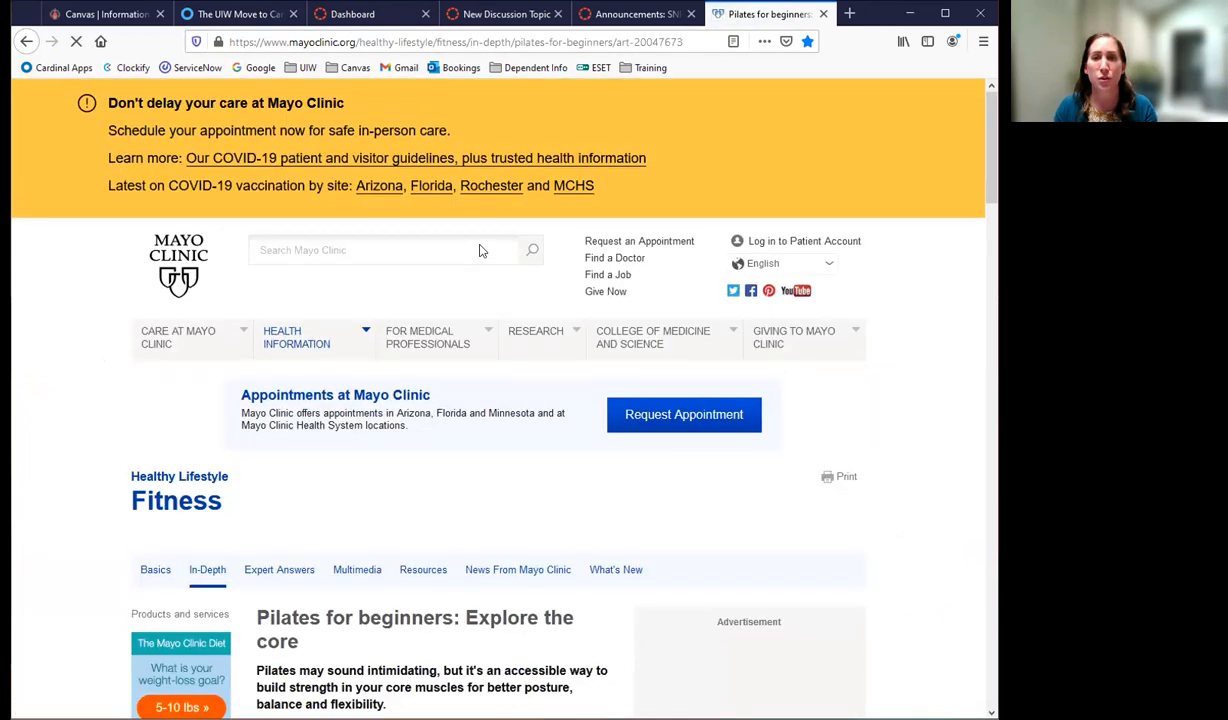
{"action": "left_click", "coordinate": [488, 41]}
{"action": "key", "text": "ctrl+c"}
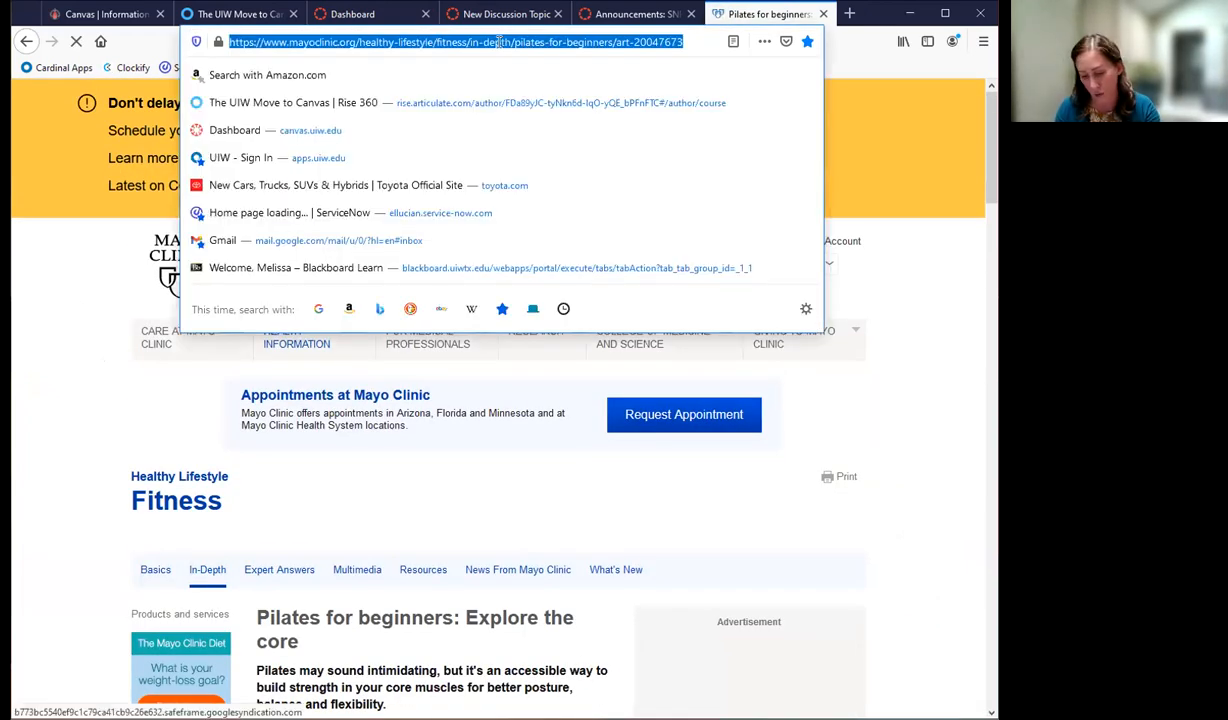
- Replace the first Lorem Ipsum paragraph of the Sample Discussion with "Read the Mayo Clinic Pilates article."
{"action": "left_click", "coordinate": [505, 14]}
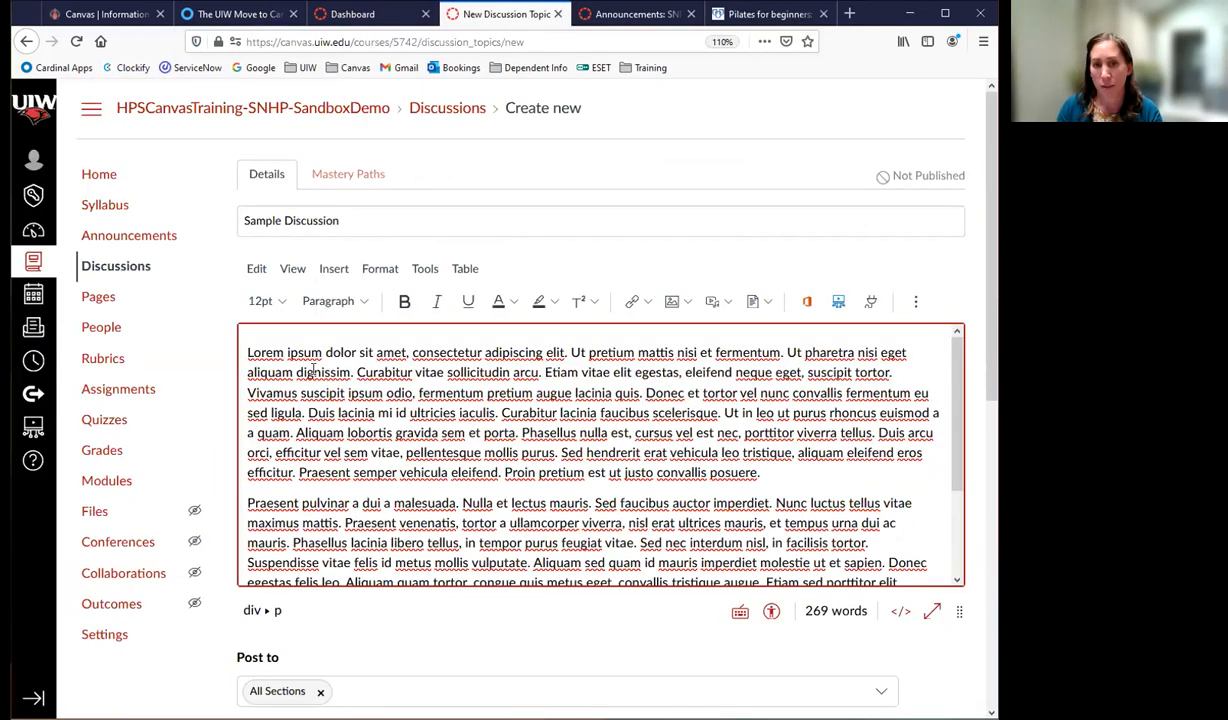
{"action": "mouse_move", "coordinate": [249, 352]}
{"action": "left_mouse_down"}
{"action": "mouse_move", "coordinate": [762, 480]}
{"action": "mouse_move", "coordinate": [248, 347]}
{"action": "left_mouse_up"}
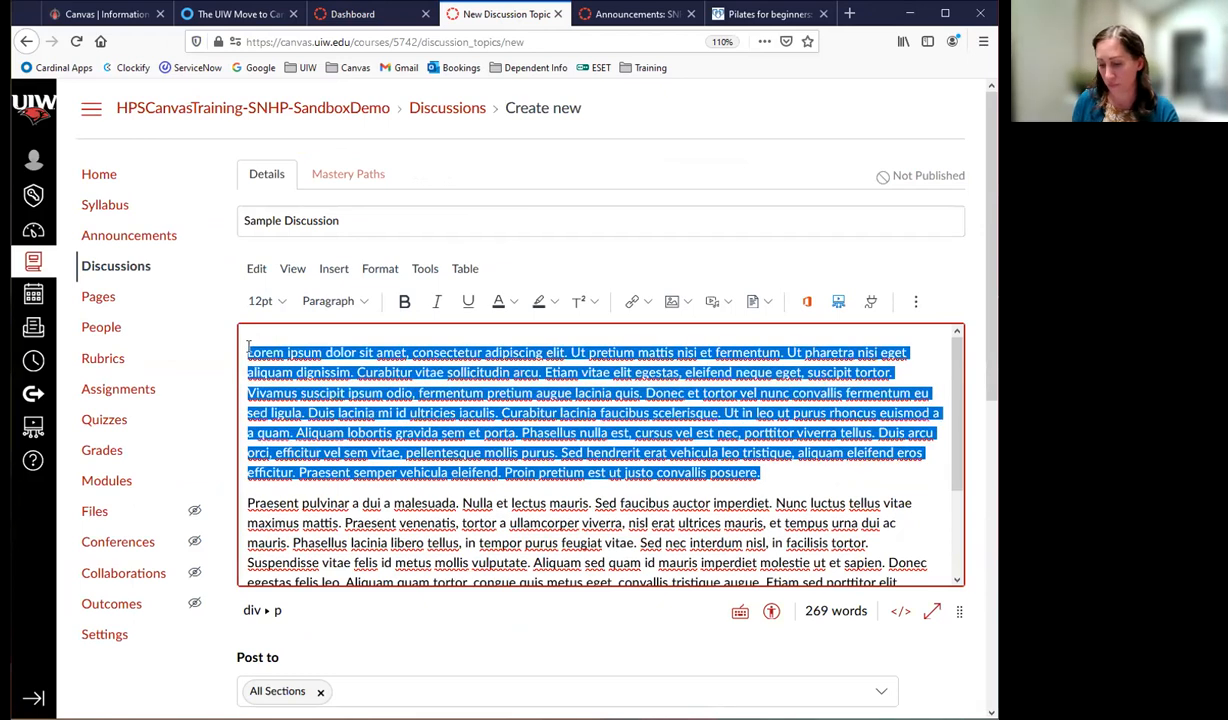
{"action": "type", "text": "Read the"}
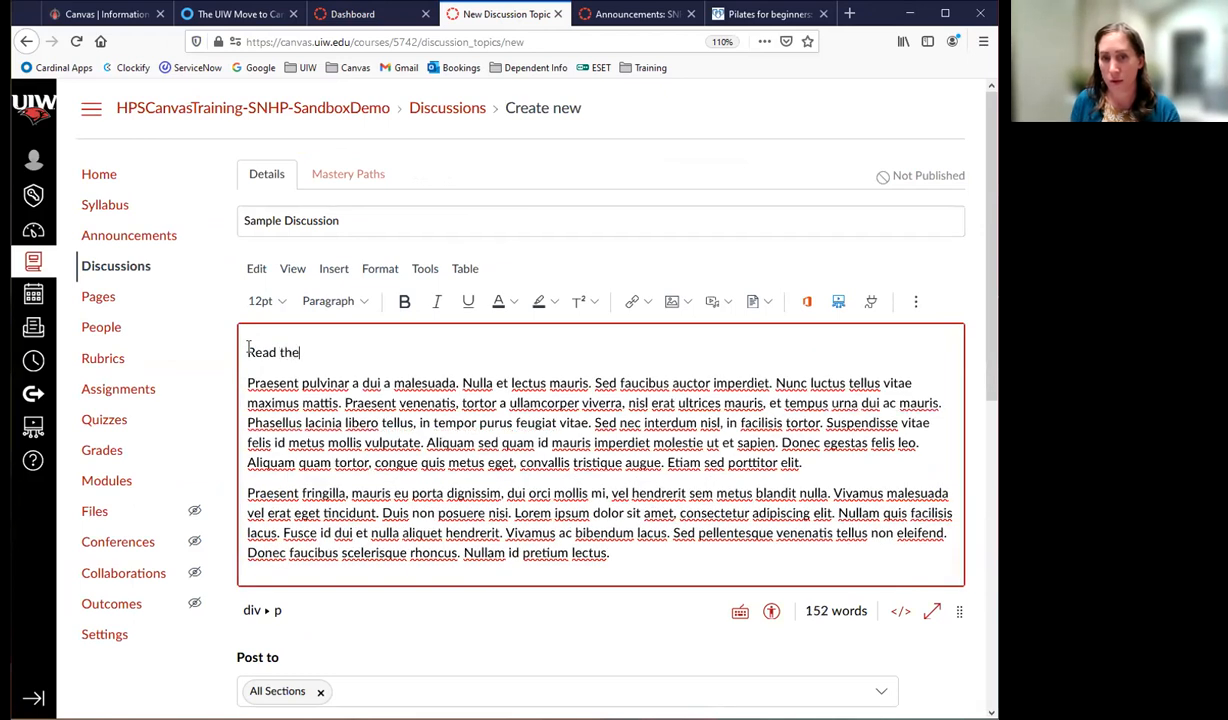
{"action": "type", "text": " Mayo Clinic Pilates article."}
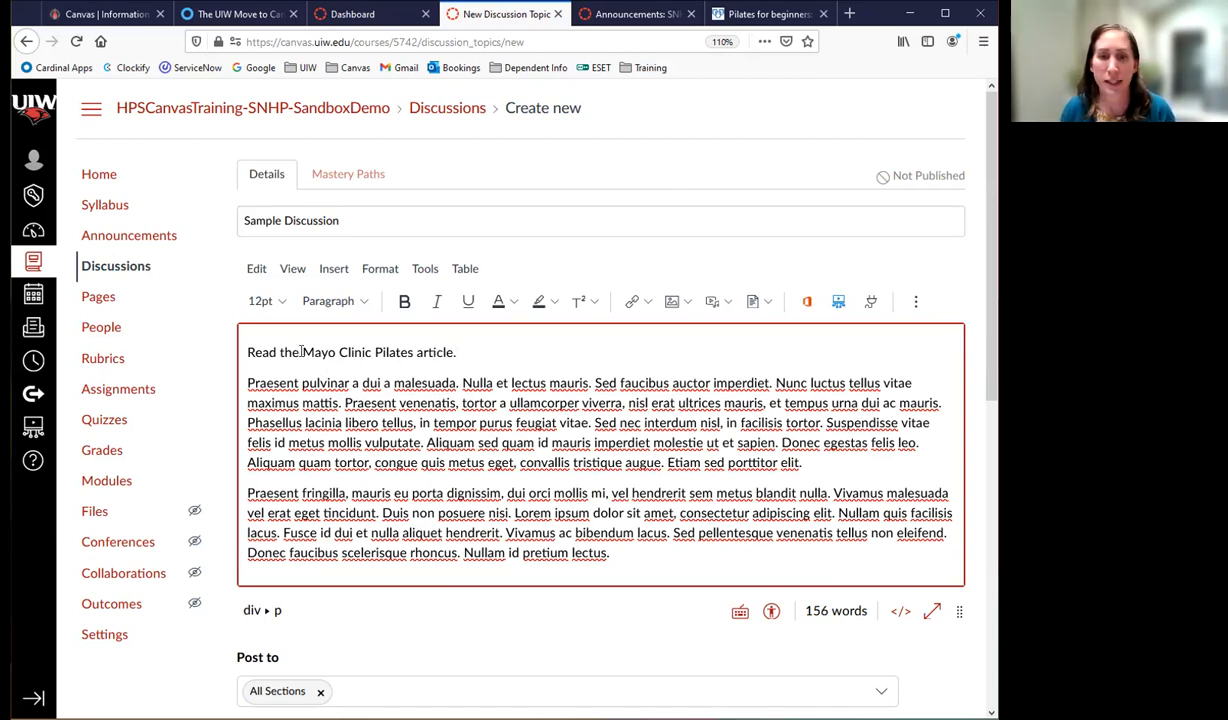
- Turn the words "Mayo Clinic Pilates article" into an external link using the copied article address
{"action": "left_click_drag", "start_coordinate": [302, 352], "coordinate": [458, 357]}
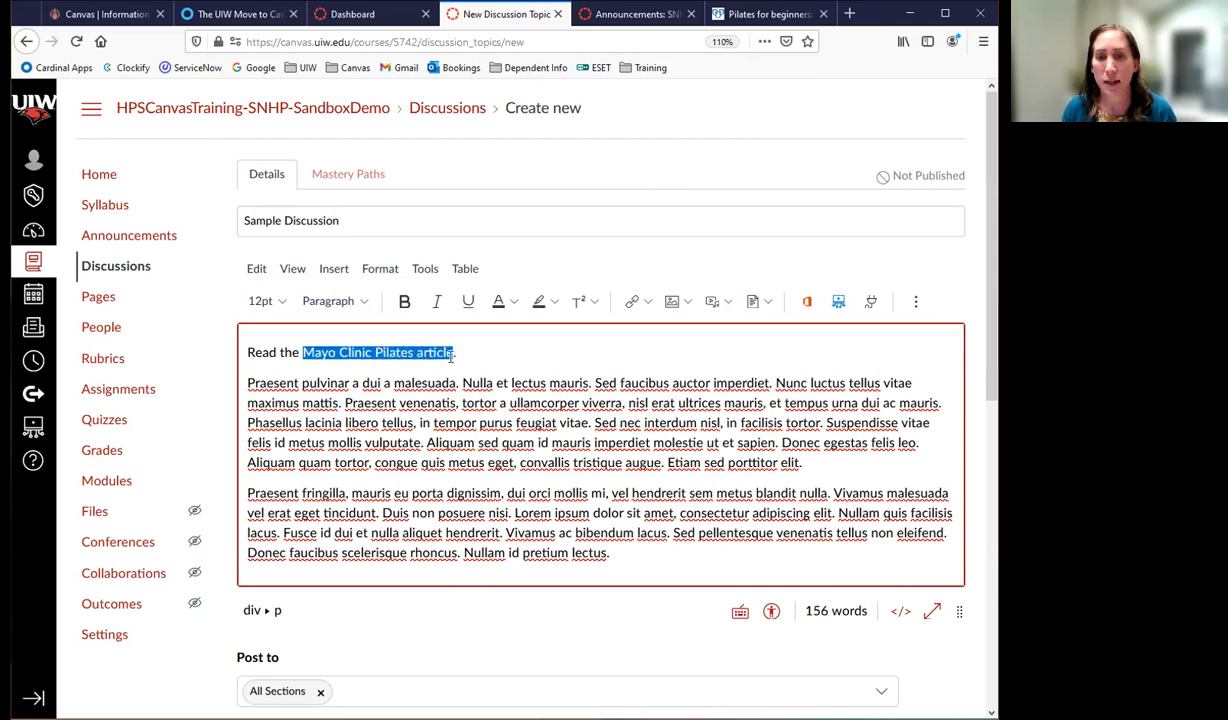
{"action": "left_click", "coordinate": [645, 304]}
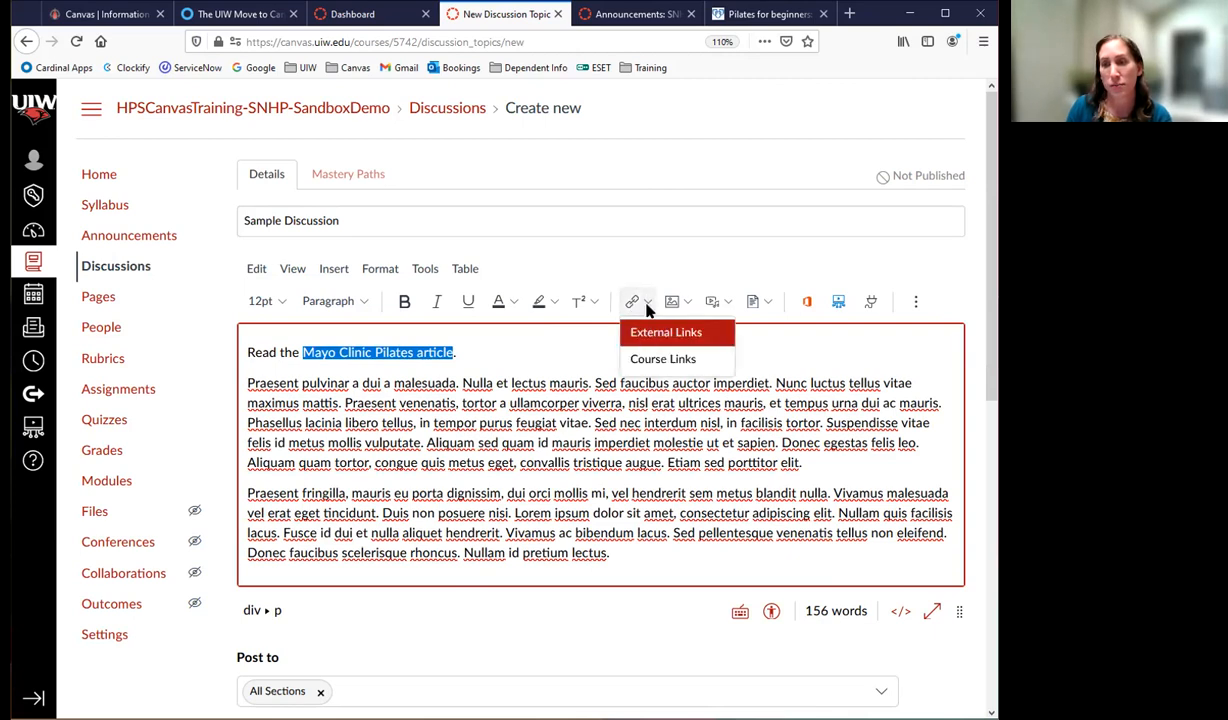
{"action": "left_click", "coordinate": [652, 336]}
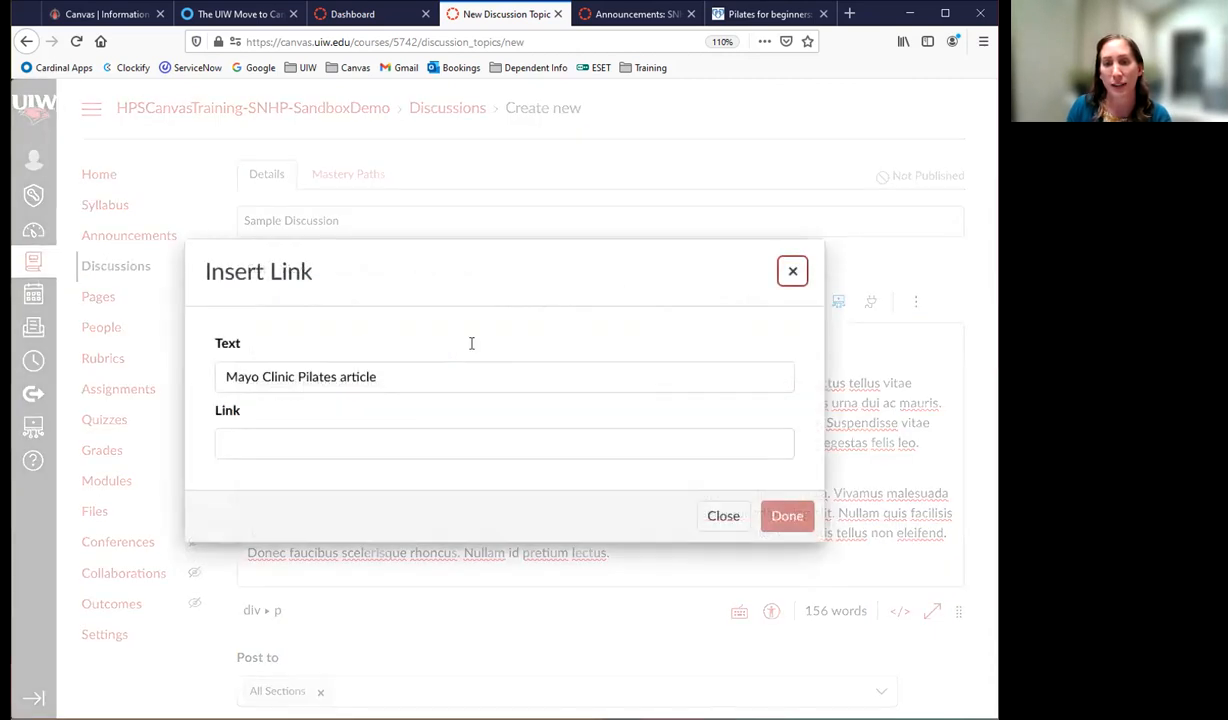
{"action": "left_click", "coordinate": [340, 444]}
{"action": "key", "text": "ctrl+v"}
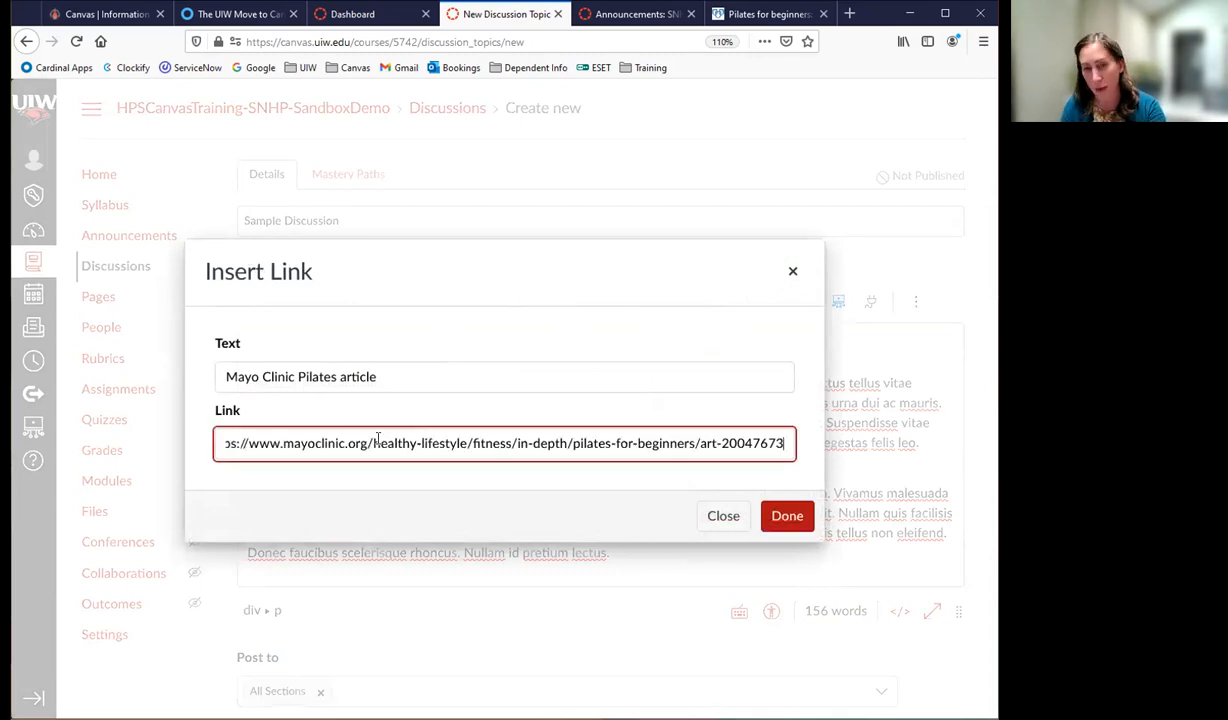
{"action": "left_click", "coordinate": [787, 516]}
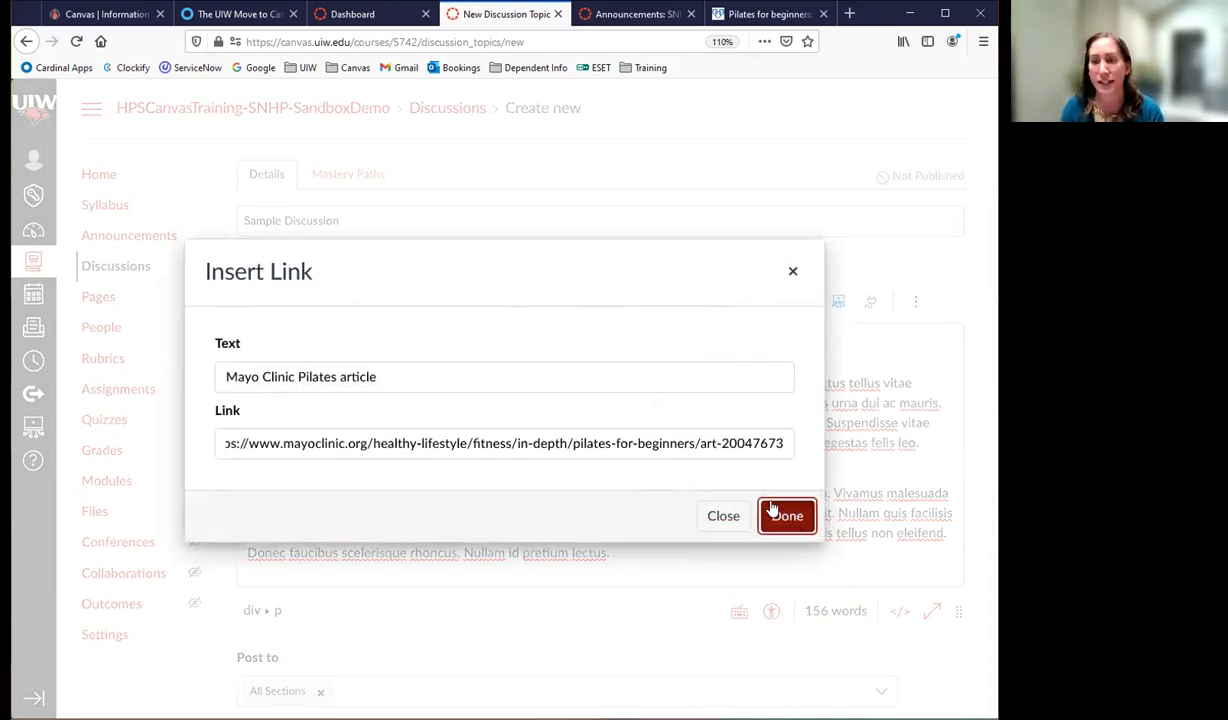
- Delete the paragraph beginning "Praesent pulvinar", leaving an empty line below the linked sentence
{"action": "left_click", "coordinate": [475, 403]}
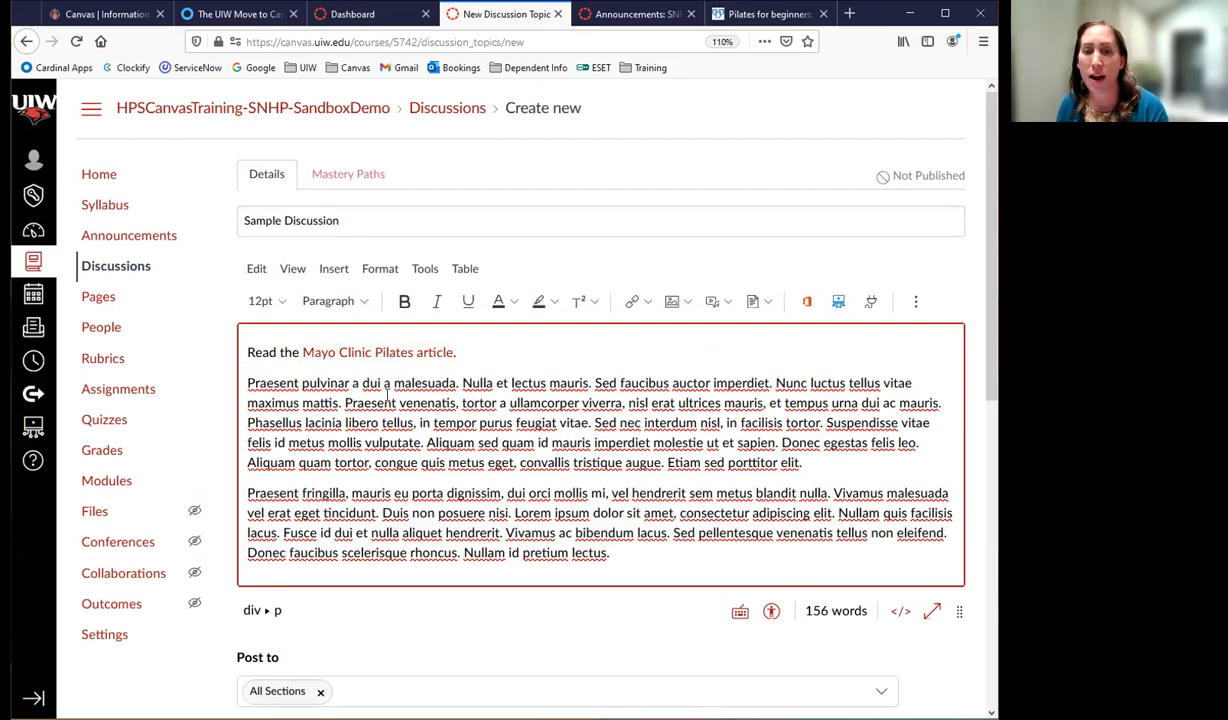
{"action": "left_click_drag", "start_coordinate": [247, 383], "coordinate": [839, 474]}
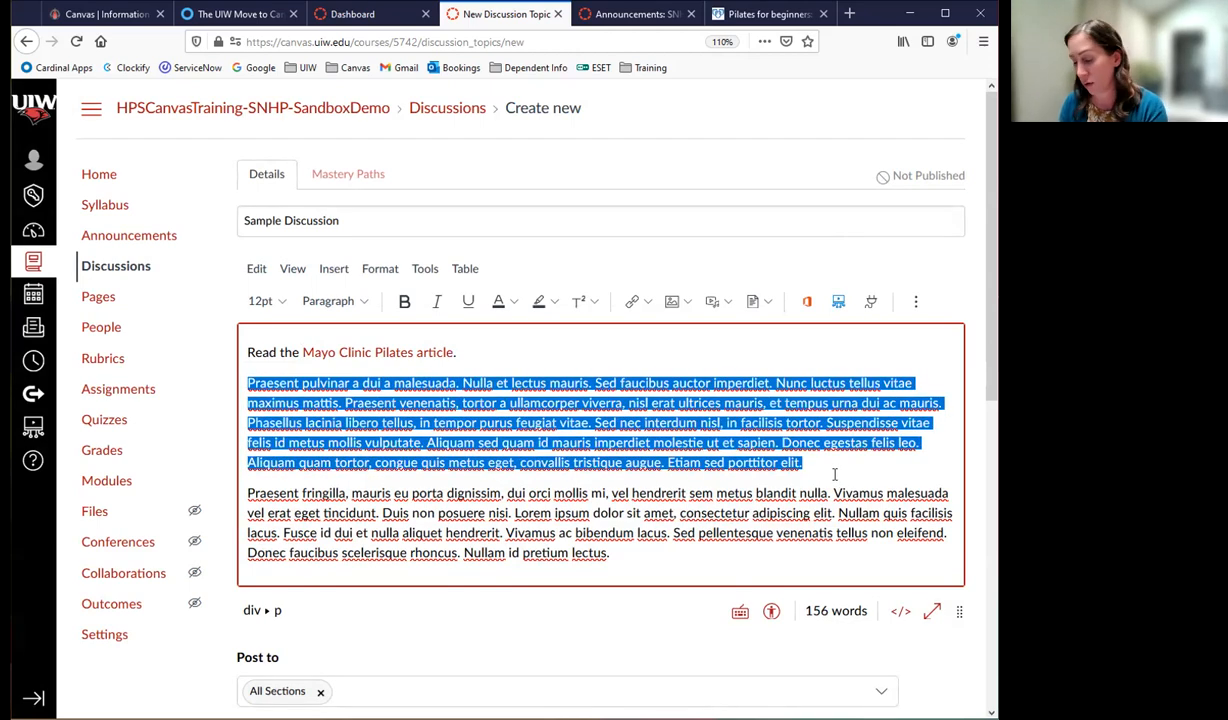
{"action": "key", "text": "Delete"}
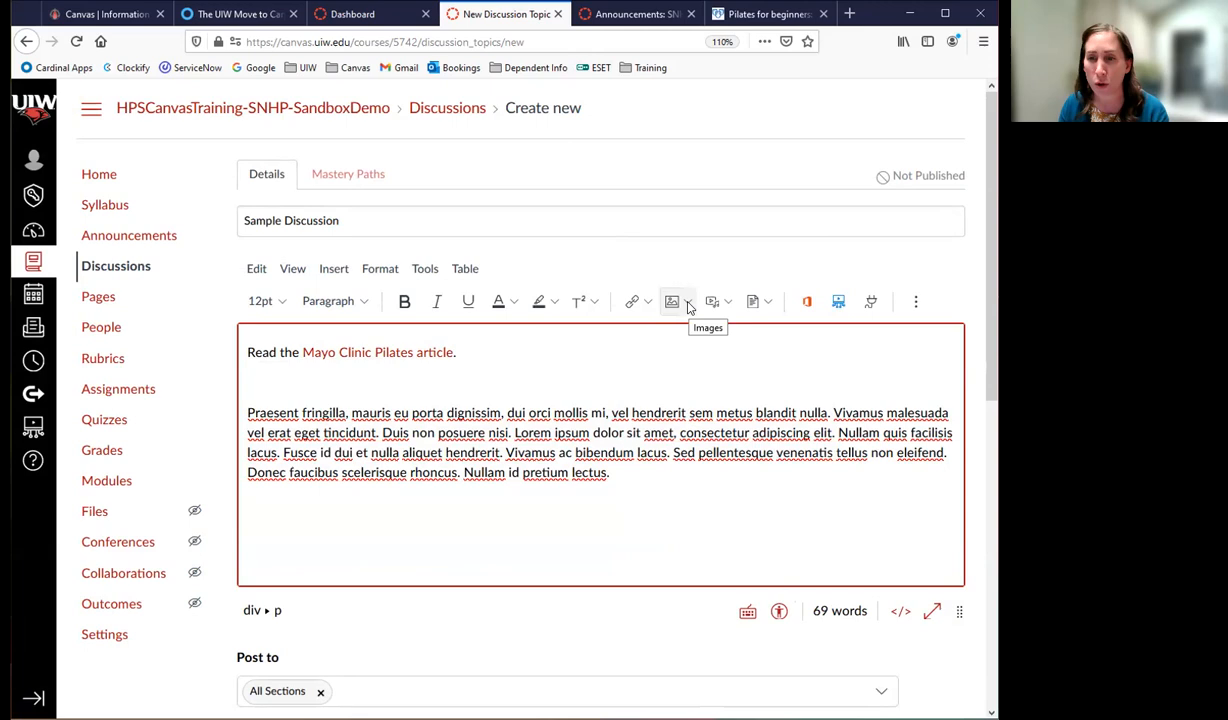
- Examine the link and image insertion options, then search the course images for "help"
{"action": "left_click", "coordinate": [649, 303]}
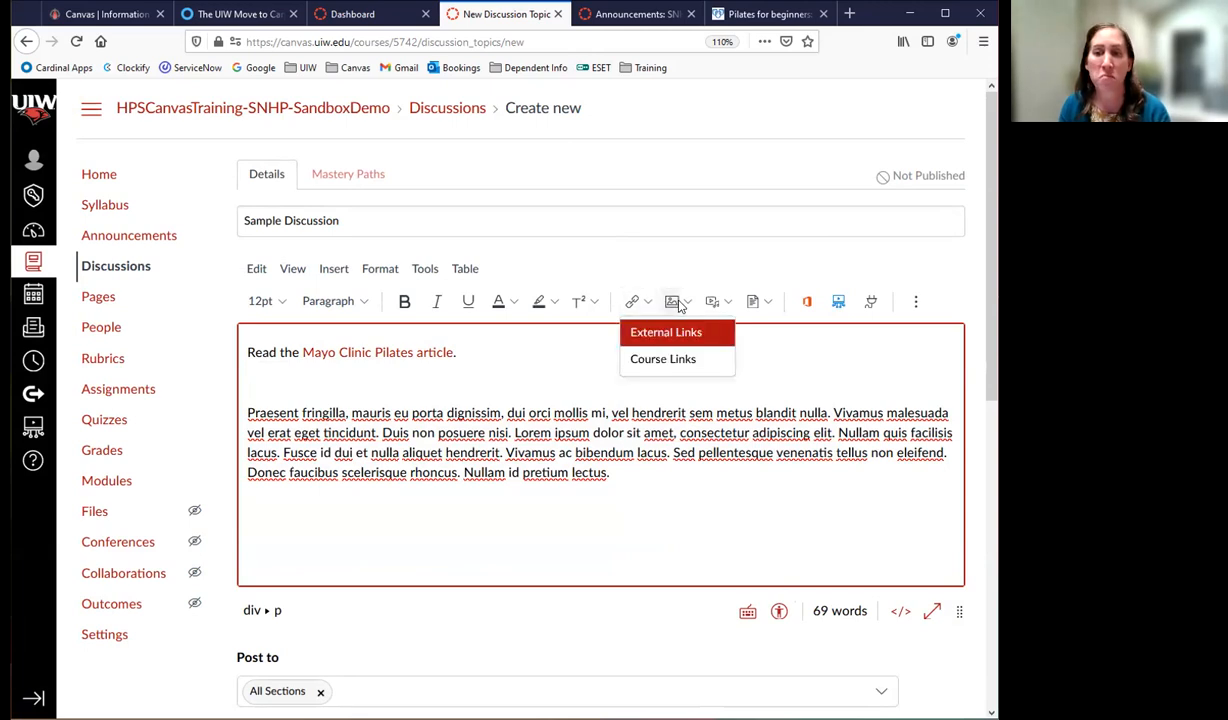
{"action": "left_click", "coordinate": [686, 303]}
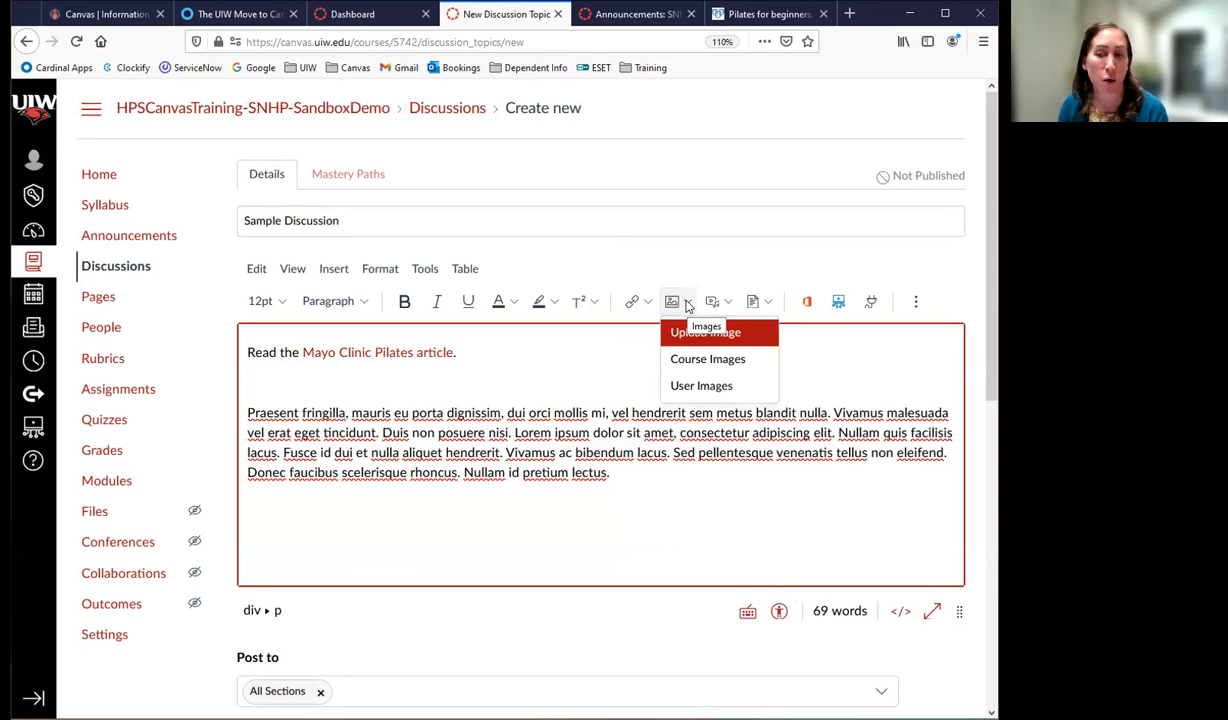
{"action": "left_click", "coordinate": [697, 364]}
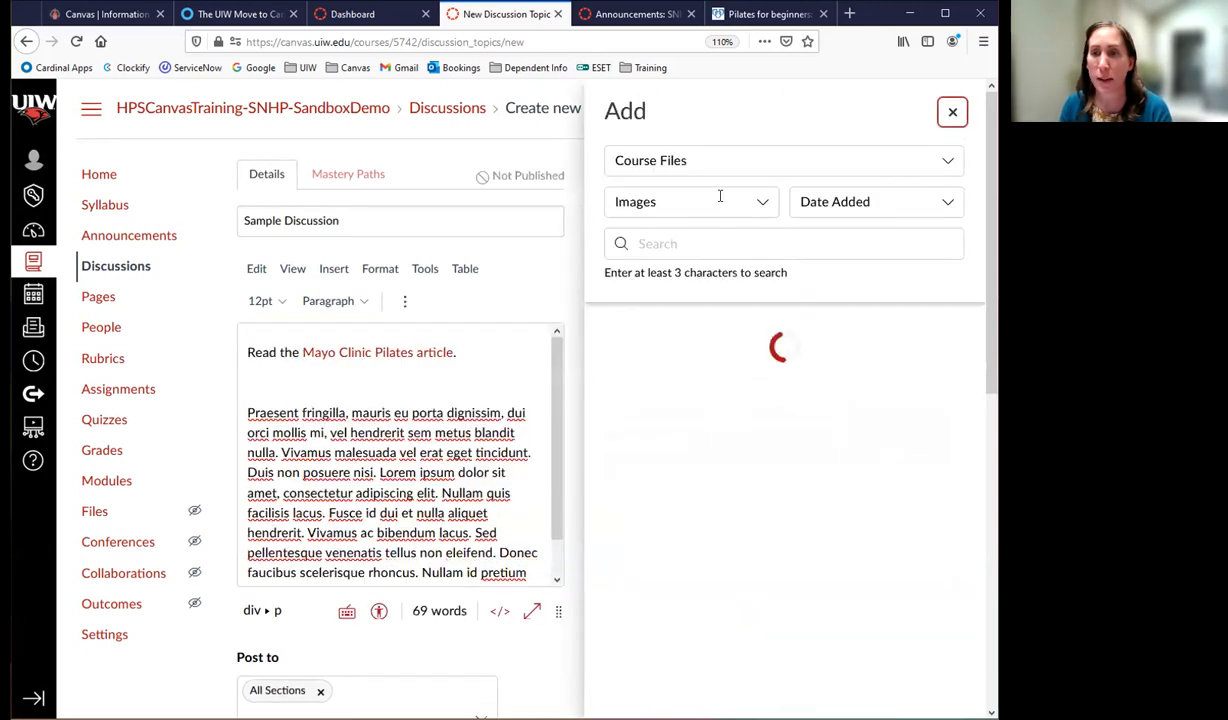
{"action": "left_click", "coordinate": [688, 245]}
{"action": "type", "text": "help"}
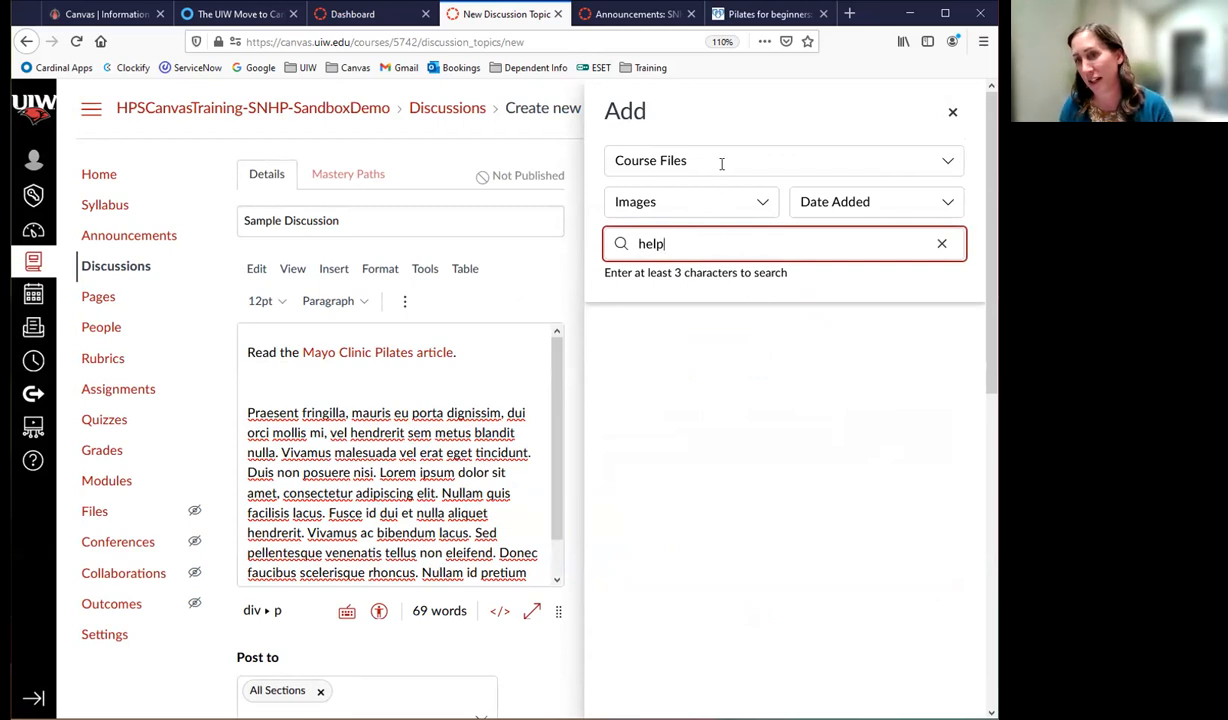
- Clear the image search, place the cursor on the empty line below the linked sentence, and check the available file sources
{"action": "left_click_drag", "start_coordinate": [688, 233], "coordinate": [620, 236]}
{"action": "key", "text": "BackSpace"}
{"action": "scroll", "coordinate": [690, 396], "scroll_direction": "down", "scroll_amount": 3}
{"action": "scroll", "coordinate": [690, 396], "scroll_direction": "up", "scroll_amount": 3}
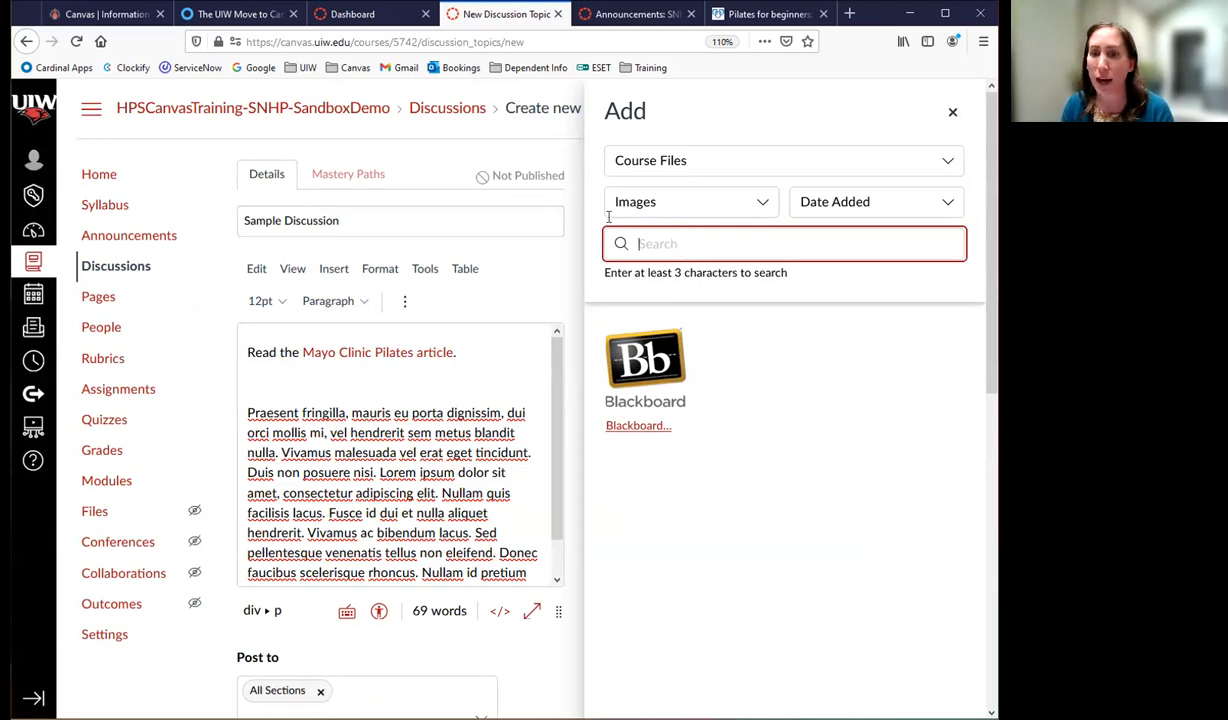
{"action": "left_click", "coordinate": [381, 388]}
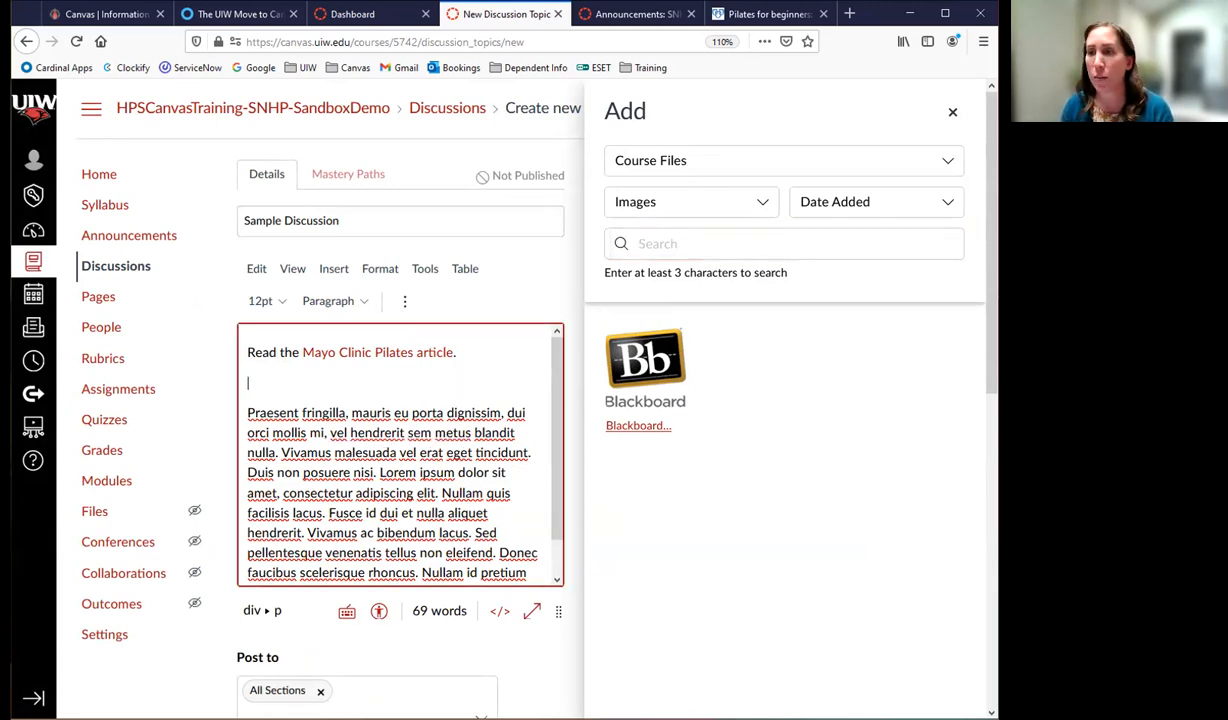
{"action": "left_click", "coordinate": [942, 160]}
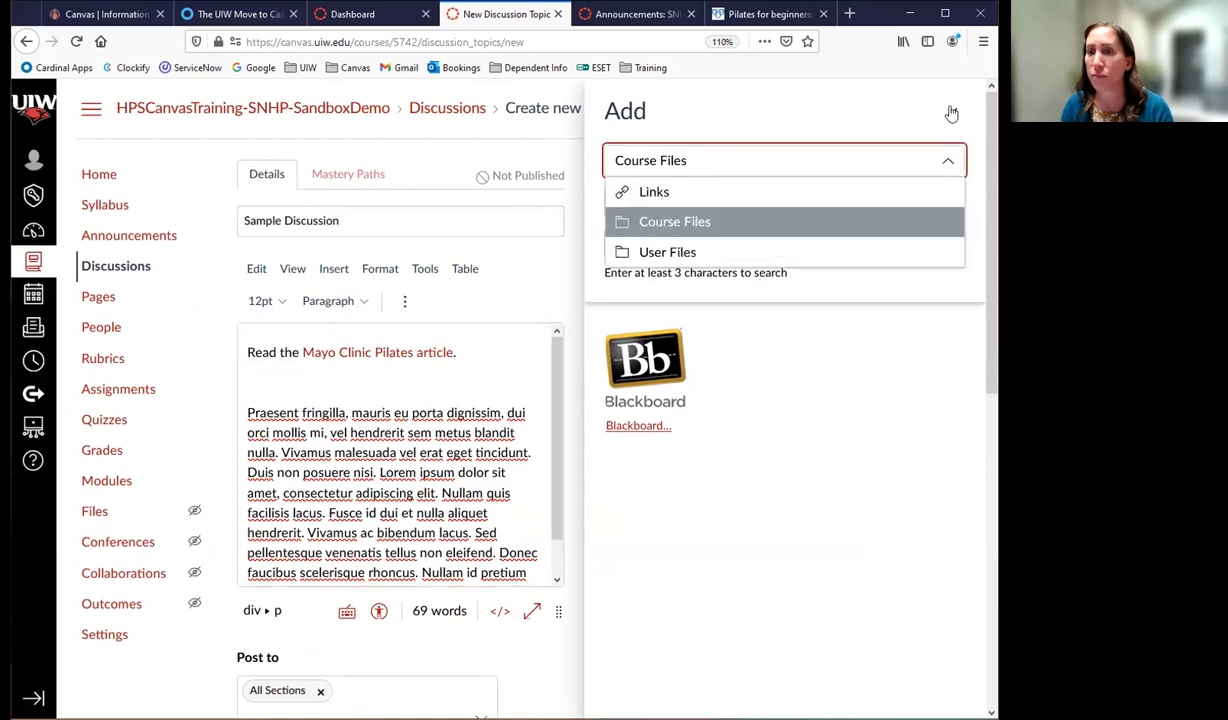
{"action": "left_click", "coordinate": [883, 110]}
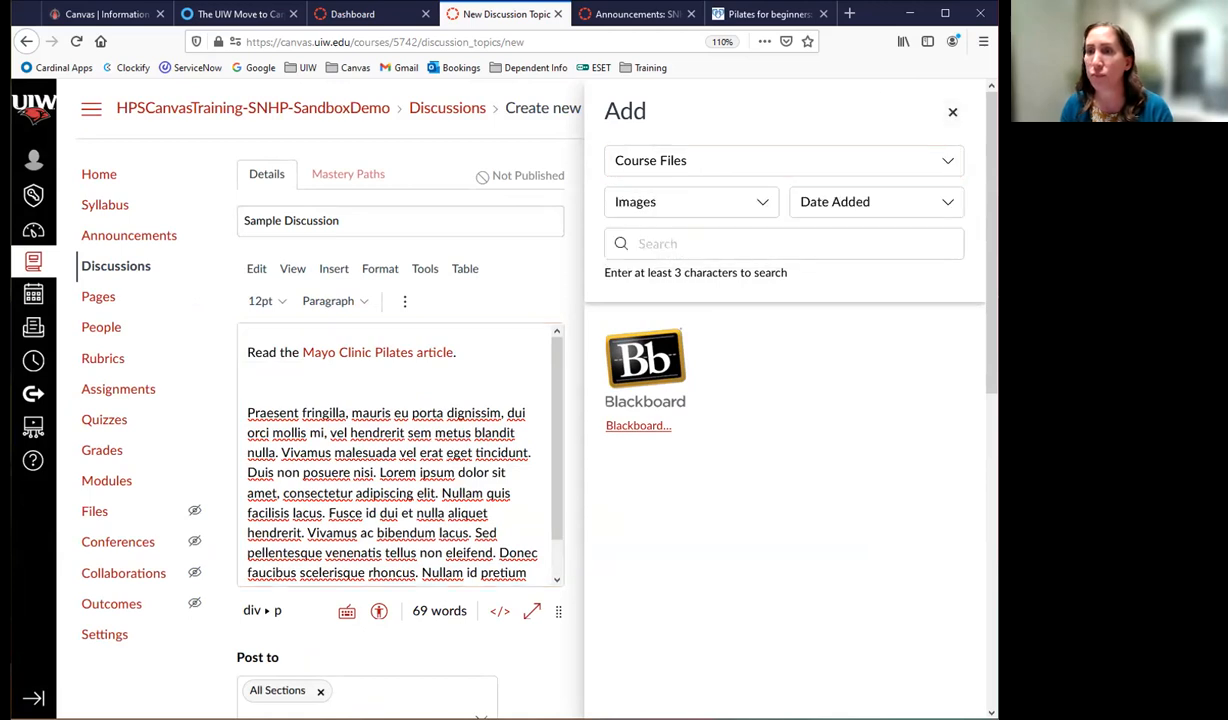
- Search the web for "help icon" in a new browser tab
{"action": "left_click", "coordinate": [847, 14]}
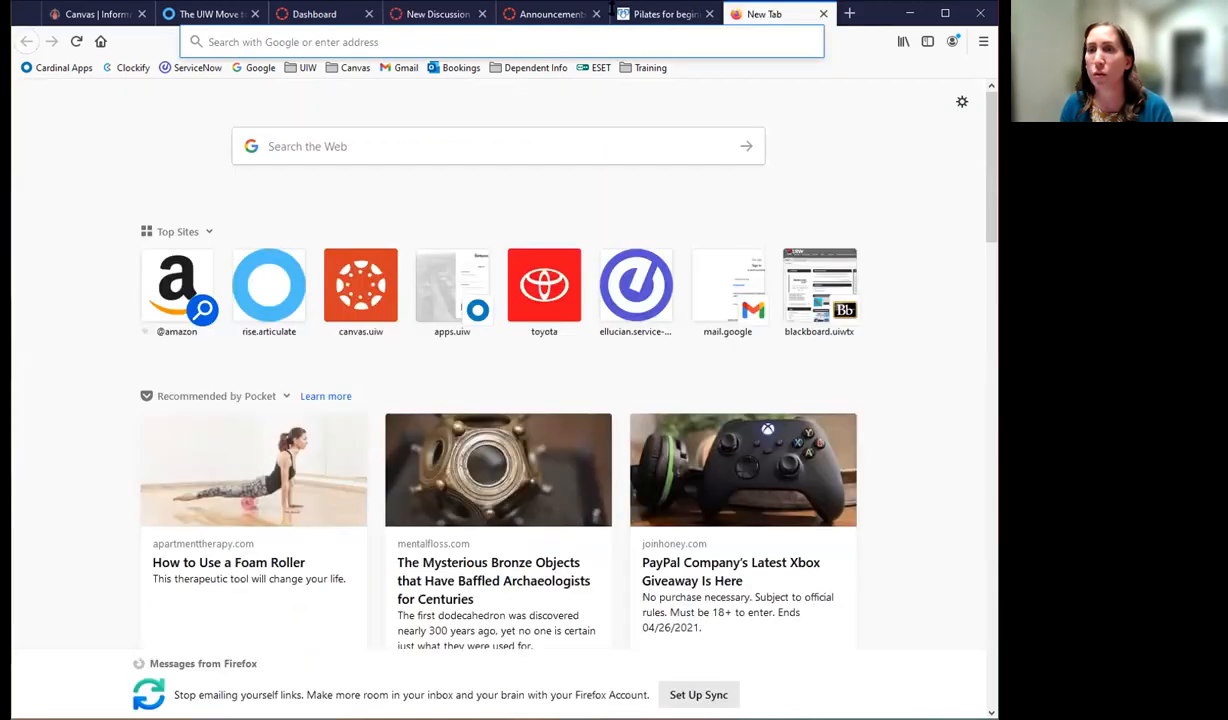
{"action": "left_click", "coordinate": [465, 145]}
{"action": "type", "text": "hel"}
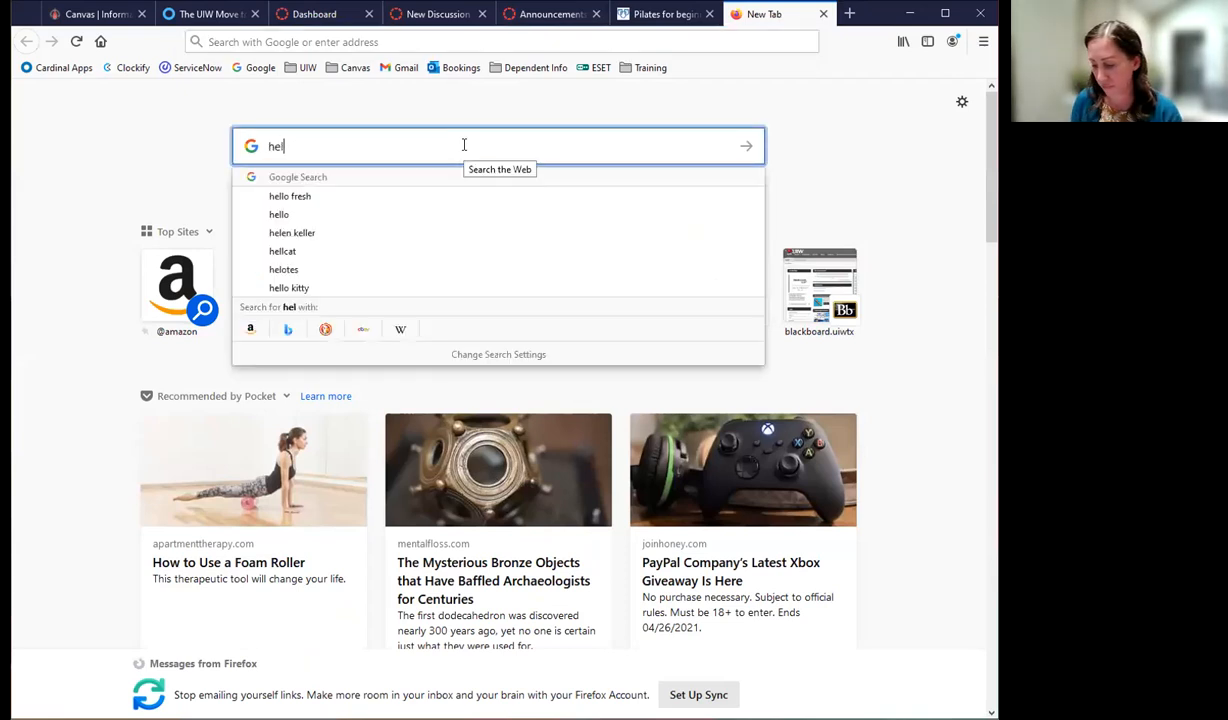
{"action": "type", "text": "p icon"}
{"action": "key", "text": "Return"}
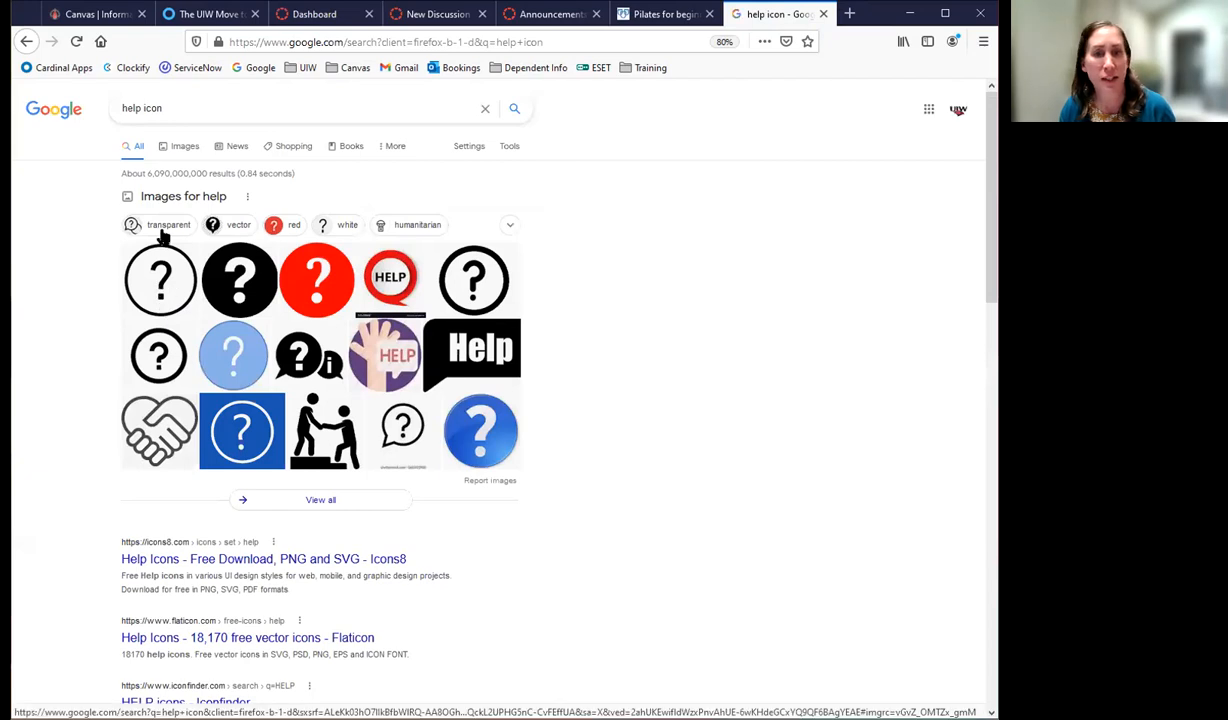
- Save the first black-and-white question mark icon as a PNG in the HPS Canvas Training Series folder, with a name starting with "Help"
{"action": "left_click", "coordinate": [158, 280]}
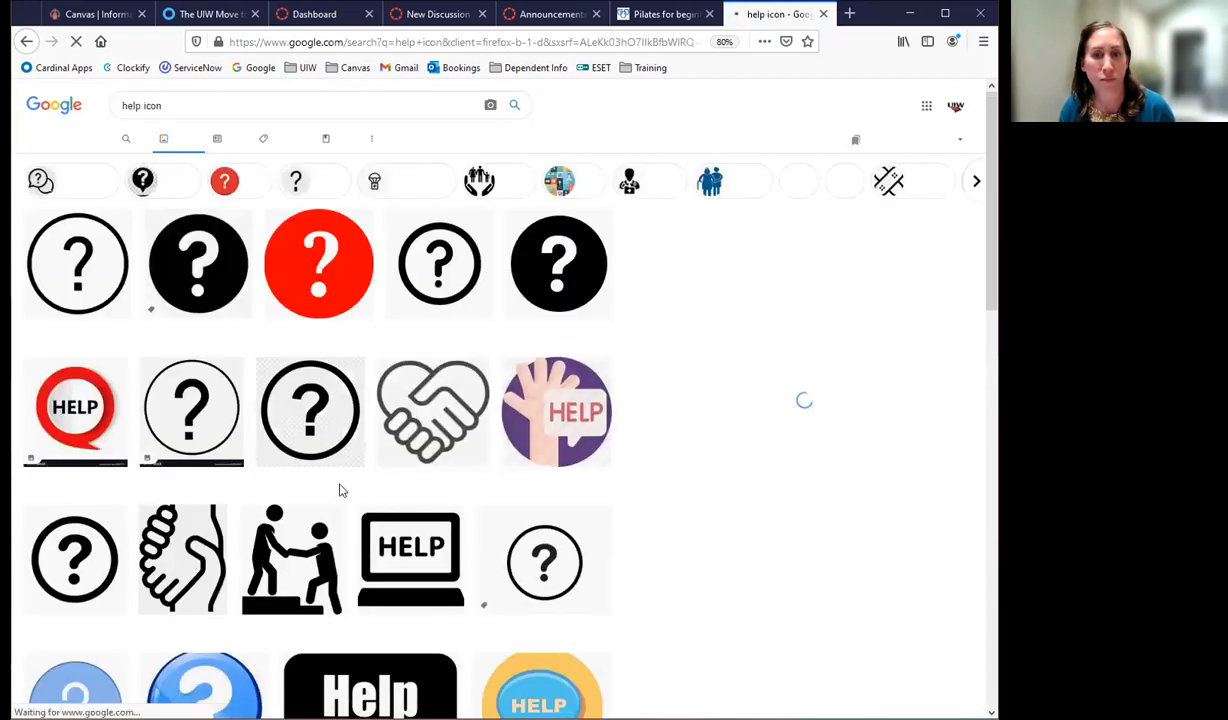
{"action": "right_click", "coordinate": [83, 260]}
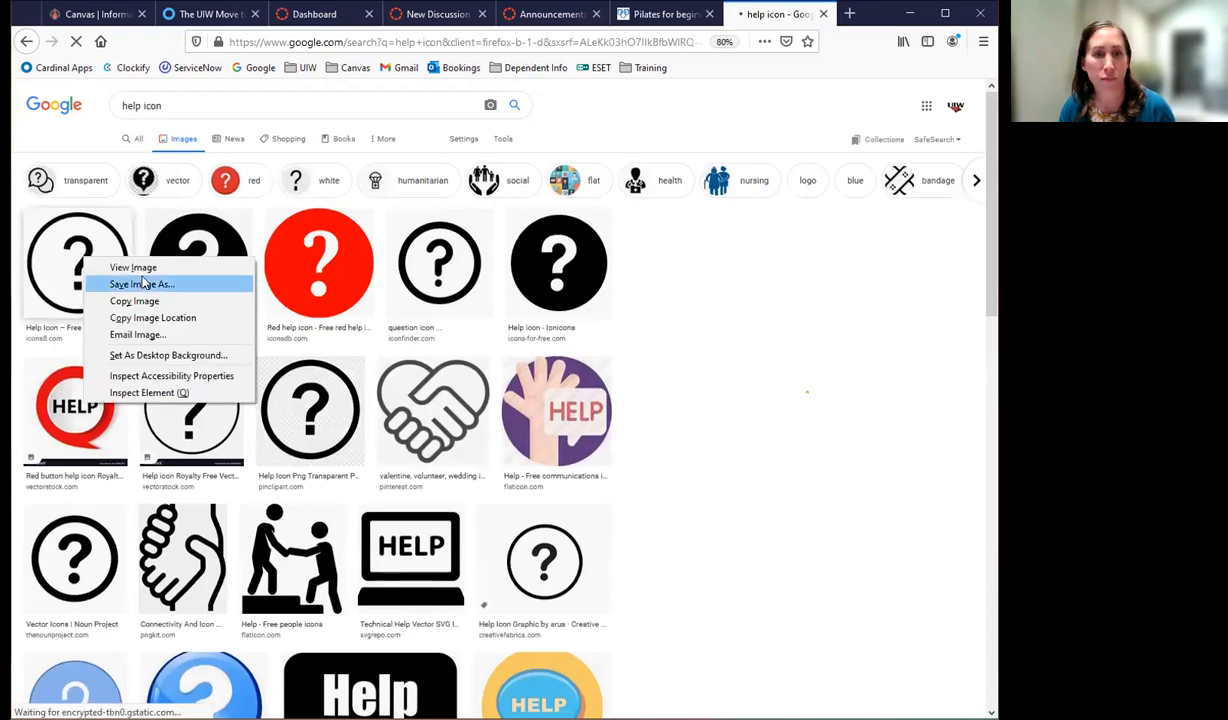
{"action": "left_click", "coordinate": [141, 285]}
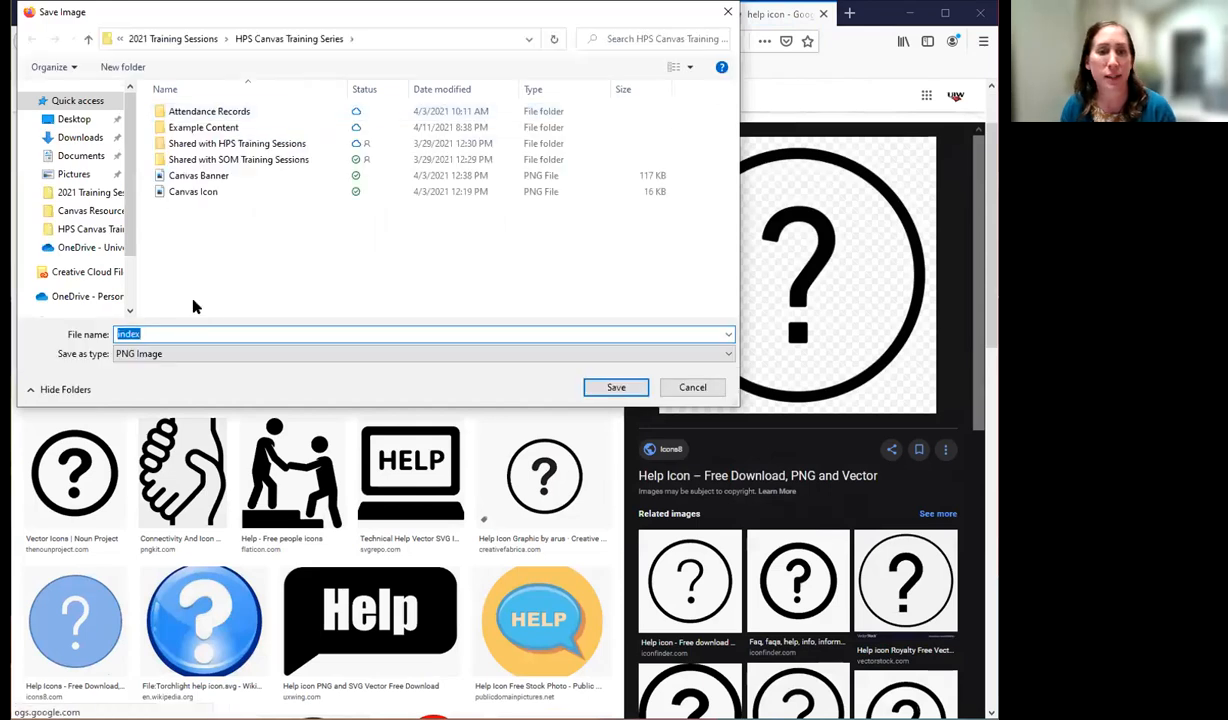
{"action": "type", "text": "Help "}
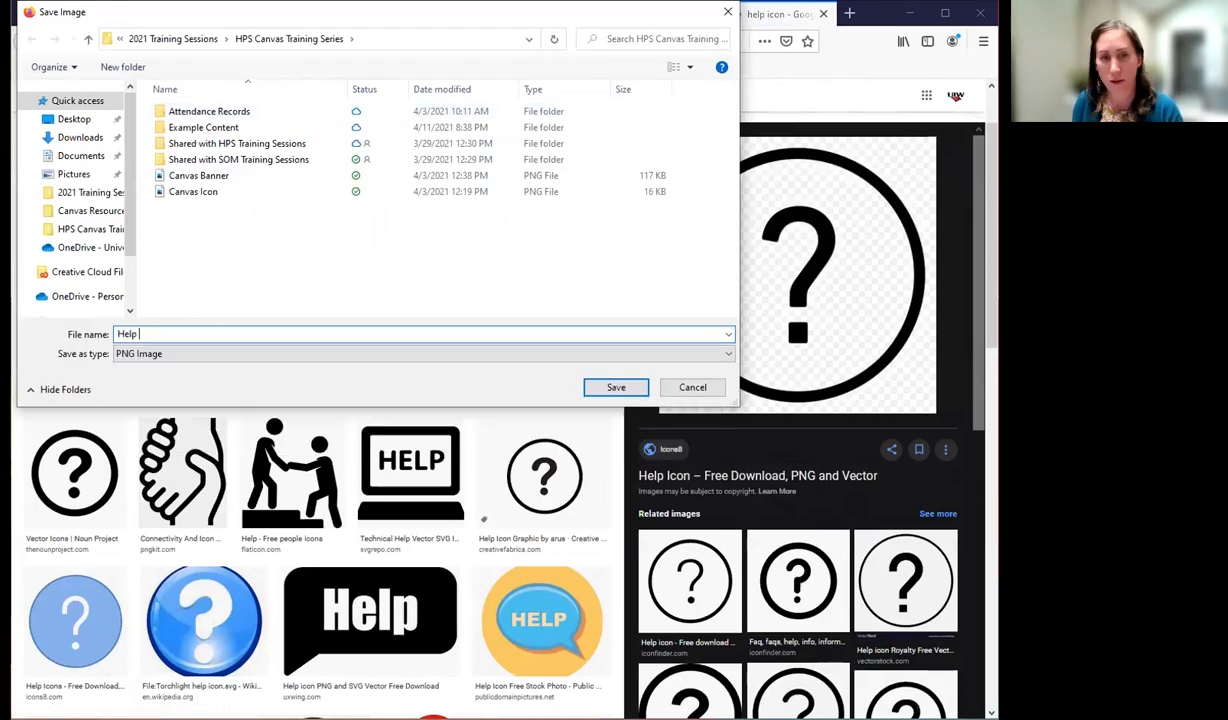
- Save the question mark image as "Help icon" and return to the new discussion with the course files pane closed
{"action": "type", "text": "icon"}
{"action": "key", "text": "Return"}
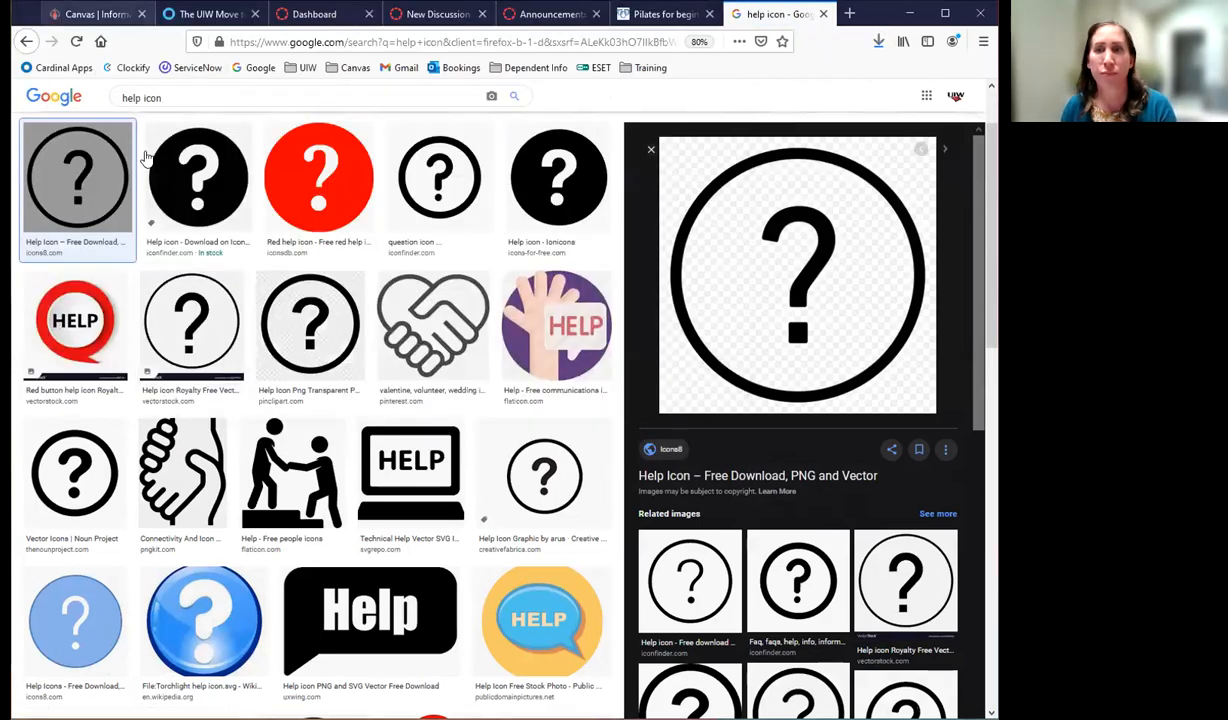
{"action": "left_click", "coordinate": [436, 15]}
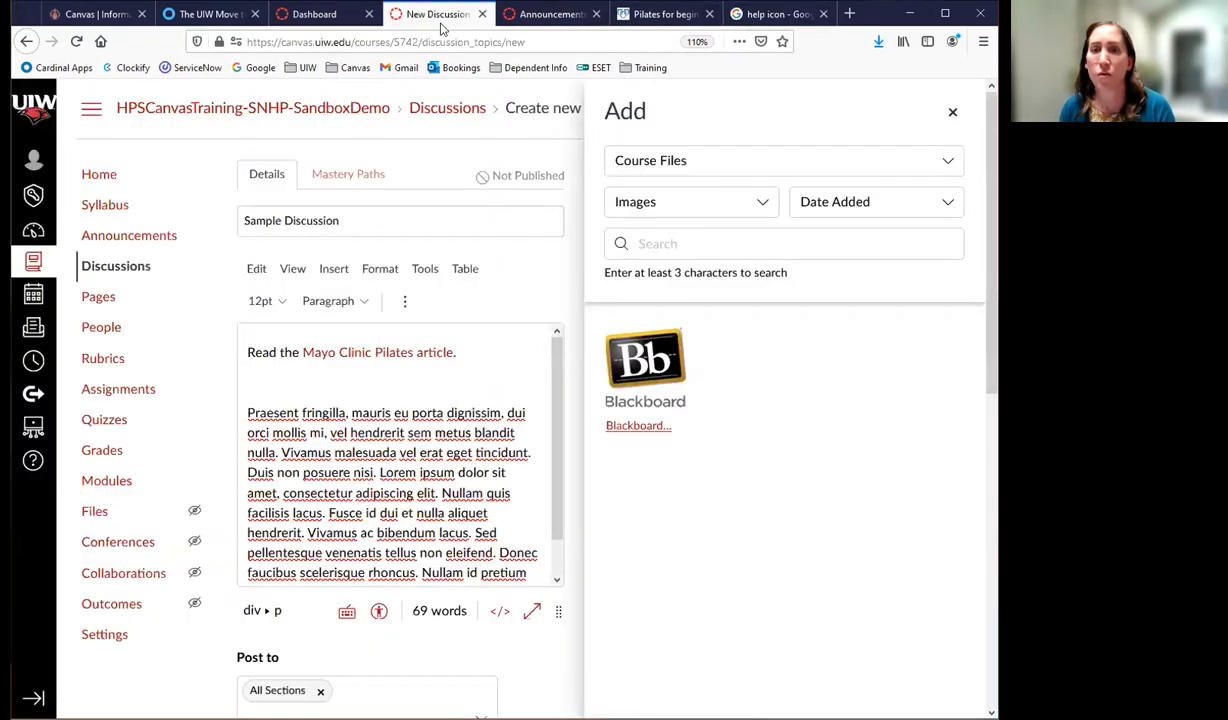
{"action": "left_click", "coordinate": [953, 114]}
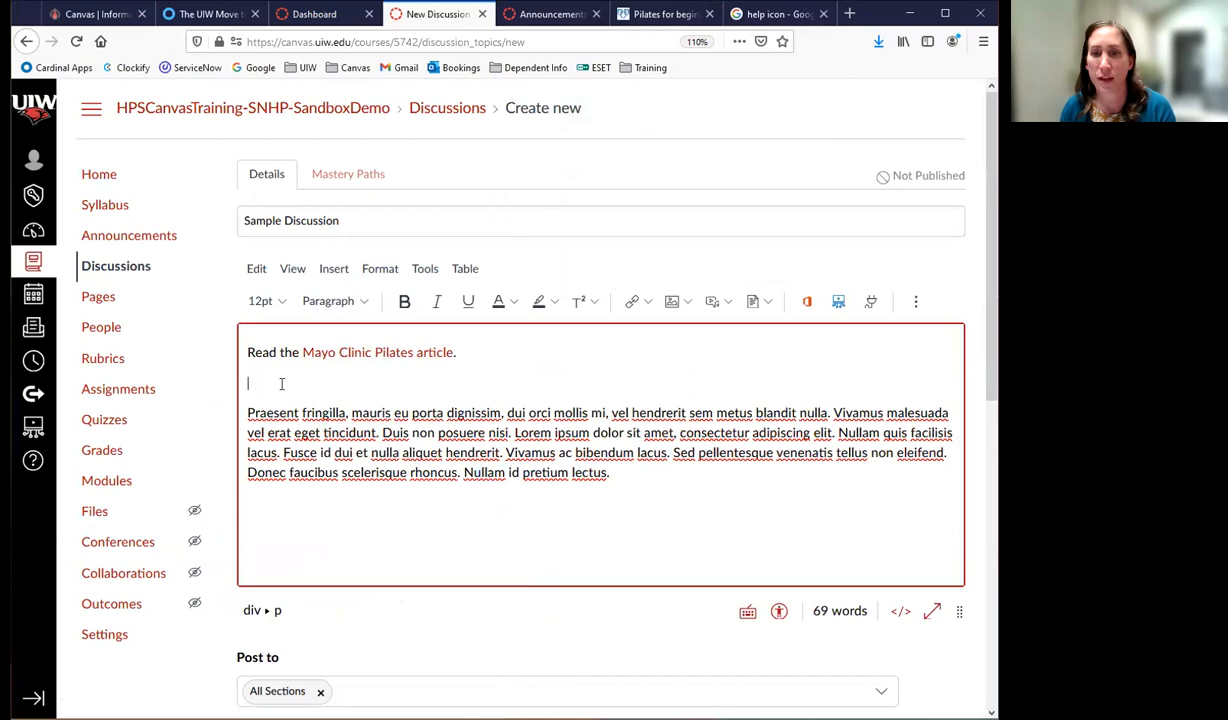
- Upload the Help Icon image from the computer below the Pilates article line, embedding it with the alt text "Question mark"
{"action": "left_click", "coordinate": [686, 303]}
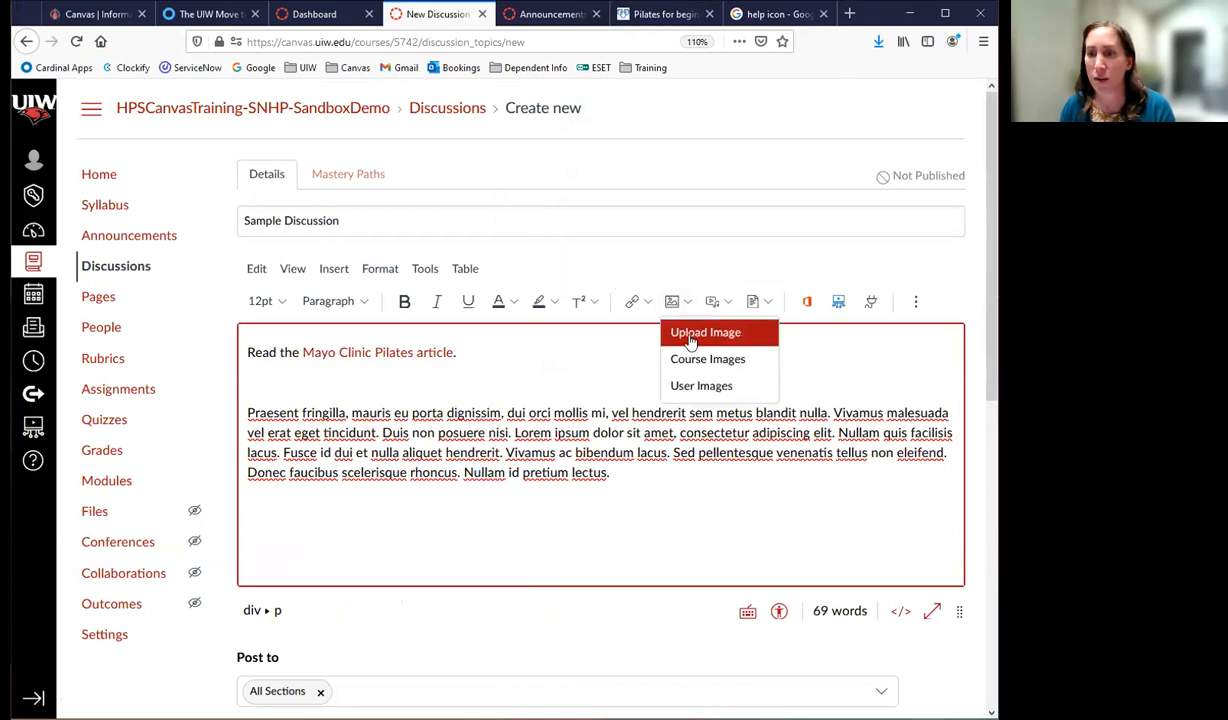
{"action": "left_click", "coordinate": [701, 334]}
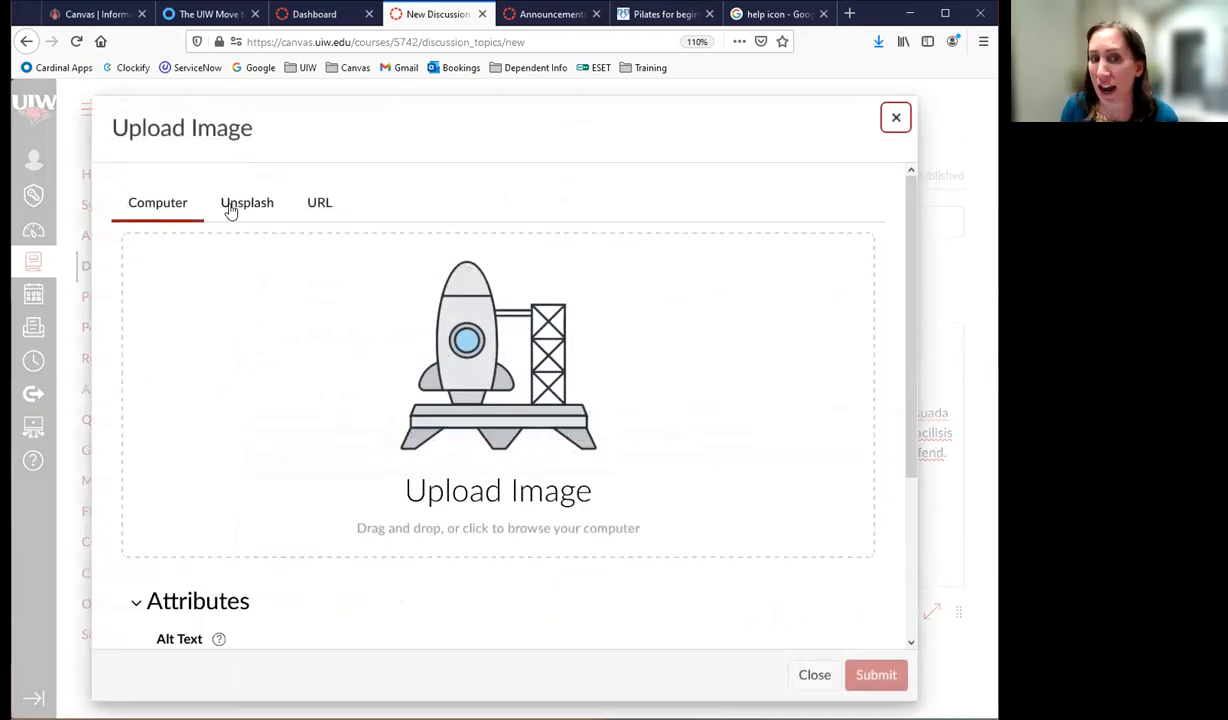
{"action": "left_click", "coordinate": [476, 428]}
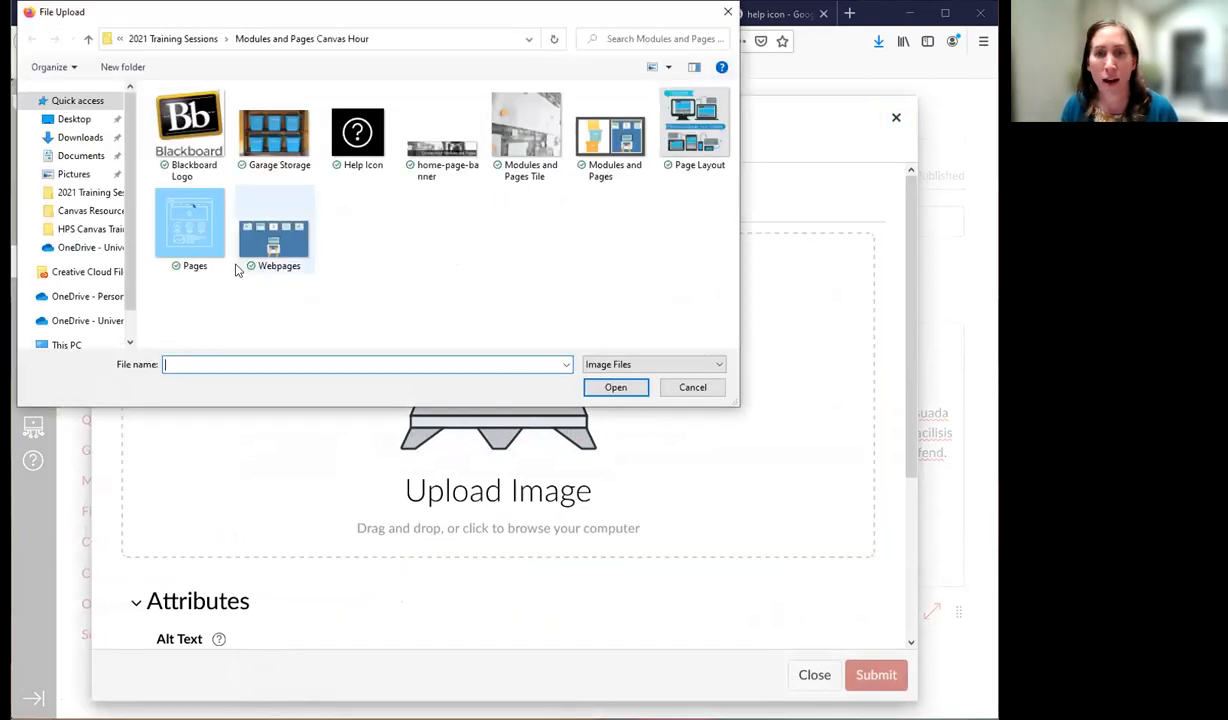
{"action": "left_click", "coordinate": [357, 135]}
{"action": "left_click", "coordinate": [617, 387]}
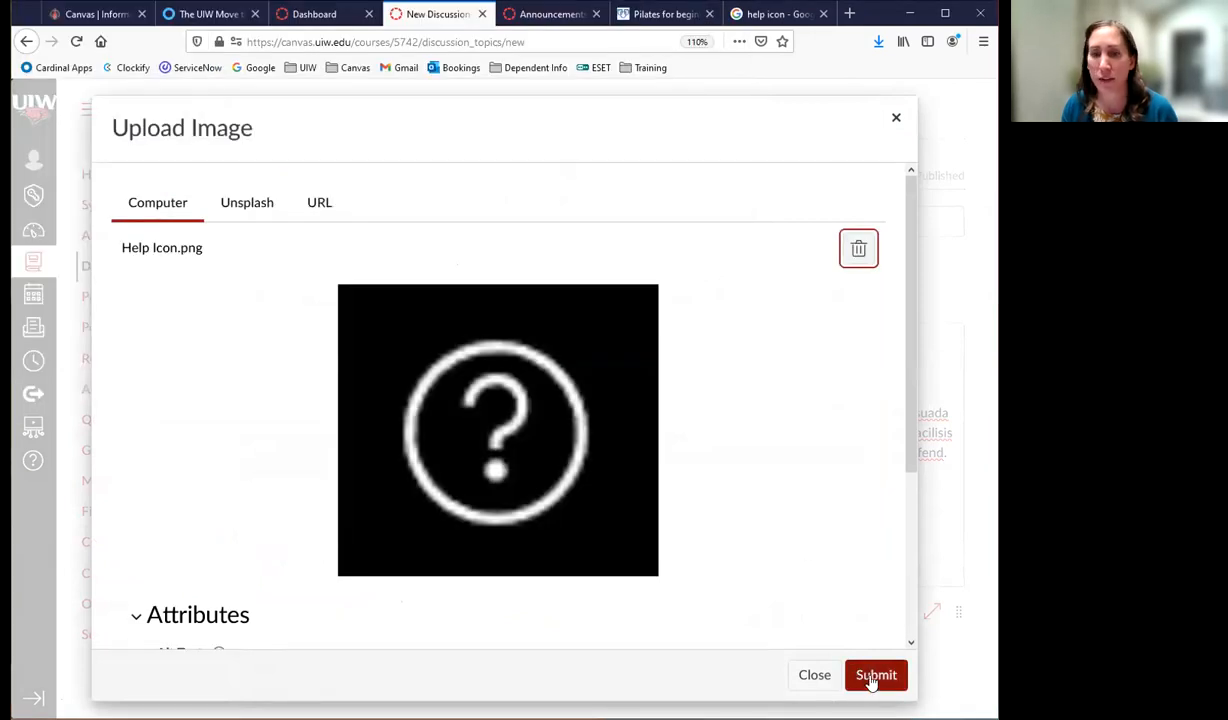
{"action": "scroll", "coordinate": [833, 474], "scroll_direction": "down", "scroll_amount": 3}
{"action": "left_click", "coordinate": [196, 459]}
{"action": "type", "text": "Question mark"}
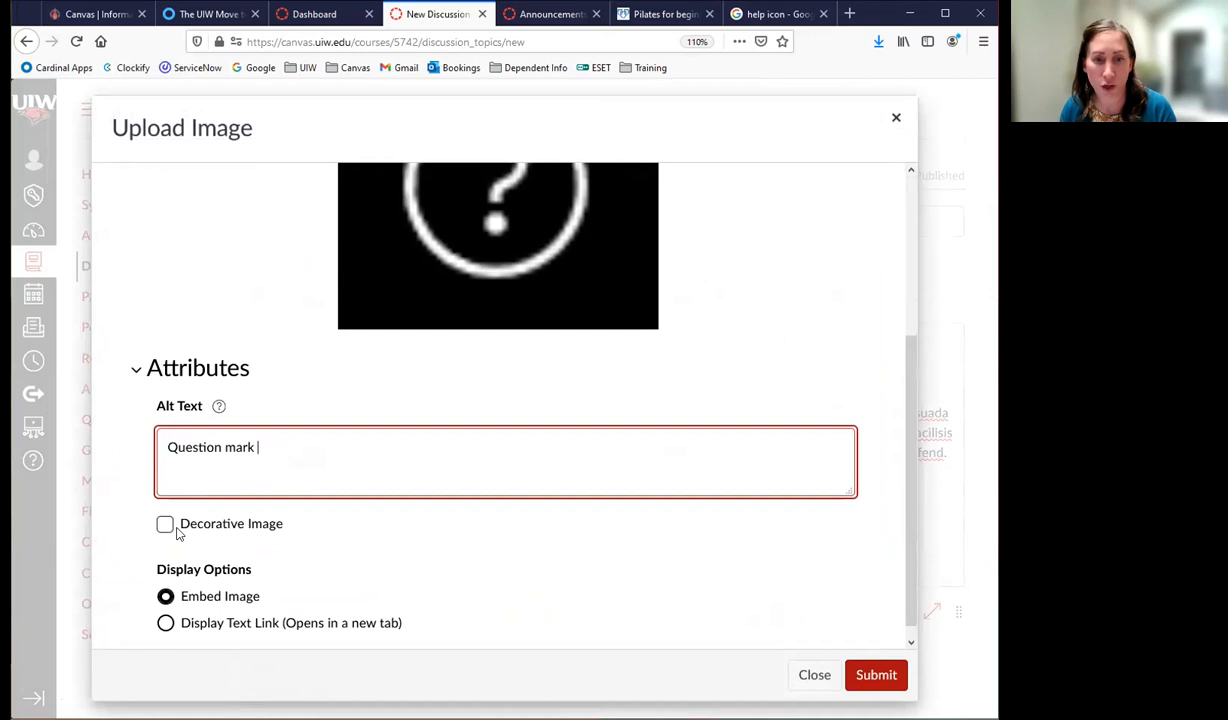
{"action": "left_click", "coordinate": [876, 675]}
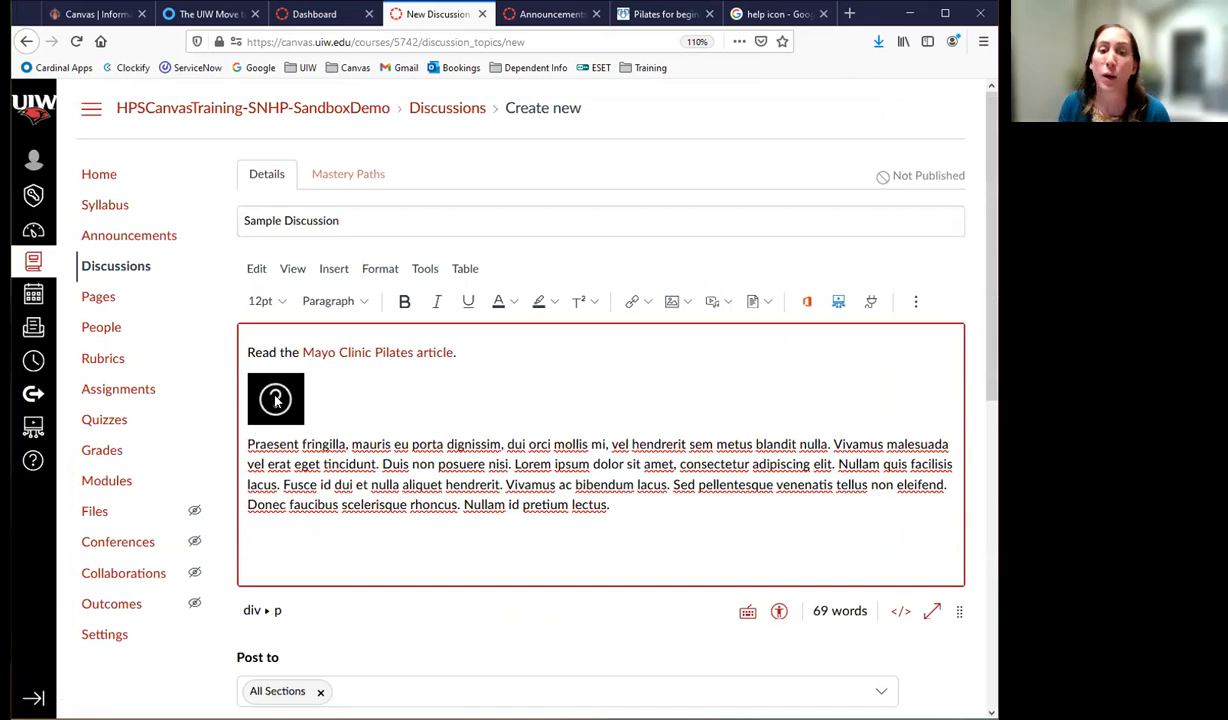
- Resize the question mark image to 35 px wide and add "Need help using the discussion board?" beside it
{"action": "left_click", "coordinate": [267, 388]}
{"action": "left_click", "coordinate": [290, 450]}
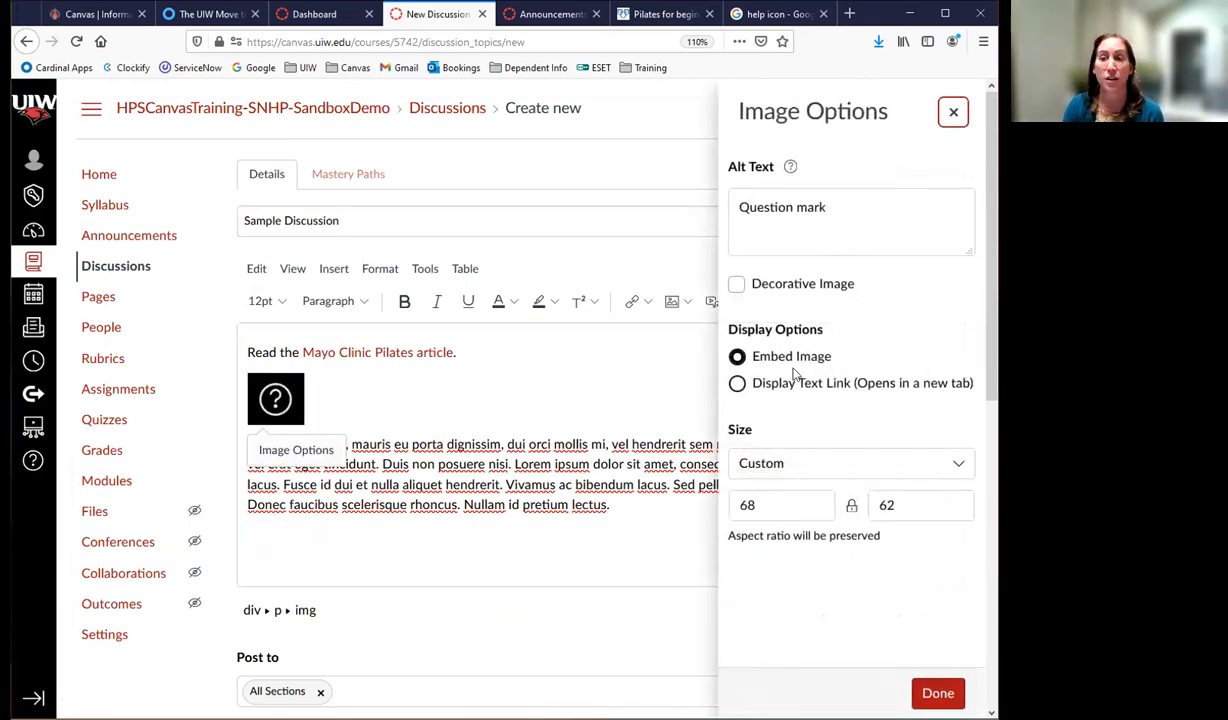
{"action": "left_click_drag", "start_coordinate": [771, 504], "coordinate": [704, 503]}
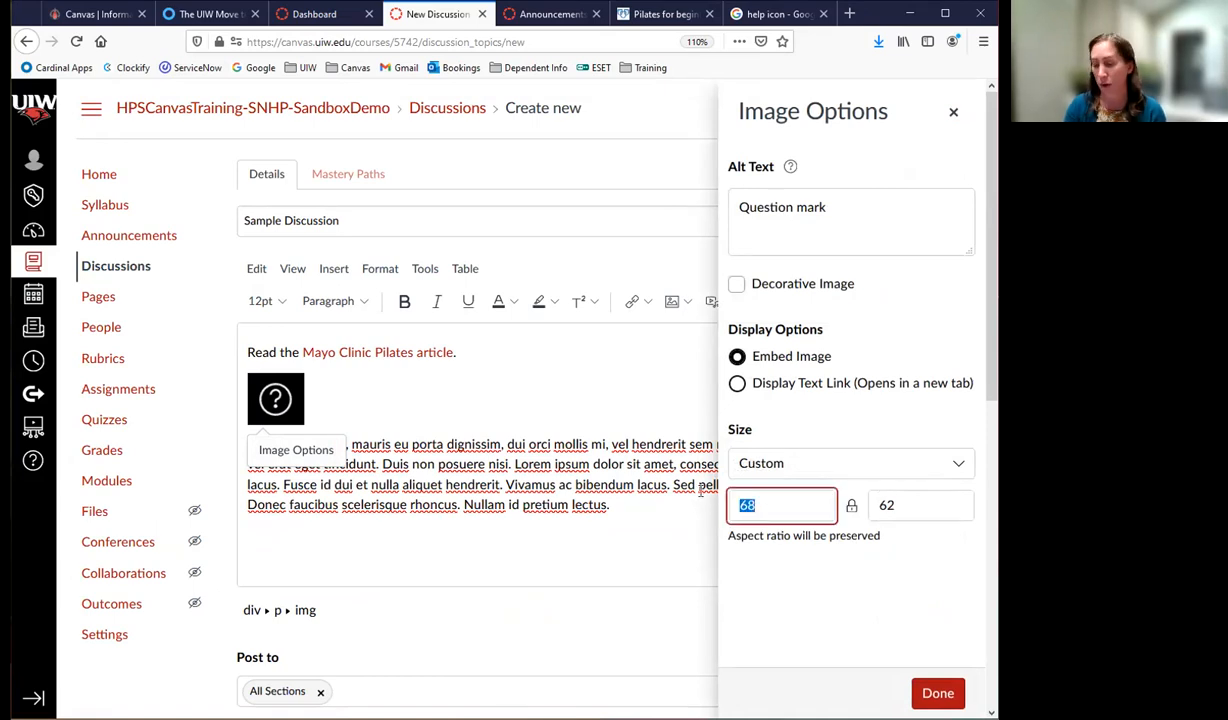
{"action": "type", "text": "3"}
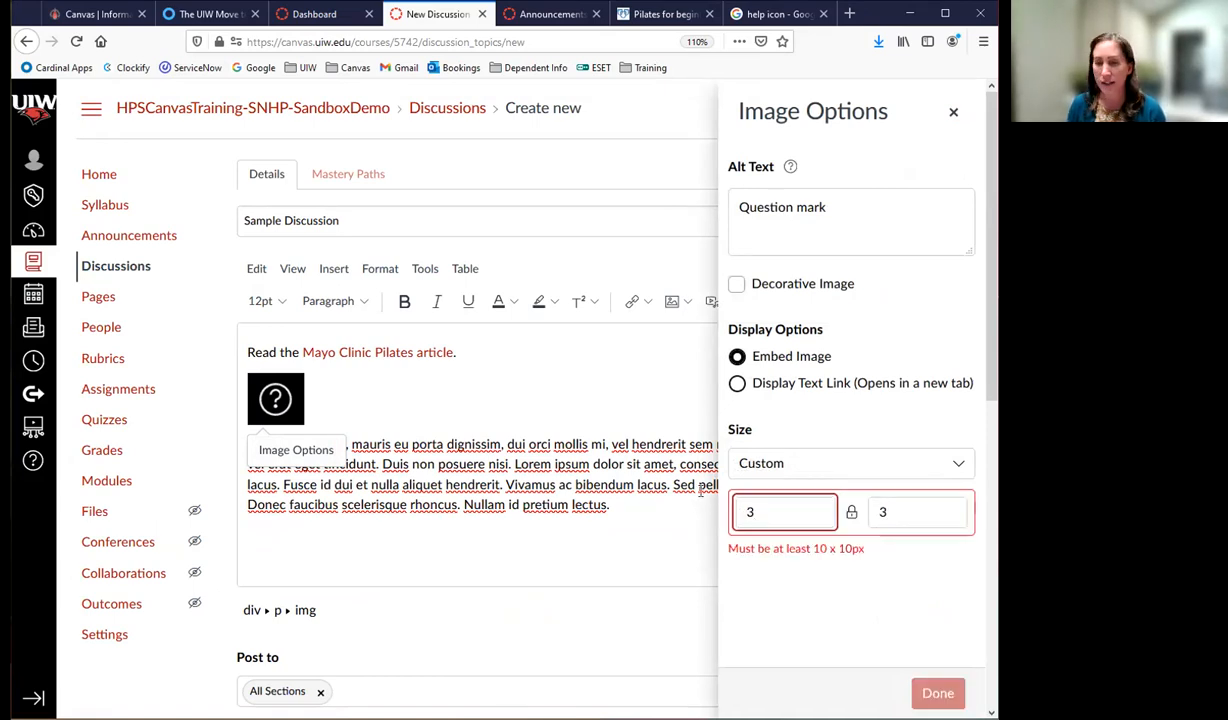
{"action": "type", "text": "5"}
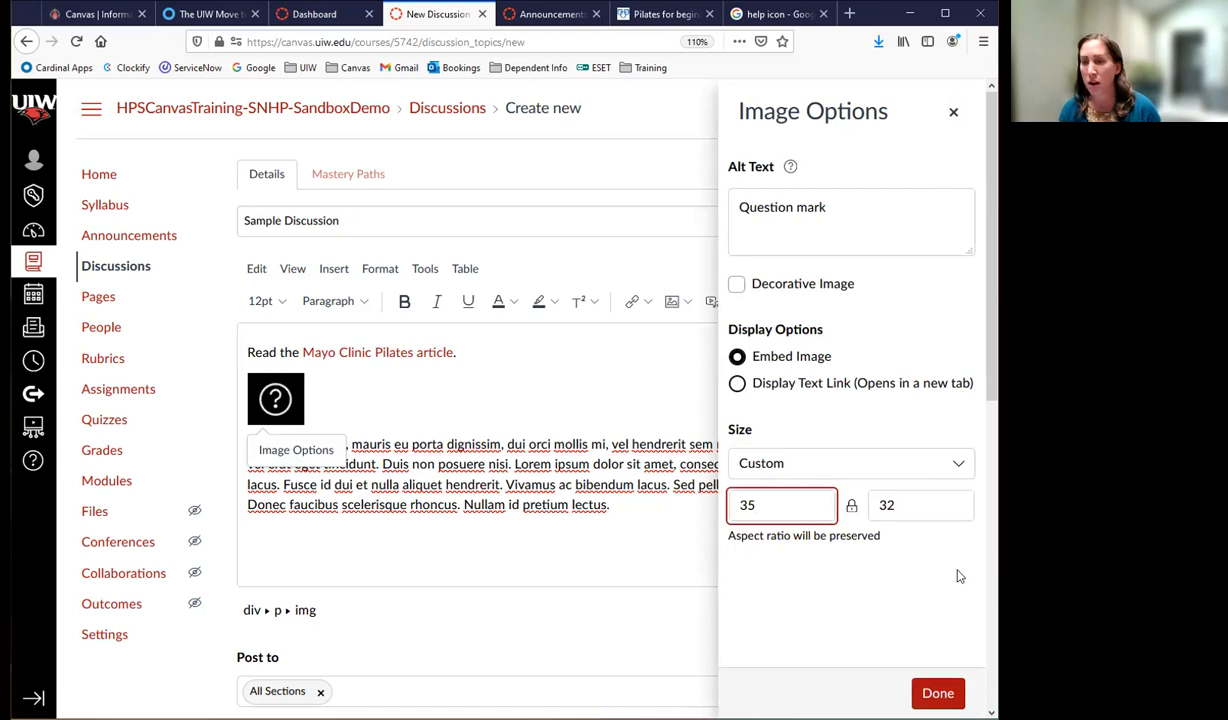
{"action": "left_click", "coordinate": [878, 505]}
{"action": "left_click", "coordinate": [937, 694]}
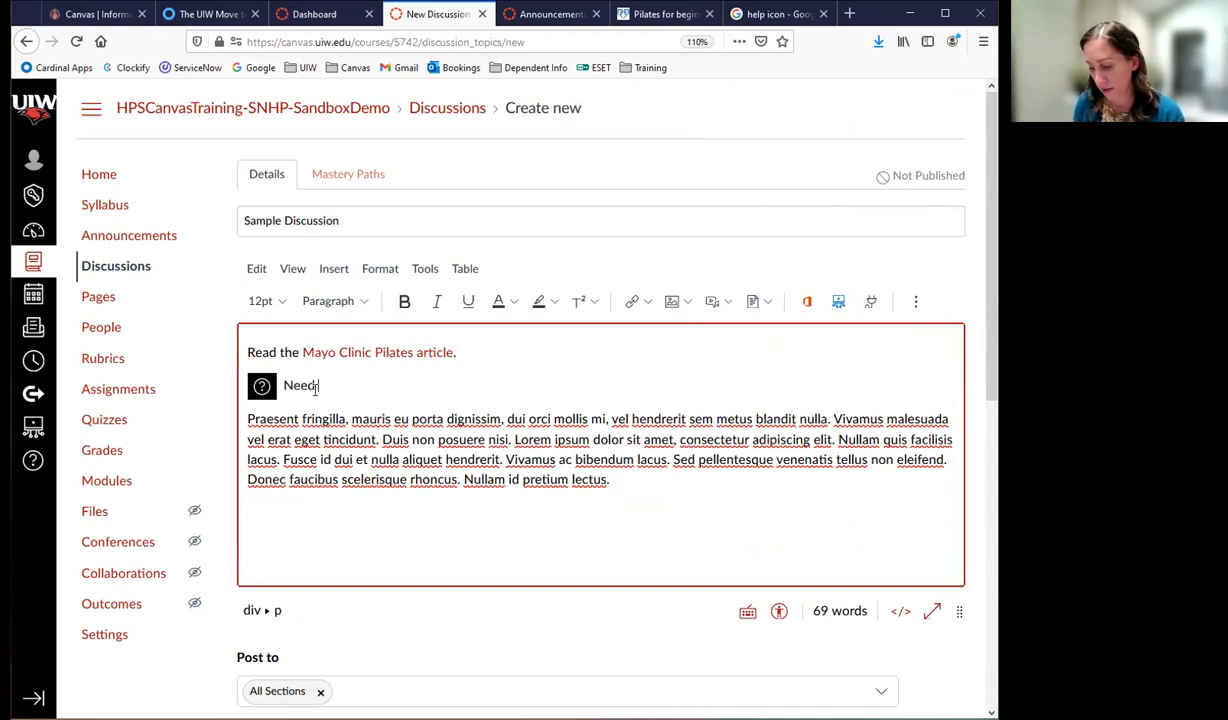
{"action": "type", "text": "sing the discussion board?"}
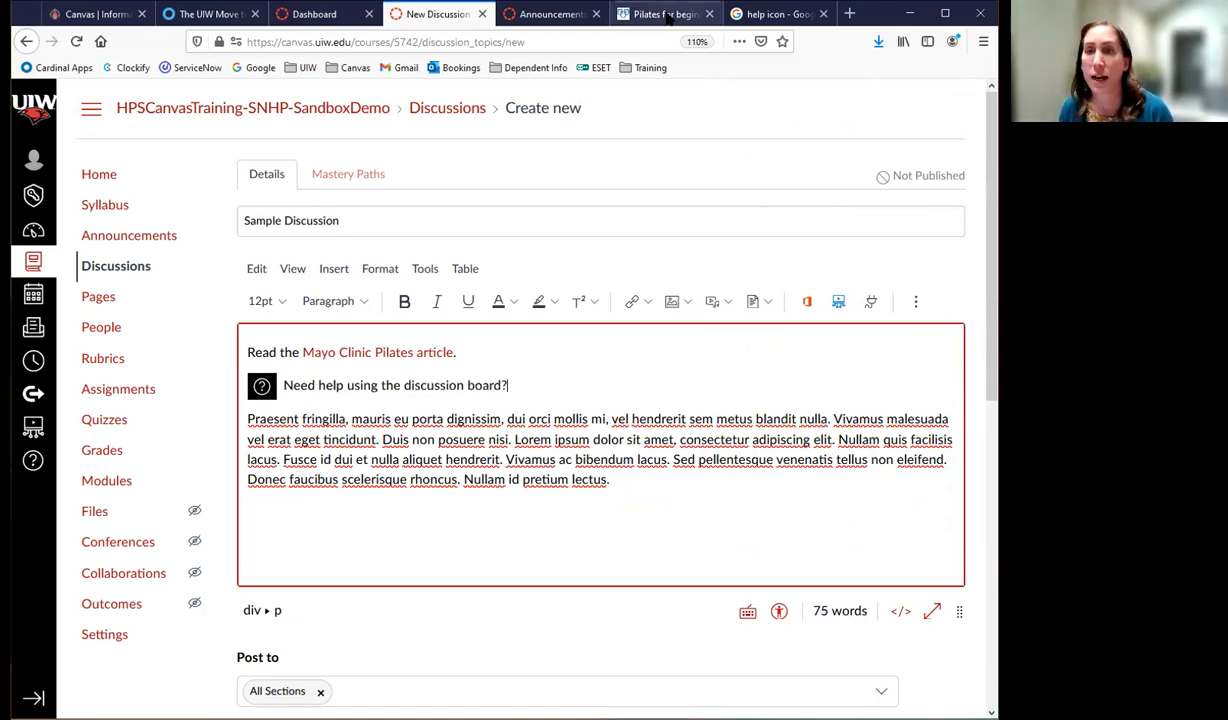
- Open the Canvas Student Guide from the bookmarked Canvas guides and copy the link to its Discussions section
{"action": "left_click", "coordinate": [775, 18]}
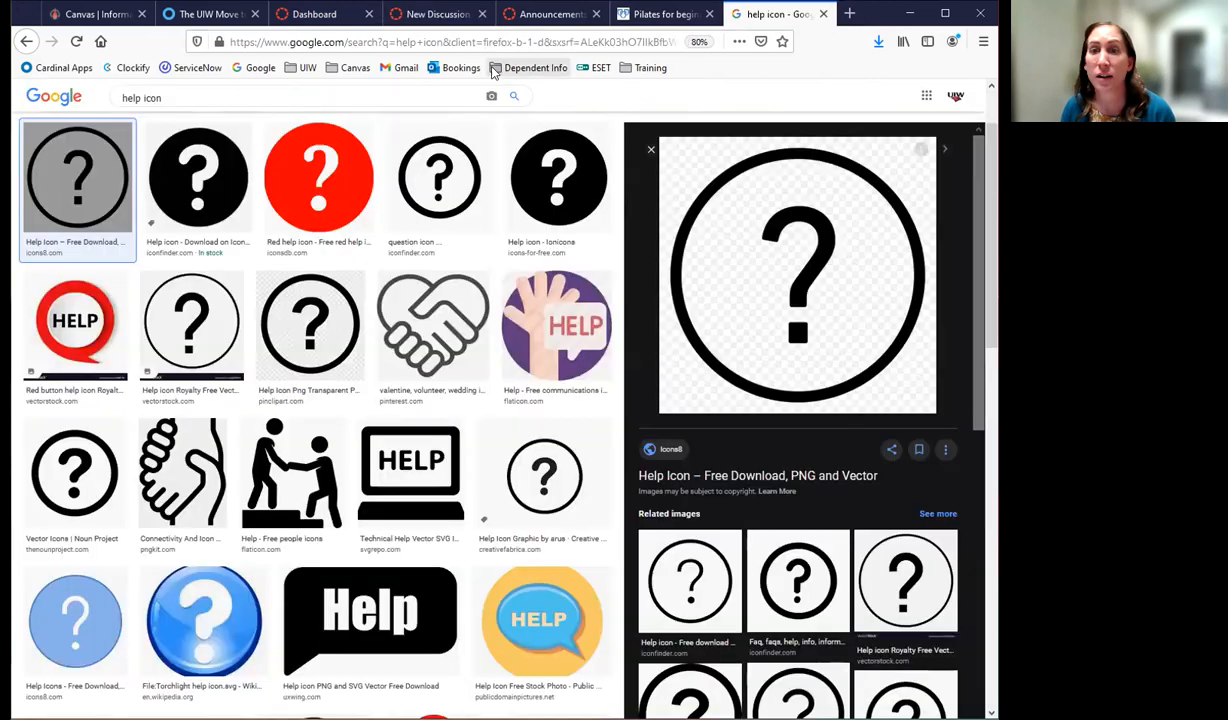
{"action": "left_click", "coordinate": [345, 68]}
{"action": "left_click", "coordinate": [405, 138]}
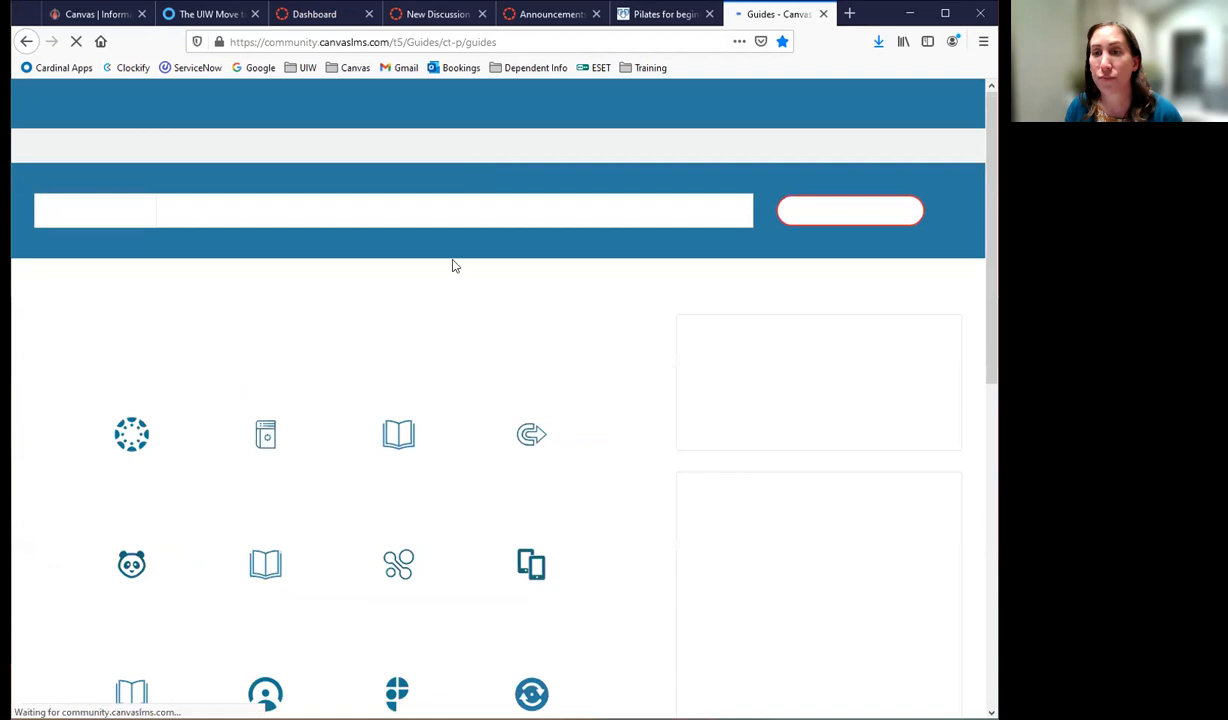
{"action": "left_click", "coordinate": [141, 447]}
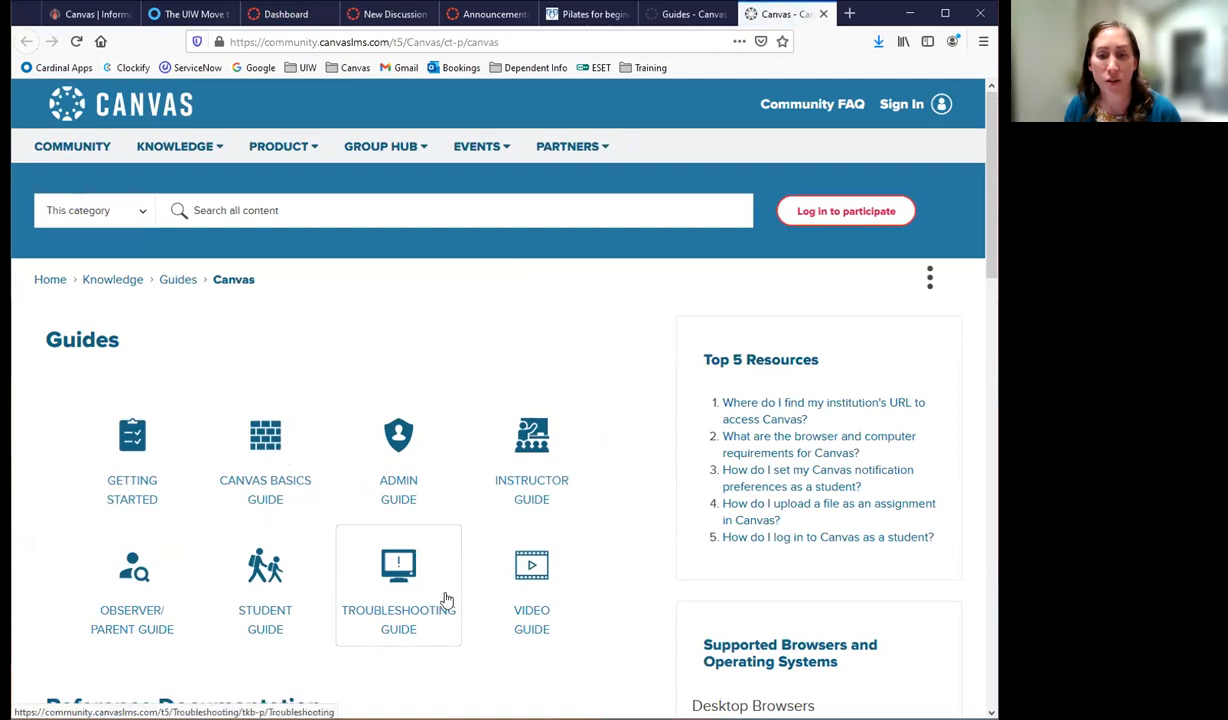
{"action": "left_click", "coordinate": [262, 592]}
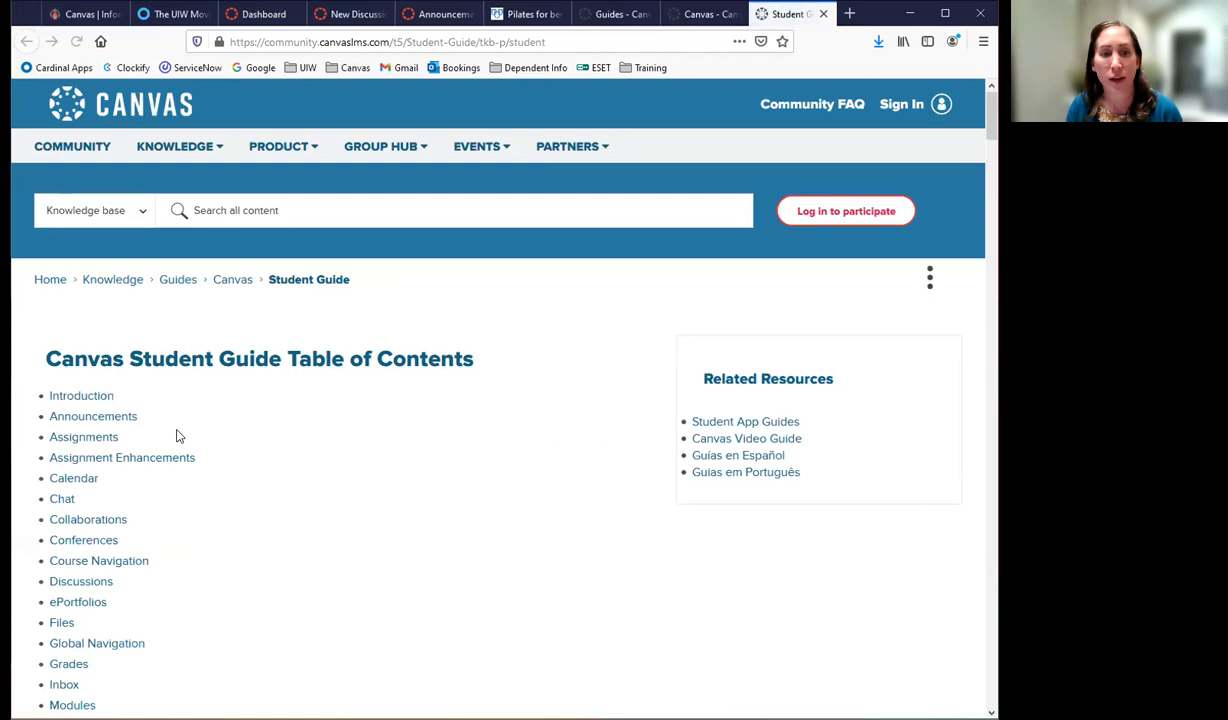
{"action": "scroll", "coordinate": [104, 439], "scroll_direction": "down", "scroll_amount": 3}
{"action": "scroll", "coordinate": [77, 428], "scroll_direction": "down", "scroll_amount": 1}
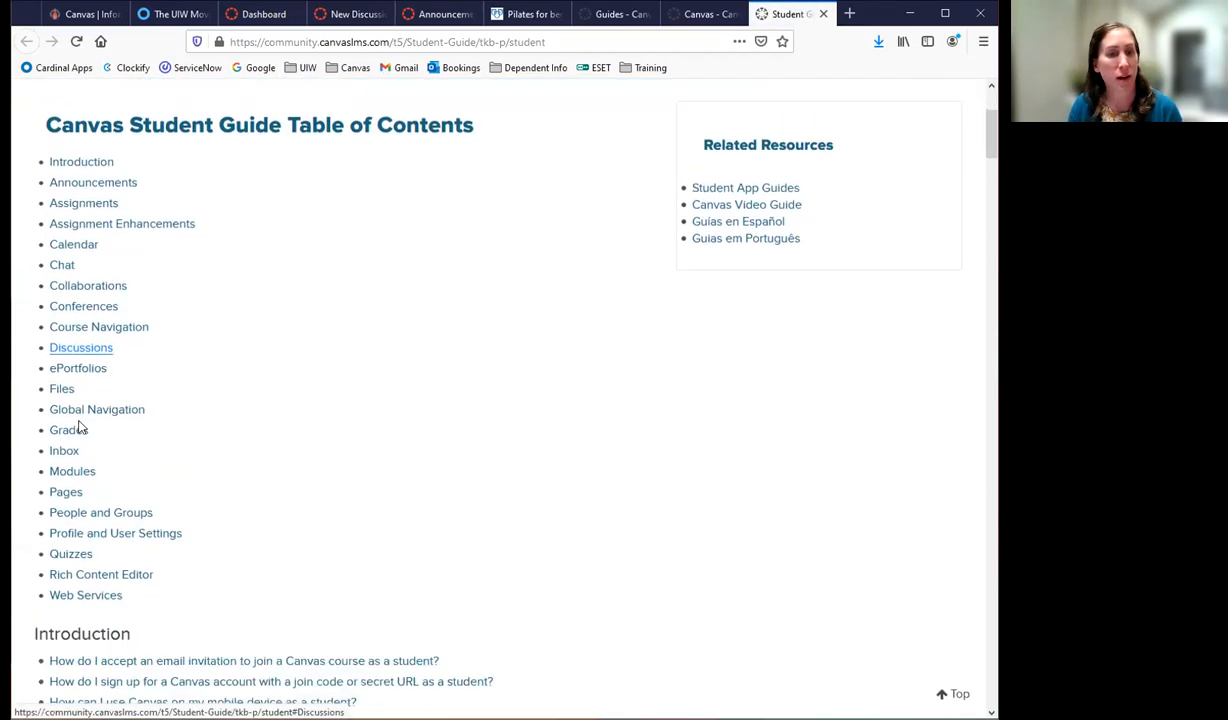
{"action": "right_click", "coordinate": [95, 355]}
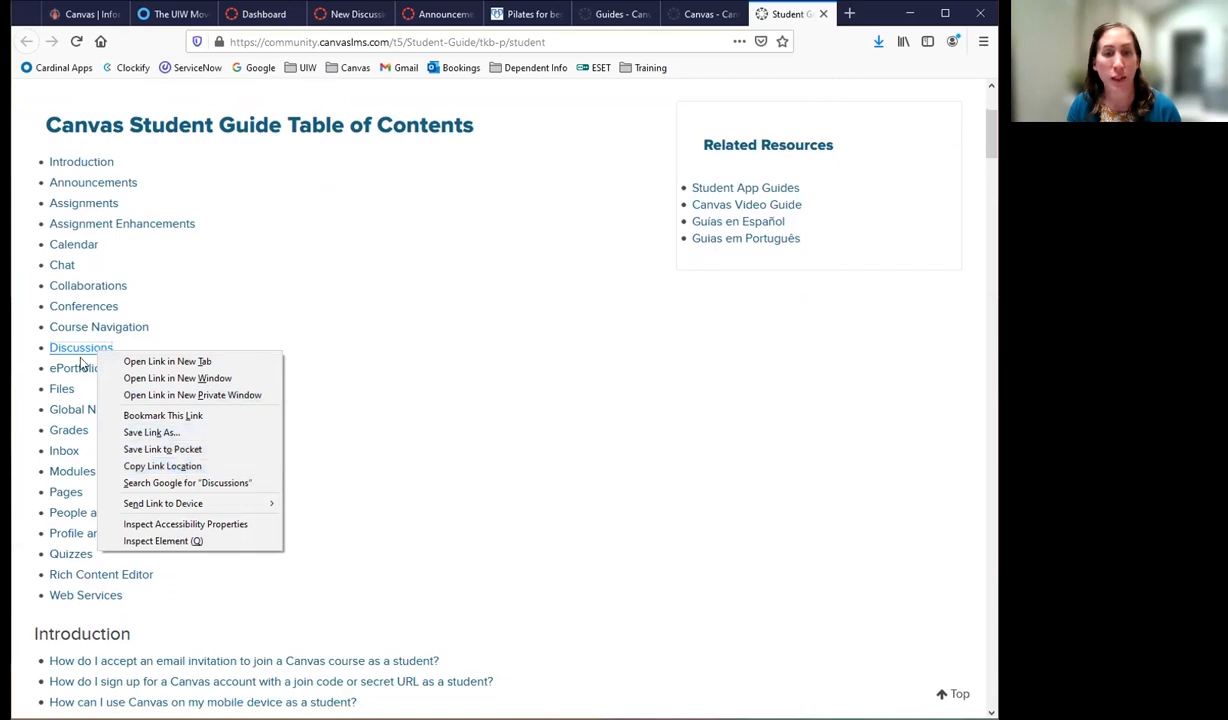
{"action": "left_click", "coordinate": [150, 466]}
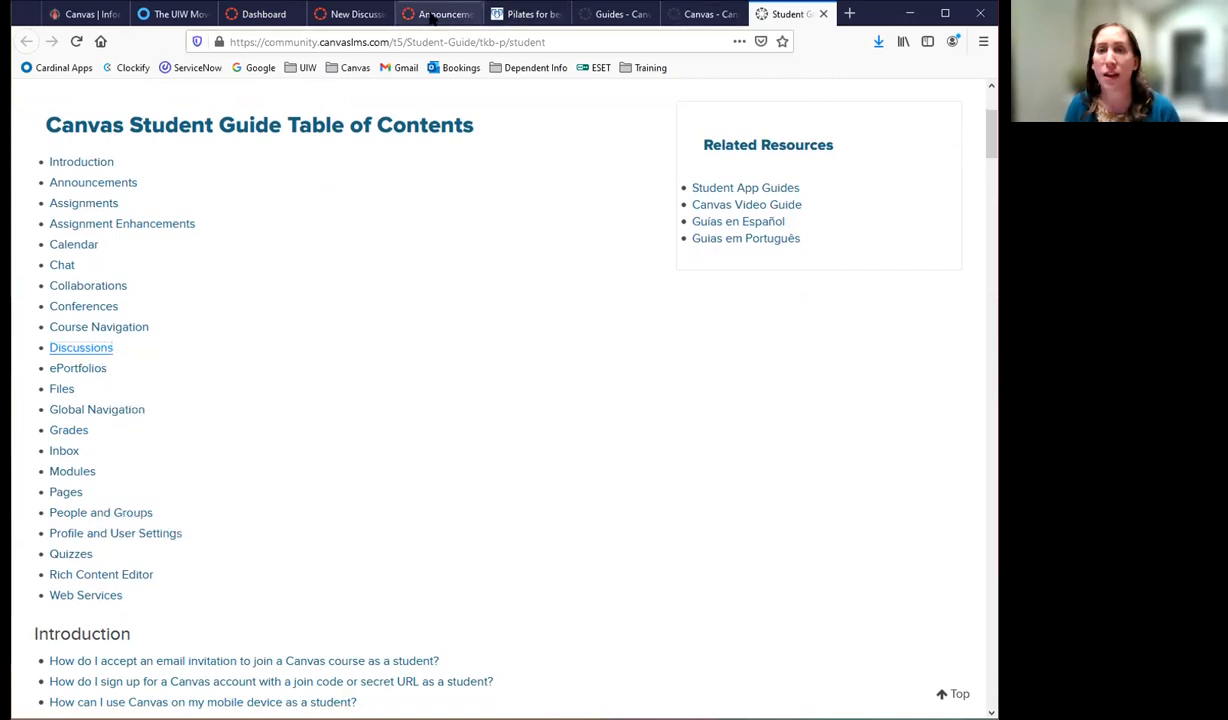
- Link the words "help using the discussion board" in the new discussion to the copied Student Guide address
{"action": "left_click", "coordinate": [345, 14]}
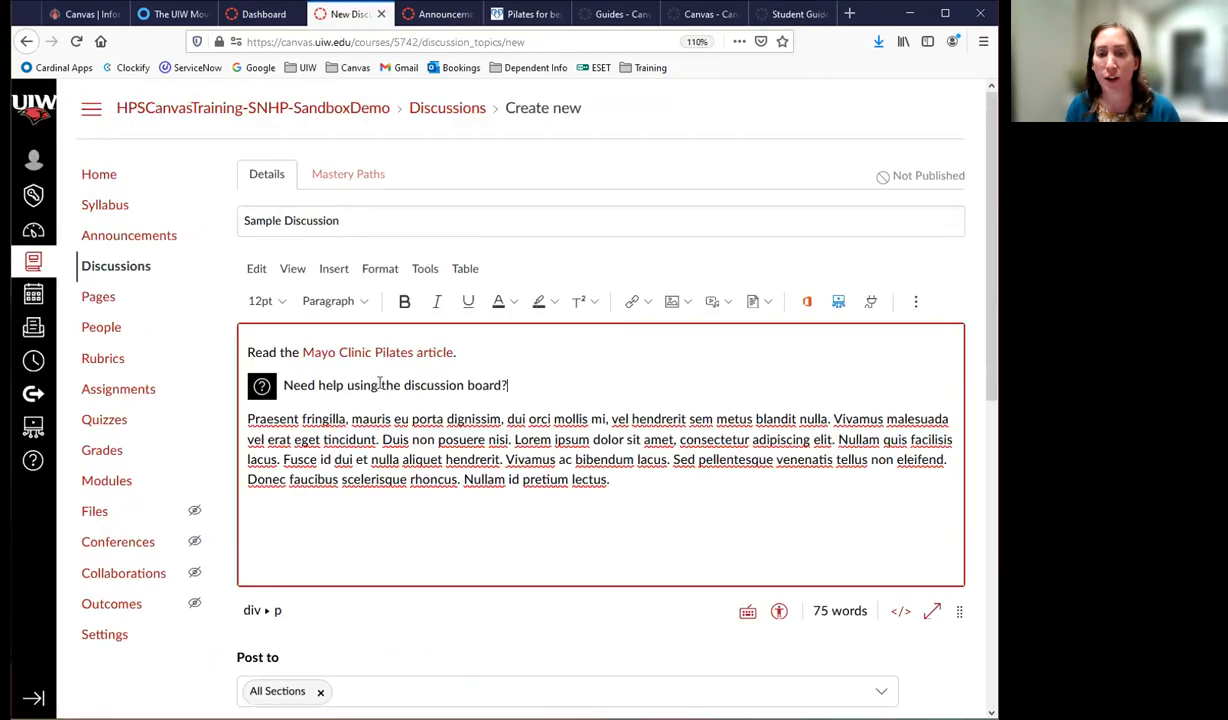
{"action": "left_click_drag", "start_coordinate": [318, 385], "coordinate": [503, 385]}
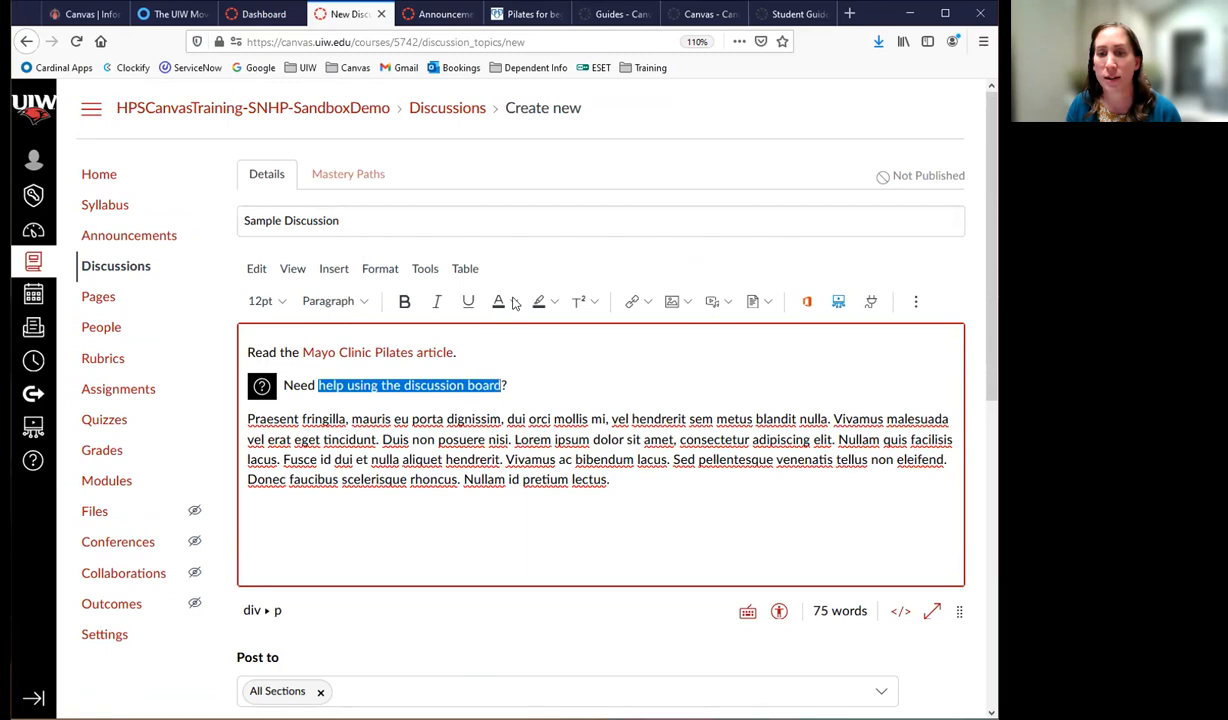
{"action": "left_click", "coordinate": [632, 301]}
{"action": "left_click", "coordinate": [330, 446]}
{"action": "key", "text": "ctrl+v"}
{"action": "left_click", "coordinate": [790, 518]}
- Delete the placeholder Latin paragraph and add "Or call 24/7 Canvas support for help." after the discussion board question
{"action": "left_click_drag", "start_coordinate": [630, 480], "coordinate": [227, 429]}
{"action": "key", "text": "BackSpace"}
{"action": "key", "text": "BackSpace"}
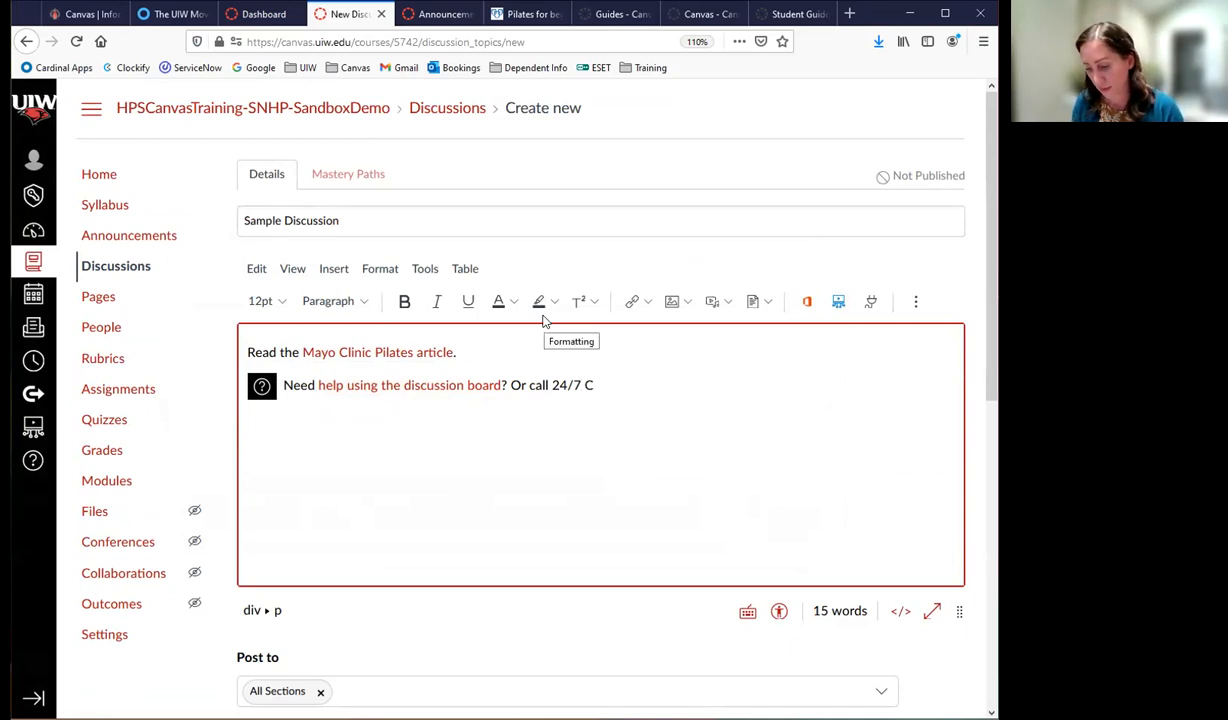
{"action": "type", "text": "Canvas support for help."}
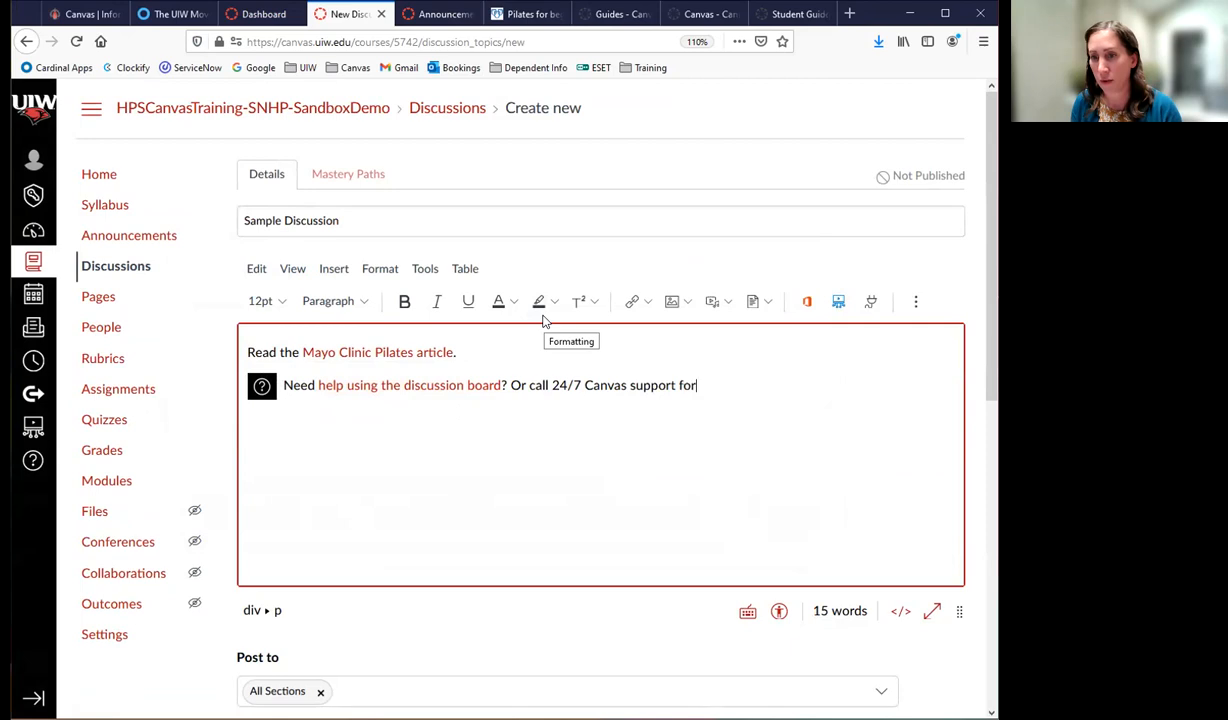
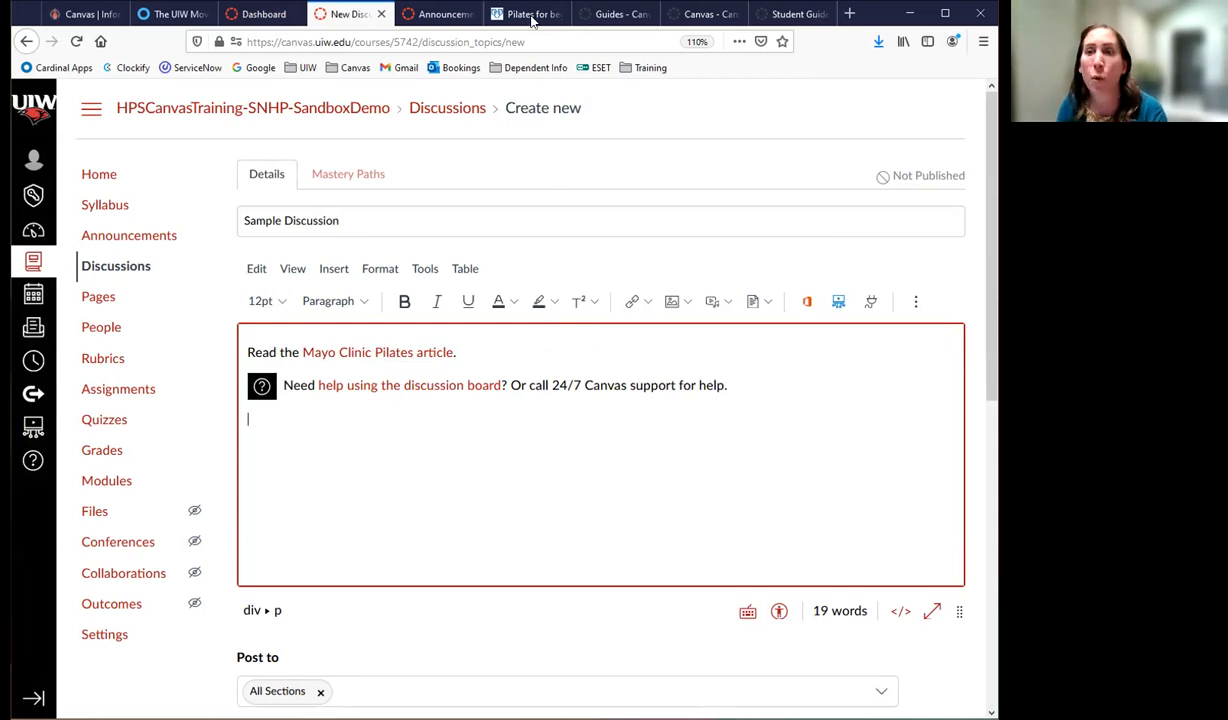
- Copy the embed code of the bookmarked YouTube video "Benefits of Pilates - The Top Three Reasons You Should Be Doing Pilates!" and close its page
{"action": "left_click", "coordinate": [795, 14]}
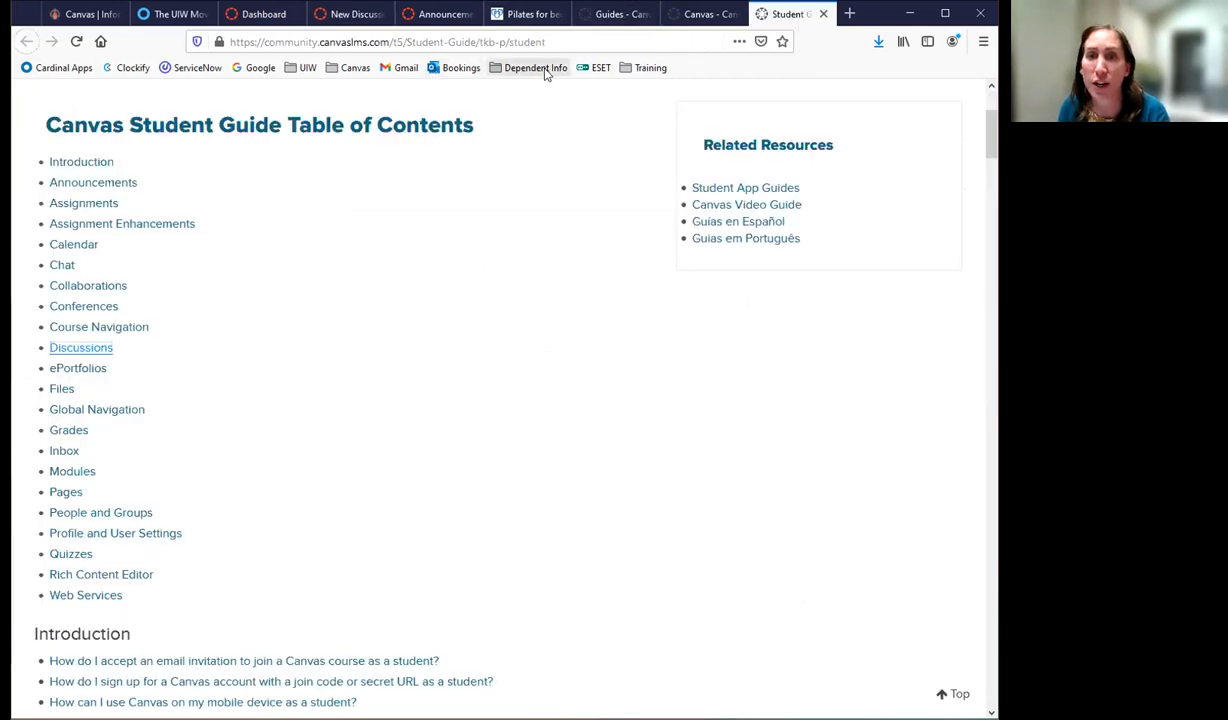
{"action": "left_click", "coordinate": [650, 68]}
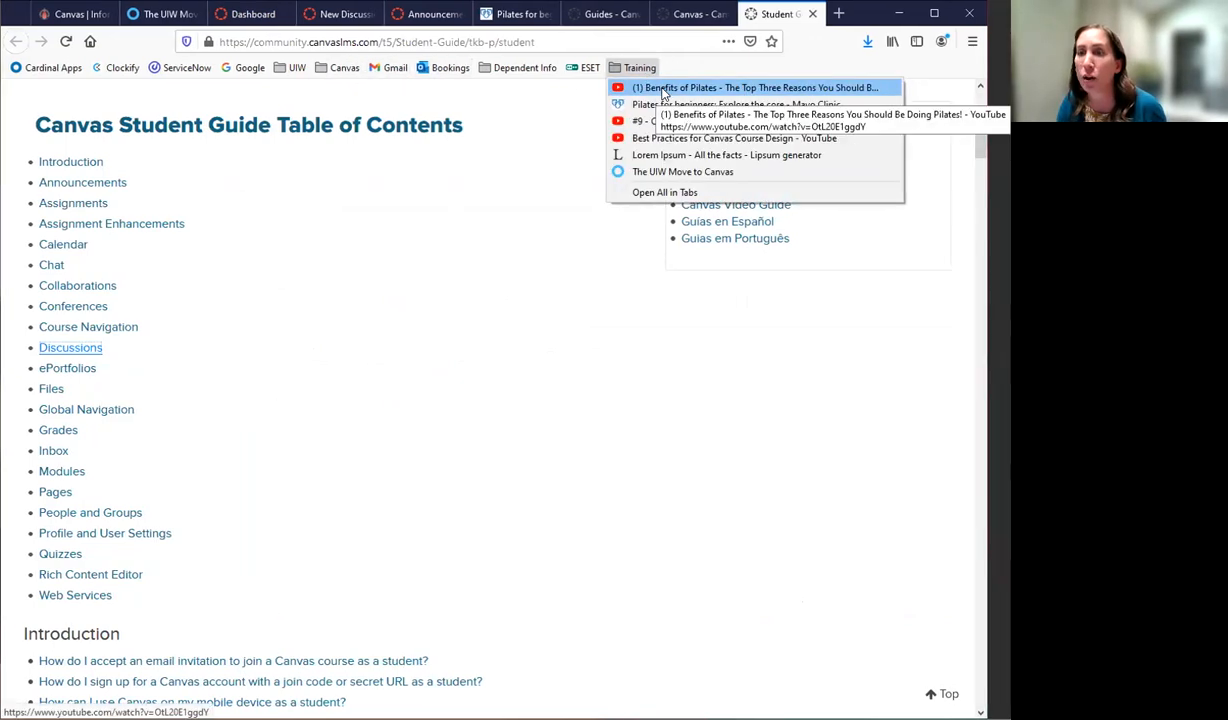
{"action": "left_click", "coordinate": [662, 89]}
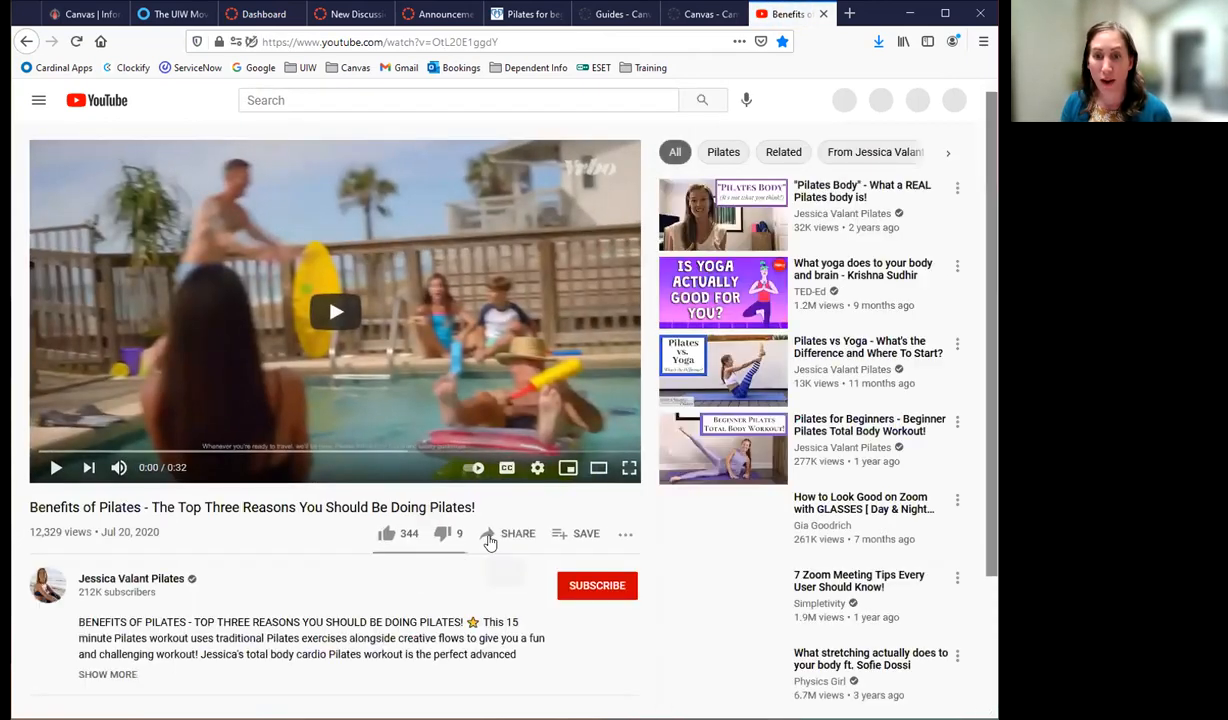
{"action": "left_click", "coordinate": [488, 536]}
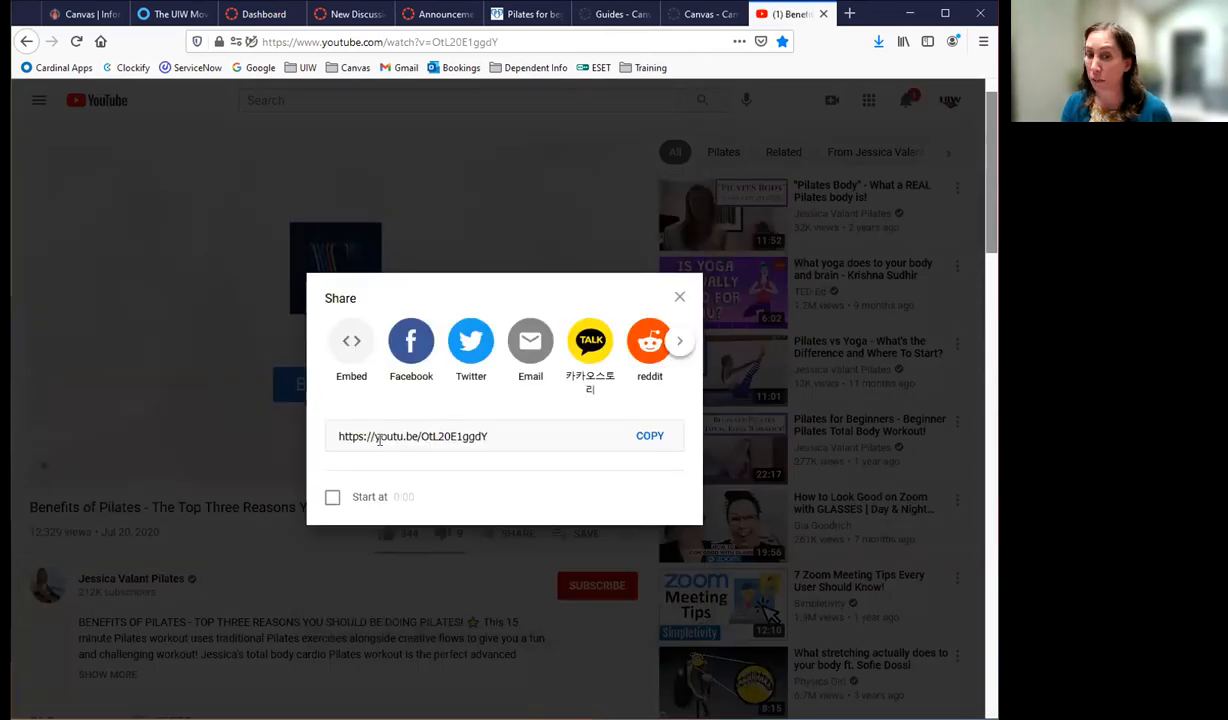
{"action": "left_click", "coordinate": [351, 341]}
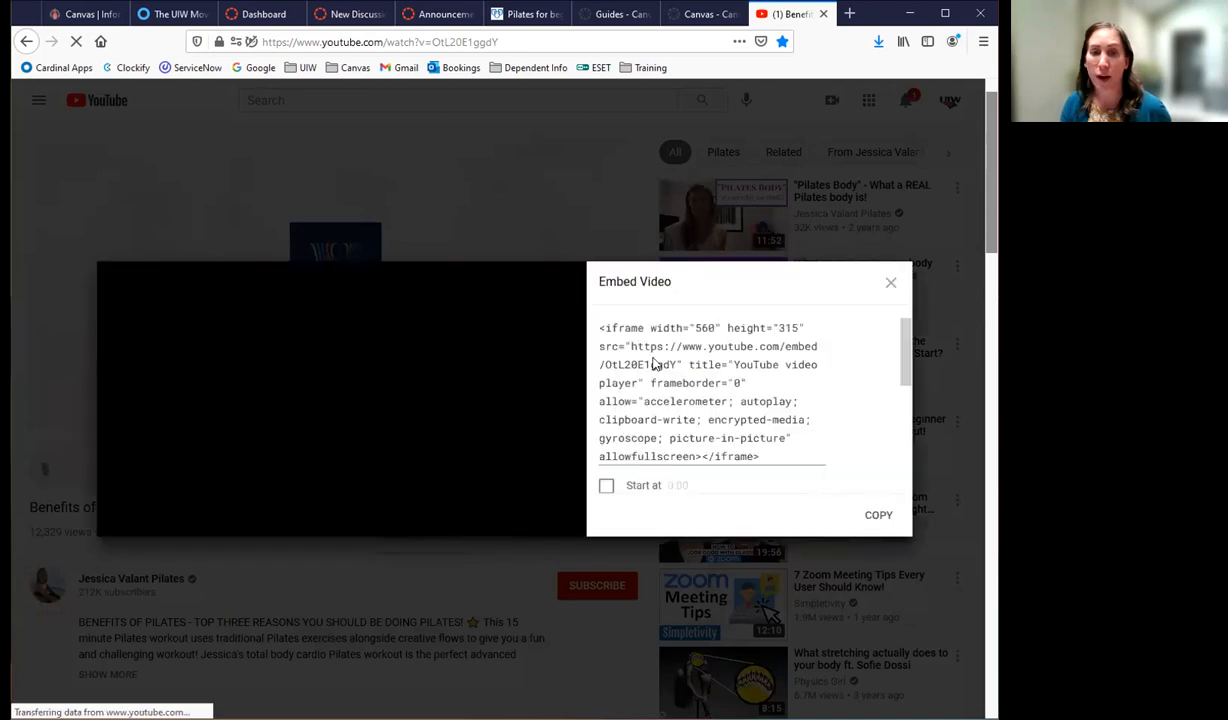
{"action": "left_click", "coordinate": [651, 364]}
{"action": "key", "text": "ctrl+c"}
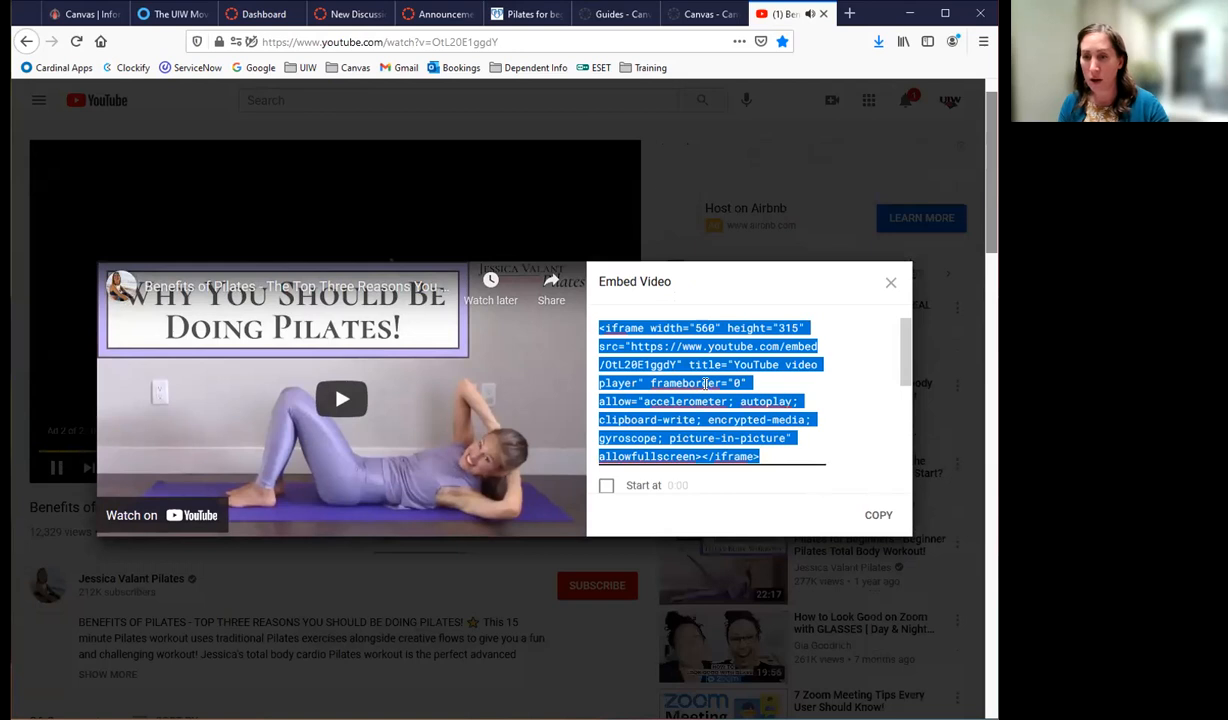
{"action": "left_click", "coordinate": [890, 284]}
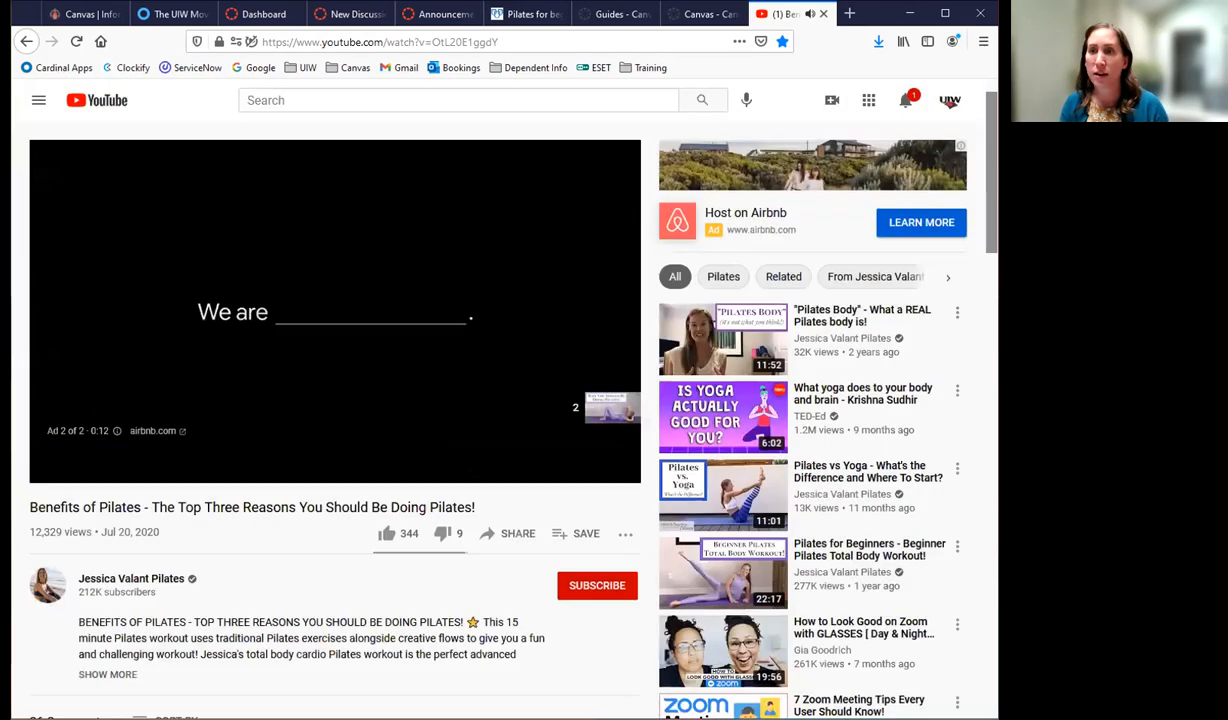
{"action": "left_click", "coordinate": [823, 13]}
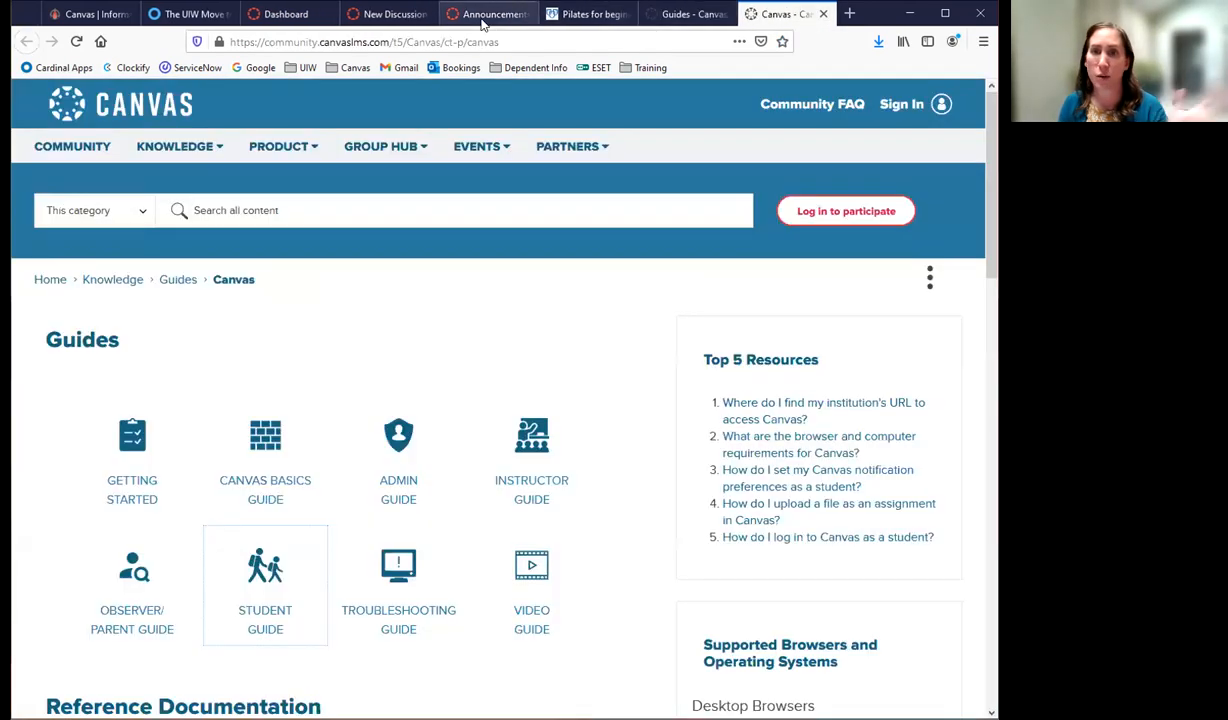
- Embed the "Benefits of Pilates" video below the help line of the new discussion using the copied embed code
{"action": "left_click", "coordinate": [409, 27]}
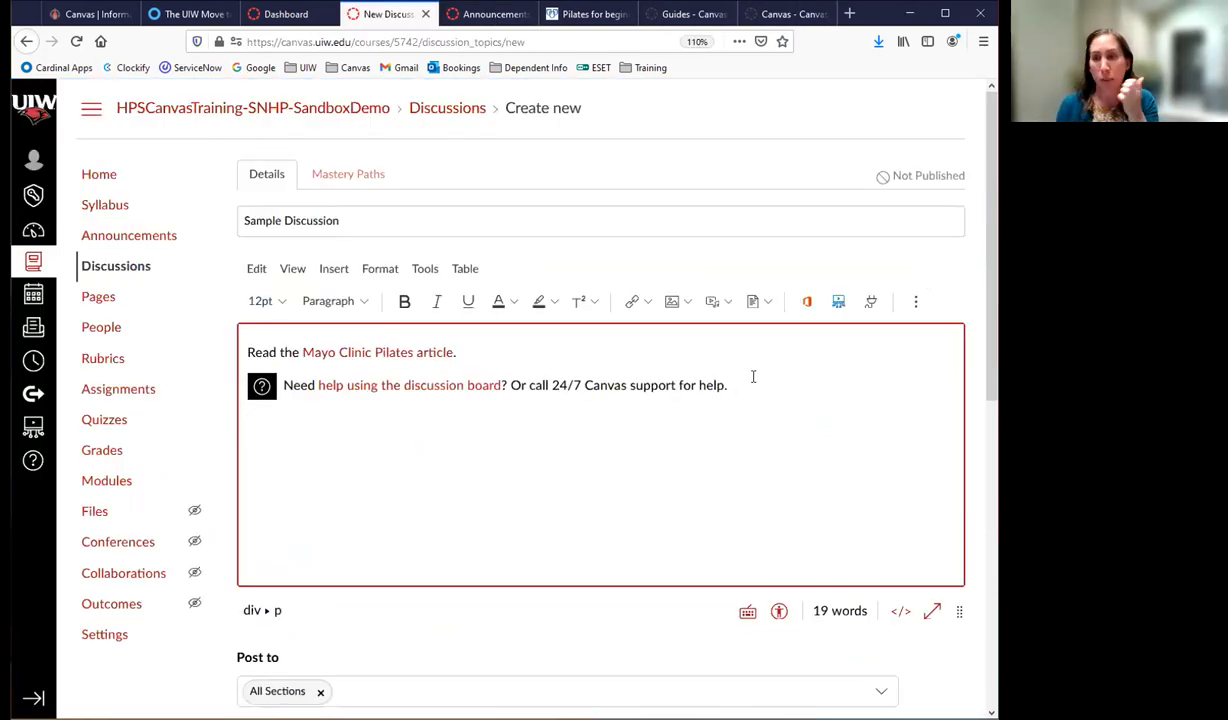
{"action": "left_click", "coordinate": [914, 306]}
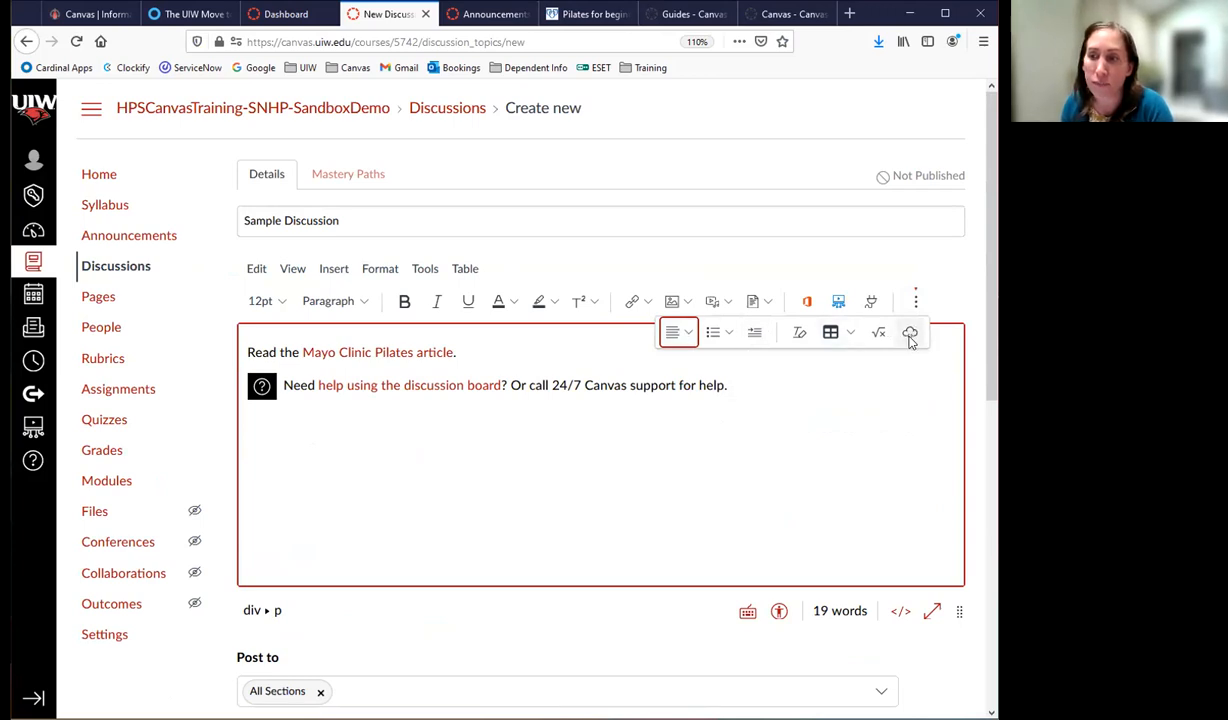
{"action": "left_click", "coordinate": [909, 335]}
{"action": "left_click", "coordinate": [262, 426]}
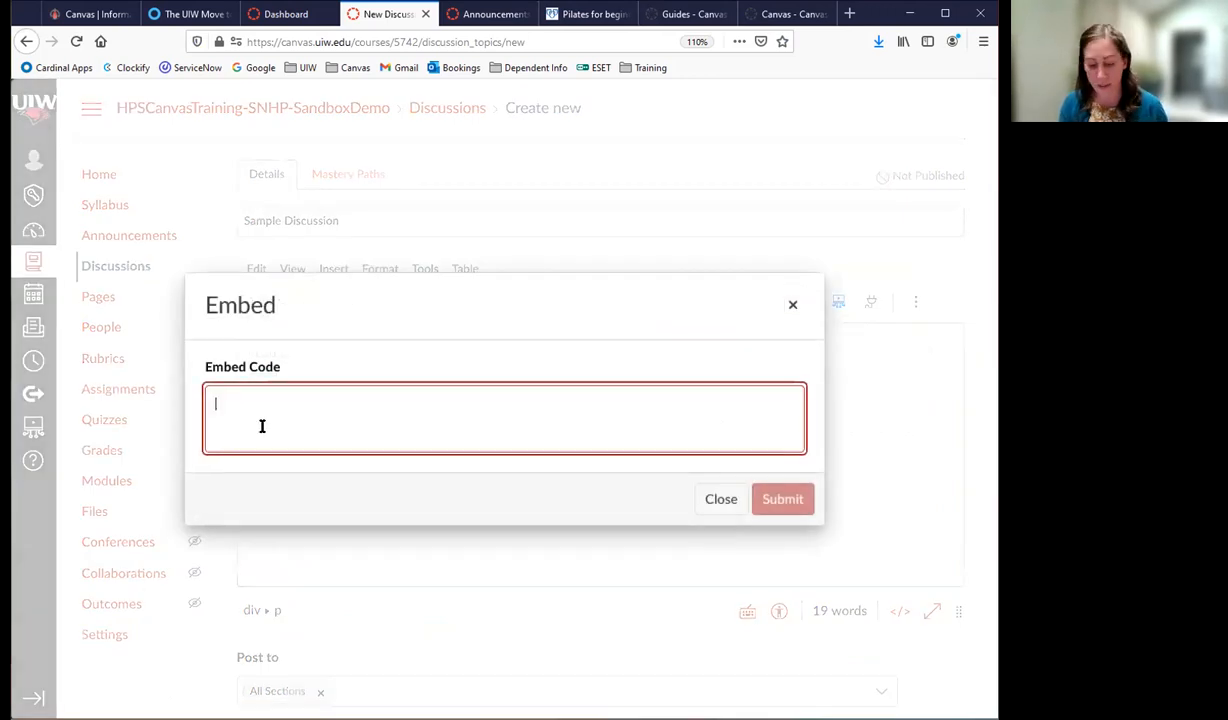
{"action": "key", "text": "ctrl+v"}
{"action": "left_click", "coordinate": [778, 499]}
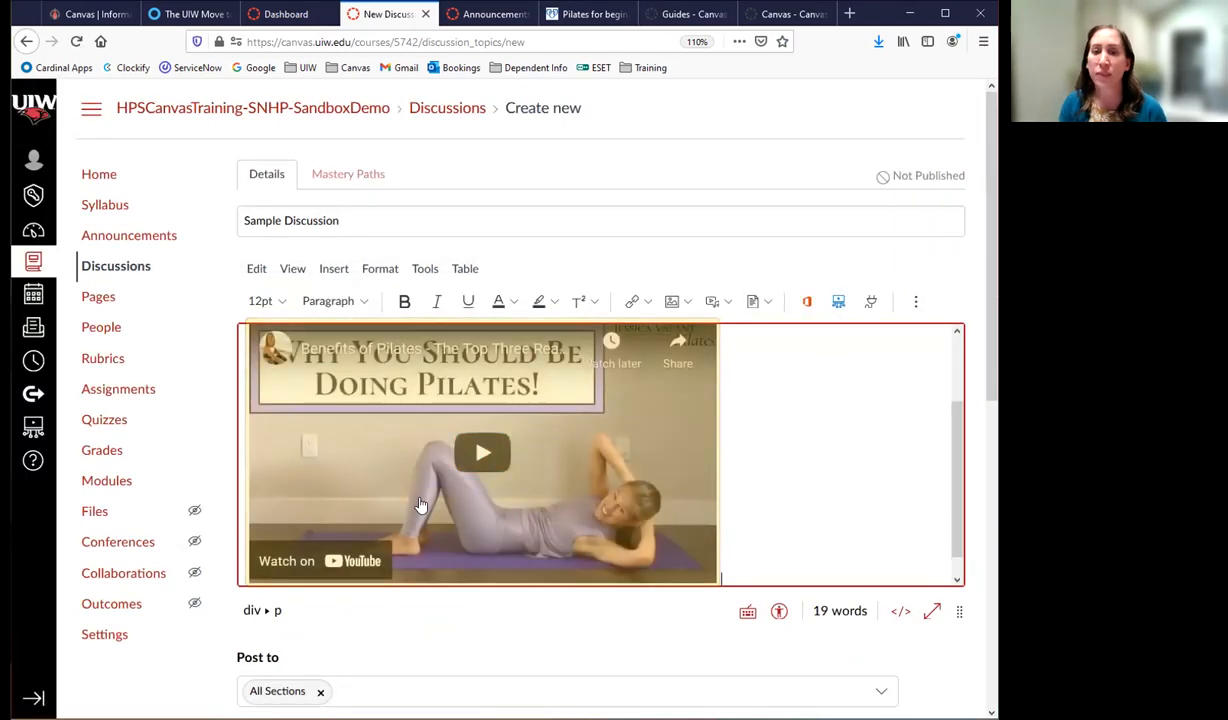
{"action": "scroll", "coordinate": [515, 413], "scroll_direction": "up", "scroll_amount": 2}
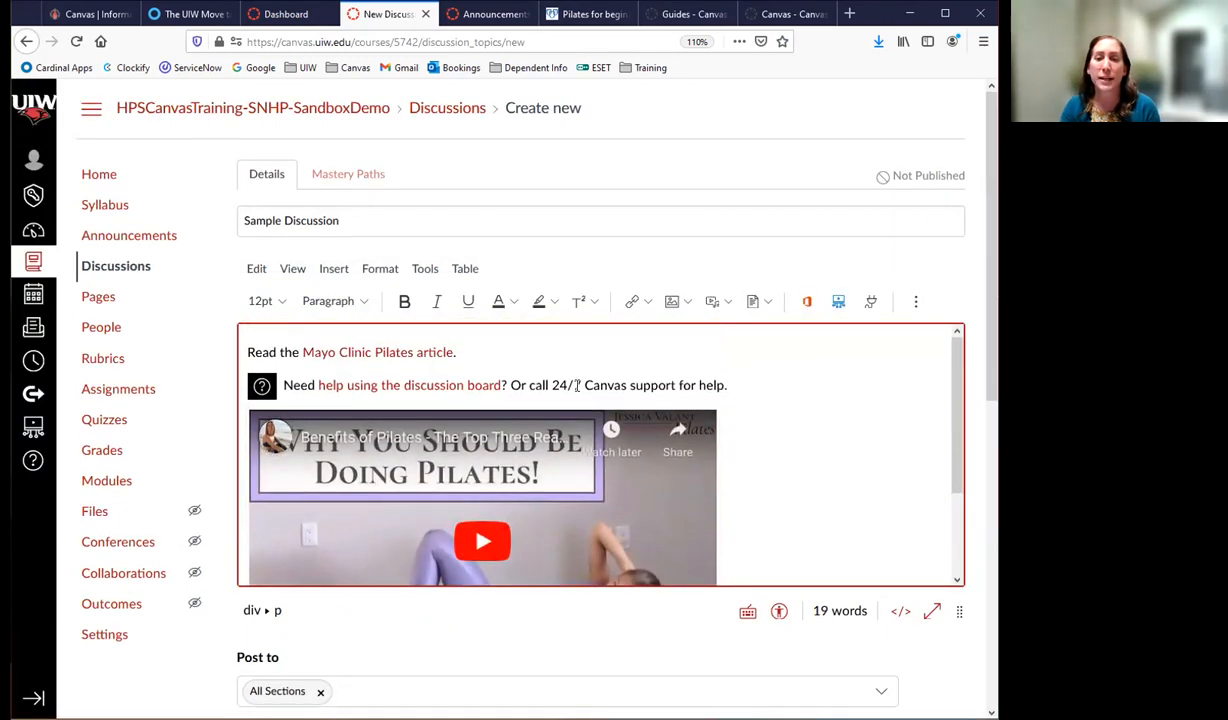
{"action": "scroll", "coordinate": [515, 413], "scroll_direction": "down", "scroll_amount": 2}
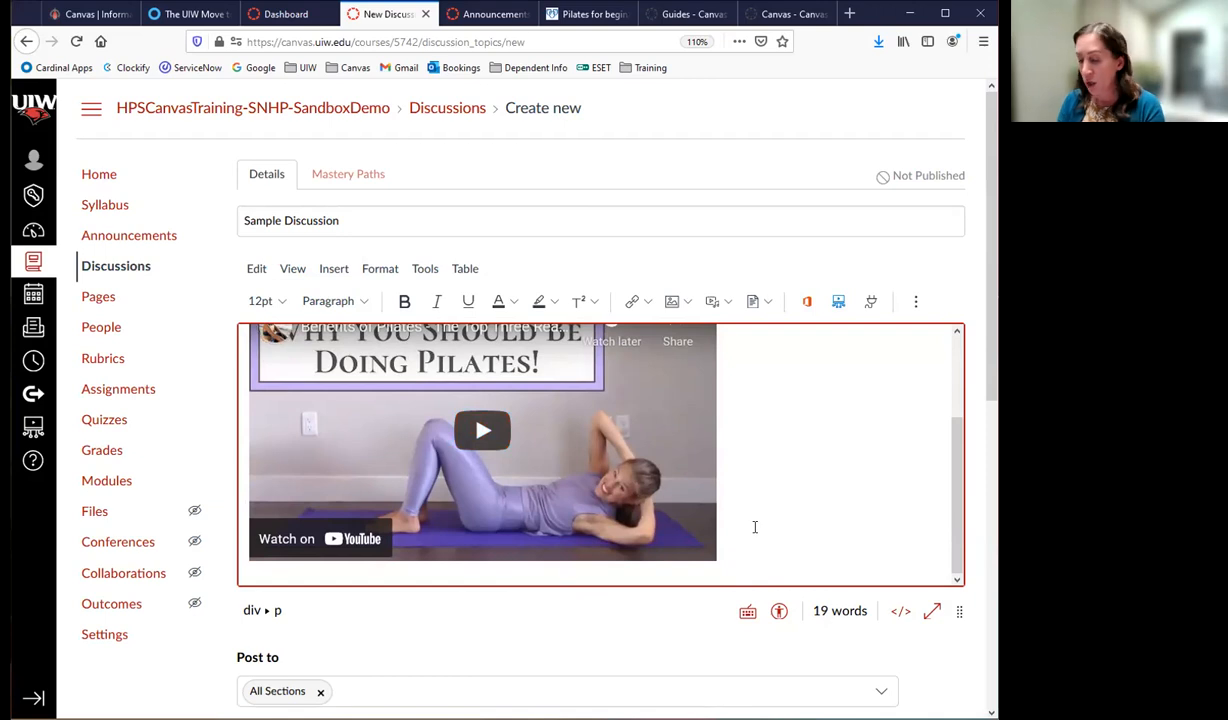
{"action": "scroll", "coordinate": [755, 527], "scroll_direction": "down", "scroll_amount": 1}
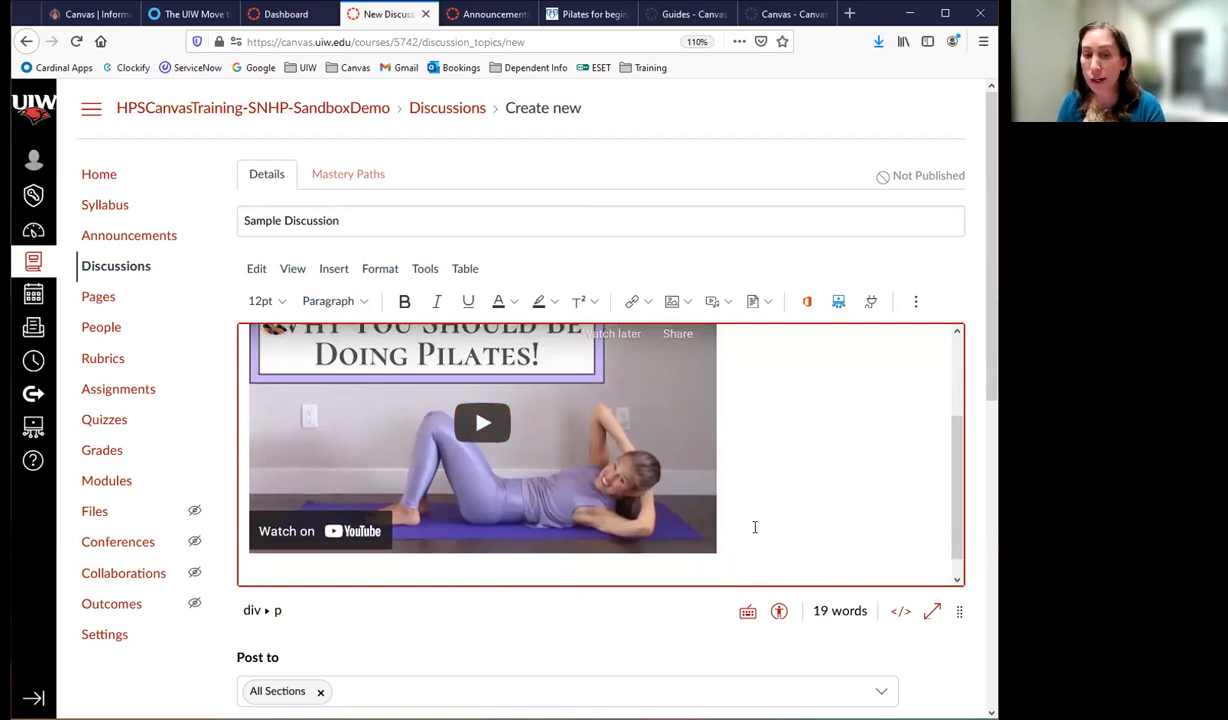
- Open the YouTube app from the editor's list of all apps and search it for "three reasons pilates"
{"action": "left_click", "coordinate": [870, 304]}
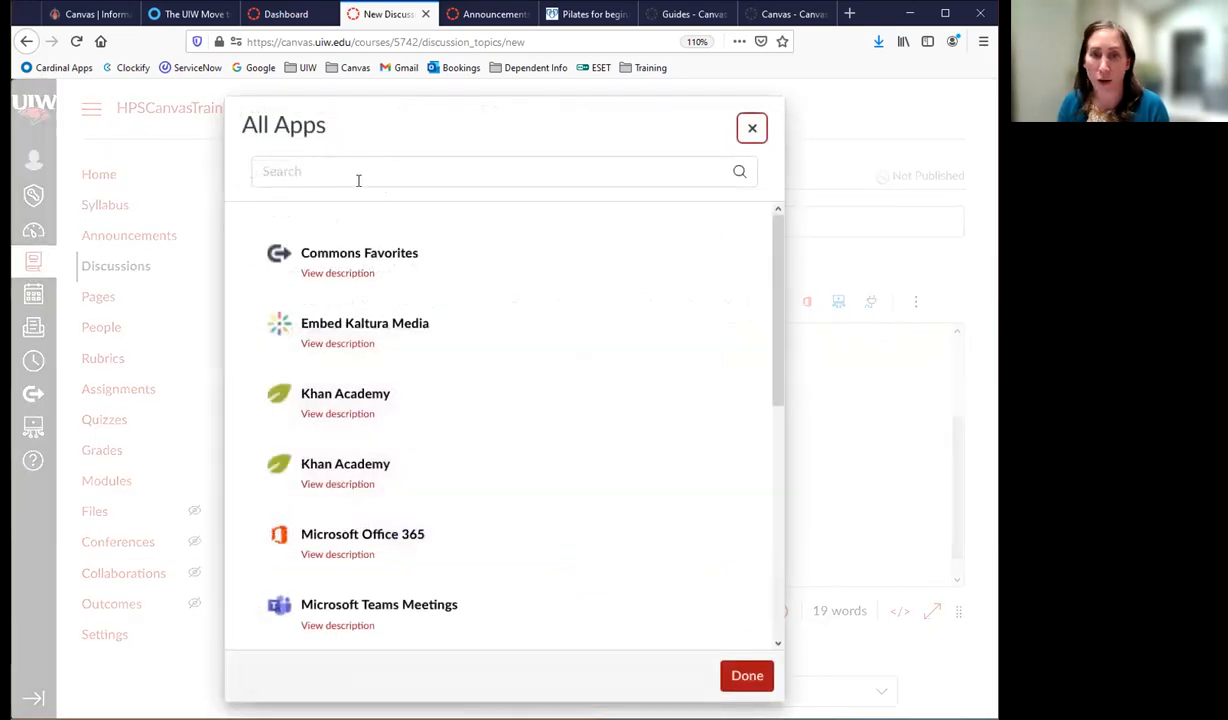
{"action": "scroll", "coordinate": [433, 318], "scroll_direction": "down", "scroll_amount": 5}
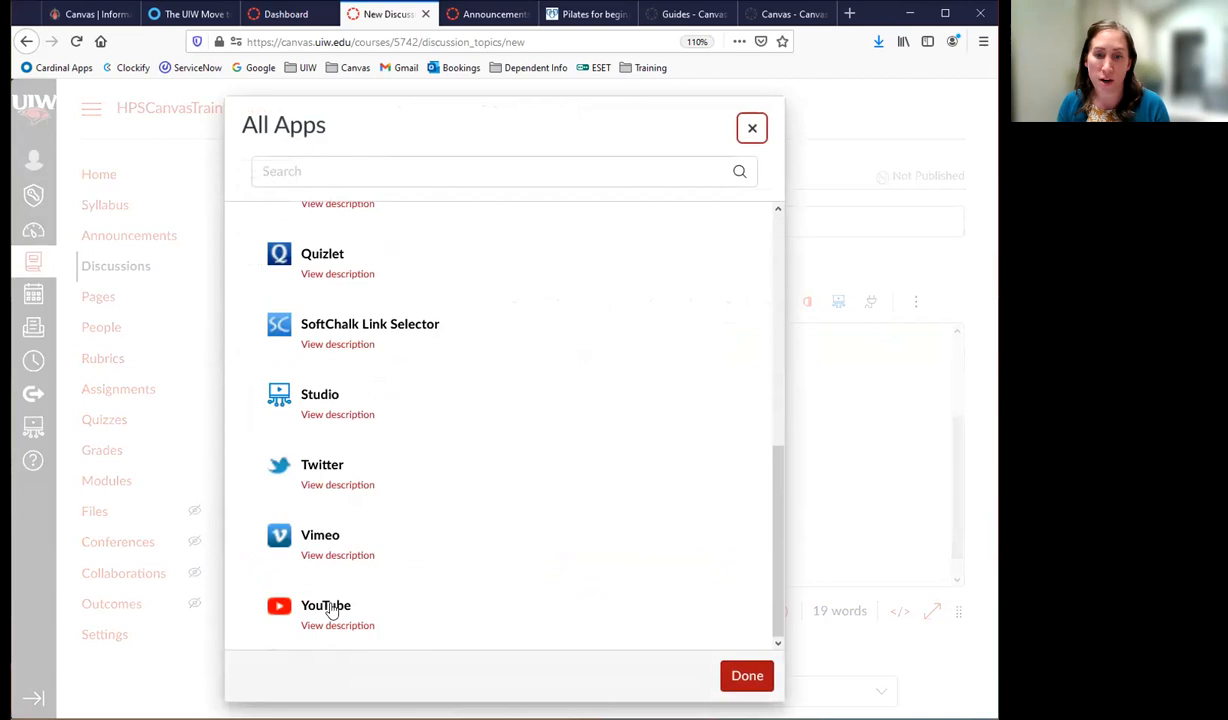
{"action": "left_click", "coordinate": [322, 612]}
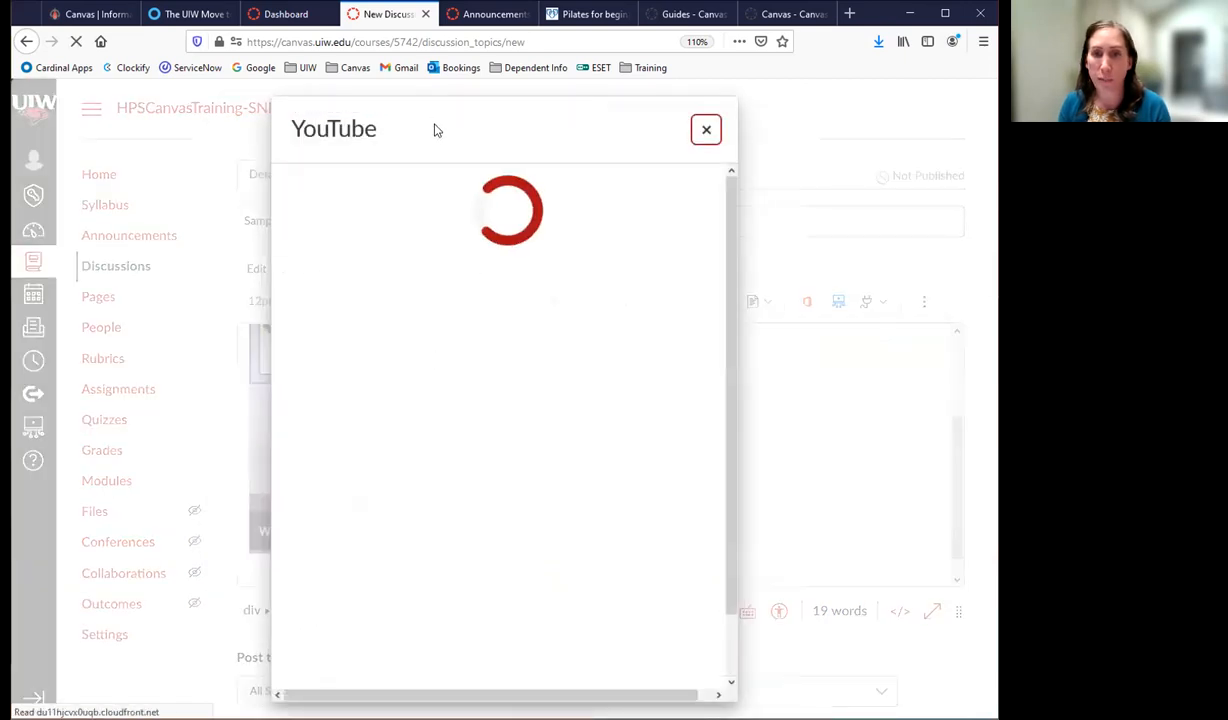
{"action": "left_click", "coordinate": [546, 212]}
{"action": "type", "text": "three reasons pilates"}
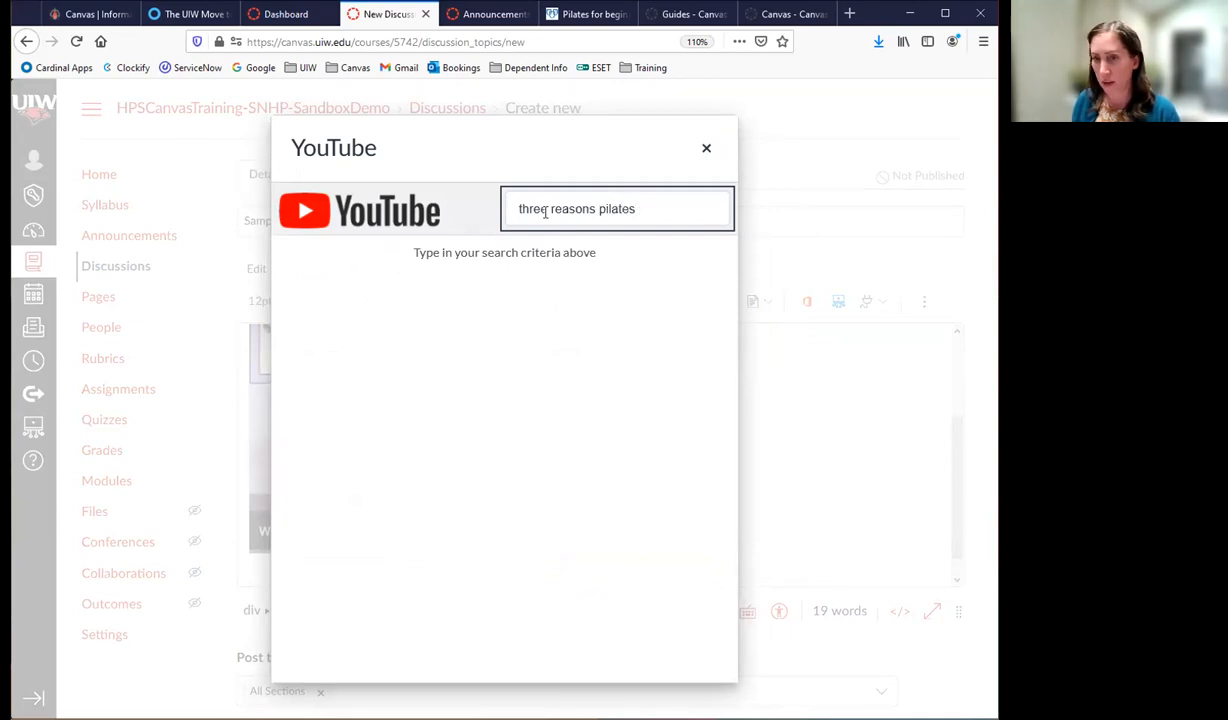
{"action": "key", "text": "Return"}
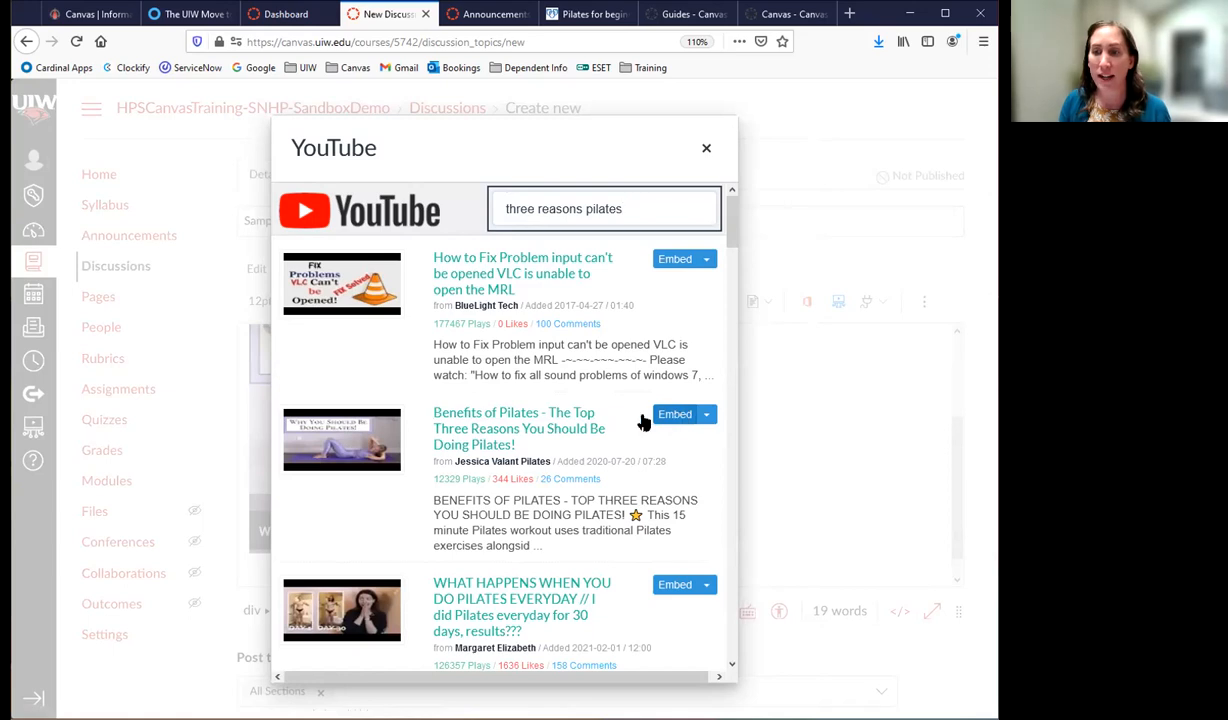
- Embed "Benefits of Pilates - The Top Three Reasons You Should Be Doing Pilates!" from the search results into the discussion
{"action": "left_click", "coordinate": [468, 424]}
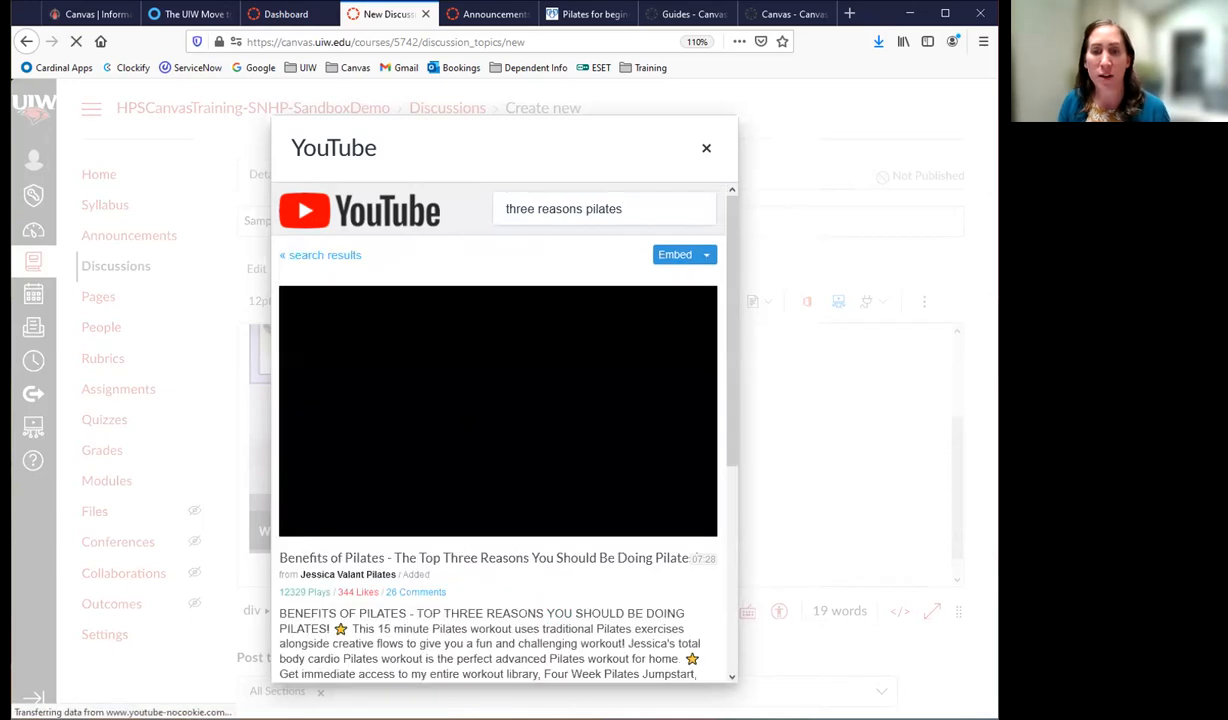
{"action": "left_click", "coordinate": [670, 257]}
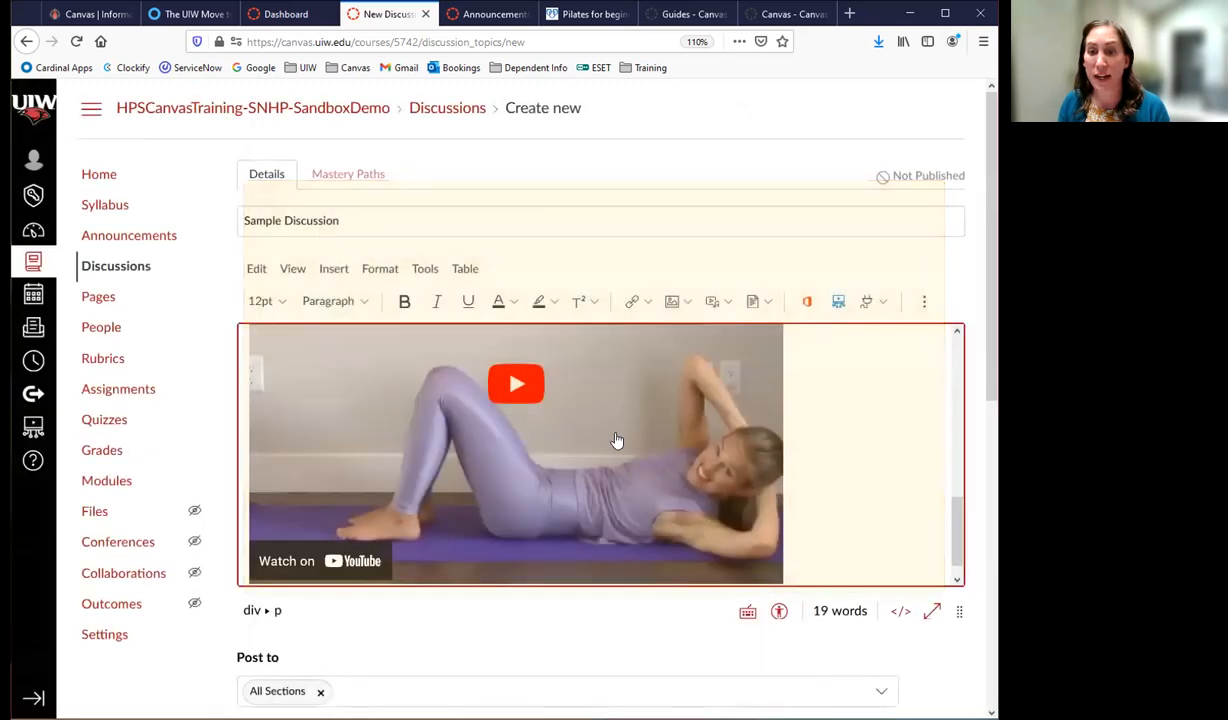
{"action": "scroll", "coordinate": [619, 474], "scroll_direction": "down", "scroll_amount": 3}
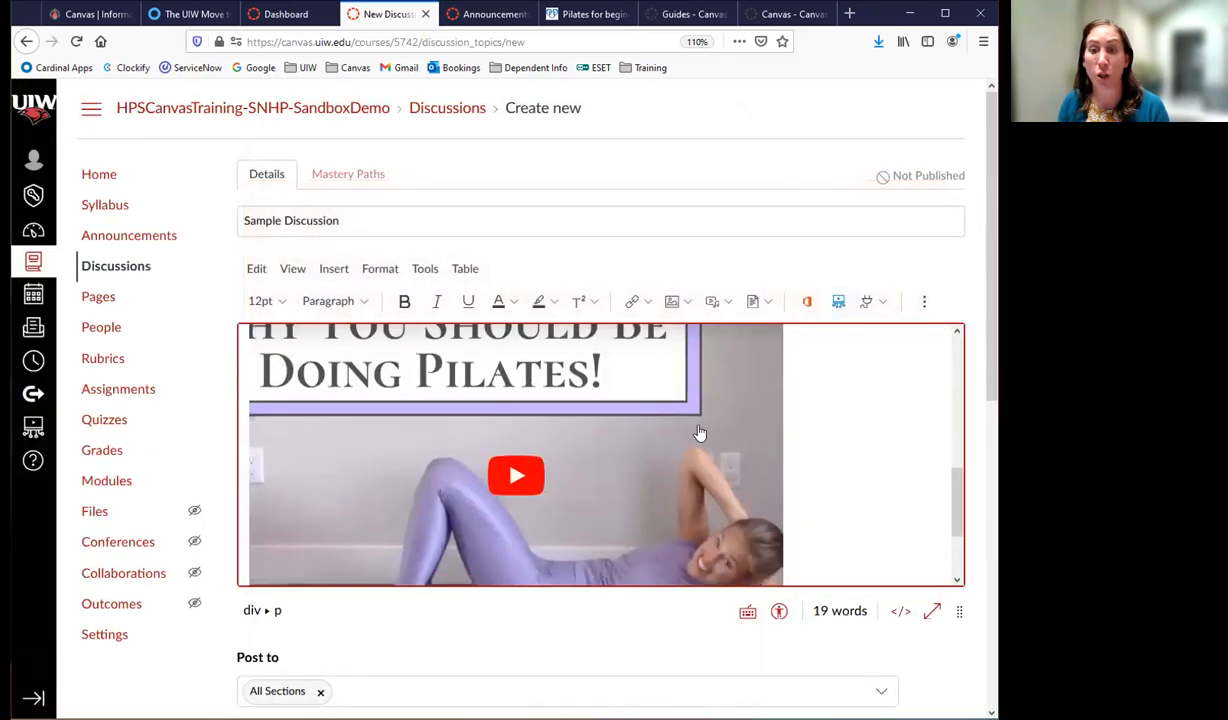
{"action": "scroll", "coordinate": [810, 449], "scroll_direction": "down", "scroll_amount": 3}
{"action": "scroll", "coordinate": [872, 321], "scroll_direction": "up", "scroll_amount": 2}
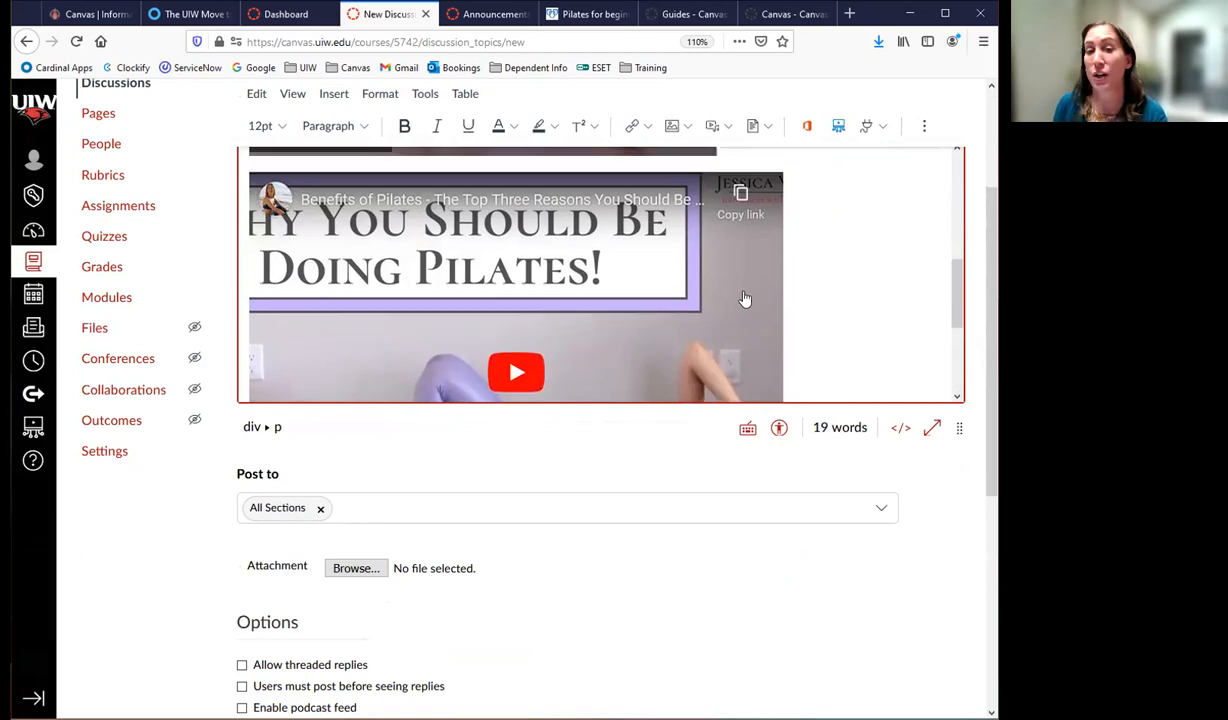
{"action": "scroll", "coordinate": [743, 298], "scroll_direction": "up", "scroll_amount": 2}
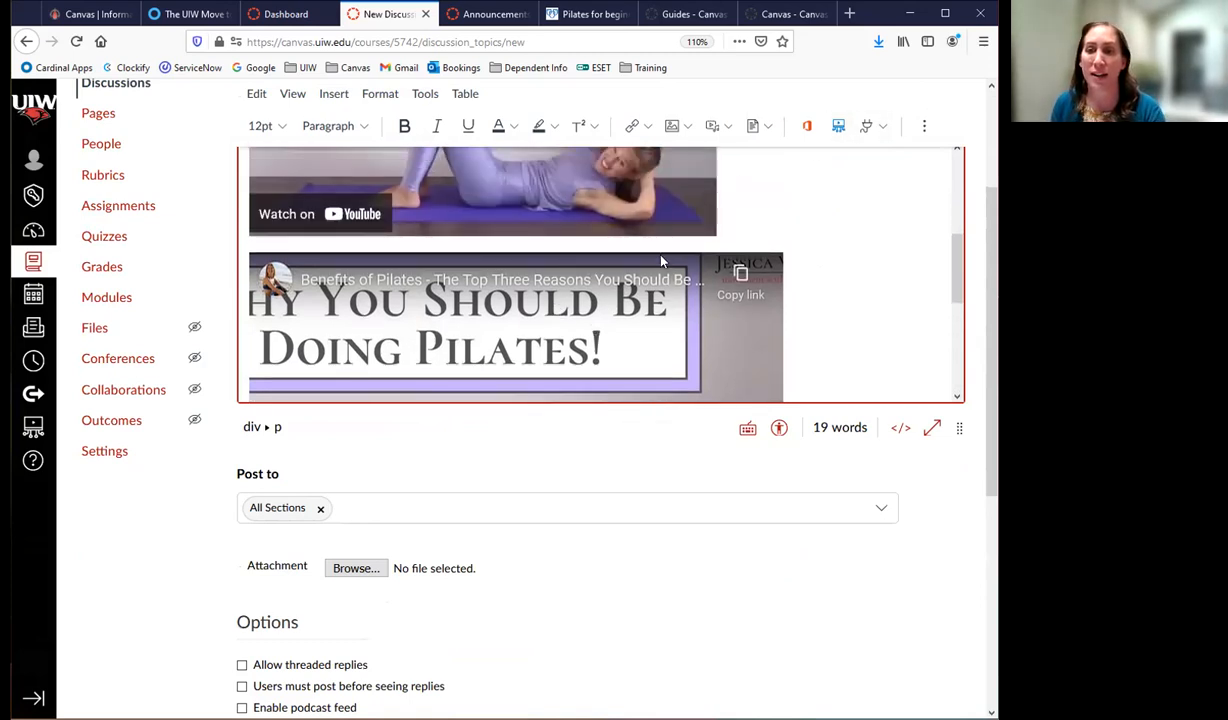
- Look through the editor's full list of apps, close it, and delete the second copy of the video from the discussion
{"action": "left_click", "coordinate": [867, 130]}
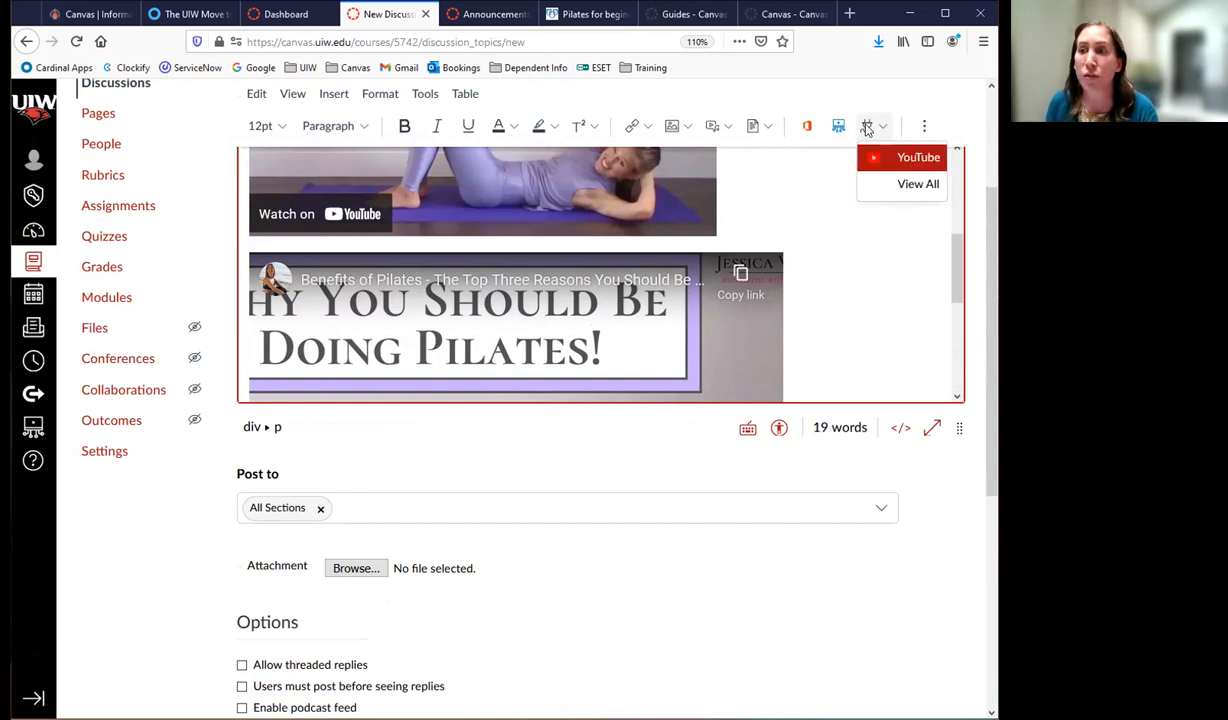
{"action": "left_click", "coordinate": [905, 184]}
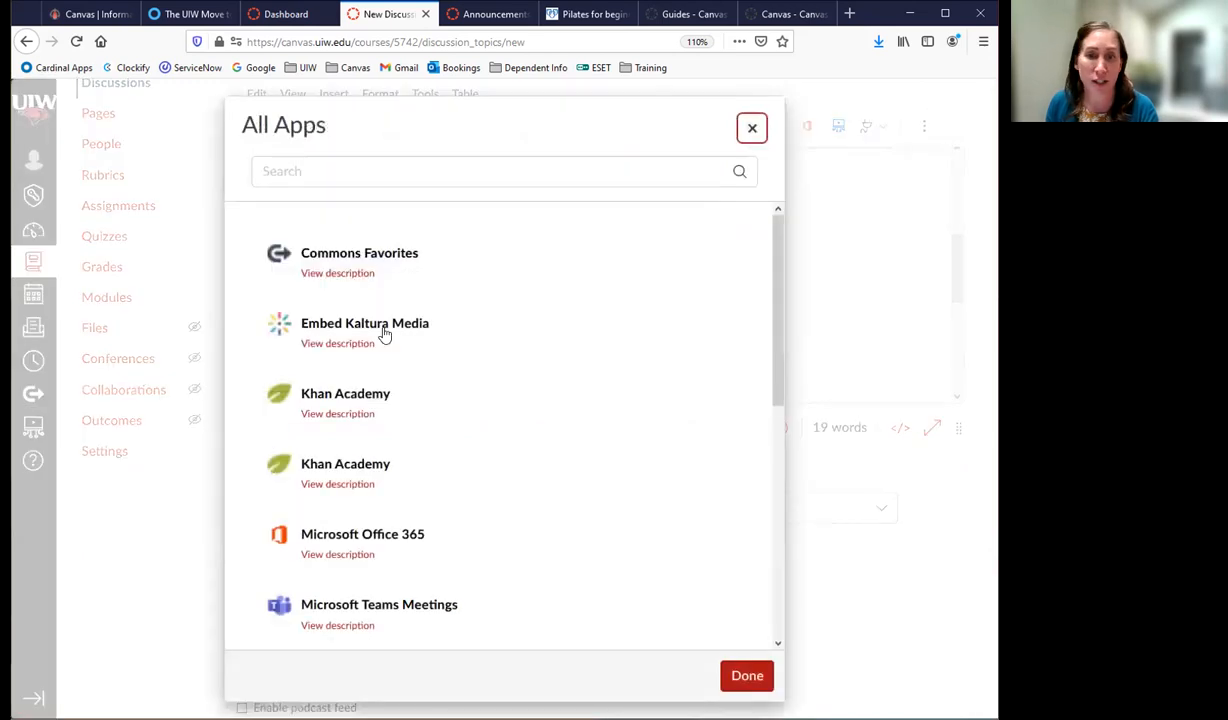
{"action": "scroll", "coordinate": [392, 440], "scroll_direction": "down", "scroll_amount": 5}
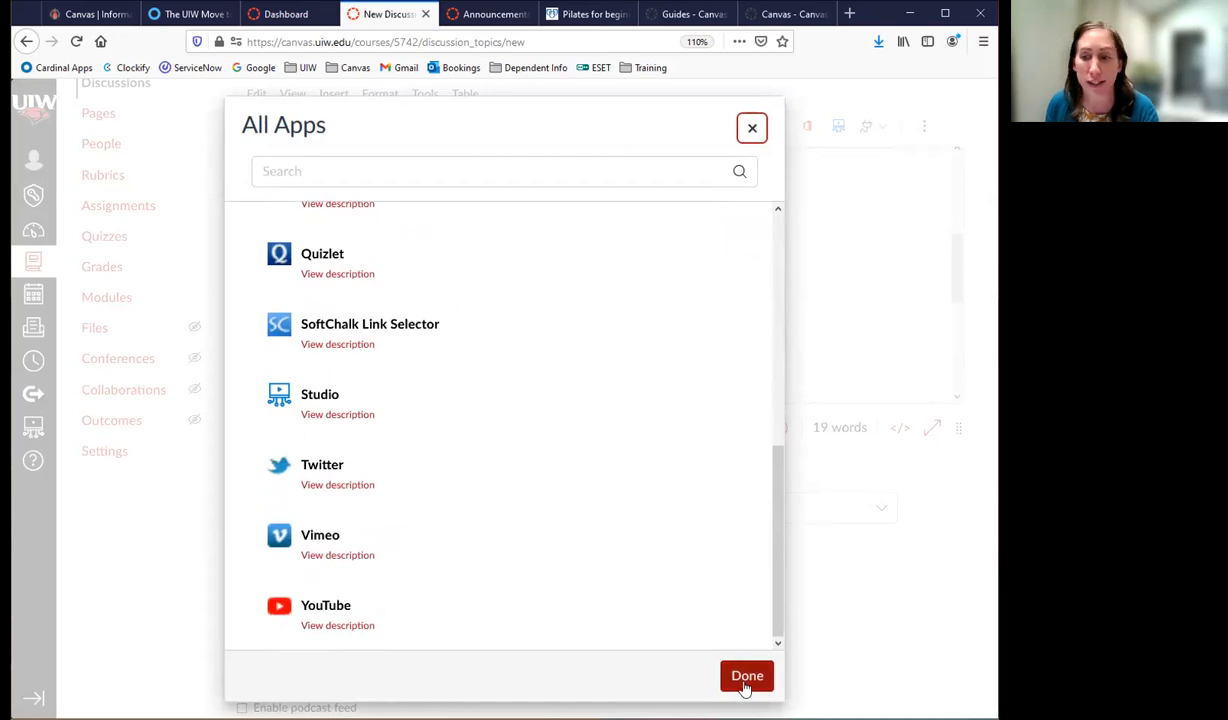
{"action": "left_click", "coordinate": [752, 127]}
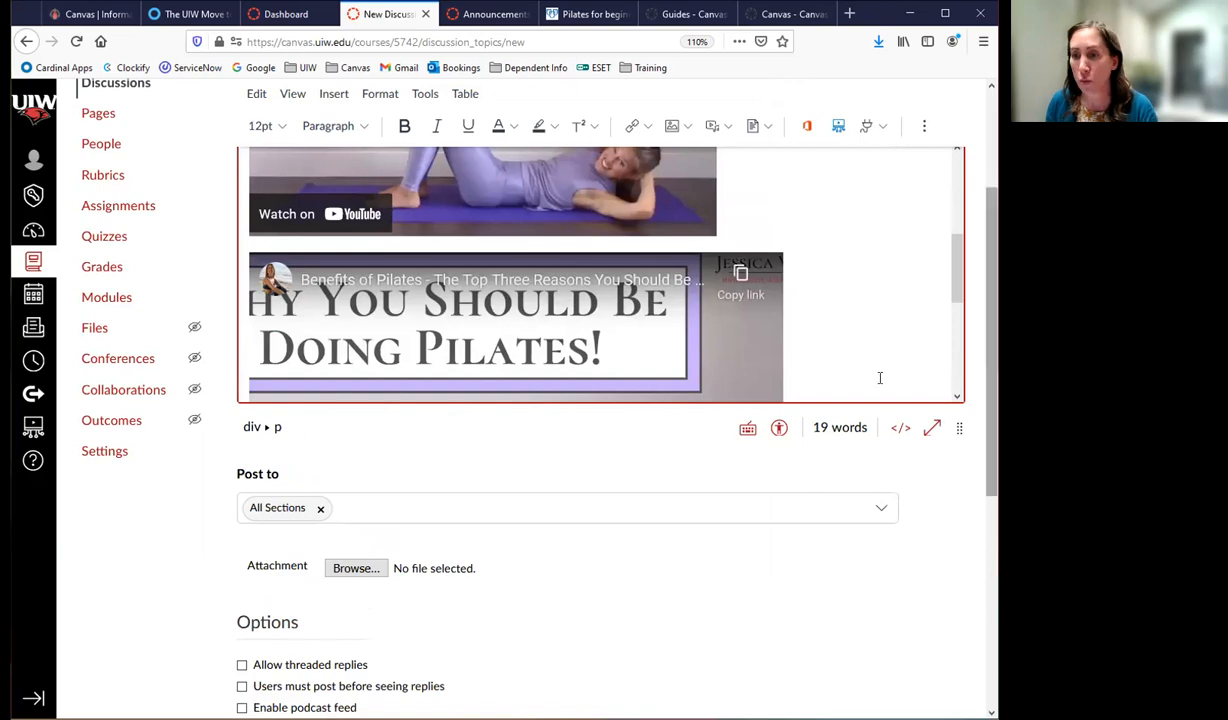
{"action": "scroll", "coordinate": [810, 364], "scroll_direction": "down", "scroll_amount": 2}
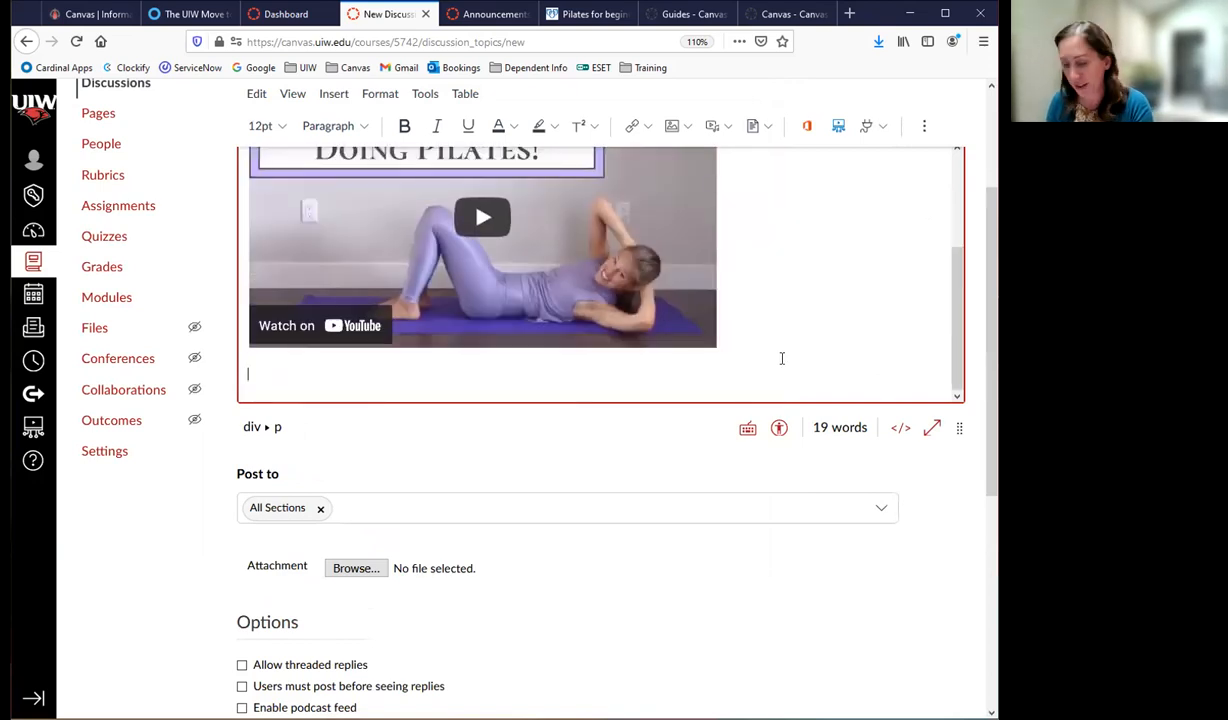
{"action": "key", "text": "BackSpace"}
- Allow threaded replies and liking in the discussion's options
{"action": "scroll", "coordinate": [759, 513], "scroll_direction": "down", "scroll_amount": 4}
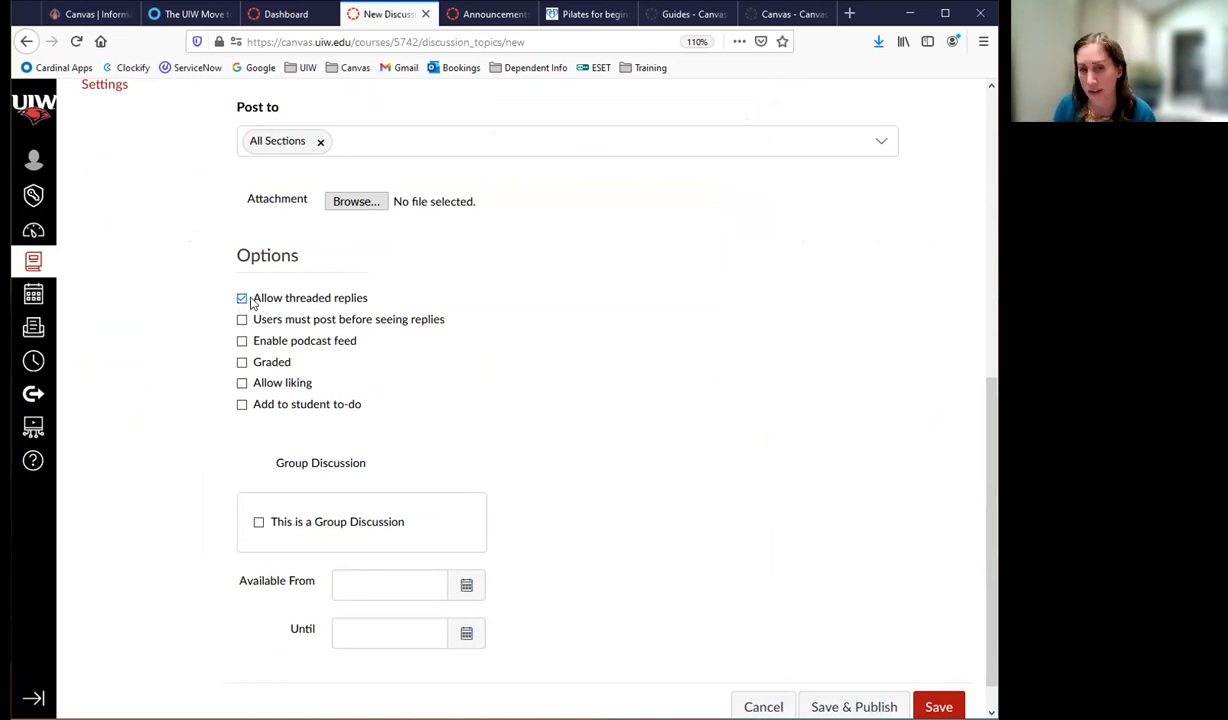
{"action": "left_click", "coordinate": [241, 384]}
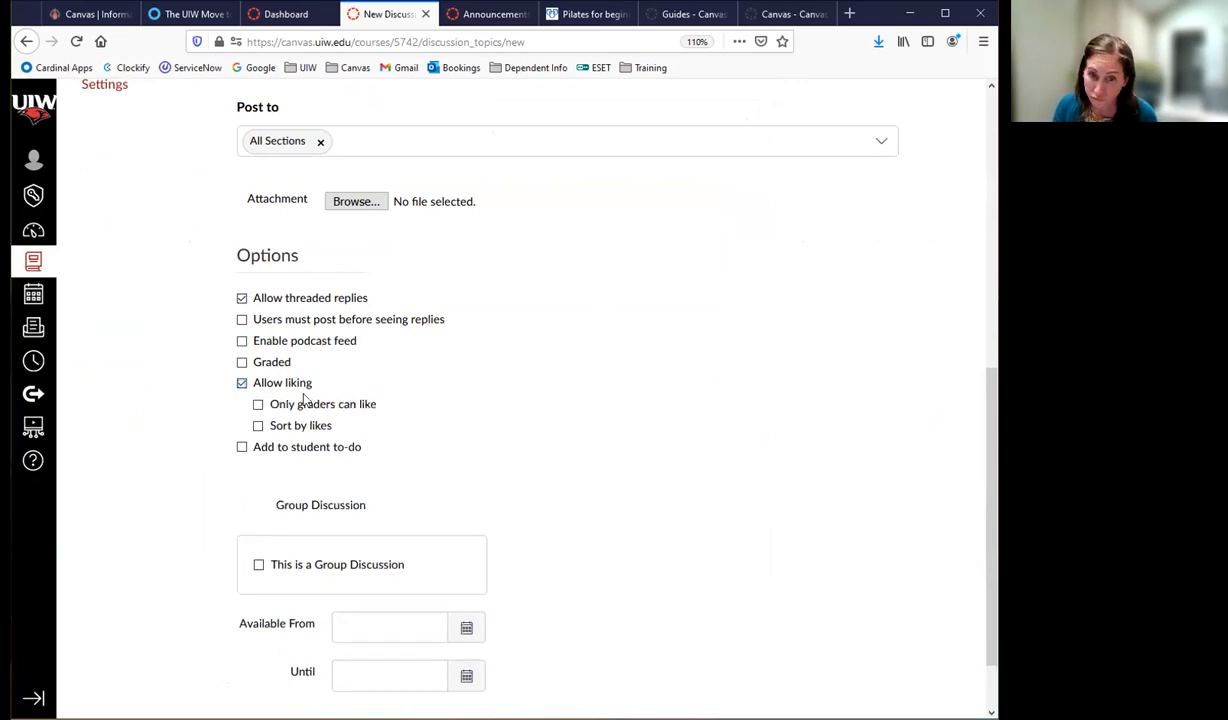
- Add the discussion to the student to-do with a date of May 16, 2021 at 11:59pm
{"action": "left_click", "coordinate": [241, 450]}
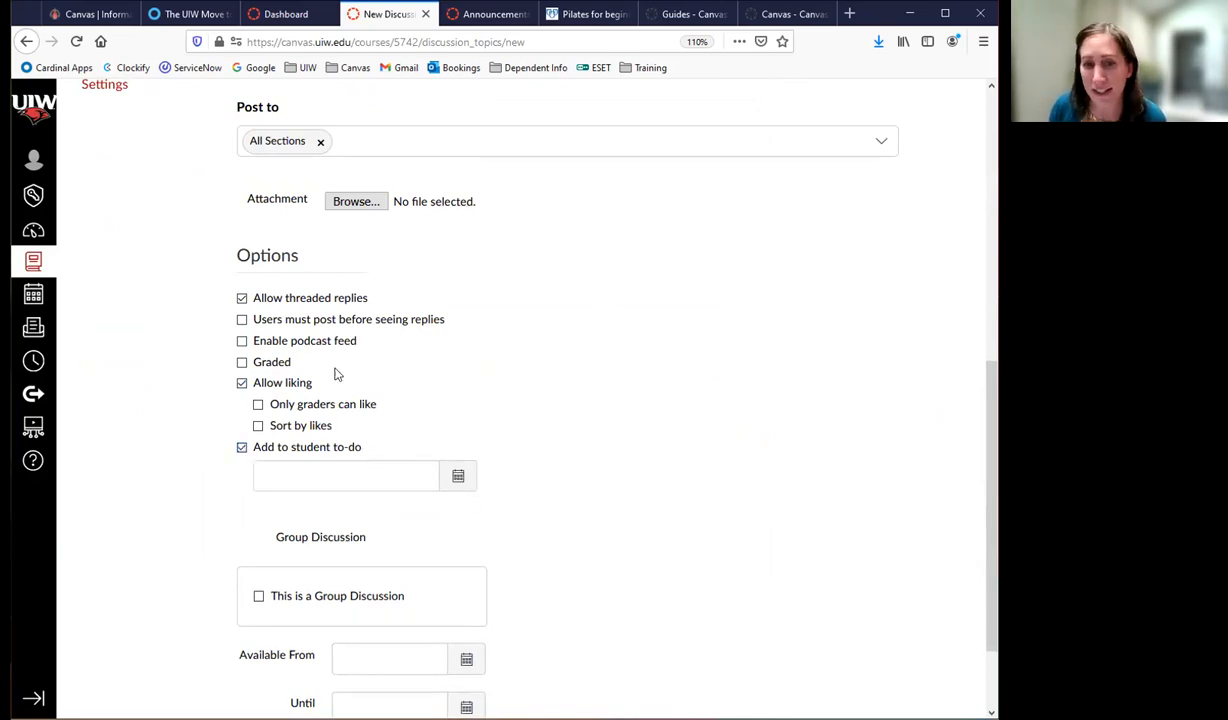
{"action": "left_click", "coordinate": [458, 478]}
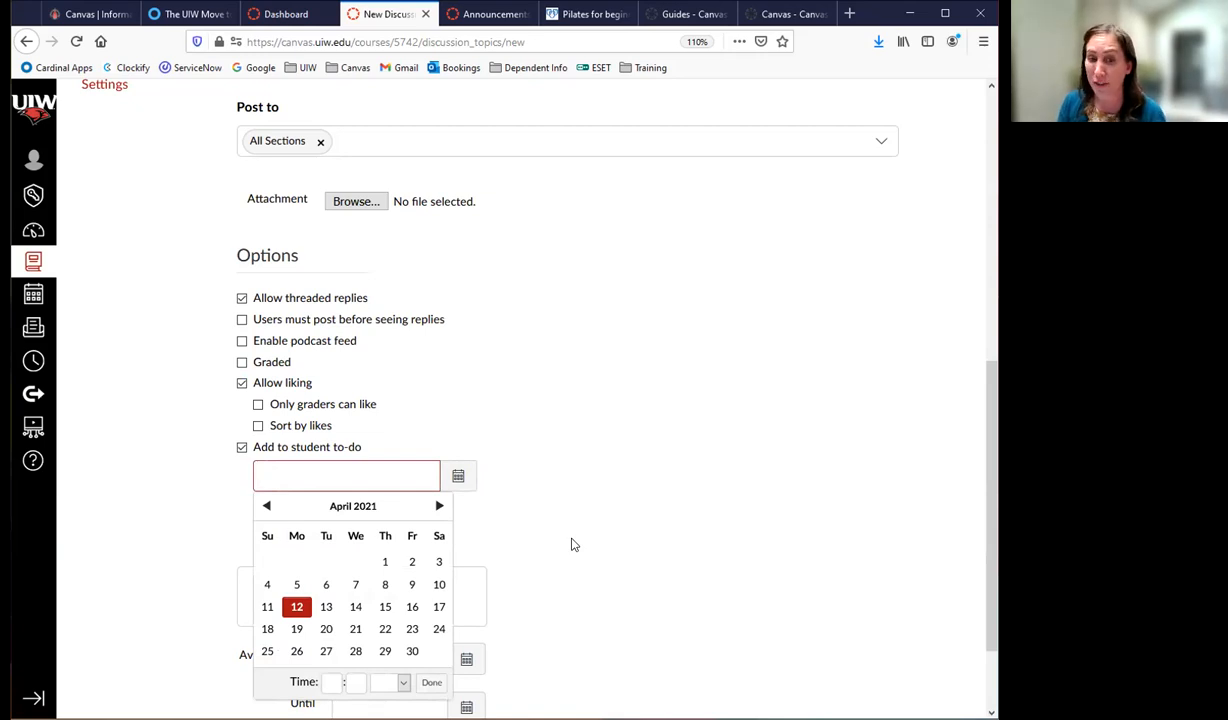
{"action": "left_click", "coordinate": [440, 506]}
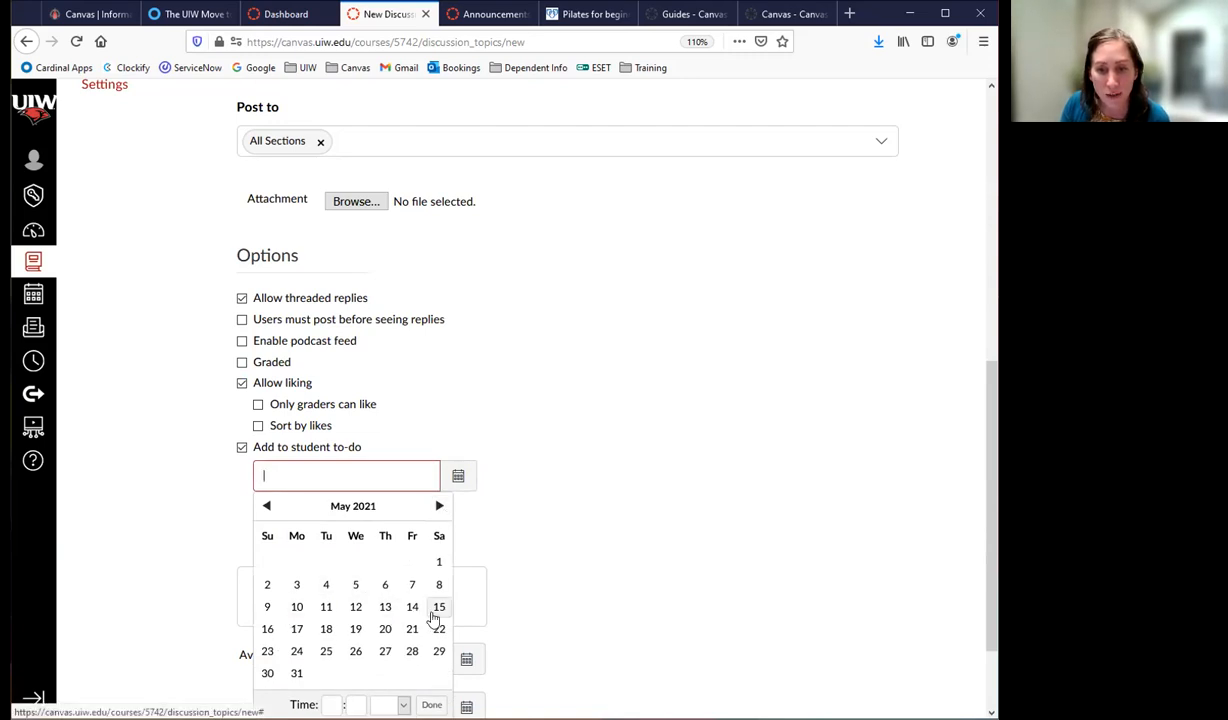
{"action": "left_click", "coordinate": [267, 629]}
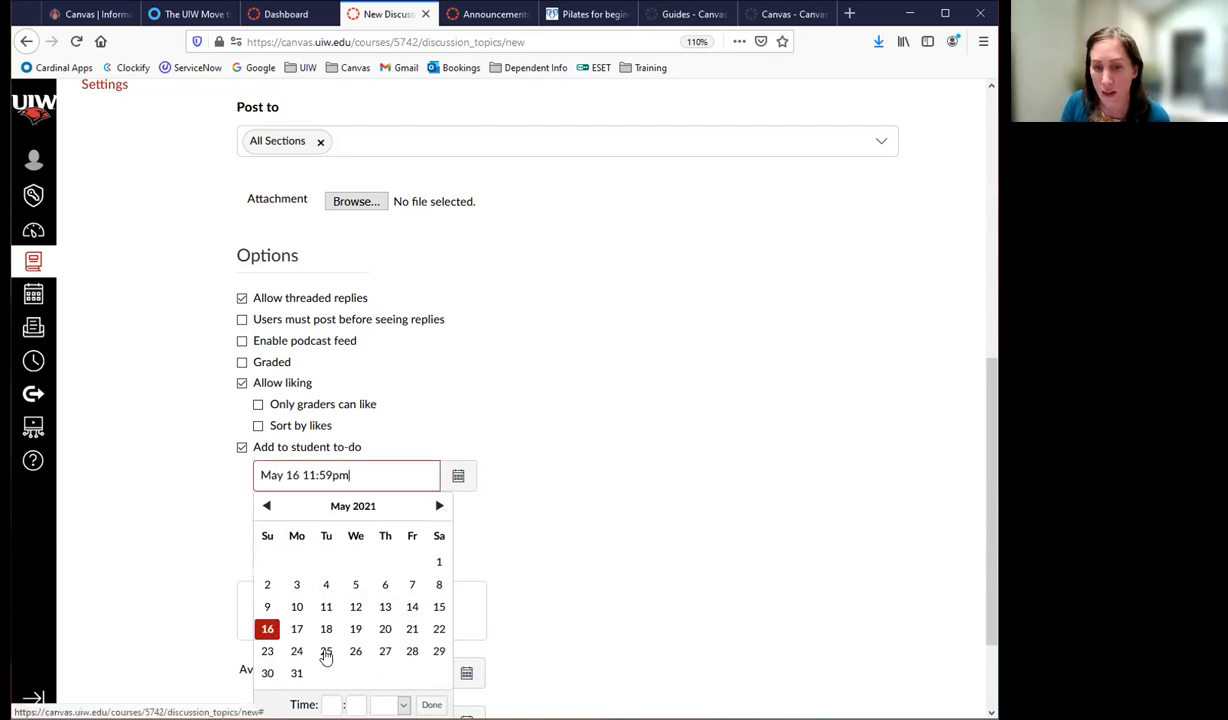
{"action": "left_click", "coordinate": [431, 704]}
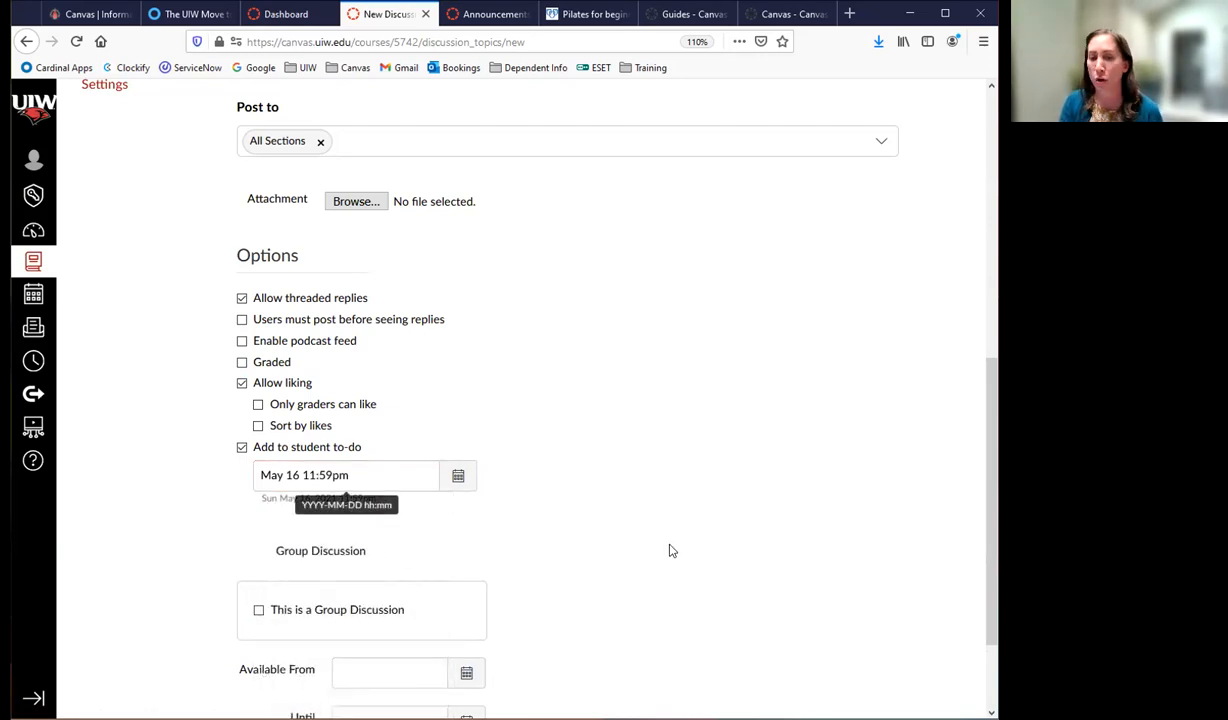
- Save and publish the Sample Discussion and review the published topic
{"action": "scroll", "coordinate": [667, 548], "scroll_direction": "down", "scroll_amount": 3}
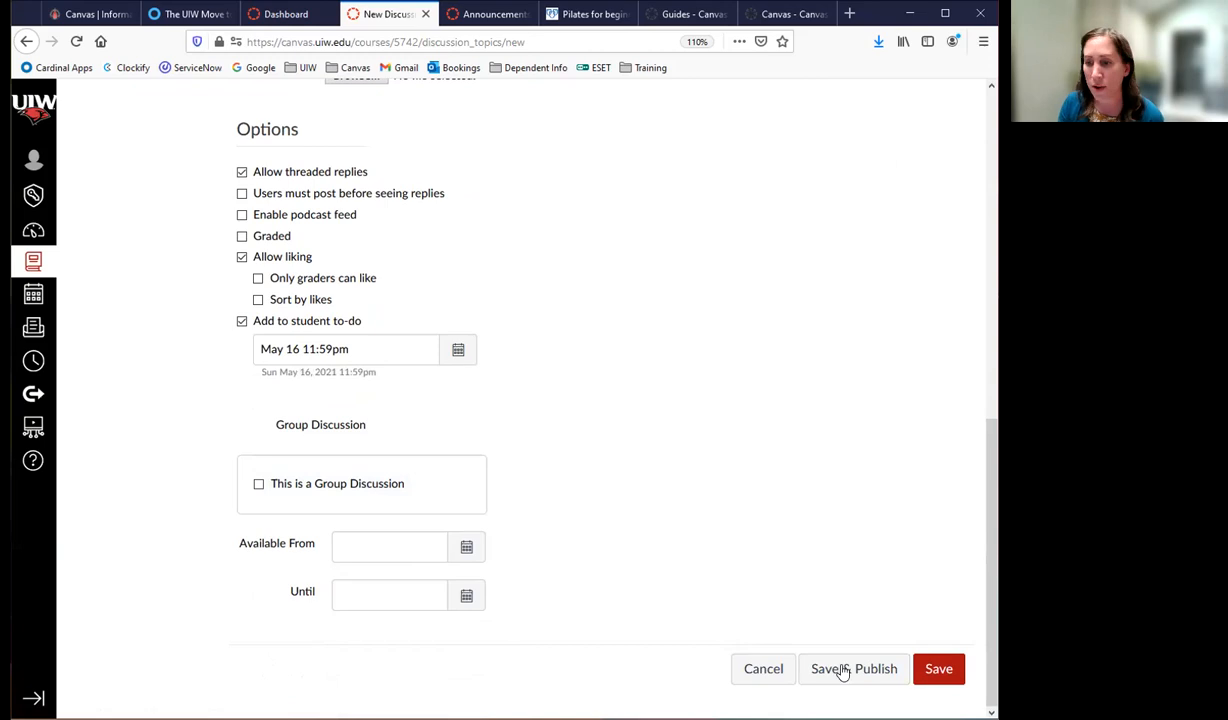
{"action": "left_click", "coordinate": [858, 671]}
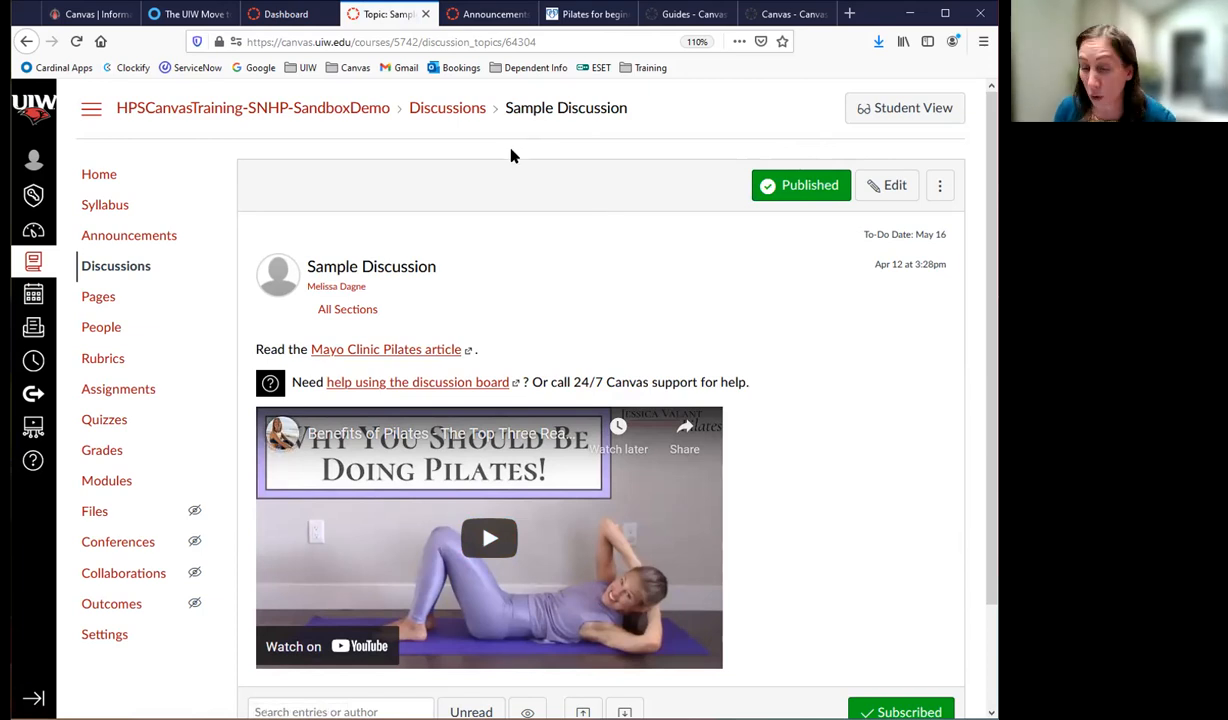
{"action": "scroll", "coordinate": [547, 270], "scroll_direction": "down", "scroll_amount": 2}
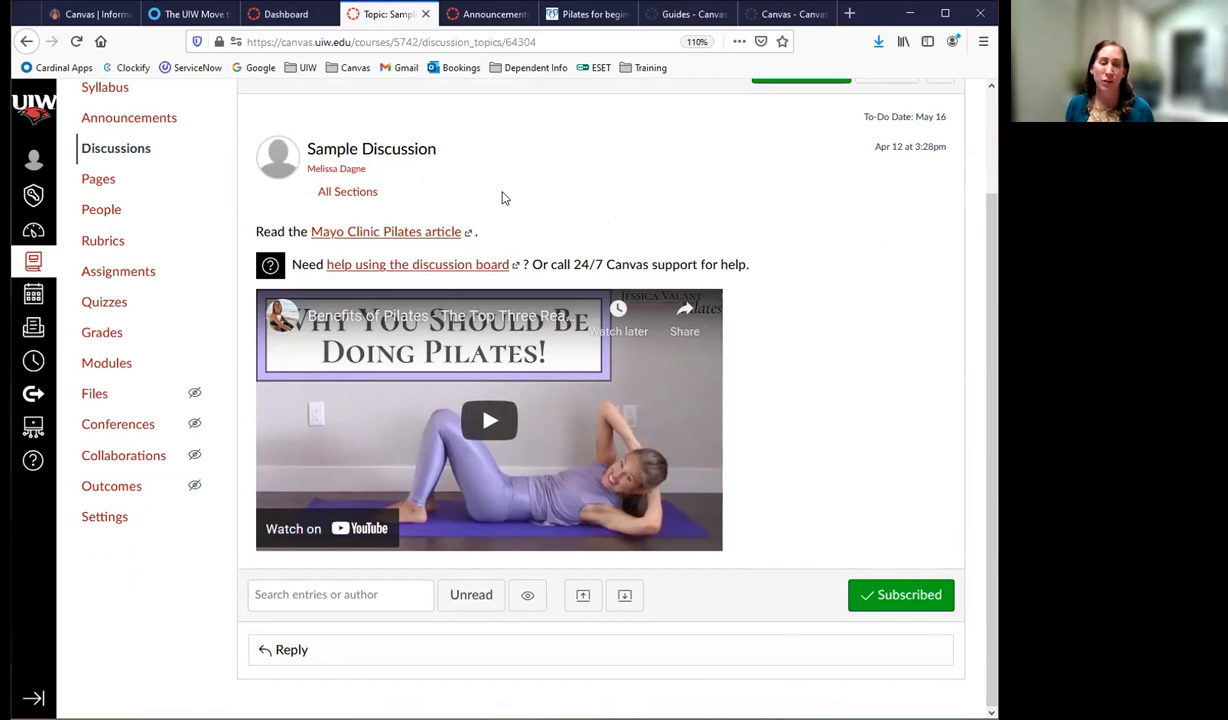
{"action": "scroll", "coordinate": [470, 198], "scroll_direction": "up", "scroll_amount": 3}
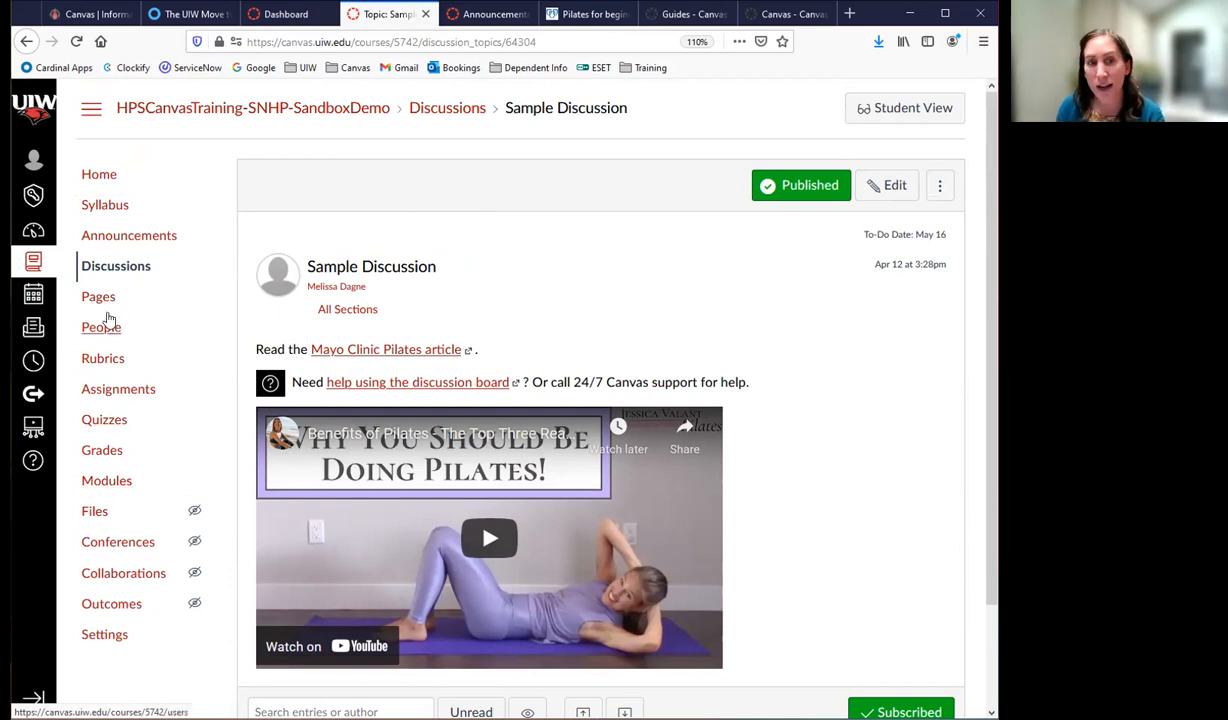
- Open the sandbox course's Pages list and close the browser page with the Pilates article
{"action": "left_click", "coordinate": [104, 300]}
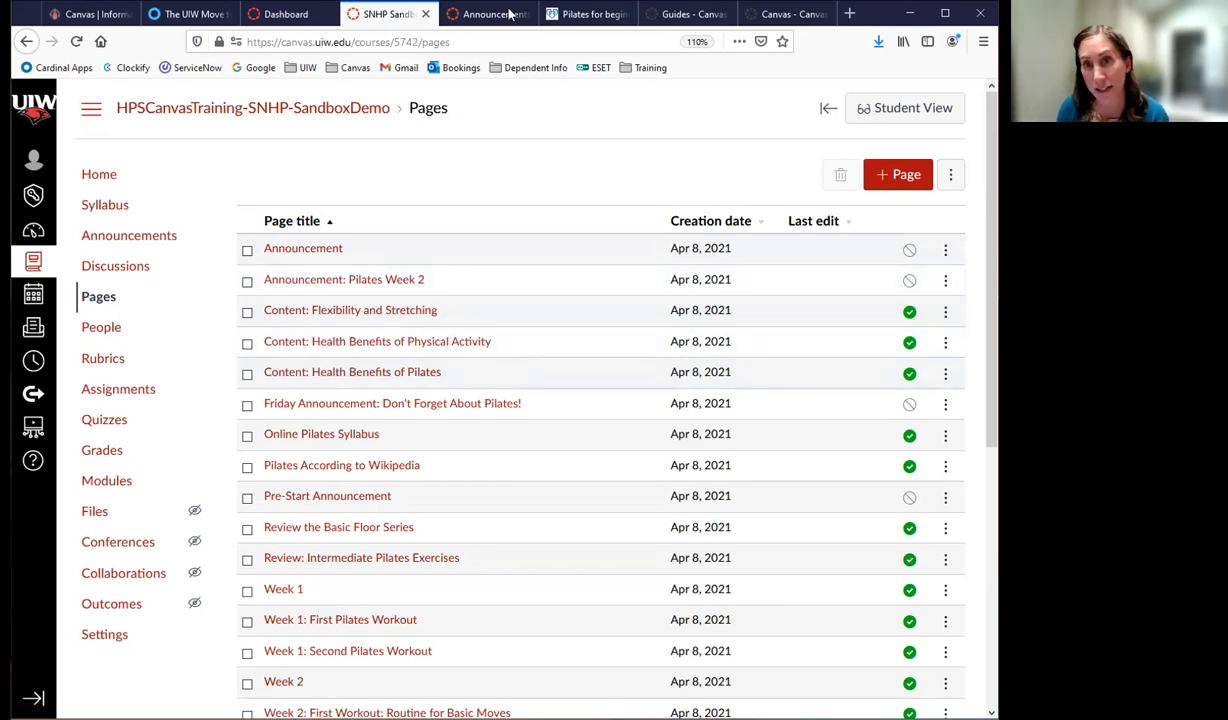
{"action": "left_click", "coordinate": [598, 14]}
{"action": "left_click", "coordinate": [625, 14]}
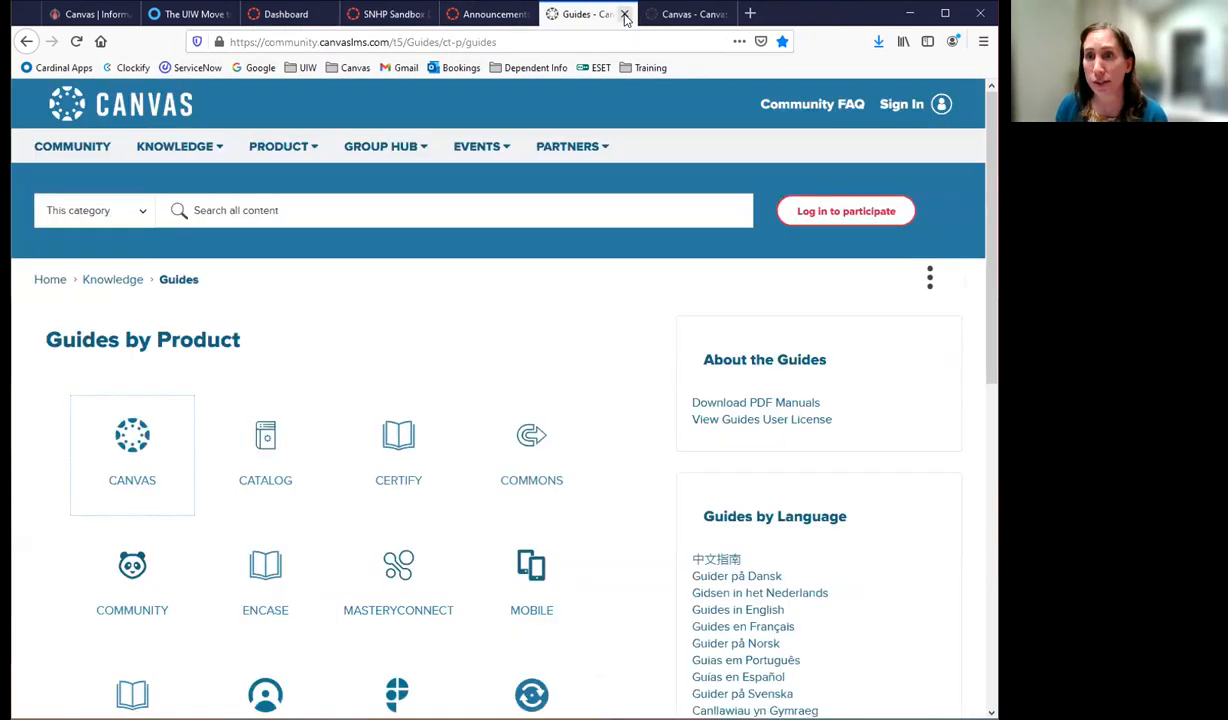
- Close the two Canvas guides web pages and return to the sandbox course's Pages list
{"action": "left_click", "coordinate": [625, 14]}
{"action": "left_click", "coordinate": [625, 14]}
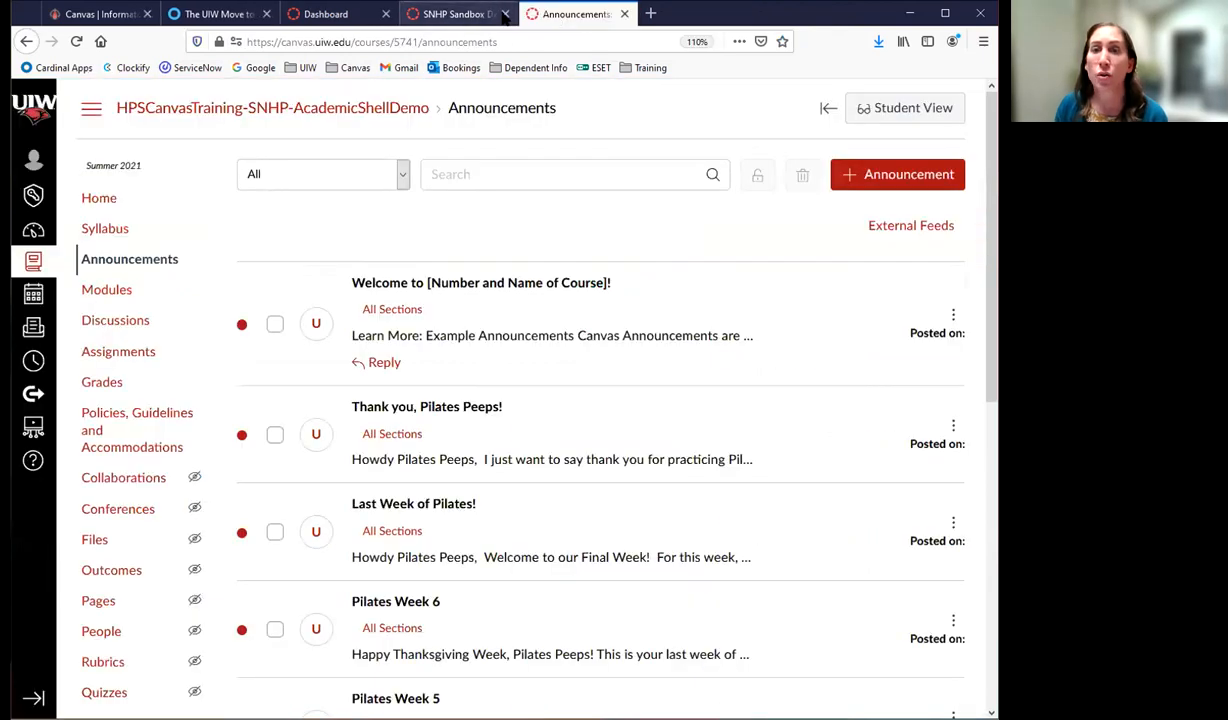
{"action": "left_click", "coordinate": [444, 15]}
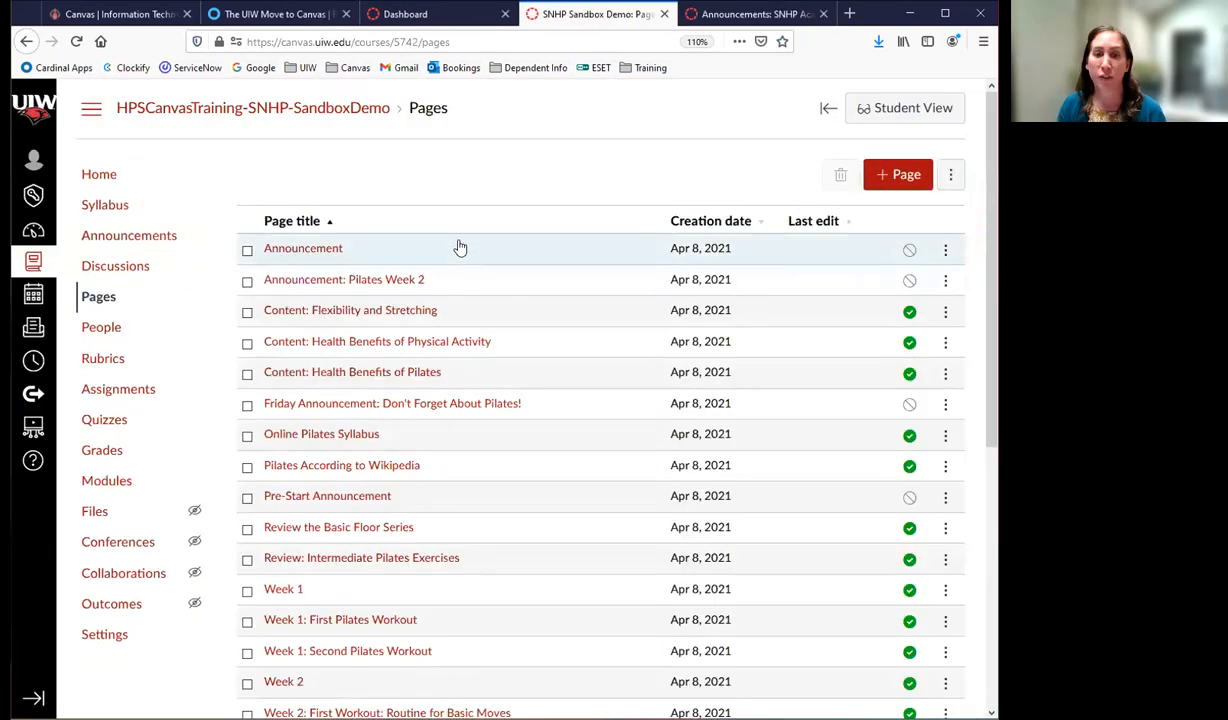
- Open the pages Week 1, Week 1: First Pilates Workout and Week 1: Second Pilates Workout in separate browser tabs
{"action": "scroll", "coordinate": [501, 432], "scroll_direction": "down", "scroll_amount": 1}
{"action": "scroll", "coordinate": [501, 432], "scroll_direction": "down", "scroll_amount": 3}
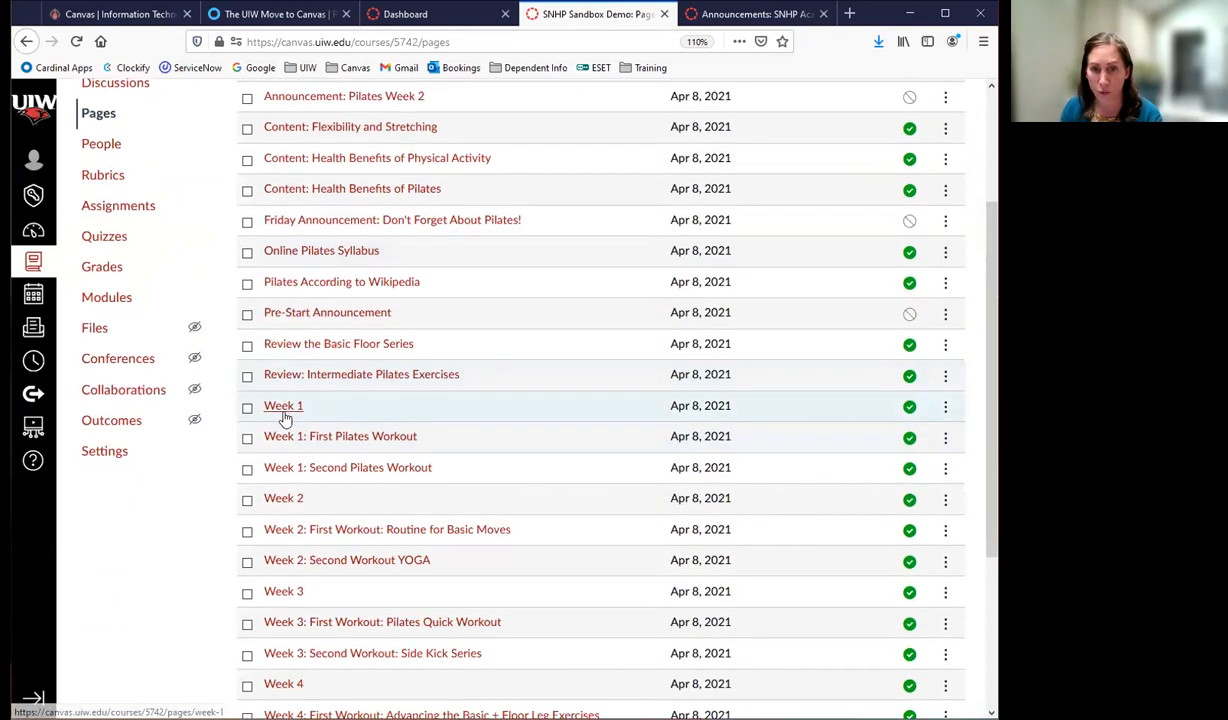
{"action": "right_click", "coordinate": [280, 411]}
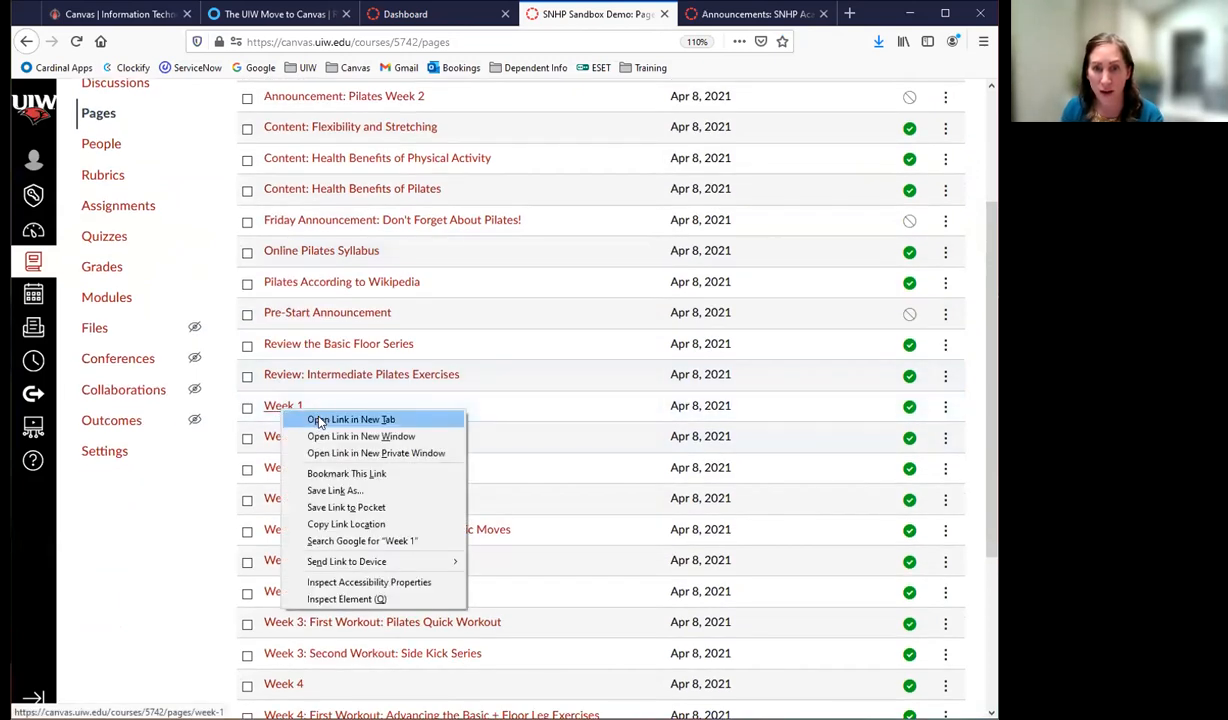
{"action": "left_click", "coordinate": [320, 420]}
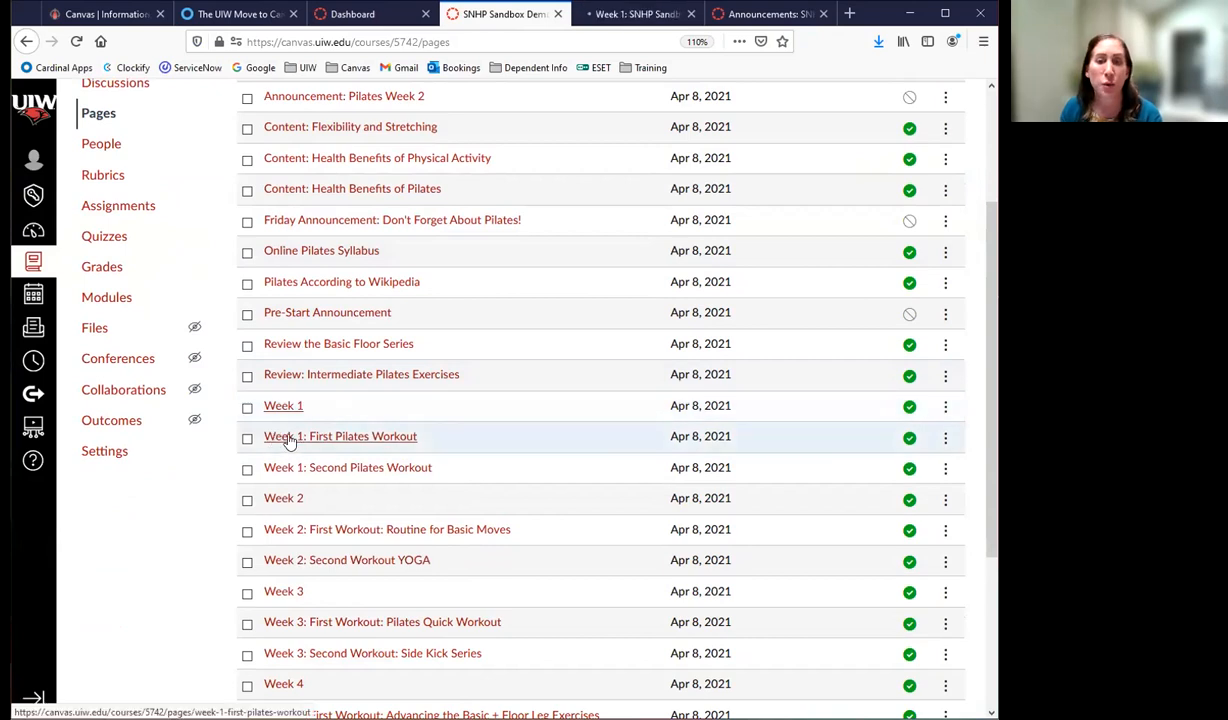
{"action": "right_click", "coordinate": [290, 440]}
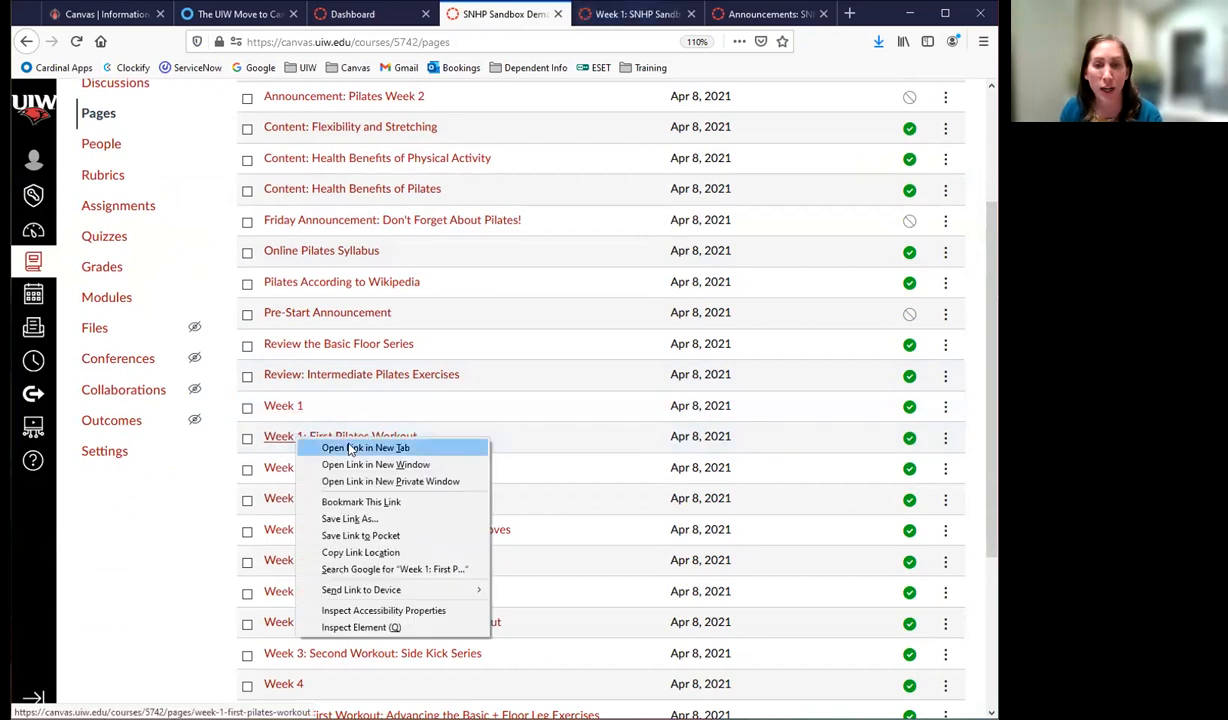
{"action": "left_click", "coordinate": [349, 451]}
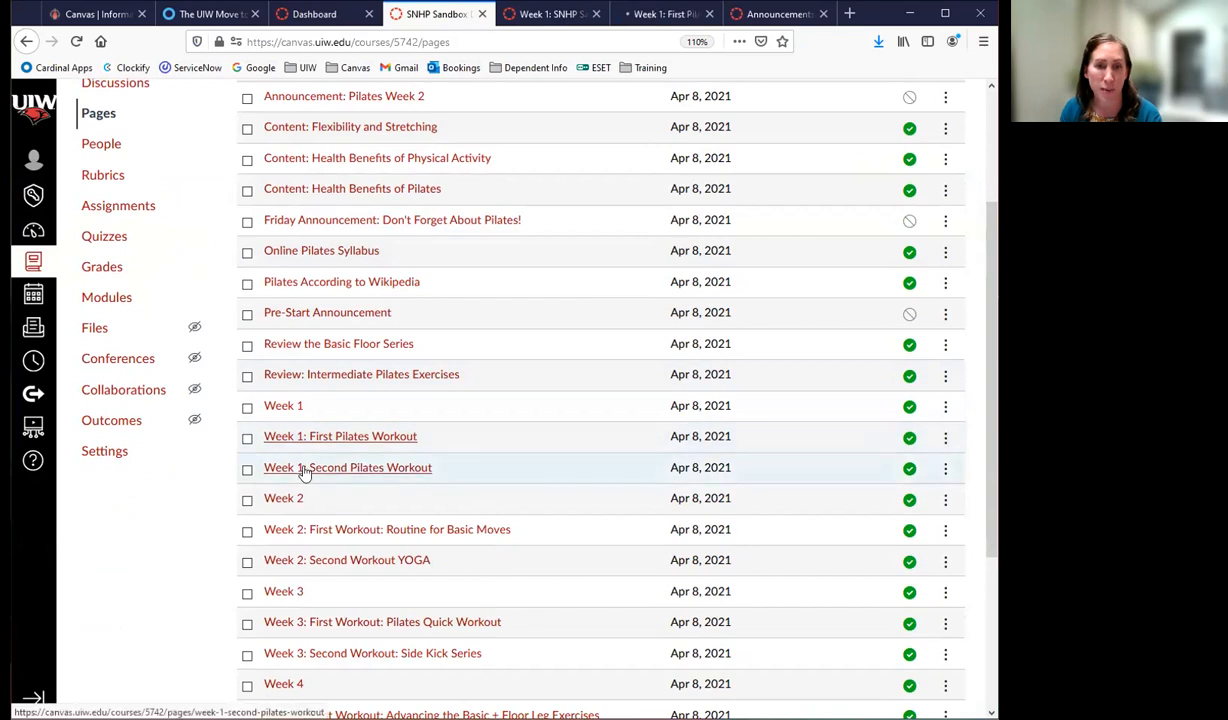
{"action": "right_click", "coordinate": [330, 470]}
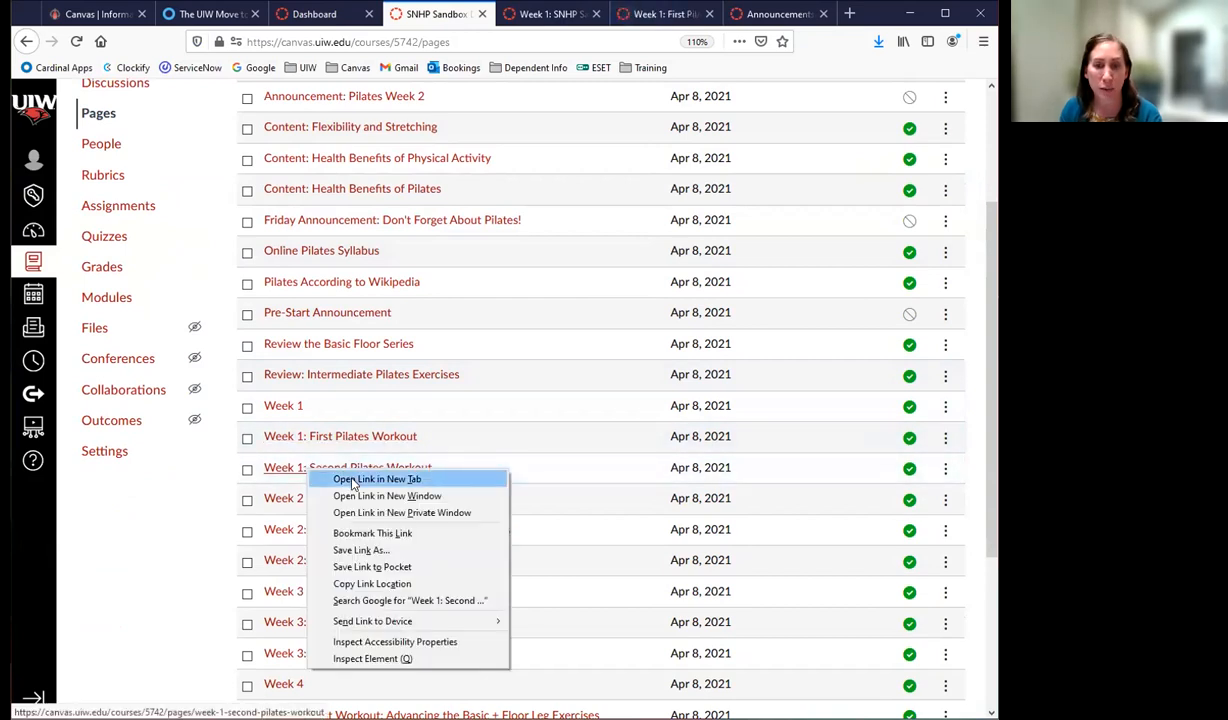
{"action": "left_click", "coordinate": [360, 481]}
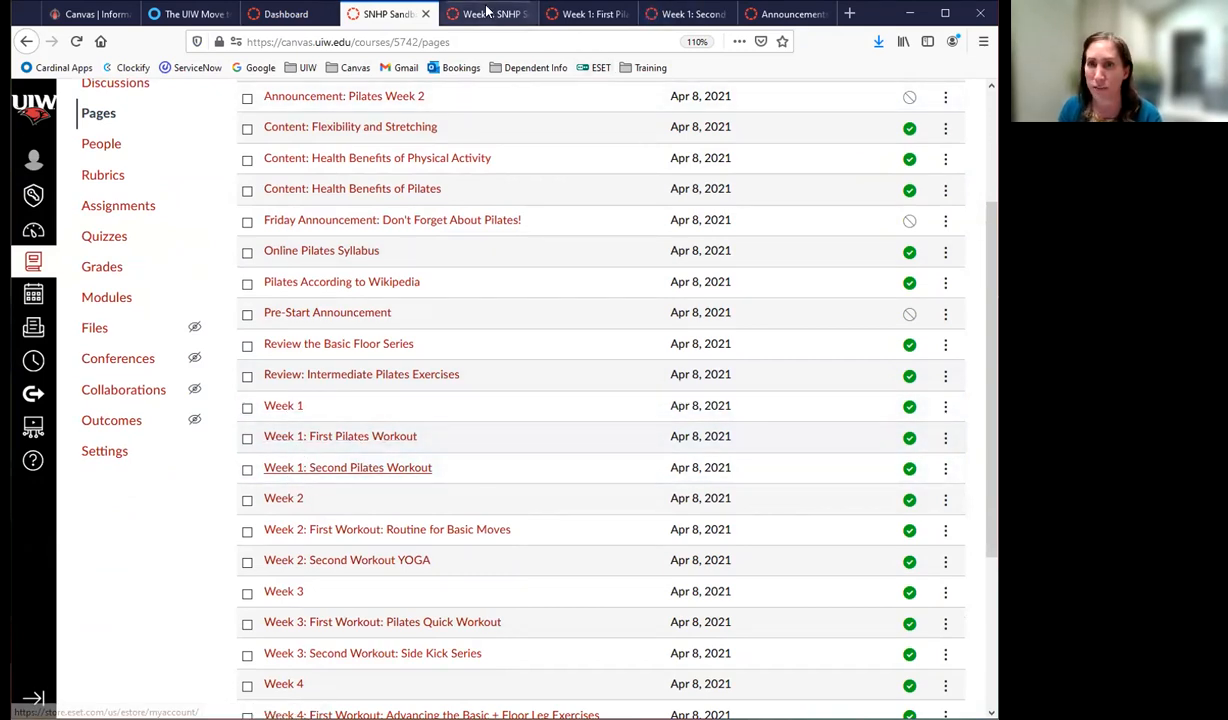
- Review the Week 1 and First Pilates Workout pages and open all three Week 1 pages for editing
{"action": "left_click", "coordinate": [492, 14]}
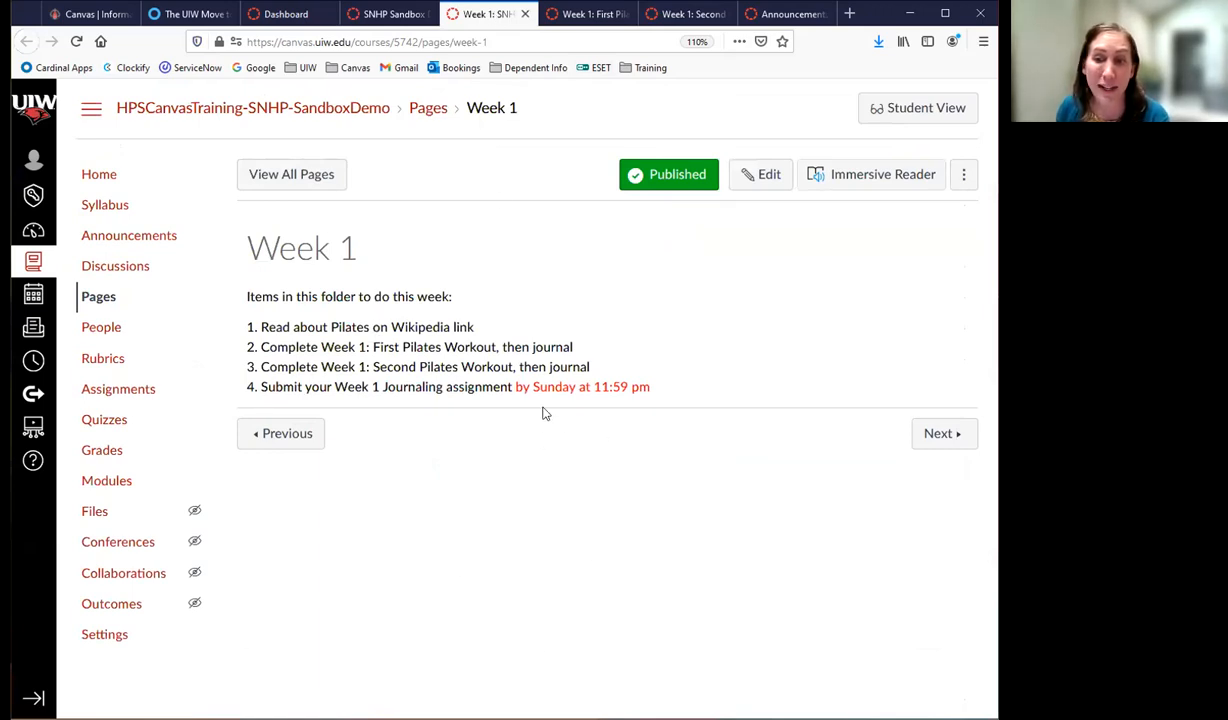
{"action": "left_click", "coordinate": [590, 16]}
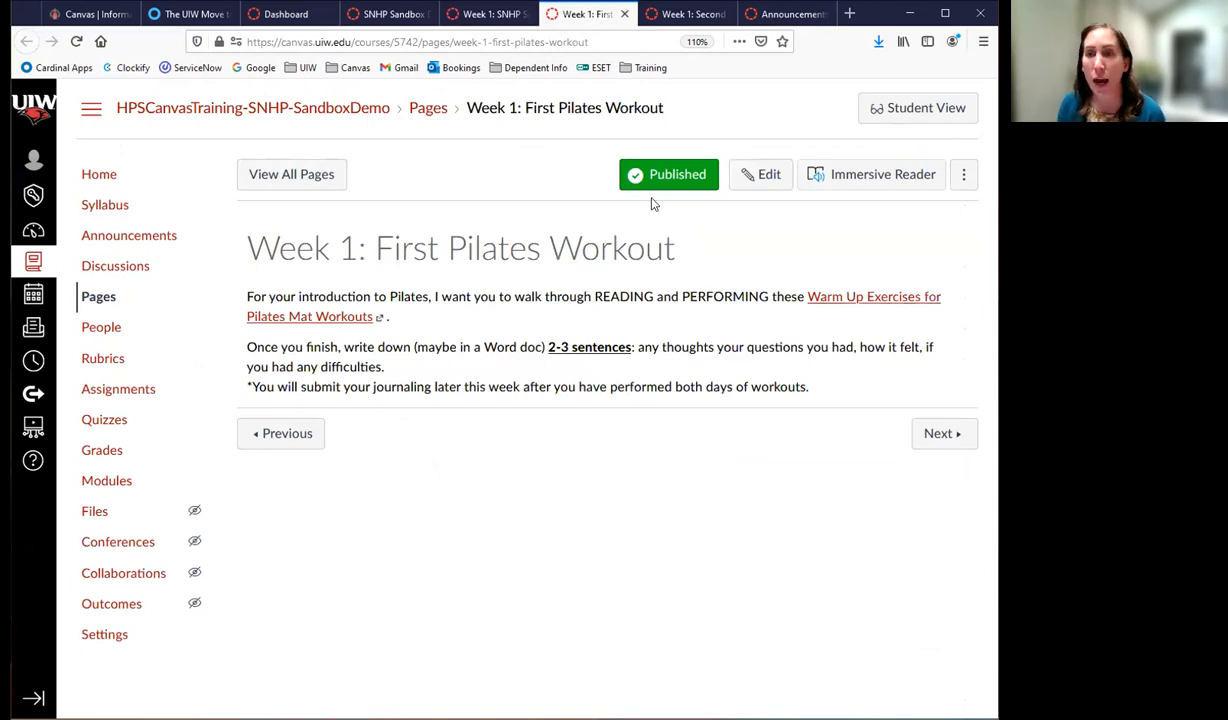
{"action": "left_click", "coordinate": [487, 16]}
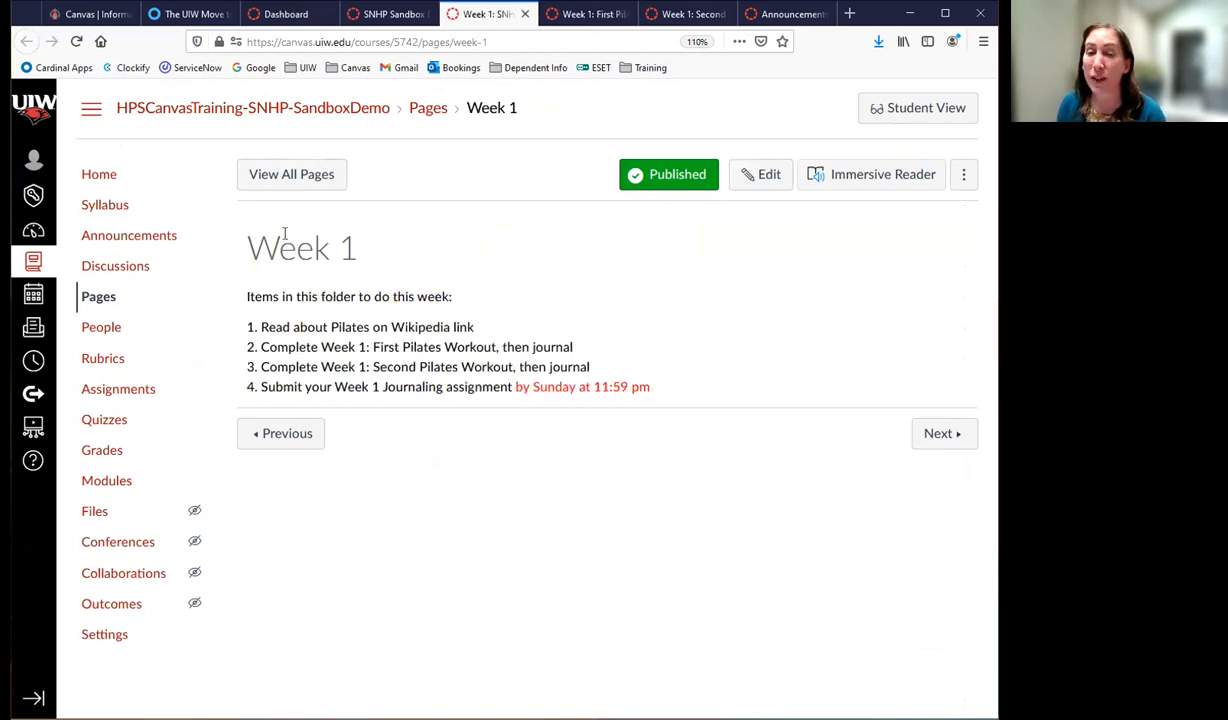
{"action": "left_click", "coordinate": [765, 176]}
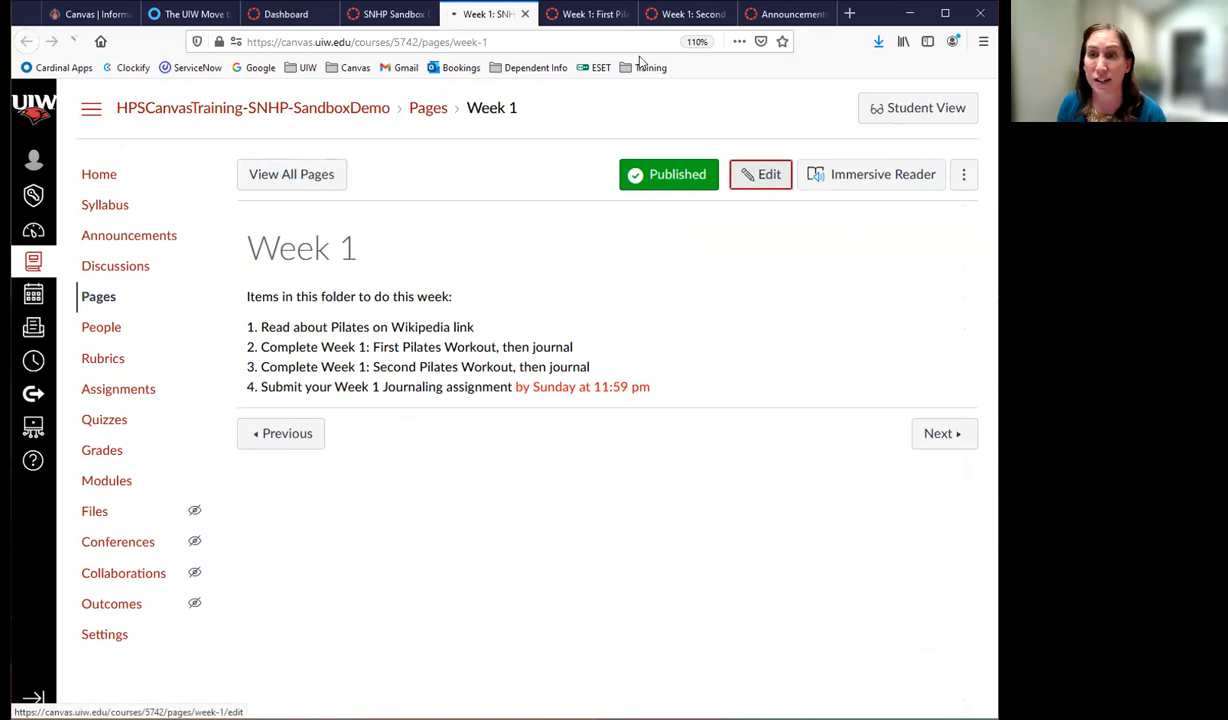
{"action": "left_click", "coordinate": [590, 14]}
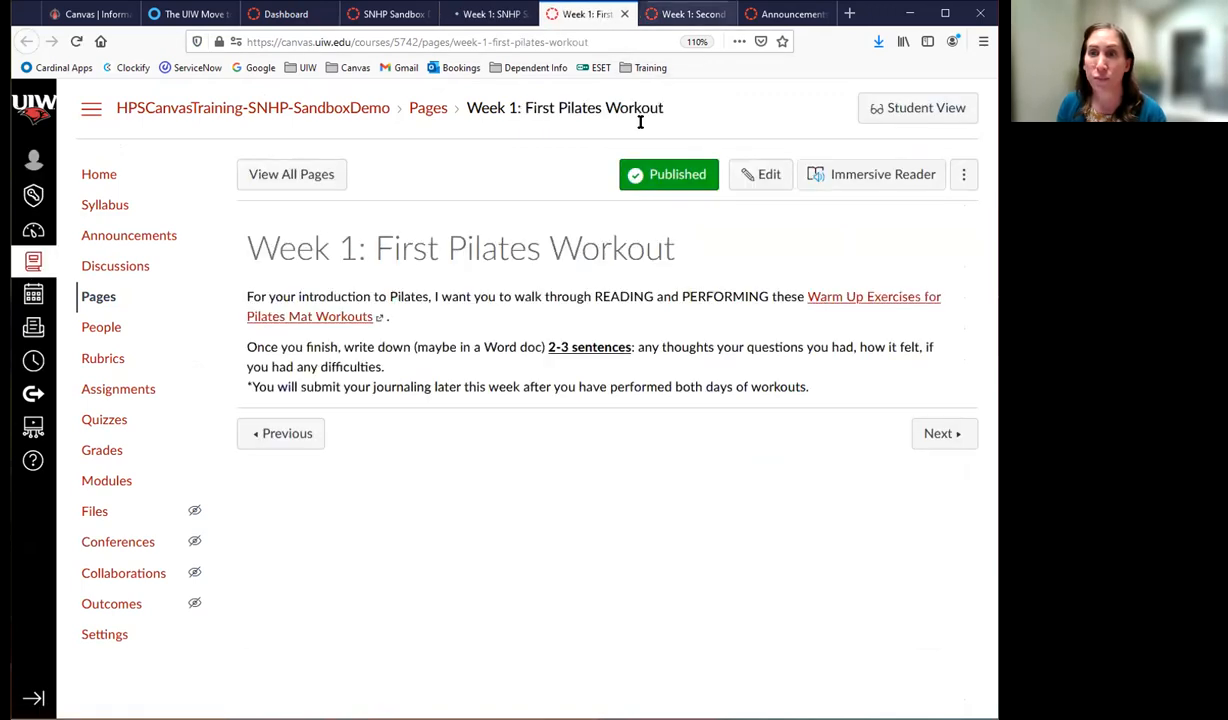
{"action": "left_click", "coordinate": [766, 175]}
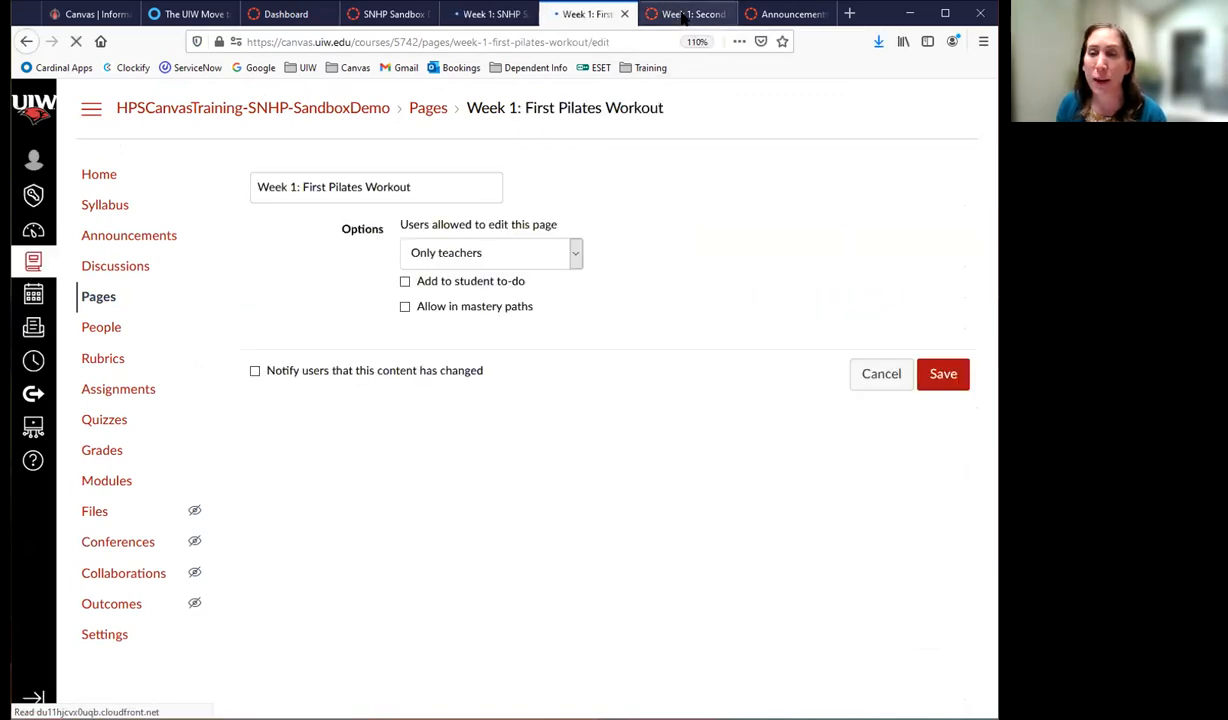
{"action": "left_click", "coordinate": [683, 17]}
{"action": "left_click", "coordinate": [752, 178]}
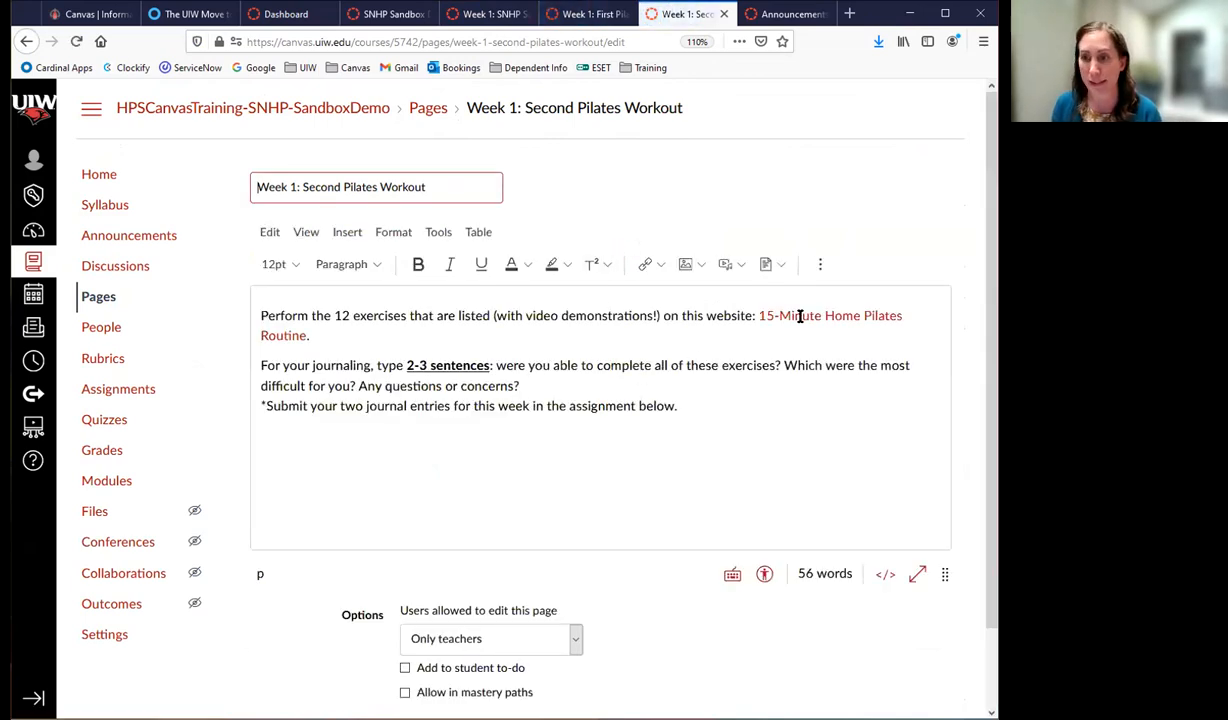
- Copy the title "Week 1: Second Pilates Workout" into the Week 1 page, below the numbered list
{"action": "left_click_drag", "start_coordinate": [690, 412], "coordinate": [242, 312]}
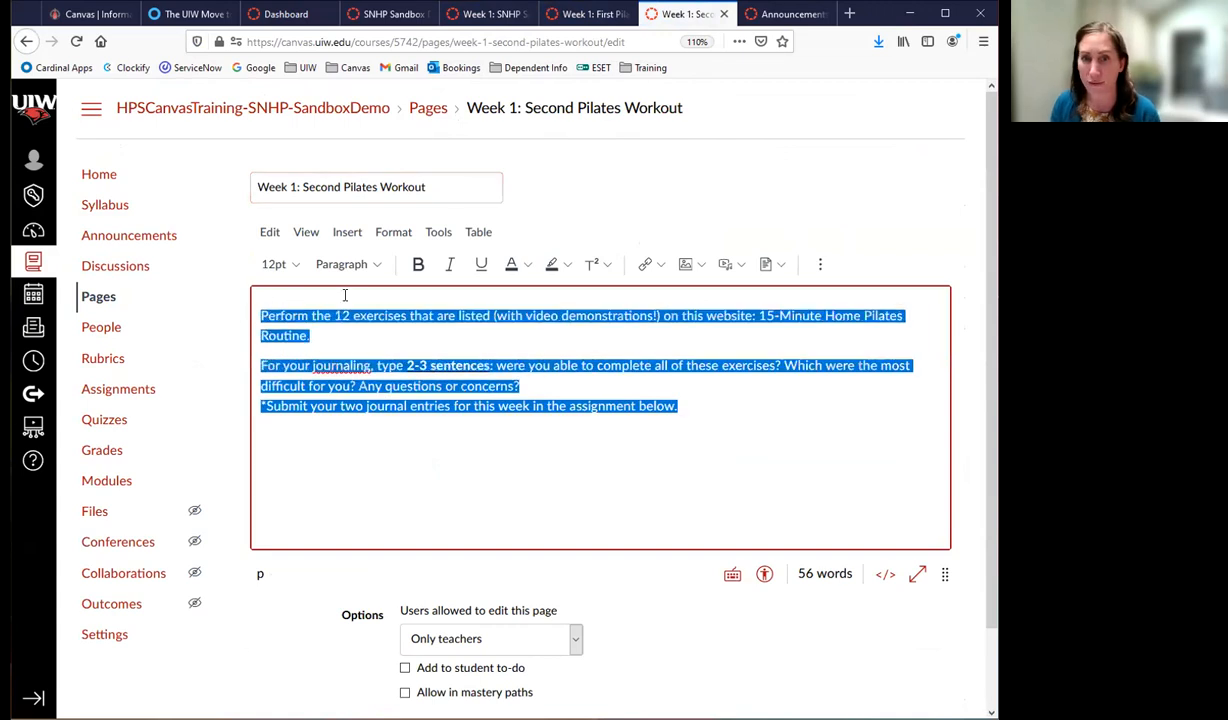
{"action": "left_click", "coordinate": [447, 186]}
{"action": "left_click", "coordinate": [258, 186]}
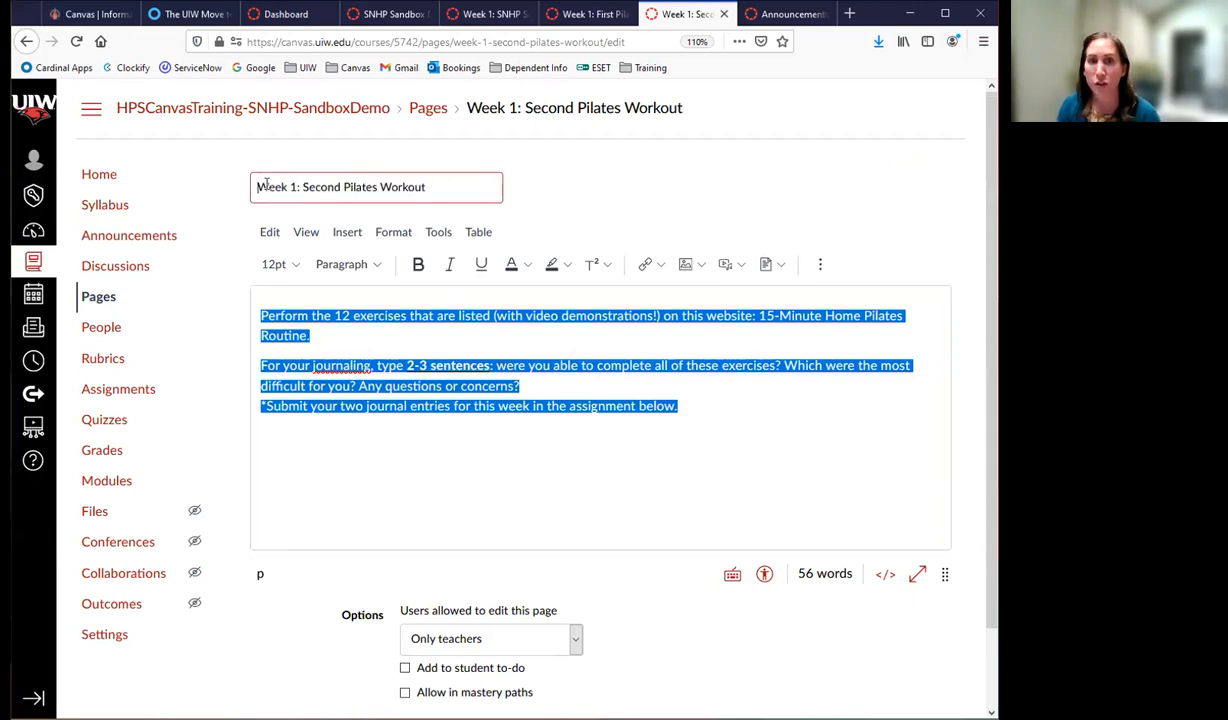
{"action": "left_click_drag", "start_coordinate": [448, 185], "coordinate": [241, 185]}
{"action": "key", "text": "ctrl+c"}
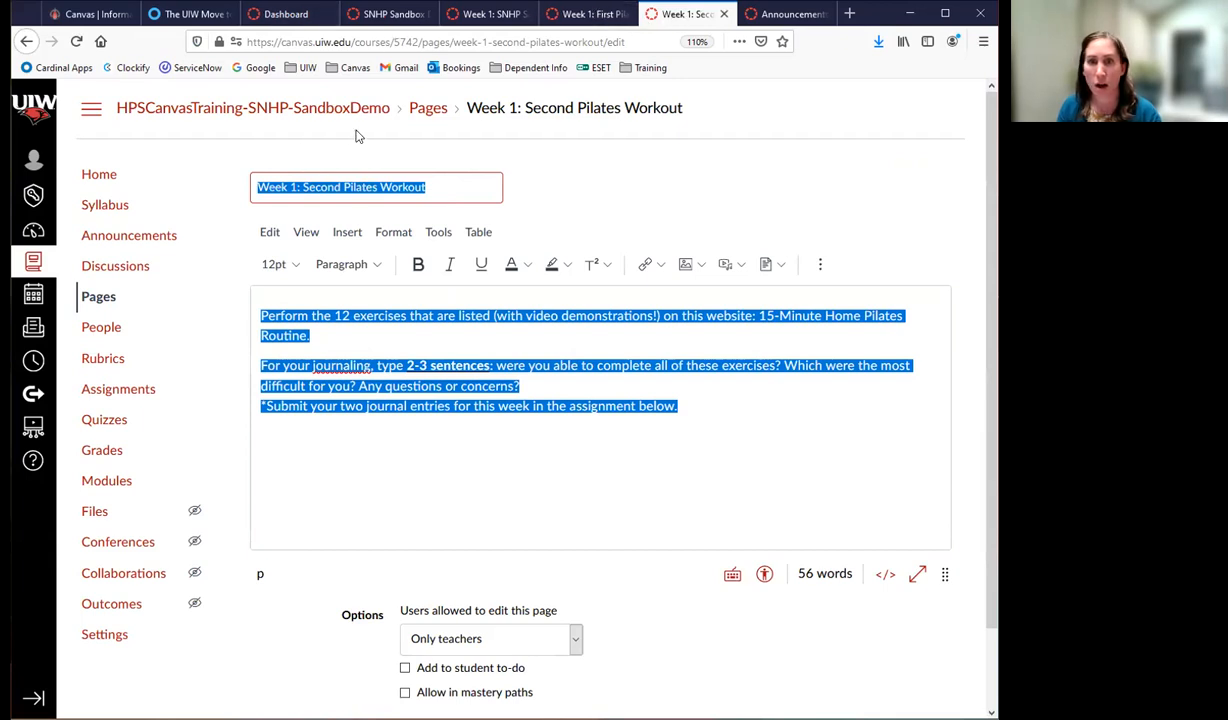
{"action": "left_click", "coordinate": [639, 441]}
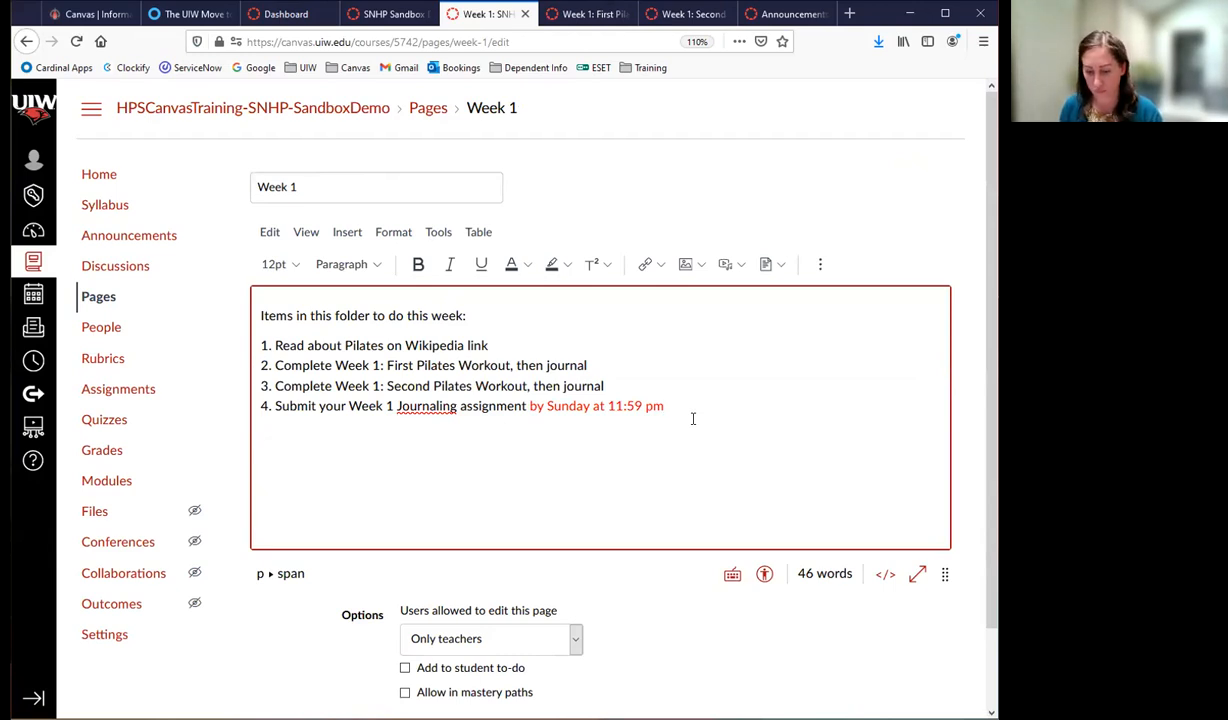
{"action": "key", "text": "ctrl+v"}
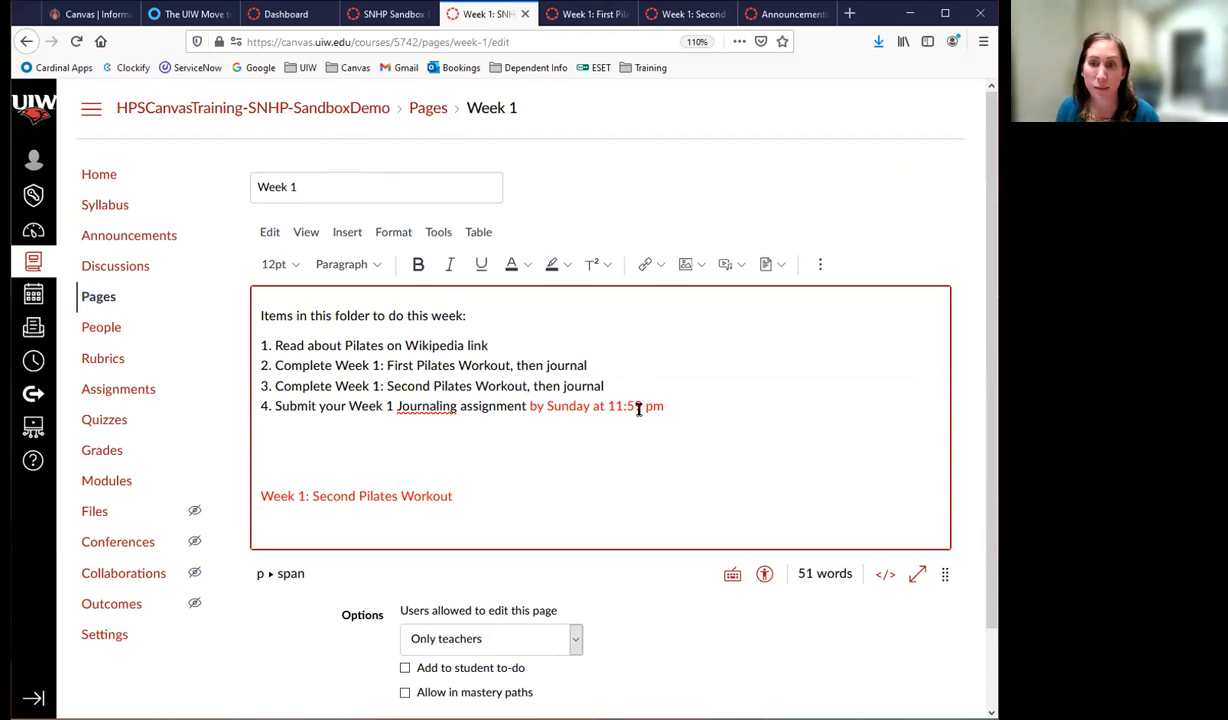
- Clear the red formatting from the pasted "Week 1: Second Pilates Workout" line
{"action": "left_click_drag", "start_coordinate": [462, 496], "coordinate": [260, 492]}
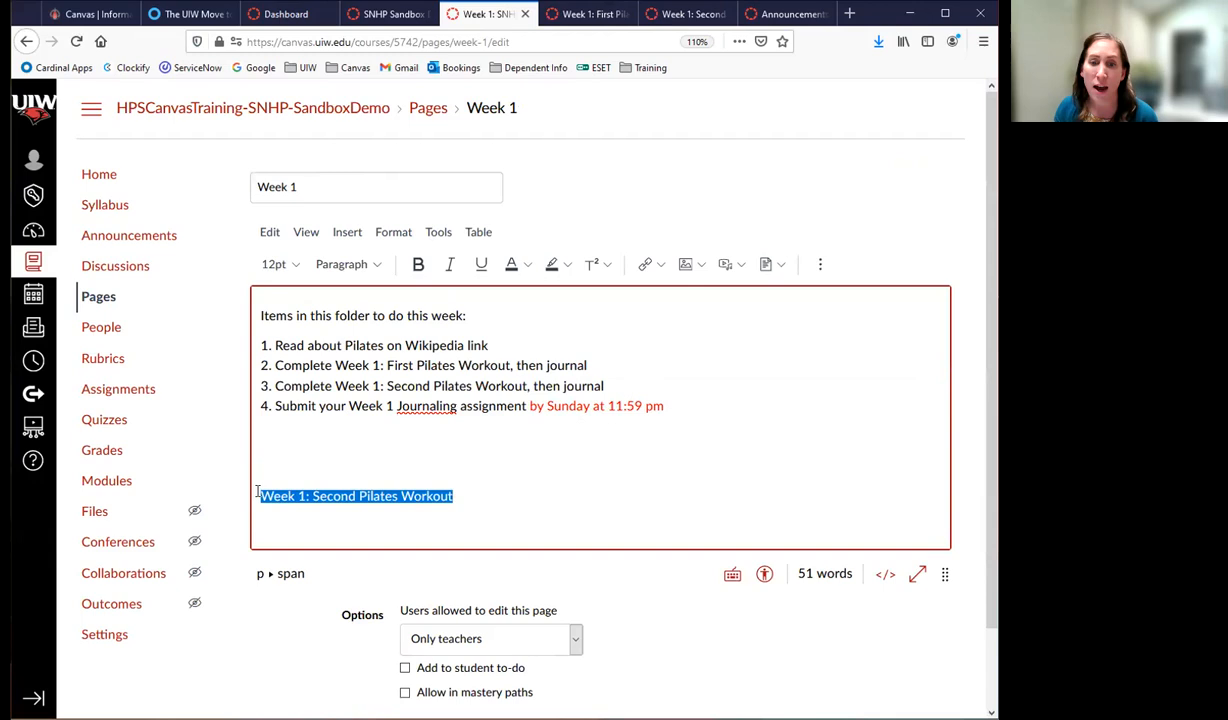
{"action": "left_click", "coordinate": [820, 264]}
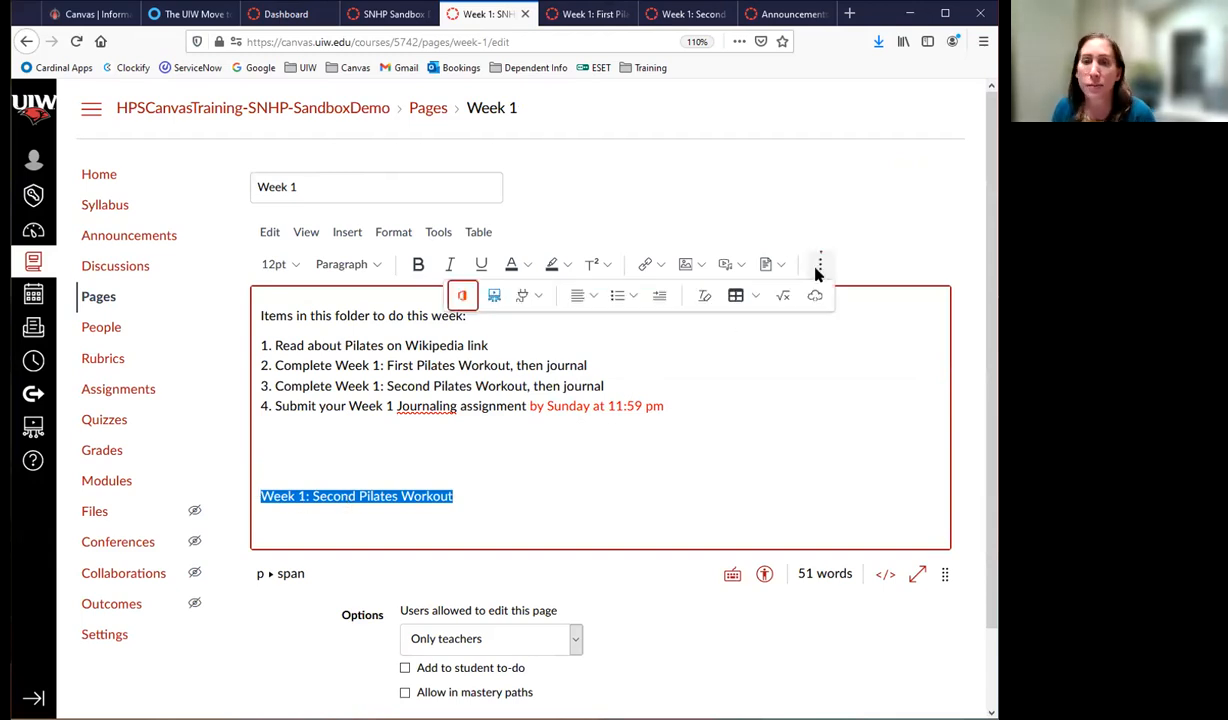
{"action": "left_click", "coordinate": [704, 297]}
{"action": "left_click", "coordinate": [428, 499]}
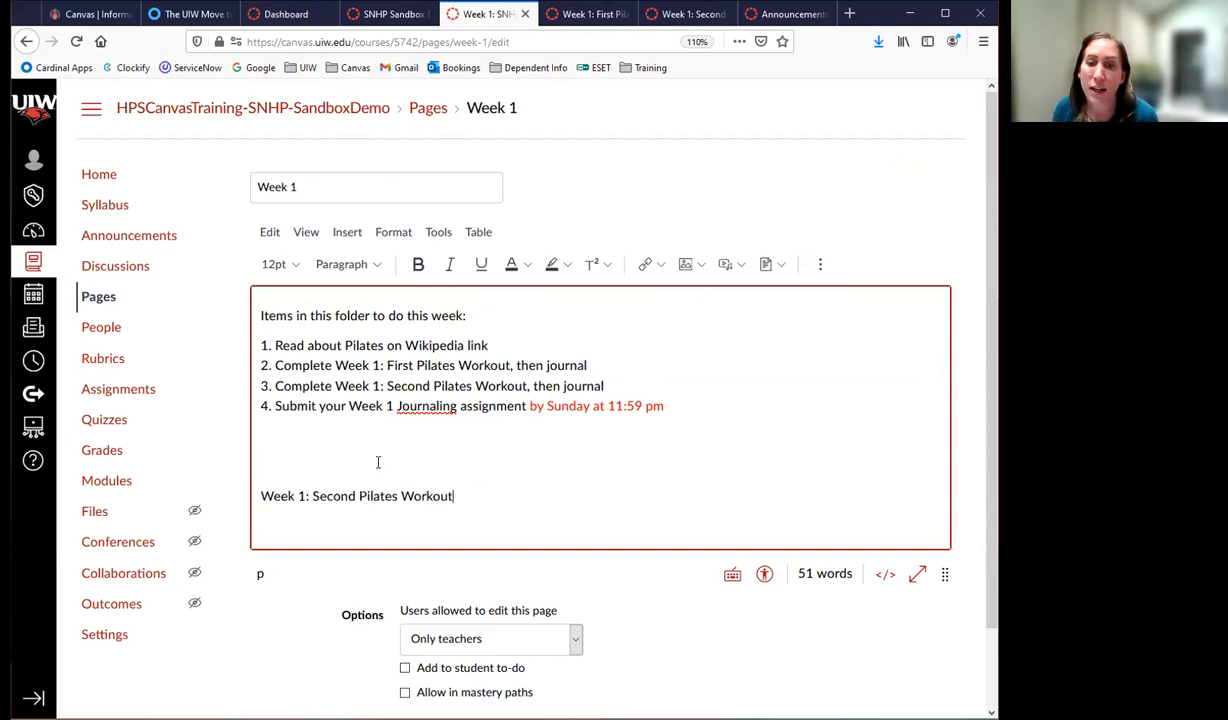
{"action": "left_click", "coordinate": [820, 264]}
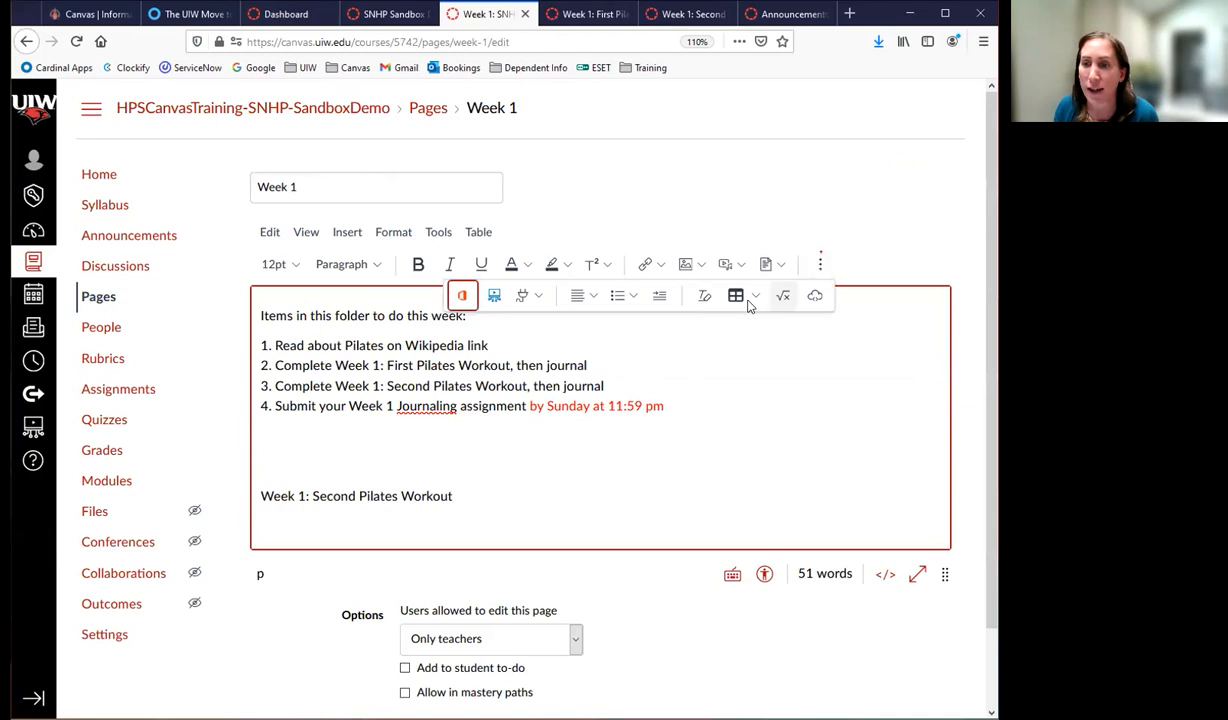
{"action": "left_click", "coordinate": [497, 498]}
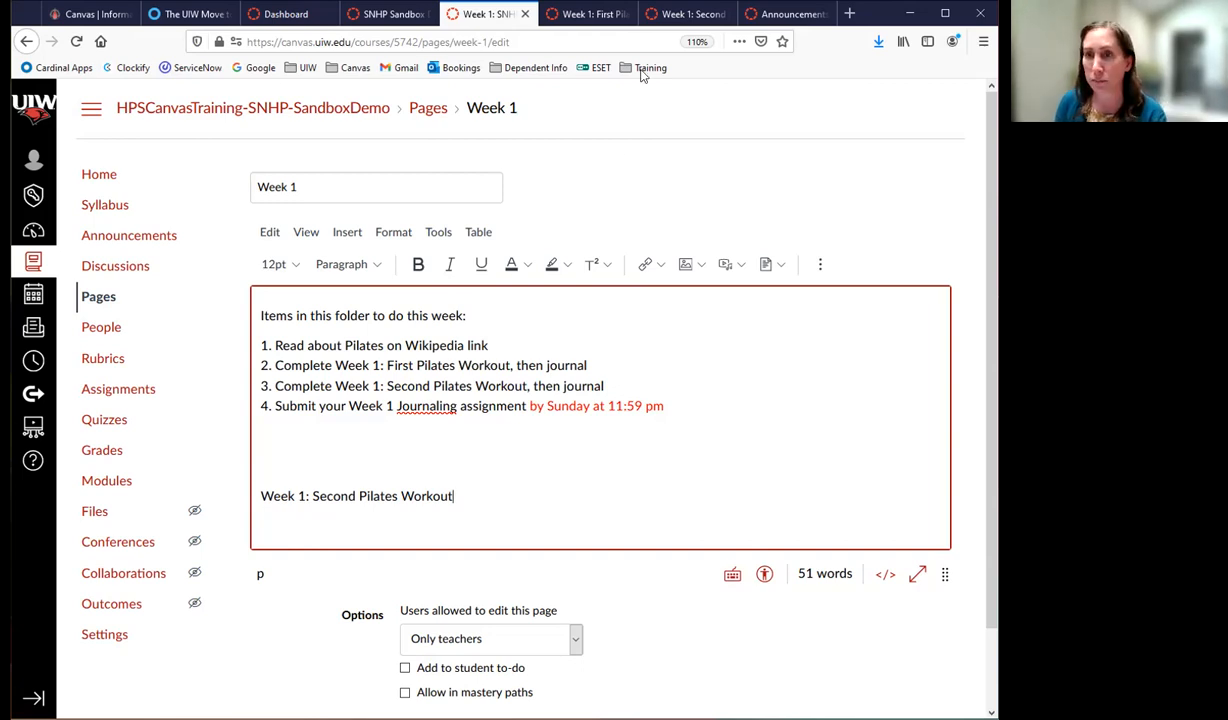
- Copy the title "Week 1: First Pilates Workout" into the Week 1 page, above the Second Pilates Workout line
{"action": "left_click", "coordinate": [590, 14]}
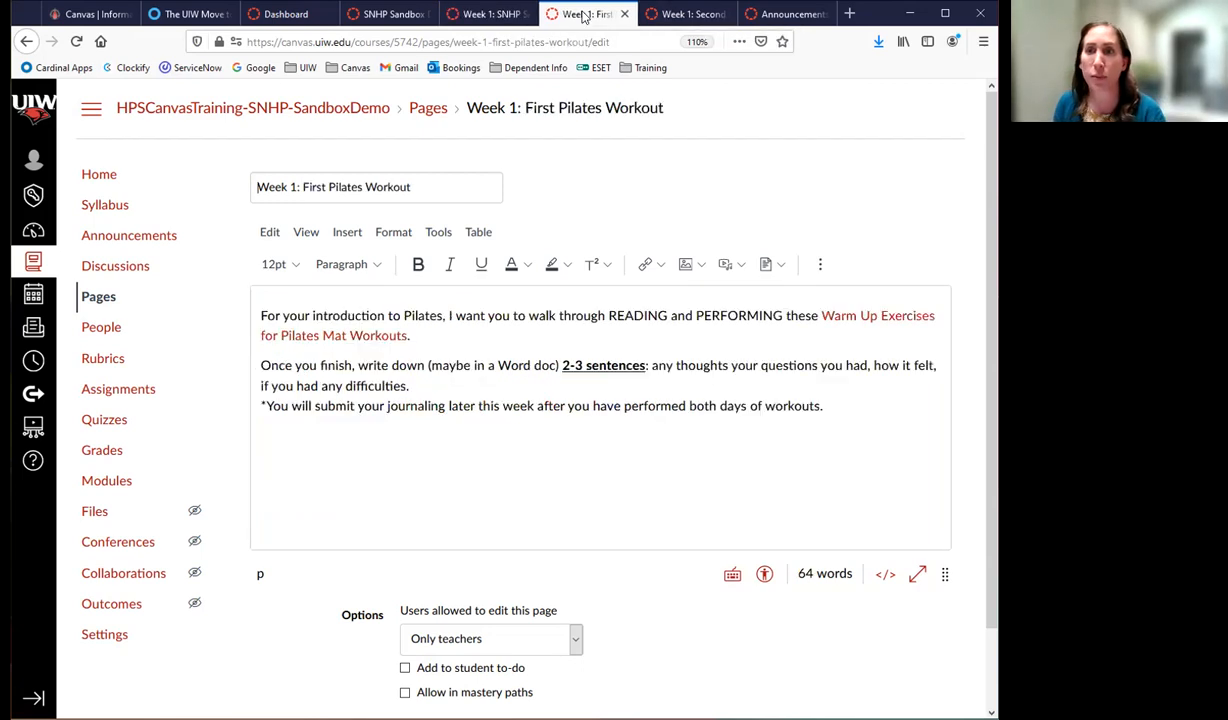
{"action": "left_click", "coordinate": [438, 183]}
{"action": "left_click_drag", "start_coordinate": [438, 190], "coordinate": [223, 170]}
{"action": "key", "text": "ctrl+c"}
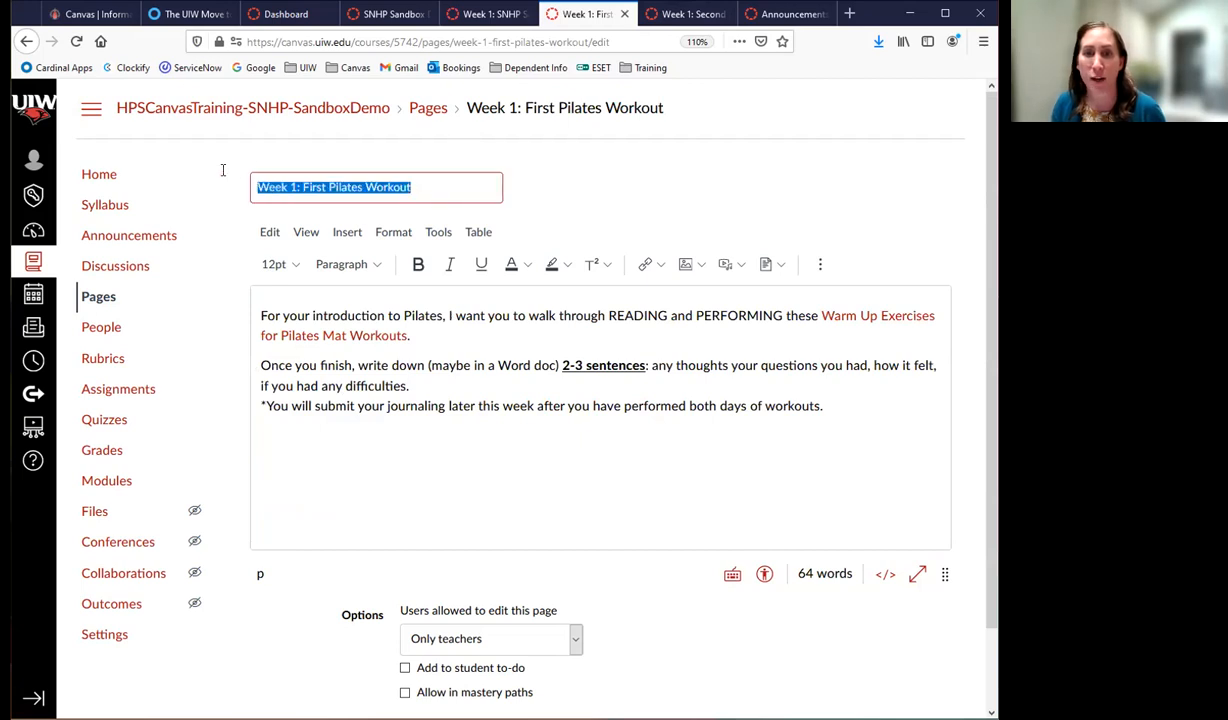
{"action": "left_click", "coordinate": [488, 16]}
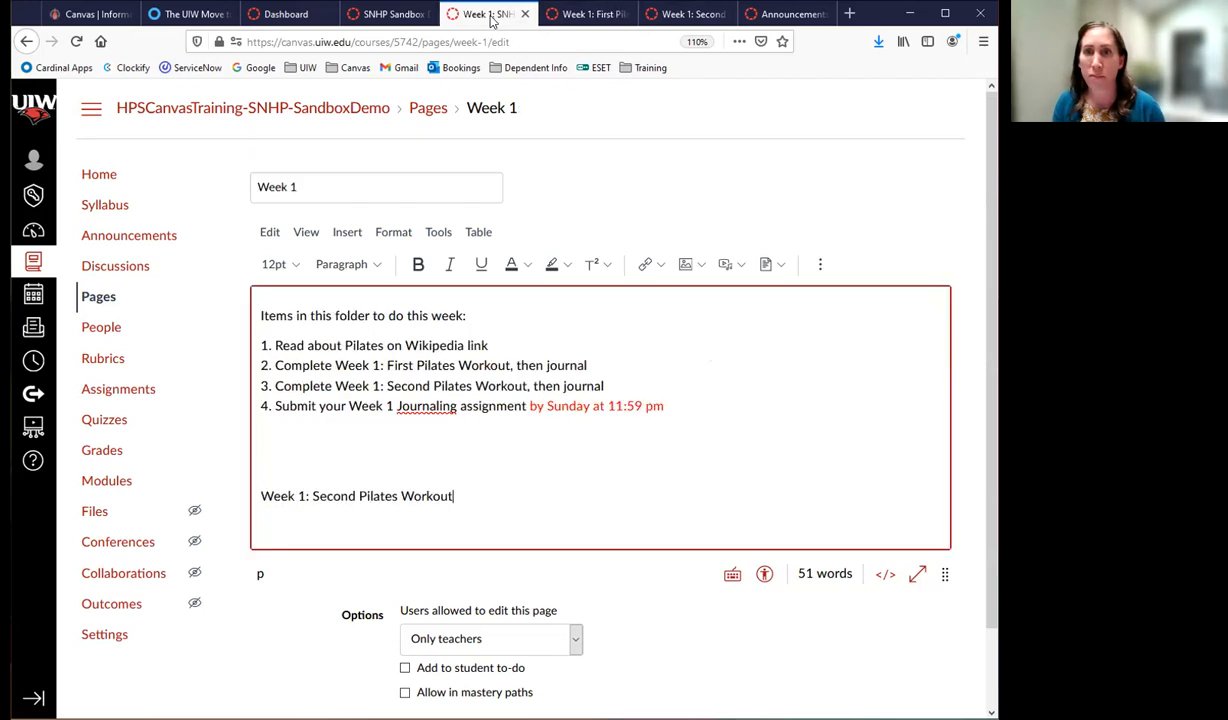
{"action": "left_click", "coordinate": [320, 446]}
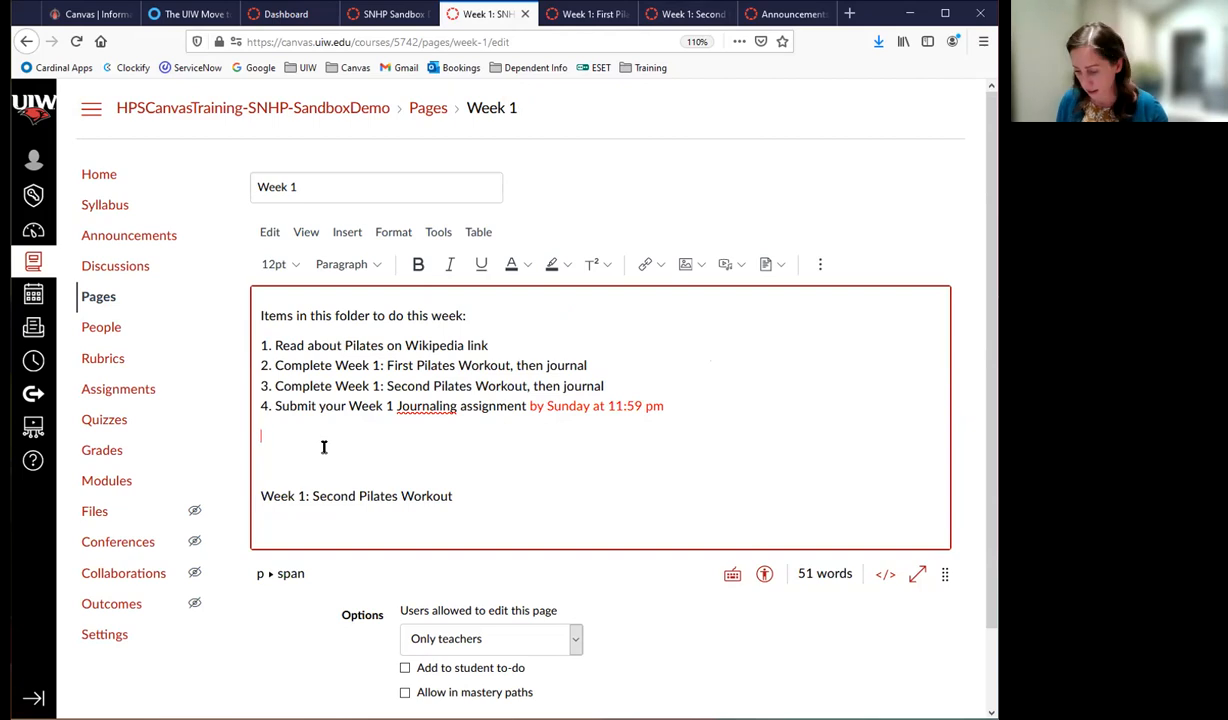
{"action": "key", "text": "ctrl+v"}
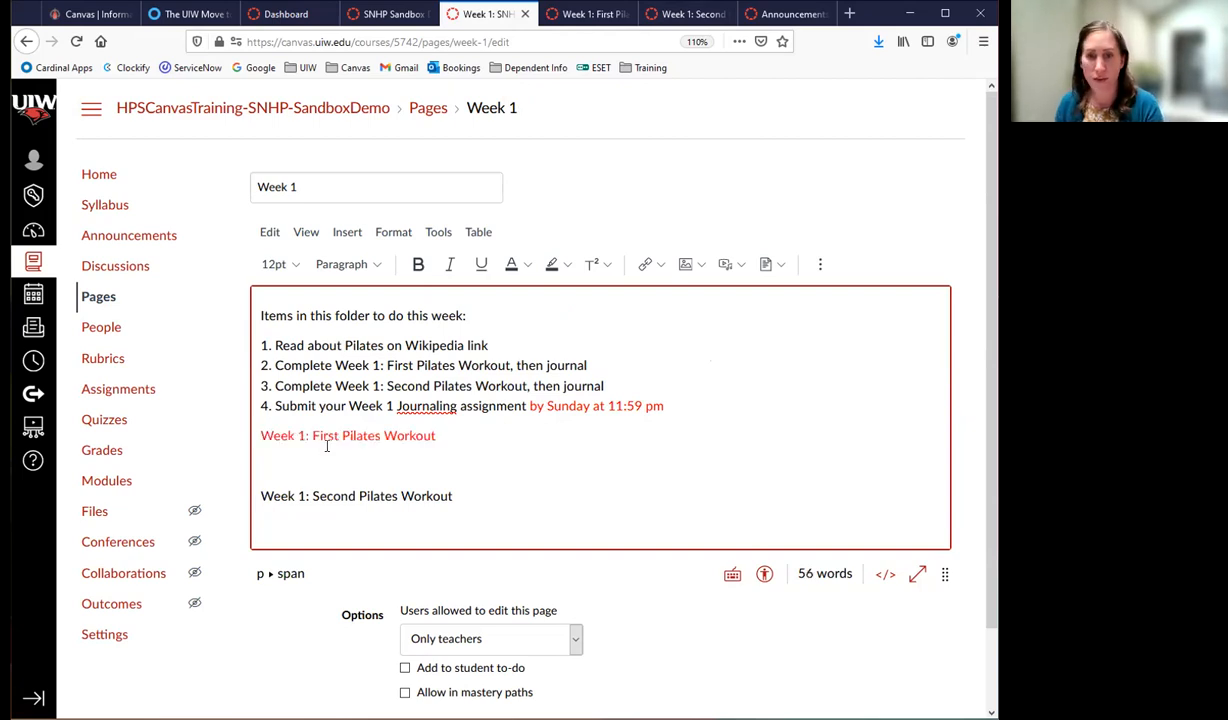
- Clear the formatting of both workout title lines and insert a blank line above "Week 1: First Pilates Workout"
{"action": "left_click_drag", "start_coordinate": [258, 436], "coordinate": [458, 500]}
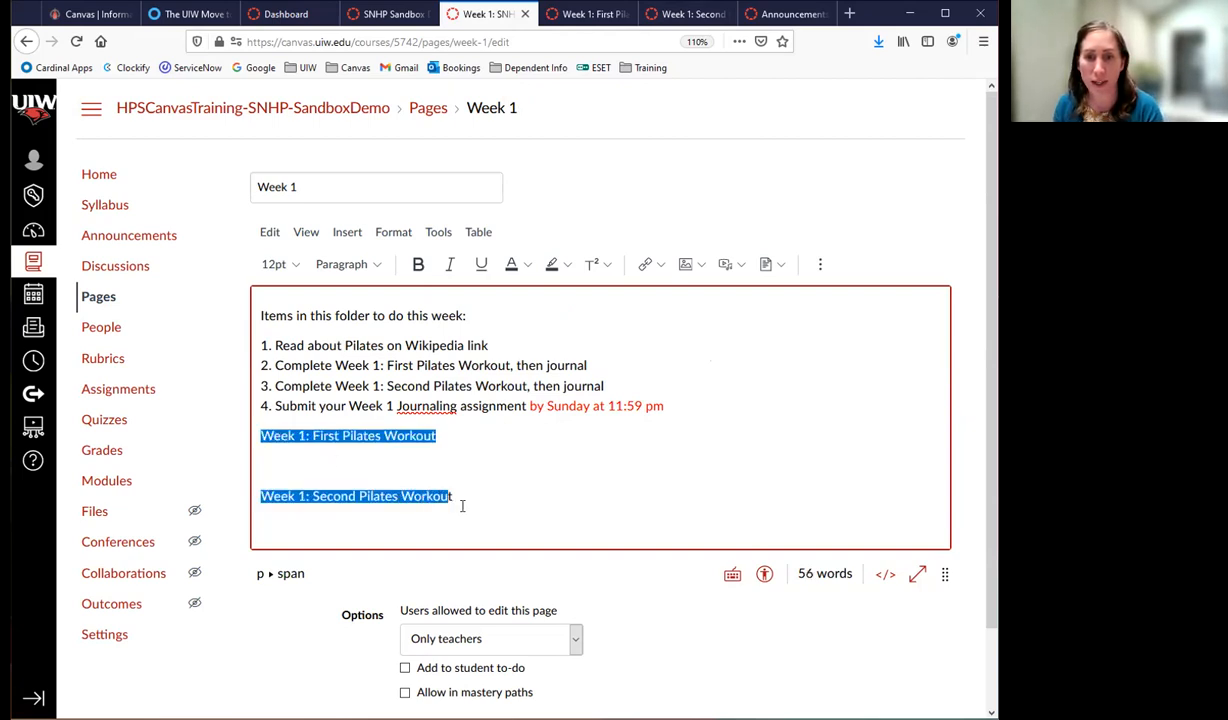
{"action": "left_click", "coordinate": [820, 265]}
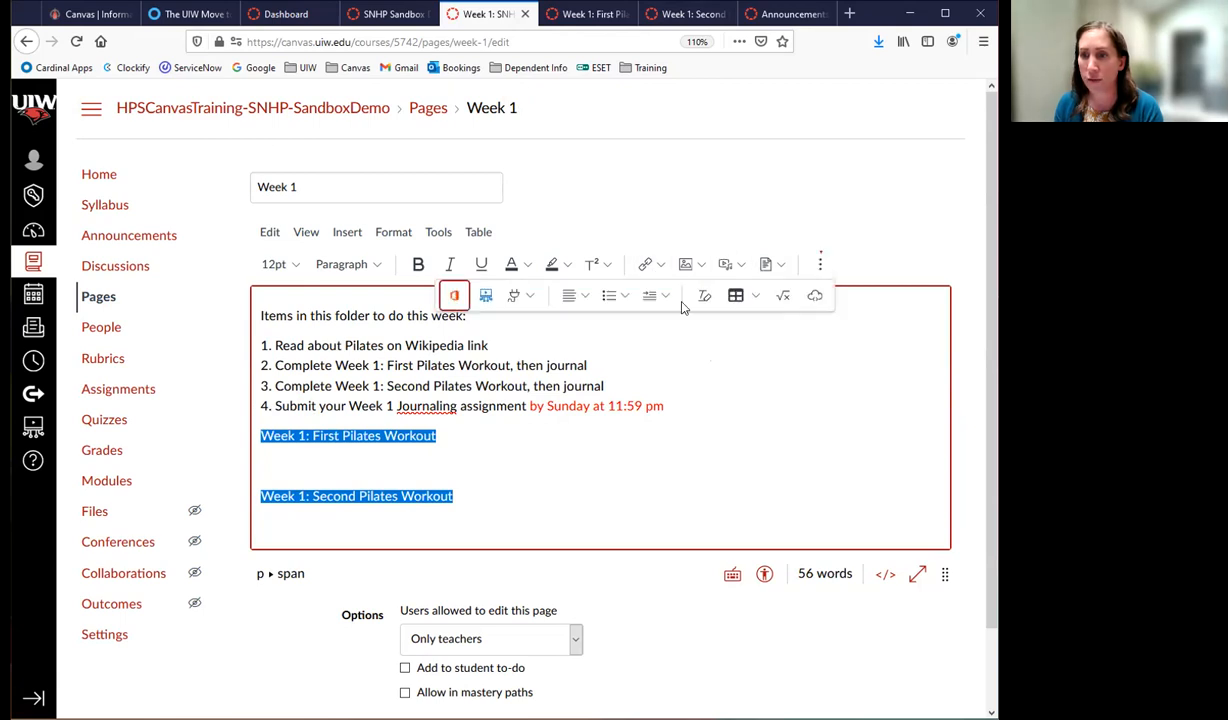
{"action": "left_click", "coordinate": [701, 293]}
{"action": "left_click", "coordinate": [261, 436]}
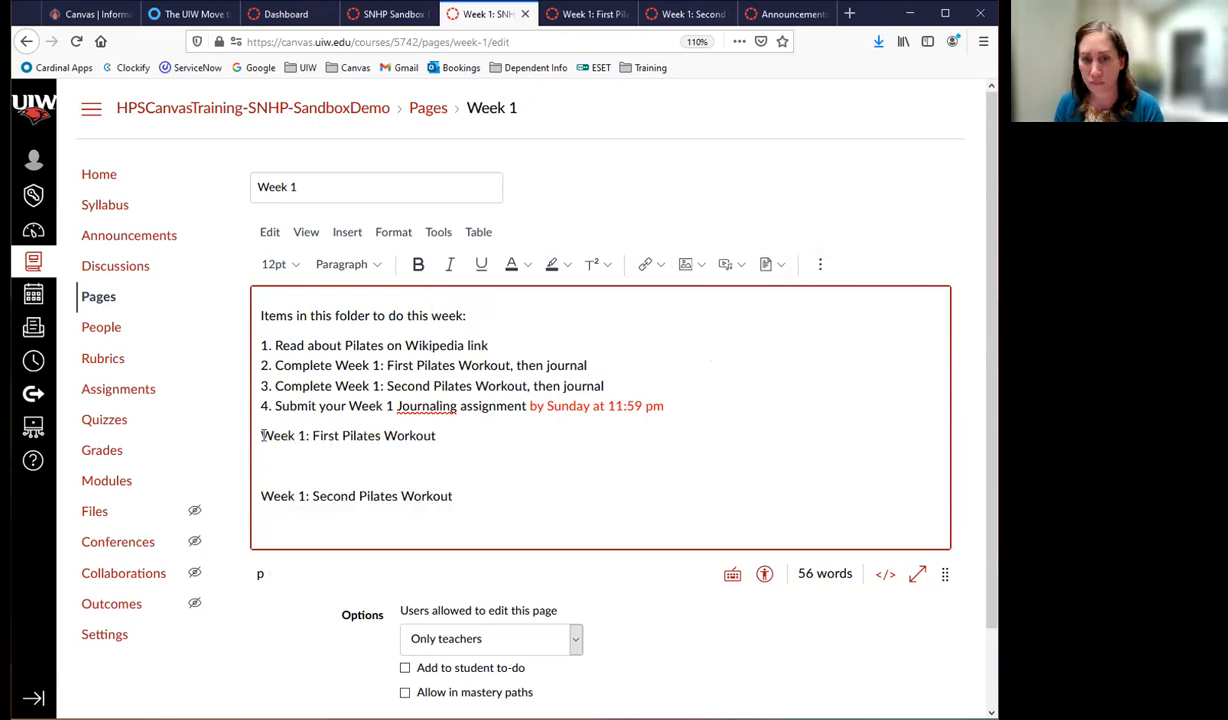
{"action": "key", "text": "Return"}
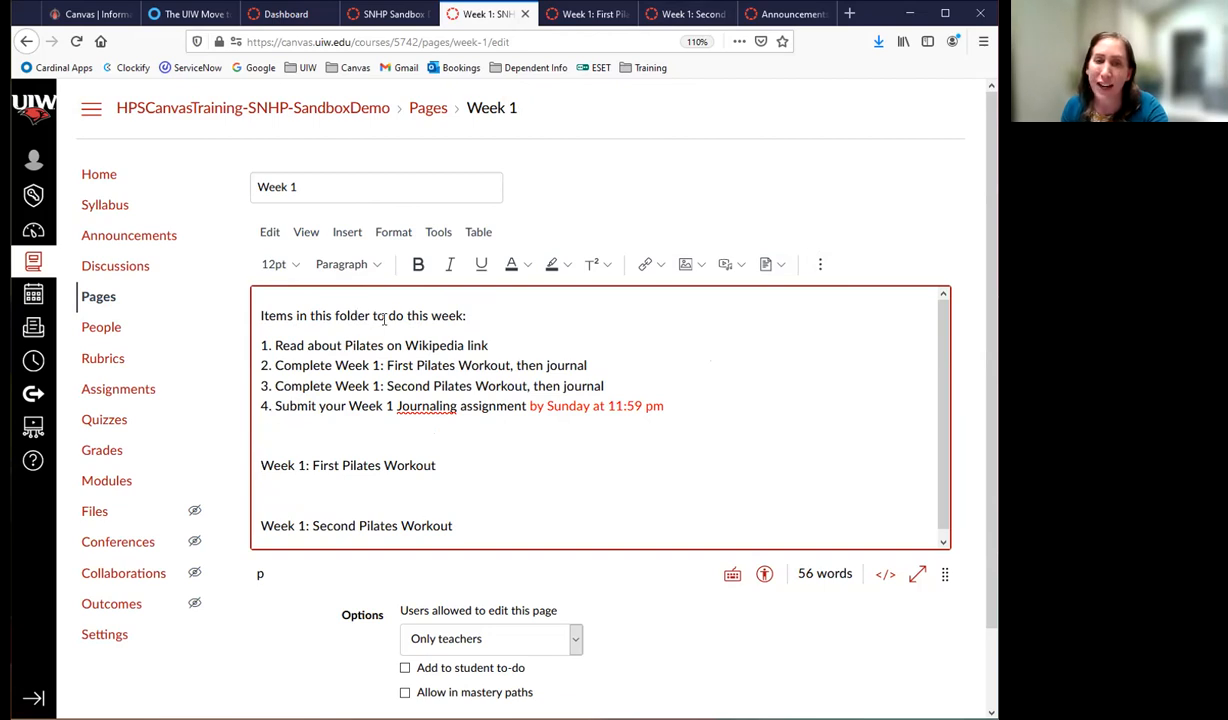
- Replace the word "folder" with "module" in the Week 1 page's opening line
{"action": "double_click", "coordinate": [351, 315]}
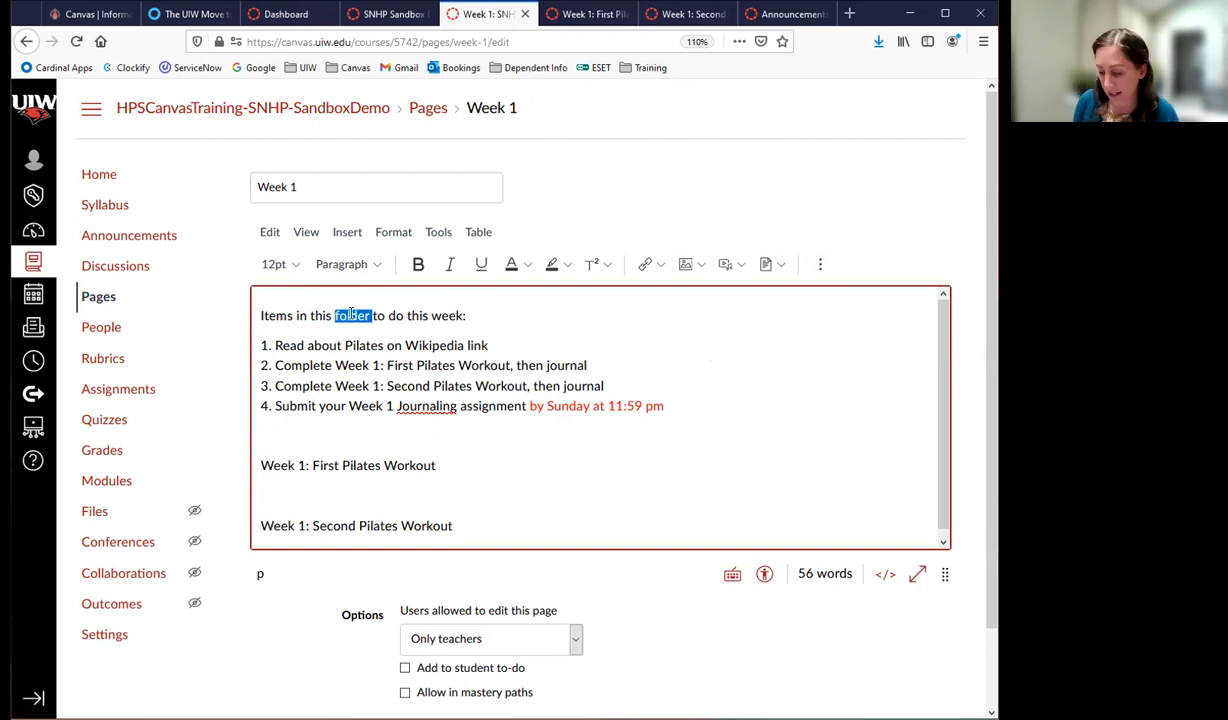
{"action": "type", "text": "module"}
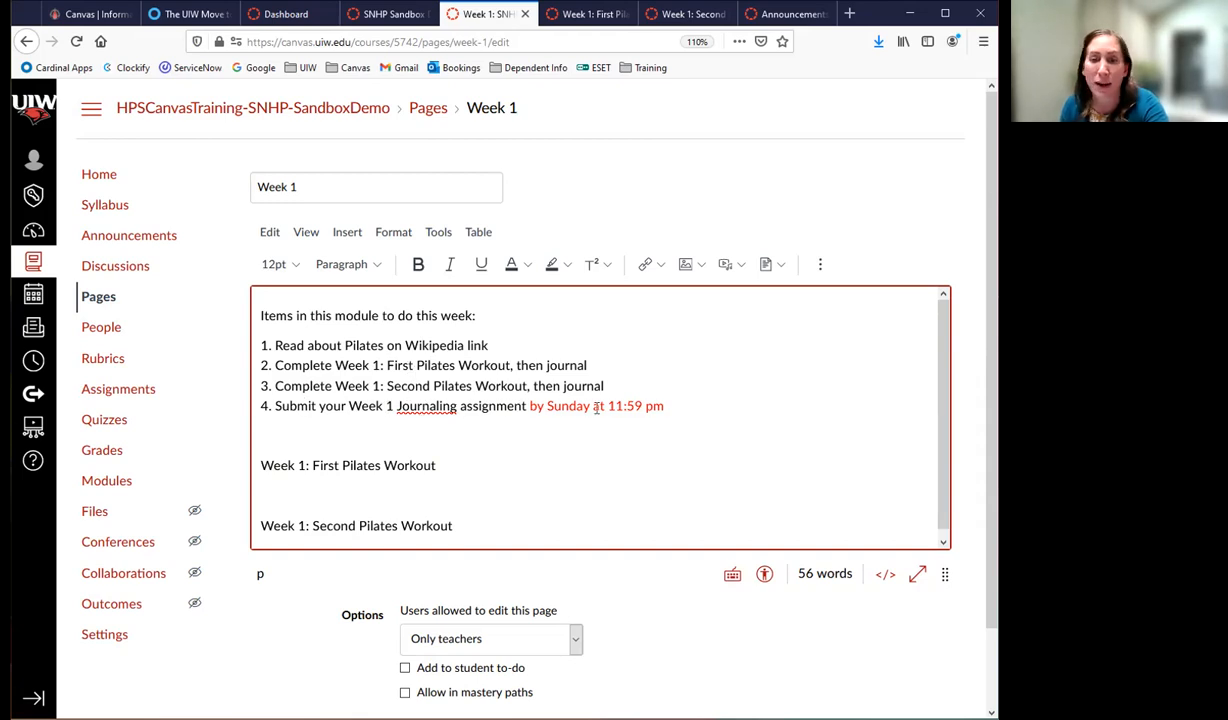
- Copy the First Pilates Workout page's body text into the Week 1 page, below the "Week 1: First Pilates Workout" line
{"action": "left_click", "coordinate": [590, 13]}
{"action": "left_click_drag", "start_coordinate": [260, 315], "coordinate": [872, 408]}
{"action": "key", "text": "ctrl+c"}
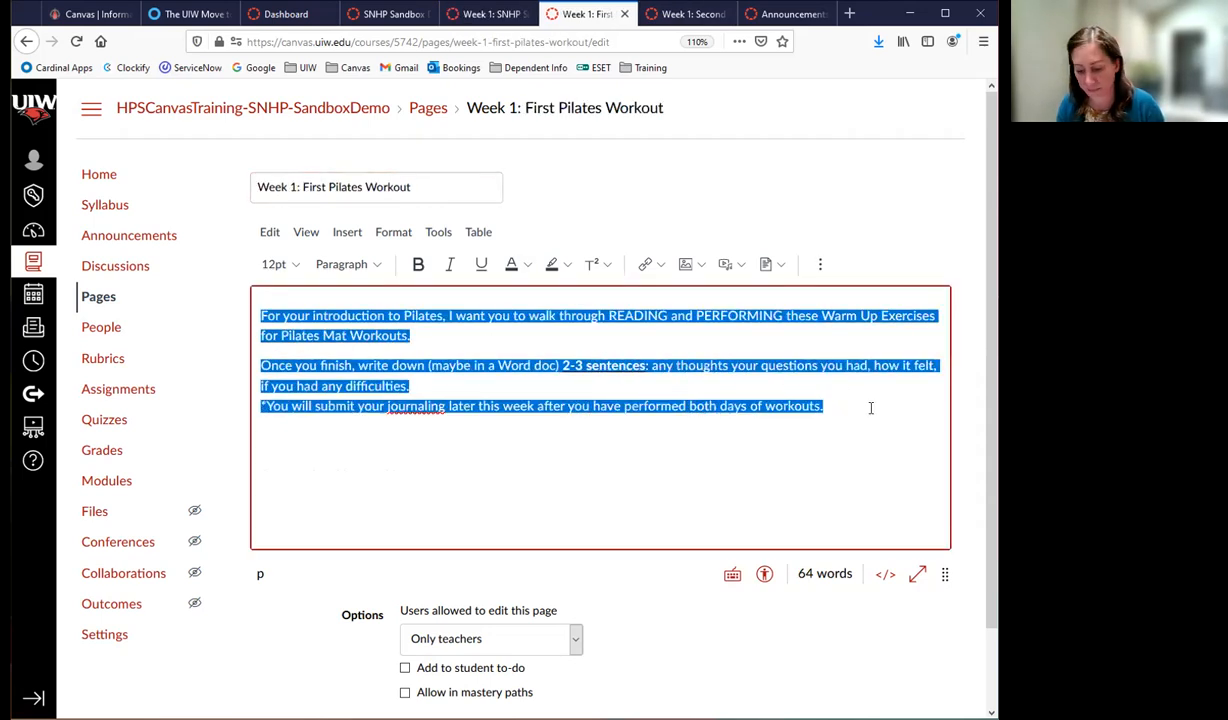
{"action": "left_click", "coordinate": [488, 13]}
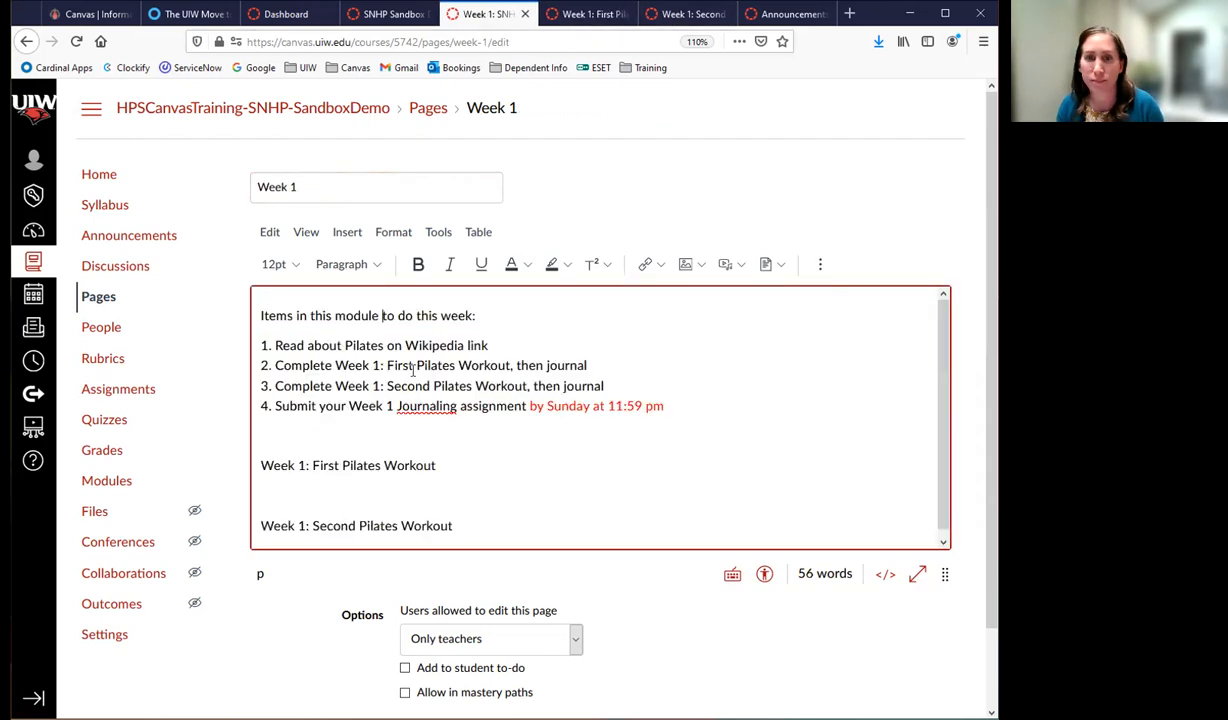
{"action": "left_click", "coordinate": [321, 490]}
{"action": "key", "text": "ctrl+v"}
{"action": "scroll", "coordinate": [405, 470], "scroll_direction": "down", "scroll_amount": 1}
- Copy the Second Pilates Workout page's body text into the Week 1 page, on a new line below "Week 1: Second Pilates Workout"
{"action": "left_click", "coordinate": [688, 13]}
{"action": "left_click", "coordinate": [562, 425]}
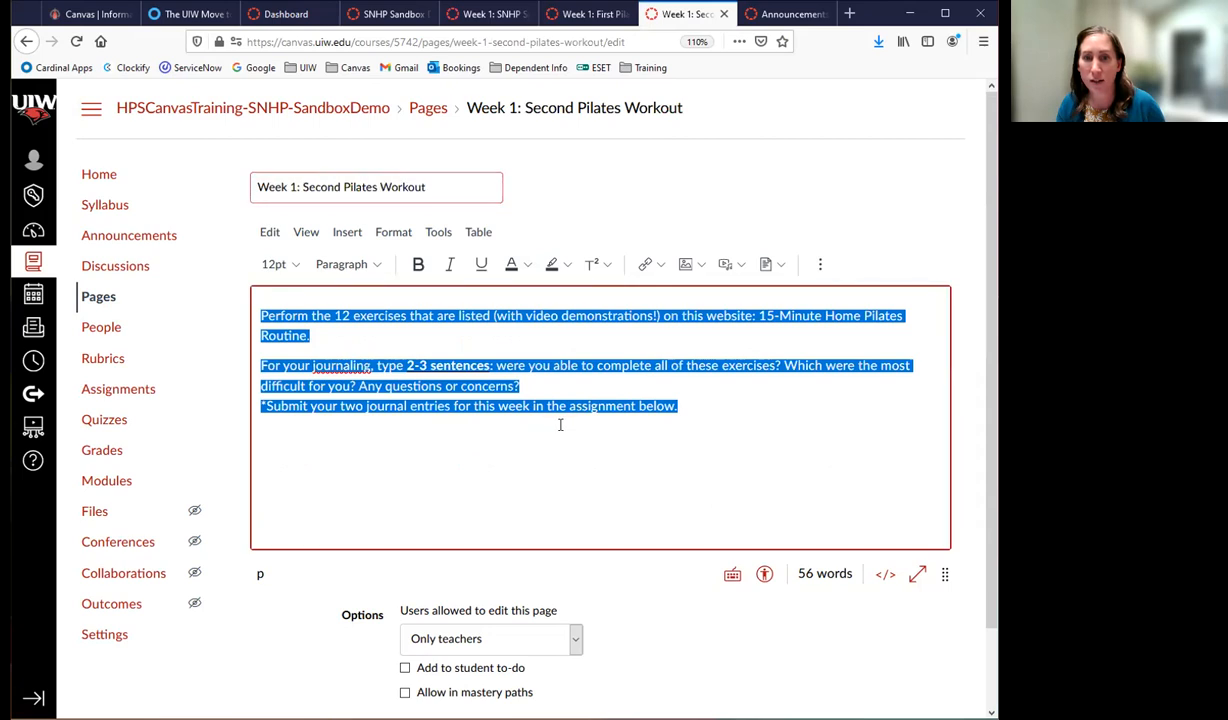
{"action": "left_click_drag", "start_coordinate": [721, 417], "coordinate": [248, 305]}
{"action": "key", "text": "ctrl+c"}
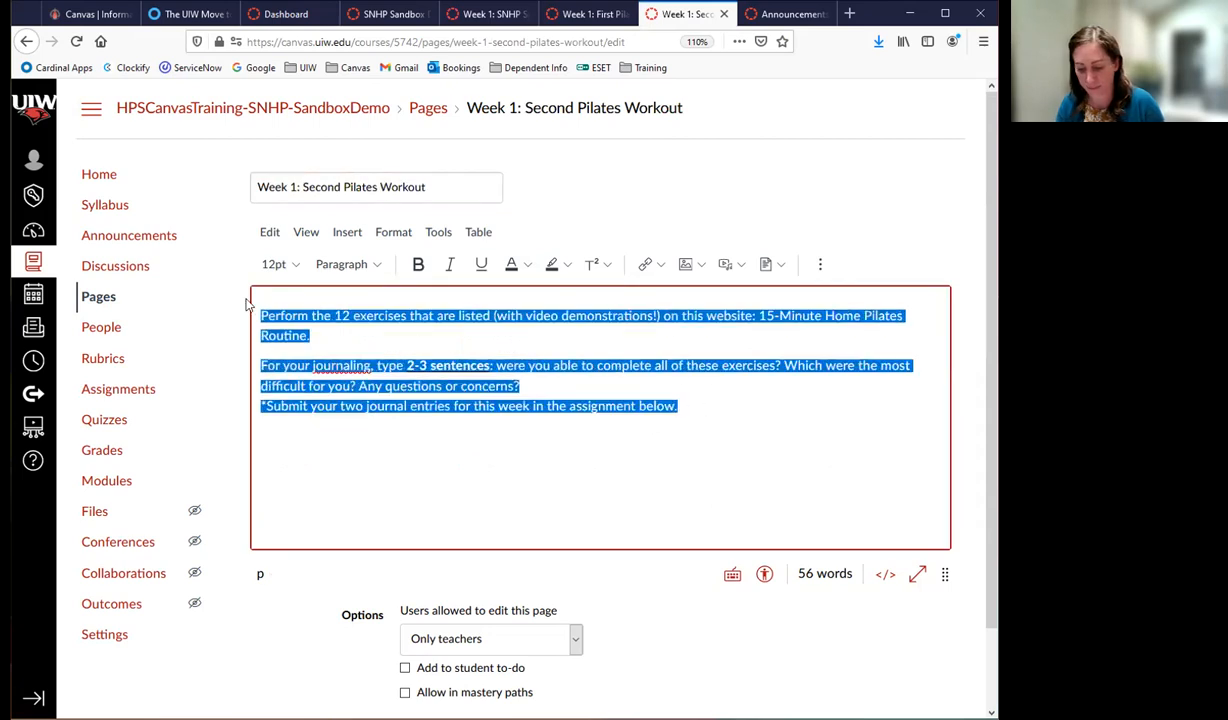
{"action": "left_click", "coordinate": [488, 14]}
{"action": "scroll", "coordinate": [352, 522], "scroll_direction": "down", "scroll_amount": 1}
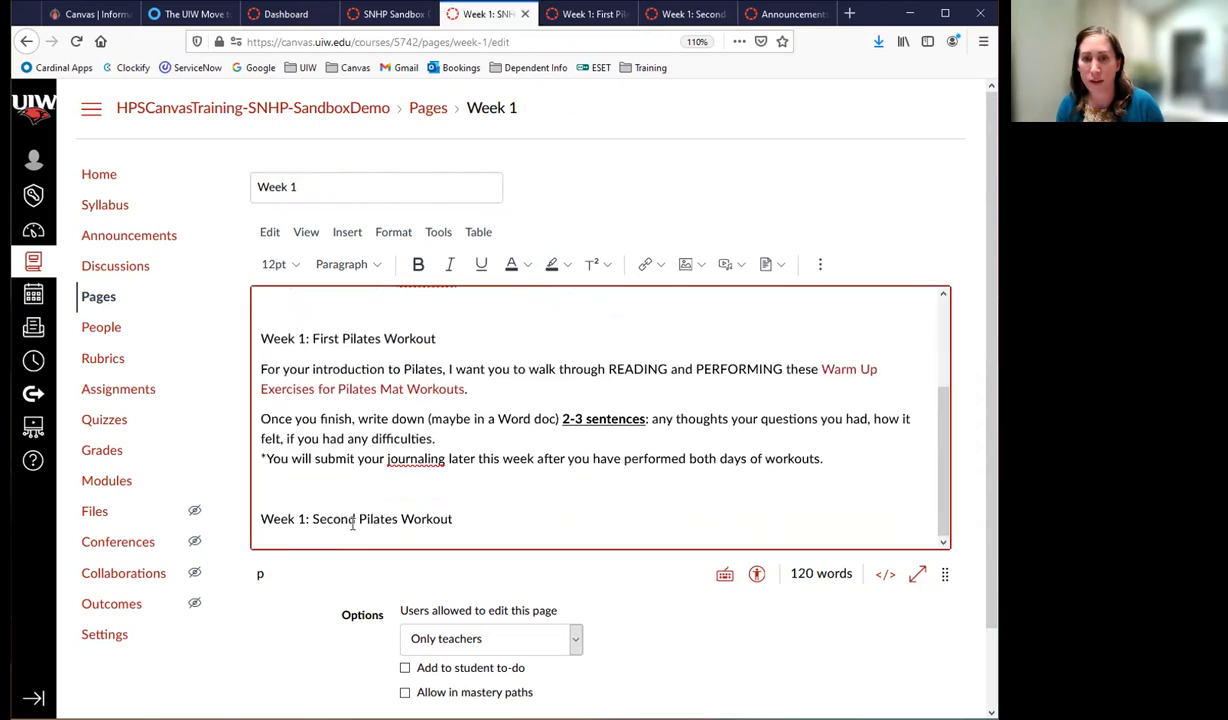
{"action": "left_click", "coordinate": [468, 526]}
{"action": "key", "text": "Return"}
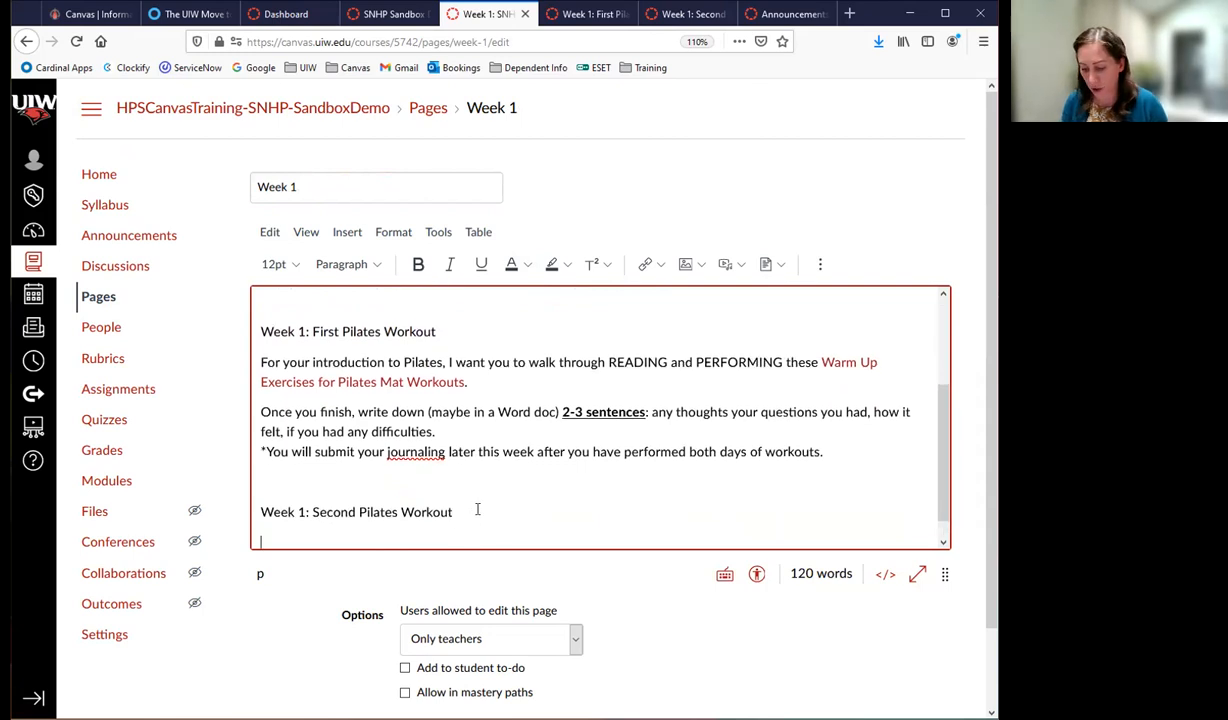
{"action": "key", "text": "ctrl+v"}
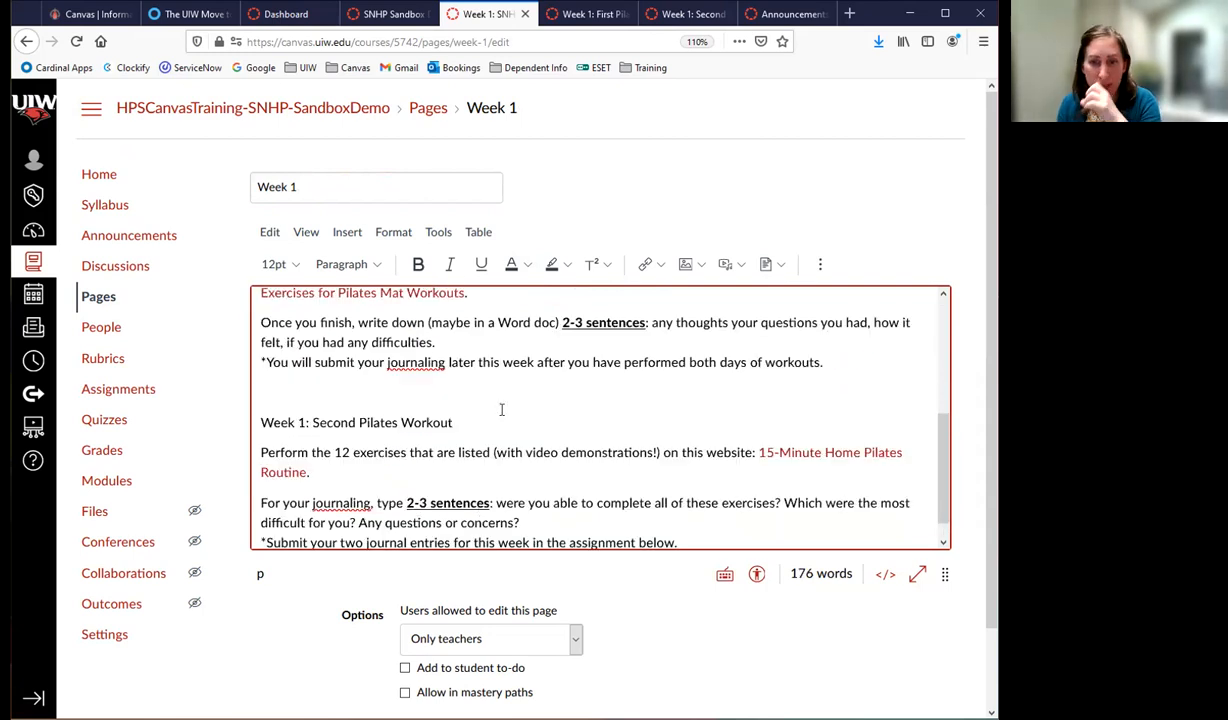
- Enlarge the editing area's height and format the "Week 1: First Pilates Workout" line as Heading 3
{"action": "left_click_drag", "start_coordinate": [945, 573], "coordinate": [943, 660]}
{"action": "scroll", "coordinate": [587, 376], "scroll_direction": "up", "scroll_amount": 3}
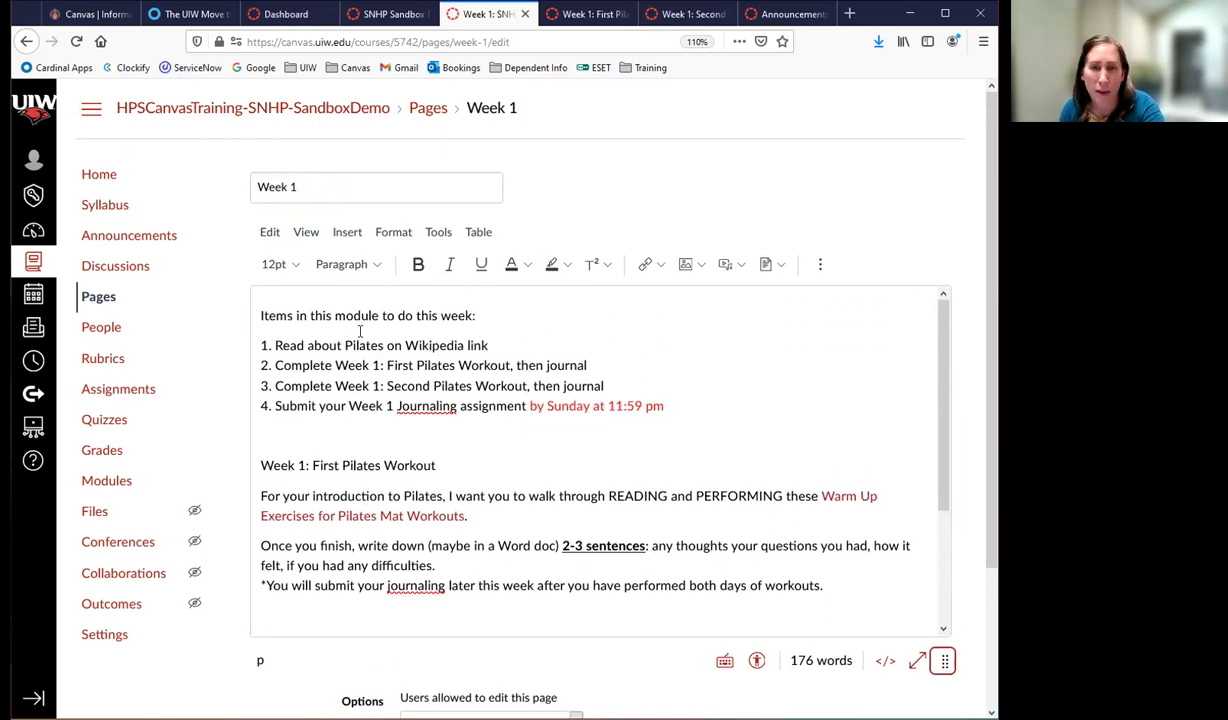
{"action": "left_click_drag", "start_coordinate": [443, 464], "coordinate": [258, 465]}
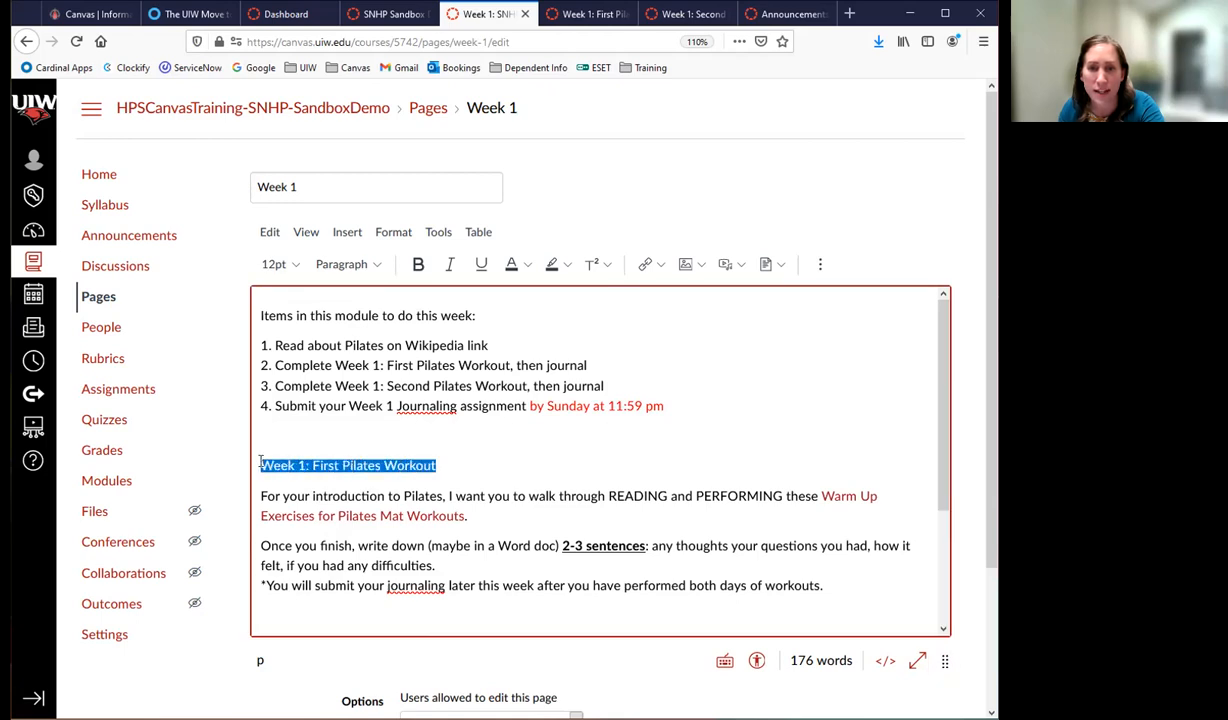
{"action": "left_click", "coordinate": [354, 266]}
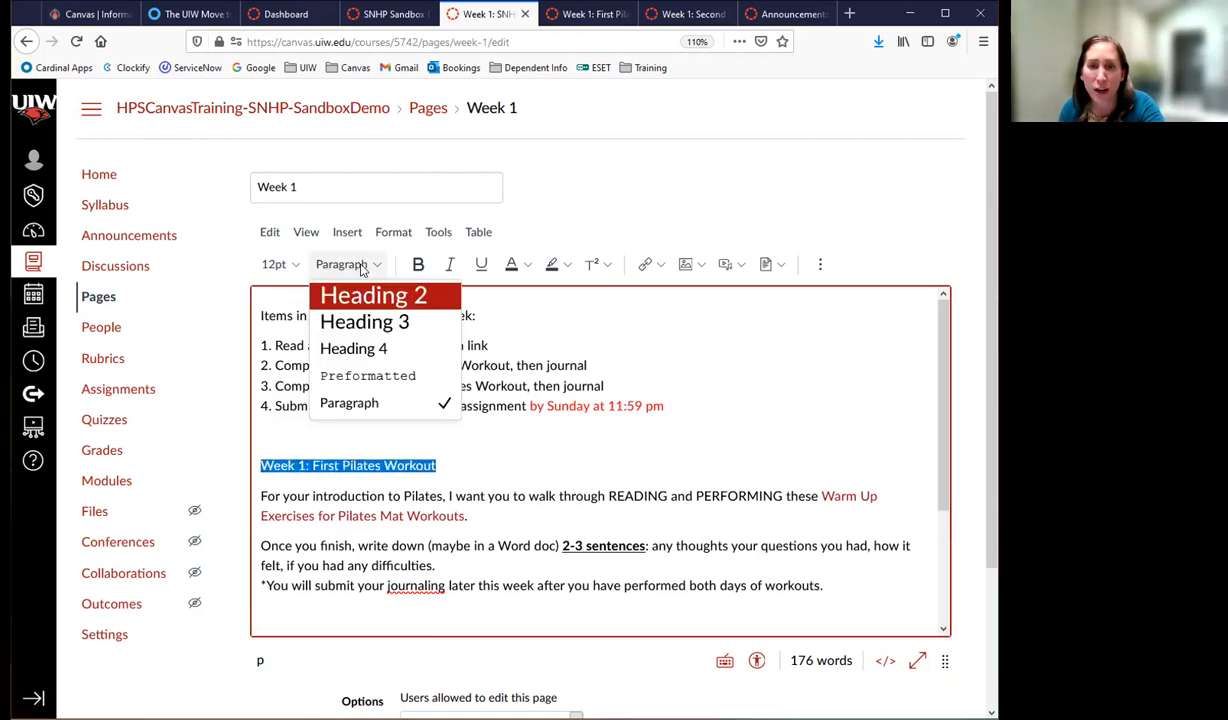
{"action": "left_click", "coordinate": [366, 325]}
{"action": "left_click", "coordinate": [403, 463]}
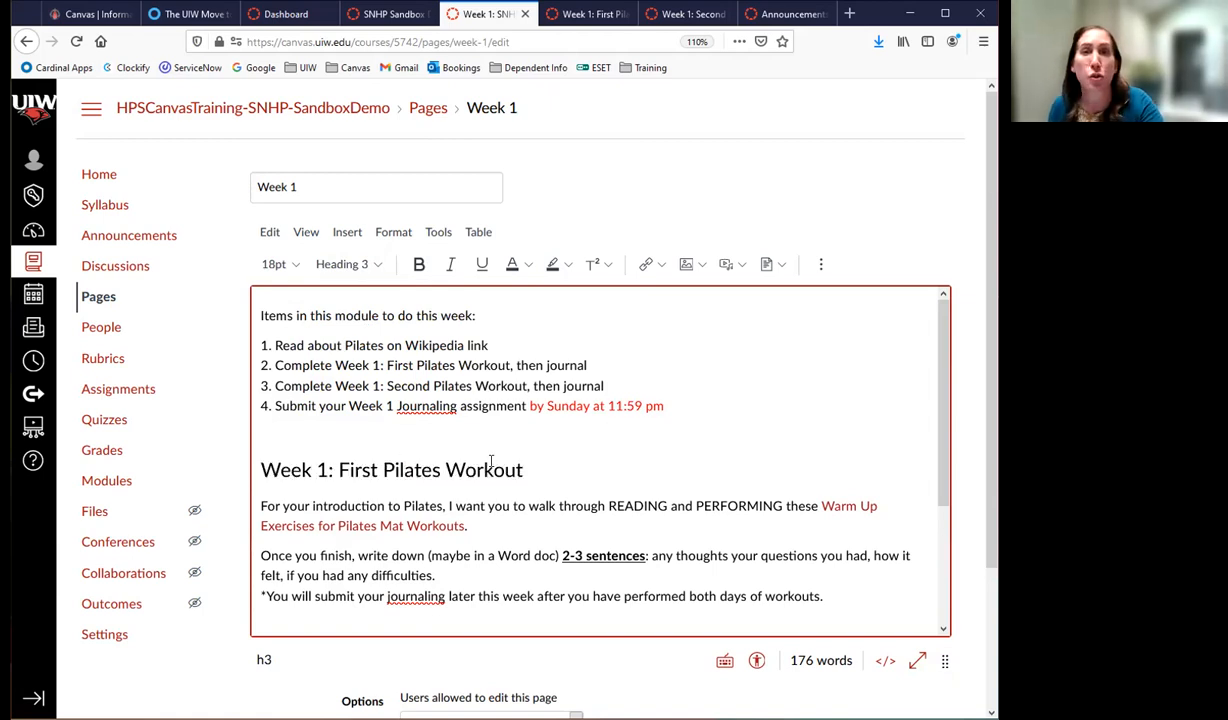
- Format the "Week 1: Second Pilates Workout" line as Heading 3
{"action": "scroll", "coordinate": [500, 442], "scroll_direction": "down", "scroll_amount": 1}
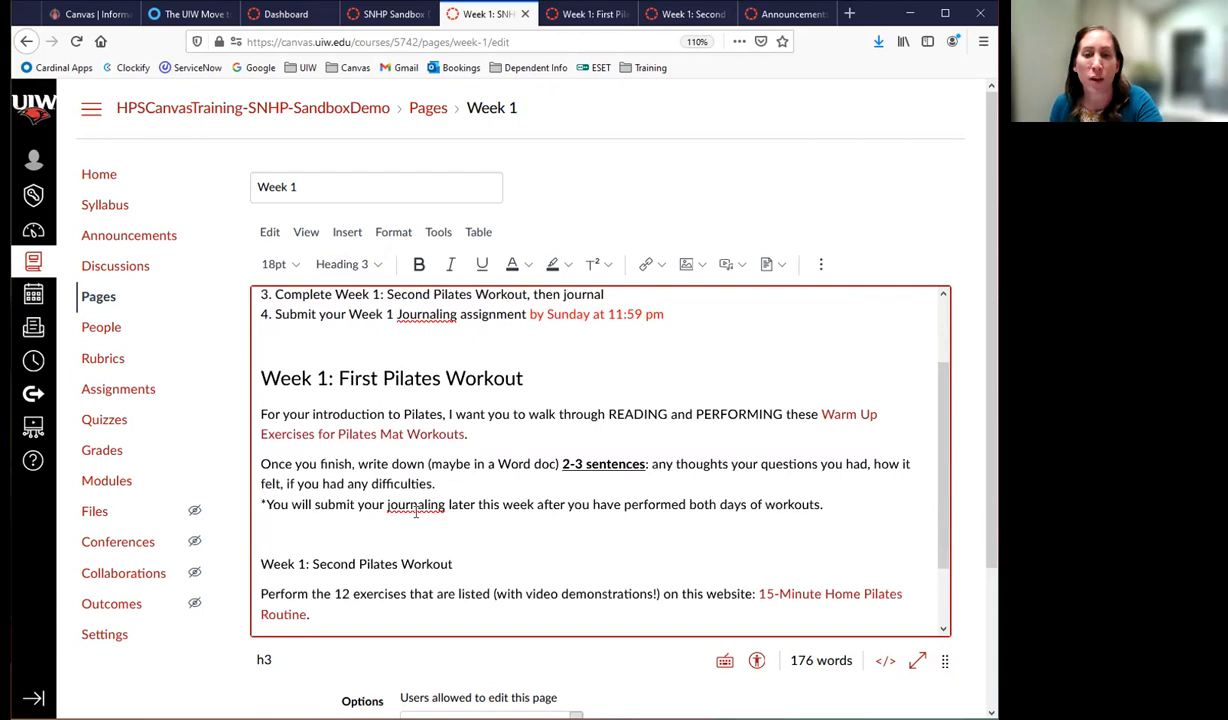
{"action": "left_click_drag", "start_coordinate": [453, 564], "coordinate": [256, 562]}
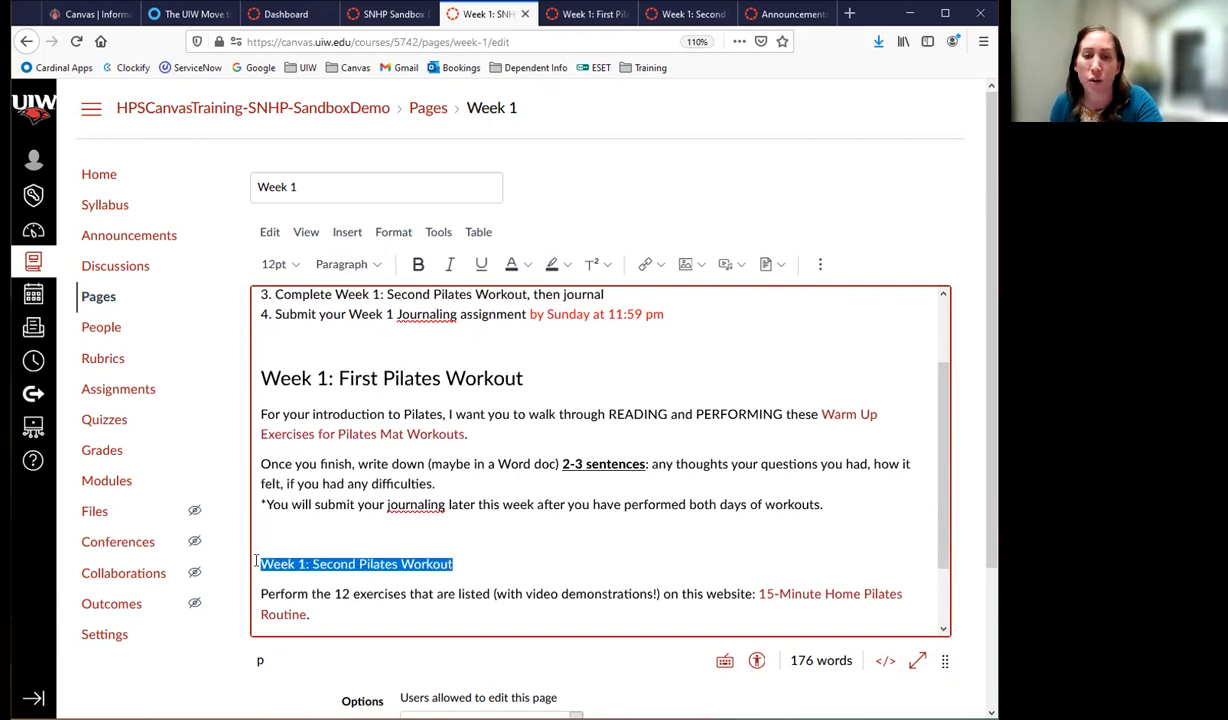
{"action": "left_click", "coordinate": [345, 264]}
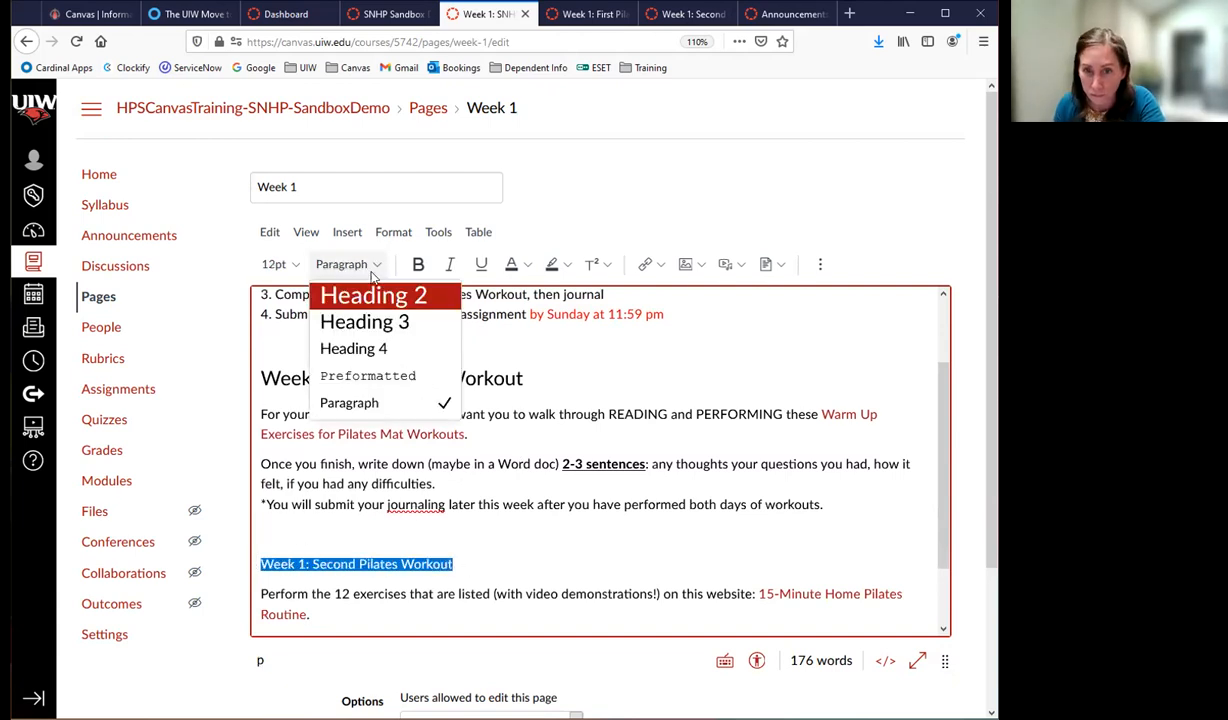
{"action": "left_click", "coordinate": [370, 324]}
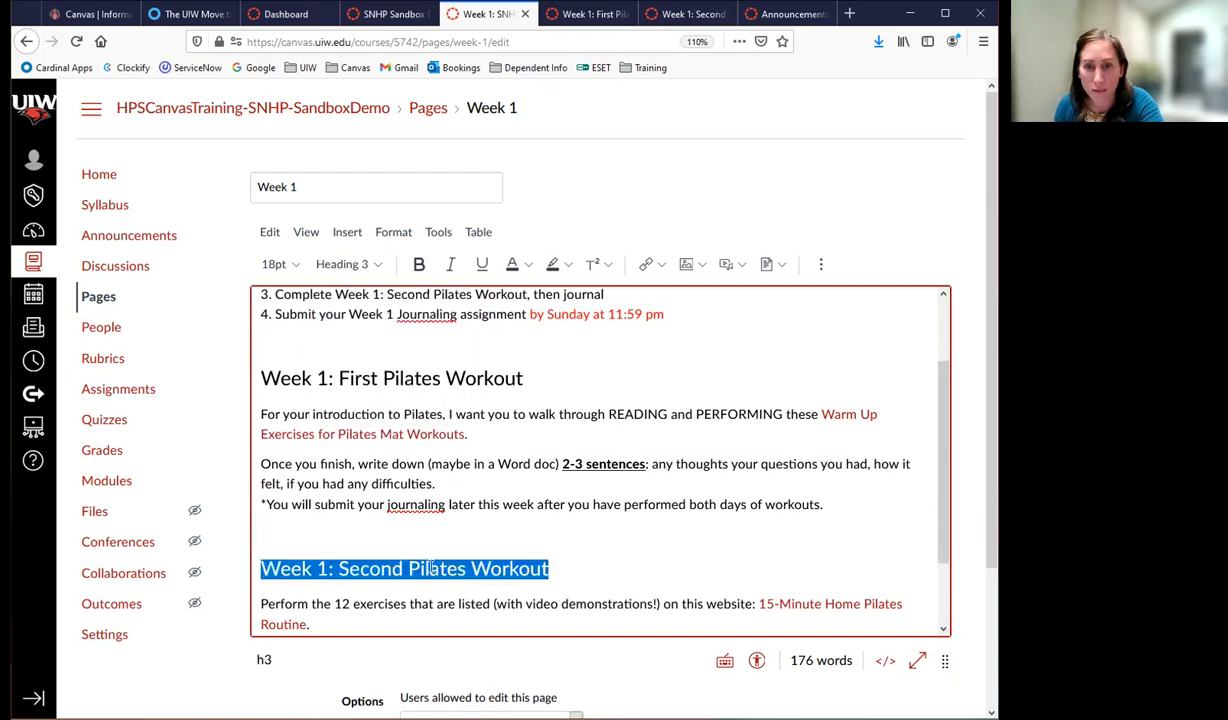
{"action": "left_click", "coordinate": [431, 567]}
- Format the opening line "Items in this module to do this week:" as Heading 3
{"action": "scroll", "coordinate": [310, 416], "scroll_direction": "up", "scroll_amount": 2}
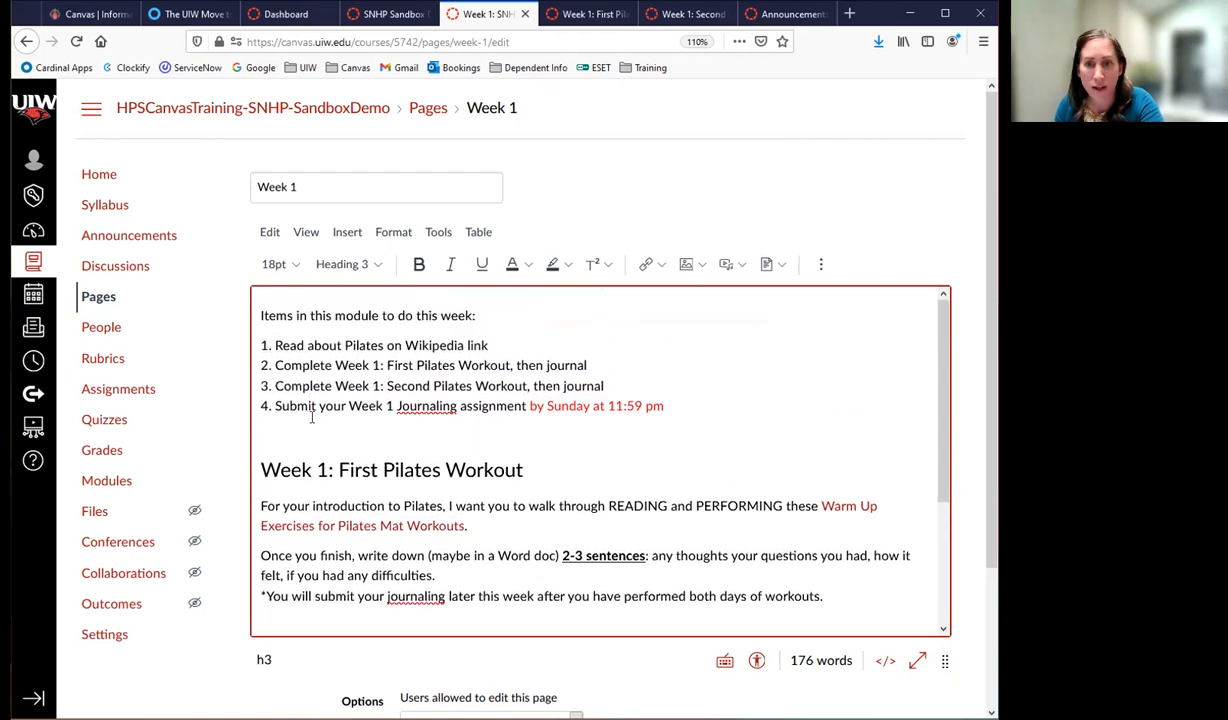
{"action": "left_click_drag", "start_coordinate": [490, 316], "coordinate": [255, 315]}
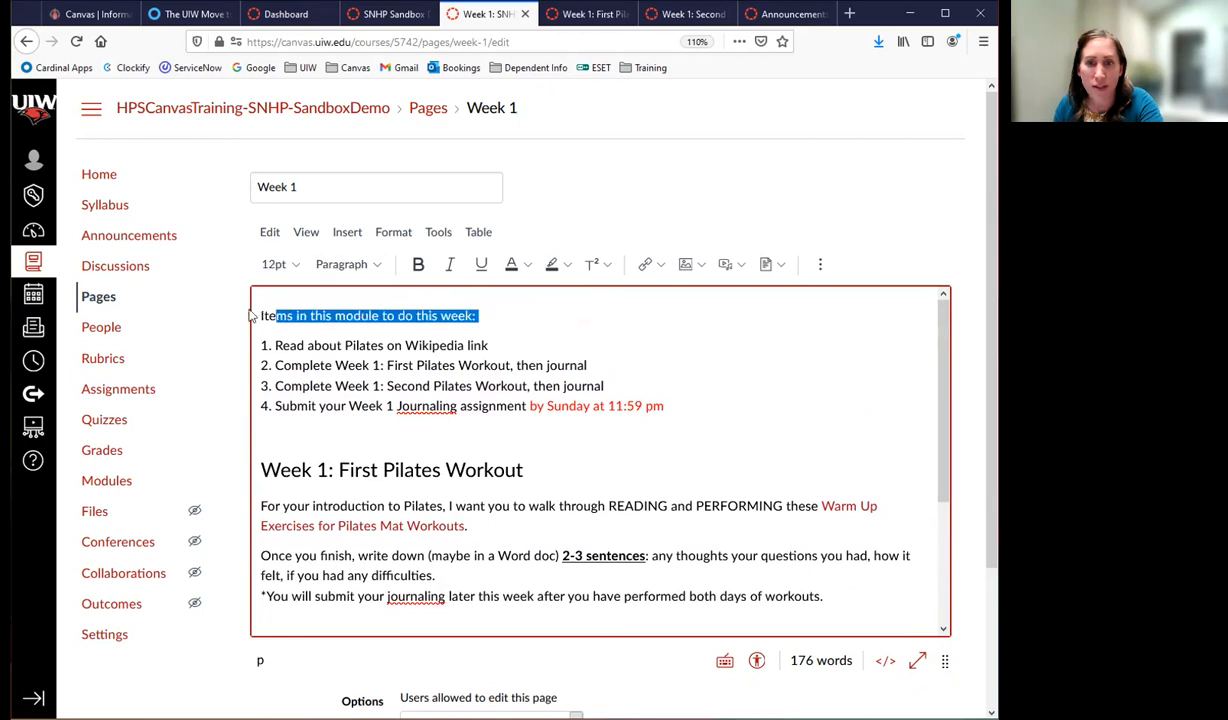
{"action": "left_click", "coordinate": [341, 263]}
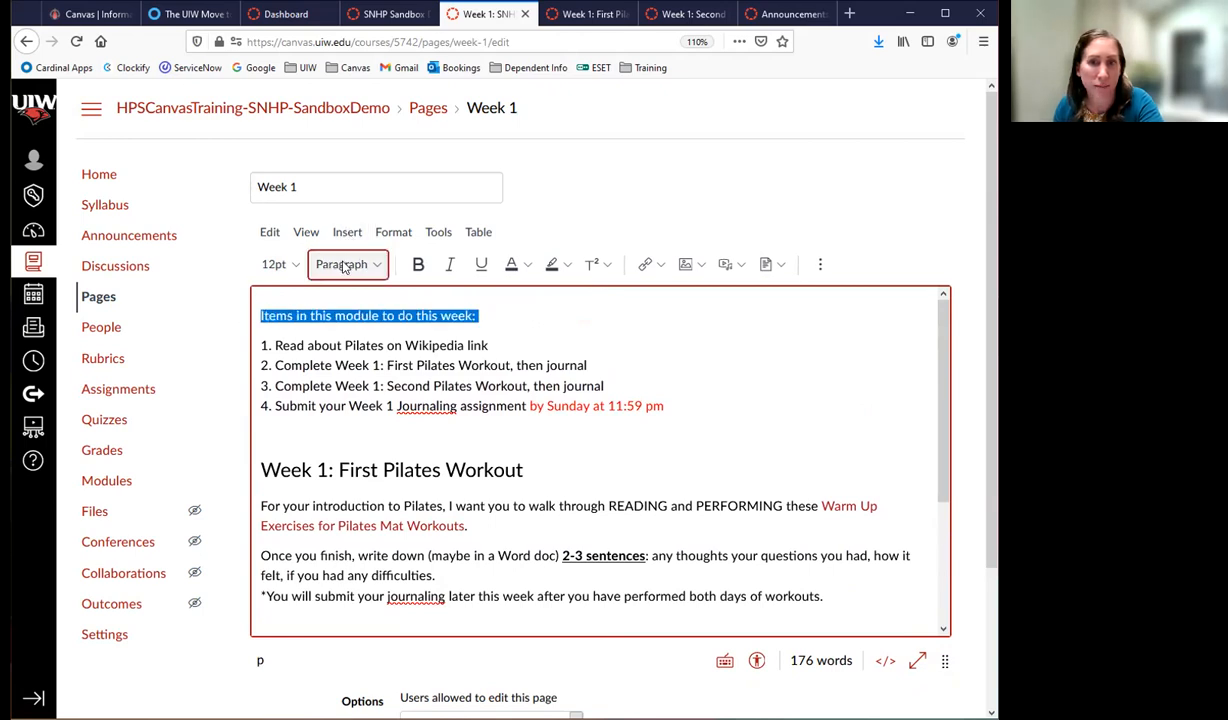
{"action": "left_click", "coordinate": [352, 320]}
{"action": "left_click", "coordinate": [715, 376]}
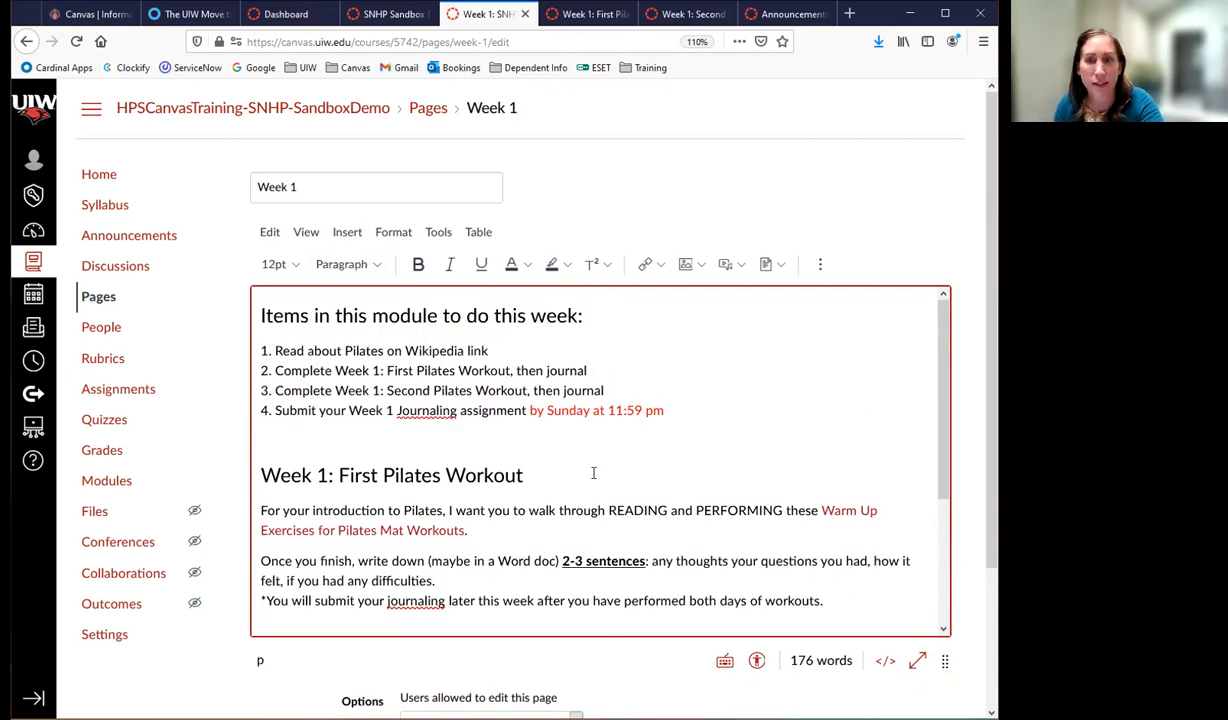
- Insert a horizontal line above the First Pilates Workout heading and another above the Second Pilates Workout heading
{"action": "scroll", "coordinate": [438, 437], "scroll_direction": "down", "scroll_amount": 3}
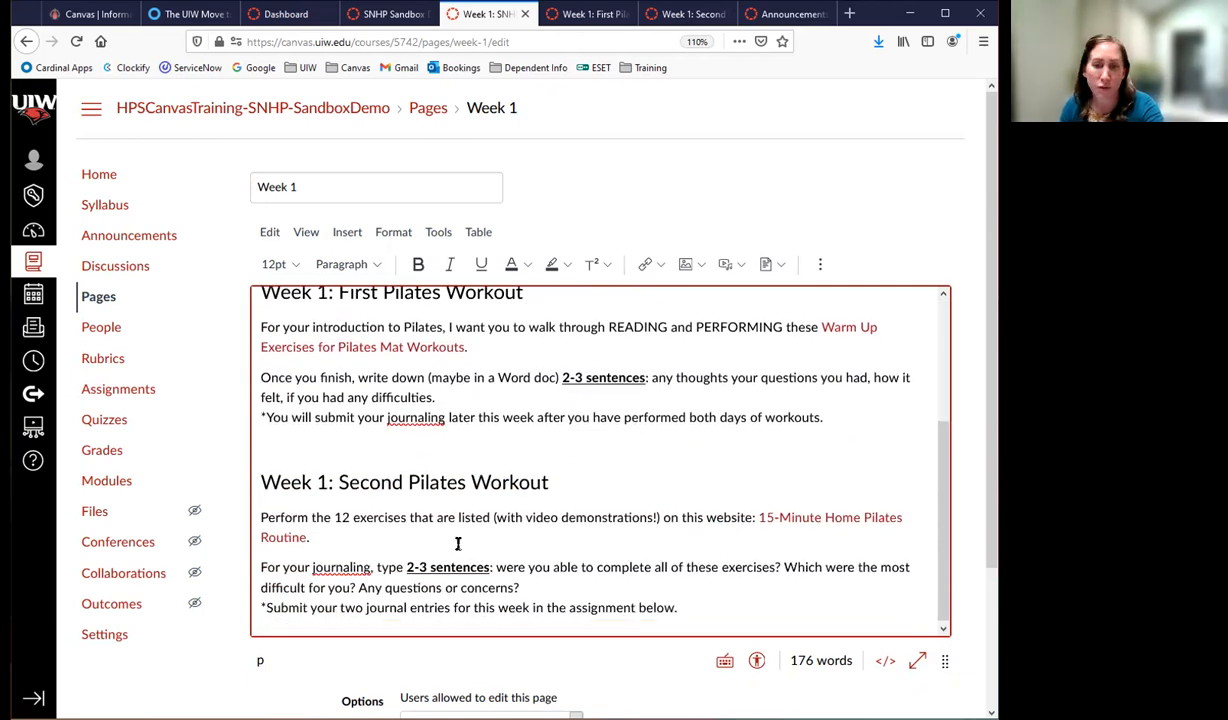
{"action": "scroll", "coordinate": [508, 541], "scroll_direction": "up", "scroll_amount": 2}
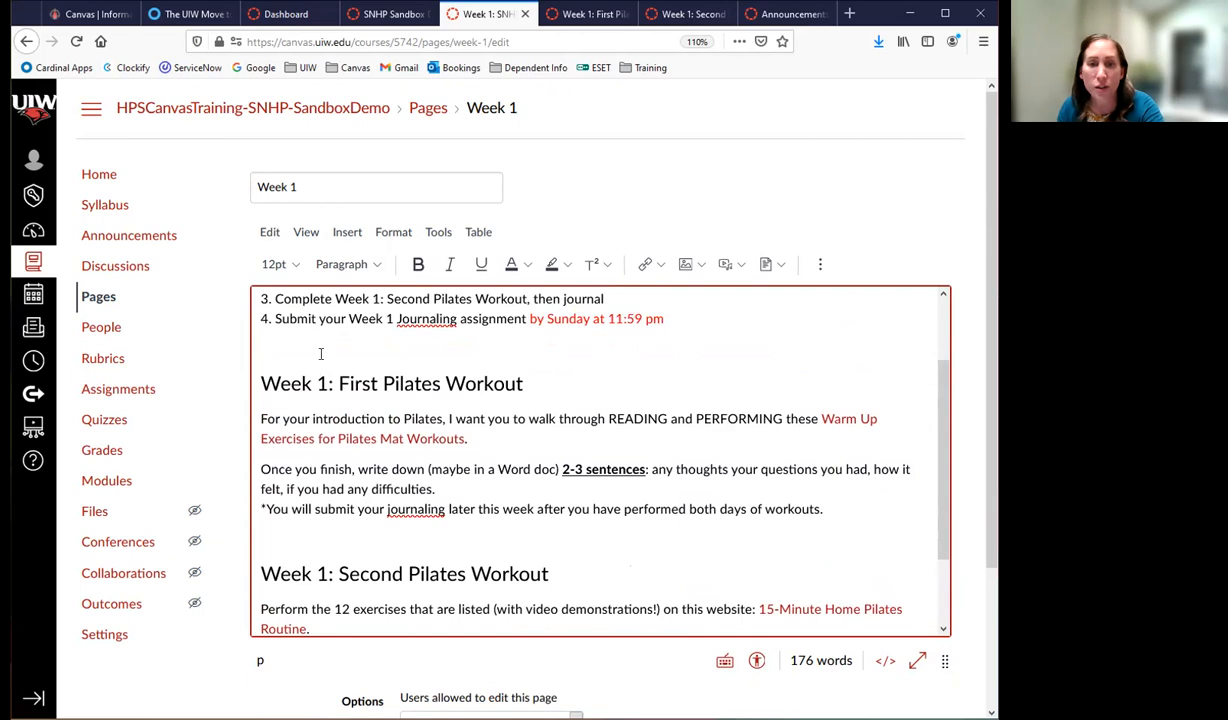
{"action": "left_click", "coordinate": [347, 234]}
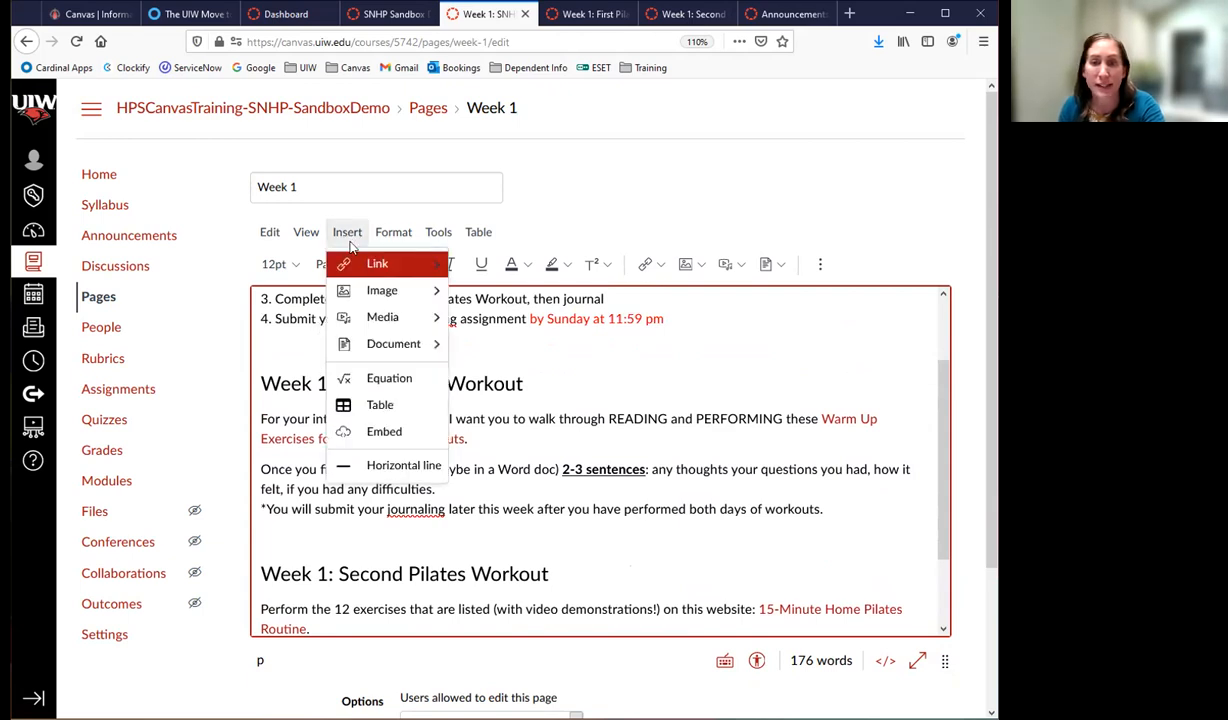
{"action": "left_click", "coordinate": [391, 467]}
{"action": "left_click", "coordinate": [288, 530]}
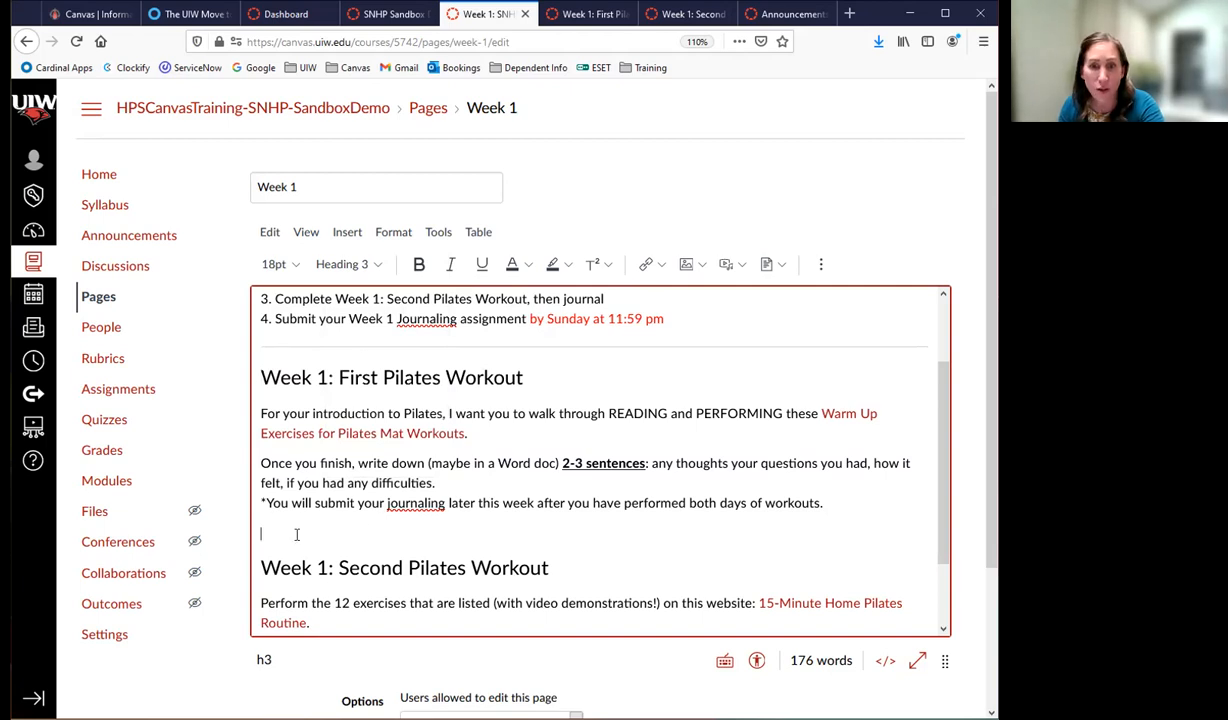
{"action": "left_click", "coordinate": [355, 237]}
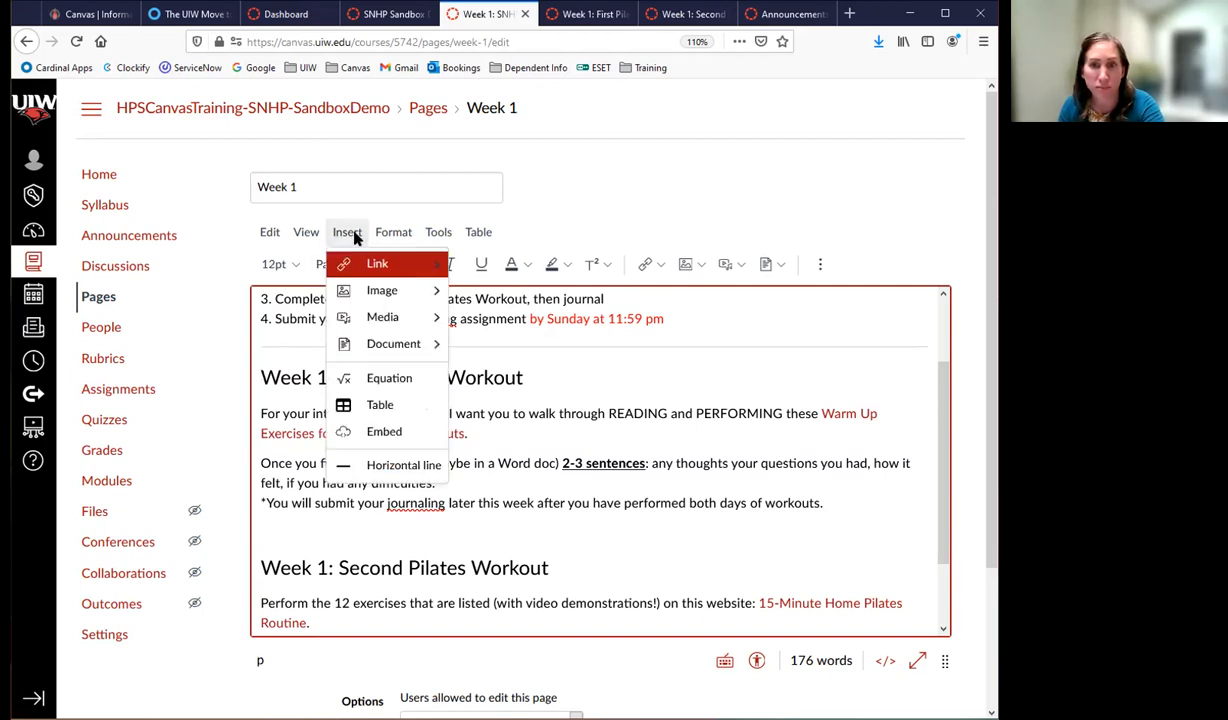
{"action": "left_click", "coordinate": [385, 466]}
- Show the bulleted and numbered list styles available in the page editor without applying one
{"action": "scroll", "coordinate": [617, 479], "scroll_direction": "up", "scroll_amount": 3}
{"action": "scroll", "coordinate": [617, 479], "scroll_direction": "down", "scroll_amount": 3}
{"action": "left_click_drag", "start_coordinate": [261, 376], "coordinate": [347, 503]}
{"action": "left_click", "coordinate": [346, 490]}
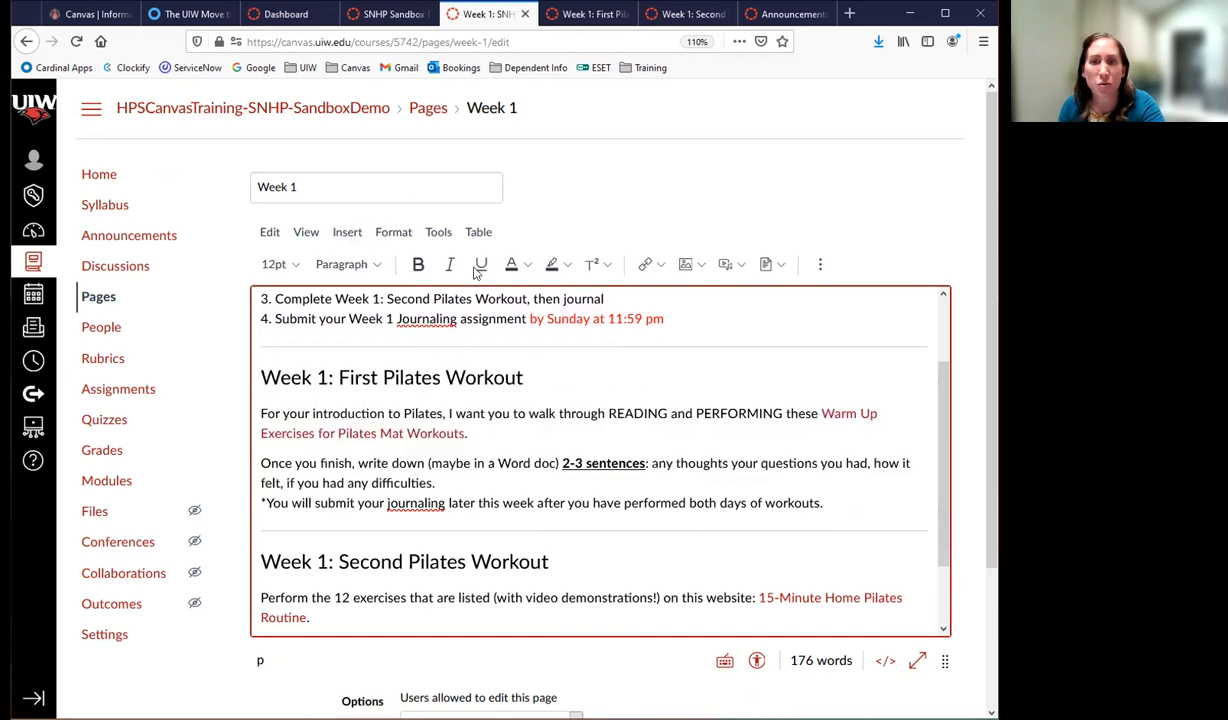
{"action": "left_click", "coordinate": [815, 264]}
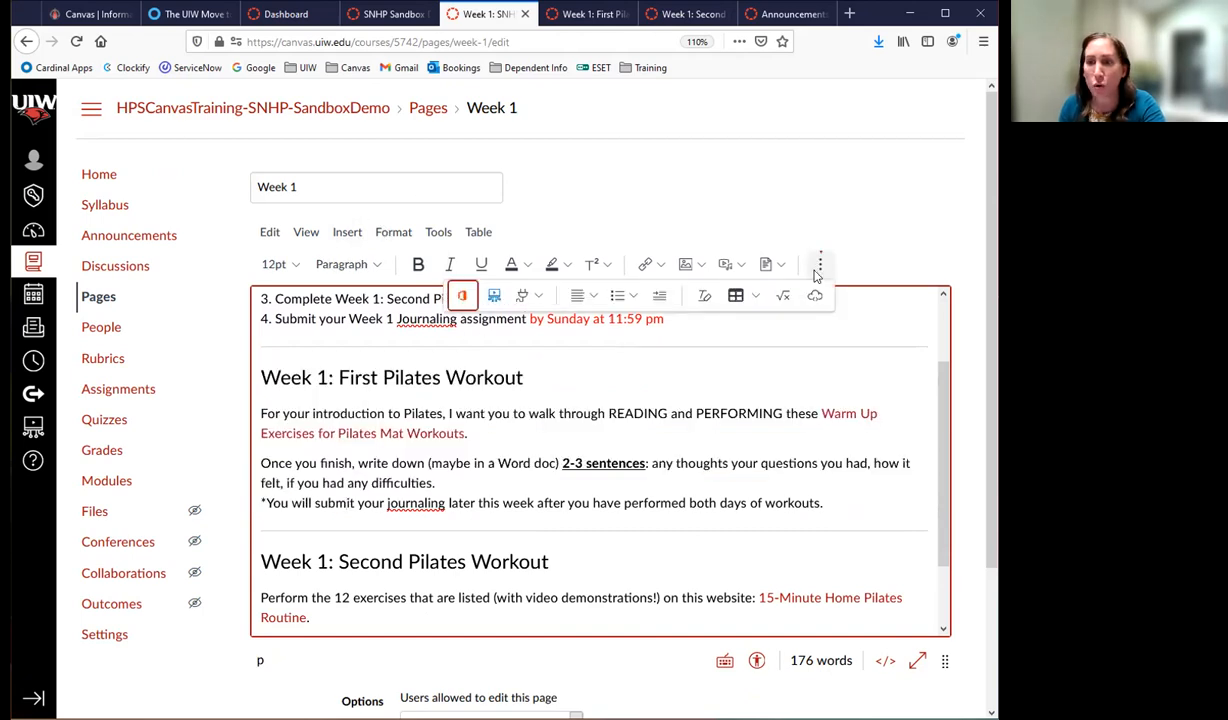
{"action": "left_click", "coordinate": [633, 296]}
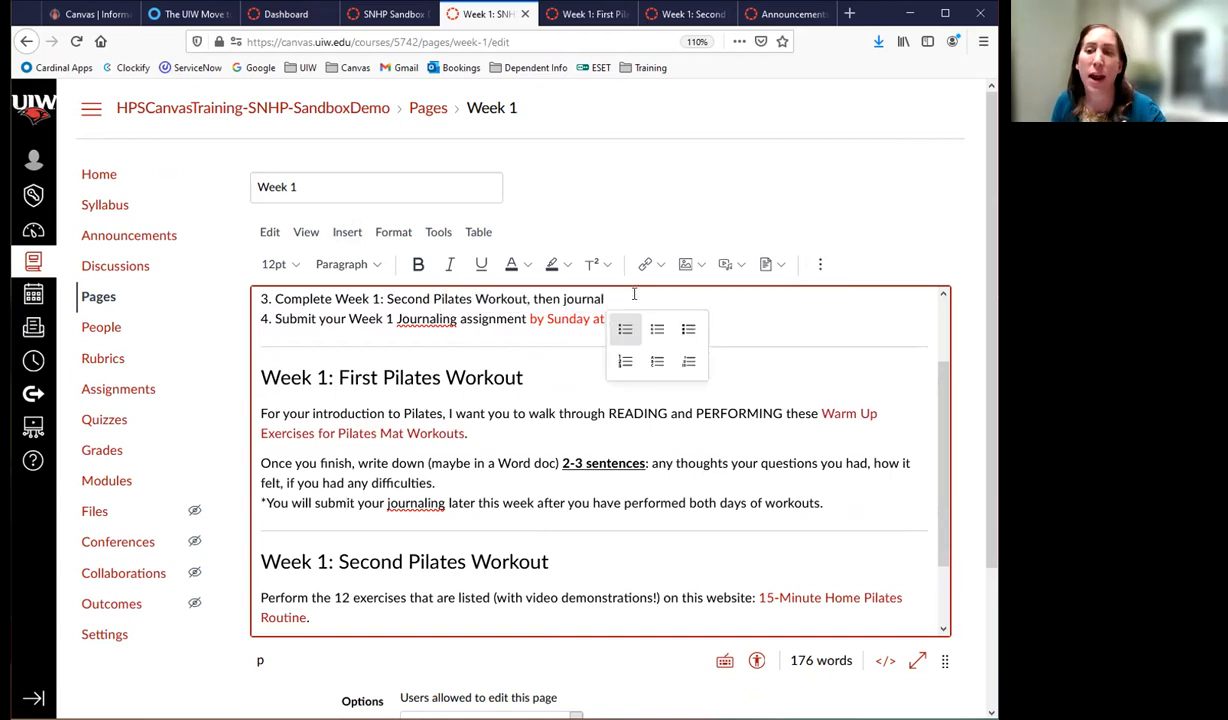
{"action": "left_click", "coordinate": [555, 413]}
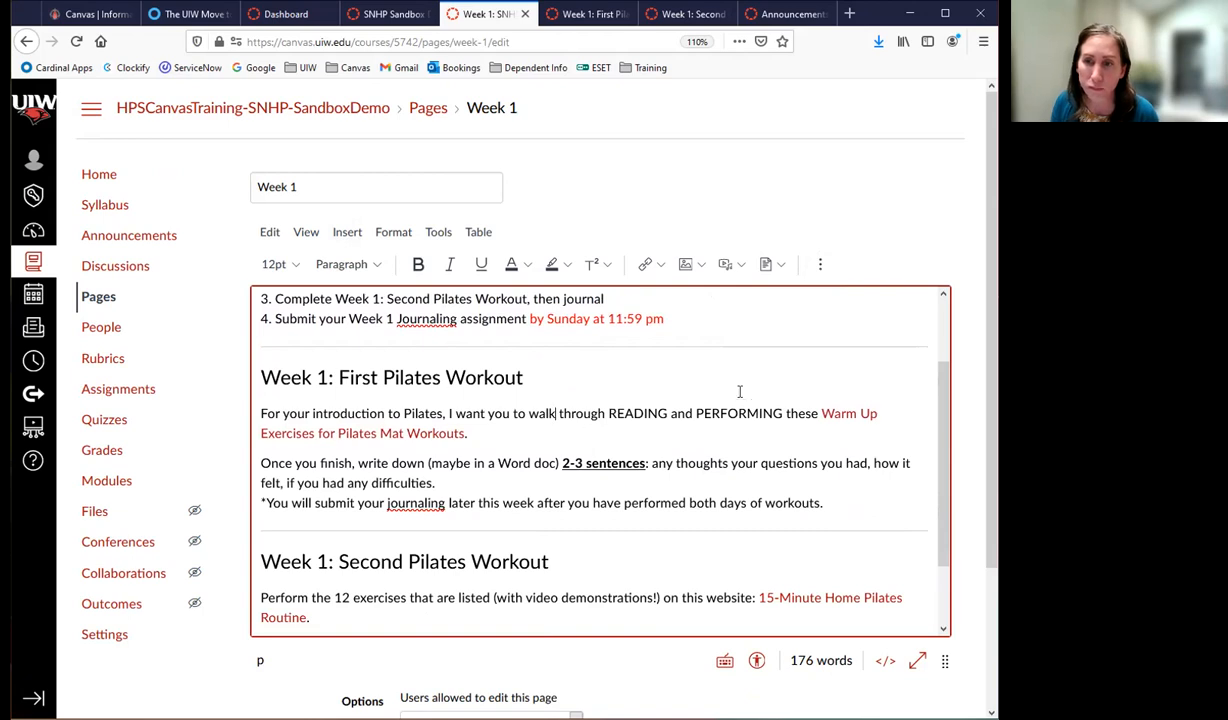
- Add a blank line above each horizontal line, after the numbered list and after the First Pilates Workout text
{"action": "scroll", "coordinate": [655, 433], "scroll_direction": "up", "scroll_amount": 2}
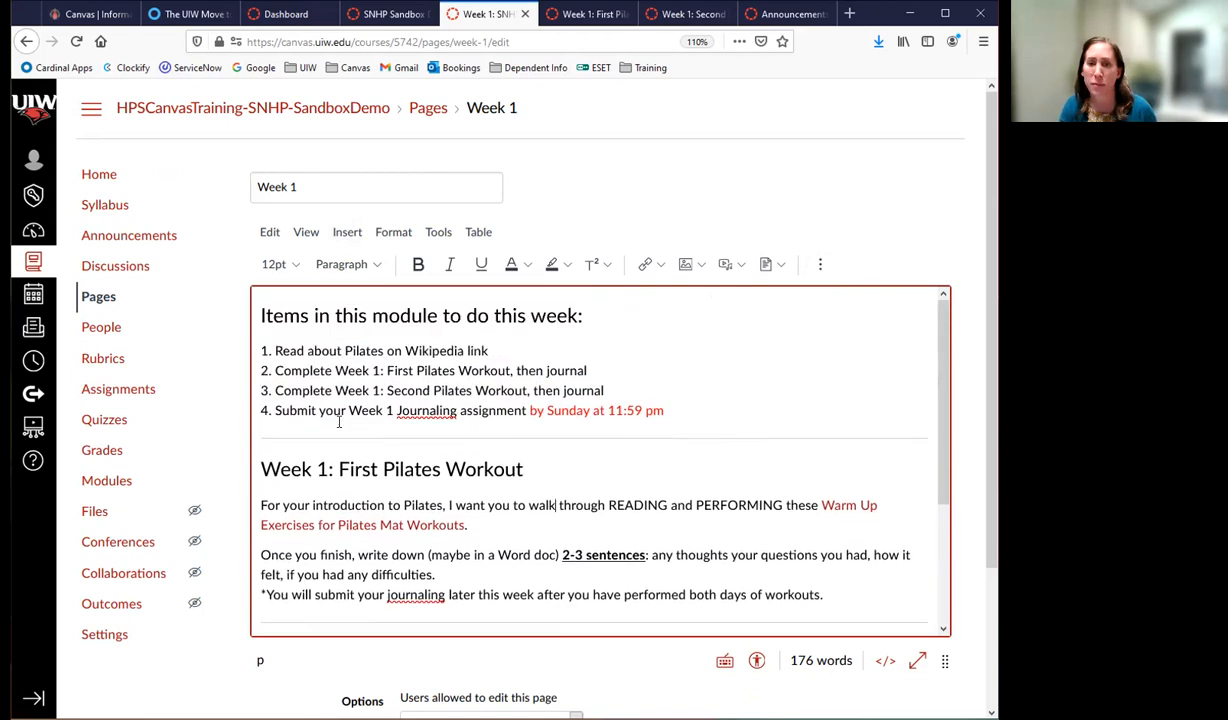
{"action": "scroll", "coordinate": [590, 486], "scroll_direction": "down", "scroll_amount": 3}
{"action": "scroll", "coordinate": [639, 455], "scroll_direction": "up", "scroll_amount": 3}
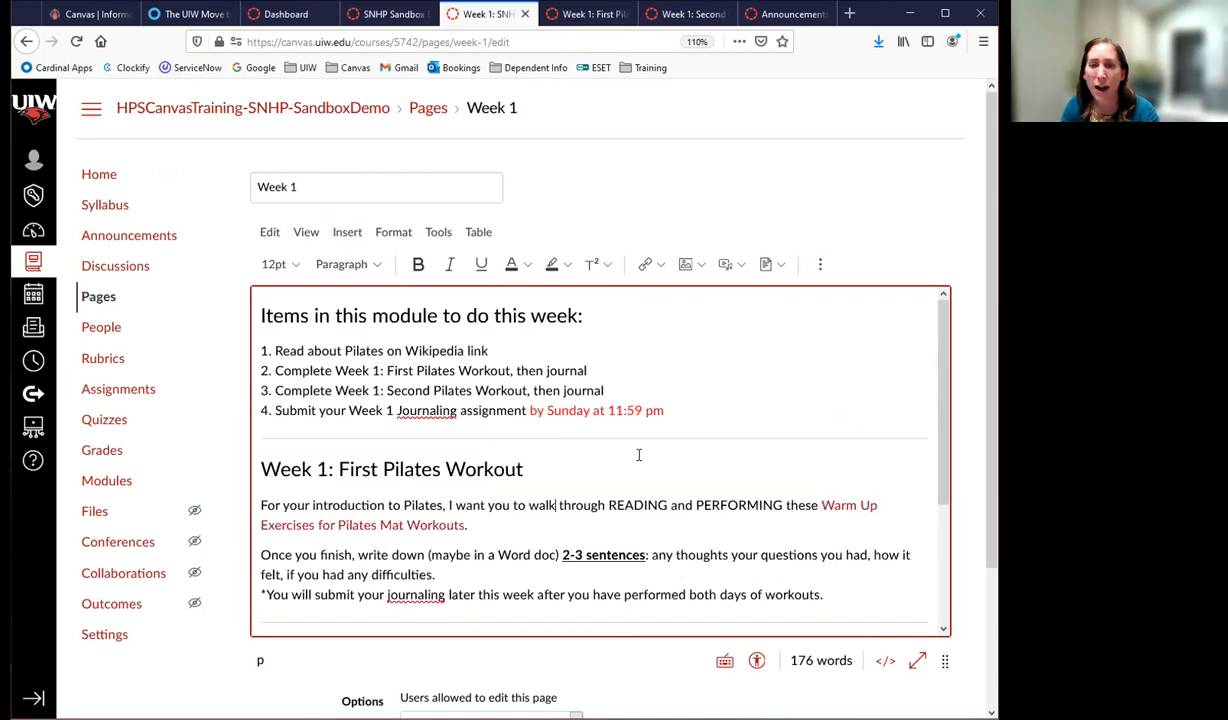
{"action": "left_click", "coordinate": [694, 412]}
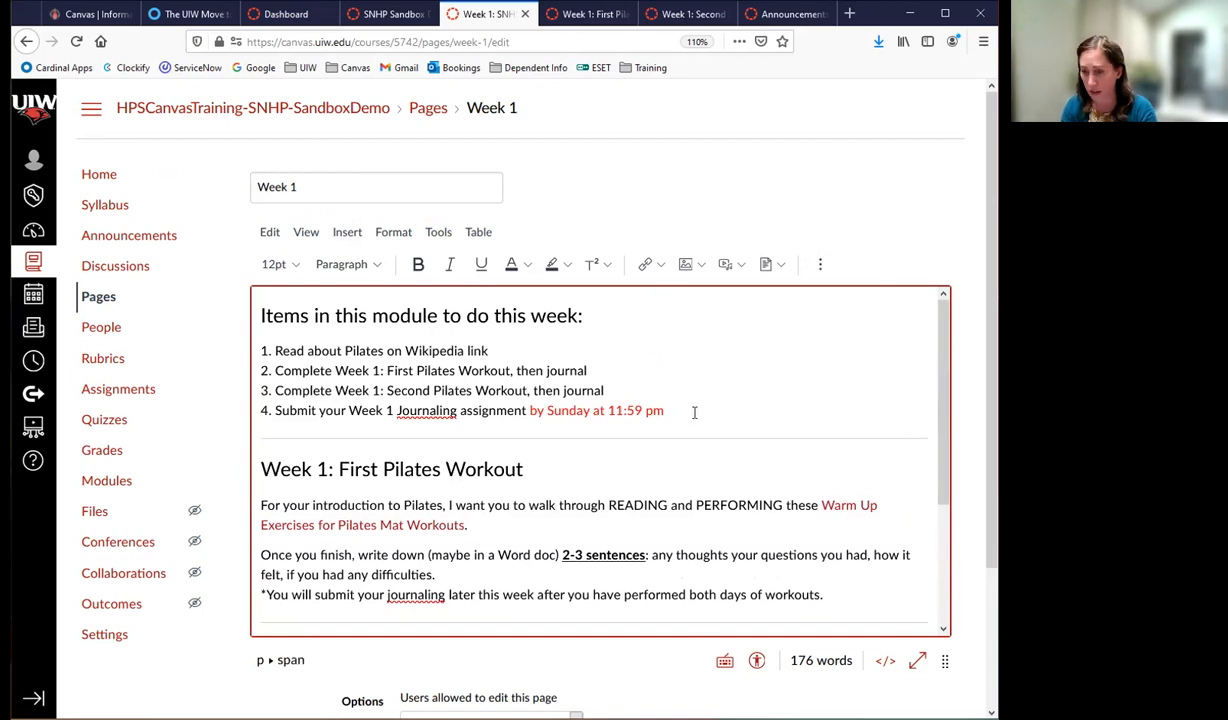
{"action": "key", "text": "Return"}
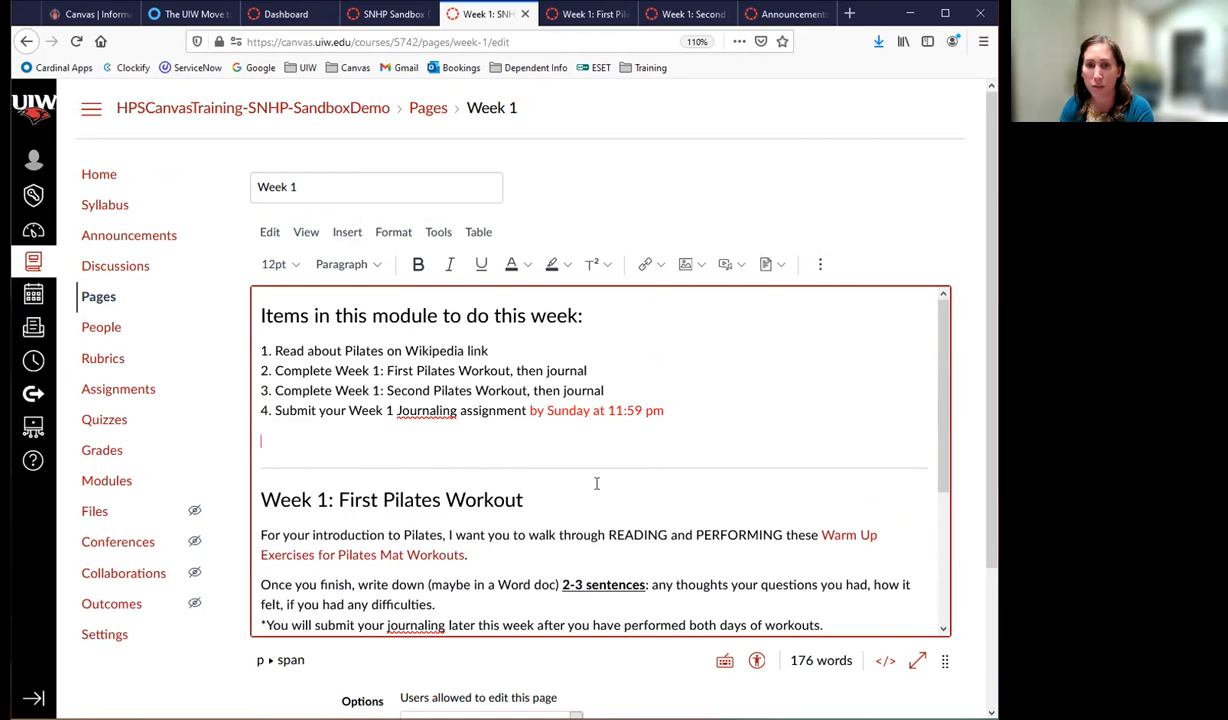
{"action": "scroll", "coordinate": [596, 486], "scroll_direction": "down", "scroll_amount": 3}
{"action": "left_click", "coordinate": [839, 449]}
{"action": "key", "text": "Return"}
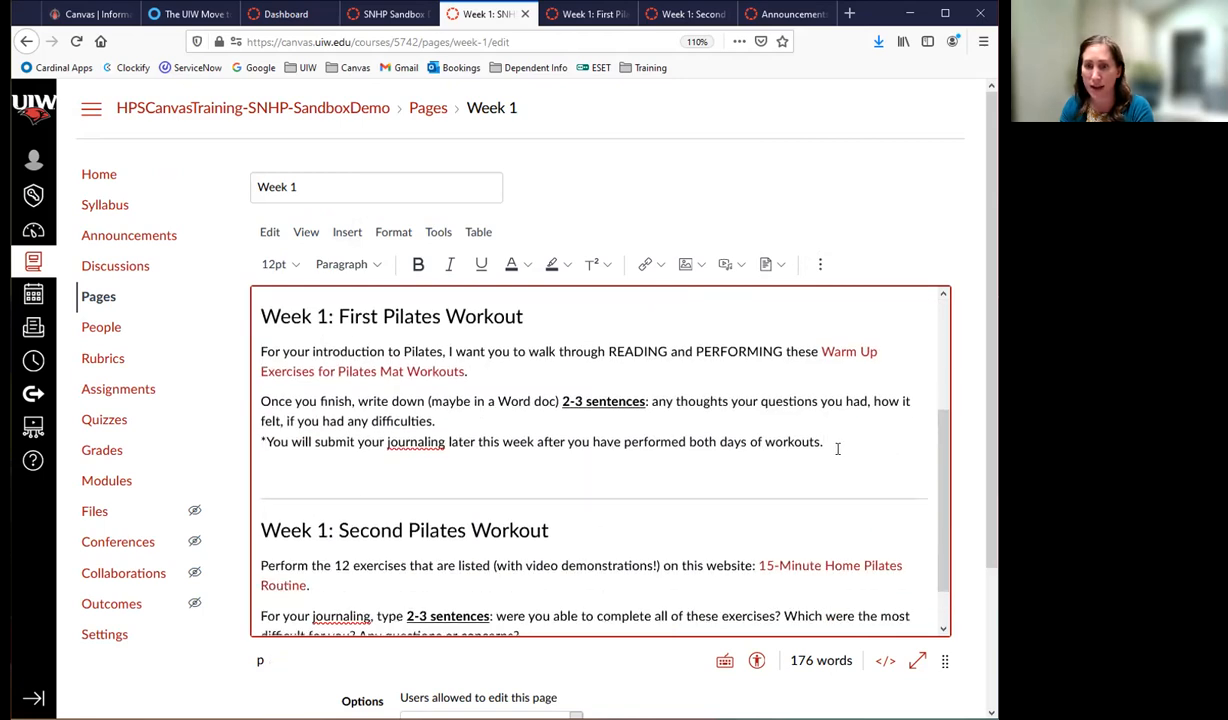
- Save the edited Week 1 page and review its combined content
{"action": "scroll", "coordinate": [700, 500], "scroll_direction": "down", "scroll_amount": 3}
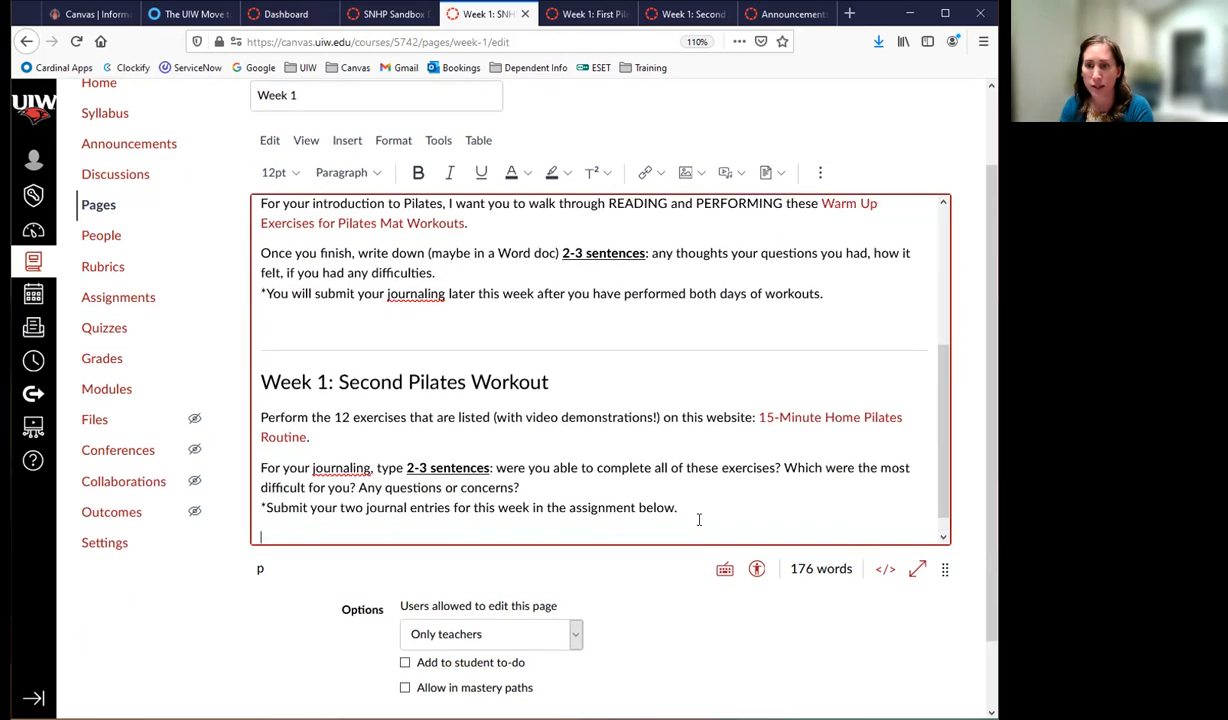
{"action": "scroll", "coordinate": [760, 620], "scroll_direction": "down", "scroll_amount": 1}
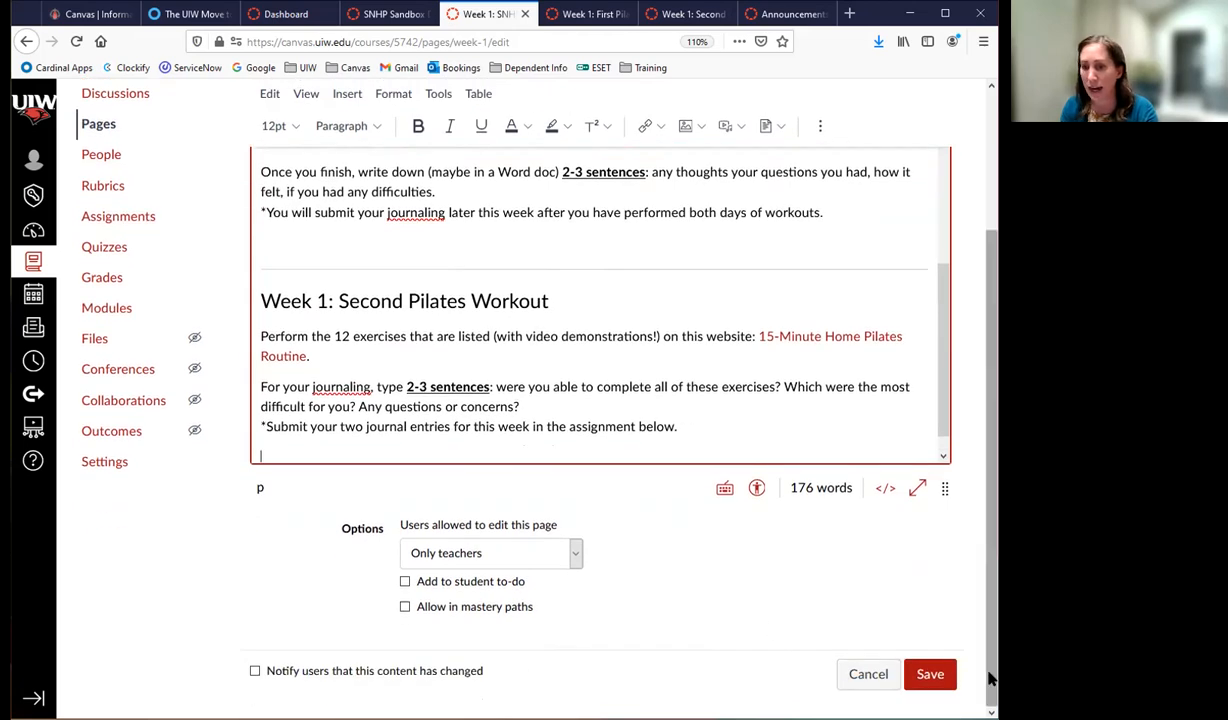
{"action": "left_click", "coordinate": [930, 676]}
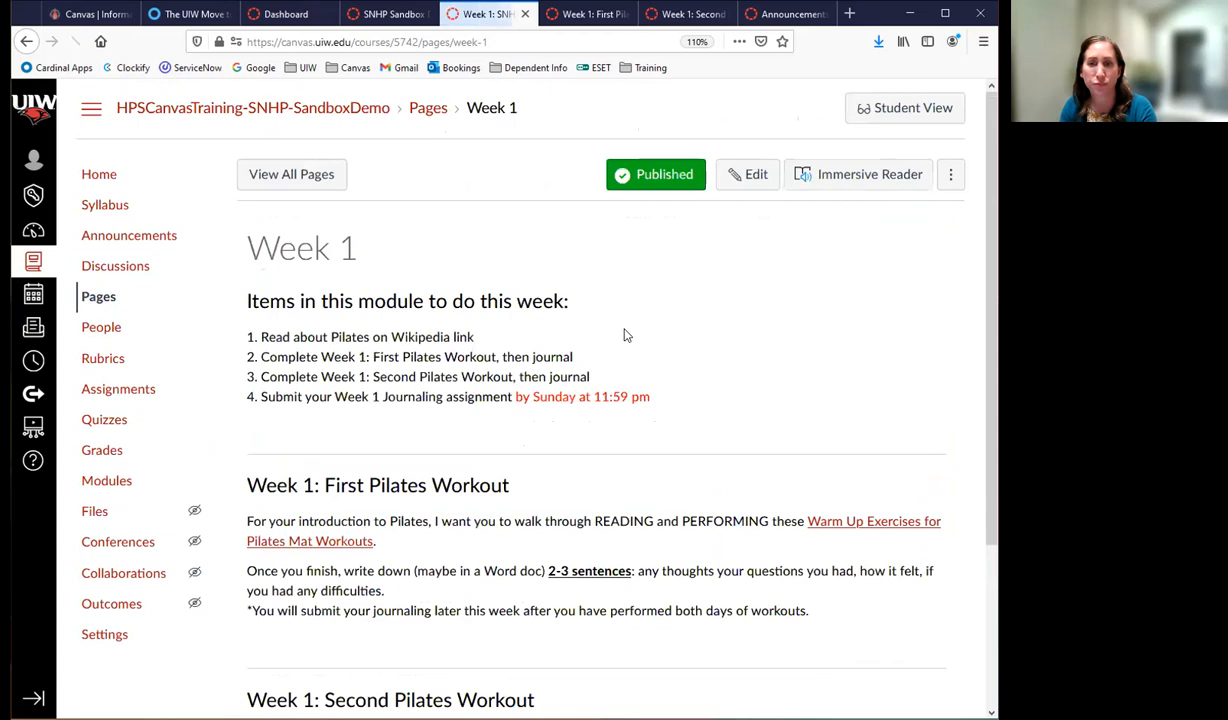
{"action": "scroll", "coordinate": [757, 322], "scroll_direction": "down", "scroll_amount": 3}
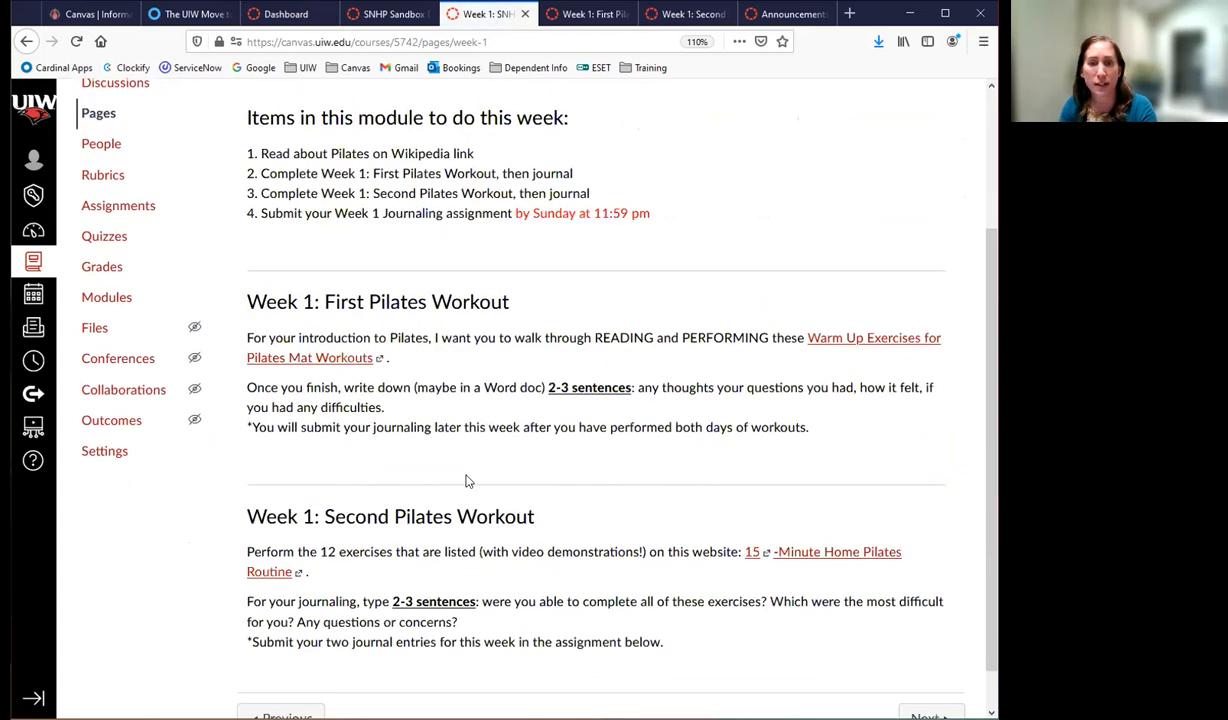
{"action": "scroll", "coordinate": [451, 462], "scroll_direction": "up", "scroll_amount": 3}
{"action": "scroll", "coordinate": [590, 332], "scroll_direction": "down", "scroll_amount": 3}
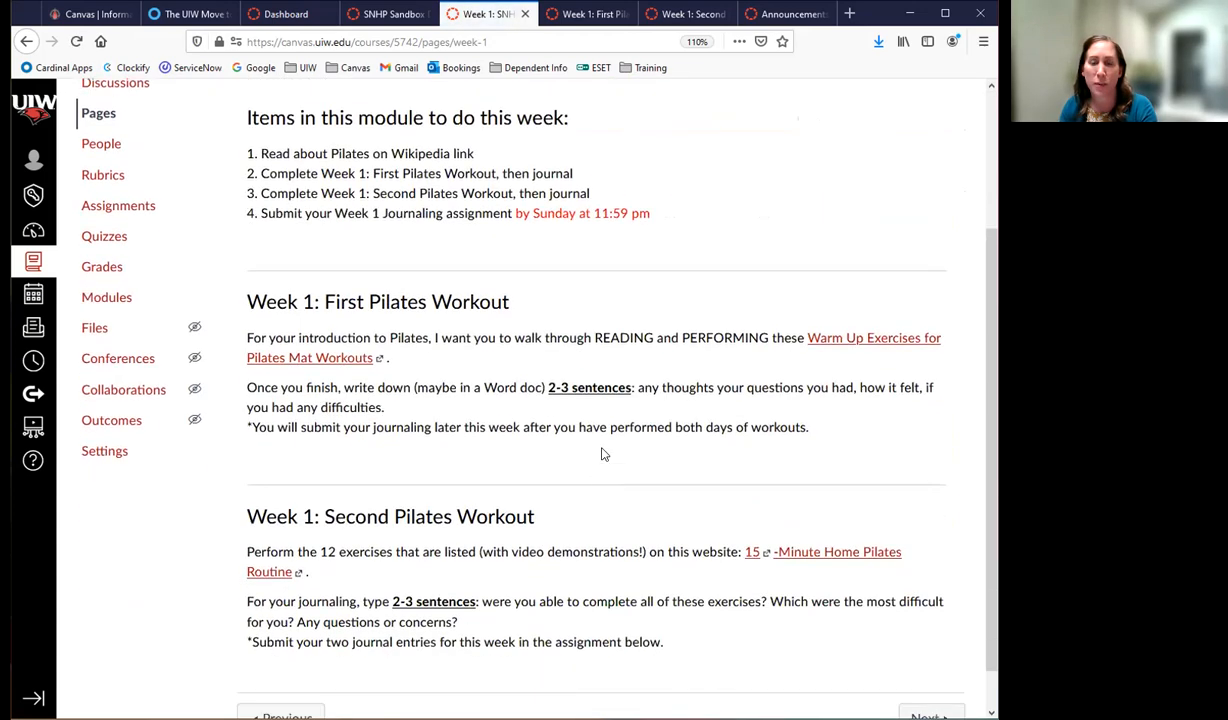
- Discard the open edit of the separate Week 1: First Pilates Workout page, delete that page, and close its browser tab
{"action": "left_click", "coordinate": [597, 14]}
{"action": "scroll", "coordinate": [780, 610], "scroll_direction": "down", "scroll_amount": 2}
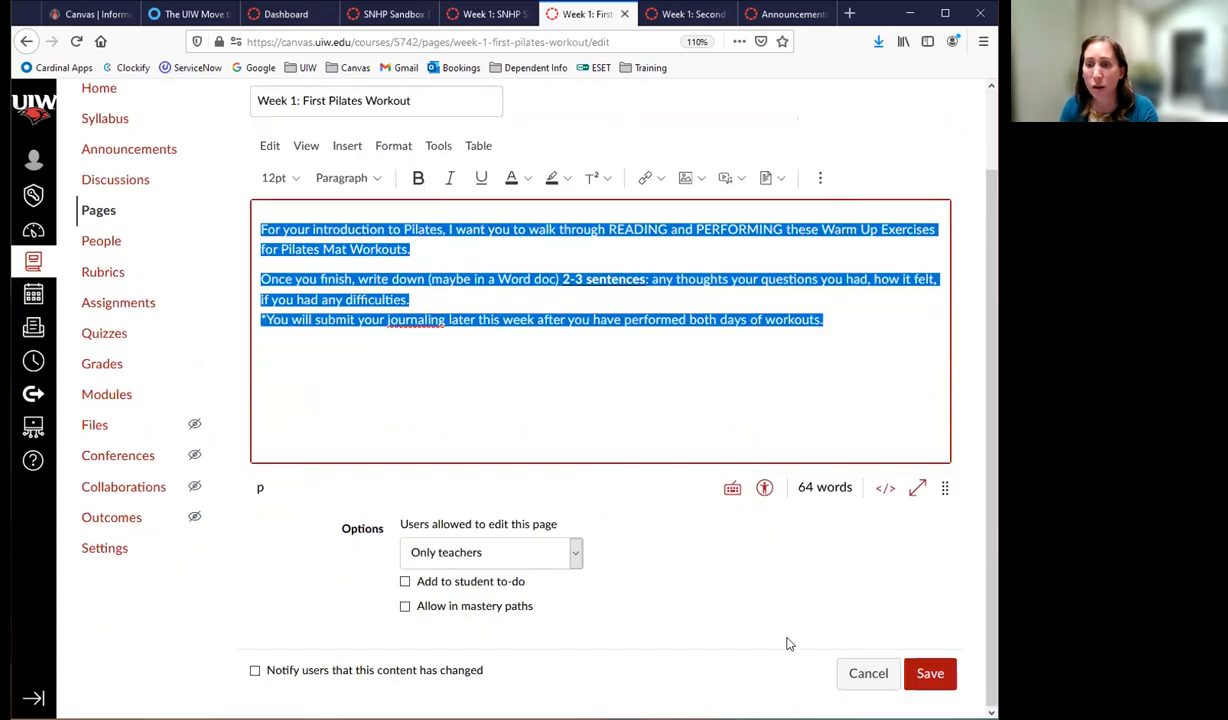
{"action": "left_click", "coordinate": [872, 681]}
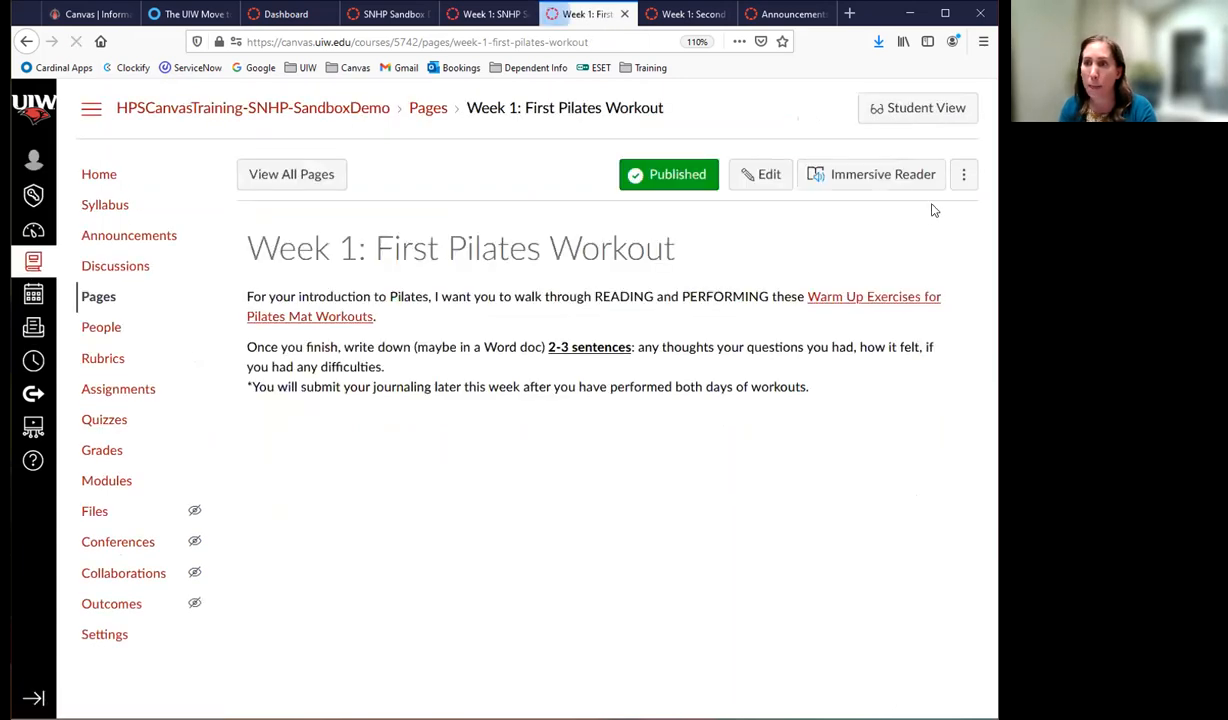
{"action": "left_click", "coordinate": [963, 174]}
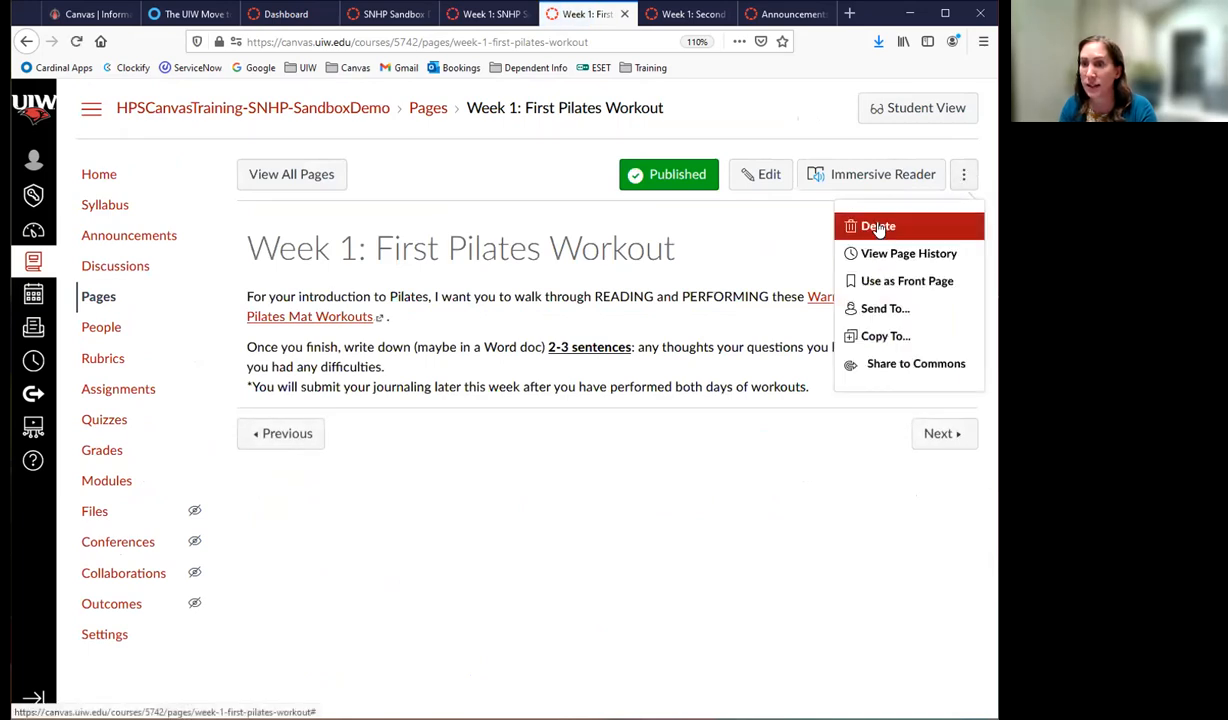
{"action": "left_click", "coordinate": [877, 227]}
{"action": "left_click", "coordinate": [614, 450]}
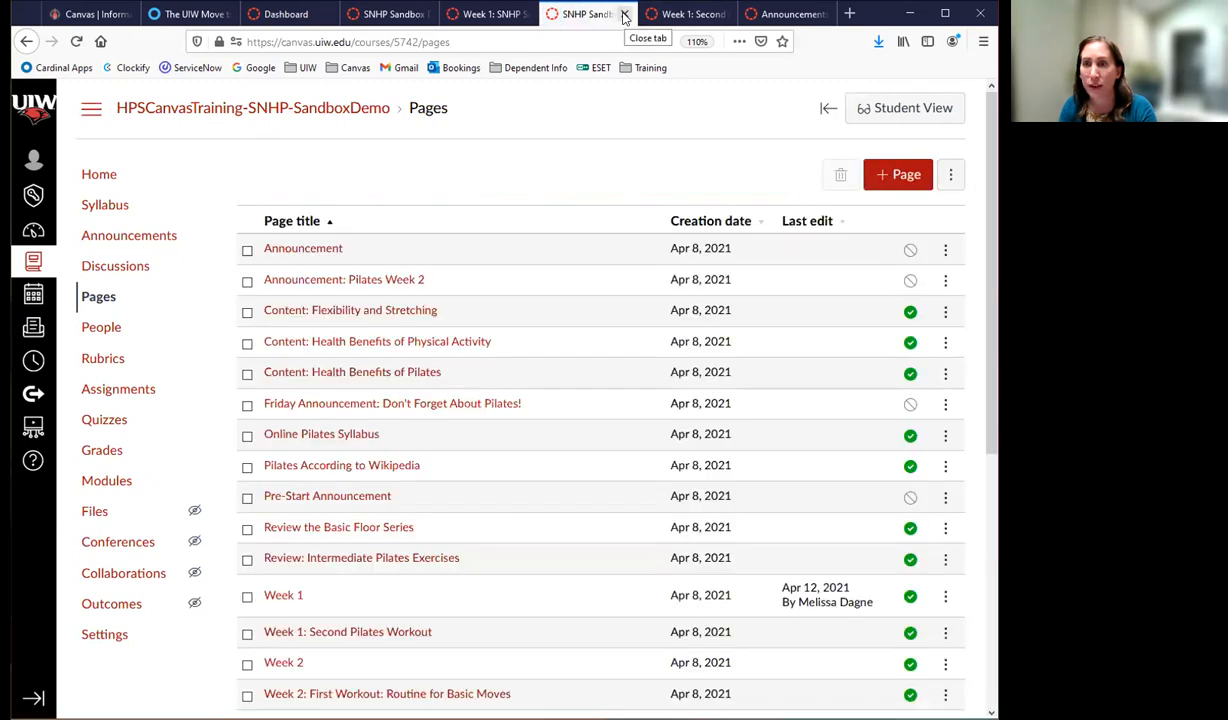
{"action": "left_click", "coordinate": [624, 16]}
- Cancel editing of the separate Week 1: Second Pilates Workout page, delete that page, and close its browser tab
{"action": "scroll", "coordinate": [900, 670], "scroll_direction": "down", "scroll_amount": 2}
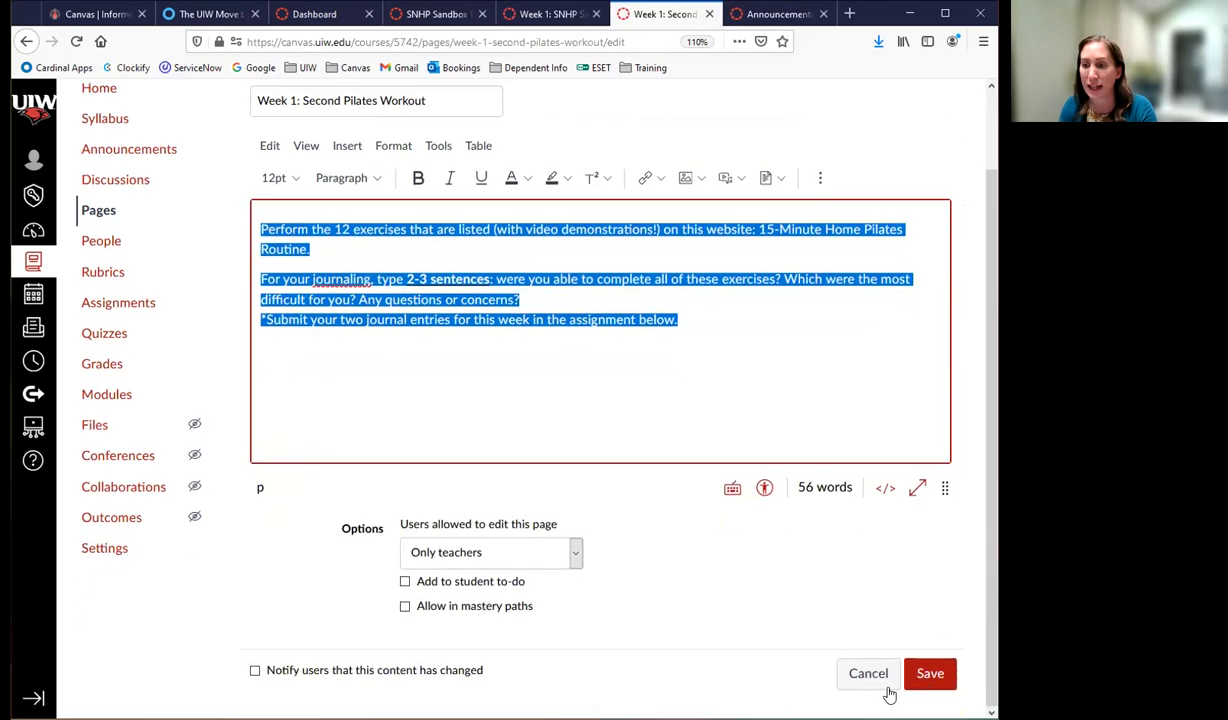
{"action": "left_click", "coordinate": [870, 680]}
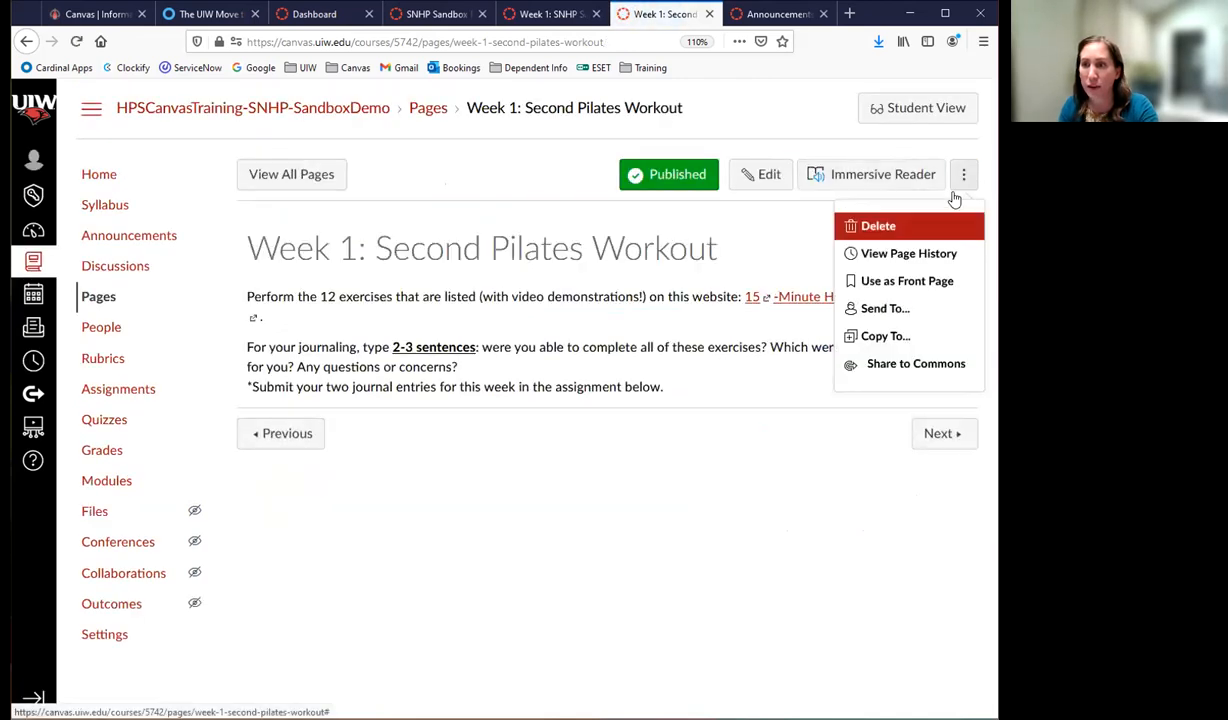
{"action": "left_click", "coordinate": [862, 226]}
{"action": "left_click", "coordinate": [616, 446]}
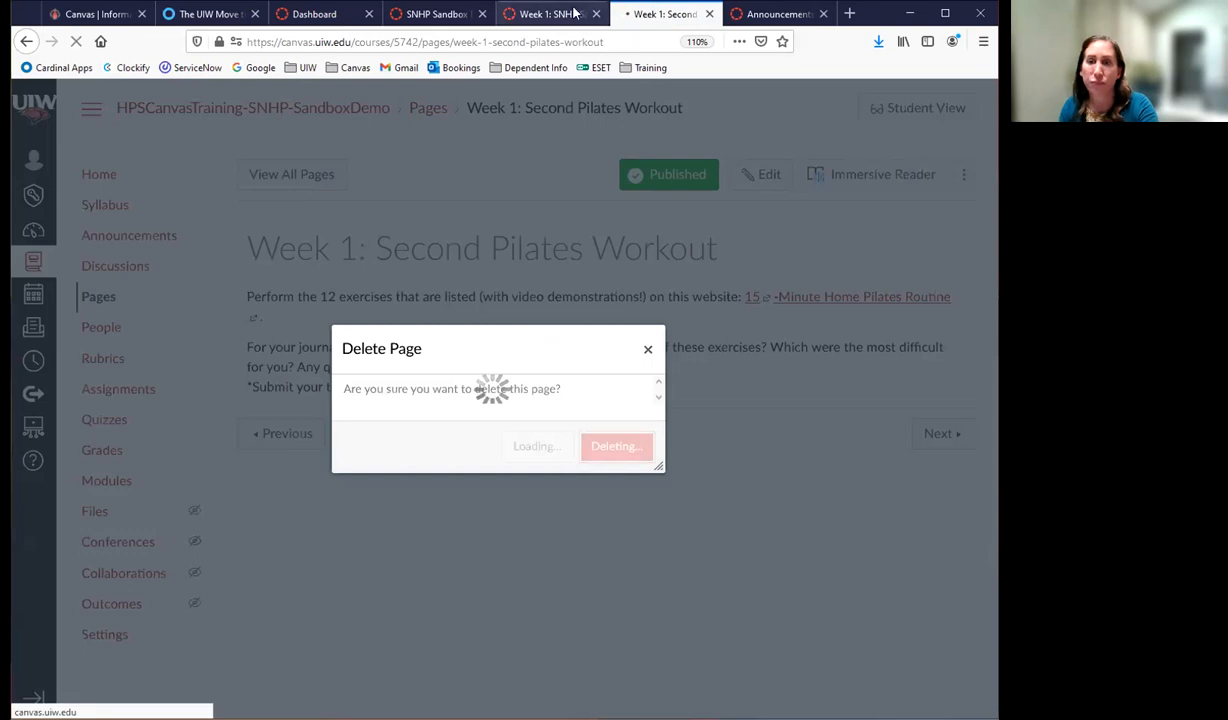
{"action": "left_click", "coordinate": [707, 14]}
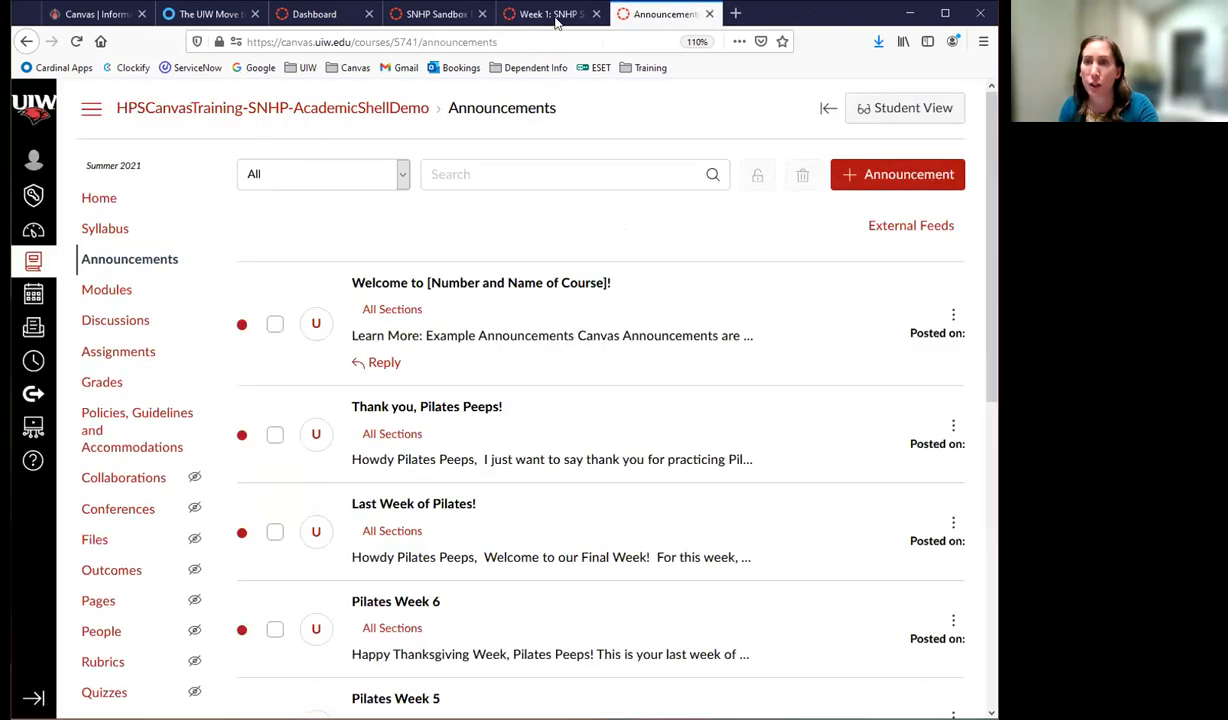
- Examine the combined Week 1 page and the items listed in the course's Week 1 and Week 2 modules
{"action": "left_click", "coordinate": [545, 14]}
{"action": "scroll", "coordinate": [597, 272], "scroll_direction": "up", "scroll_amount": 2}
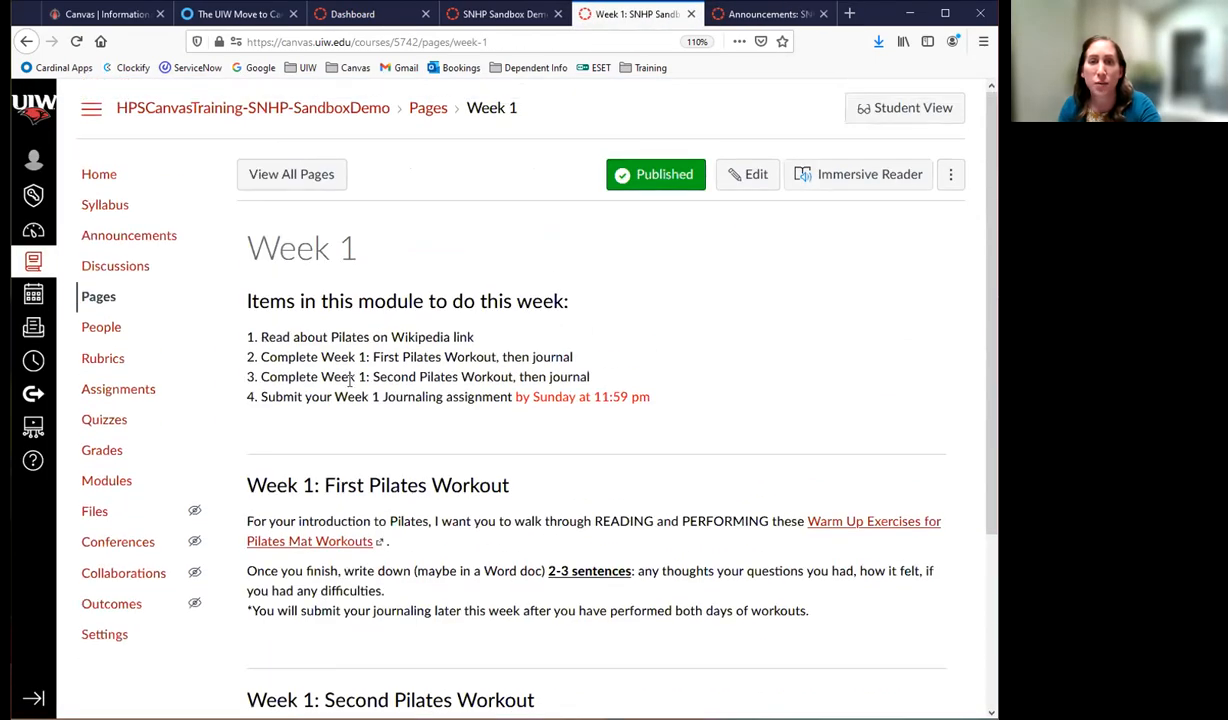
{"action": "scroll", "coordinate": [435, 527], "scroll_direction": "down", "scroll_amount": 4}
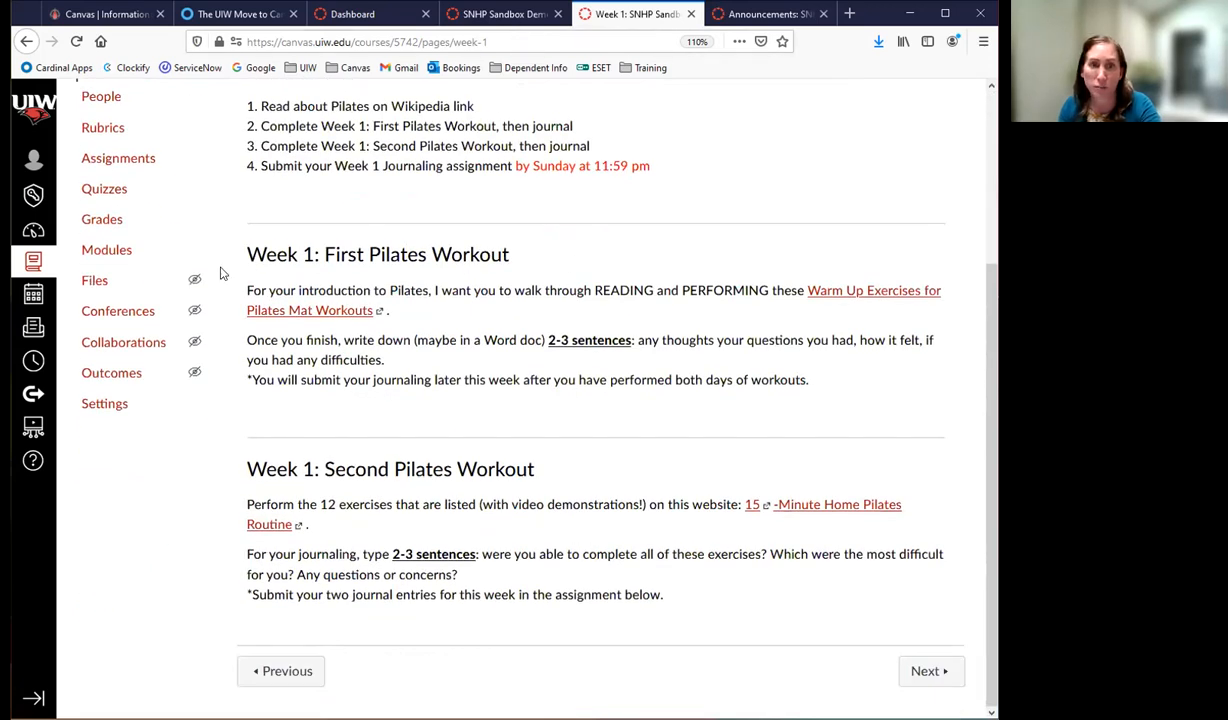
{"action": "left_click", "coordinate": [118, 256]}
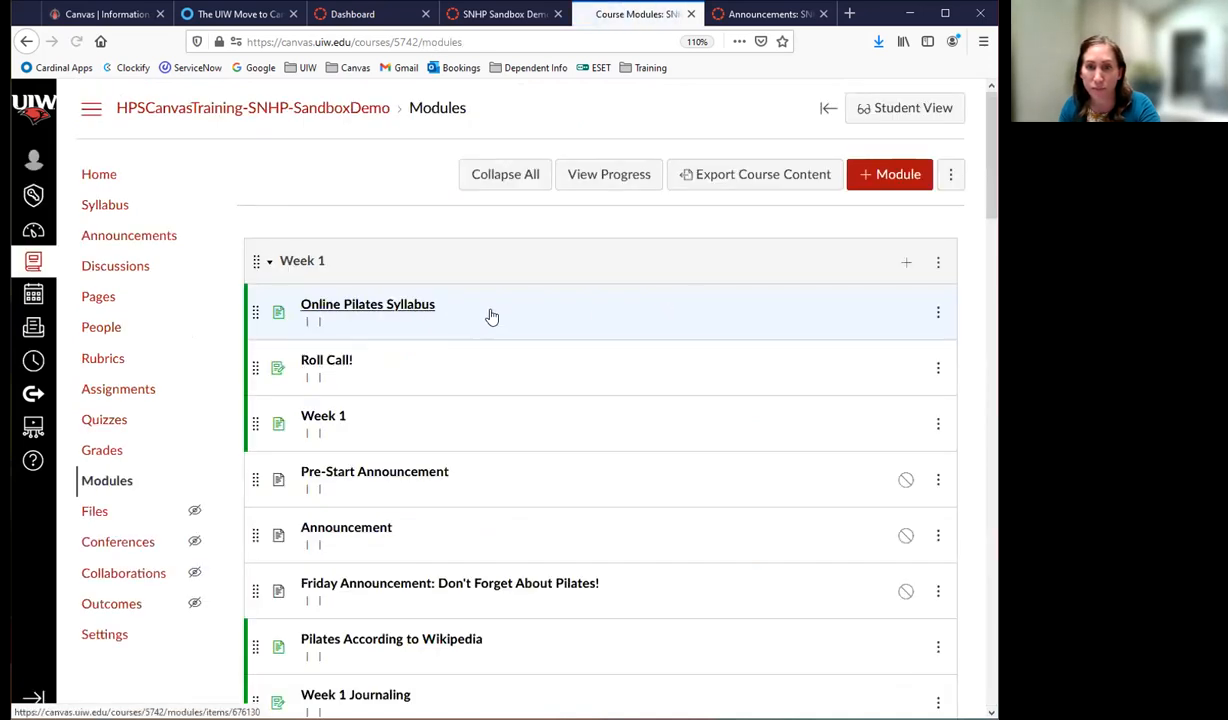
{"action": "scroll", "coordinate": [420, 316], "scroll_direction": "down", "scroll_amount": 2}
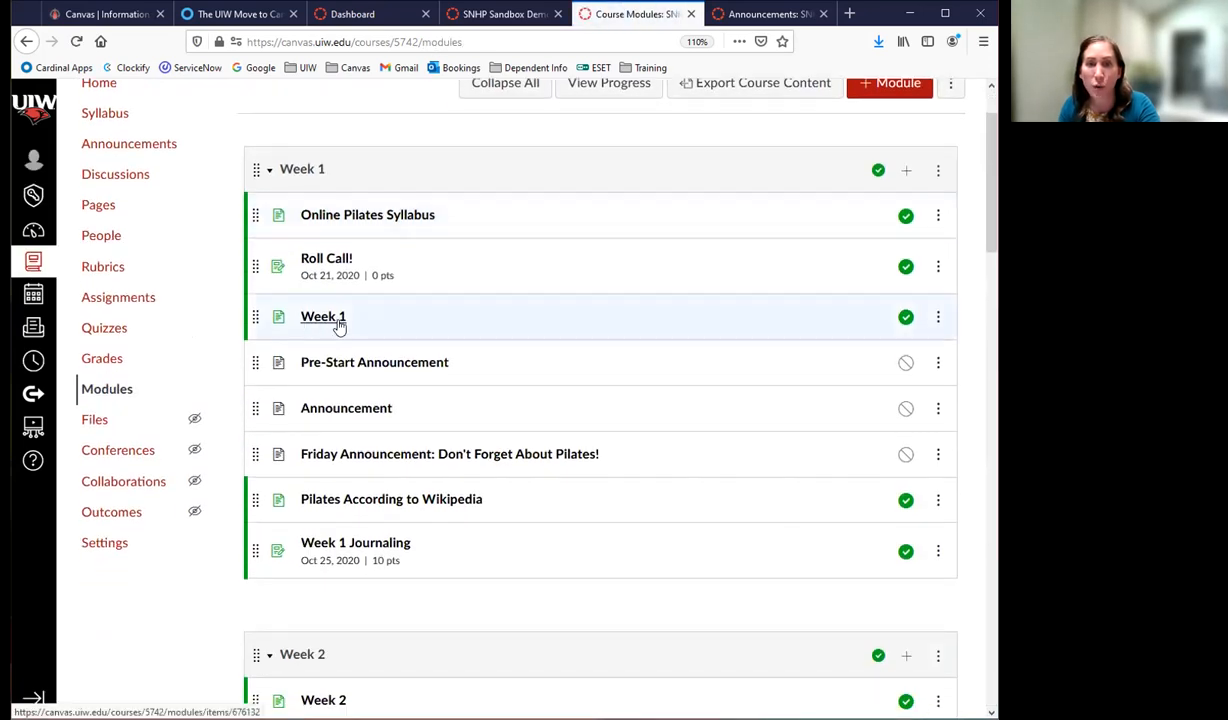
{"action": "scroll", "coordinate": [430, 322], "scroll_direction": "down", "scroll_amount": 2}
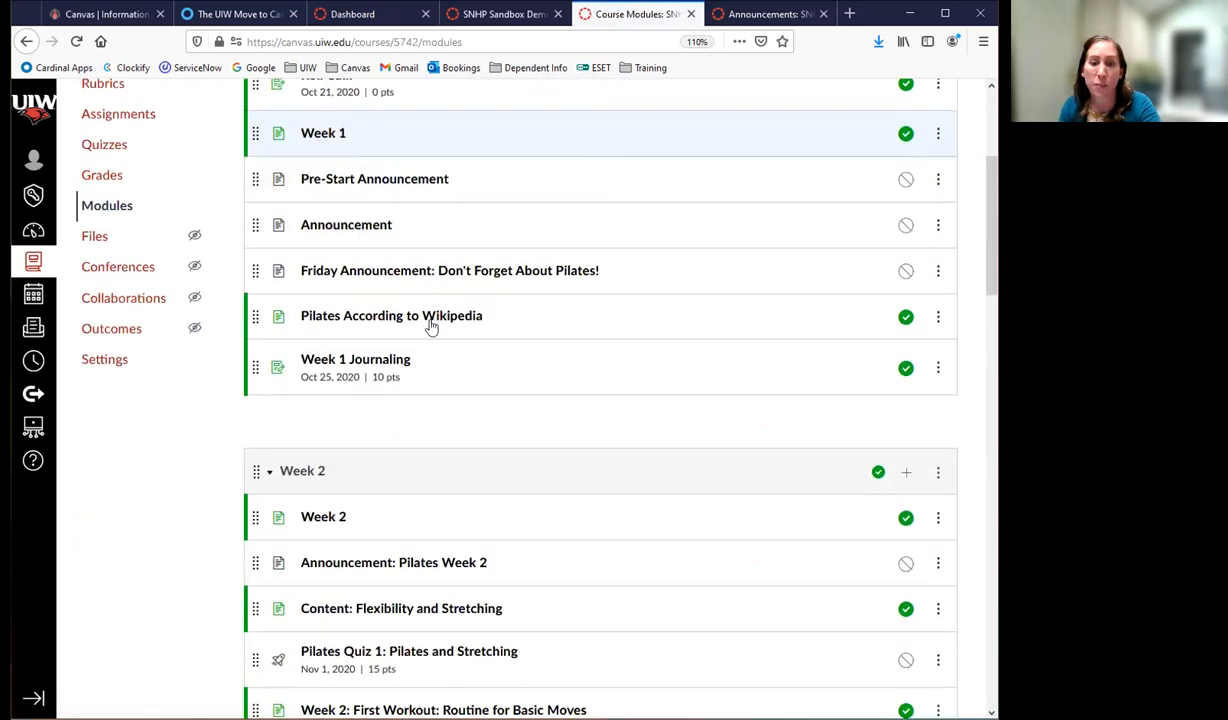
{"action": "scroll", "coordinate": [480, 578], "scroll_direction": "down", "scroll_amount": 2}
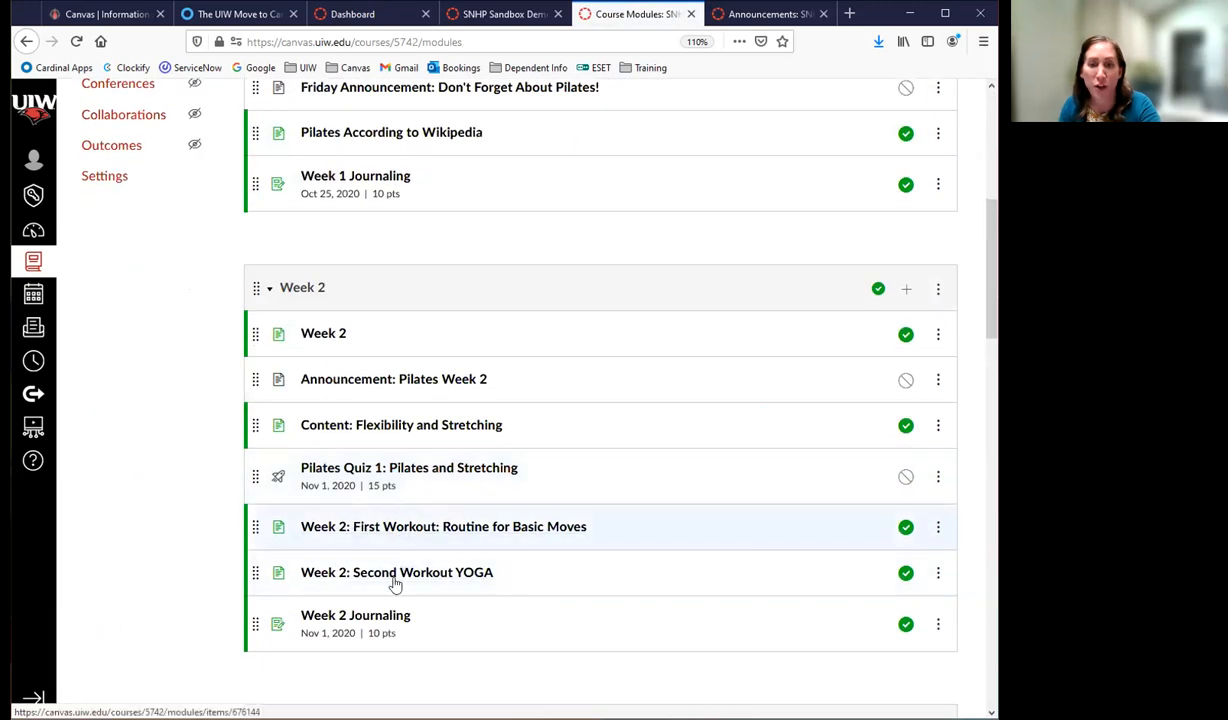
{"action": "scroll", "coordinate": [430, 548], "scroll_direction": "up", "scroll_amount": 1}
{"action": "scroll", "coordinate": [475, 245], "scroll_direction": "up", "scroll_amount": 1}
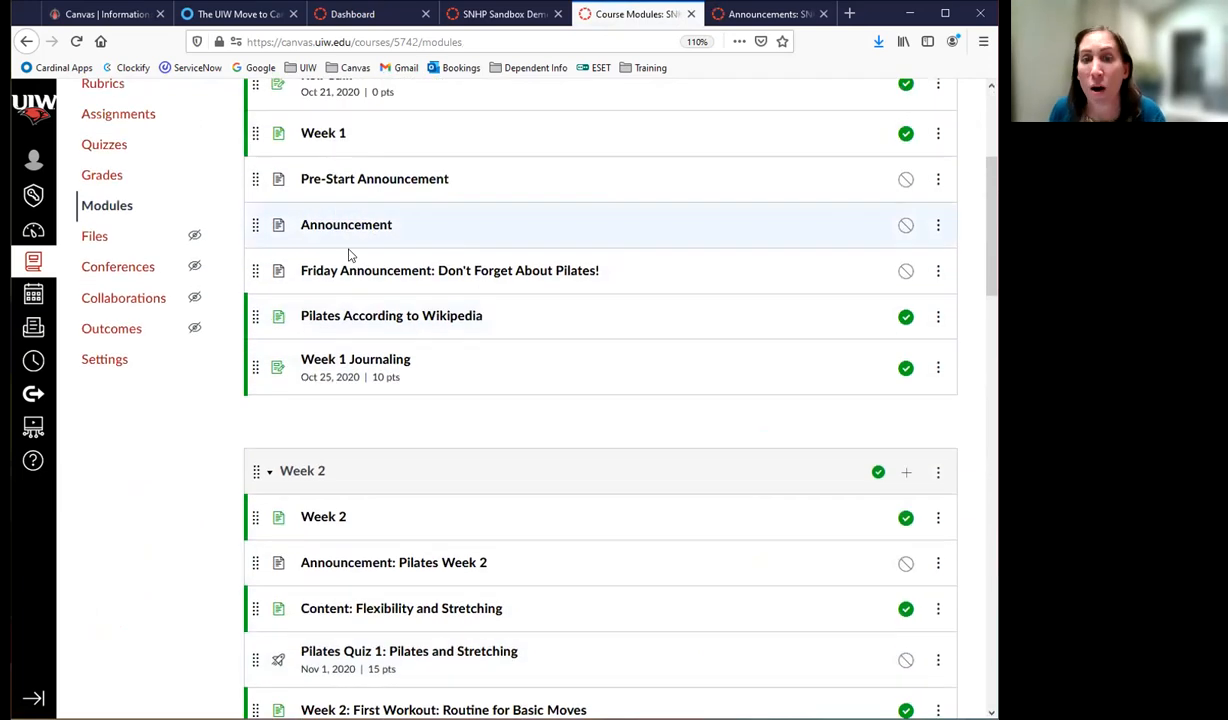
{"action": "scroll", "coordinate": [476, 236], "scroll_direction": "up", "scroll_amount": 2}
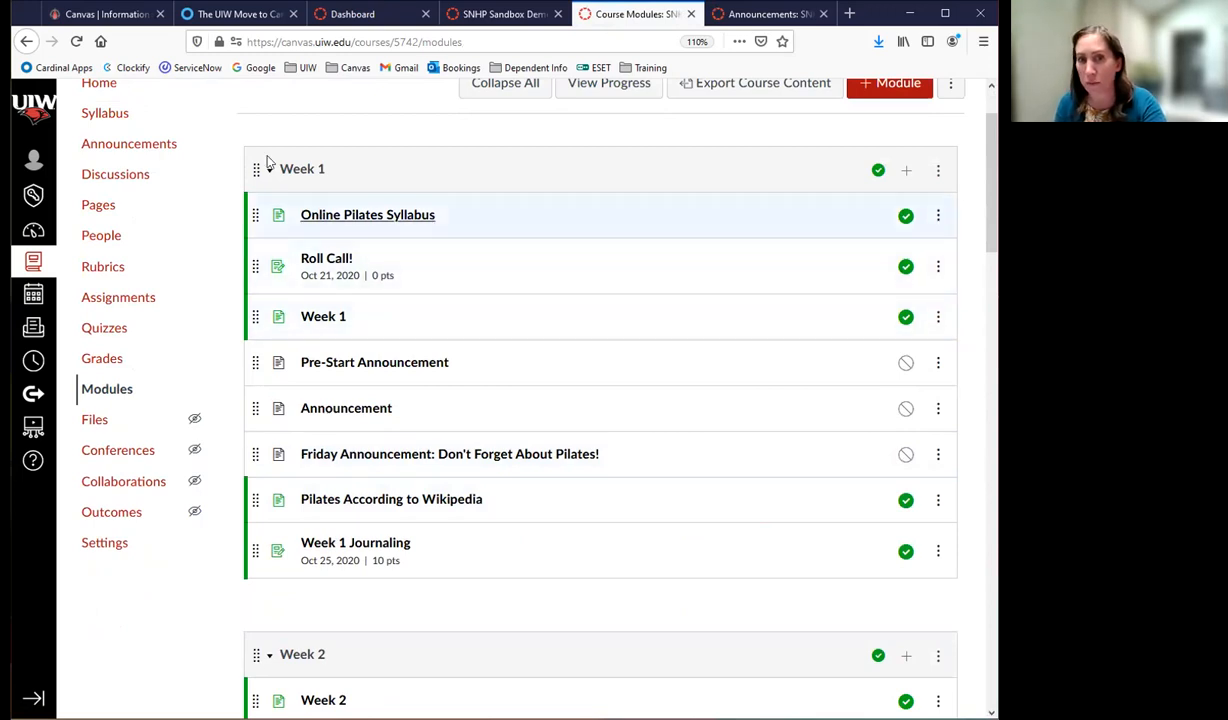
- Open the Week 1 page from the Week 1 module for editing and enlarge the content editor's height
{"action": "left_click", "coordinate": [318, 318]}
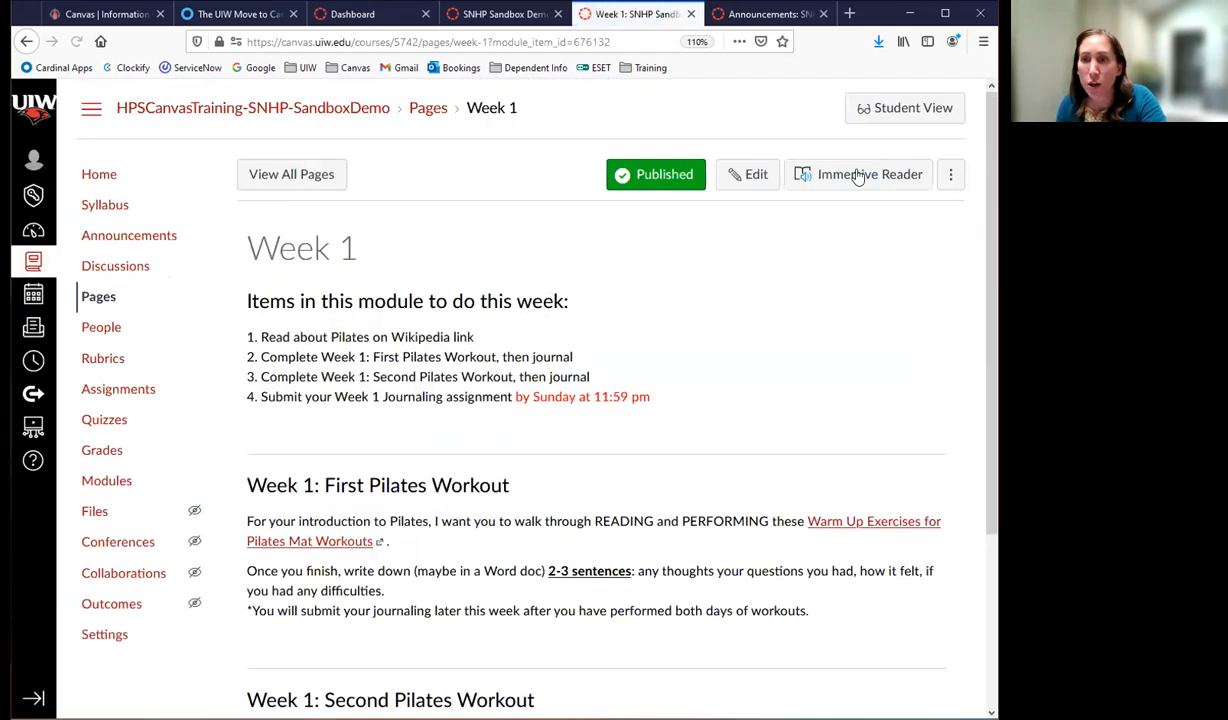
{"action": "left_click", "coordinate": [748, 175]}
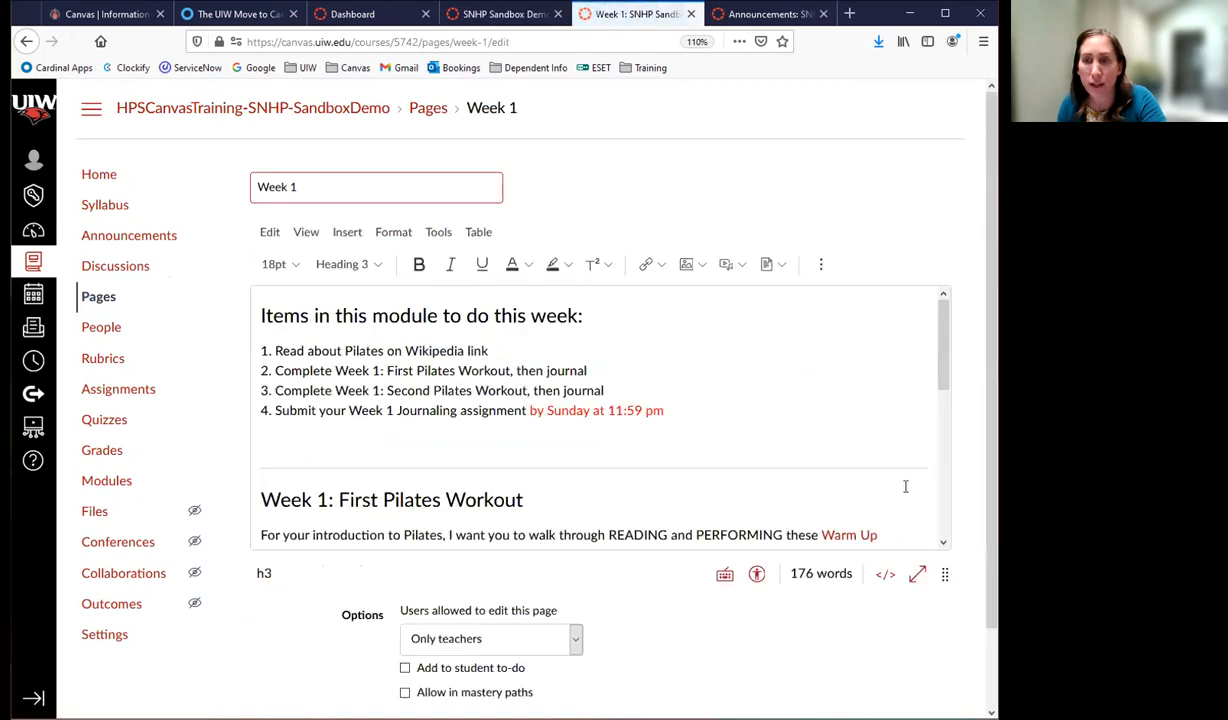
{"action": "left_click_drag", "start_coordinate": [943, 575], "coordinate": [942, 682]}
{"action": "scroll", "coordinate": [562, 432], "scroll_direction": "down", "scroll_amount": 3}
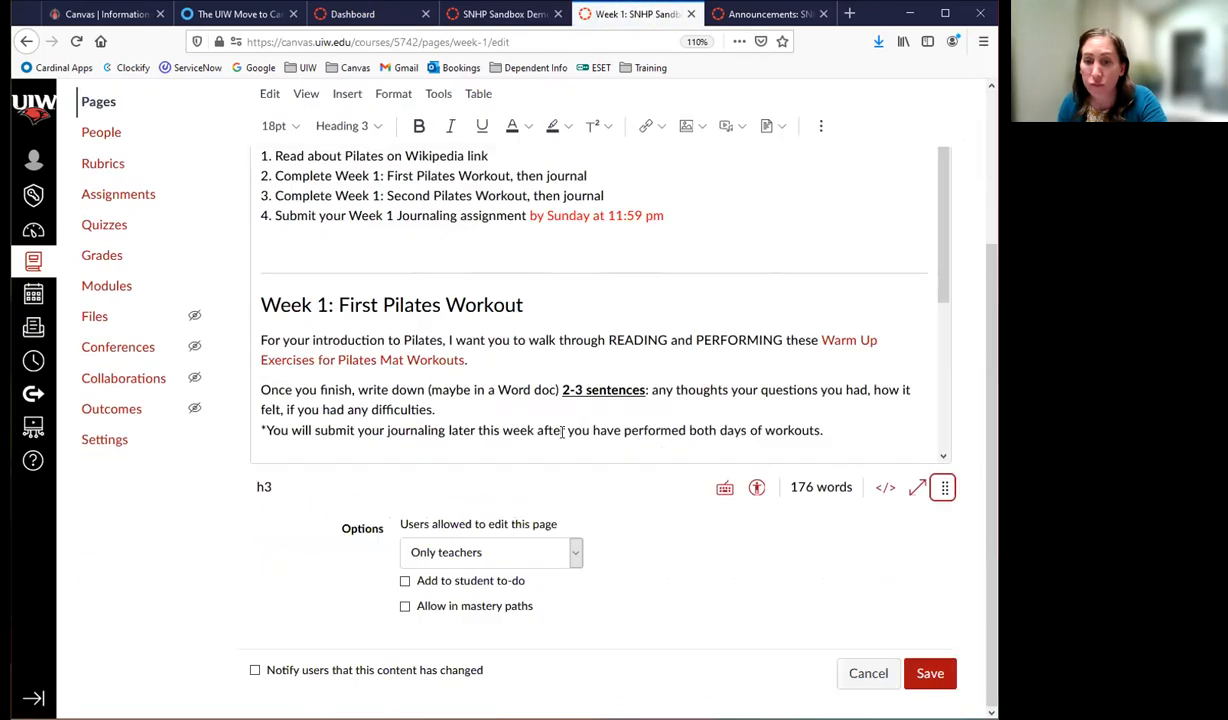
{"action": "scroll", "coordinate": [483, 357], "scroll_direction": "down", "scroll_amount": 3}
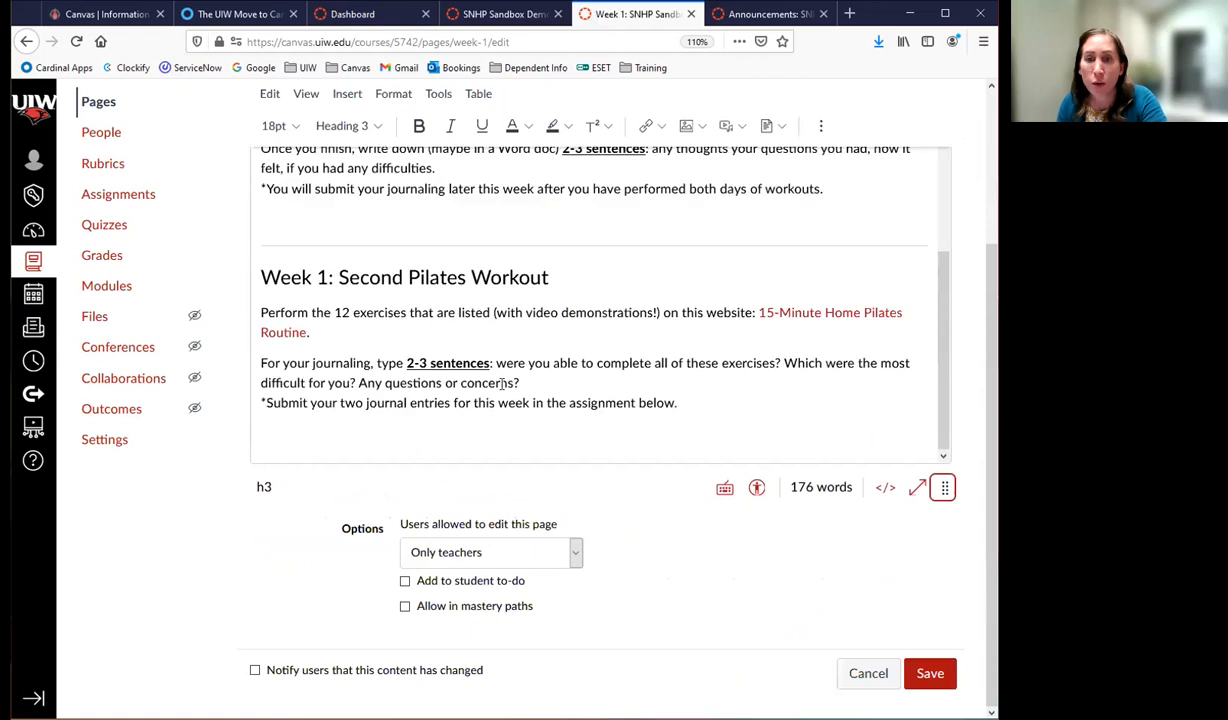
- Show the student to-do date option and the choices for users allowed to edit the page, without applying either
{"action": "left_click", "coordinate": [405, 581]}
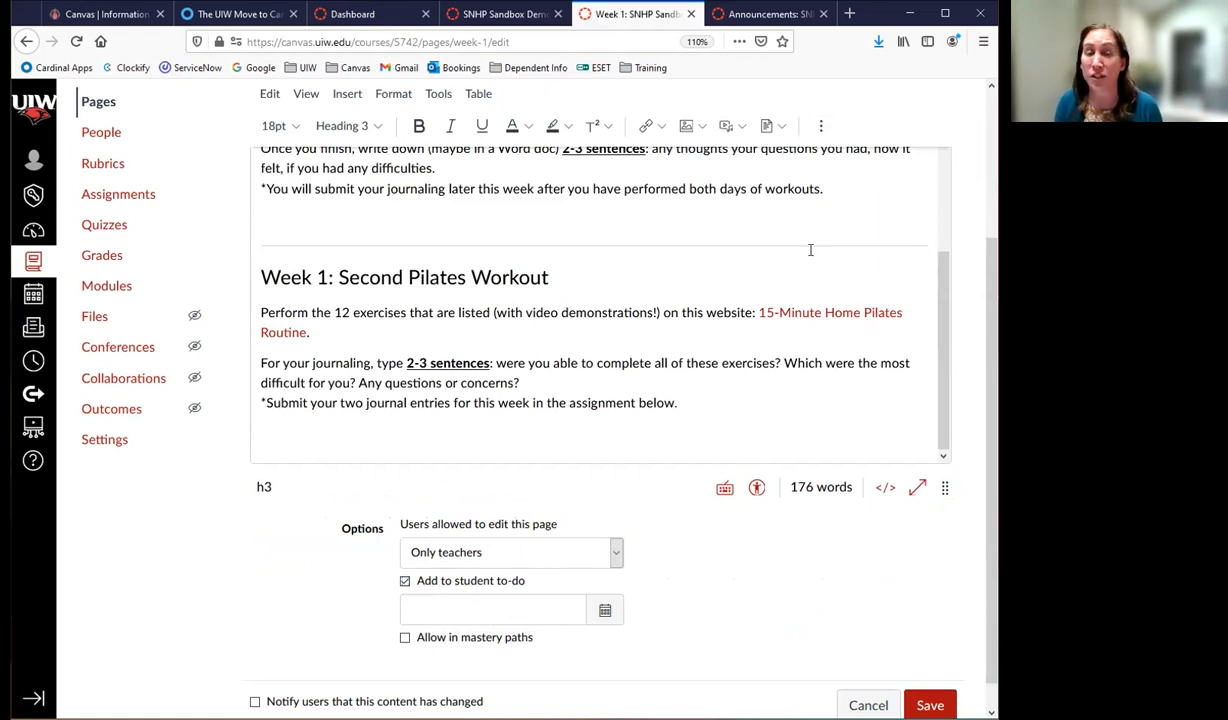
{"action": "left_click", "coordinate": [404, 581]}
{"action": "left_click", "coordinate": [550, 545]}
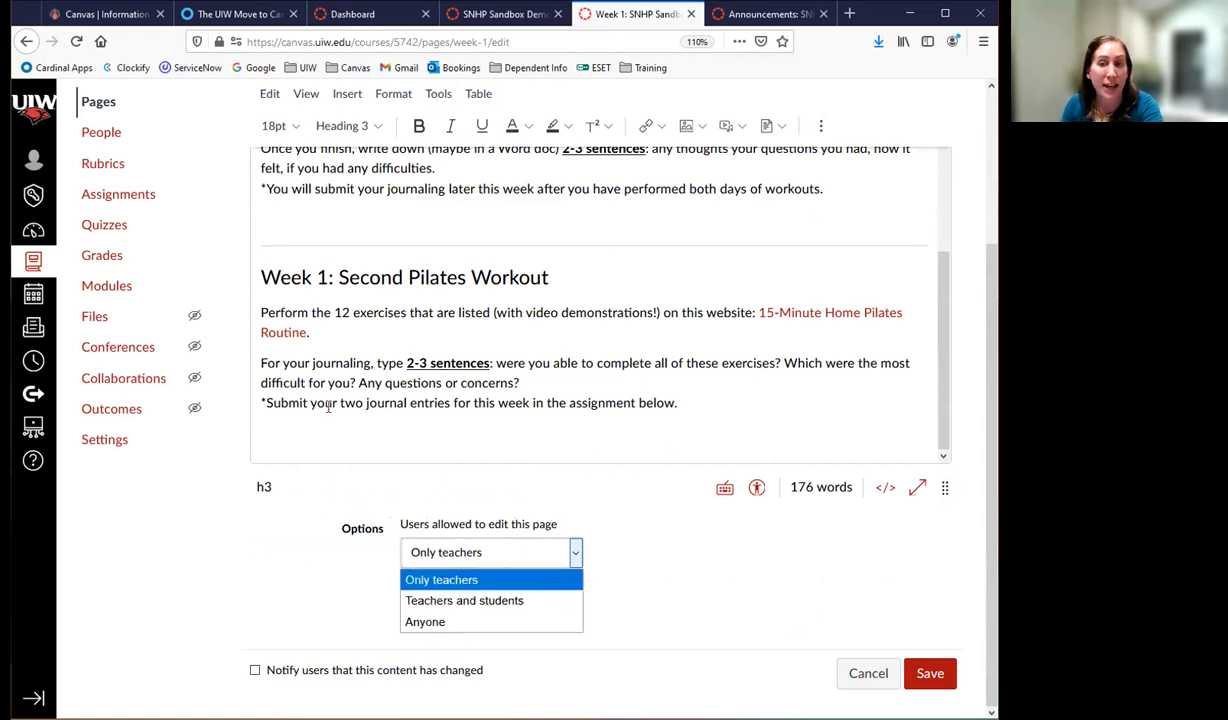
{"action": "left_click", "coordinate": [641, 567]}
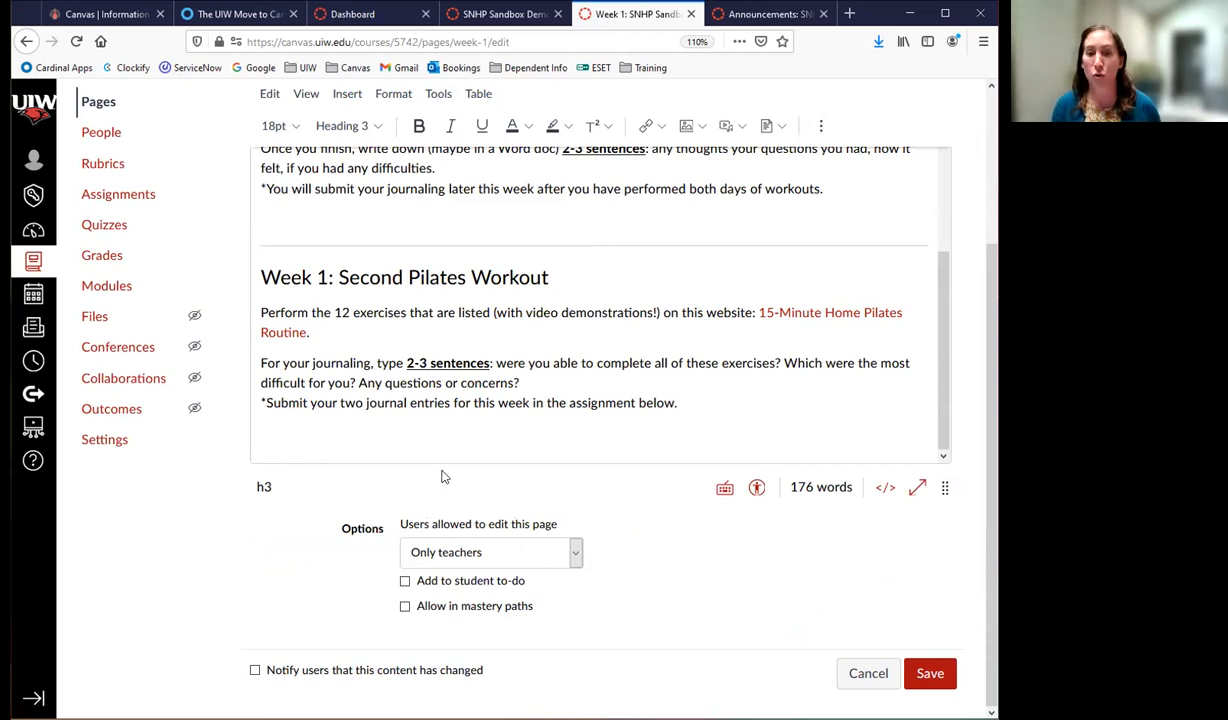
- Insert a course link to the Week 1 Journaling assignment on a new line below the Second Pilates Workout text
{"action": "scroll", "coordinate": [690, 548], "scroll_direction": "up", "scroll_amount": 1}
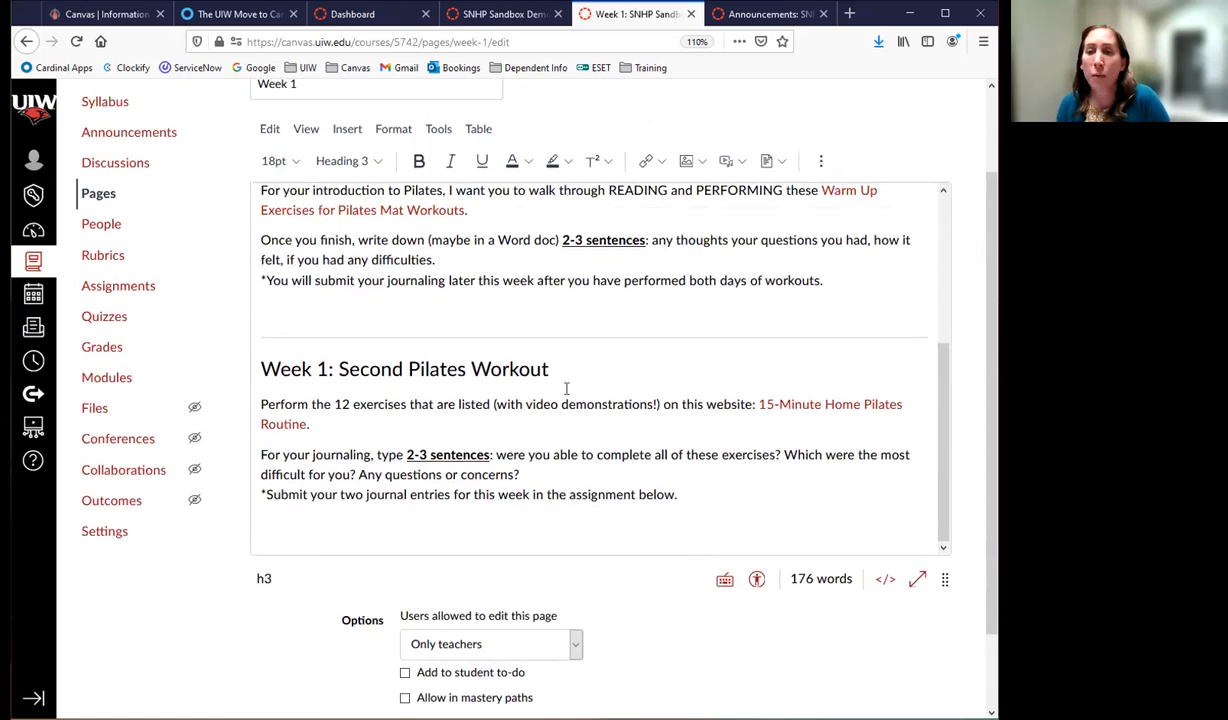
{"action": "left_click", "coordinate": [650, 450]}
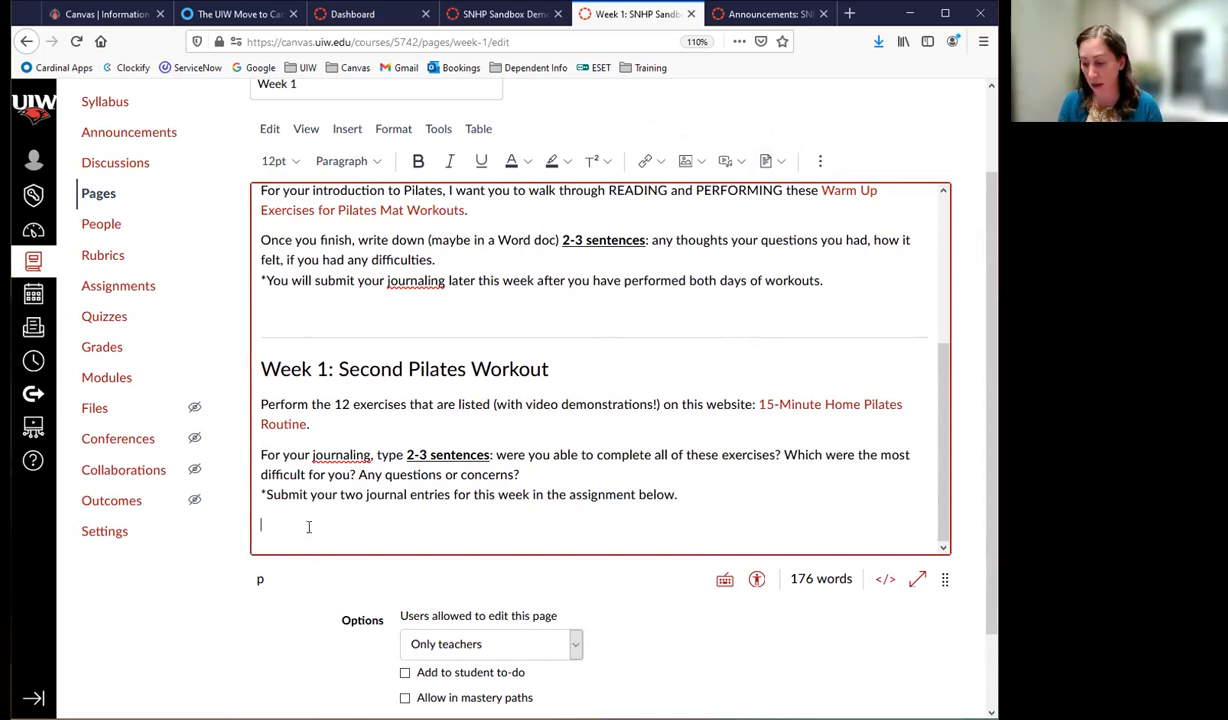
{"action": "key", "text": "Return"}
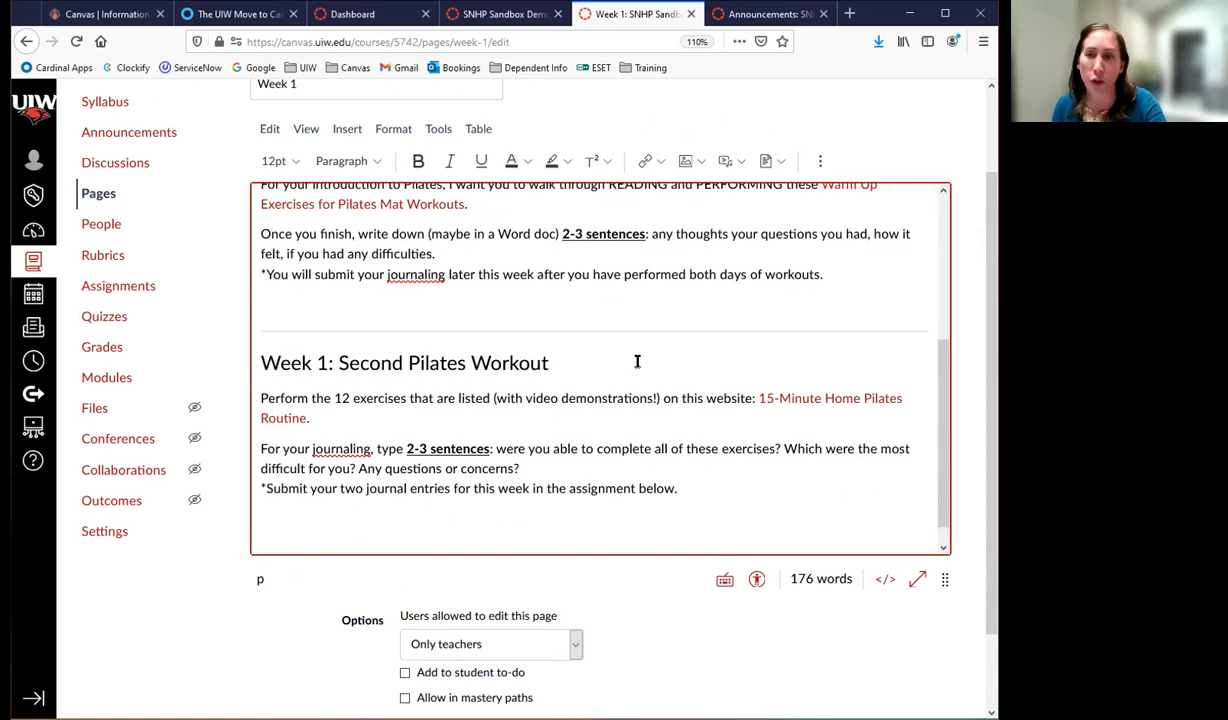
{"action": "left_click", "coordinate": [650, 161]}
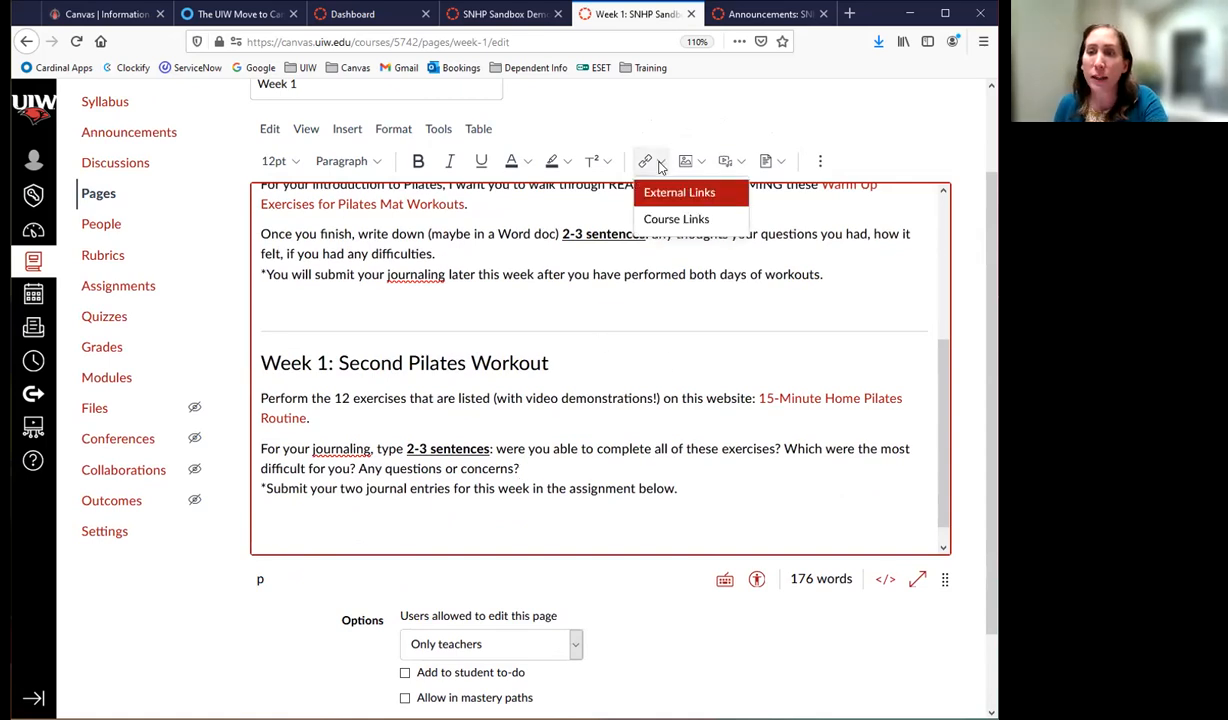
{"action": "left_click", "coordinate": [667, 222]}
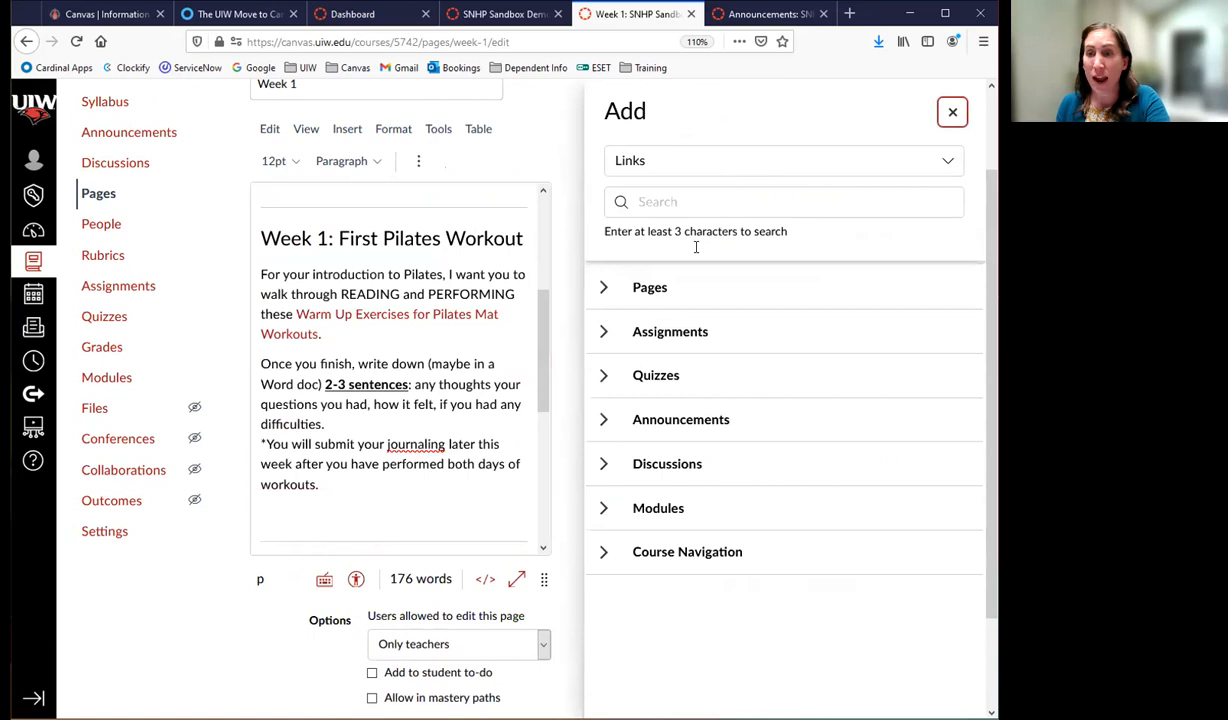
{"action": "left_click", "coordinate": [604, 331]}
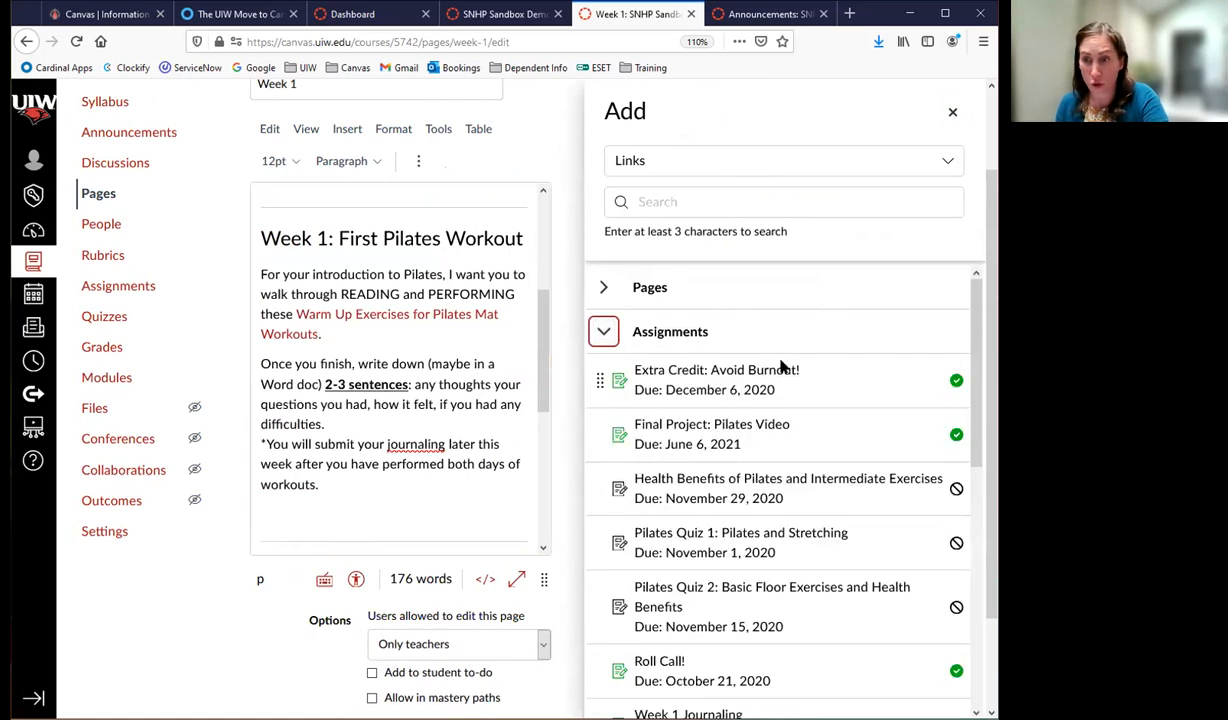
{"action": "scroll", "coordinate": [783, 367], "scroll_direction": "down", "scroll_amount": 5}
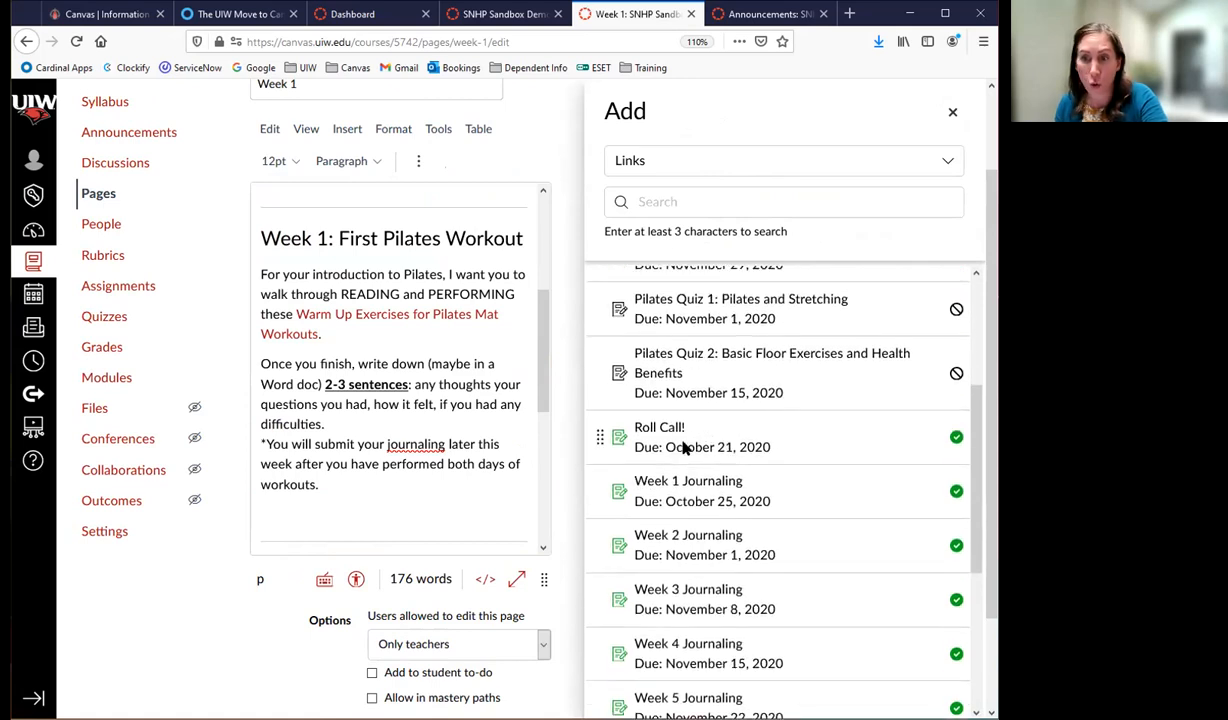
{"action": "scroll", "coordinate": [809, 463], "scroll_direction": "down", "scroll_amount": 2}
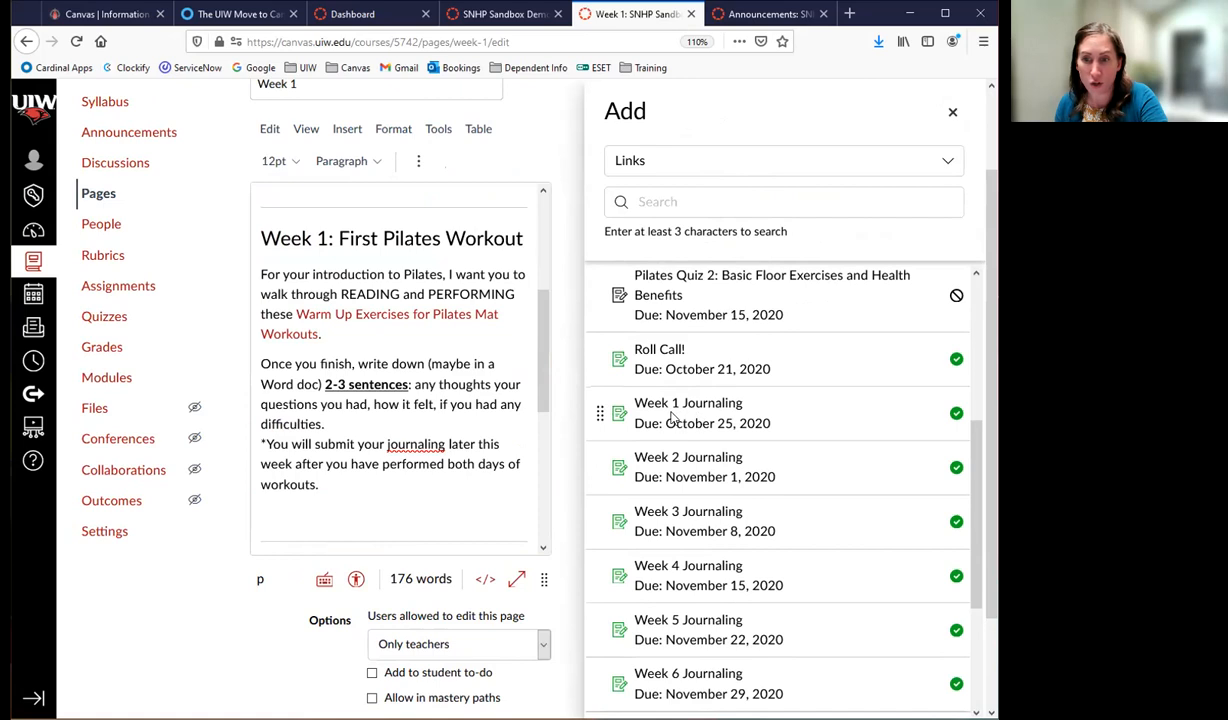
{"action": "left_click", "coordinate": [672, 418]}
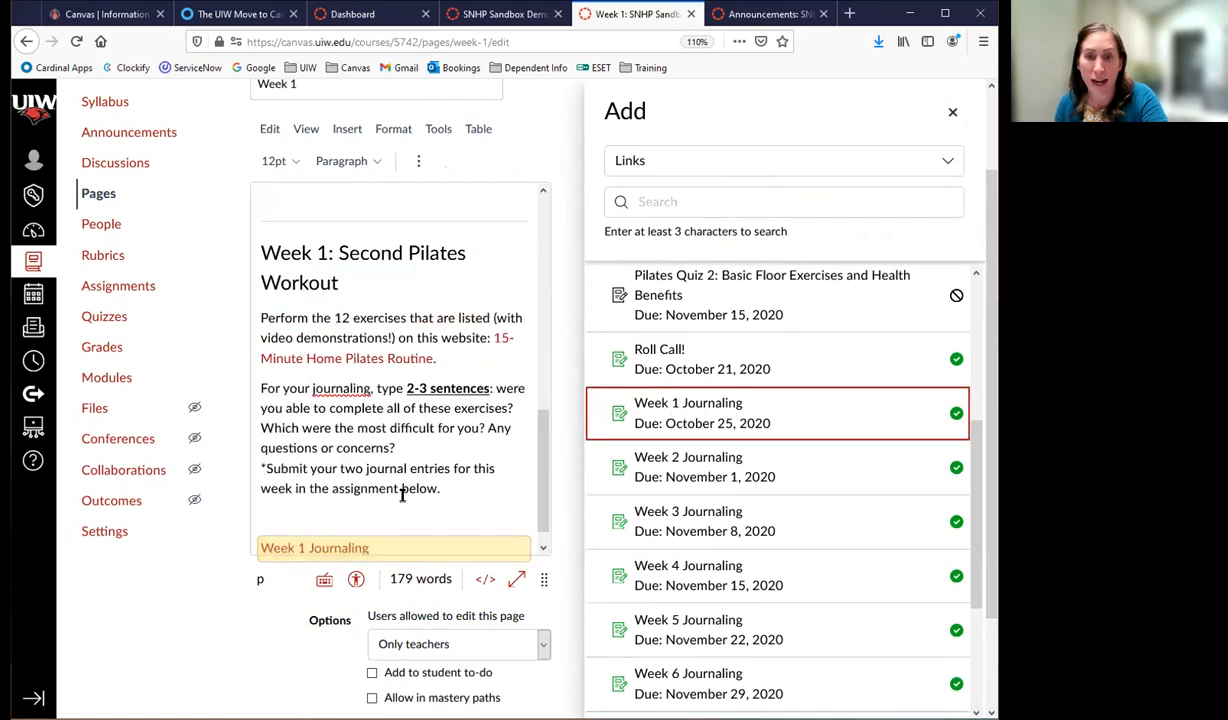
- Add the text "- Turn in Assignment with this link." after the Week 1 Journaling link and close the course link picker
{"action": "left_click", "coordinate": [416, 524]}
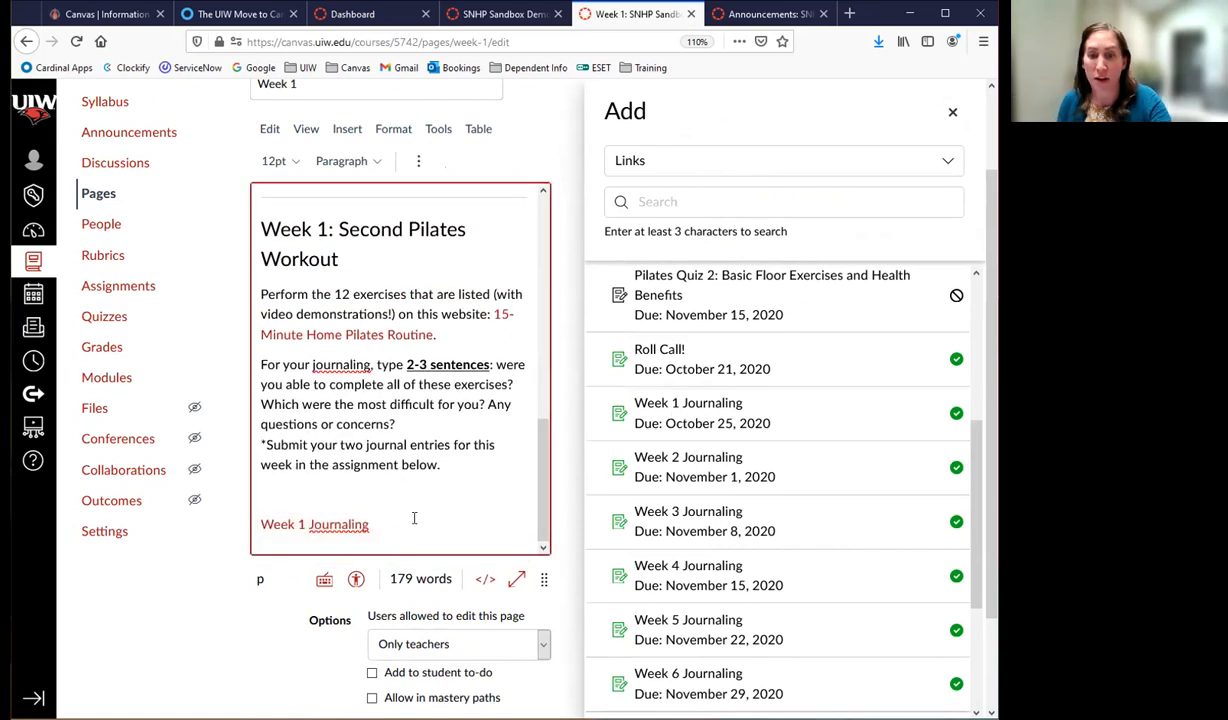
{"action": "type", "text": "Assignment"}
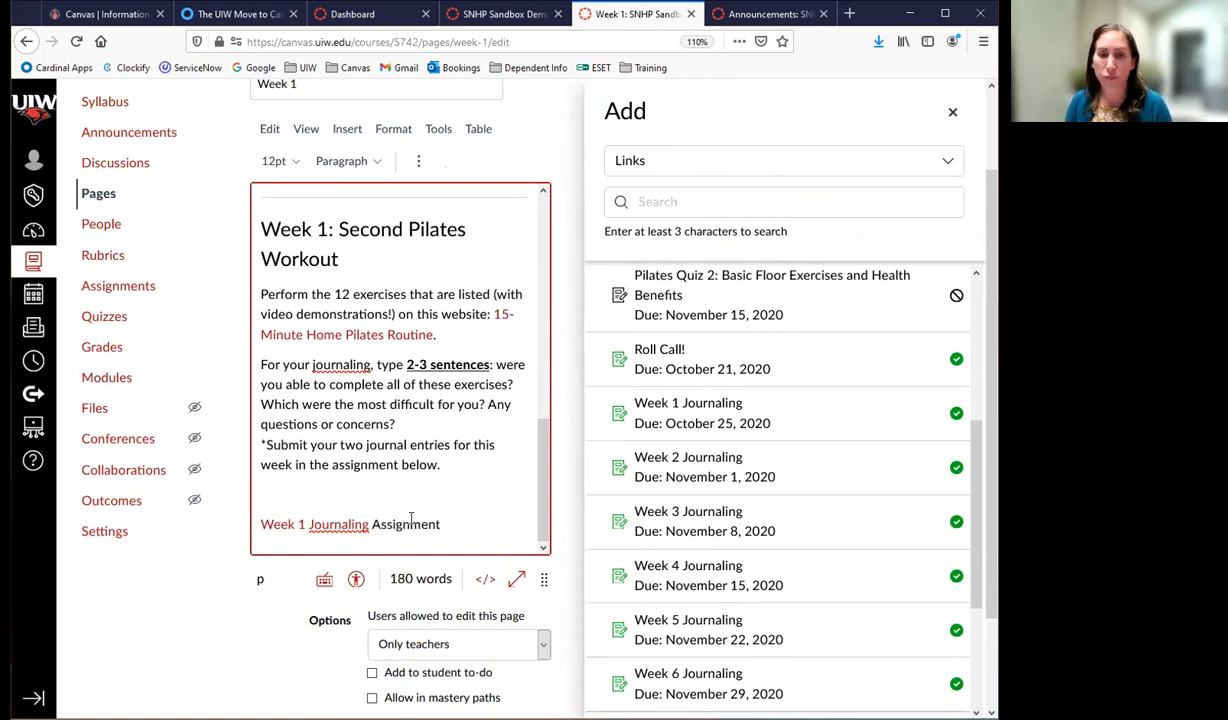
{"action": "left_click", "coordinate": [953, 117]}
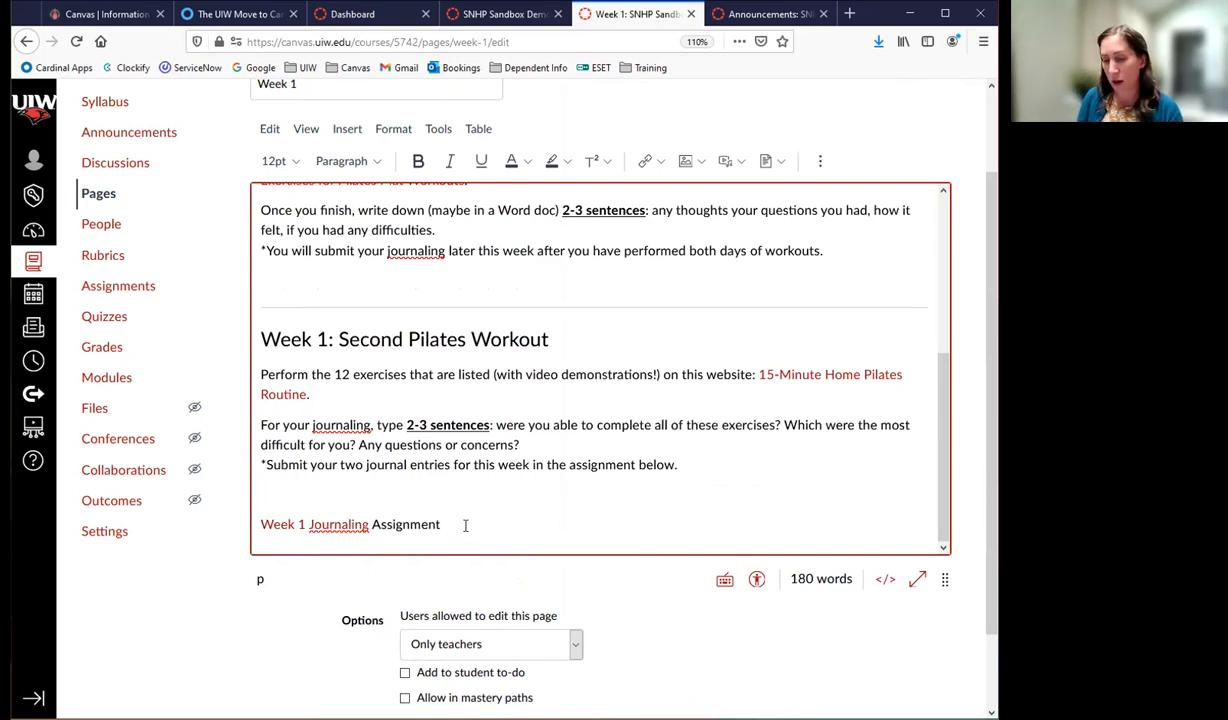
{"action": "left_click", "coordinate": [371, 524]}
{"action": "type", "text": "- Turn in"}
{"action": "left_click", "coordinate": [531, 521]}
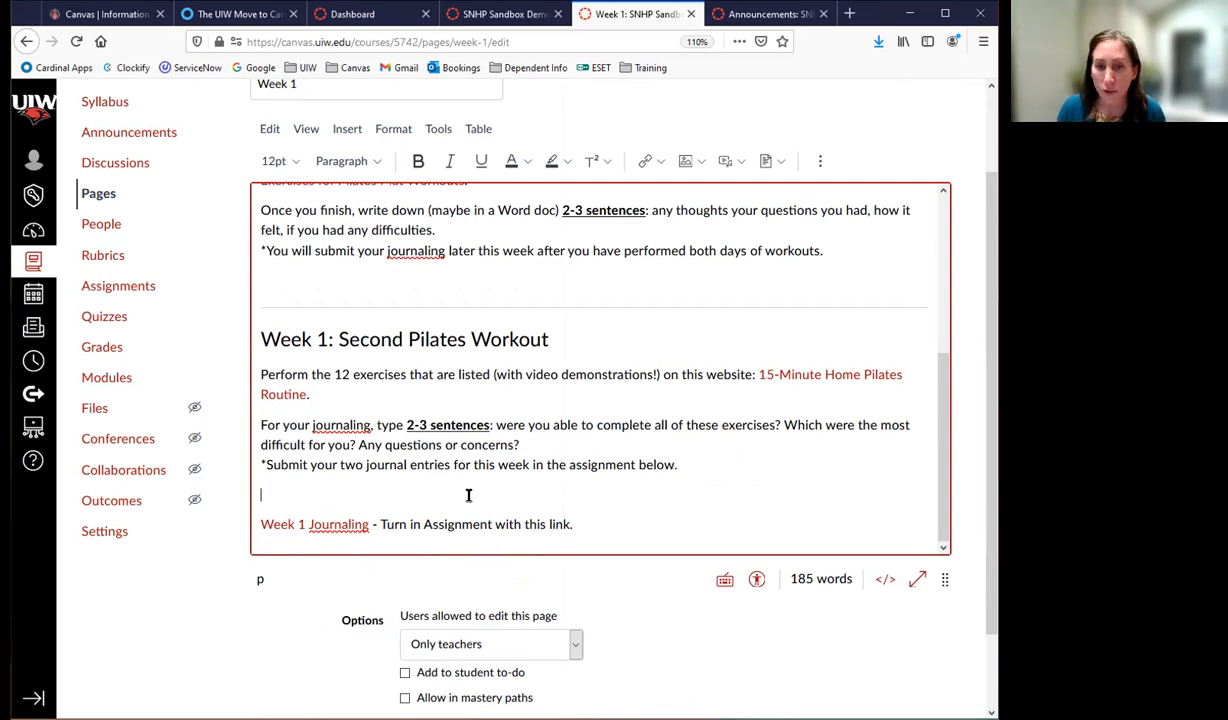
- Insert a horizontal line between the Second Pilates Workout text and the Week 1 Journaling link
{"action": "key", "text": "Return"}
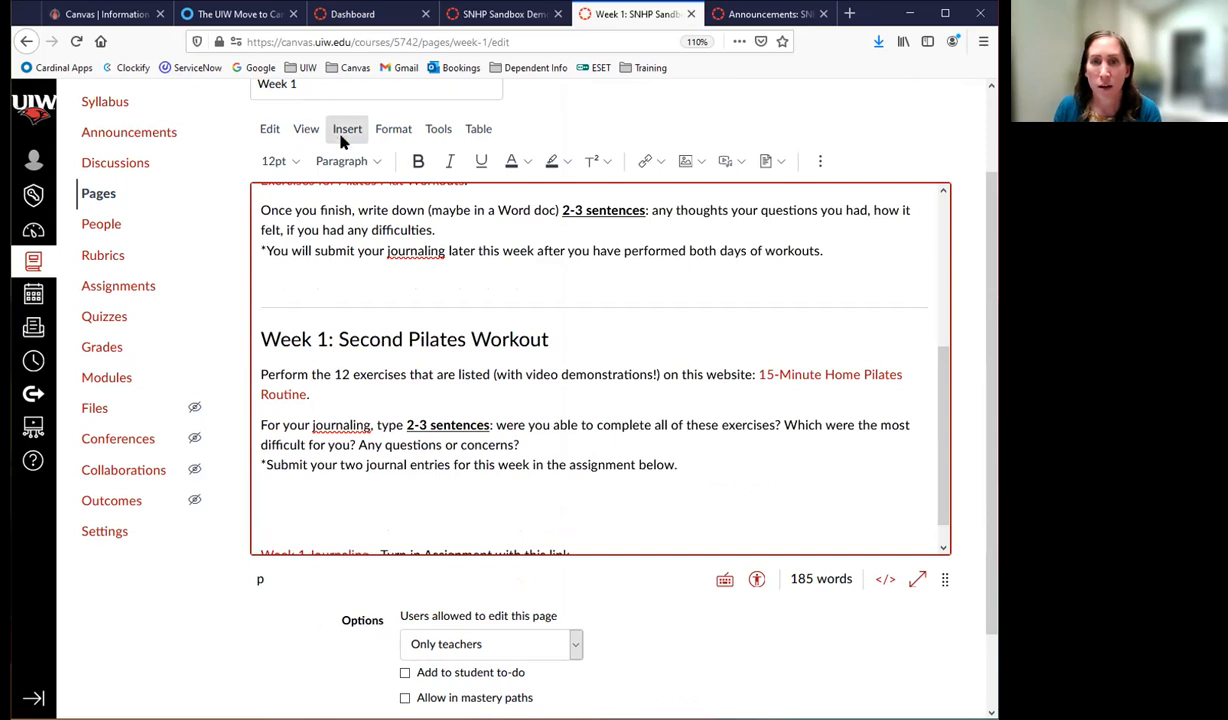
{"action": "left_click", "coordinate": [347, 128]}
{"action": "left_click", "coordinate": [392, 362]}
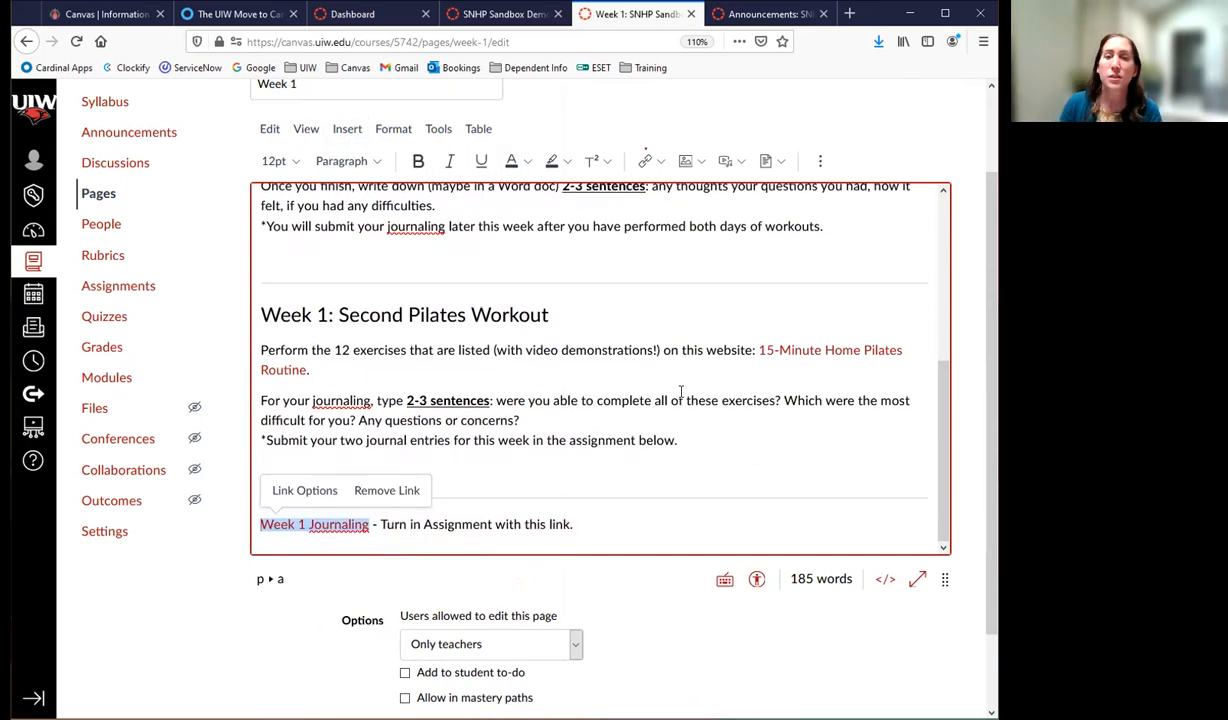
- Save the edited Week 1 page and review its content on the page view
{"action": "scroll", "coordinate": [655, 372], "scroll_direction": "up", "scroll_amount": 5}
{"action": "scroll", "coordinate": [700, 365], "scroll_direction": "up", "scroll_amount": 2}
{"action": "scroll", "coordinate": [770, 500], "scroll_direction": "down", "scroll_amount": 4}
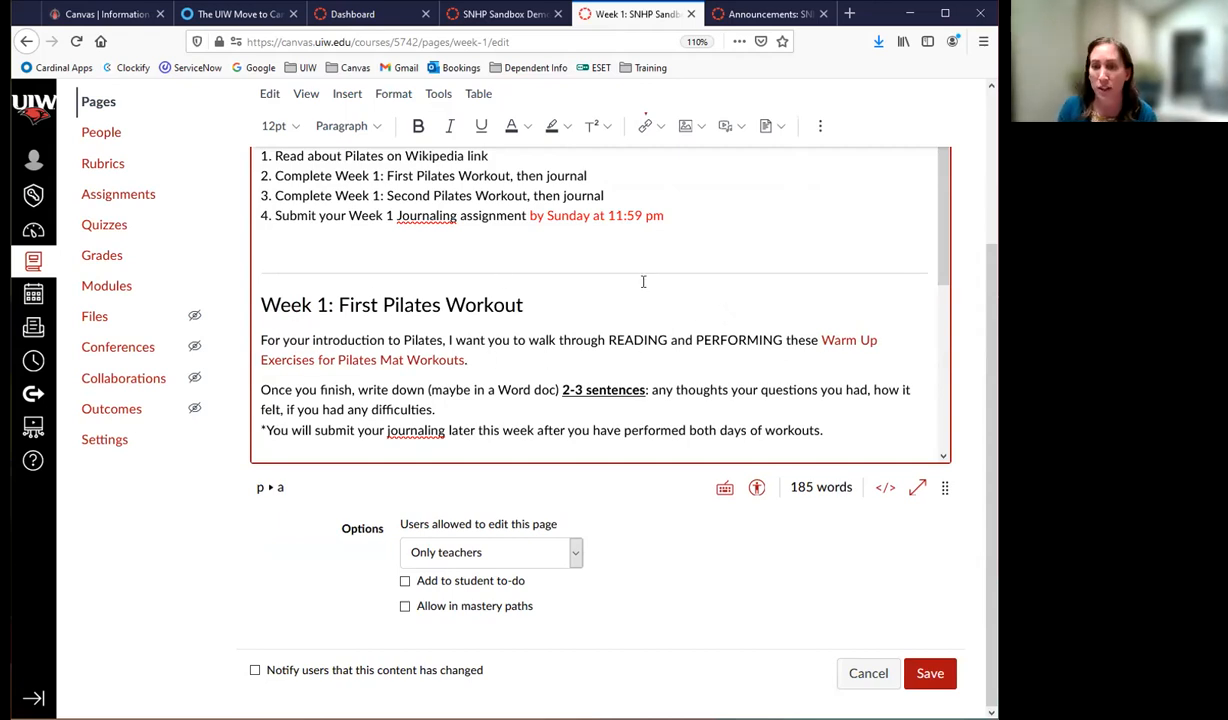
{"action": "left_click", "coordinate": [932, 673]}
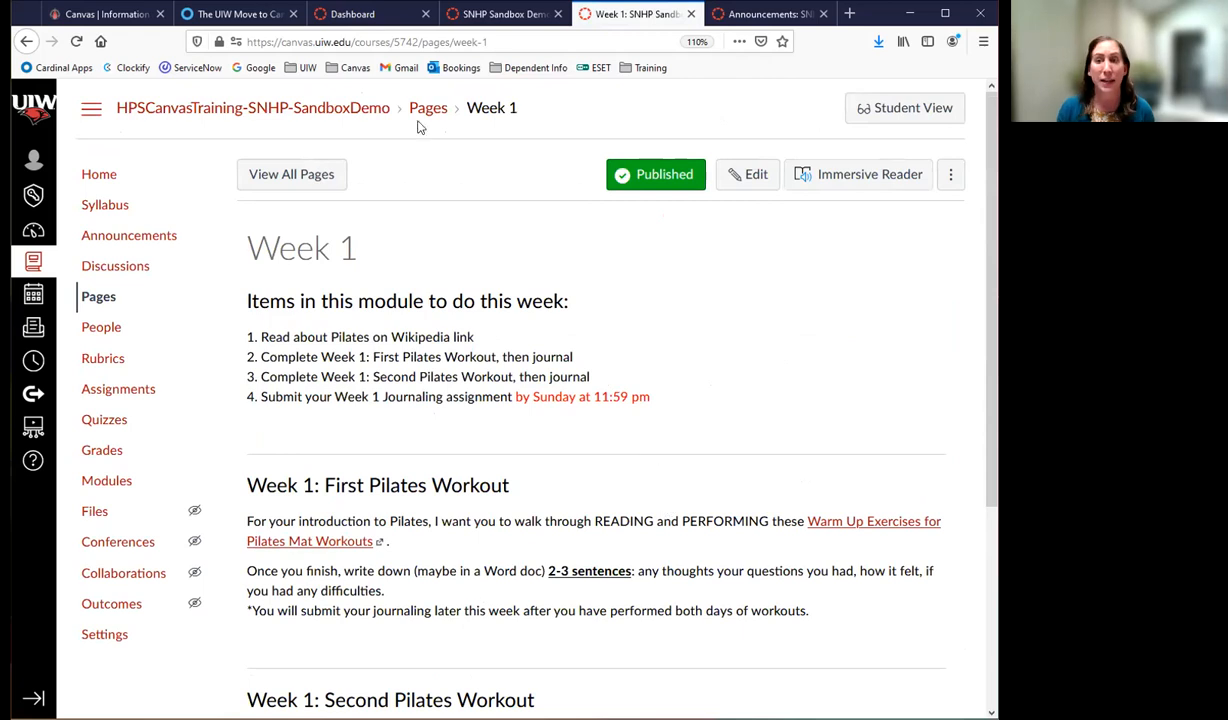
{"action": "scroll", "coordinate": [617, 397], "scroll_direction": "down", "scroll_amount": 2}
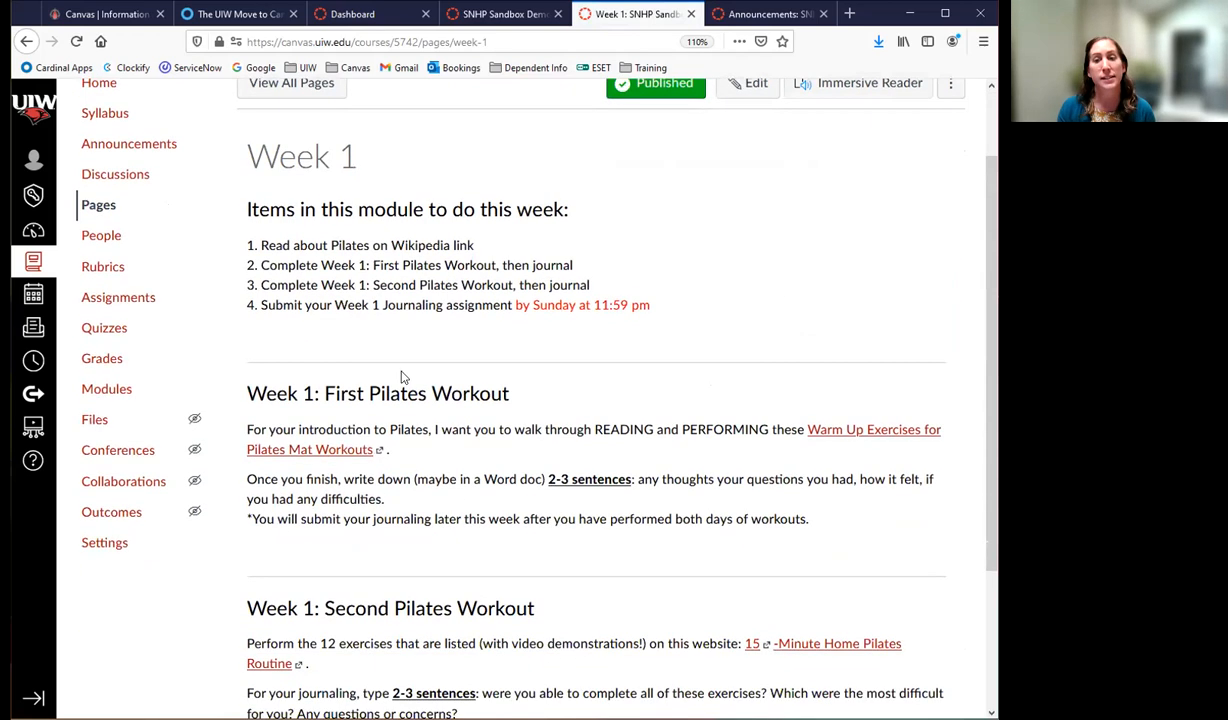
{"action": "scroll", "coordinate": [403, 530], "scroll_direction": "up", "scroll_amount": 2}
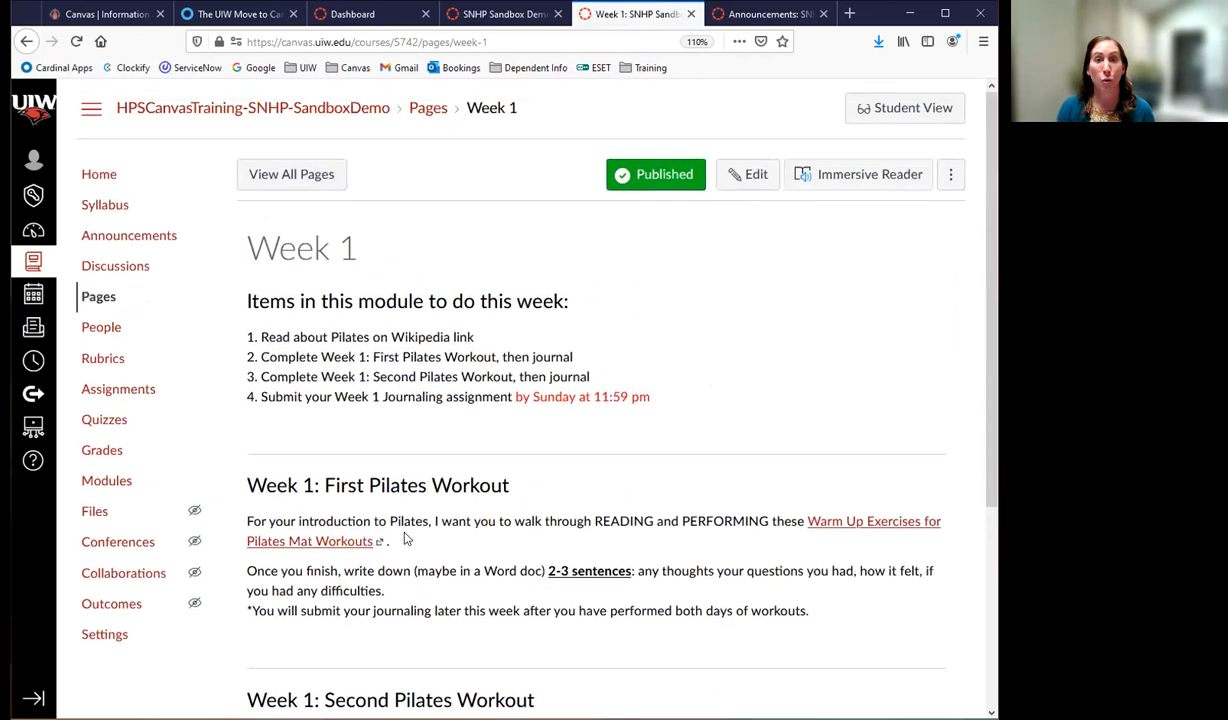
- Show the blank form for adding a new page from the full pages list, discard it, and close the browser tab
{"action": "left_click", "coordinate": [303, 180]}
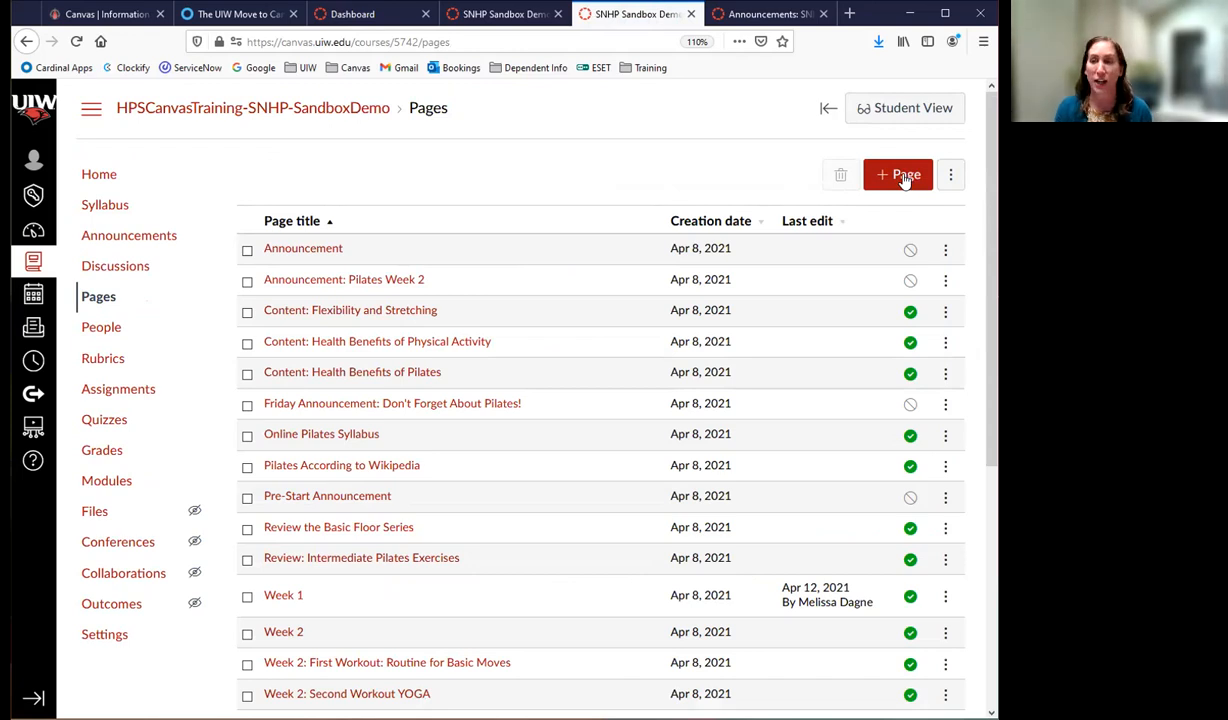
{"action": "left_click", "coordinate": [904, 177]}
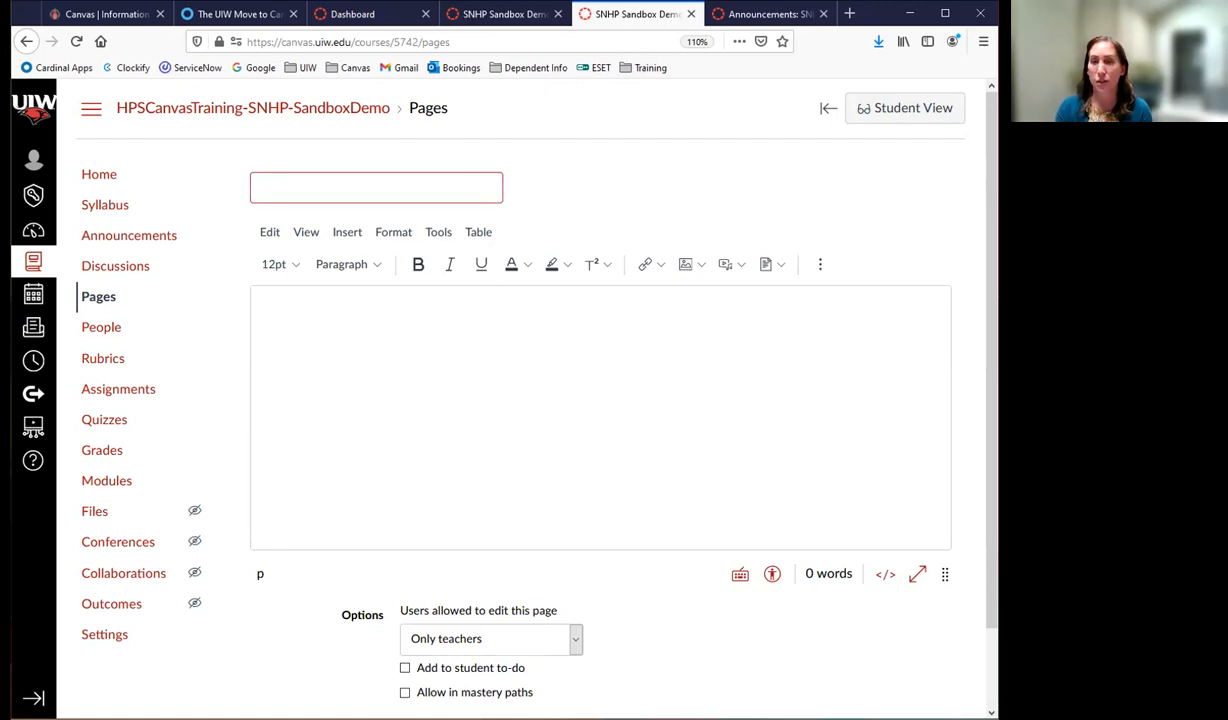
{"action": "left_click", "coordinate": [689, 15]}
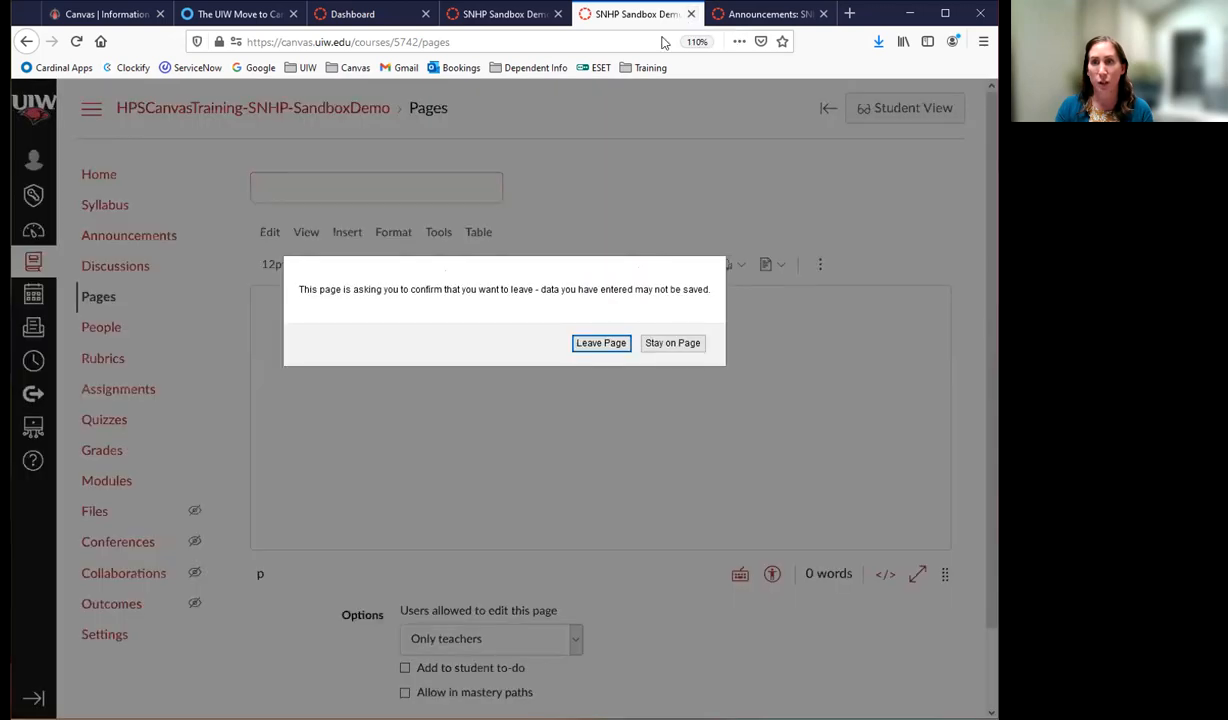
{"action": "left_click", "coordinate": [599, 343]}
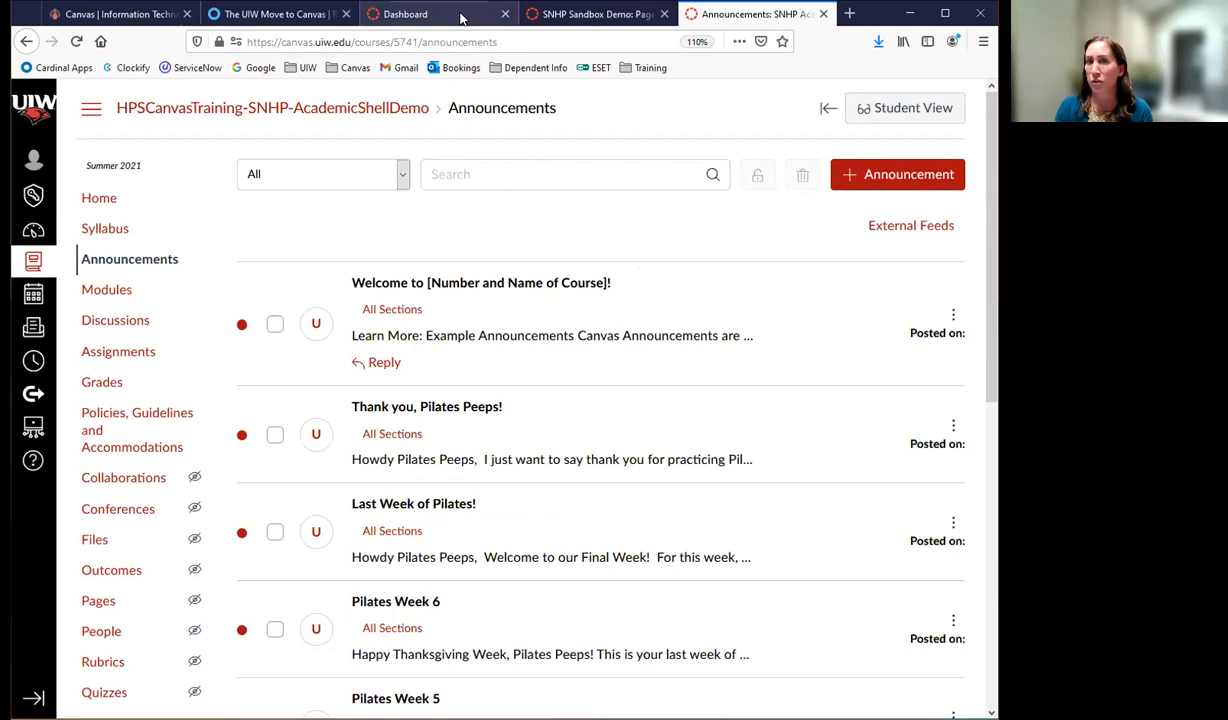
- Examine the sandbox course's pages list and the Session 3 guidance on editing content areas in the UIW Move to Canvas training course
{"action": "left_click", "coordinate": [595, 15]}
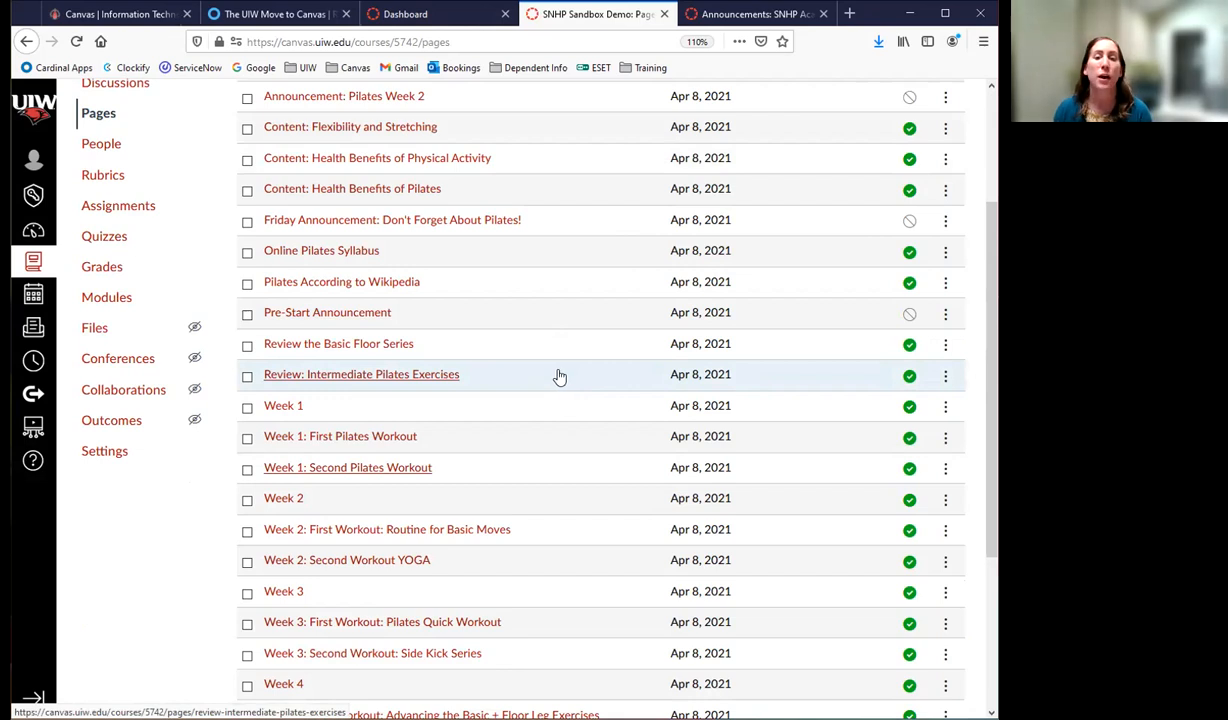
{"action": "scroll", "coordinate": [535, 378], "scroll_direction": "down", "scroll_amount": 3}
{"action": "scroll", "coordinate": [534, 370], "scroll_direction": "up", "scroll_amount": 5}
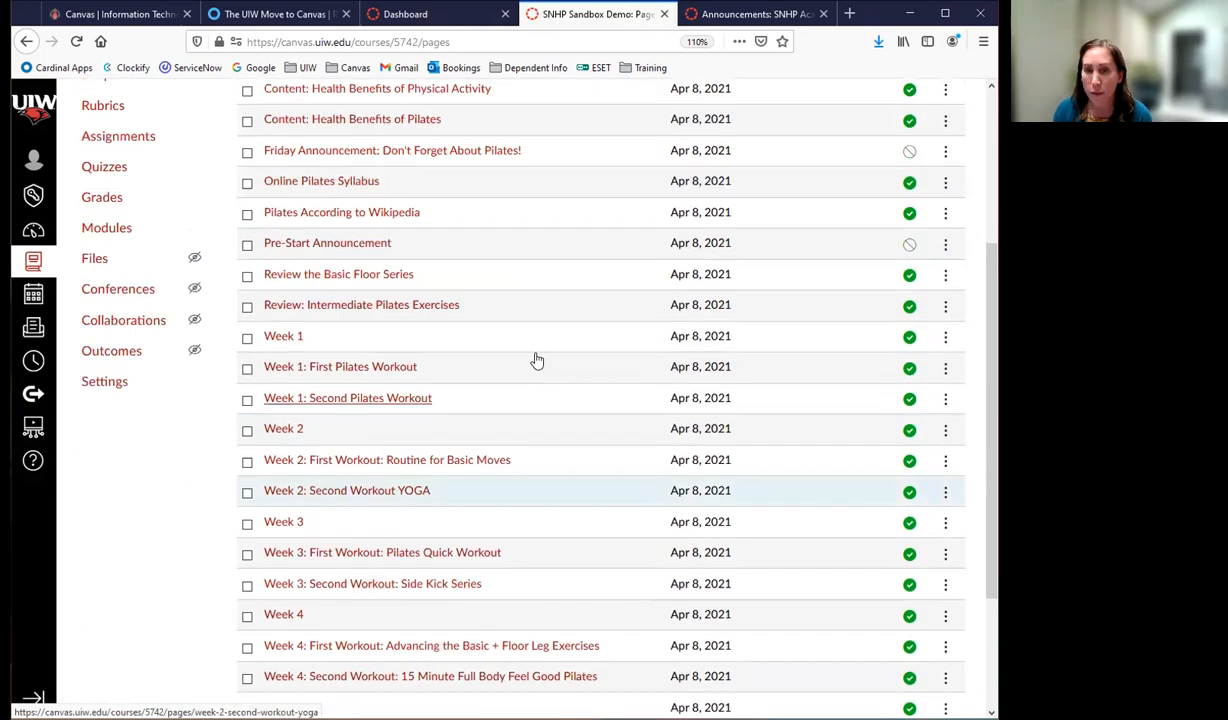
{"action": "left_click", "coordinate": [275, 14]}
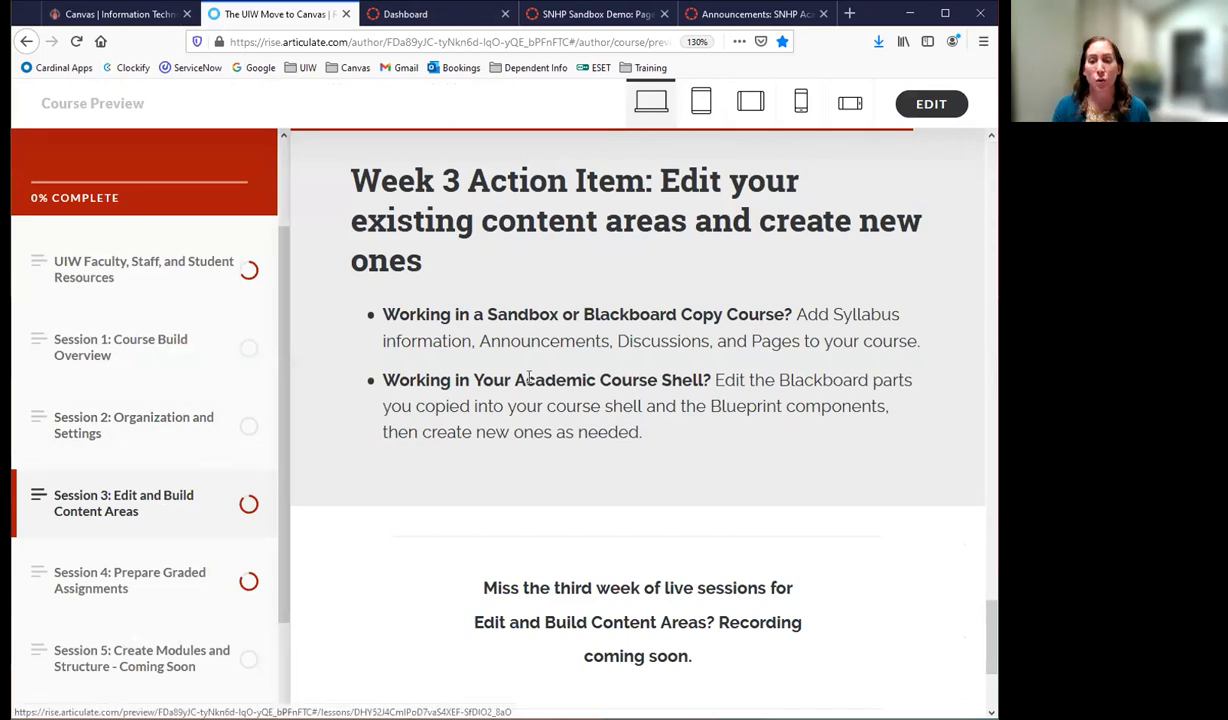
{"action": "scroll", "coordinate": [540, 340], "scroll_direction": "up", "scroll_amount": 6}
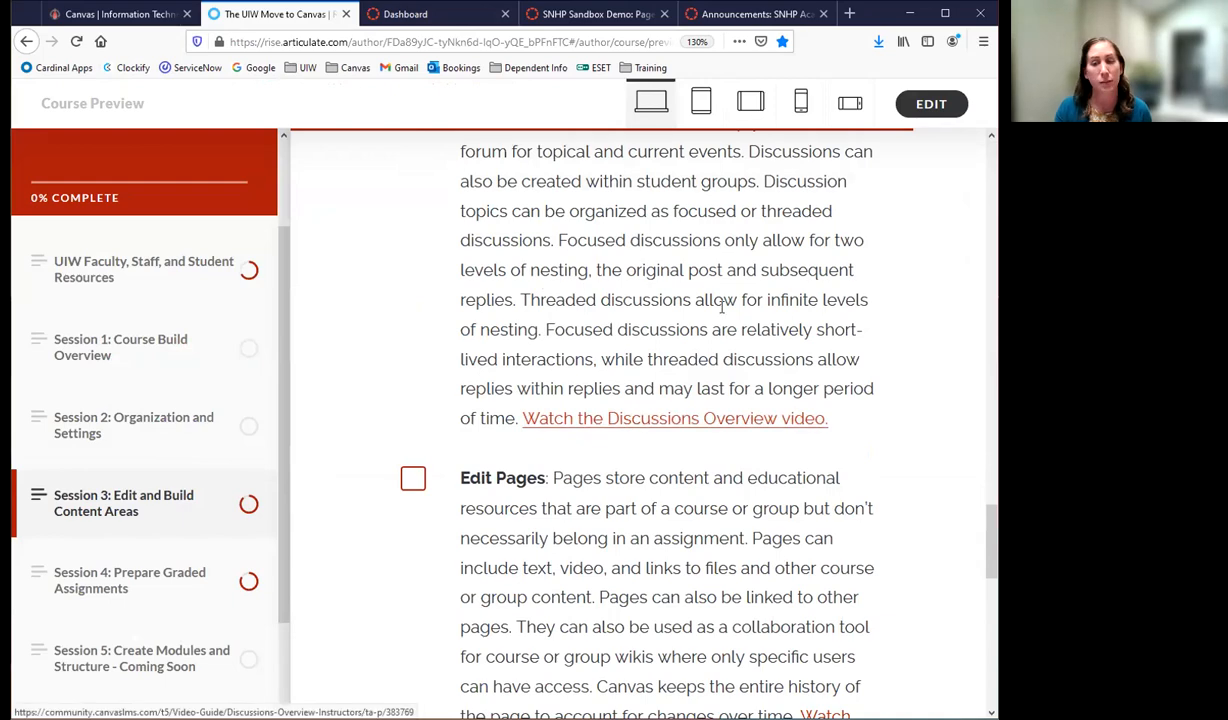
{"action": "scroll", "coordinate": [681, 310], "scroll_direction": "up", "scroll_amount": 6}
{"action": "scroll", "coordinate": [681, 310], "scroll_direction": "up", "scroll_amount": 10}
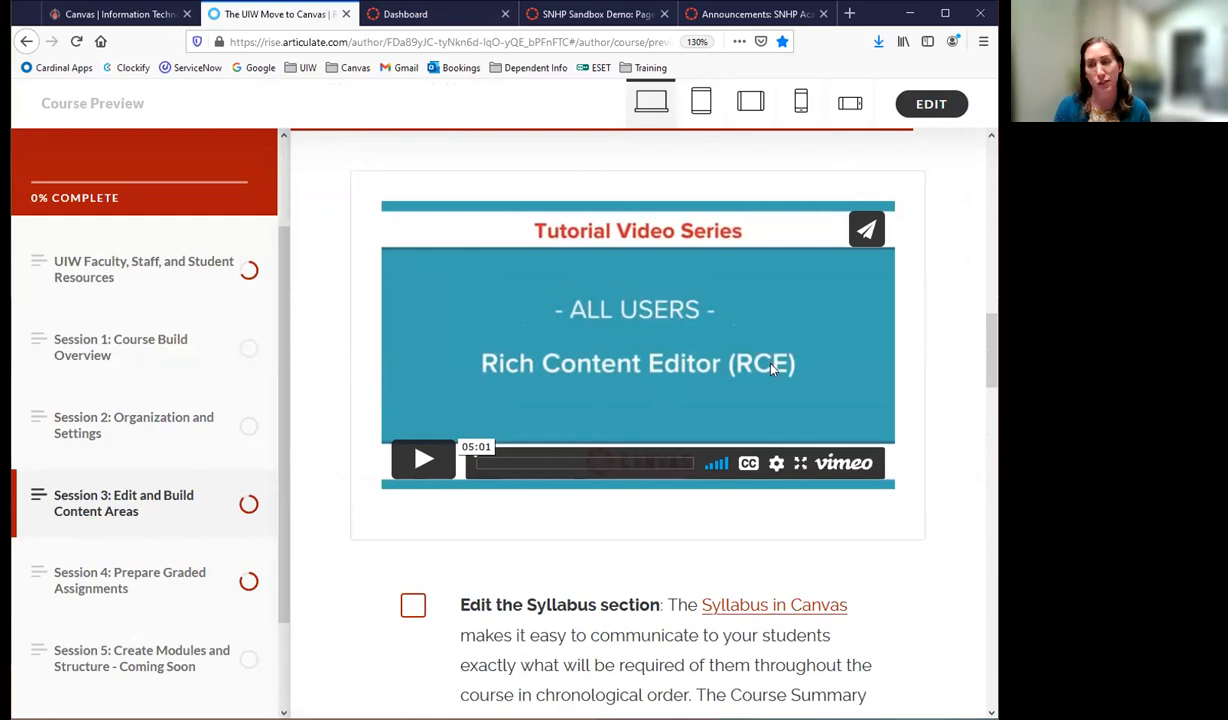
{"action": "scroll", "coordinate": [786, 363], "scroll_direction": "down", "scroll_amount": 2}
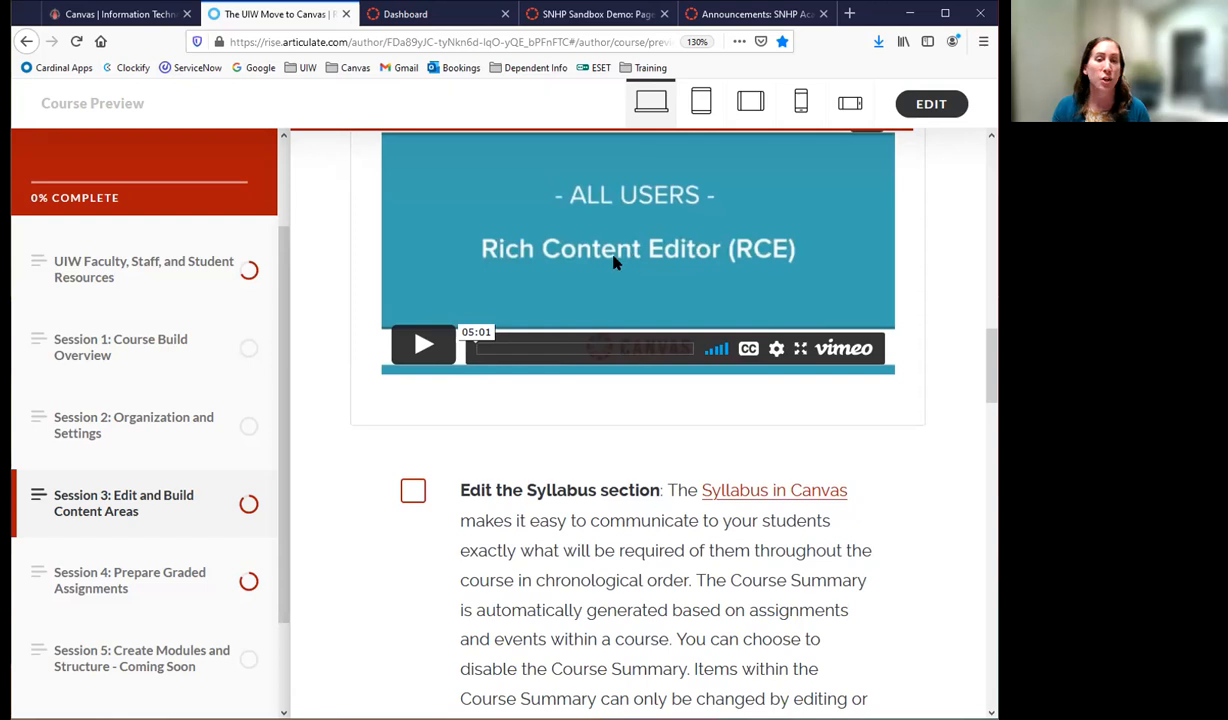
{"action": "scroll", "coordinate": [591, 470], "scroll_direction": "down", "scroll_amount": 15}
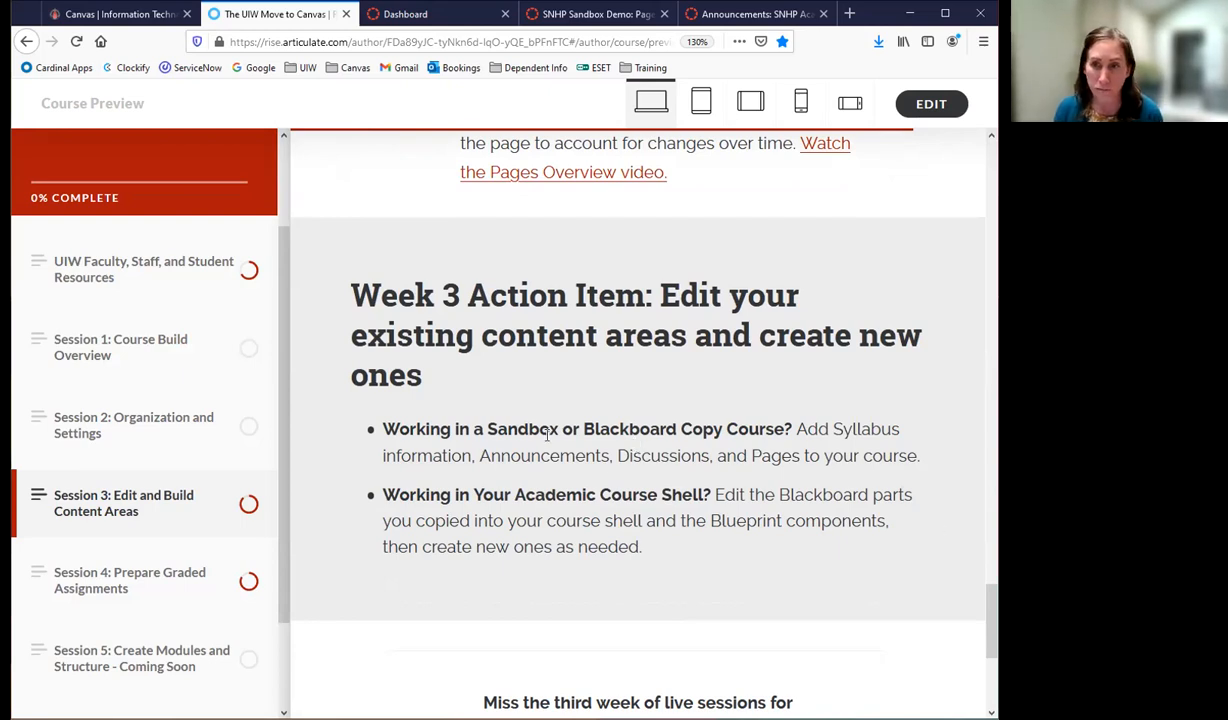
{"action": "scroll", "coordinate": [550, 400], "scroll_direction": "up", "scroll_amount": 5}
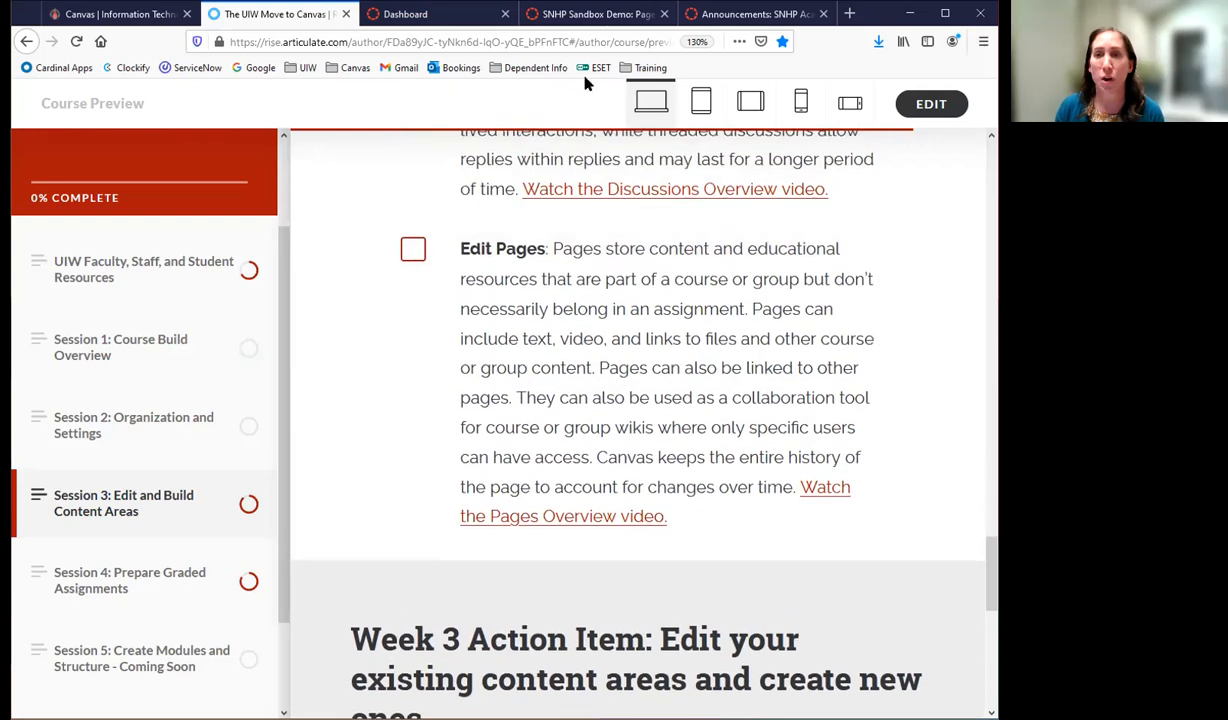
- Switch to the sandbox course's pages list and start a new page
{"action": "left_click", "coordinate": [600, 14]}
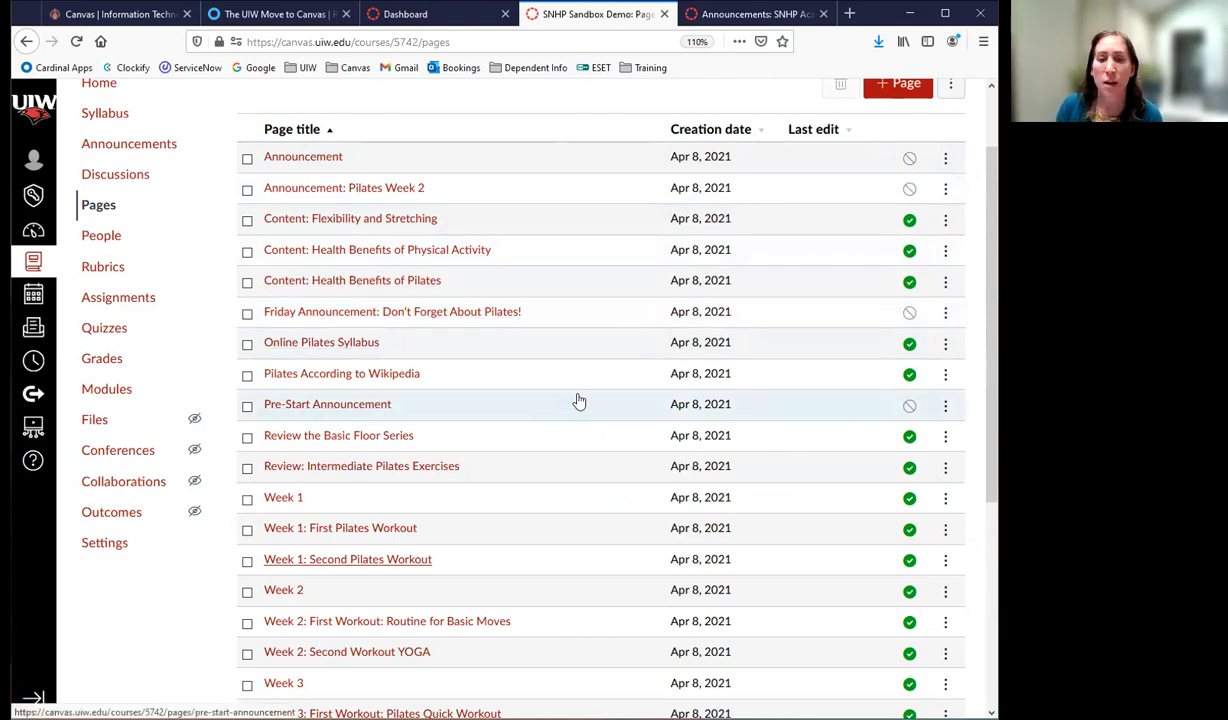
{"action": "scroll", "coordinate": [576, 400], "scroll_direction": "down", "scroll_amount": 2}
{"action": "scroll", "coordinate": [589, 452], "scroll_direction": "up", "scroll_amount": 4}
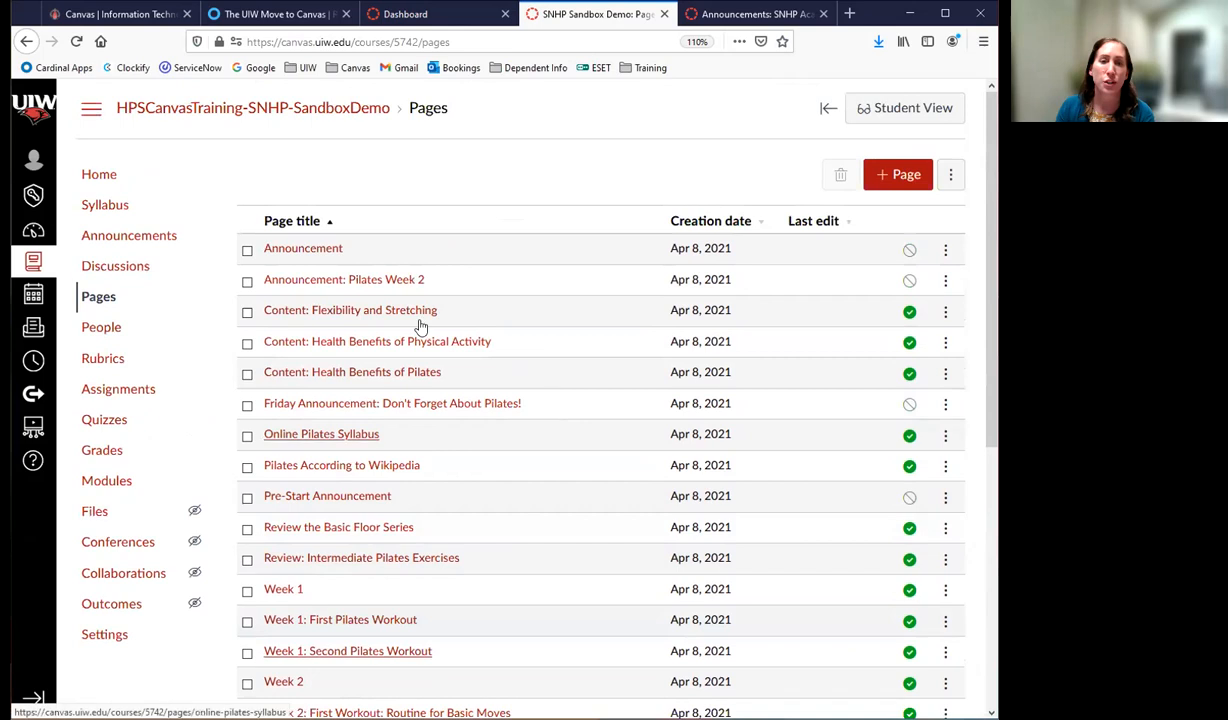
{"action": "left_click", "coordinate": [898, 180]}
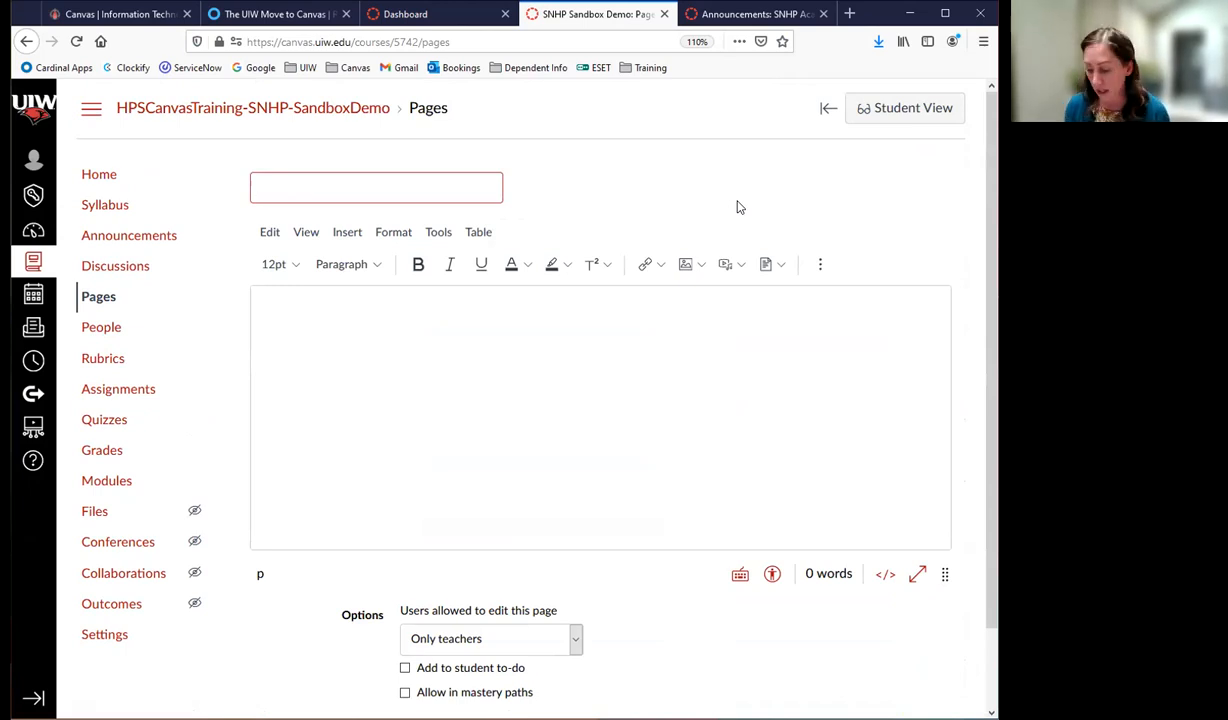
- Title the new page "2021 Volunteer Info"
{"action": "type", "text": "20"}
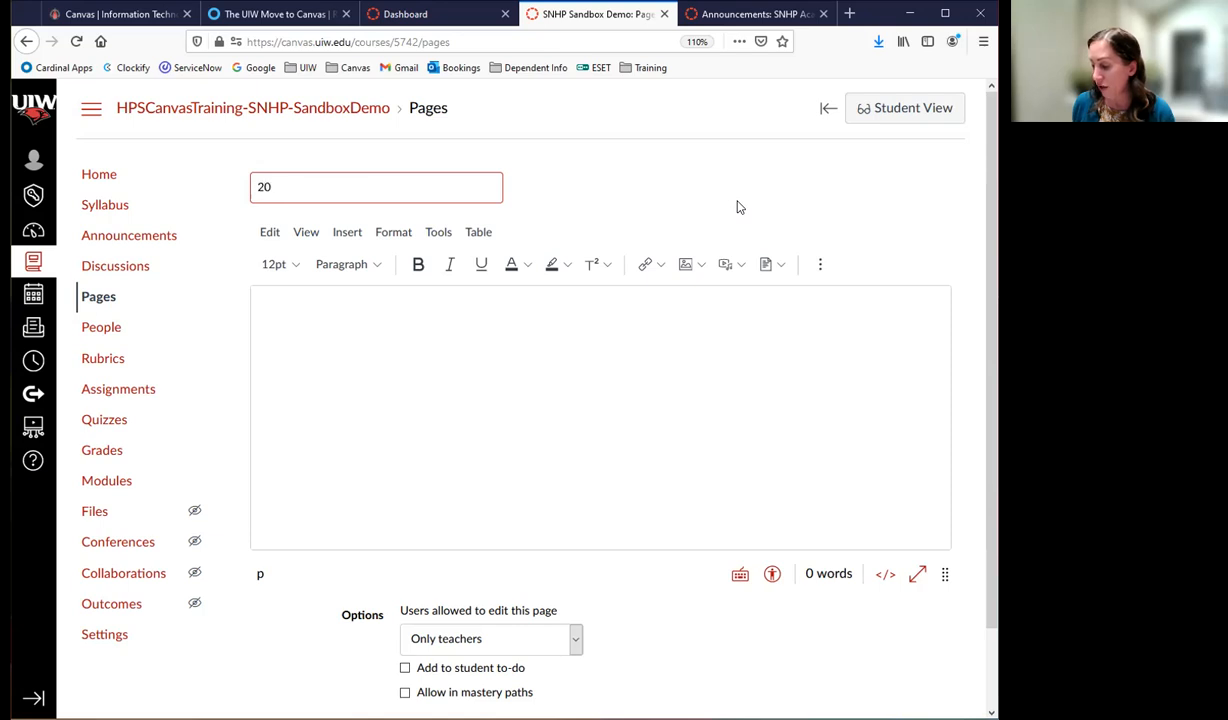
{"action": "type", "text": "21 Volumteer I"}
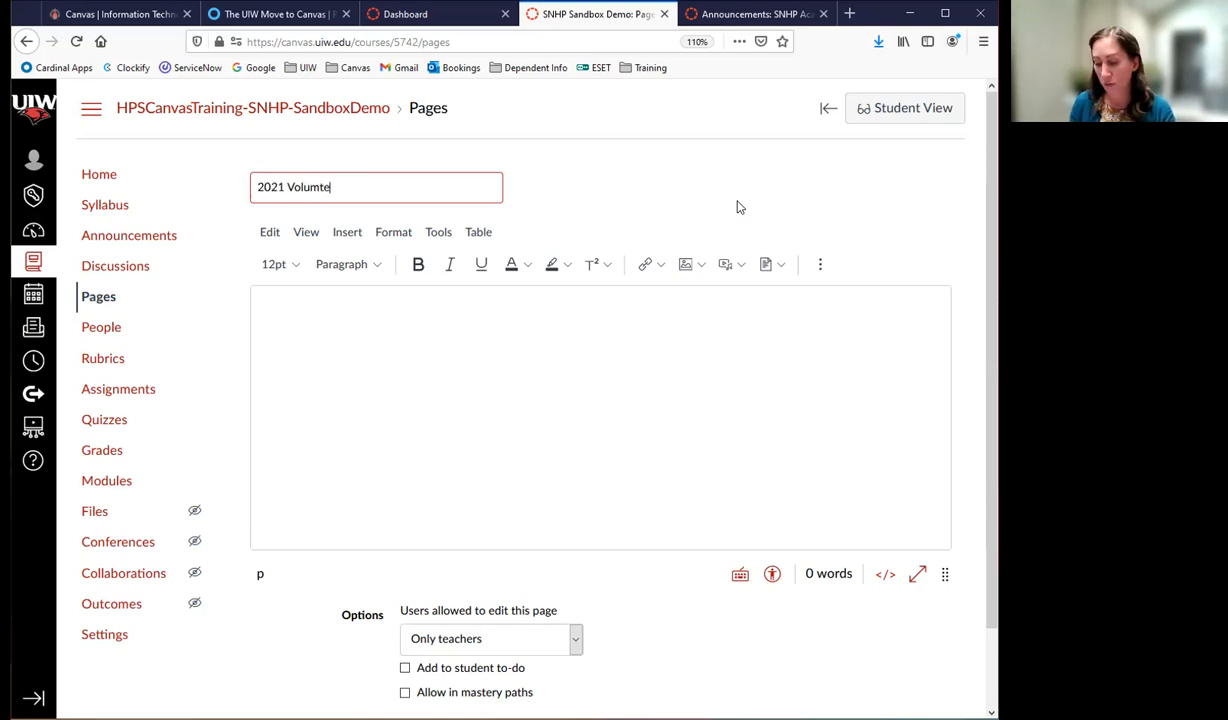
{"action": "key", "text": "BackSpace"}
{"action": "key", "text": "BackSpace"}
{"action": "key", "text": "BackSpace"}
{"action": "key", "text": "BackSpace"}
{"action": "key", "text": "BackSpace"}
{"action": "key", "text": "BackSpace"}
{"action": "key", "text": "BackSpace"}
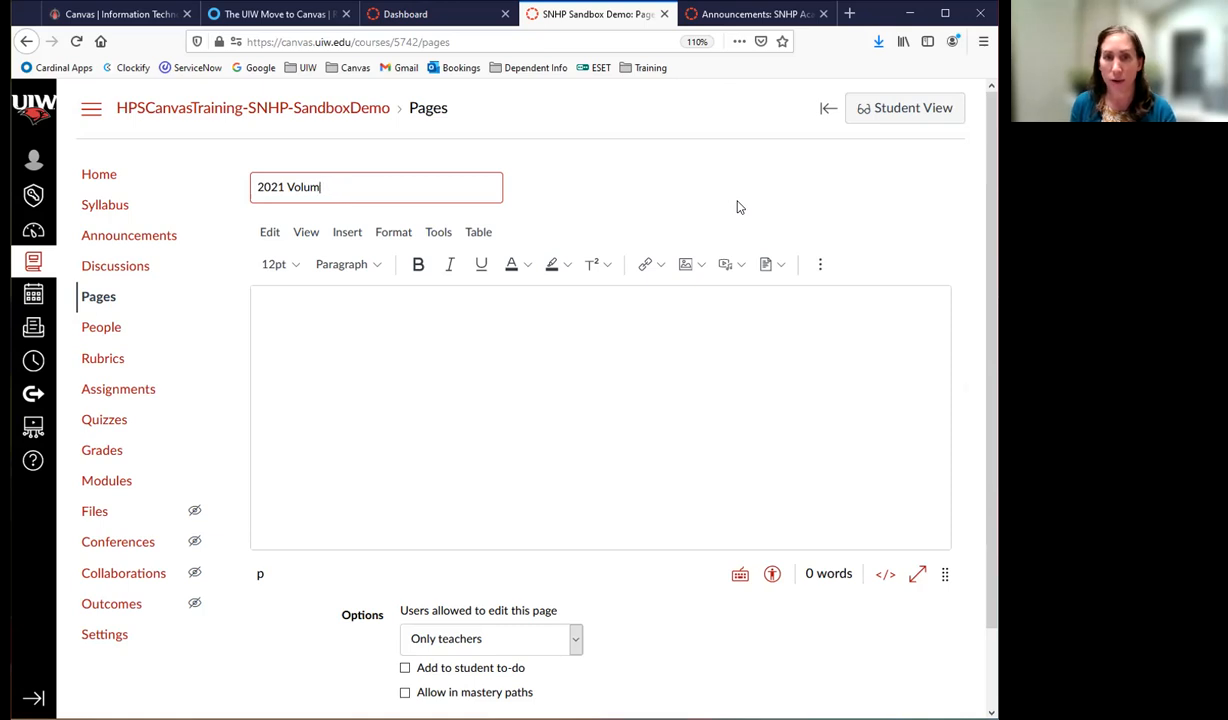
{"action": "type", "text": "nteer "}
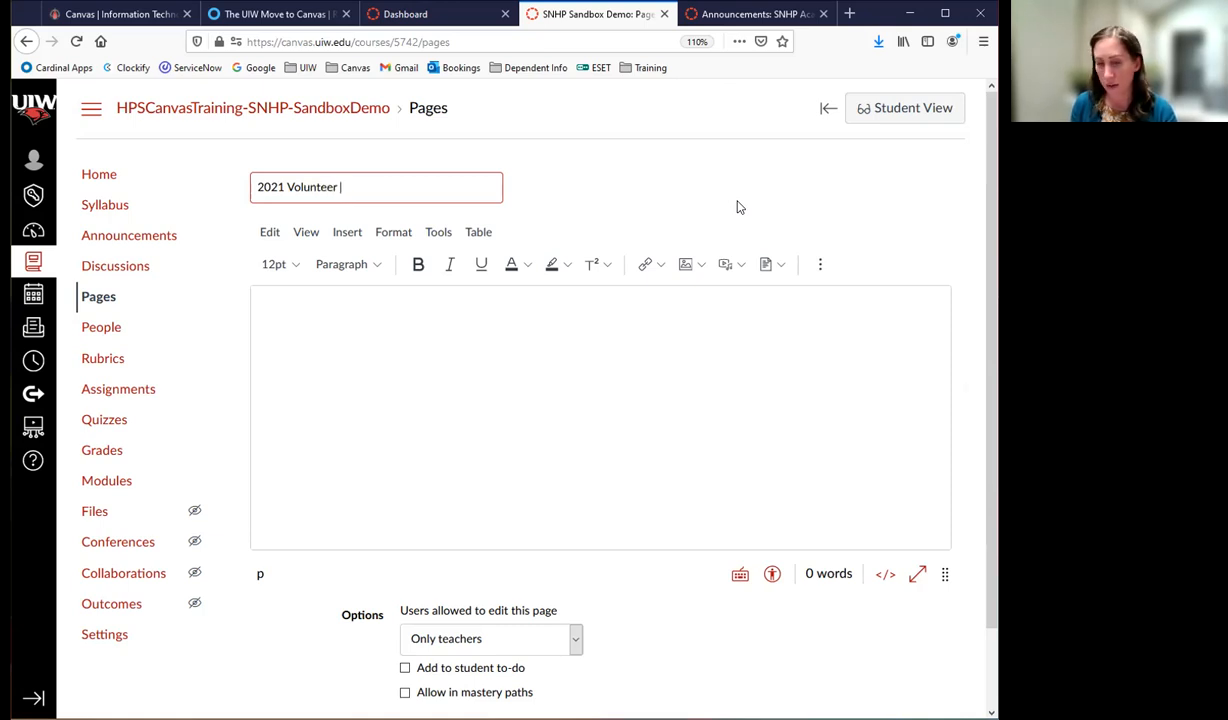
{"action": "type", "text": "Info"}
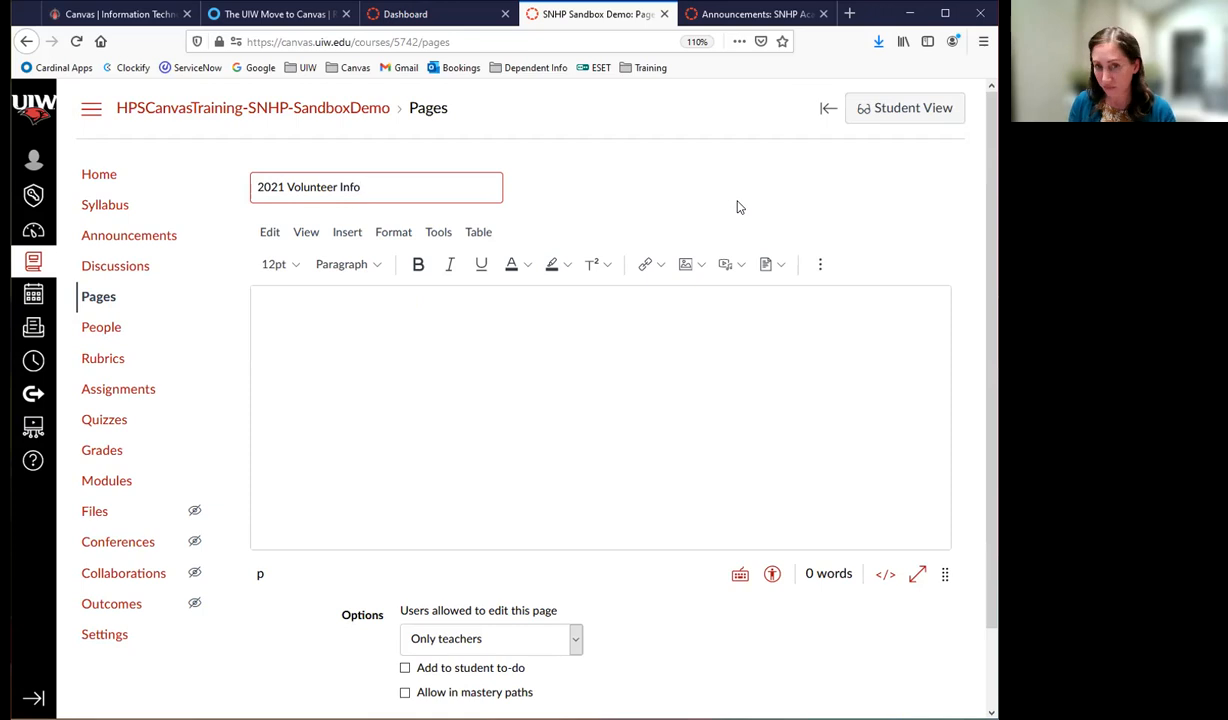
- Enter the page body text "May 12, 2021: 3-5pm - location and a description."
{"action": "left_click", "coordinate": [321, 312]}
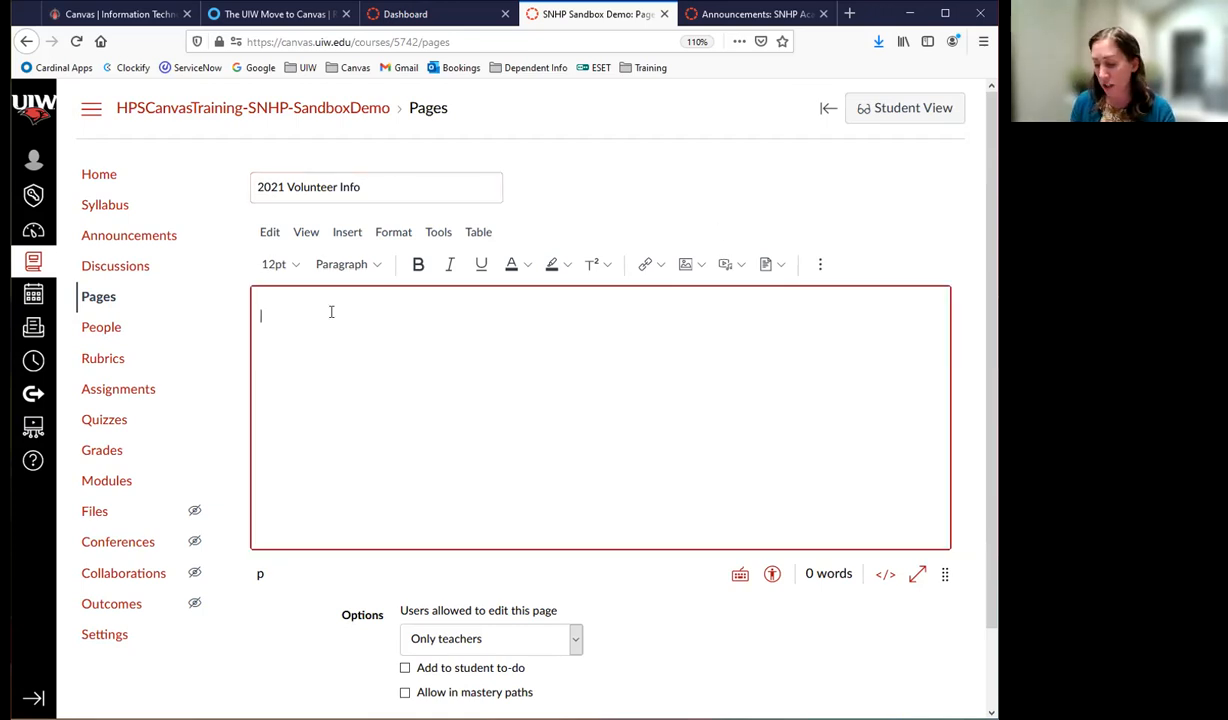
{"action": "type", "text": "May 12"}
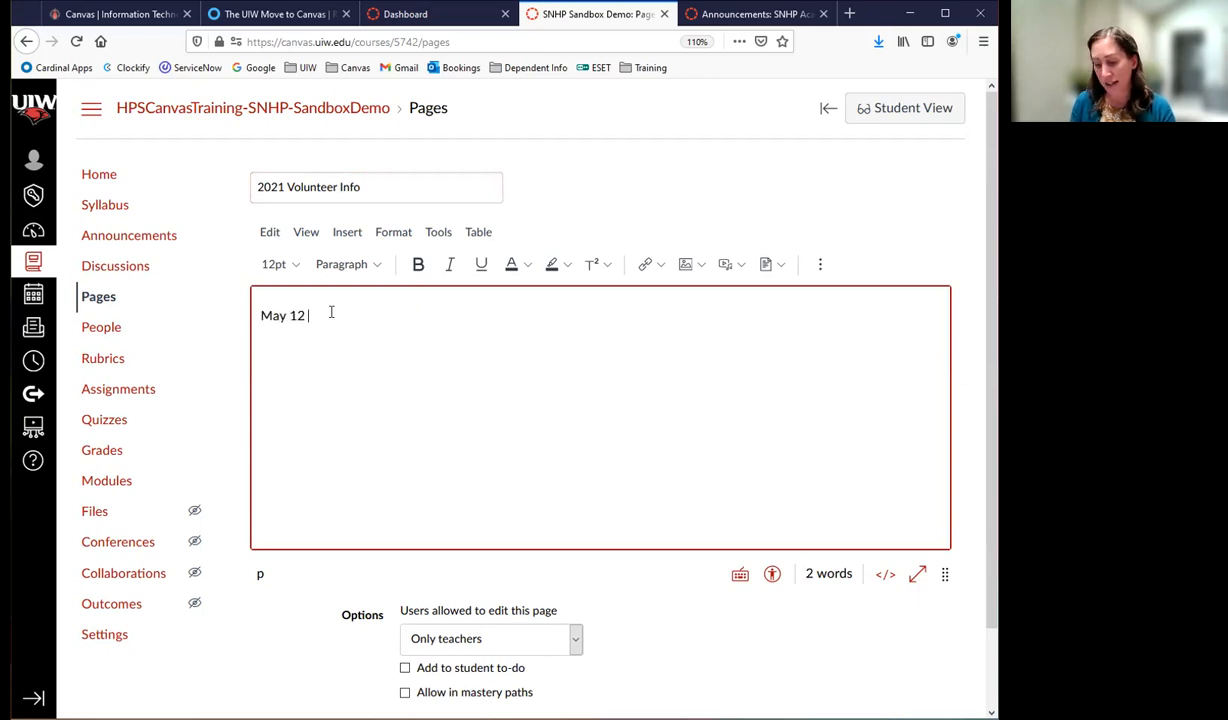
{"action": "type", "text": " 3-5pm v"}
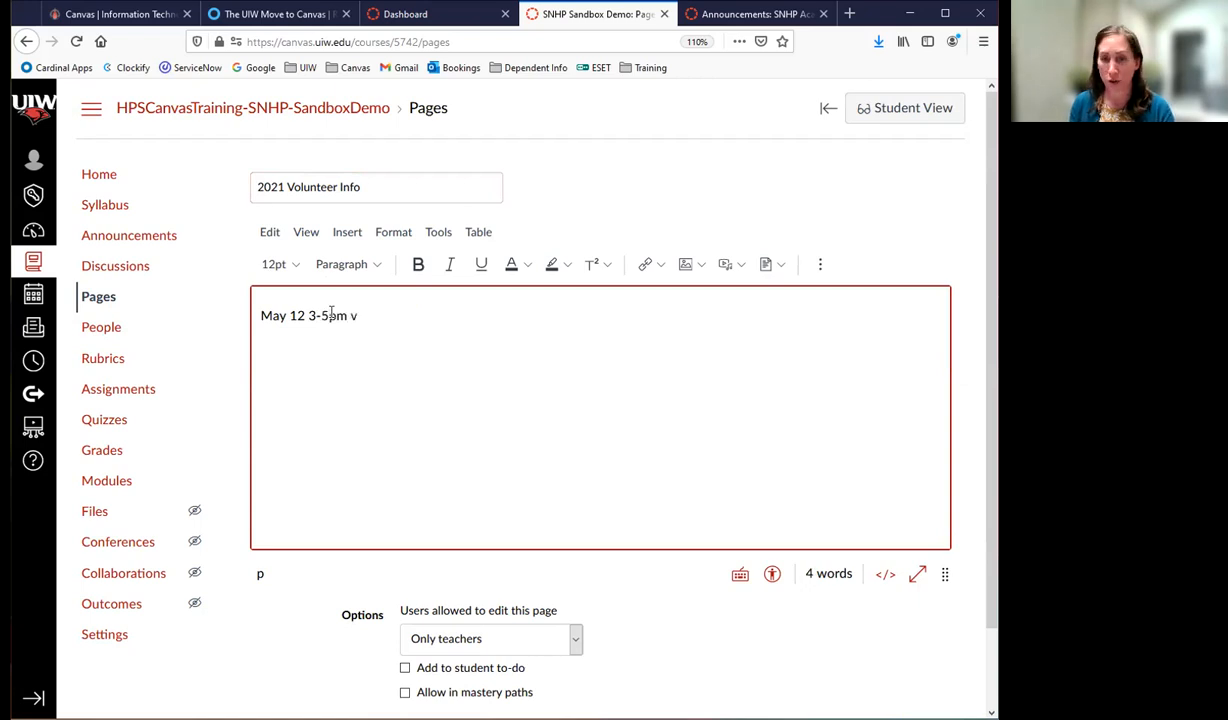
{"action": "key", "text": "BackSpace"}
{"action": "type", "text": "-"}
{"action": "type", "text": " loca"}
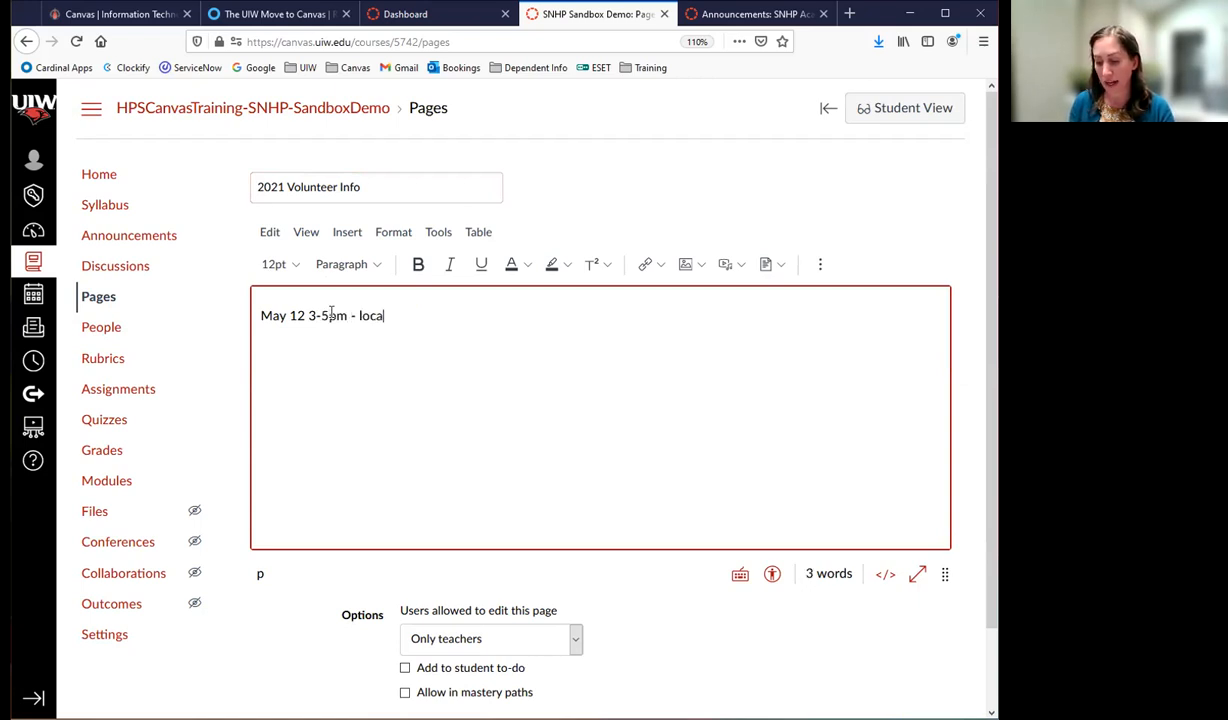
{"action": "type", "text": "tion and a D"}
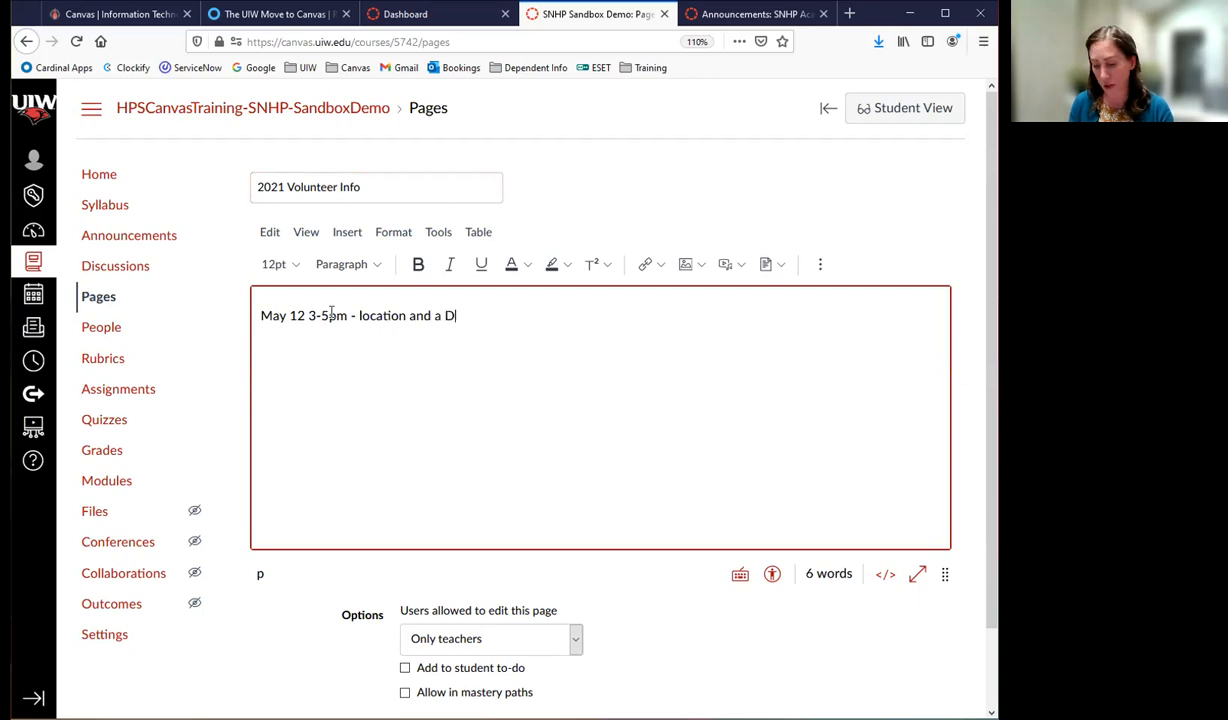
{"action": "type", "text": "ES"}
{"action": "key", "text": "BackSpace"}
{"action": "key", "text": "BackSpace"}
{"action": "key", "text": "BackSpace"}
{"action": "type", "text": "description."}
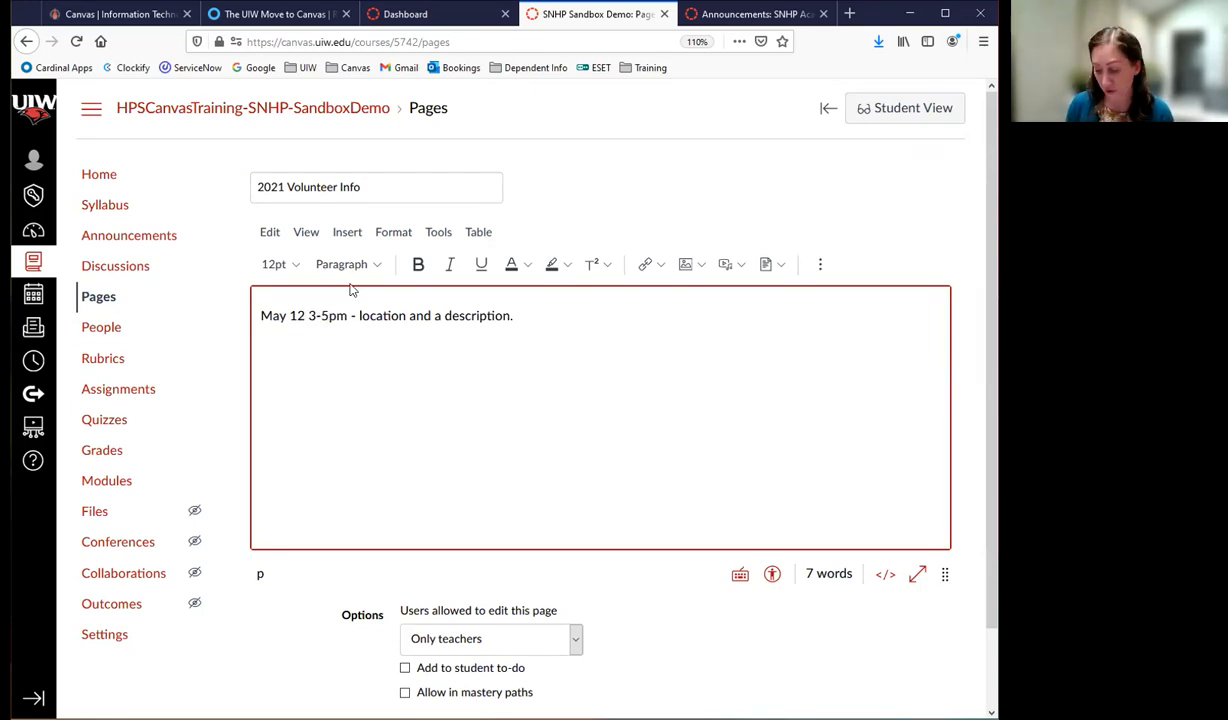
{"action": "type", "text": ", 2021"}
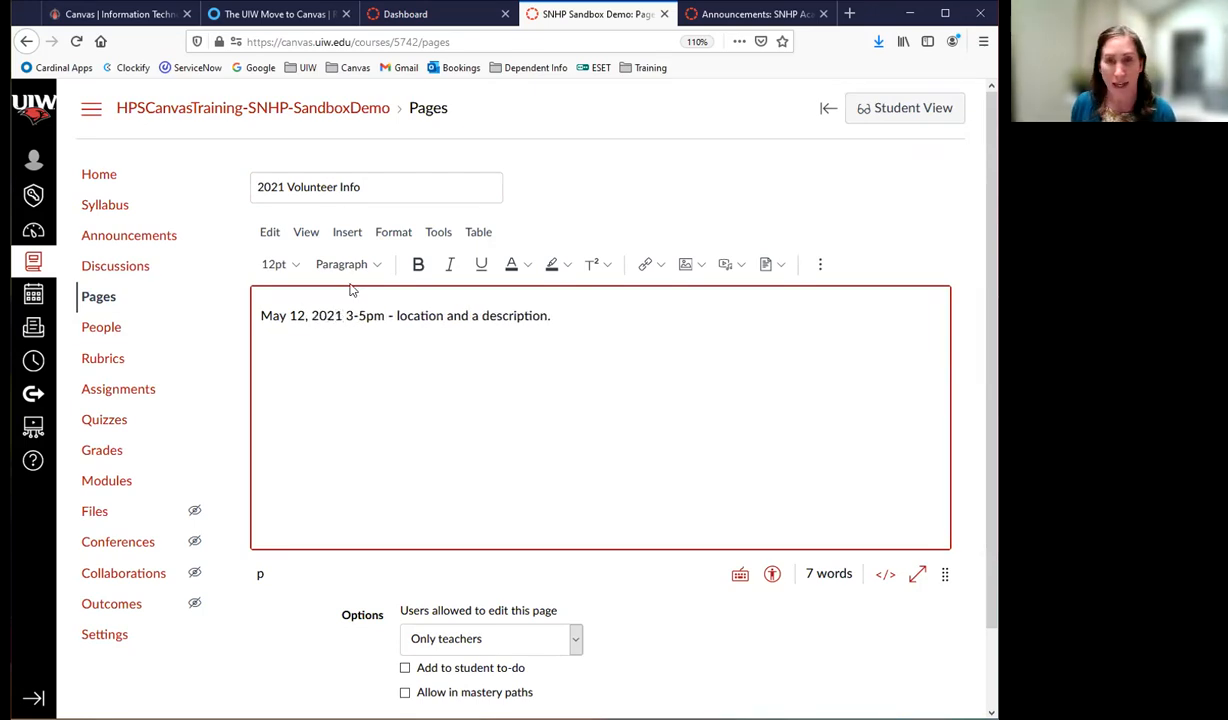
{"action": "type", "text": ":"}
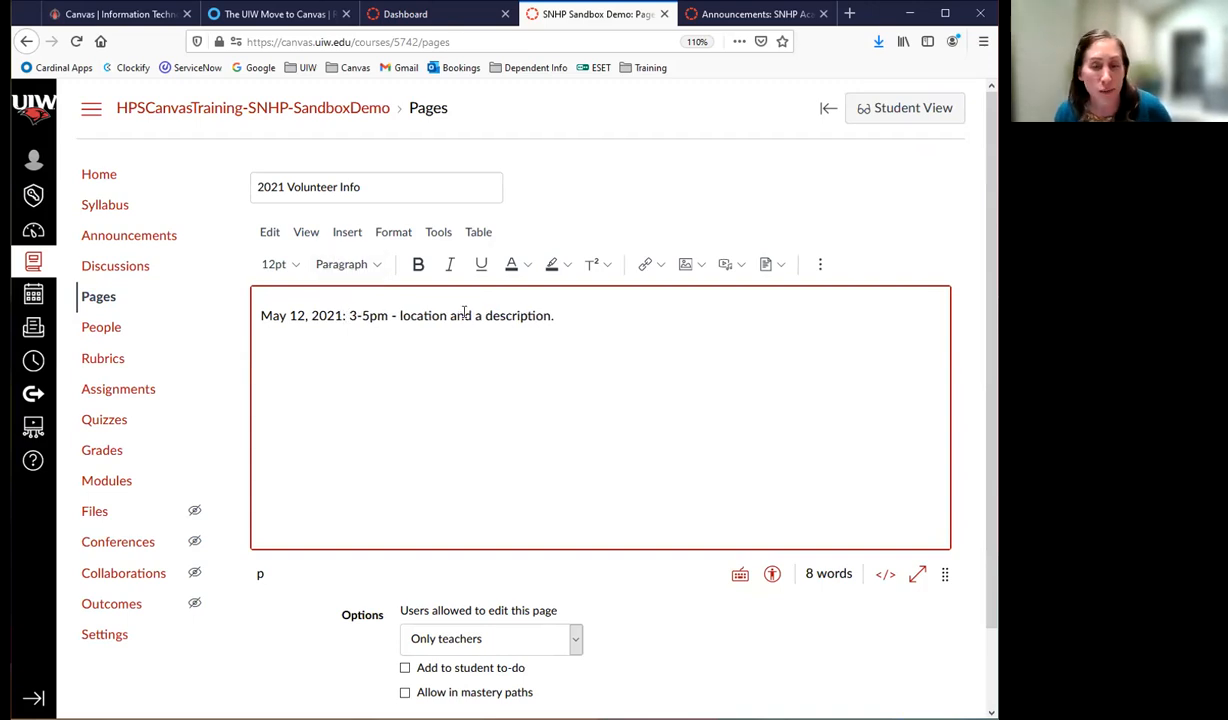
{"action": "left_click", "coordinate": [575, 317]}
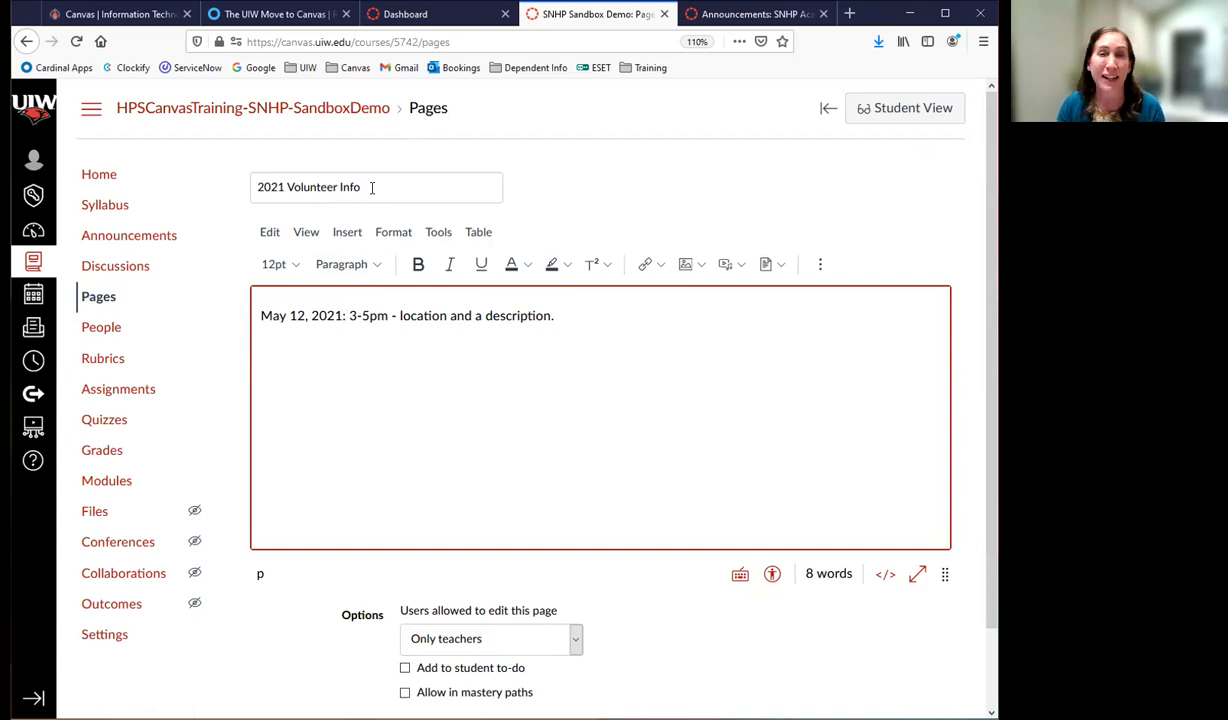
- Replace the page title with "PowerPoints" and clear the event text from the page body
{"action": "left_click_drag", "start_coordinate": [375, 187], "coordinate": [221, 190]}
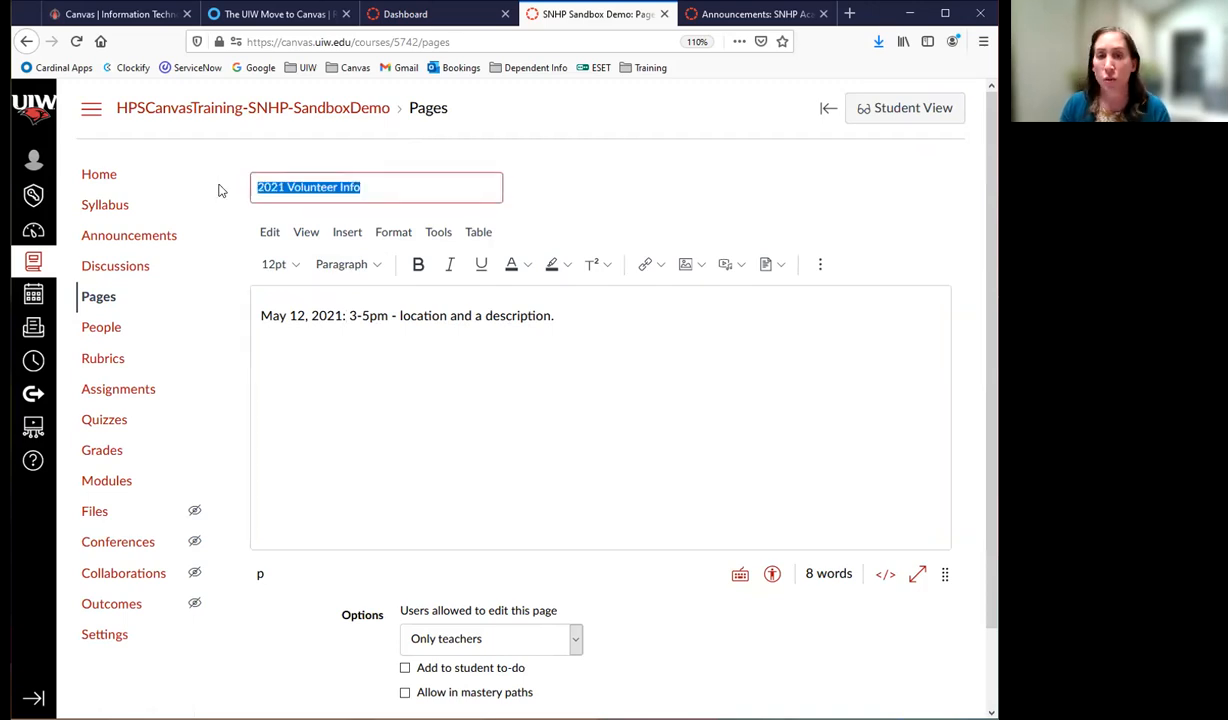
{"action": "type", "text": "Powe"}
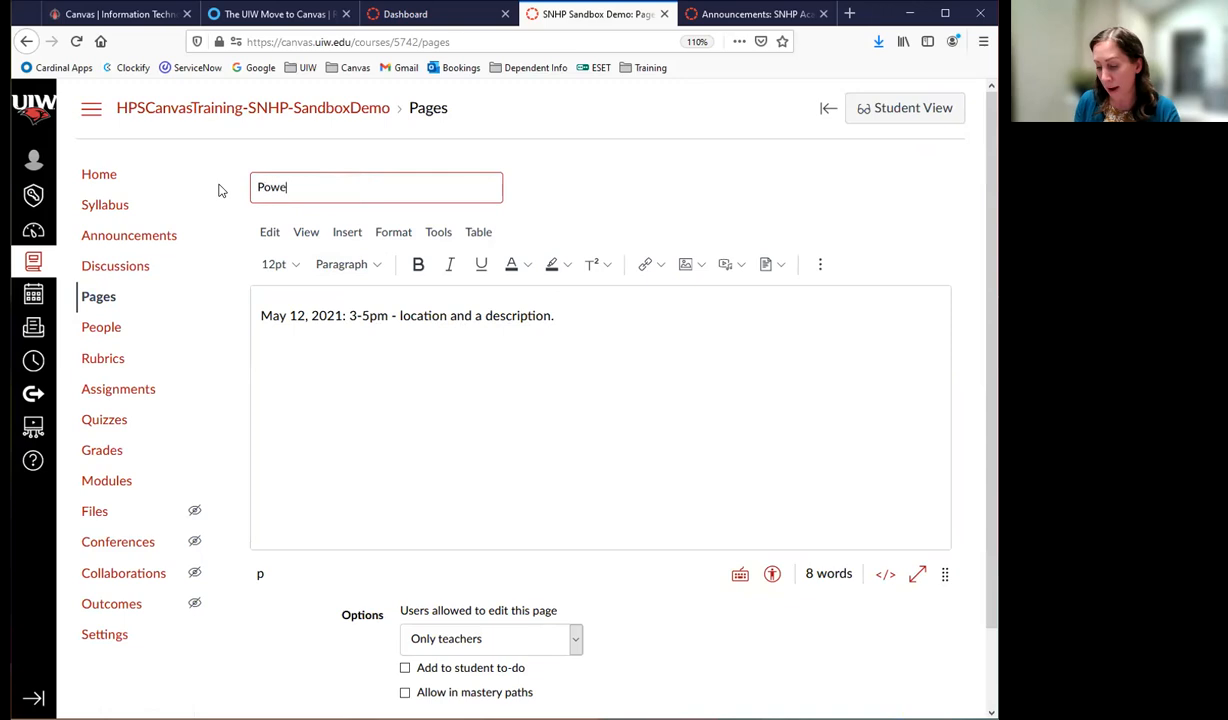
{"action": "type", "text": "rPoints"}
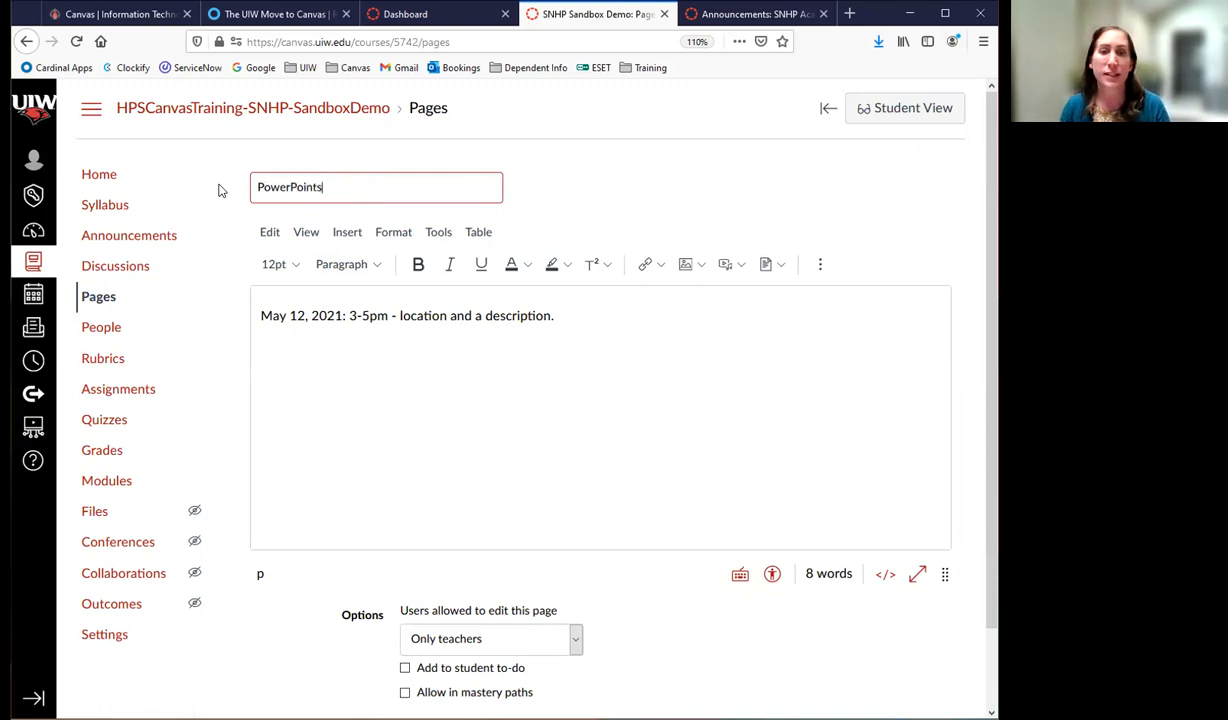
{"action": "left_click", "coordinate": [258, 186]}
{"action": "type", "text": "2021"}
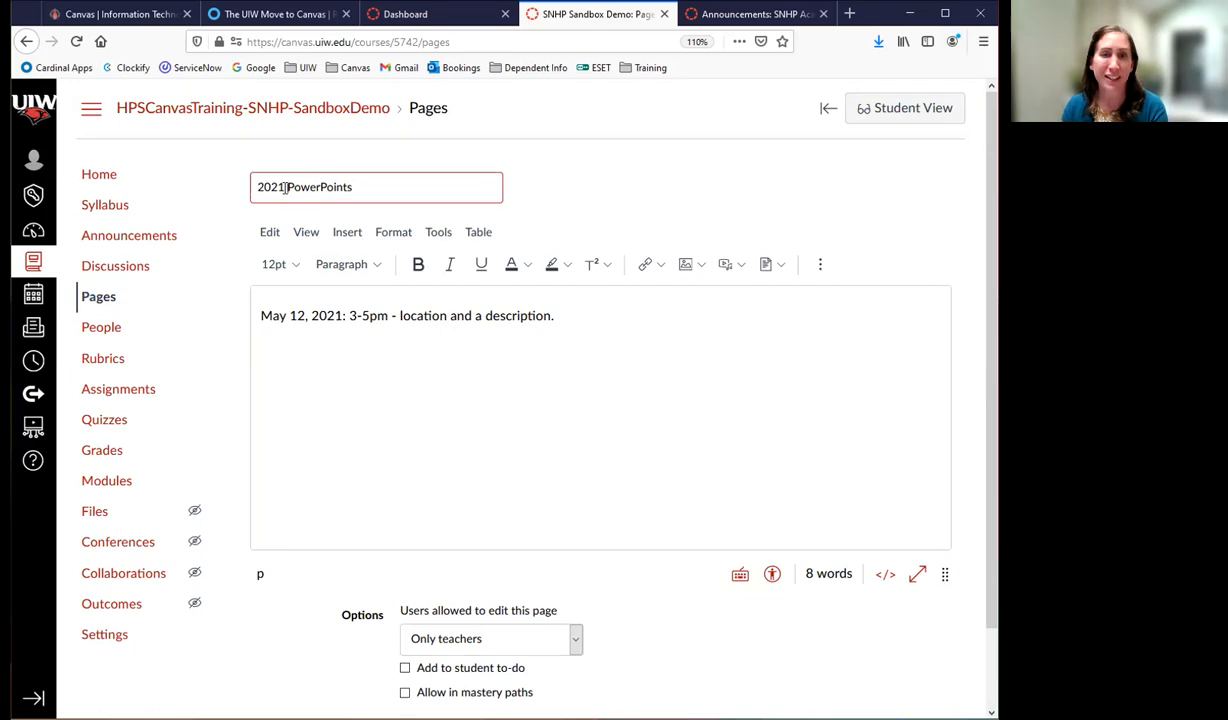
{"action": "left_click_drag", "start_coordinate": [284, 186], "coordinate": [257, 186]}
{"action": "key", "text": "BackSpace"}
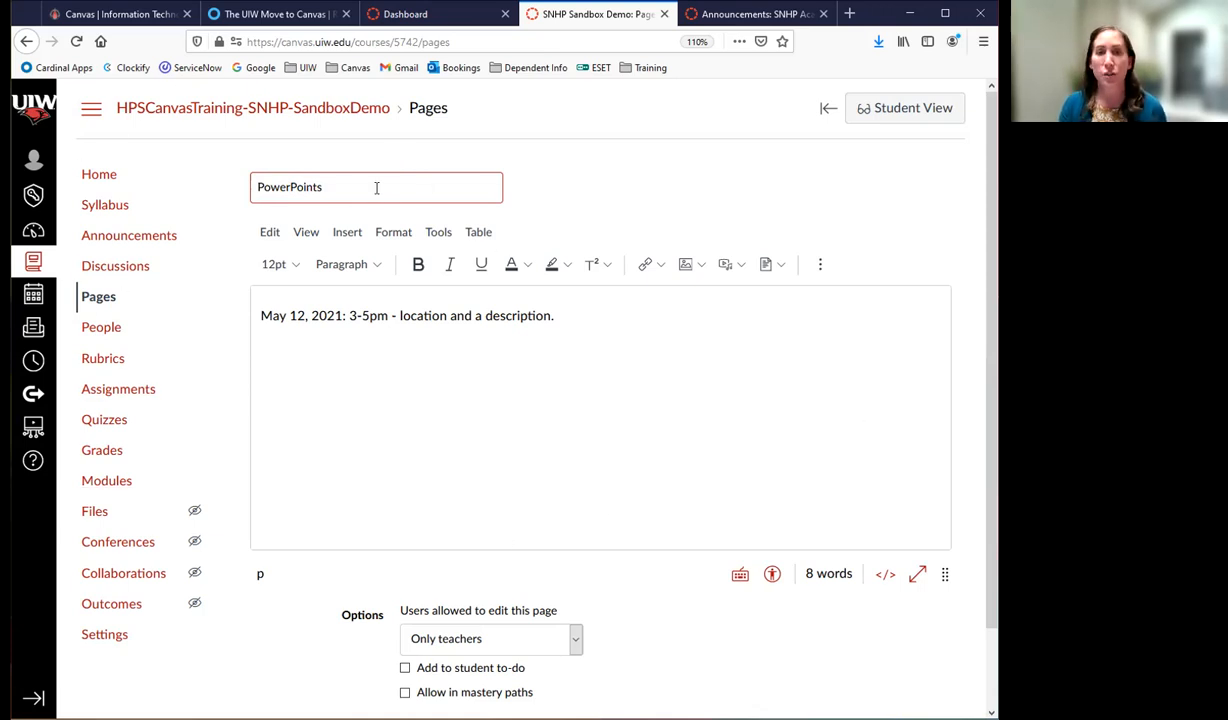
{"action": "left_click_drag", "start_coordinate": [556, 316], "coordinate": [269, 303]}
{"action": "key", "text": "BackSpace"}
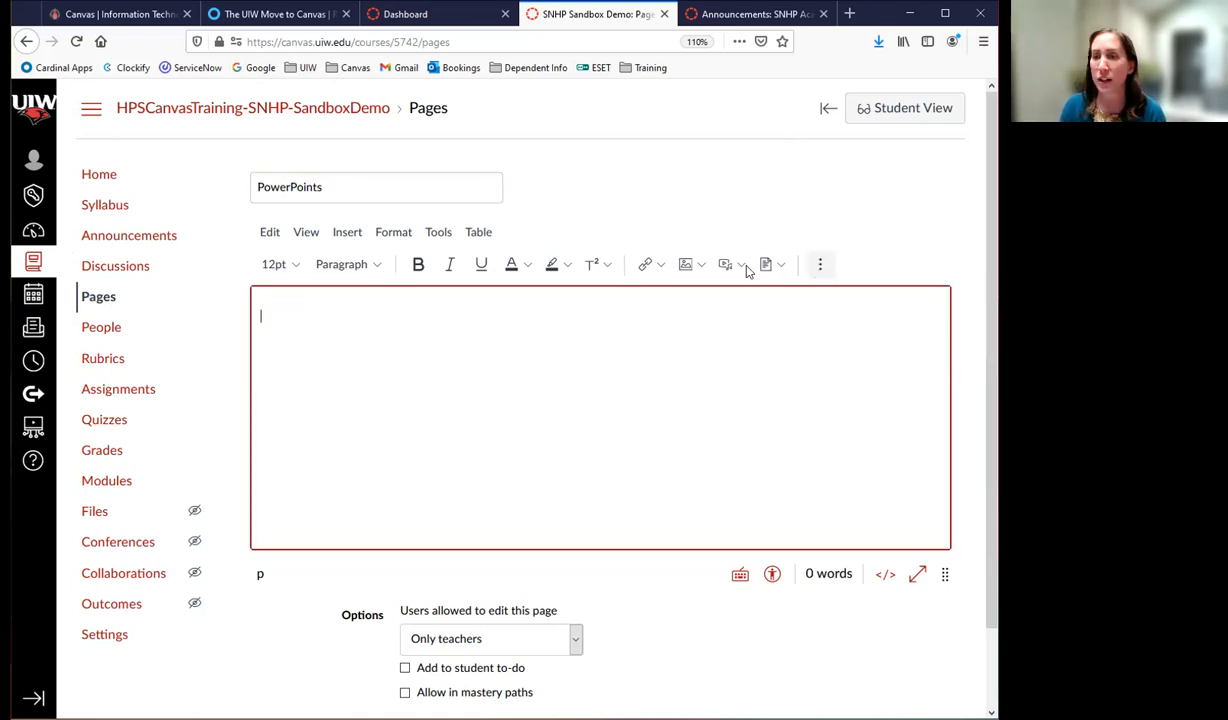
- Search the course documents for "ppt" and insert a single link to PowerPoint 1.pptx in the page body
{"action": "left_click", "coordinate": [778, 266]}
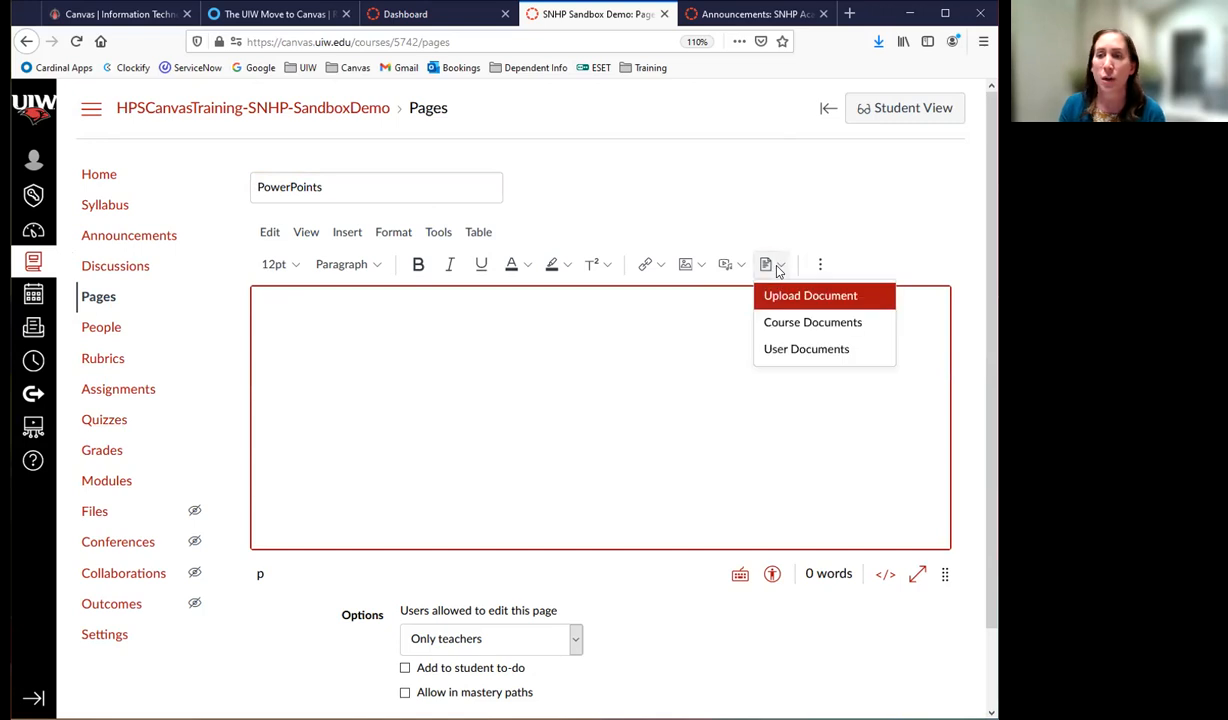
{"action": "left_click", "coordinate": [778, 323]}
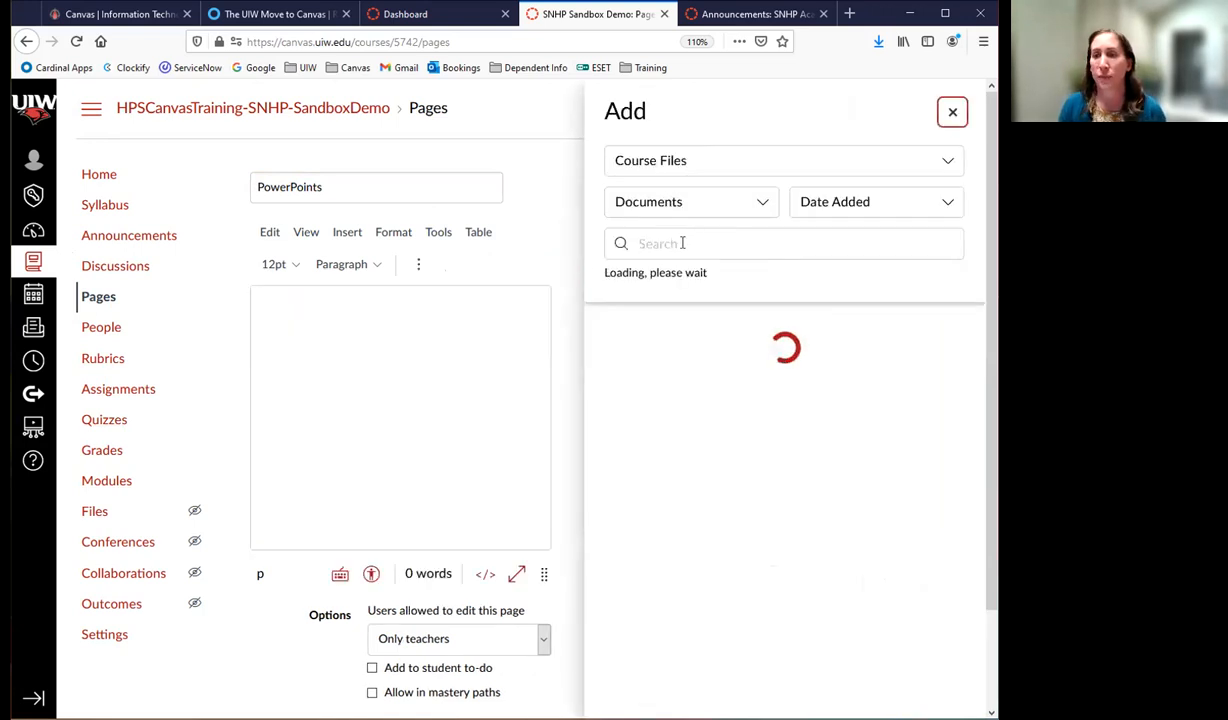
{"action": "left_click", "coordinate": [660, 243]}
{"action": "type", "text": "ppt"}
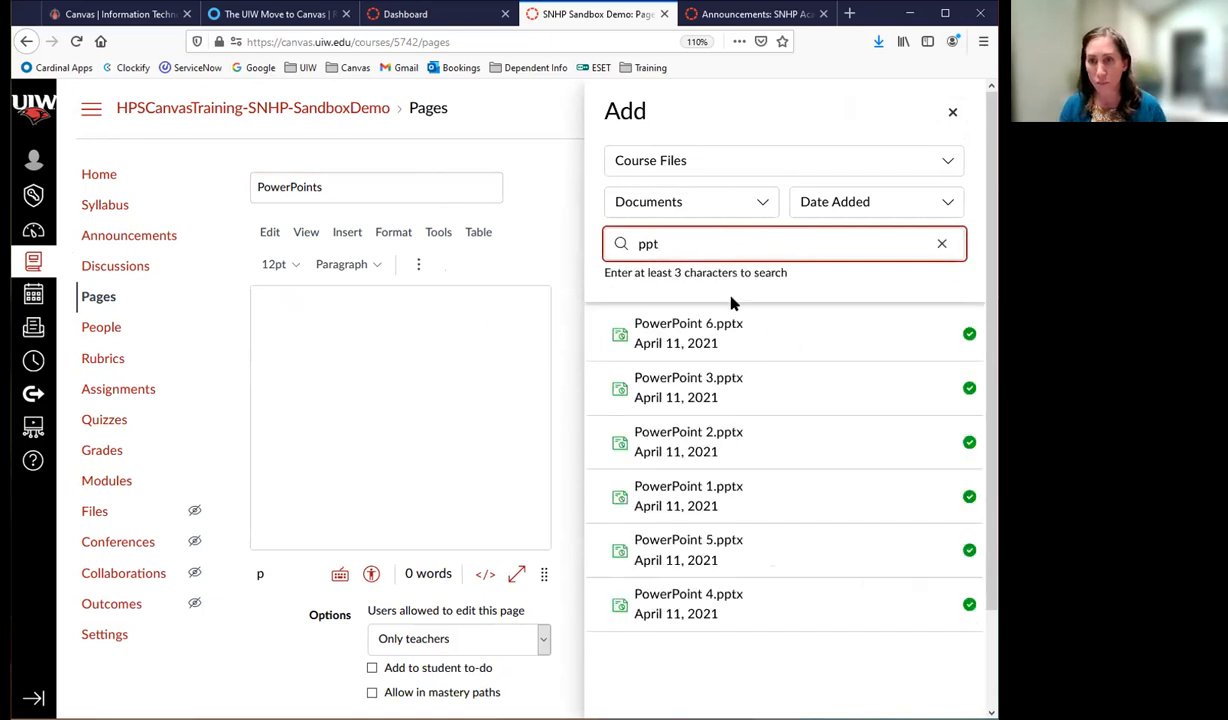
{"action": "left_click", "coordinate": [365, 334]}
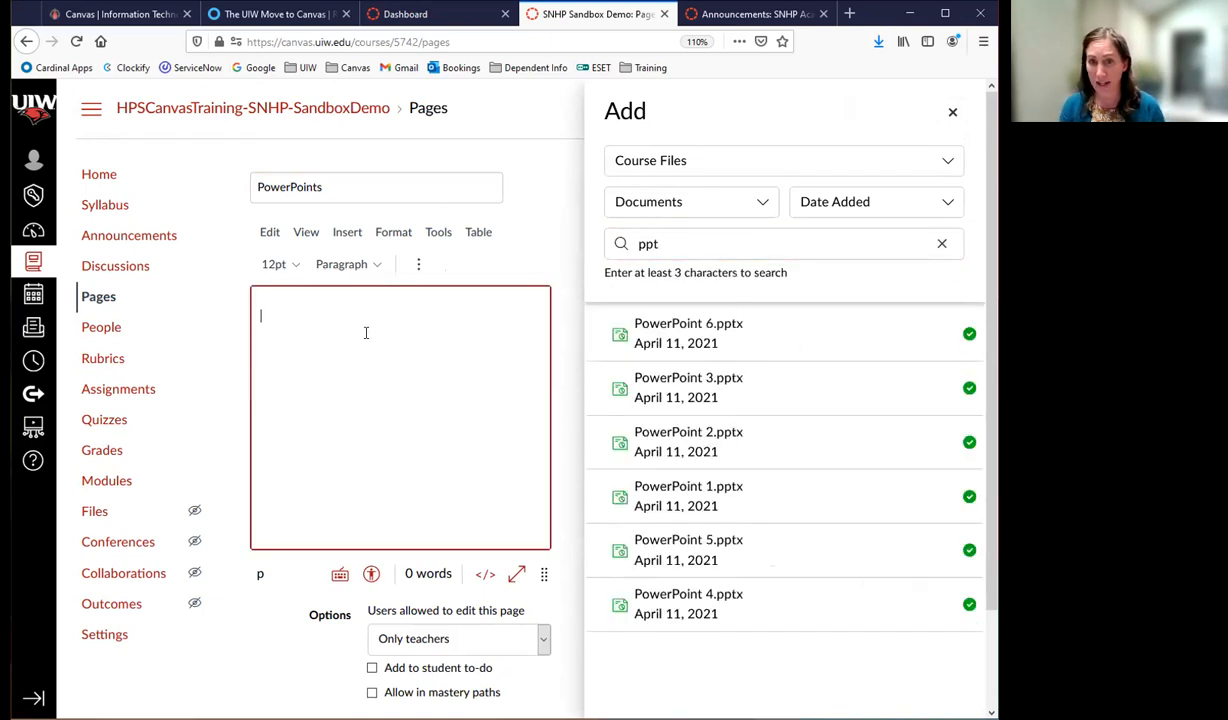
{"action": "left_click", "coordinate": [690, 497]}
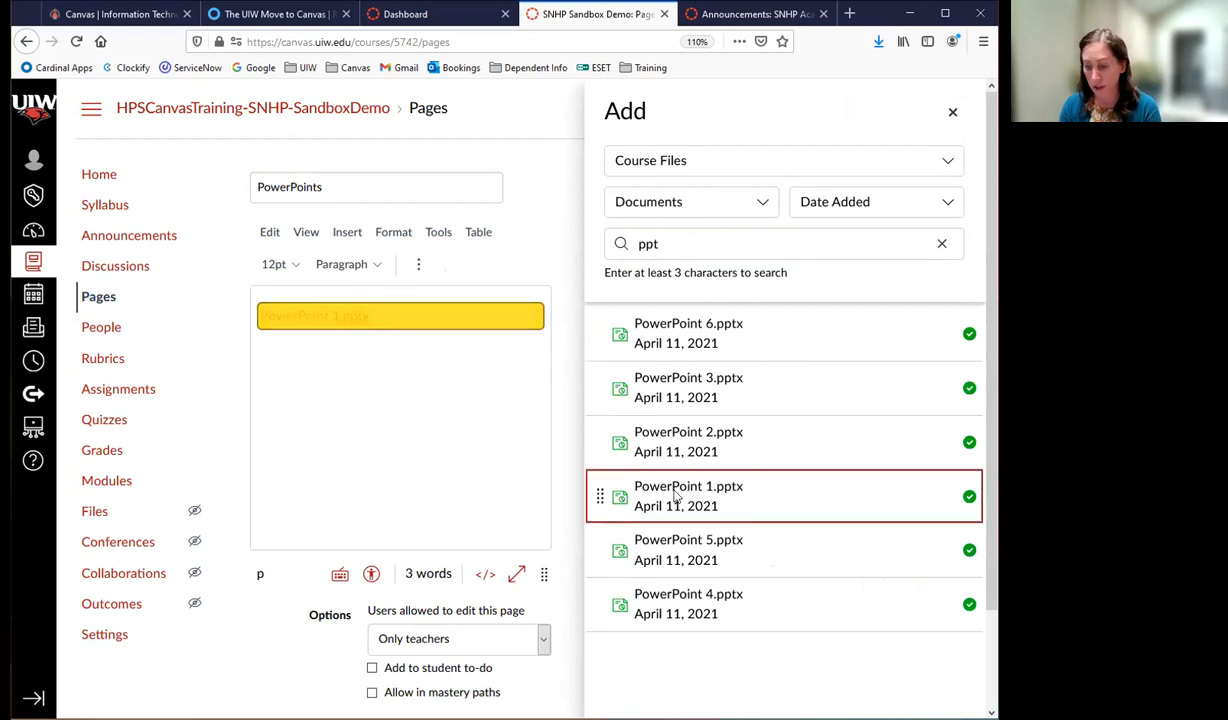
{"action": "key", "text": "Return"}
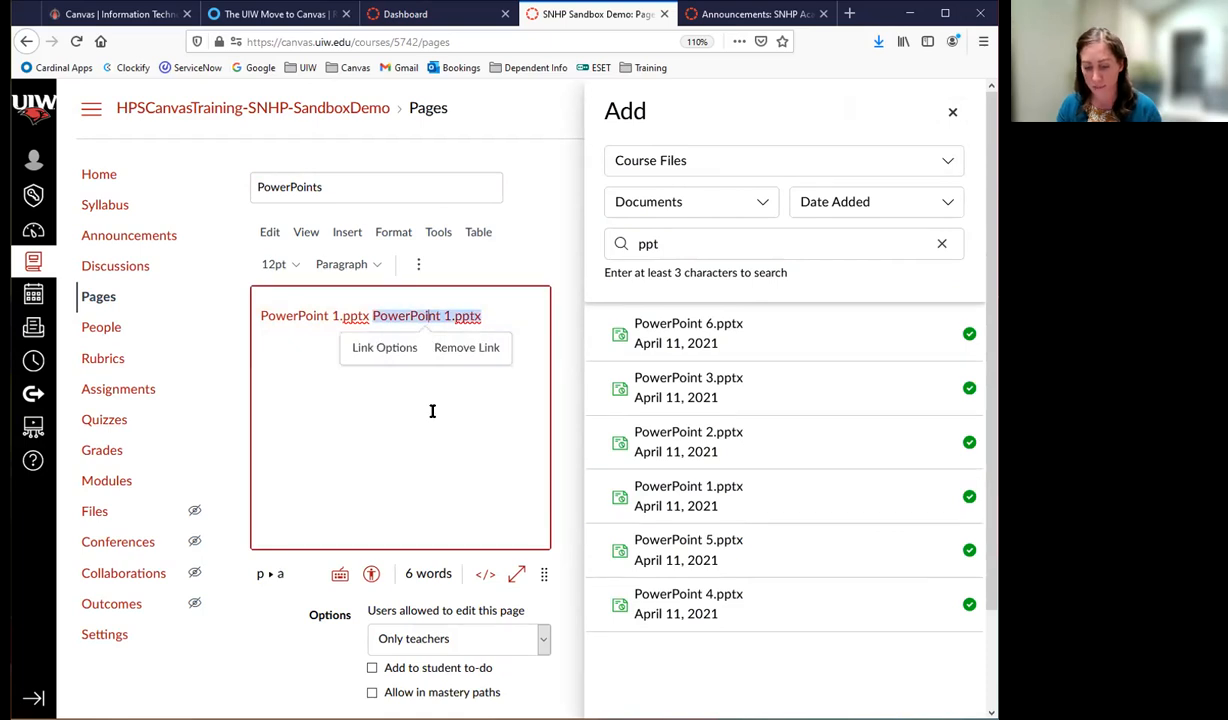
{"action": "key", "text": "BackSpace"}
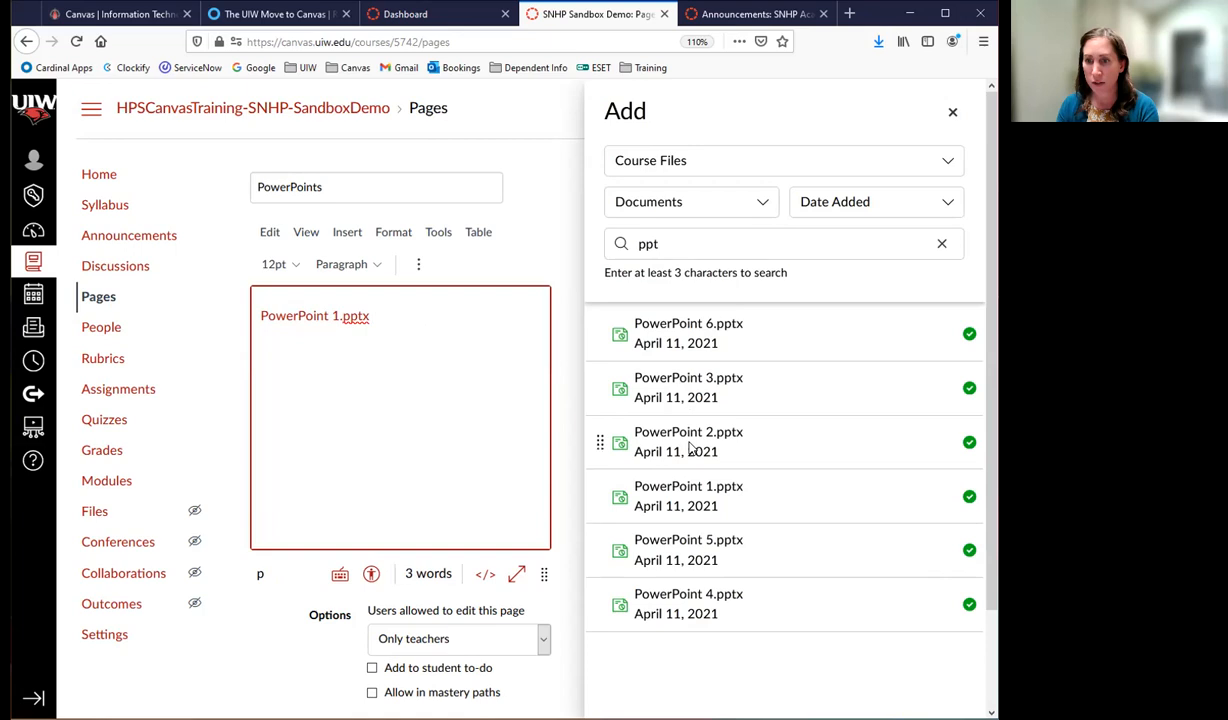
- Add links to PowerPoint 2.pptx, PowerPoint 3.pptx and PowerPoint 4.pptx on separate lines below the first link, and save the page without publishing
{"action": "left_click", "coordinate": [683, 440]}
{"action": "left_click", "coordinate": [350, 384]}
{"action": "left_click", "coordinate": [397, 346]}
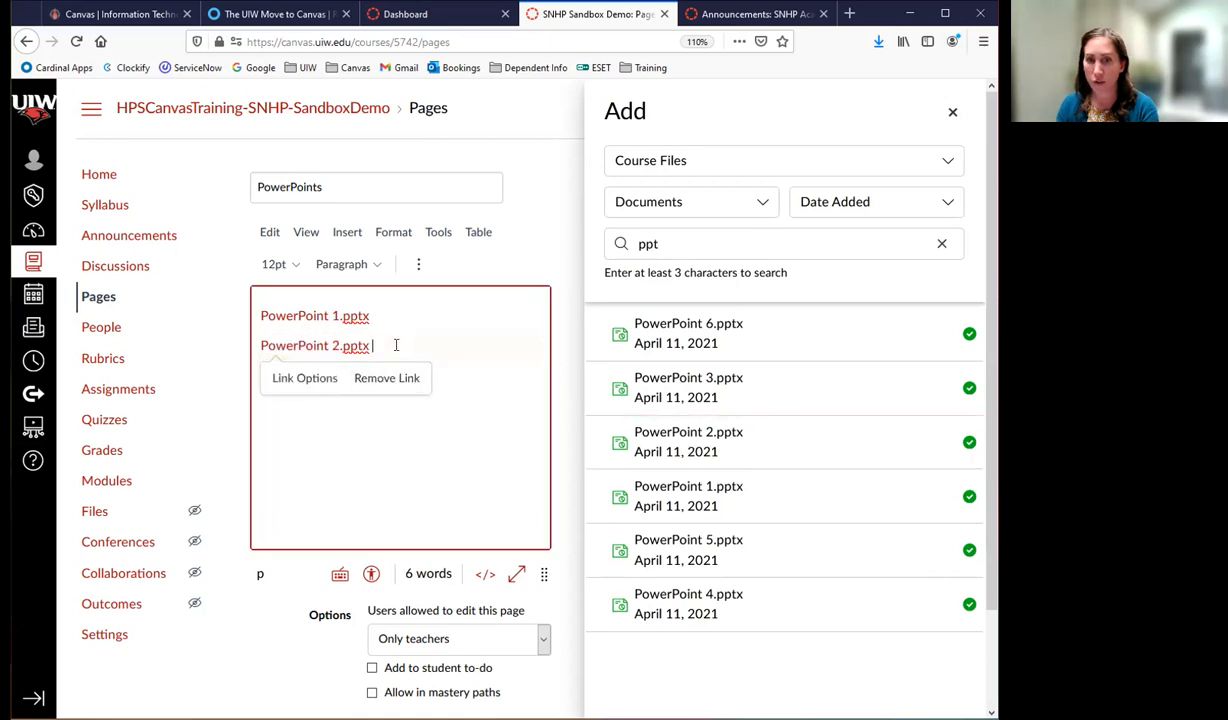
{"action": "left_click", "coordinate": [675, 397]}
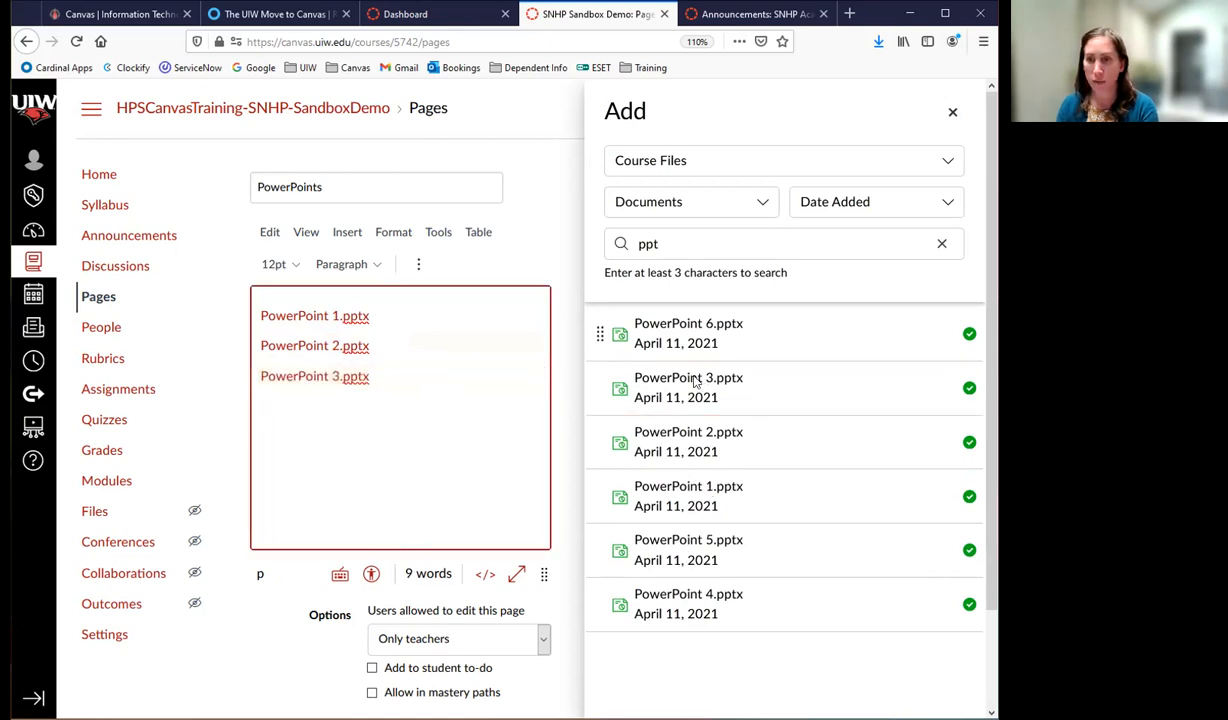
{"action": "left_click", "coordinate": [688, 600]}
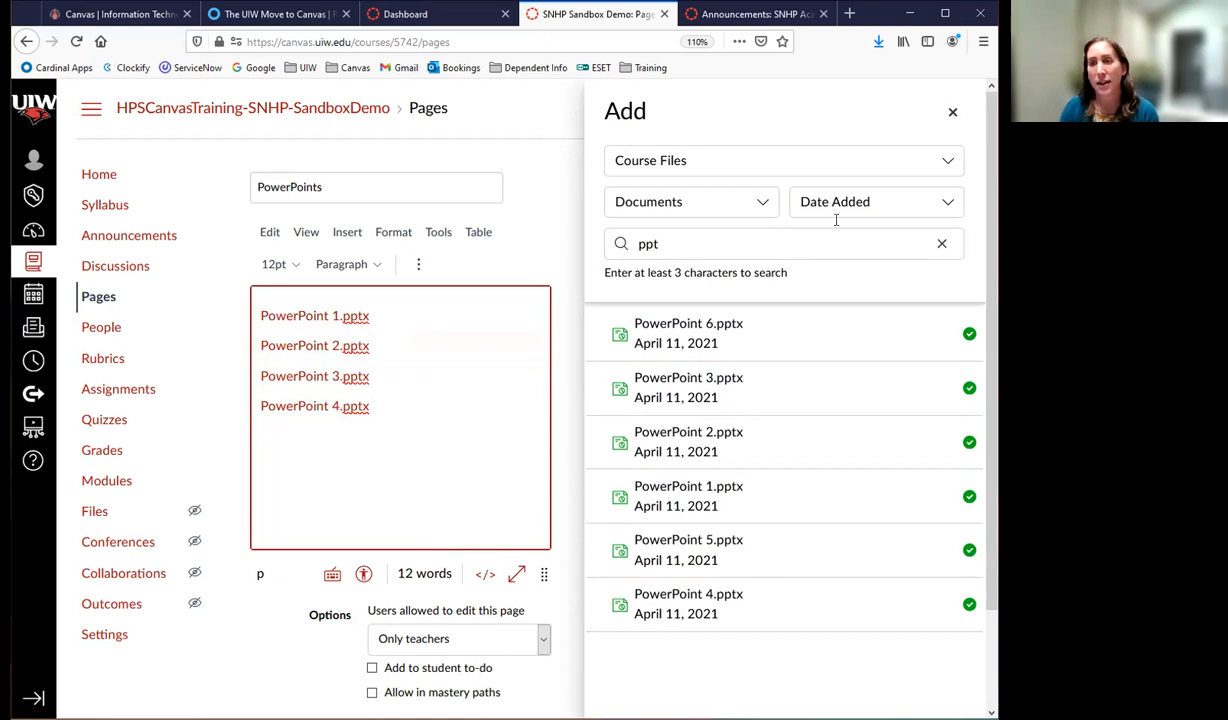
{"action": "left_click", "coordinate": [953, 112]}
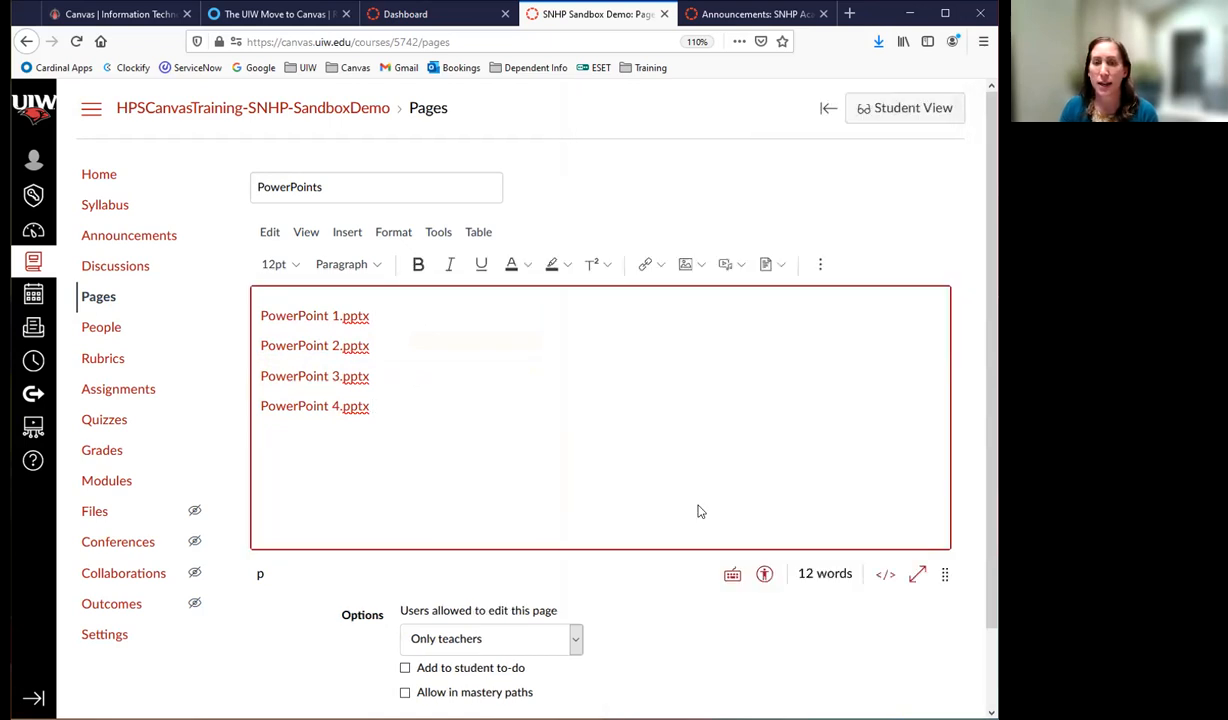
{"action": "scroll", "coordinate": [700, 511], "scroll_direction": "down", "scroll_amount": 2}
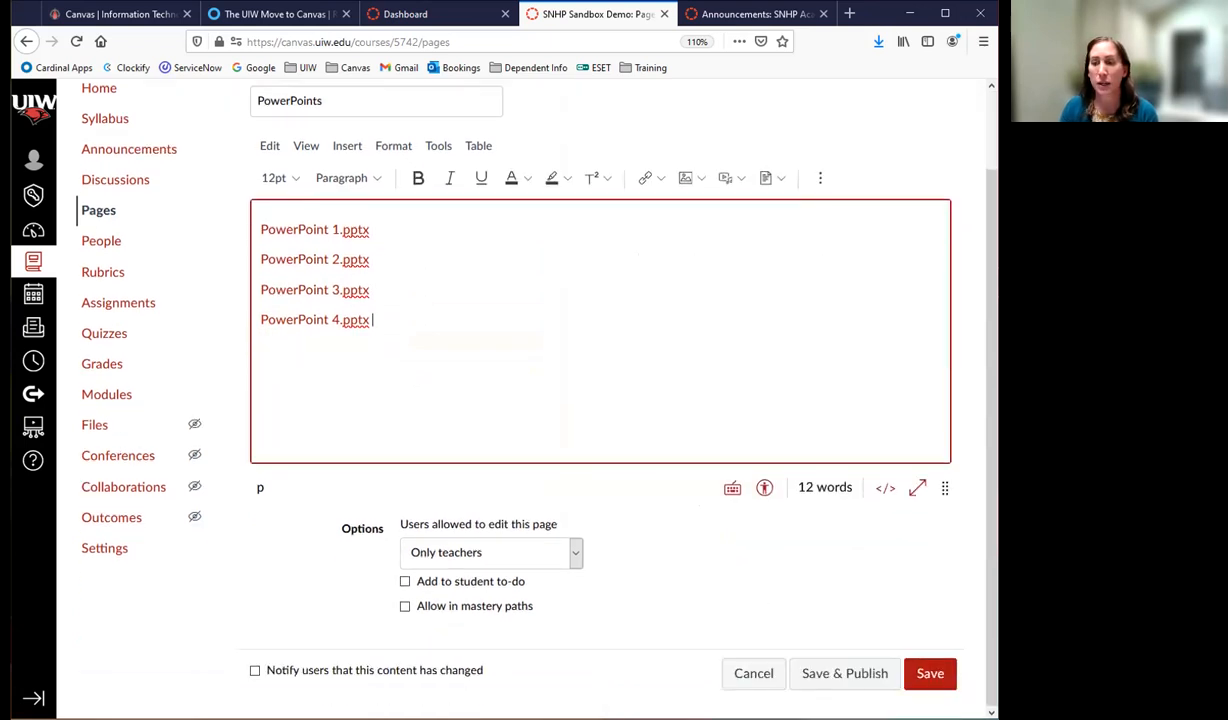
{"action": "left_click", "coordinate": [930, 676]}
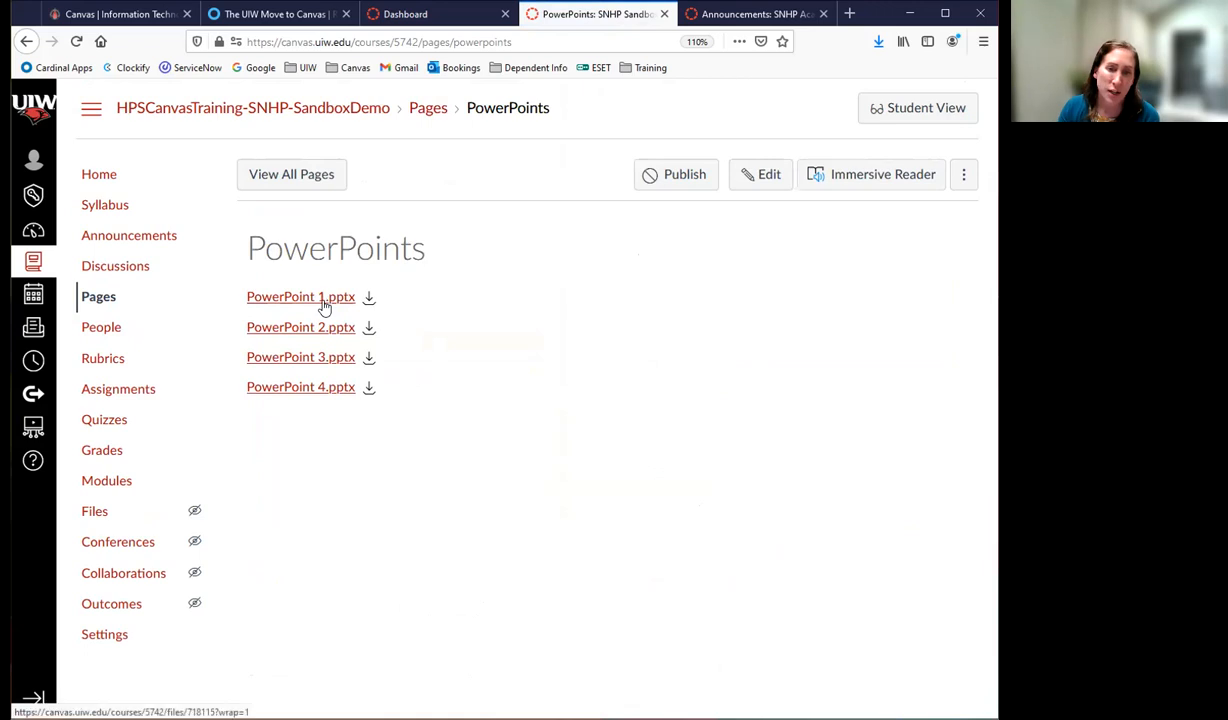
- Open the PowerPoints folder in the course files
{"action": "left_click", "coordinate": [97, 512]}
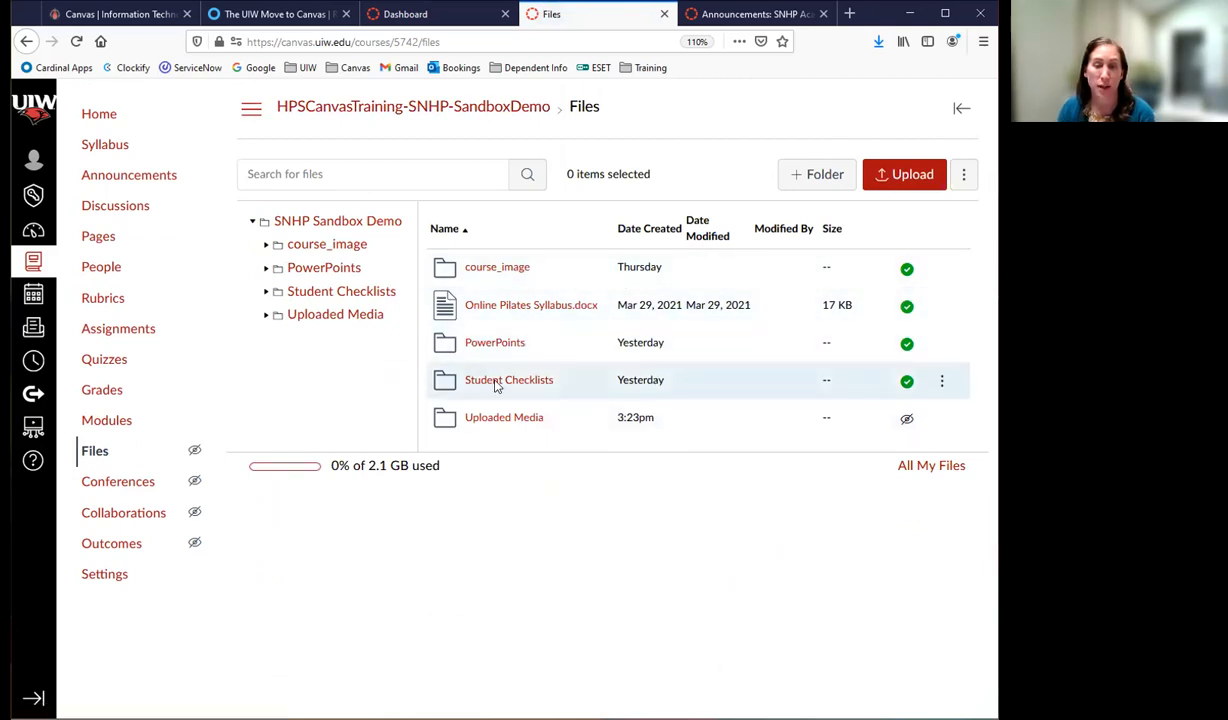
{"action": "left_click", "coordinate": [505, 345]}
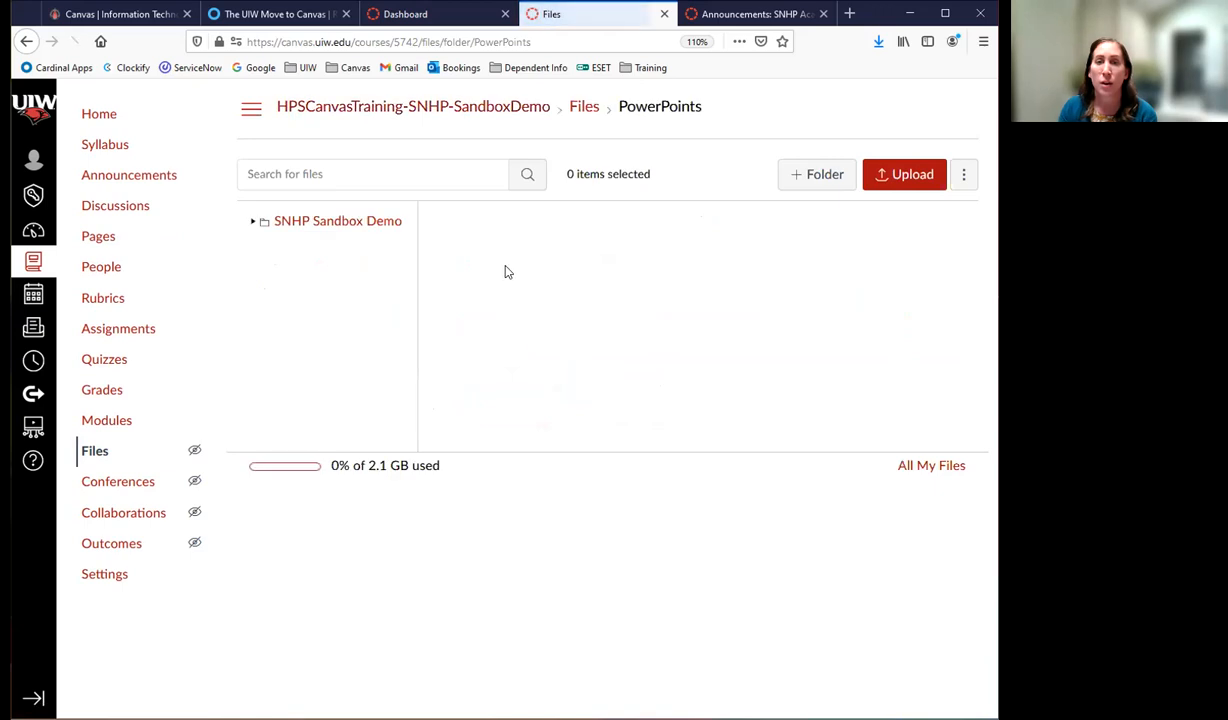